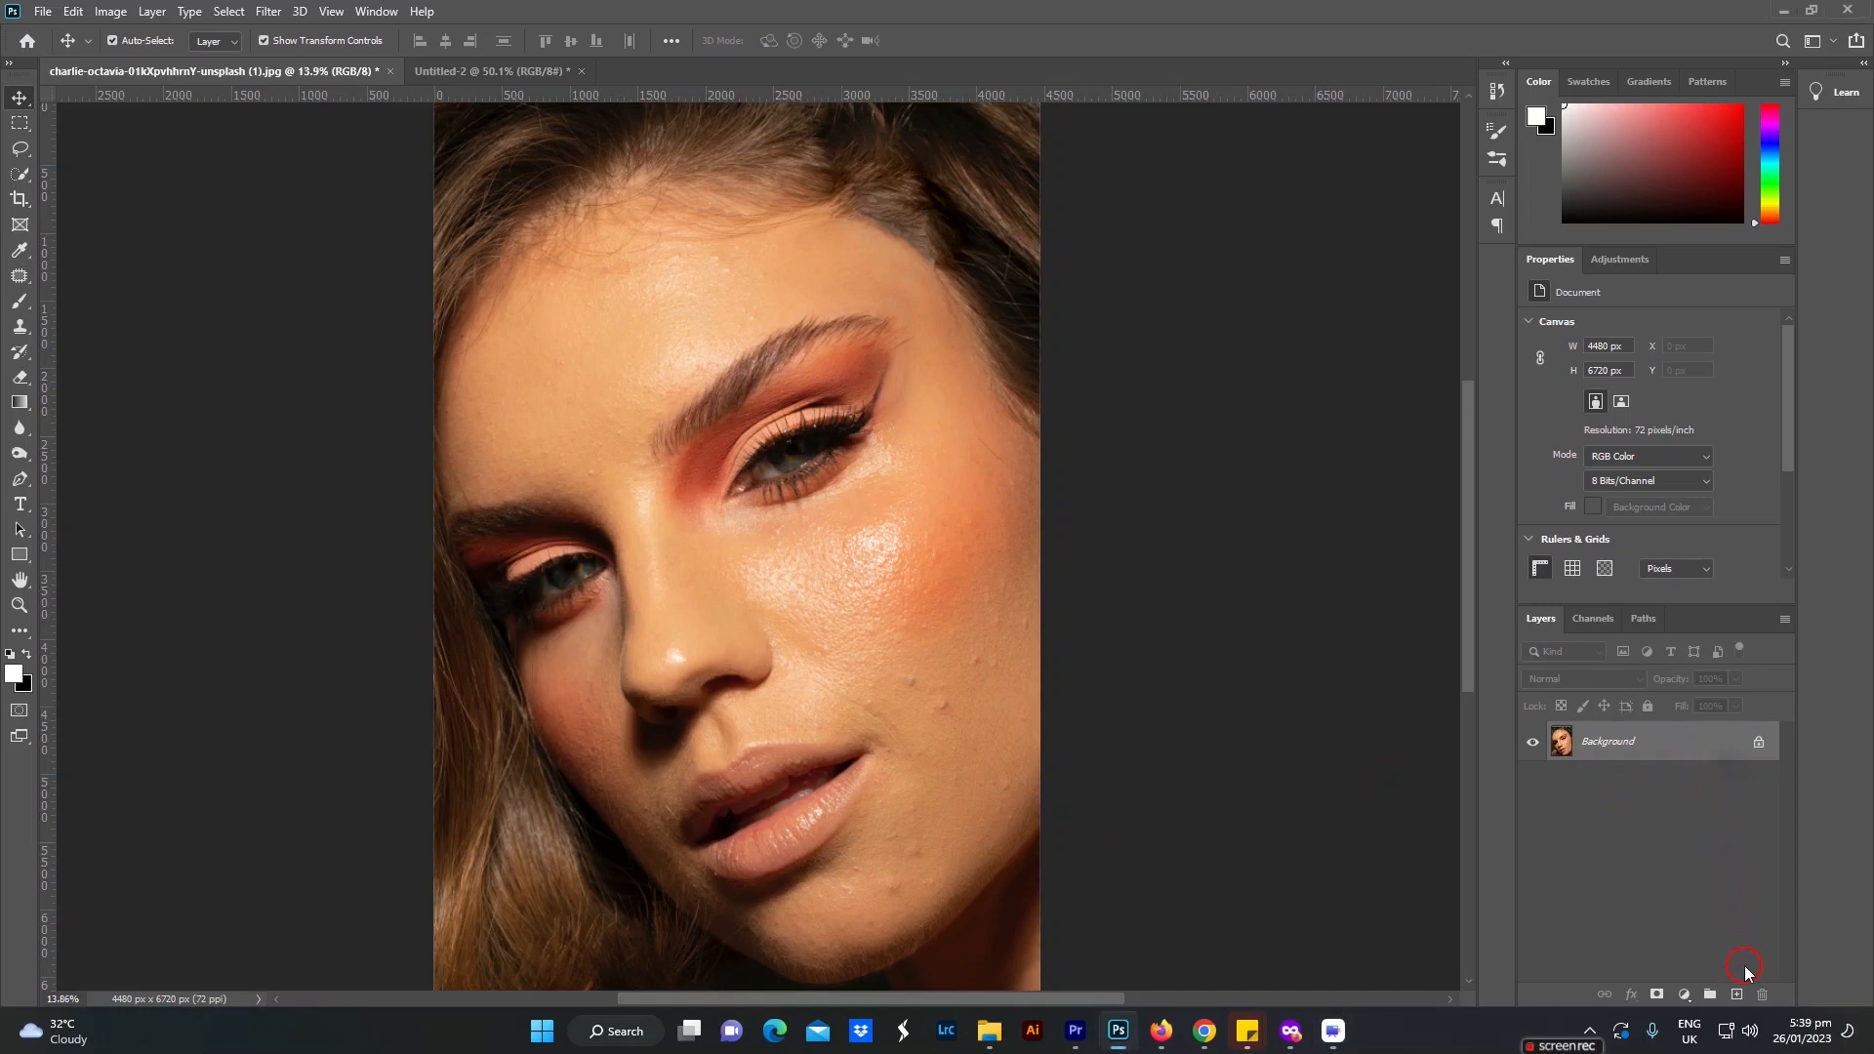
Step: Duplicate the Background layer twice so two copies sit above the original
left_click(1713, 992)
mouse_move(1718, 992)
left_mouse_down()
mouse_move(1689, 741)
mouse_move(1689, 879)
mouse_move(1738, 992)
left_mouse_up()
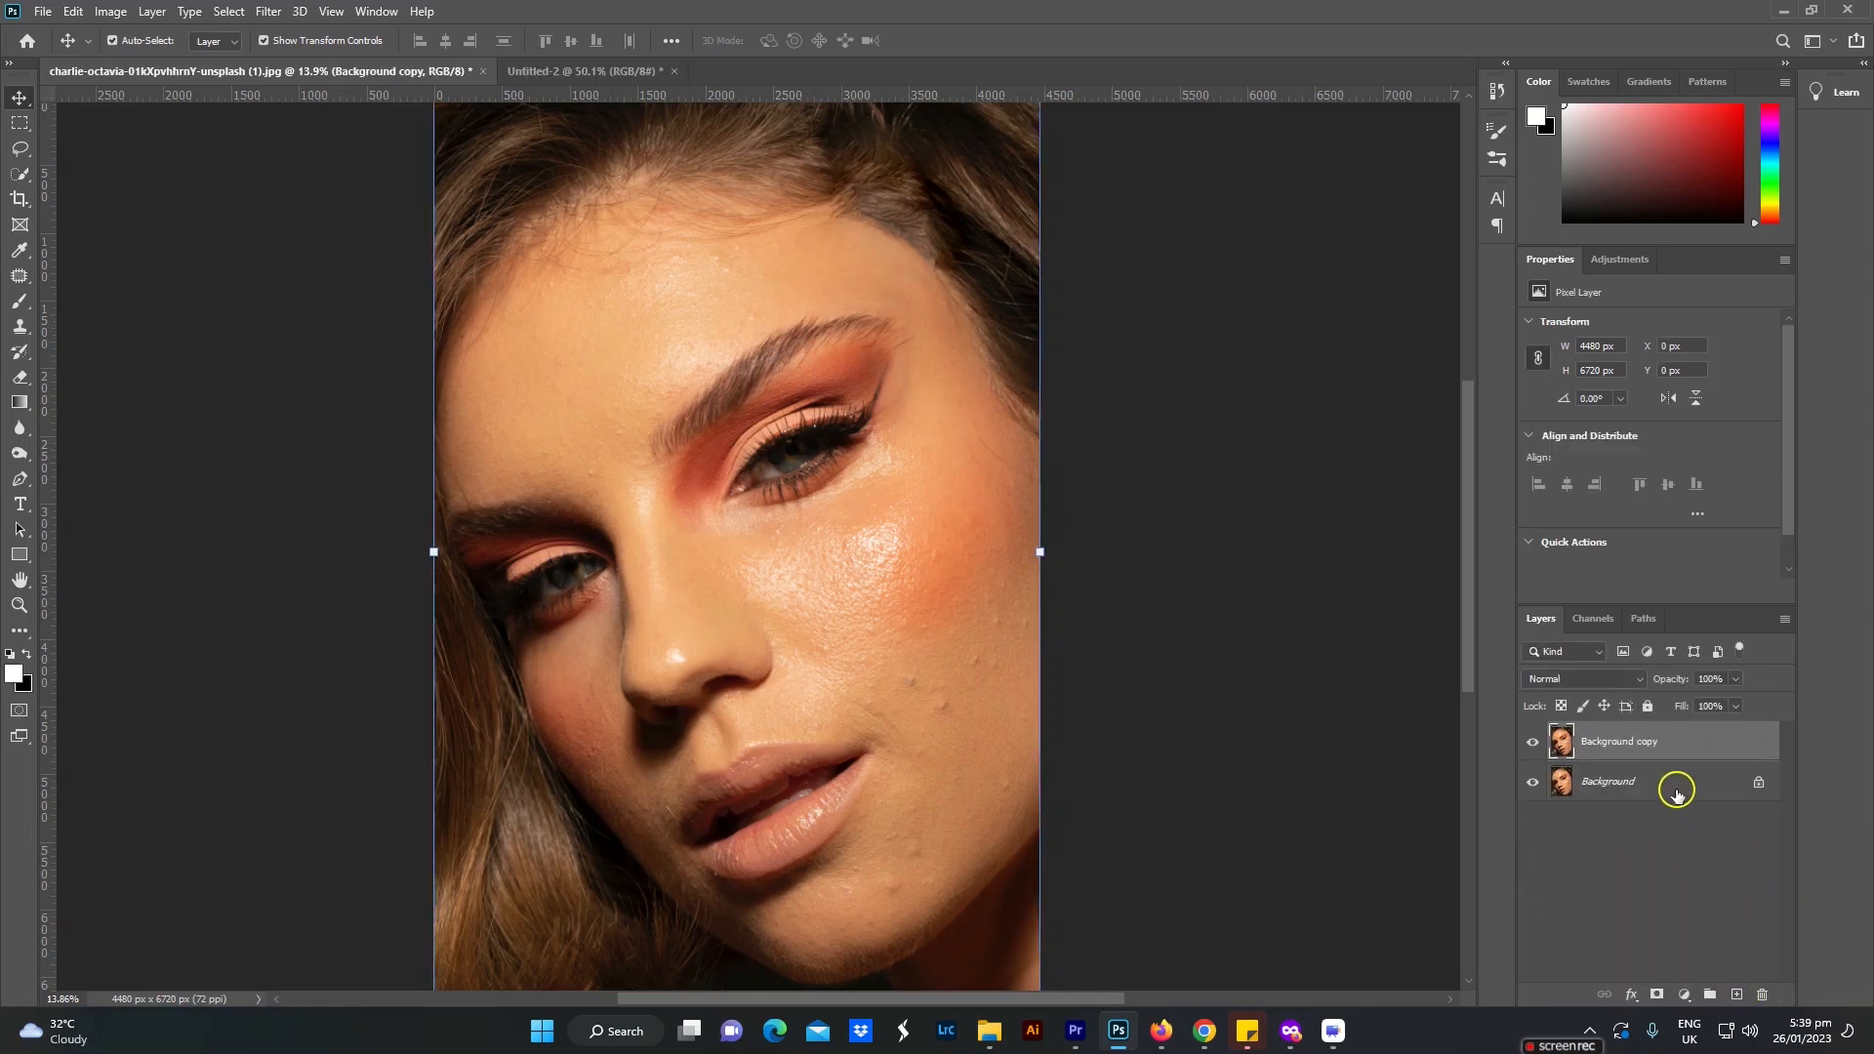
key("ctrl")
key("ctrl+j")
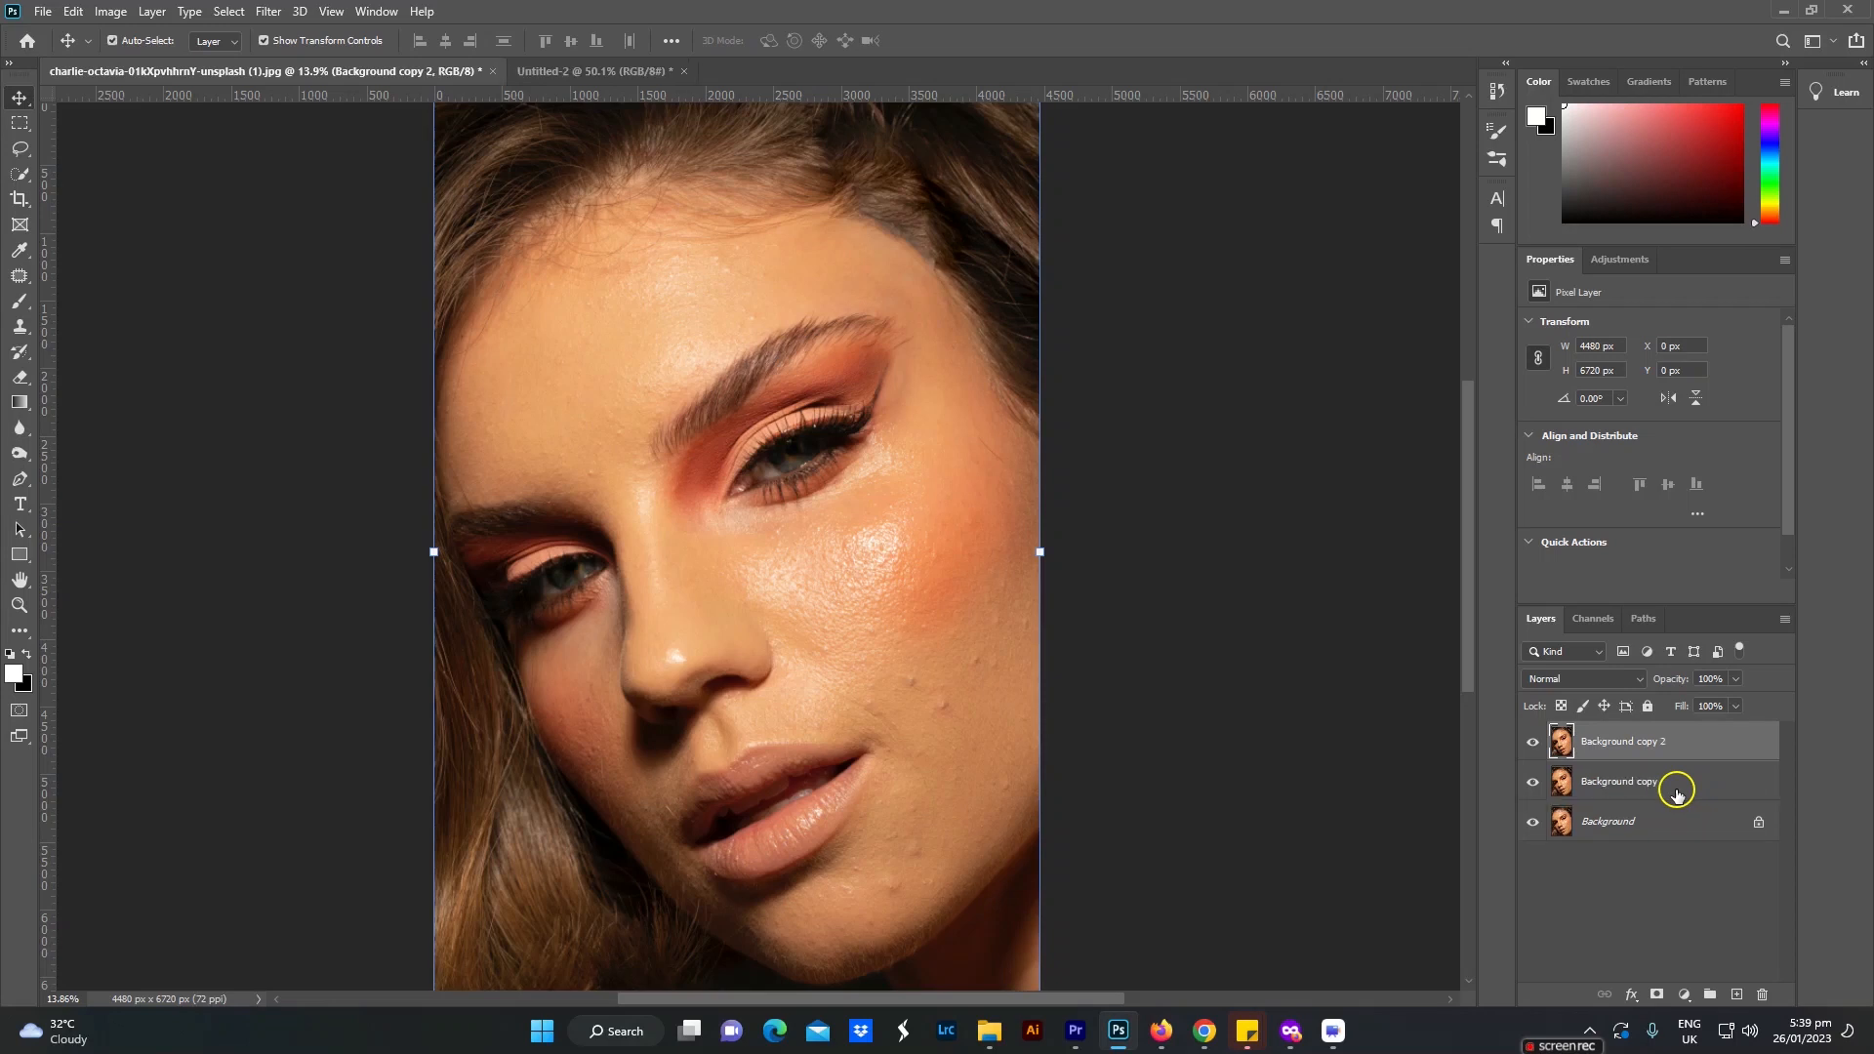
Step: Rename the lower background copy Texture and the upper copy Highlight
double_click(1613, 781)
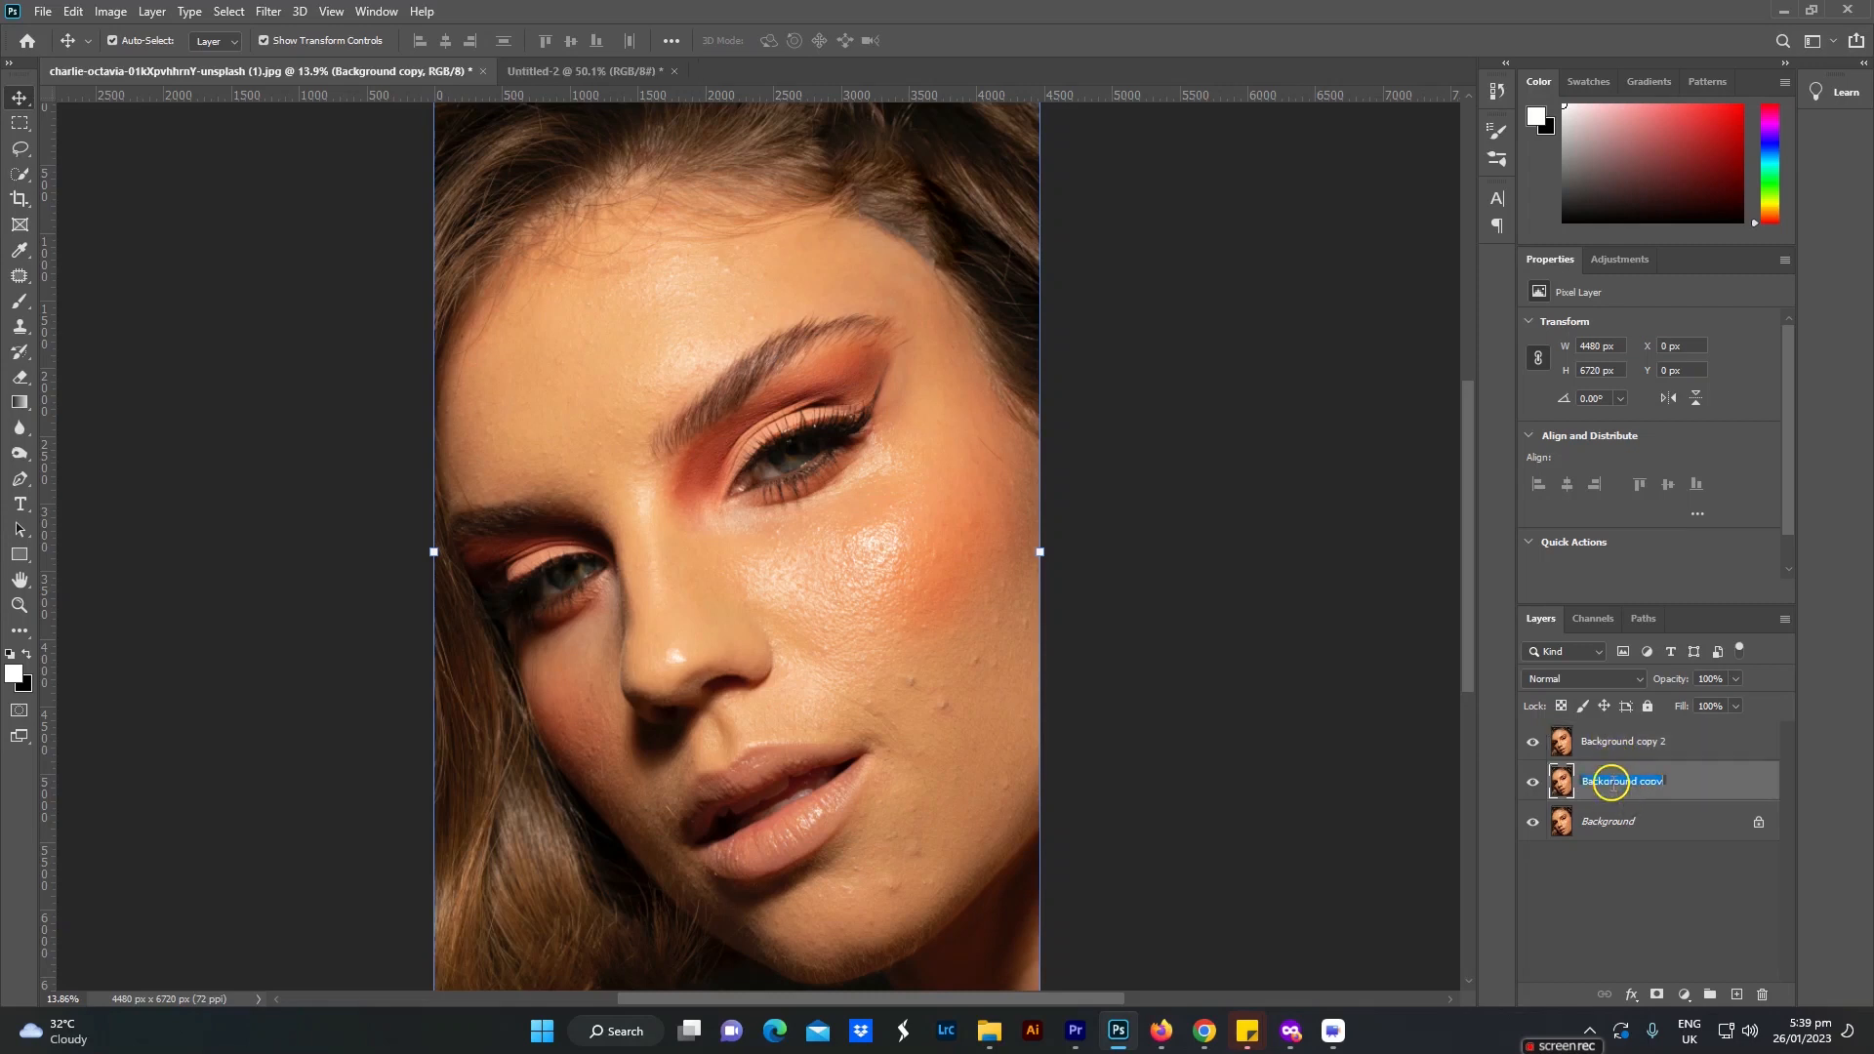
type("Texture")
double_click(1616, 745)
type("Hig")
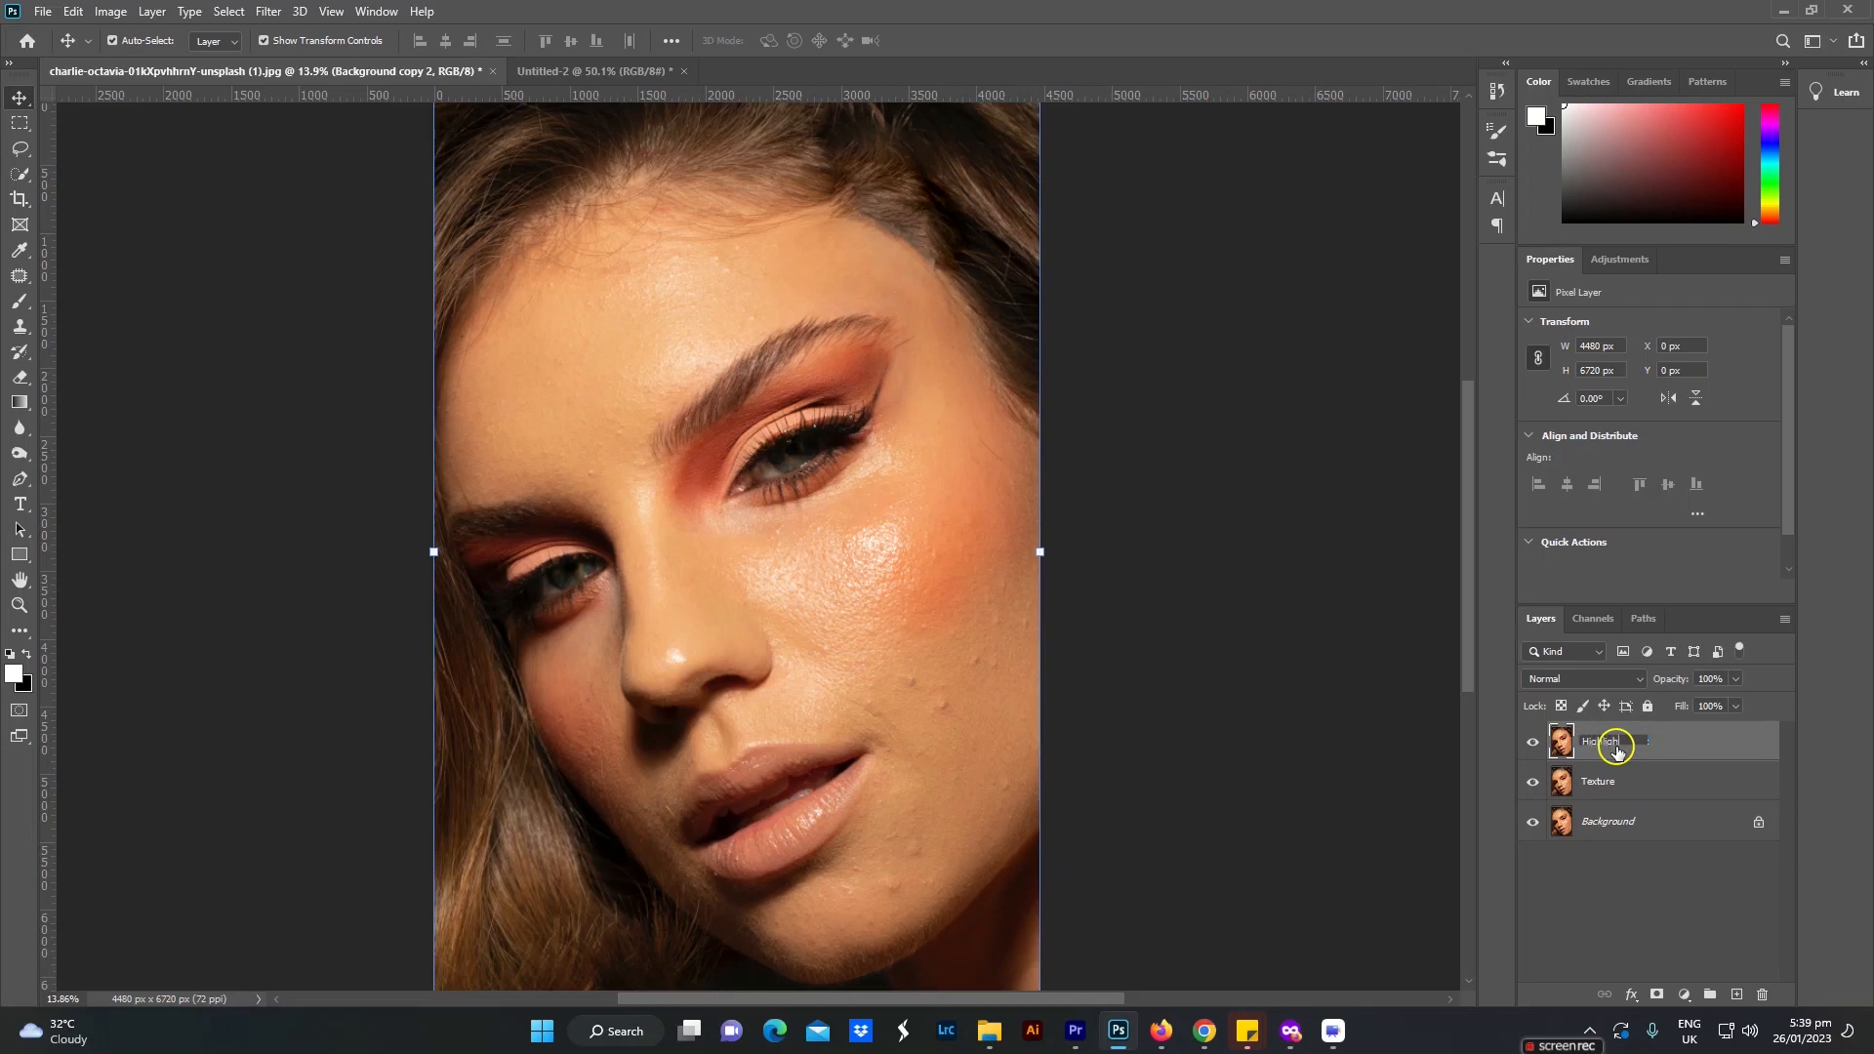
type("hlight")
left_click(1628, 773)
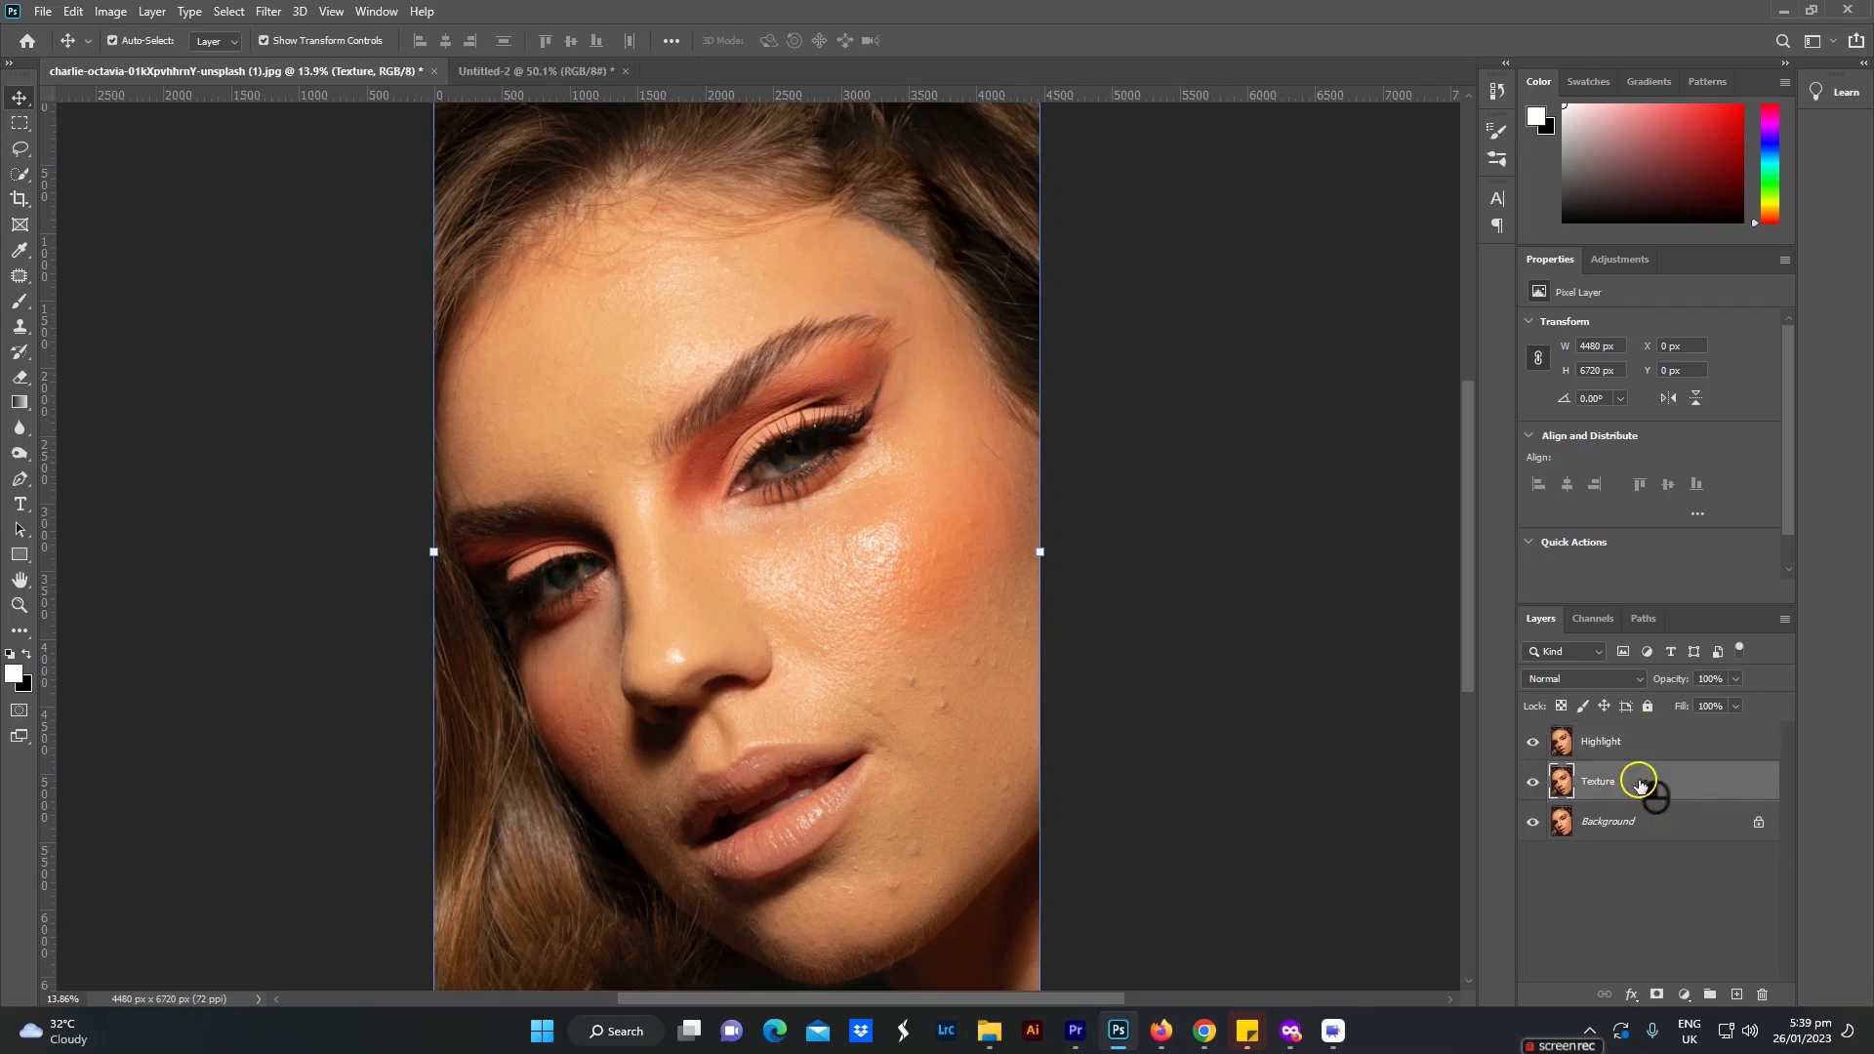
Step: Start a Gaussian Blur on the Highlight layer and show the blemished skin in its preview at 25%
left_click(1621, 750)
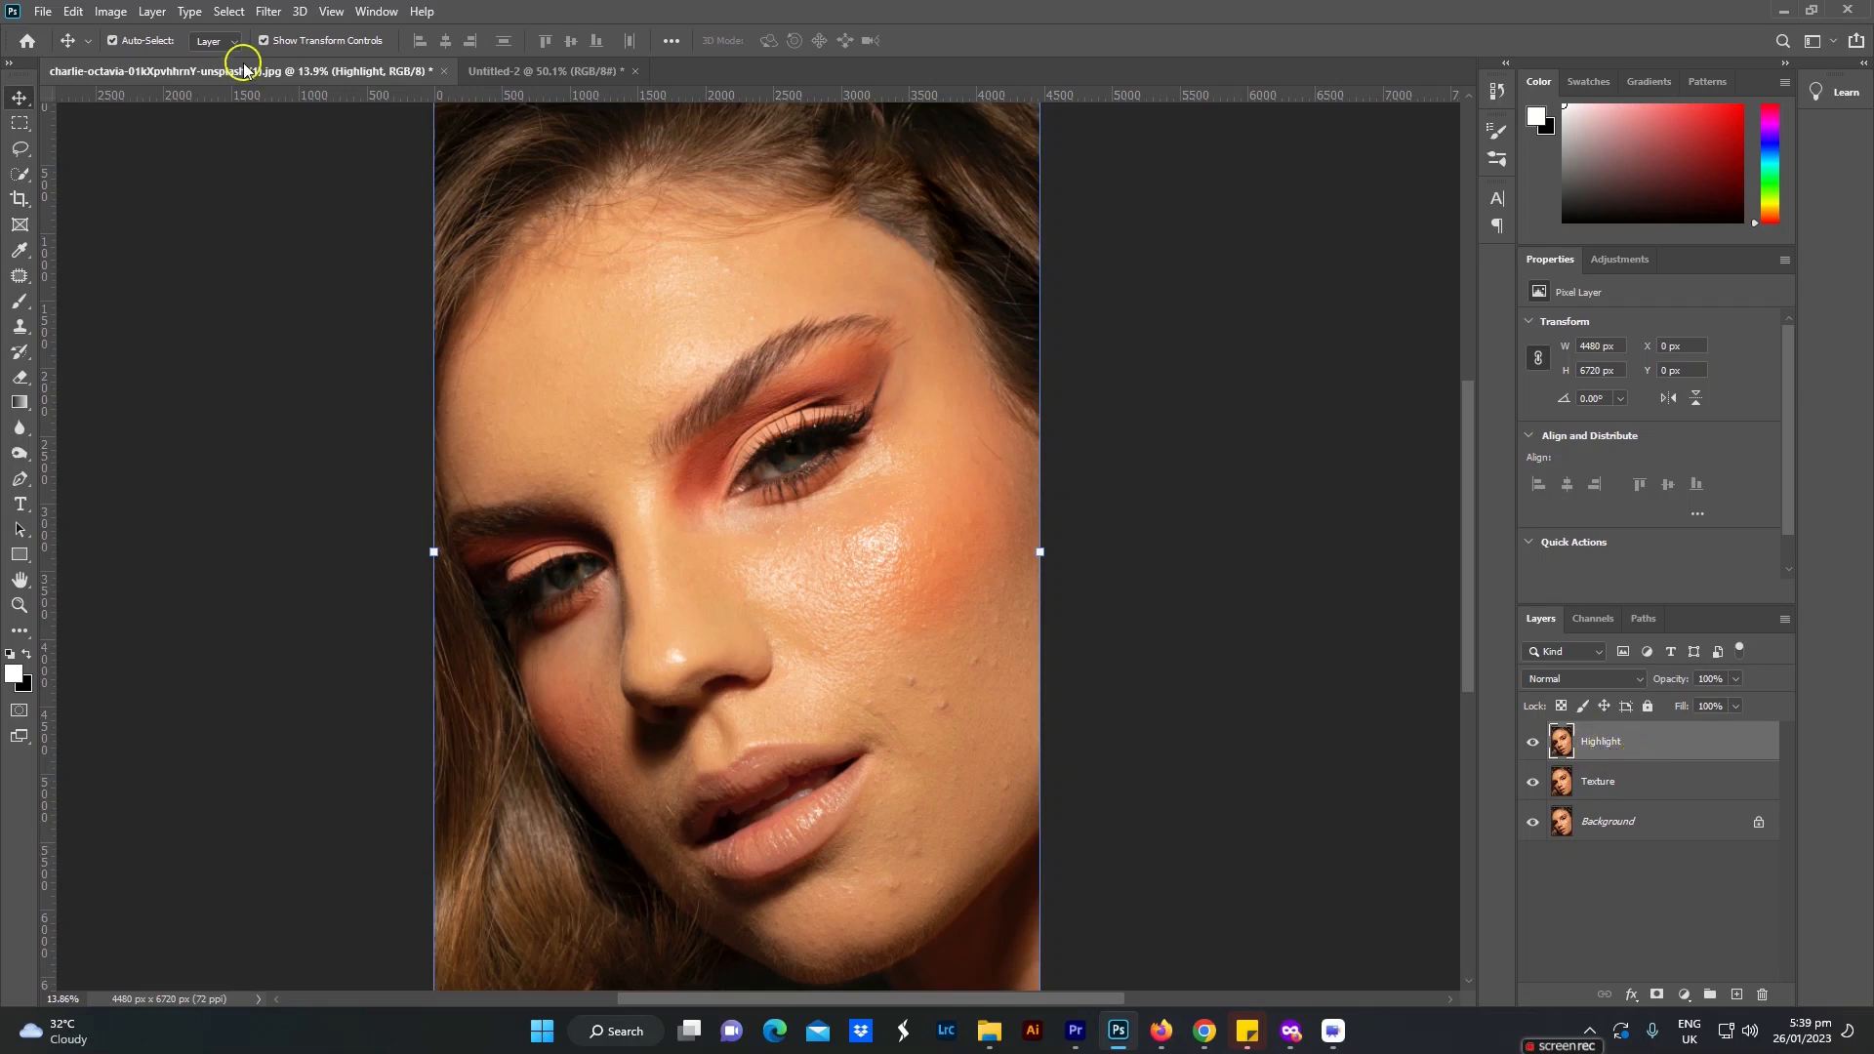
left_click(272, 12)
mouse_move(284, 240)
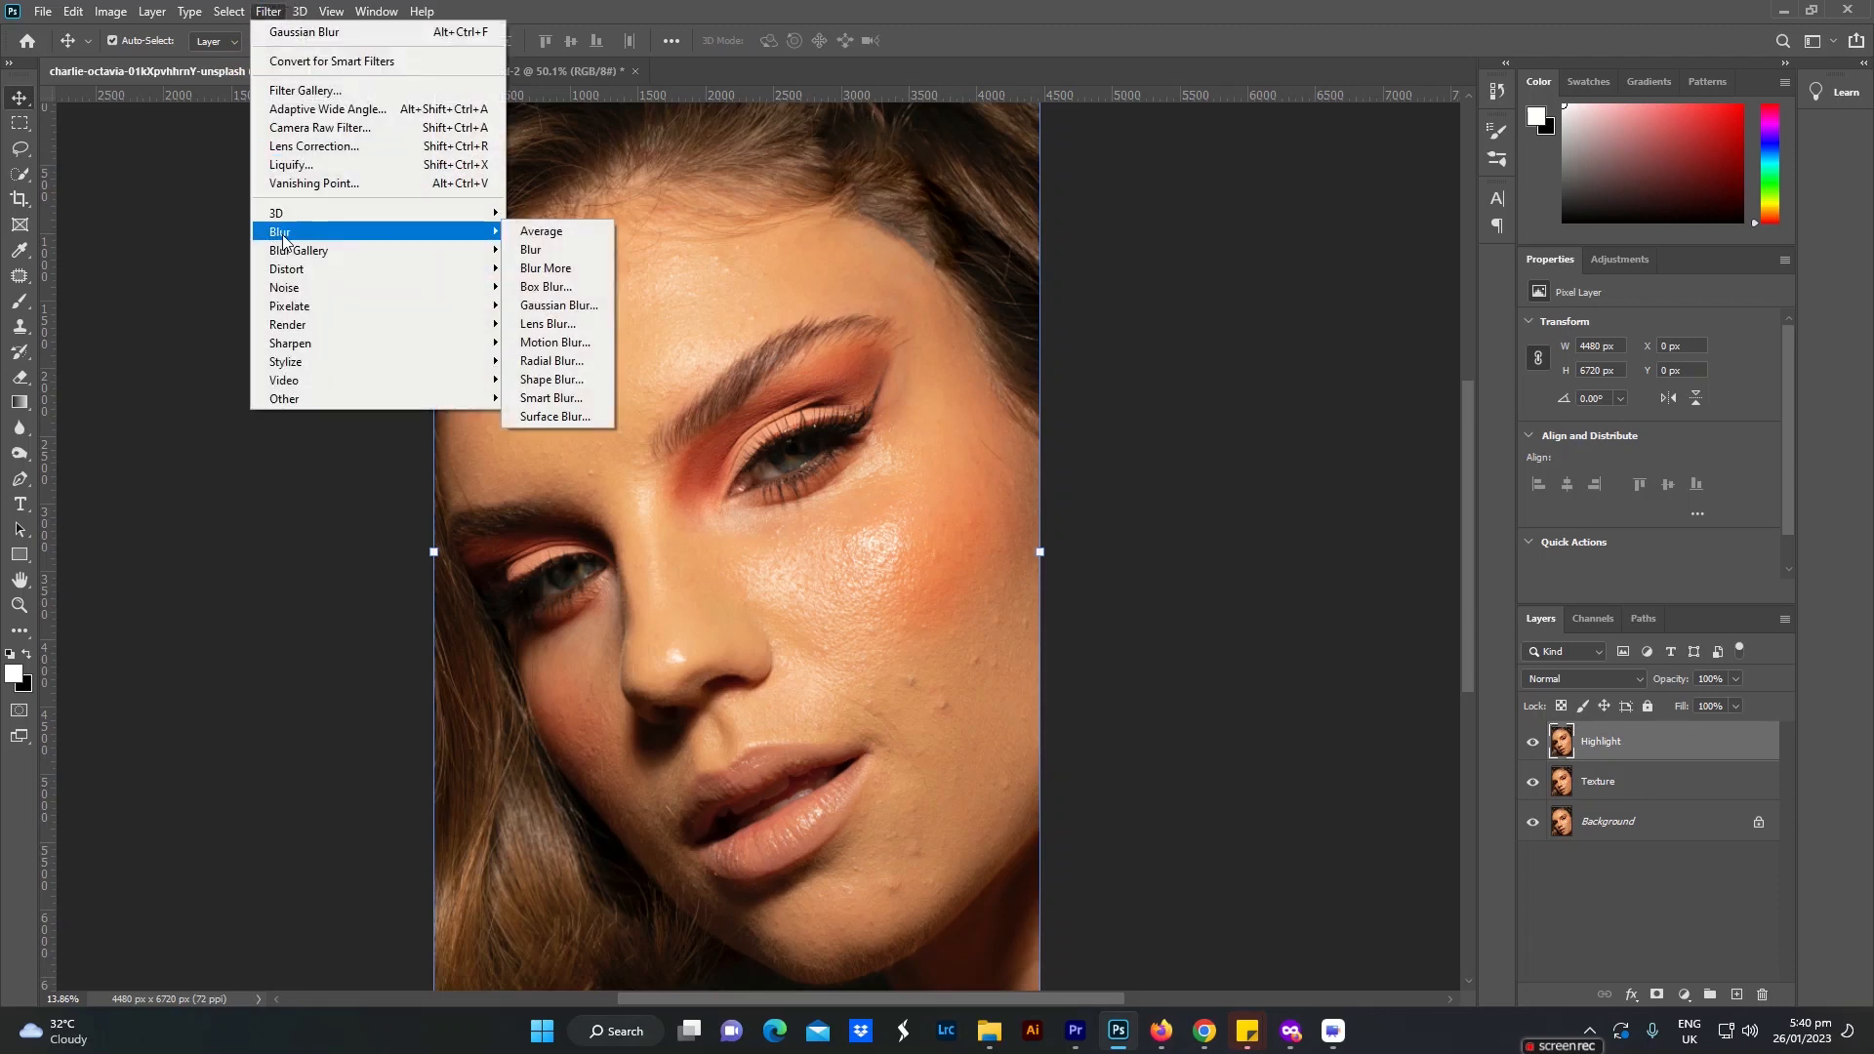
left_click(574, 306)
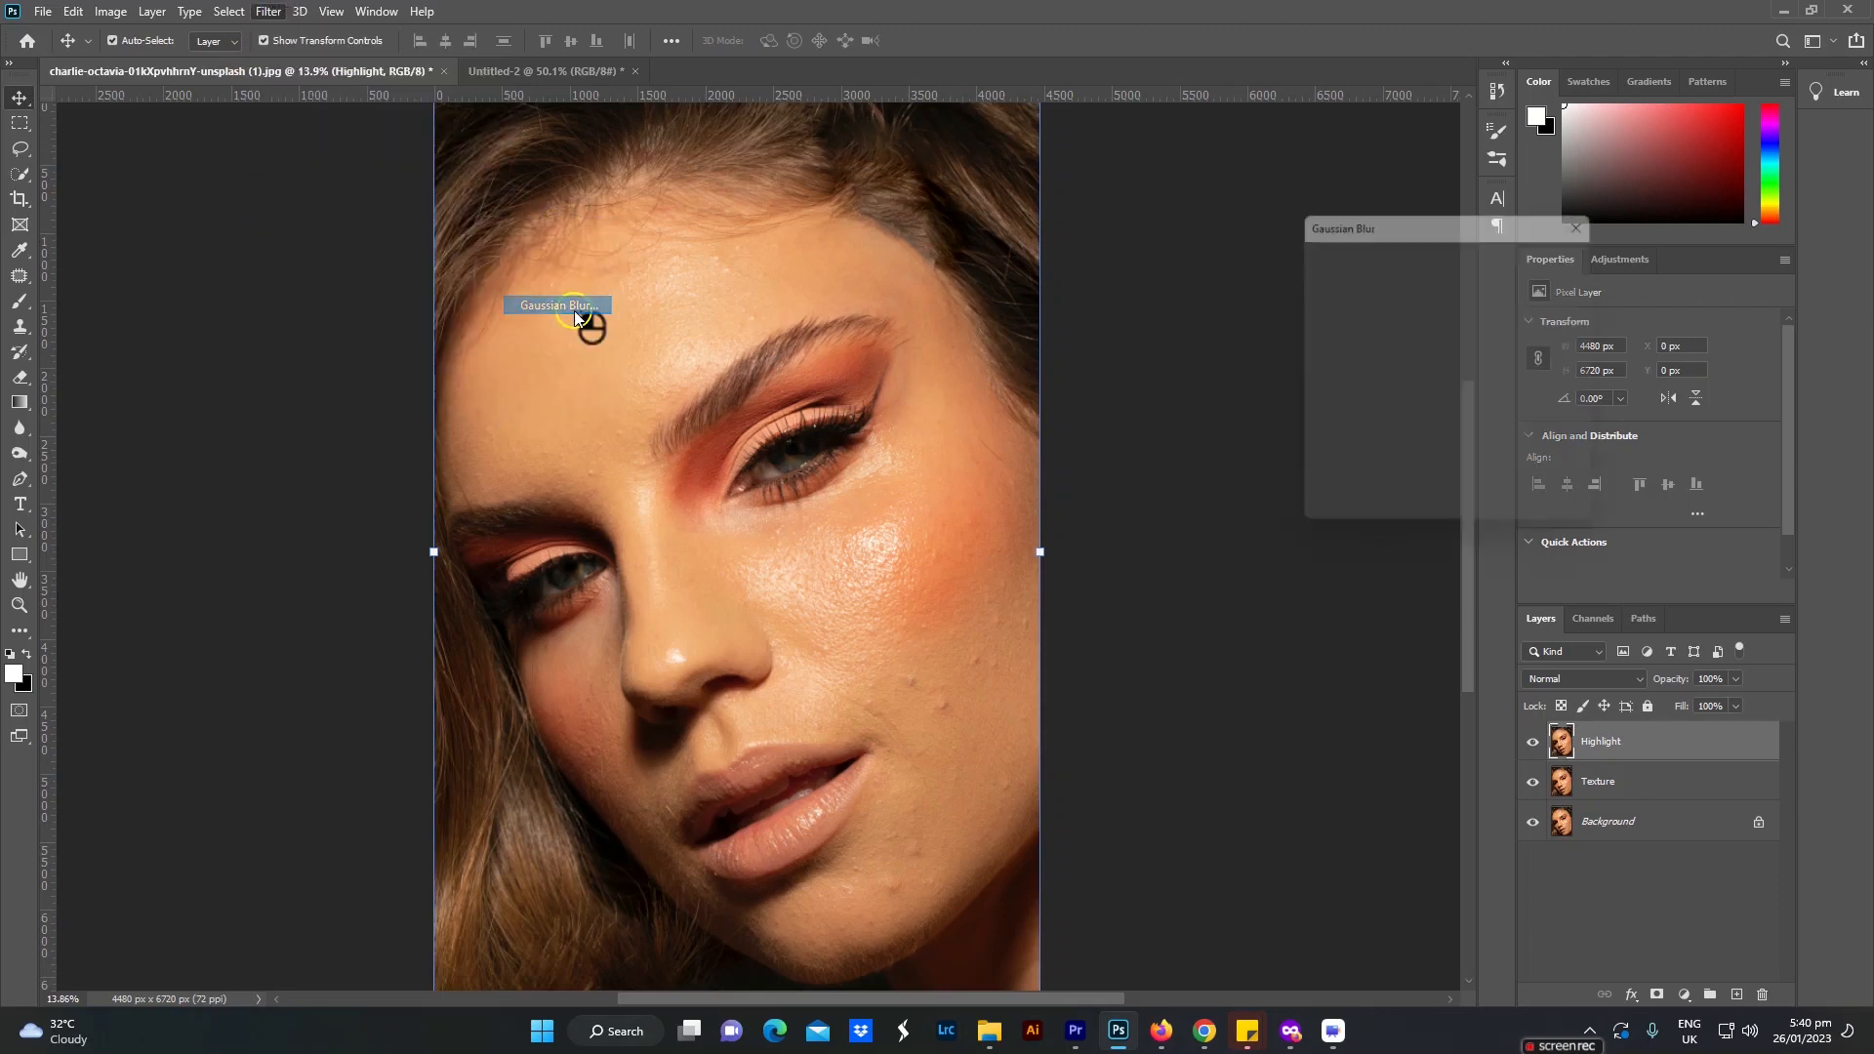
left_click_drag(1399, 522, 1263, 518)
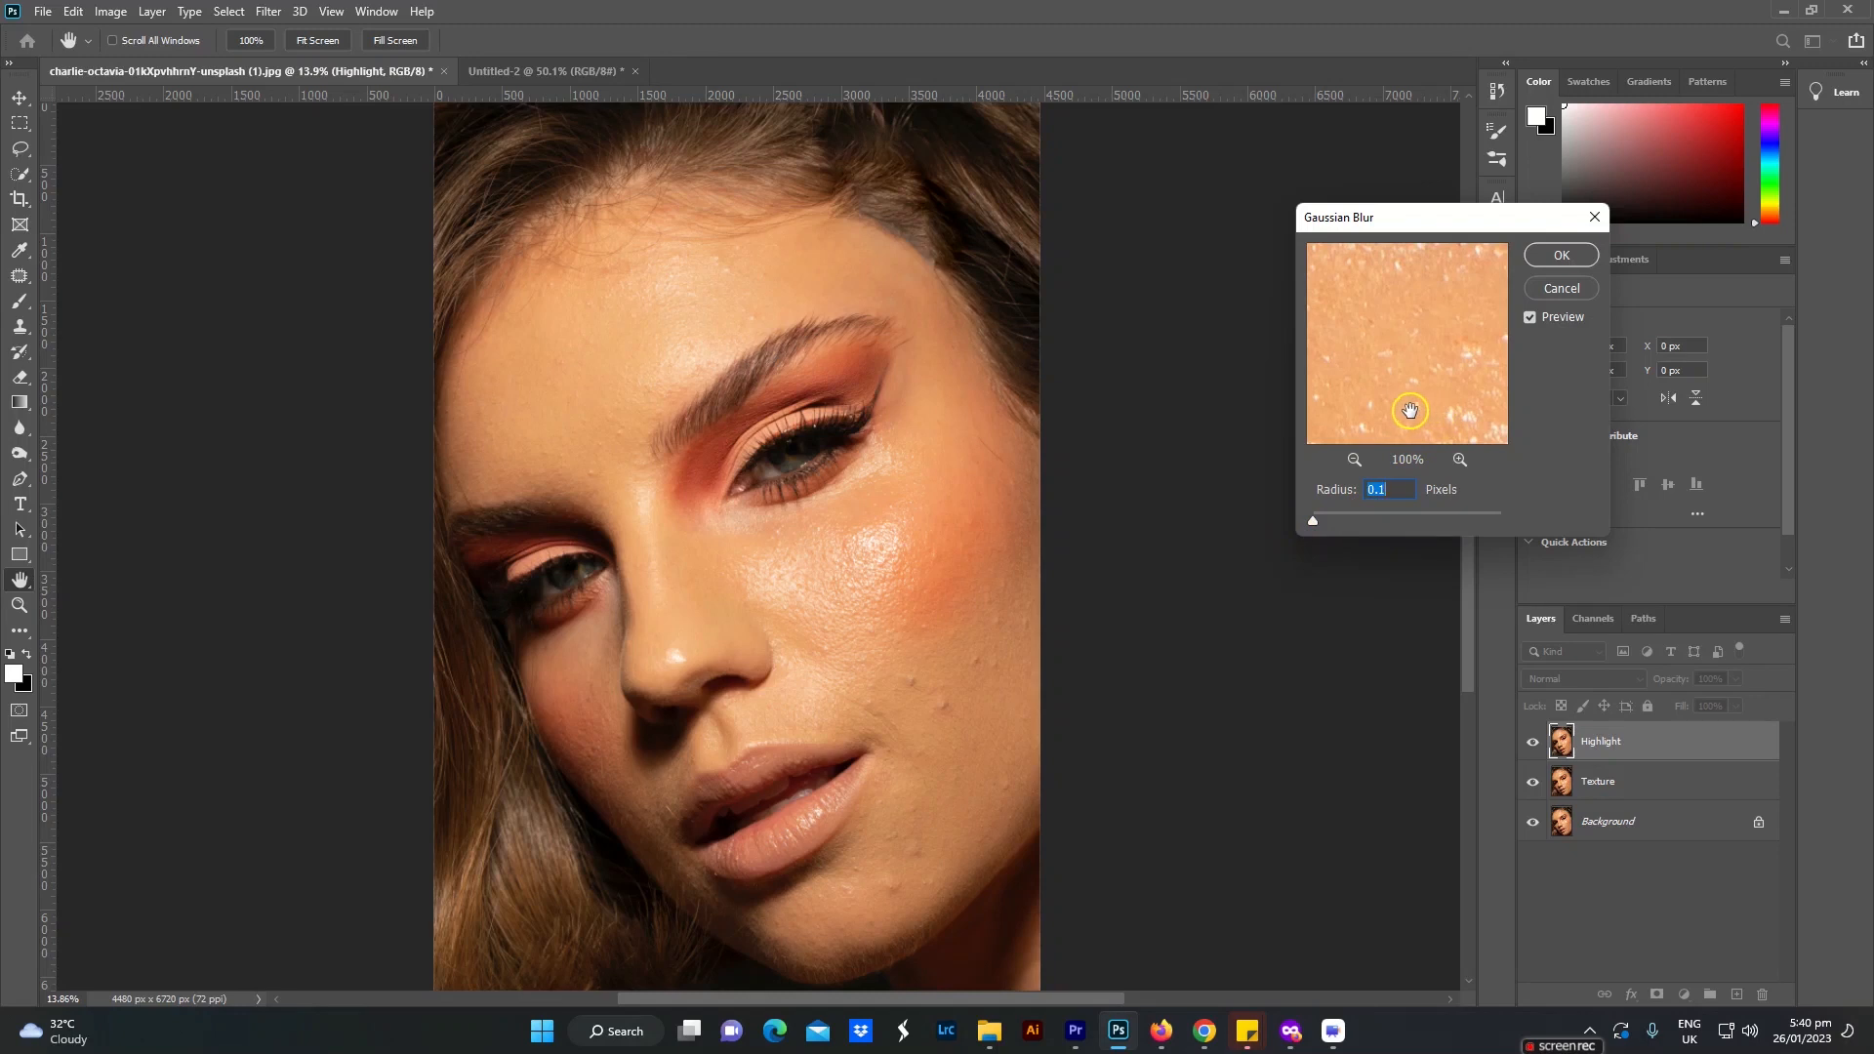
left_click(1353, 460)
left_click(1353, 460)
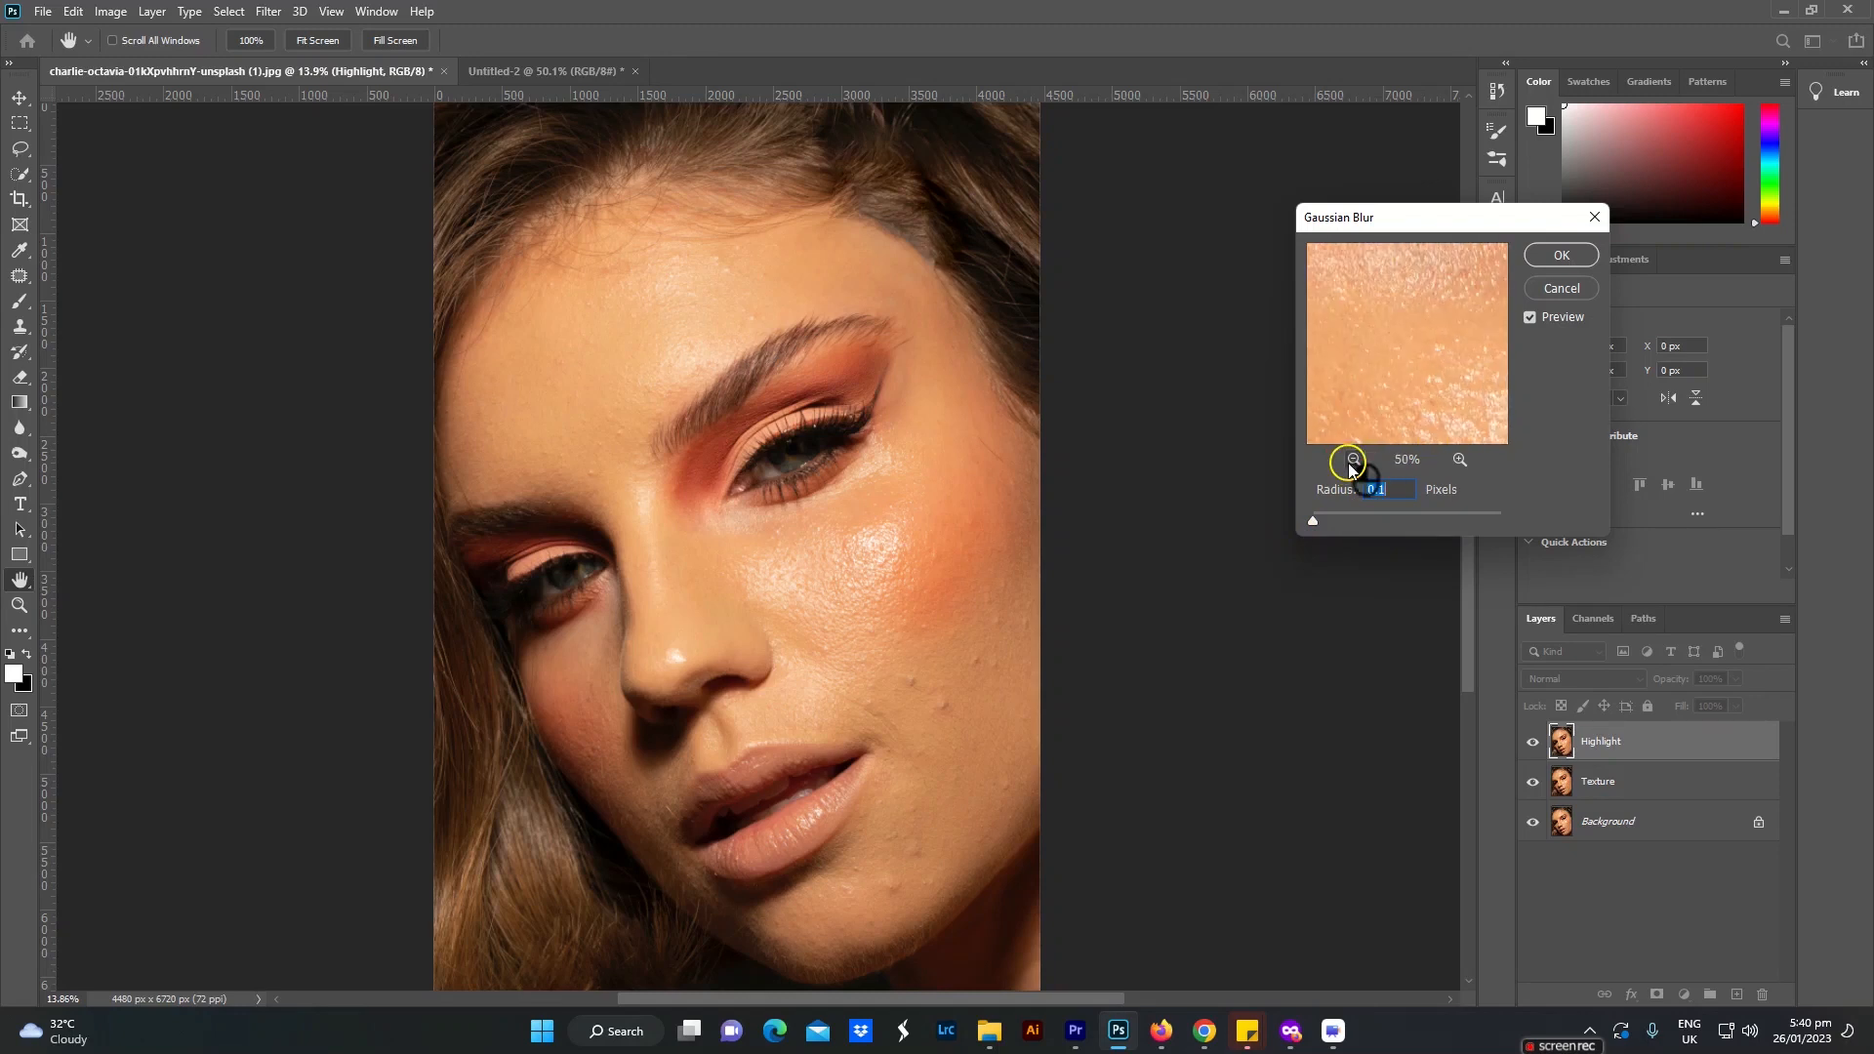
left_click(1355, 462)
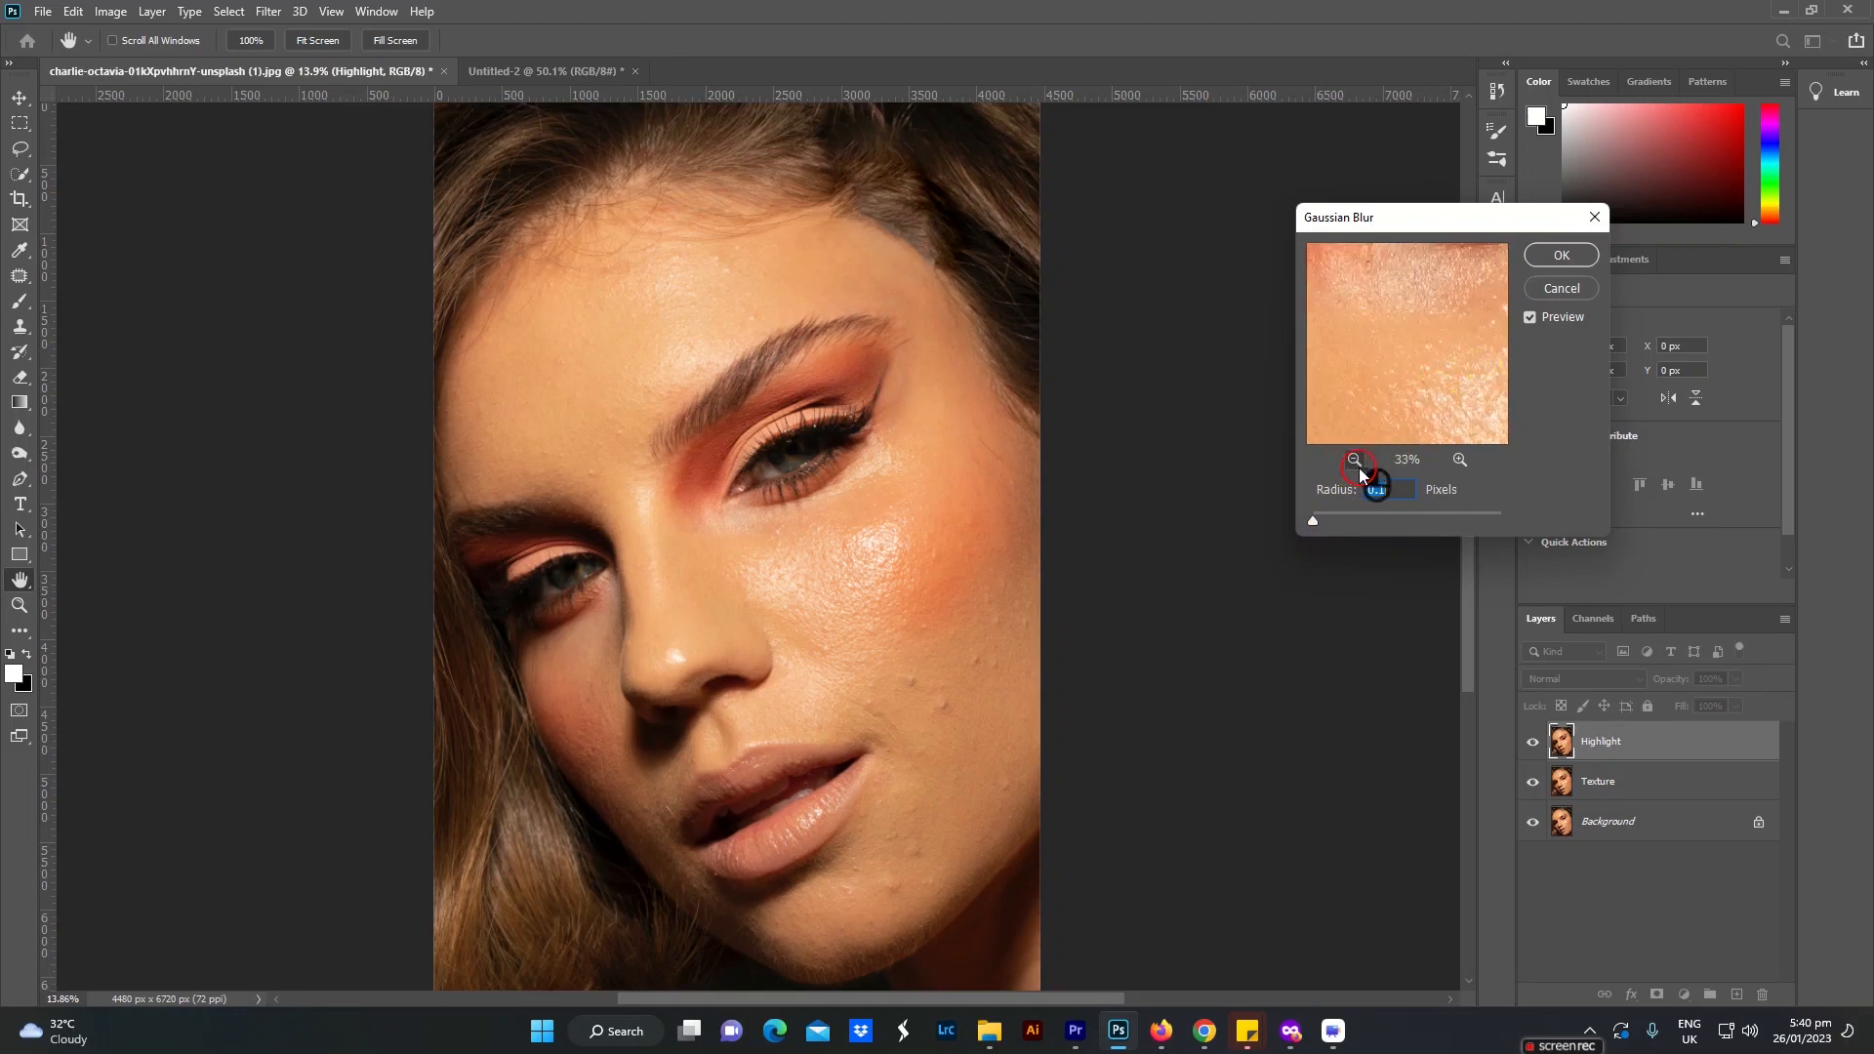
left_click(1355, 460)
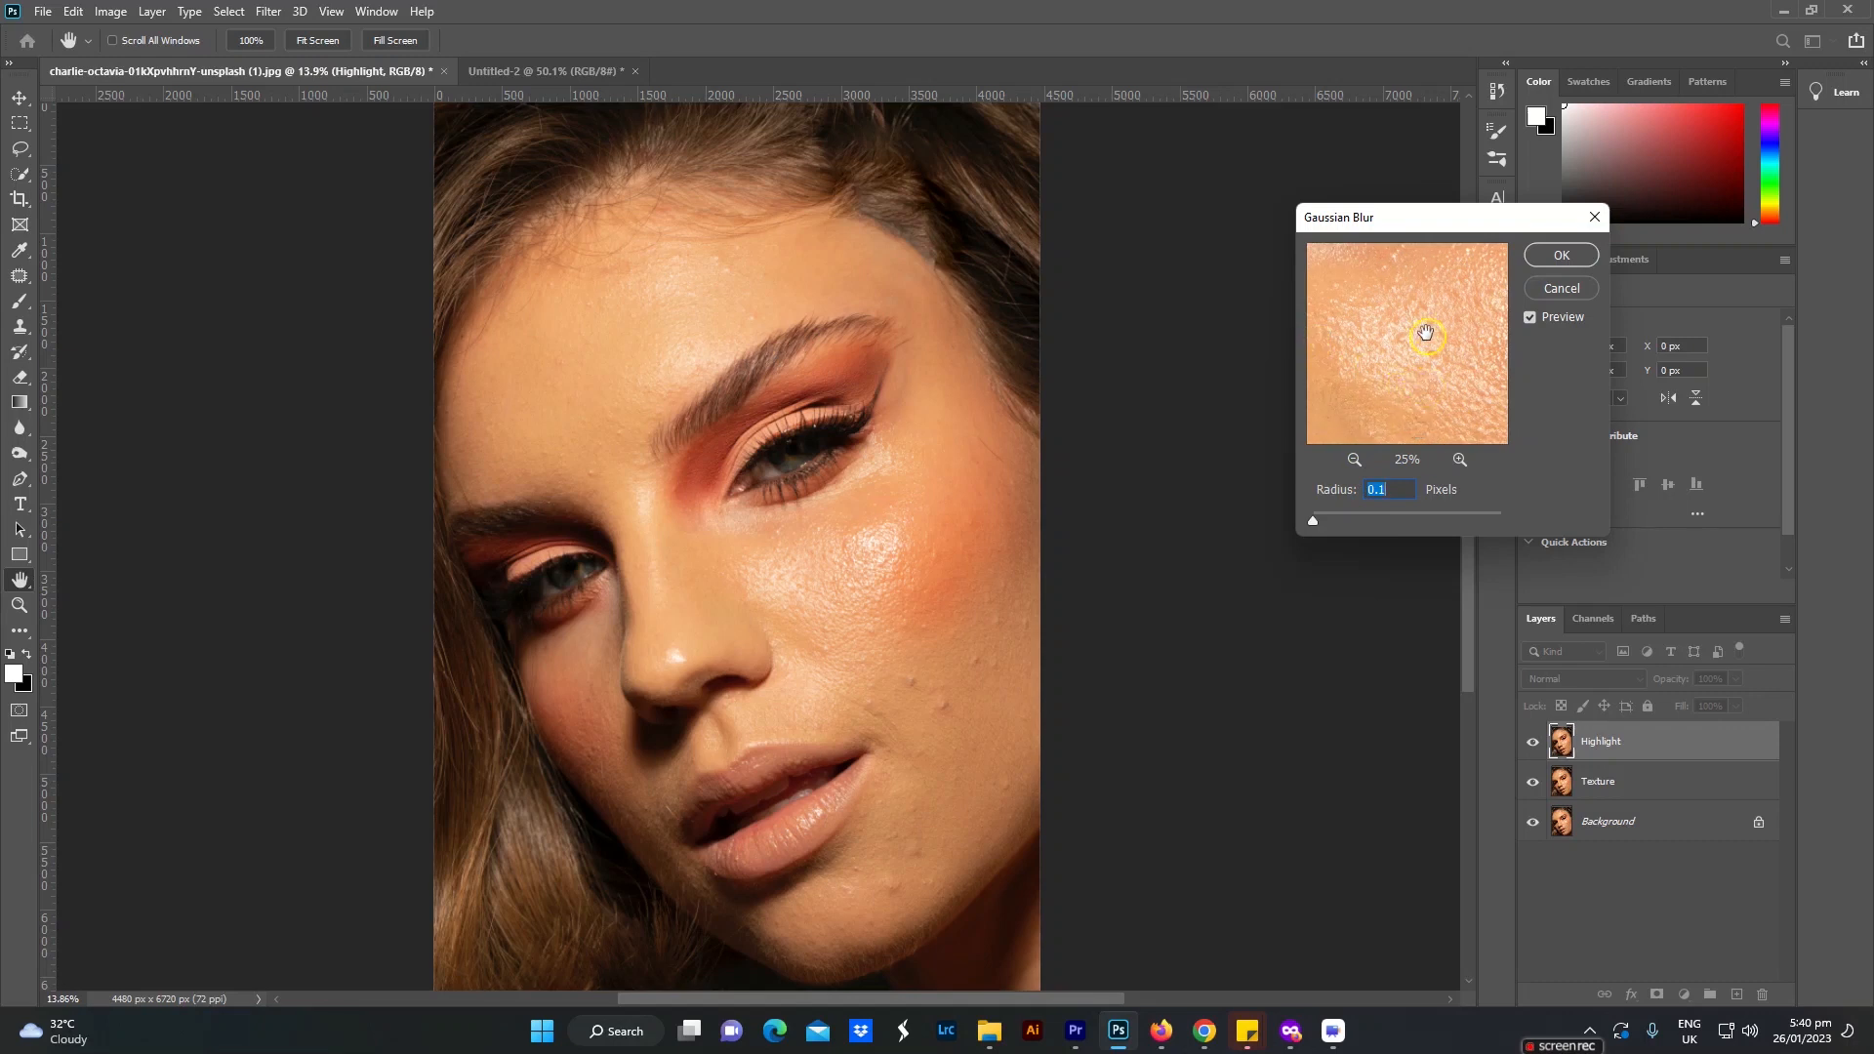
mouse_move(1417, 380)
left_mouse_down()
mouse_move(1347, 341)
mouse_move(1361, 351)
mouse_move(1415, 307)
mouse_move(1385, 351)
mouse_move(1406, 405)
mouse_move(1363, 437)
mouse_move(1408, 394)
mouse_move(1403, 372)
left_mouse_up()
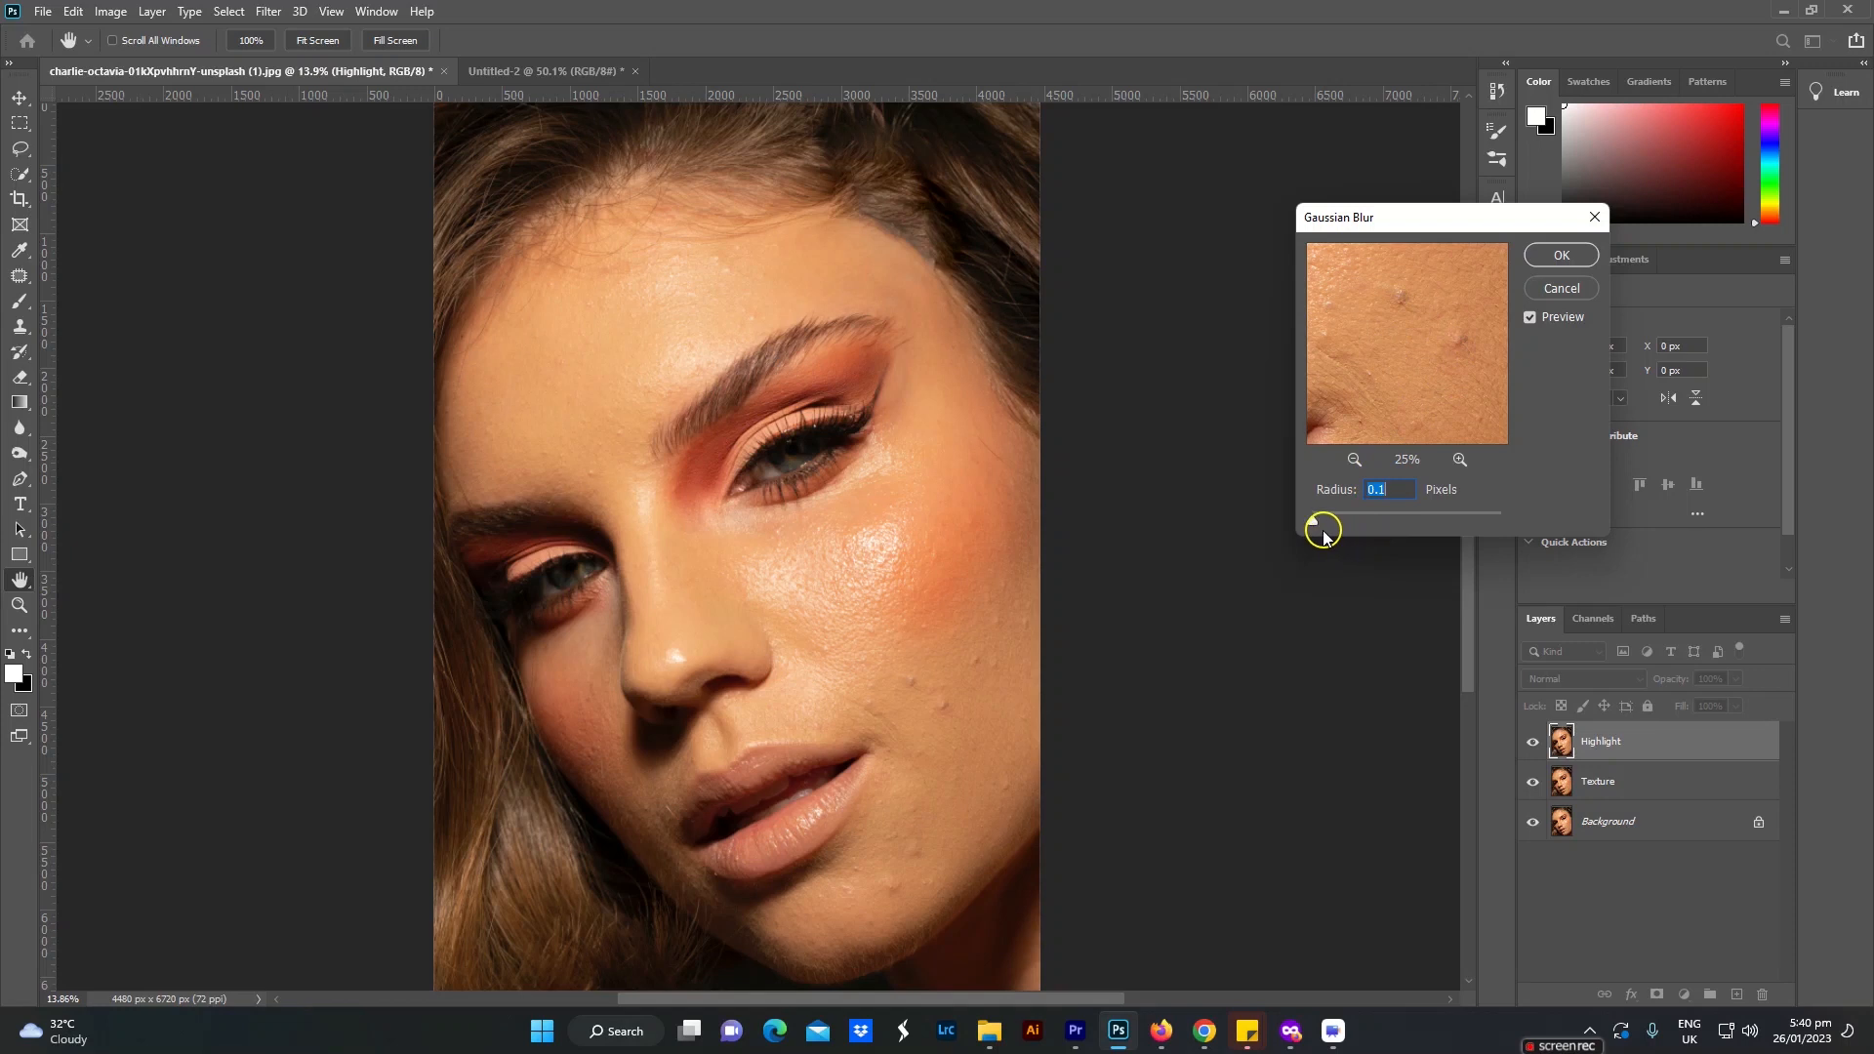
Step: Set the Gaussian Blur radius slightly above 37 pixels, so the skin blemishes blur out, and apply it
left_click_drag(1315, 523, 1407, 532)
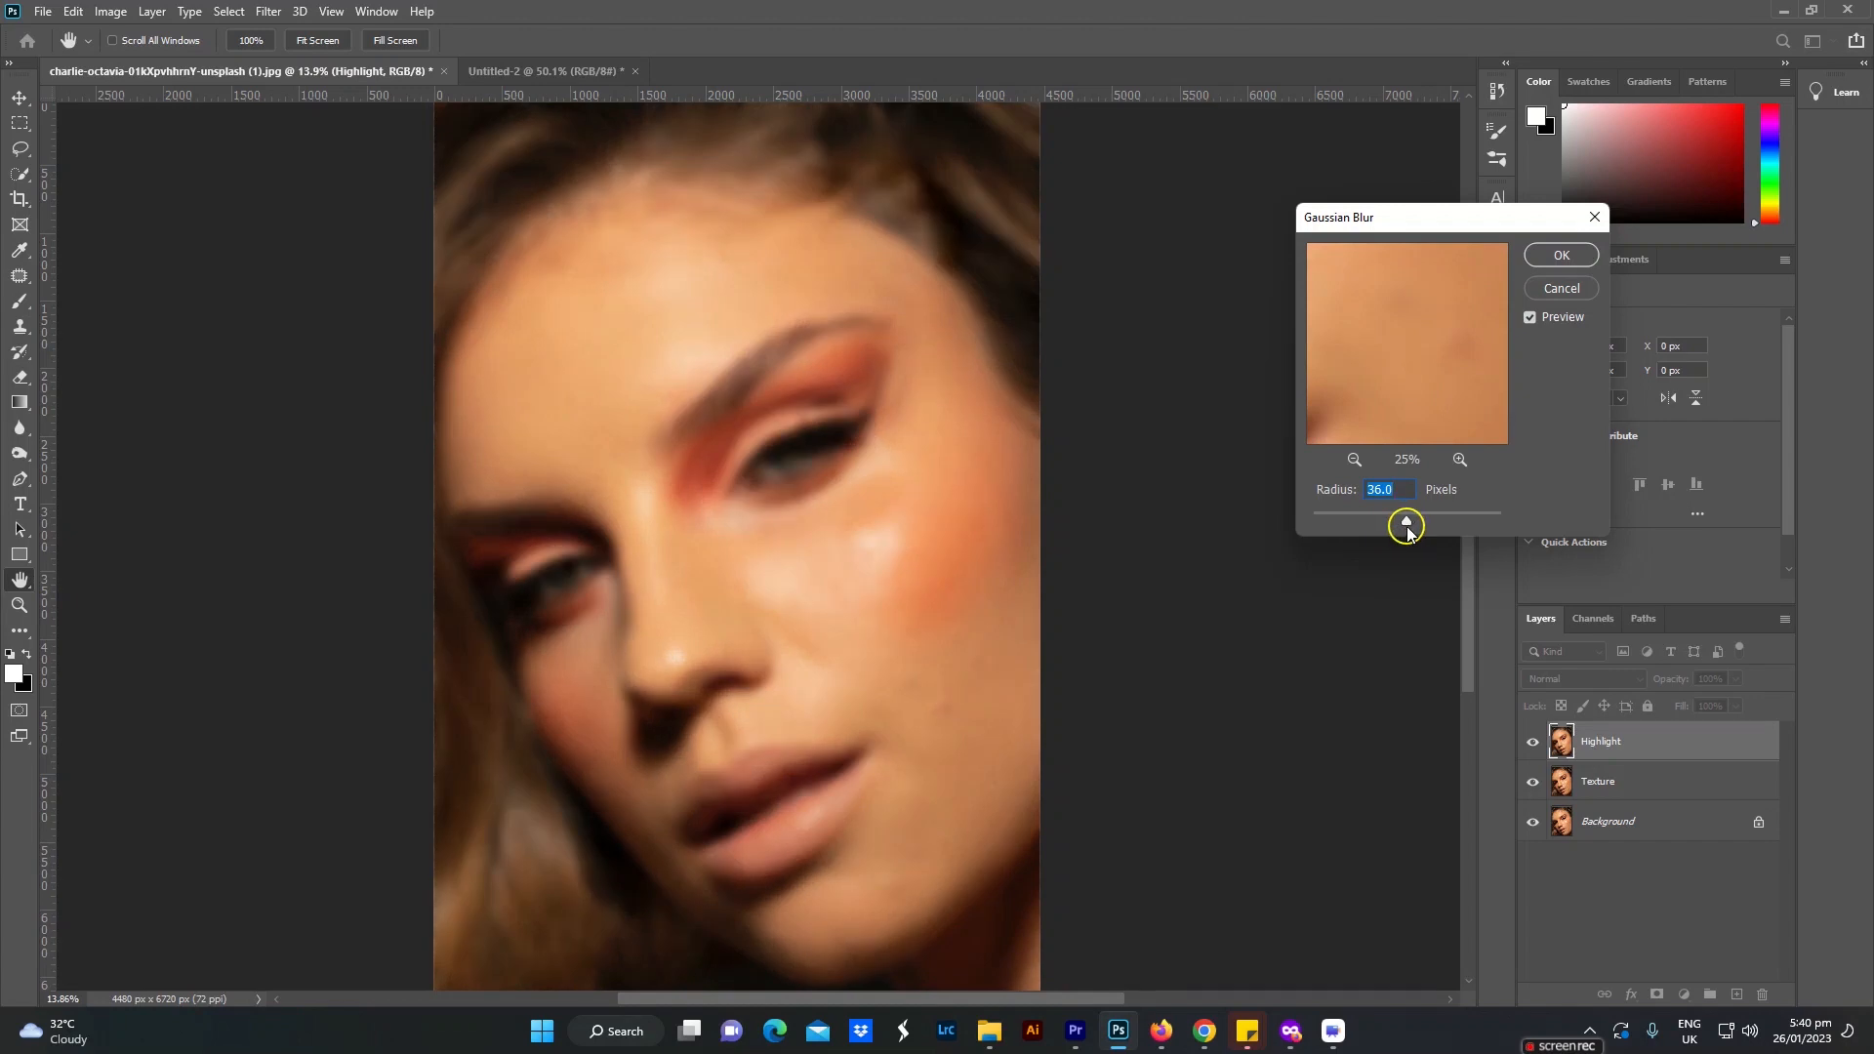
left_click_drag(1407, 532, 1392, 524)
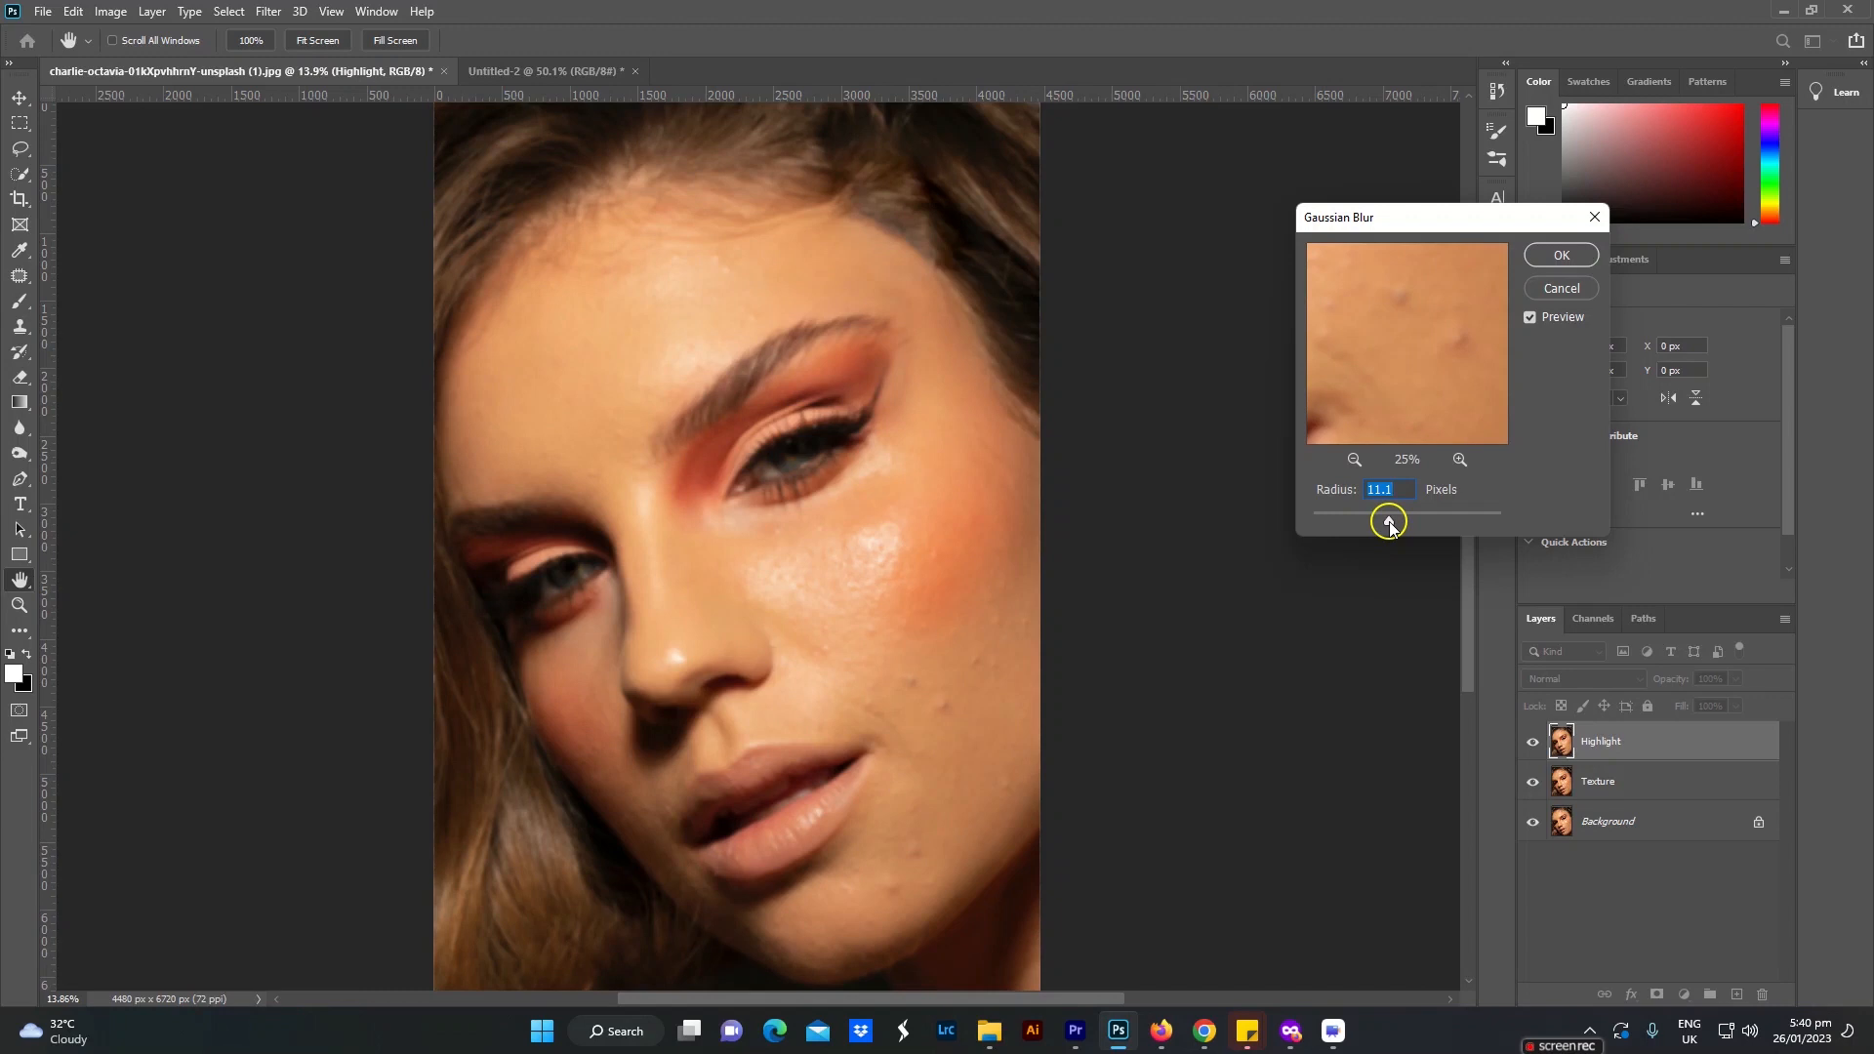
left_click_drag(1390, 527, 1401, 528)
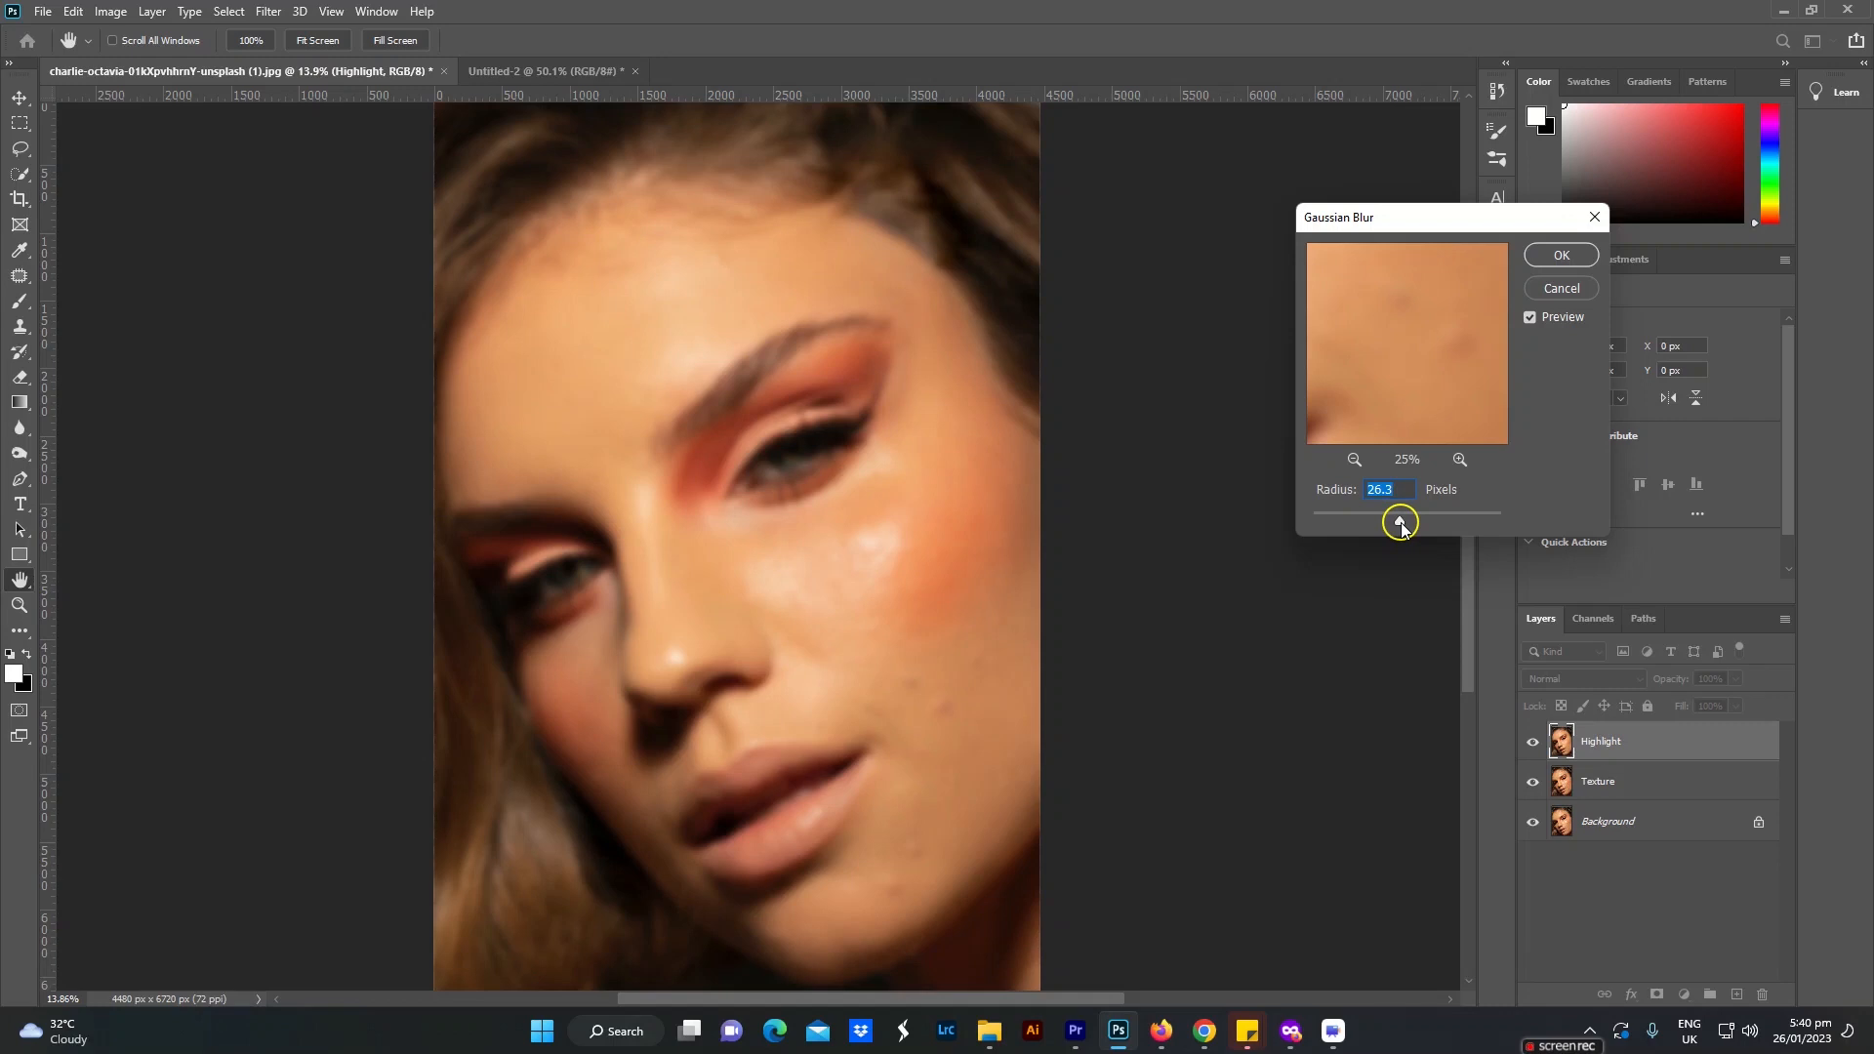
left_click_drag(1401, 527, 1542, 530)
left_click_drag(1496, 530, 1408, 528)
left_click(1408, 527)
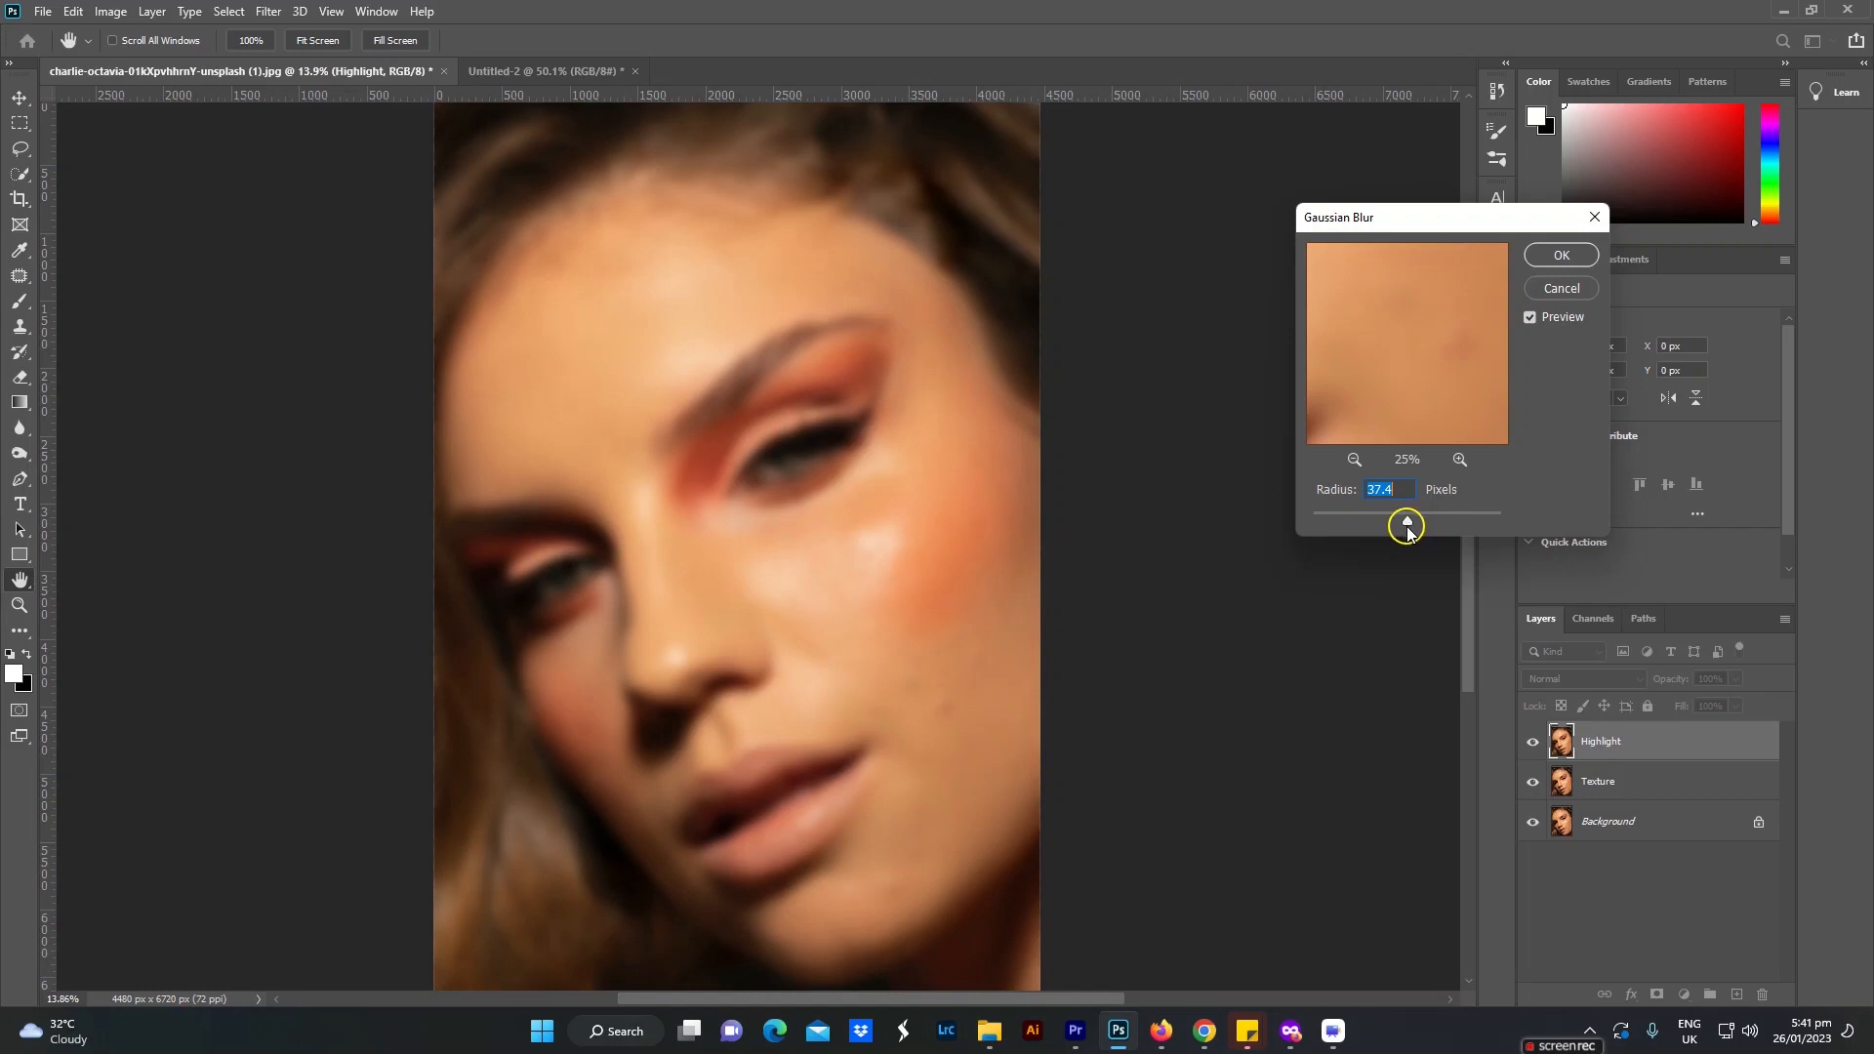
left_click_drag(1407, 528, 1412, 528)
left_click(1559, 256)
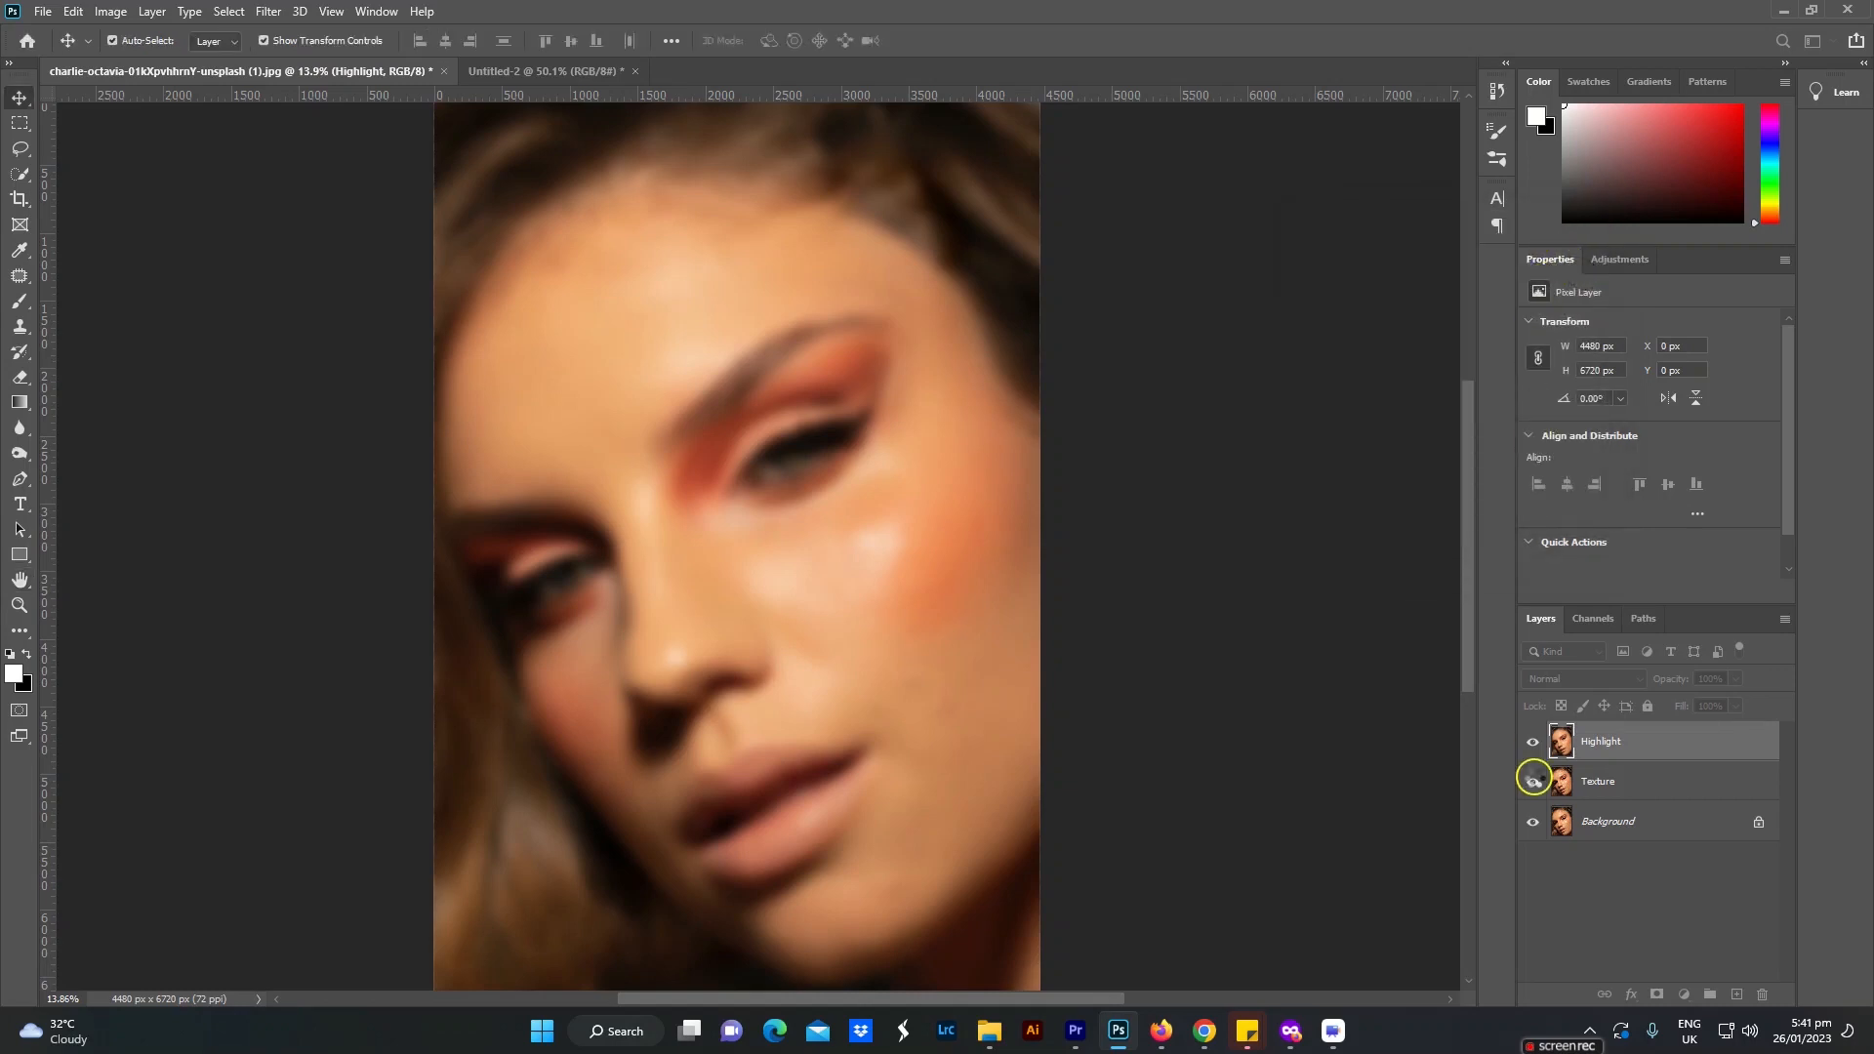
Step: Move the Highlight layer beneath the Texture layer and make Texture the active layer
left_click(1561, 744)
left_click_drag(1649, 759, 1650, 801)
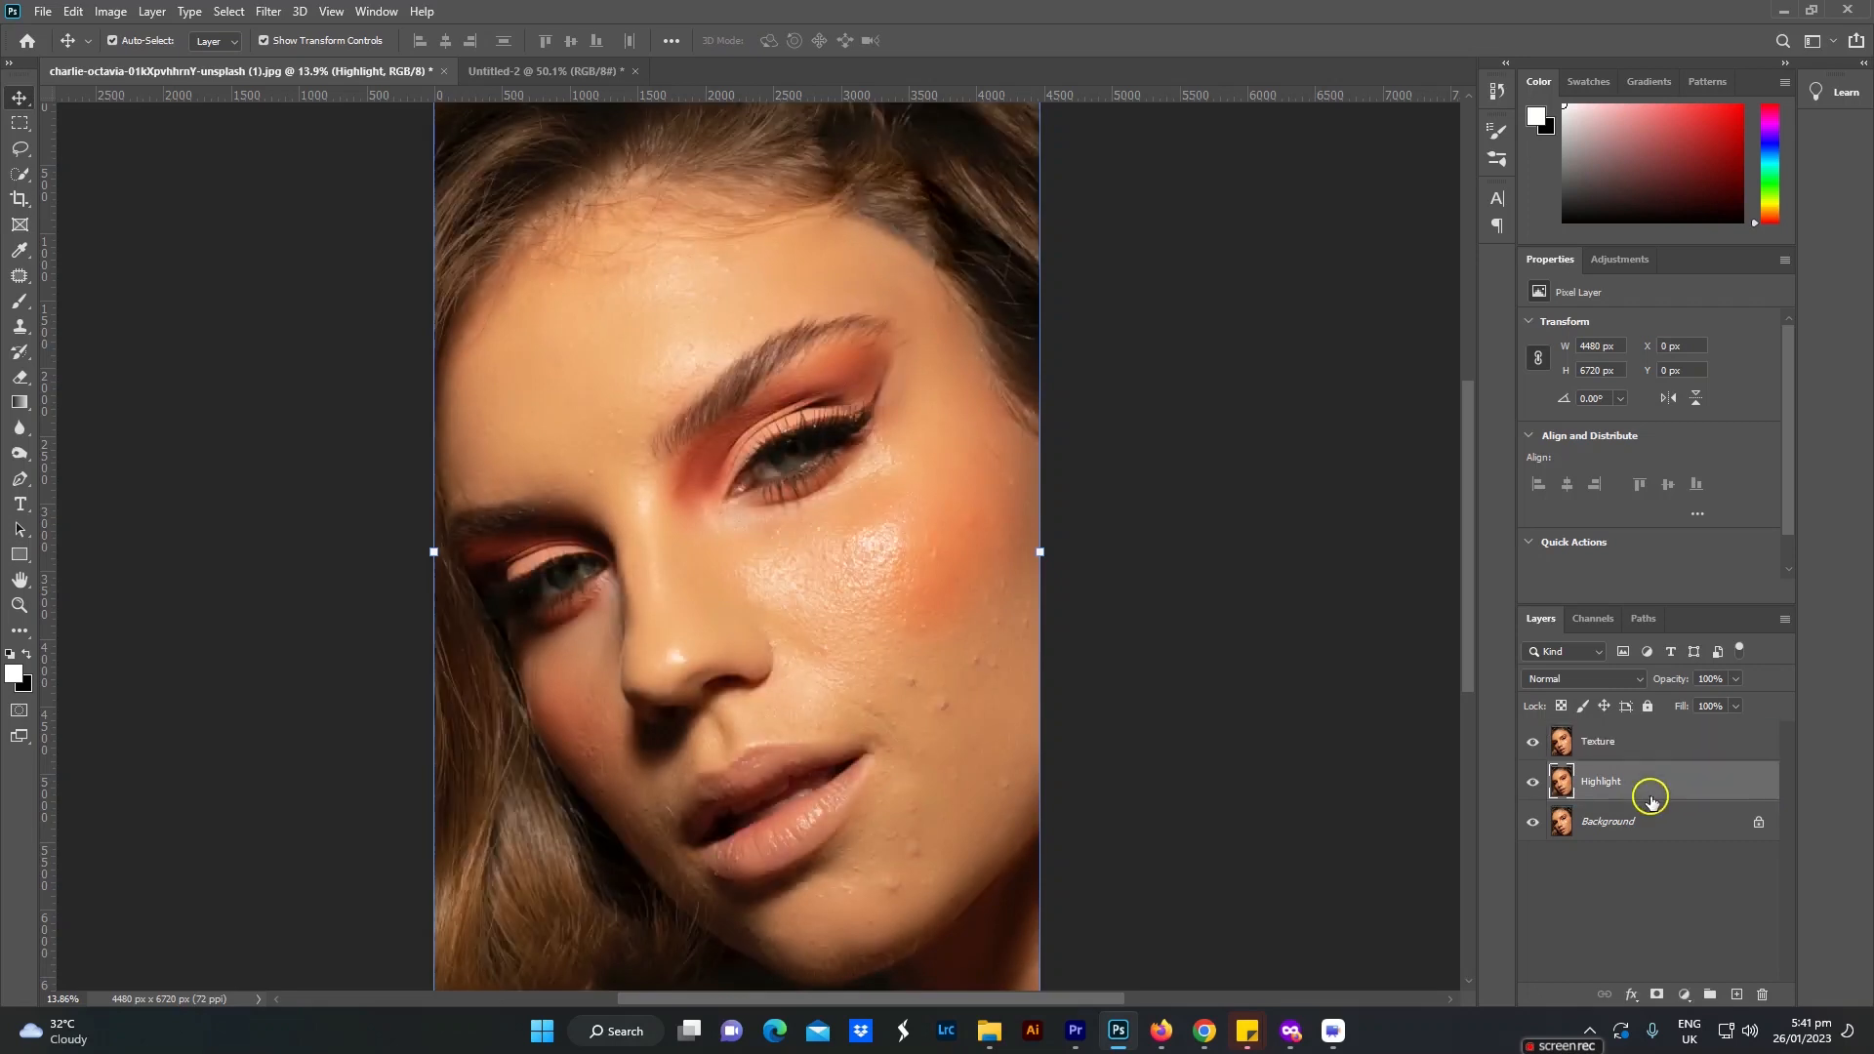
left_click(1630, 748)
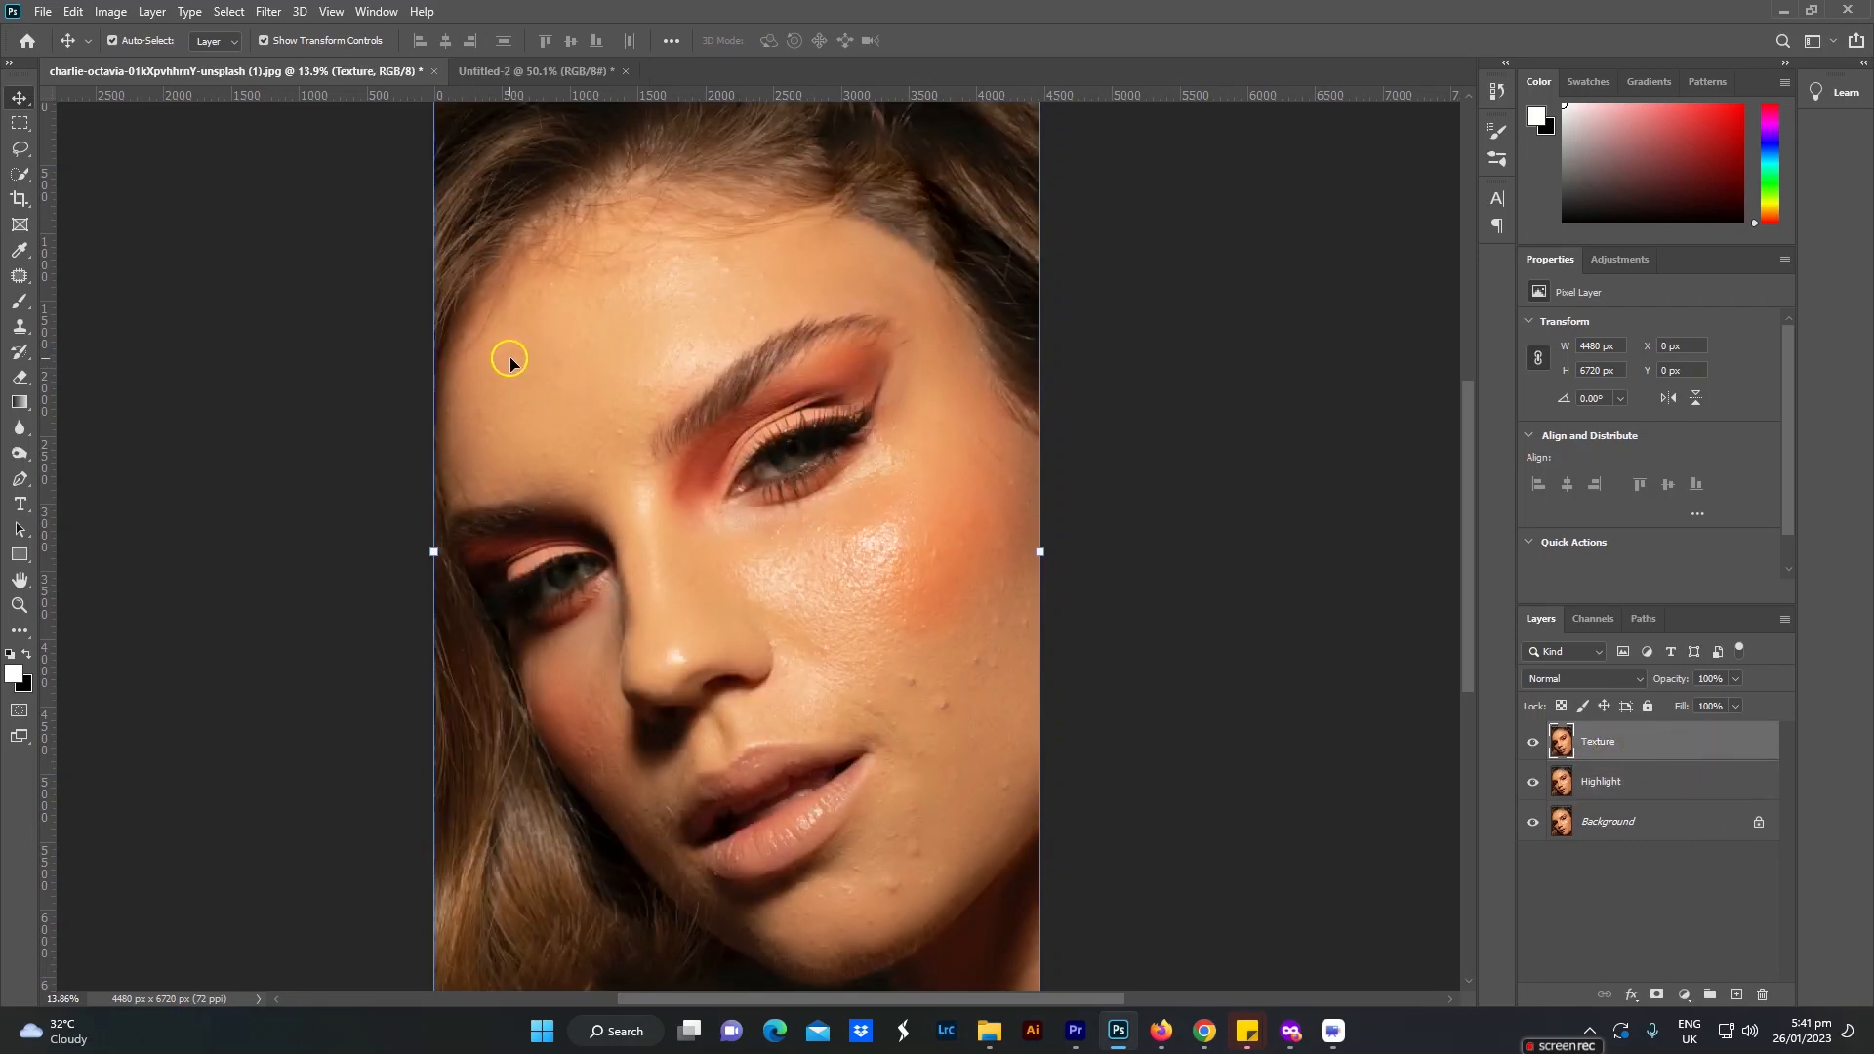
Step: Use Apply Image on Texture with layer Highlight, Subtract blending, scale 2 and offset 128, and set the Texture layer's blend mode to Linear Light
left_click(109, 12)
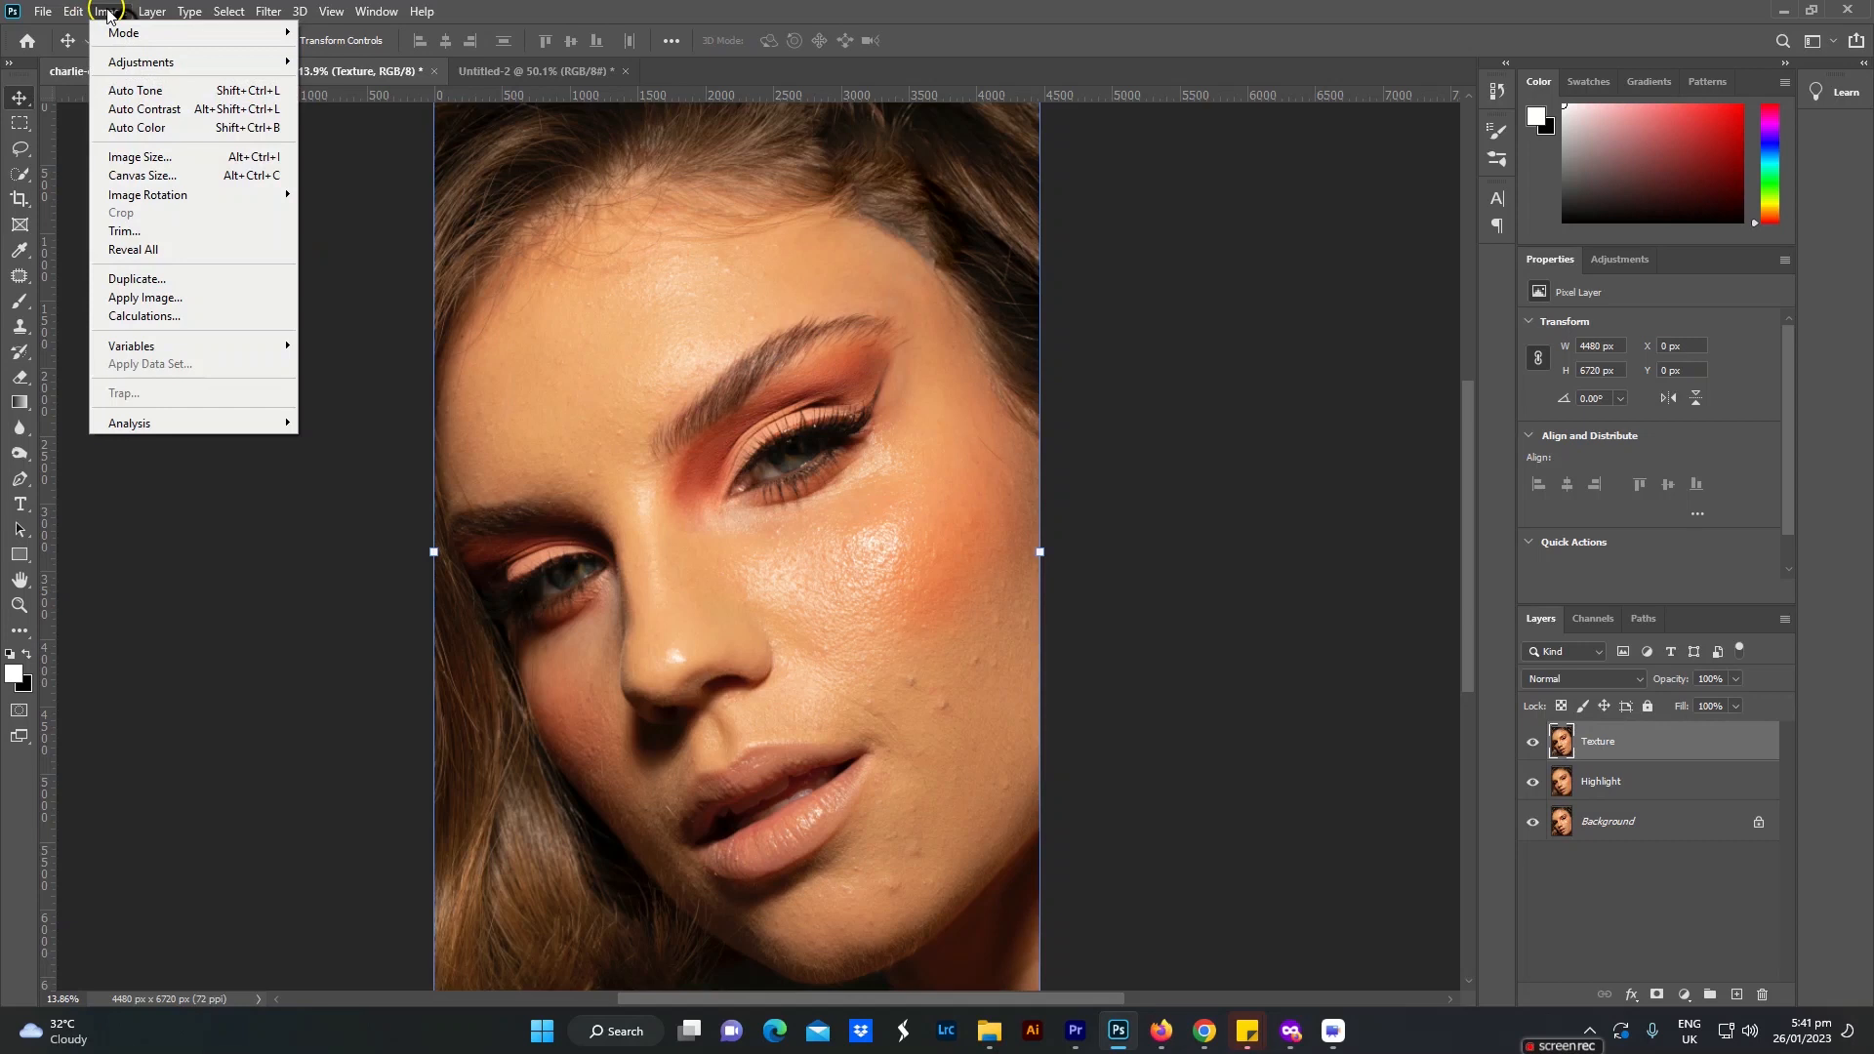
left_click(140, 298)
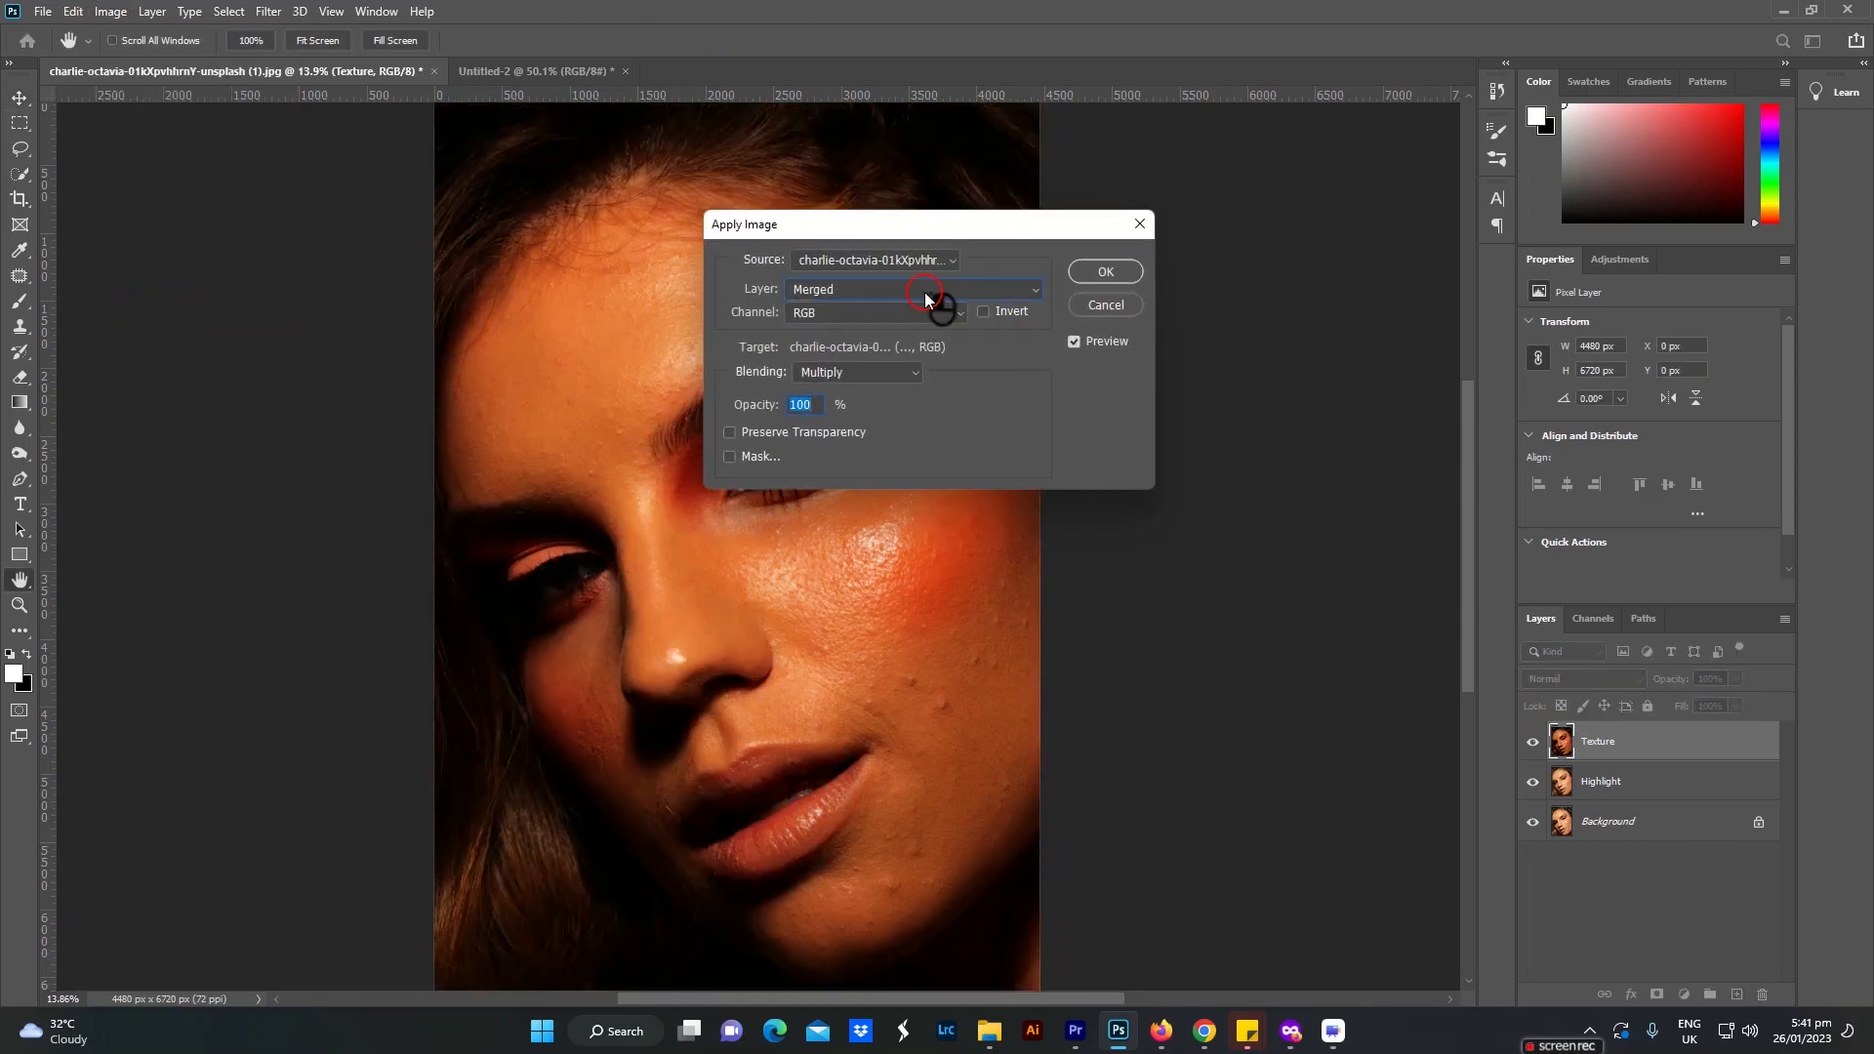
left_click(924, 293)
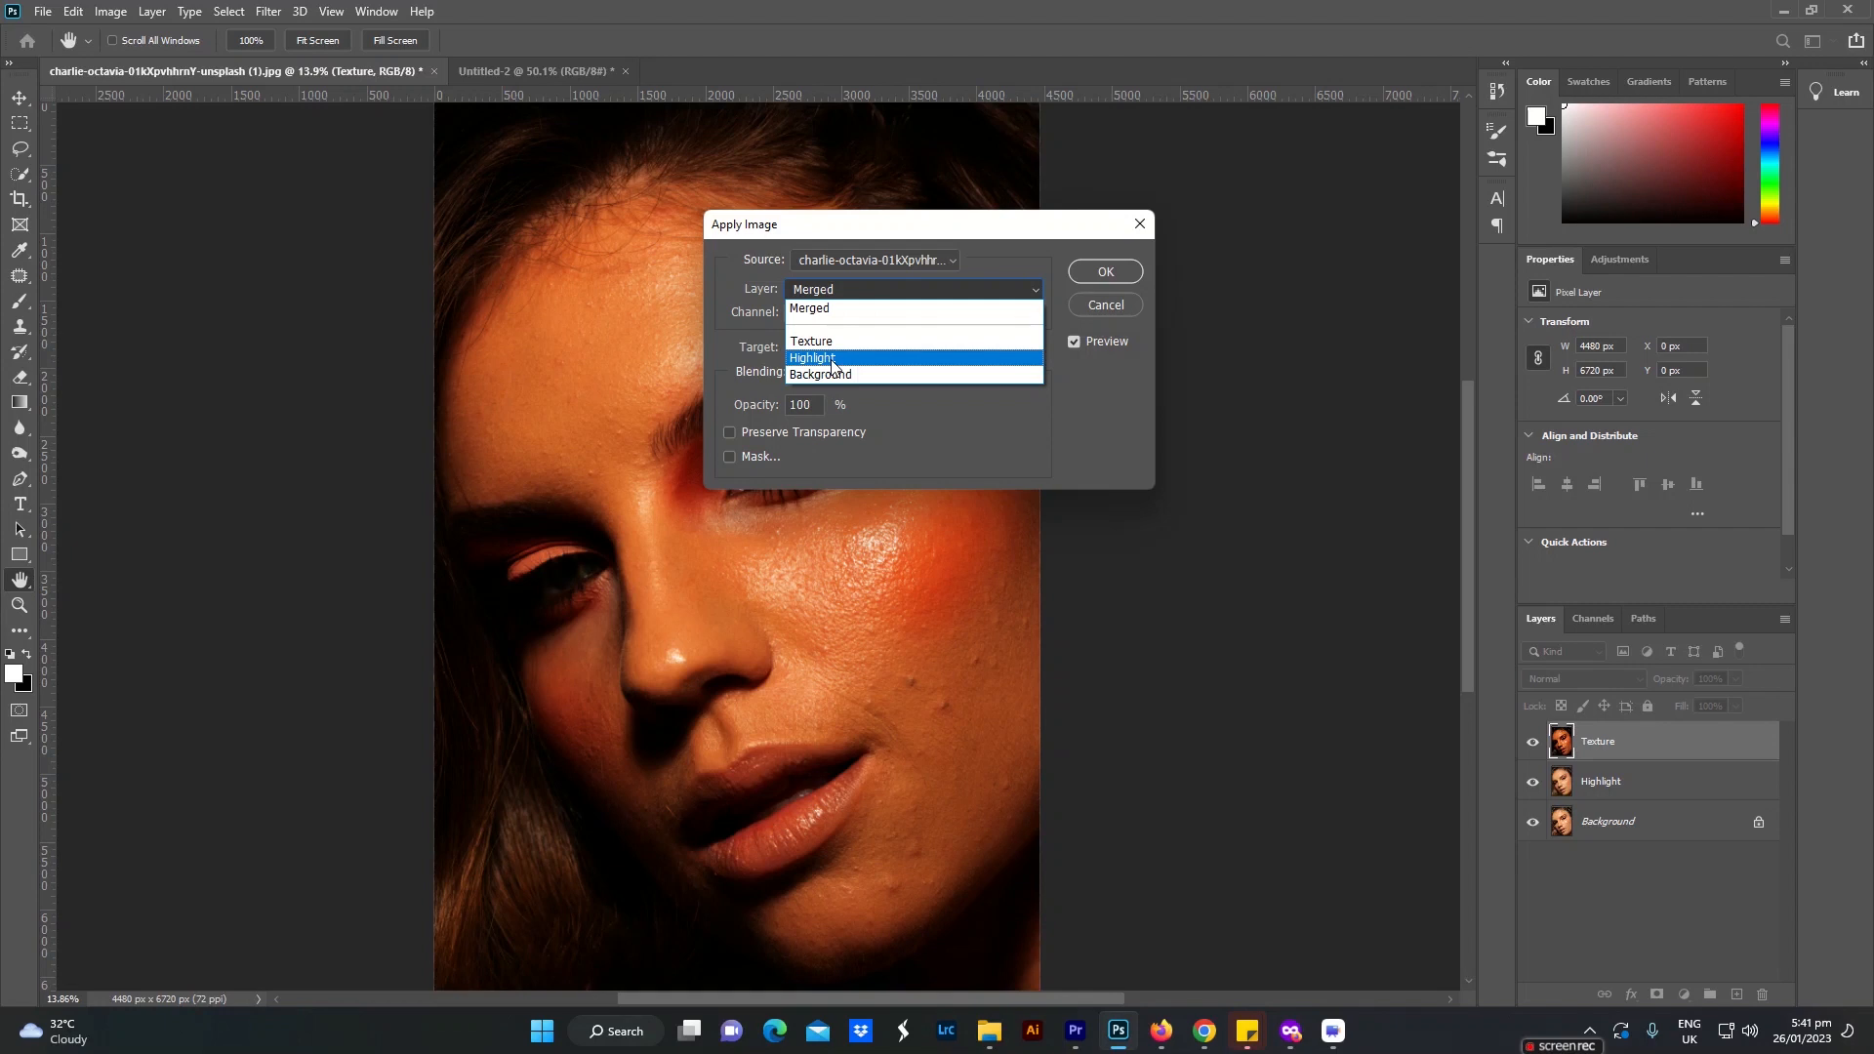
left_click(892, 367)
left_click(896, 373)
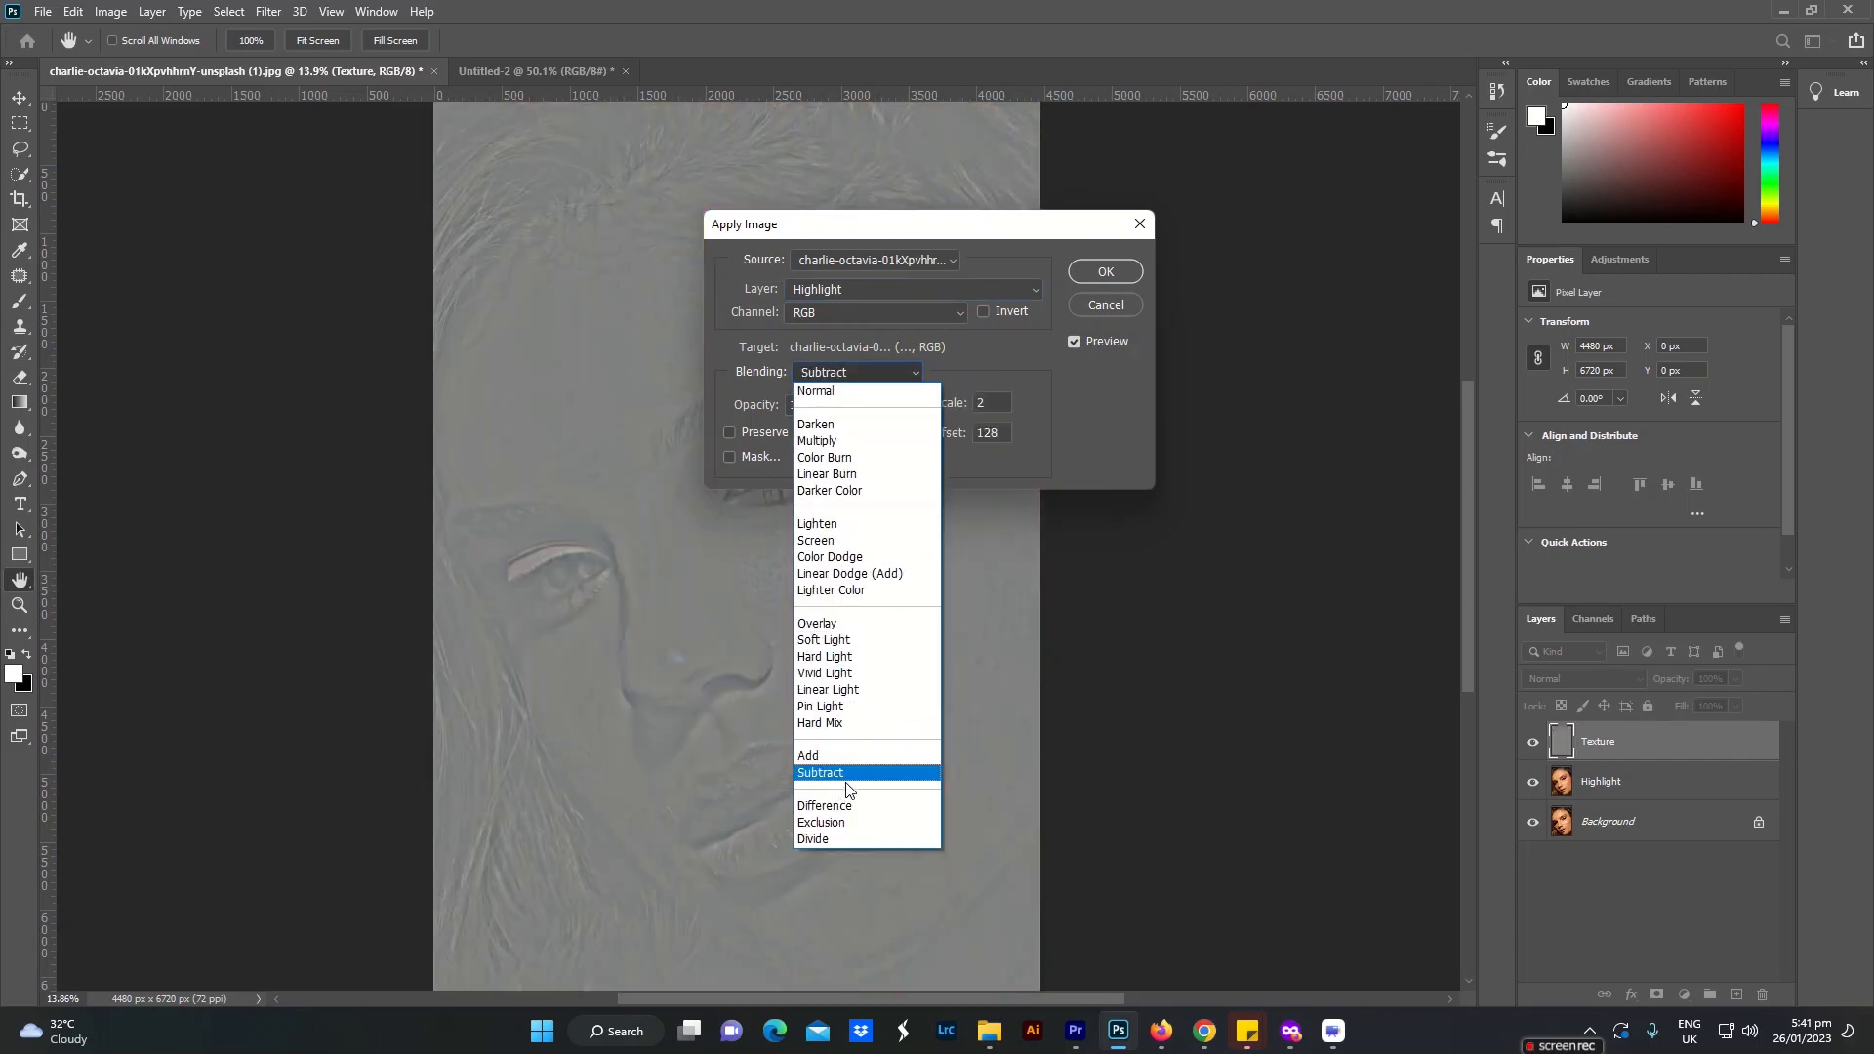
left_click(850, 773)
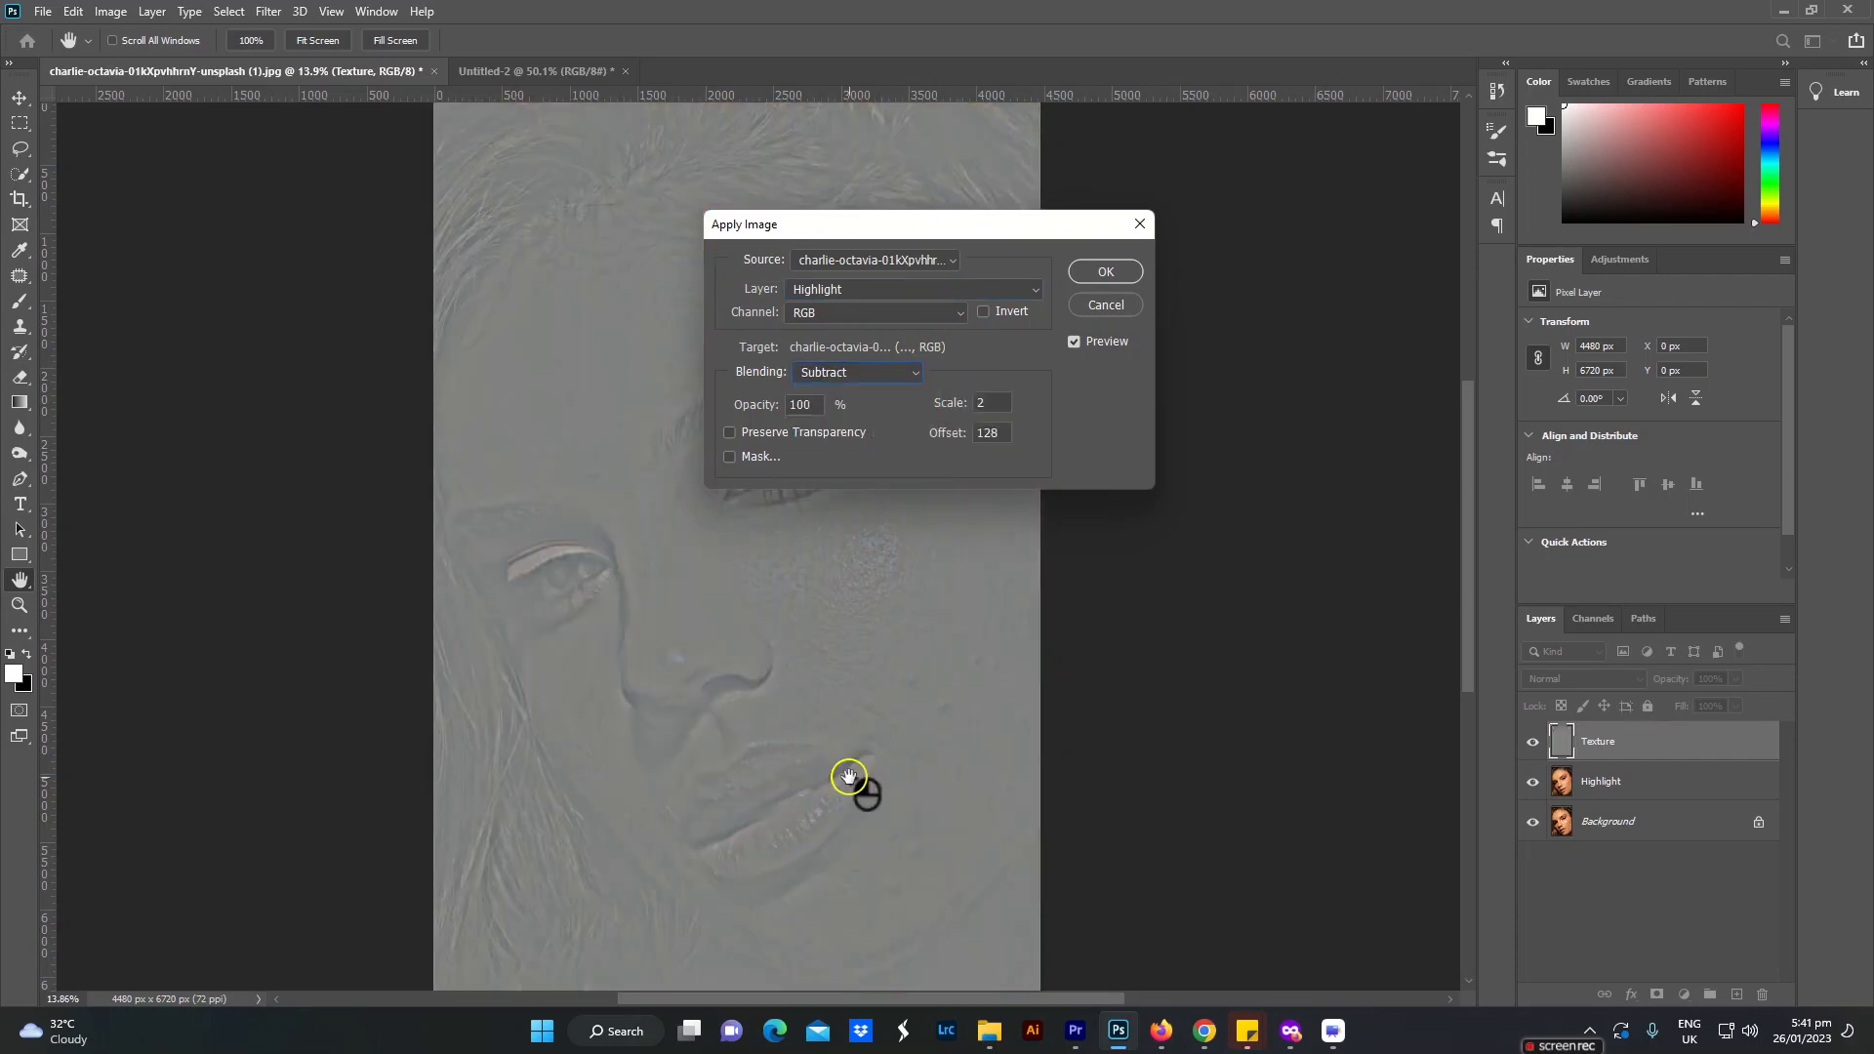
double_click(1000, 404)
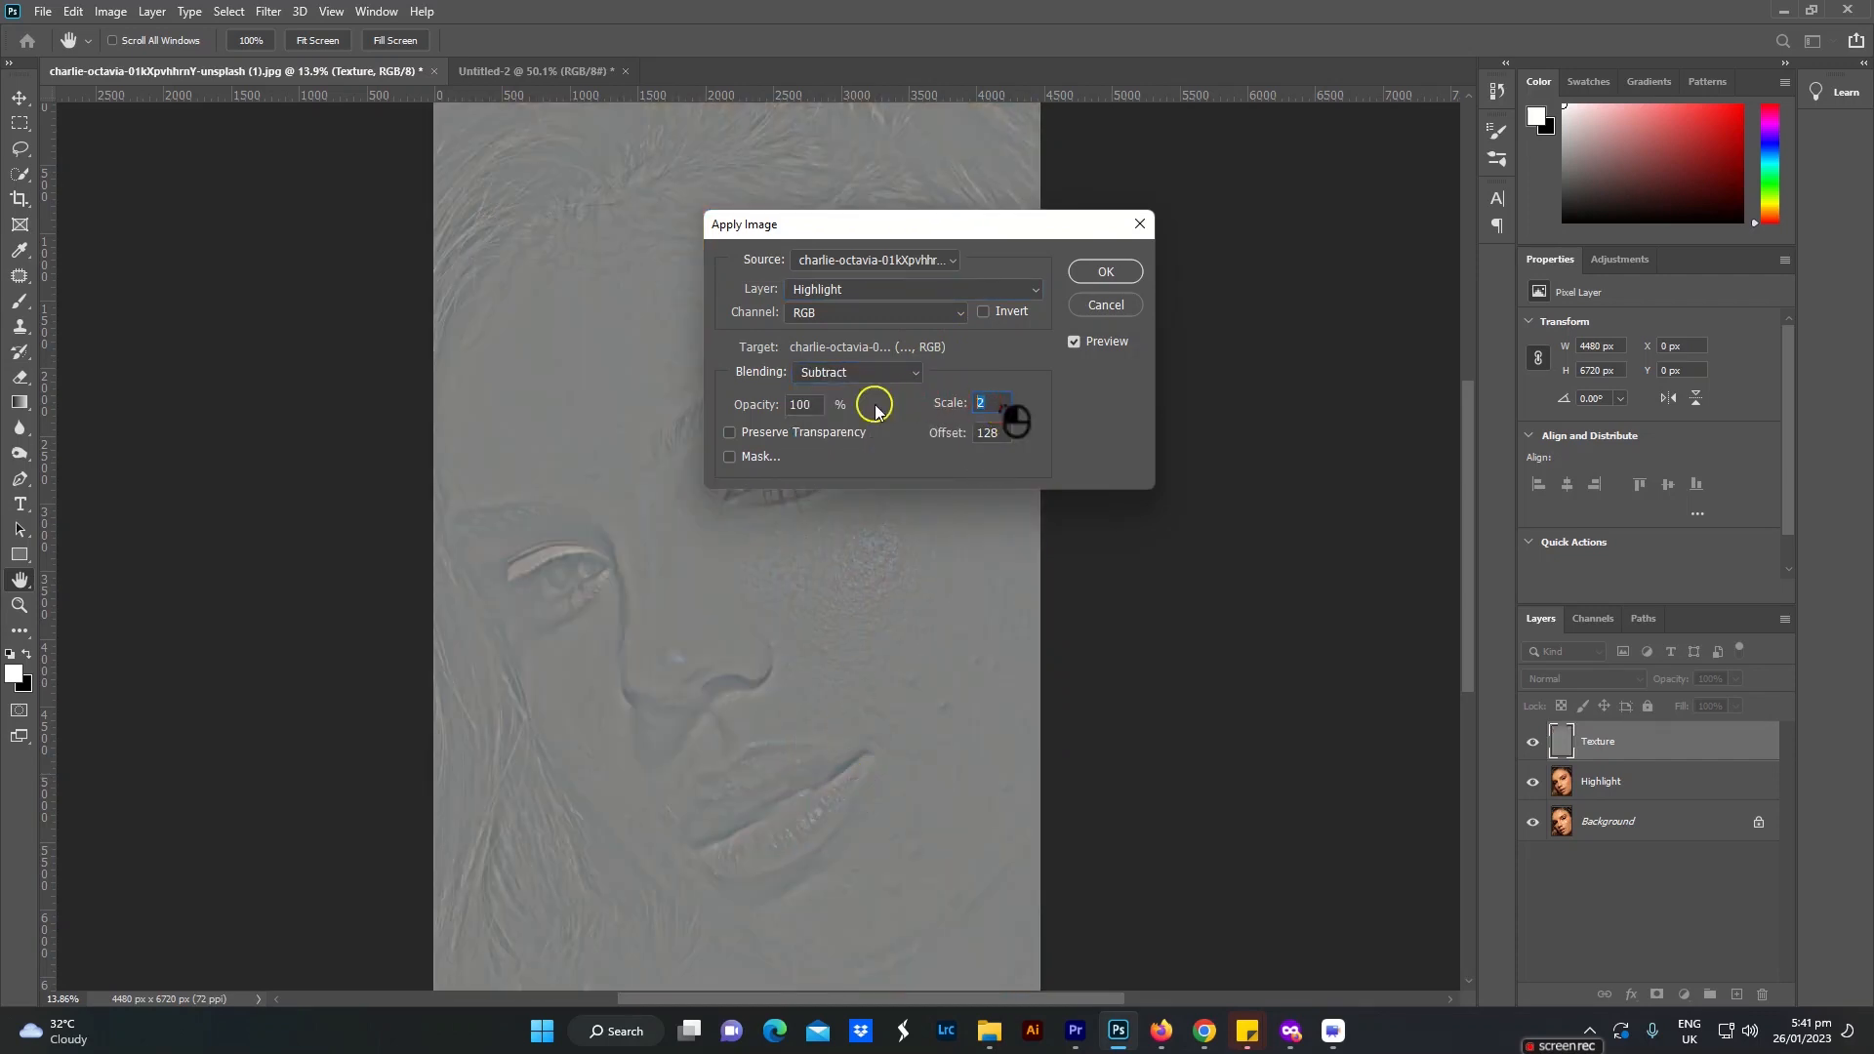
double_click(1002, 437)
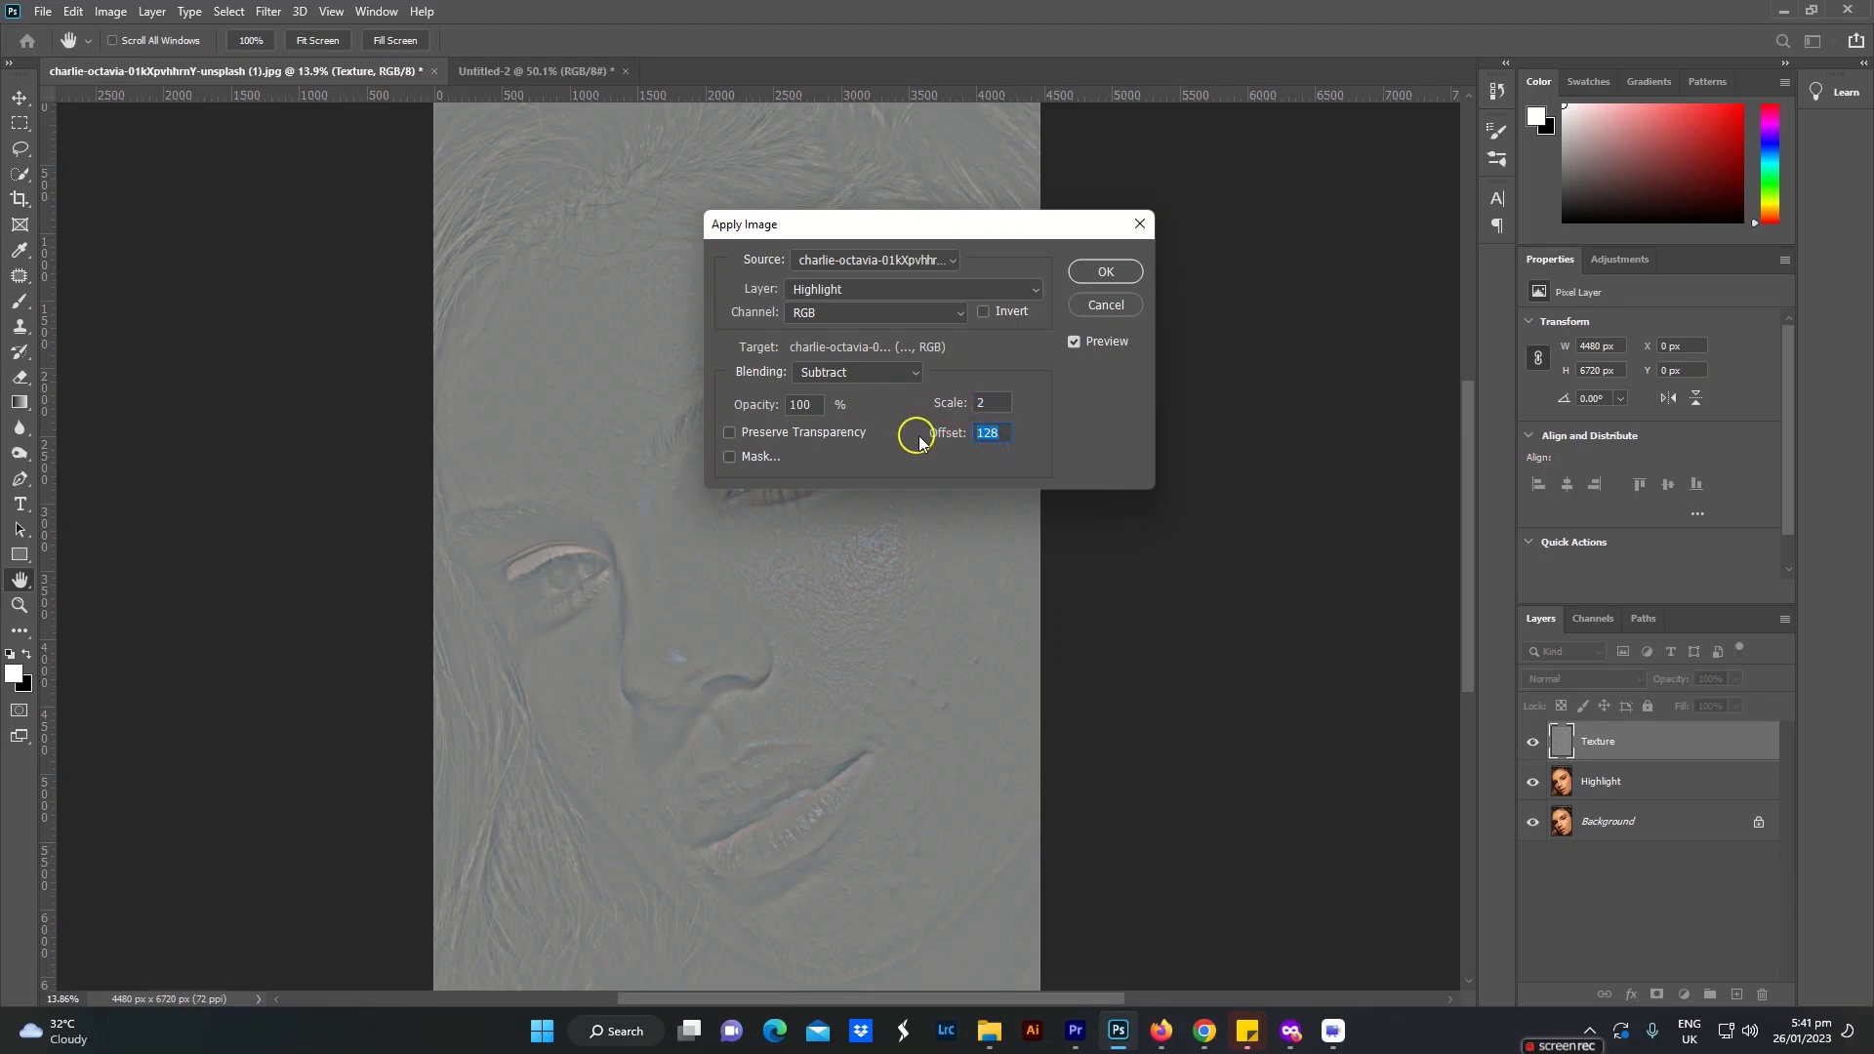
left_click(1106, 272)
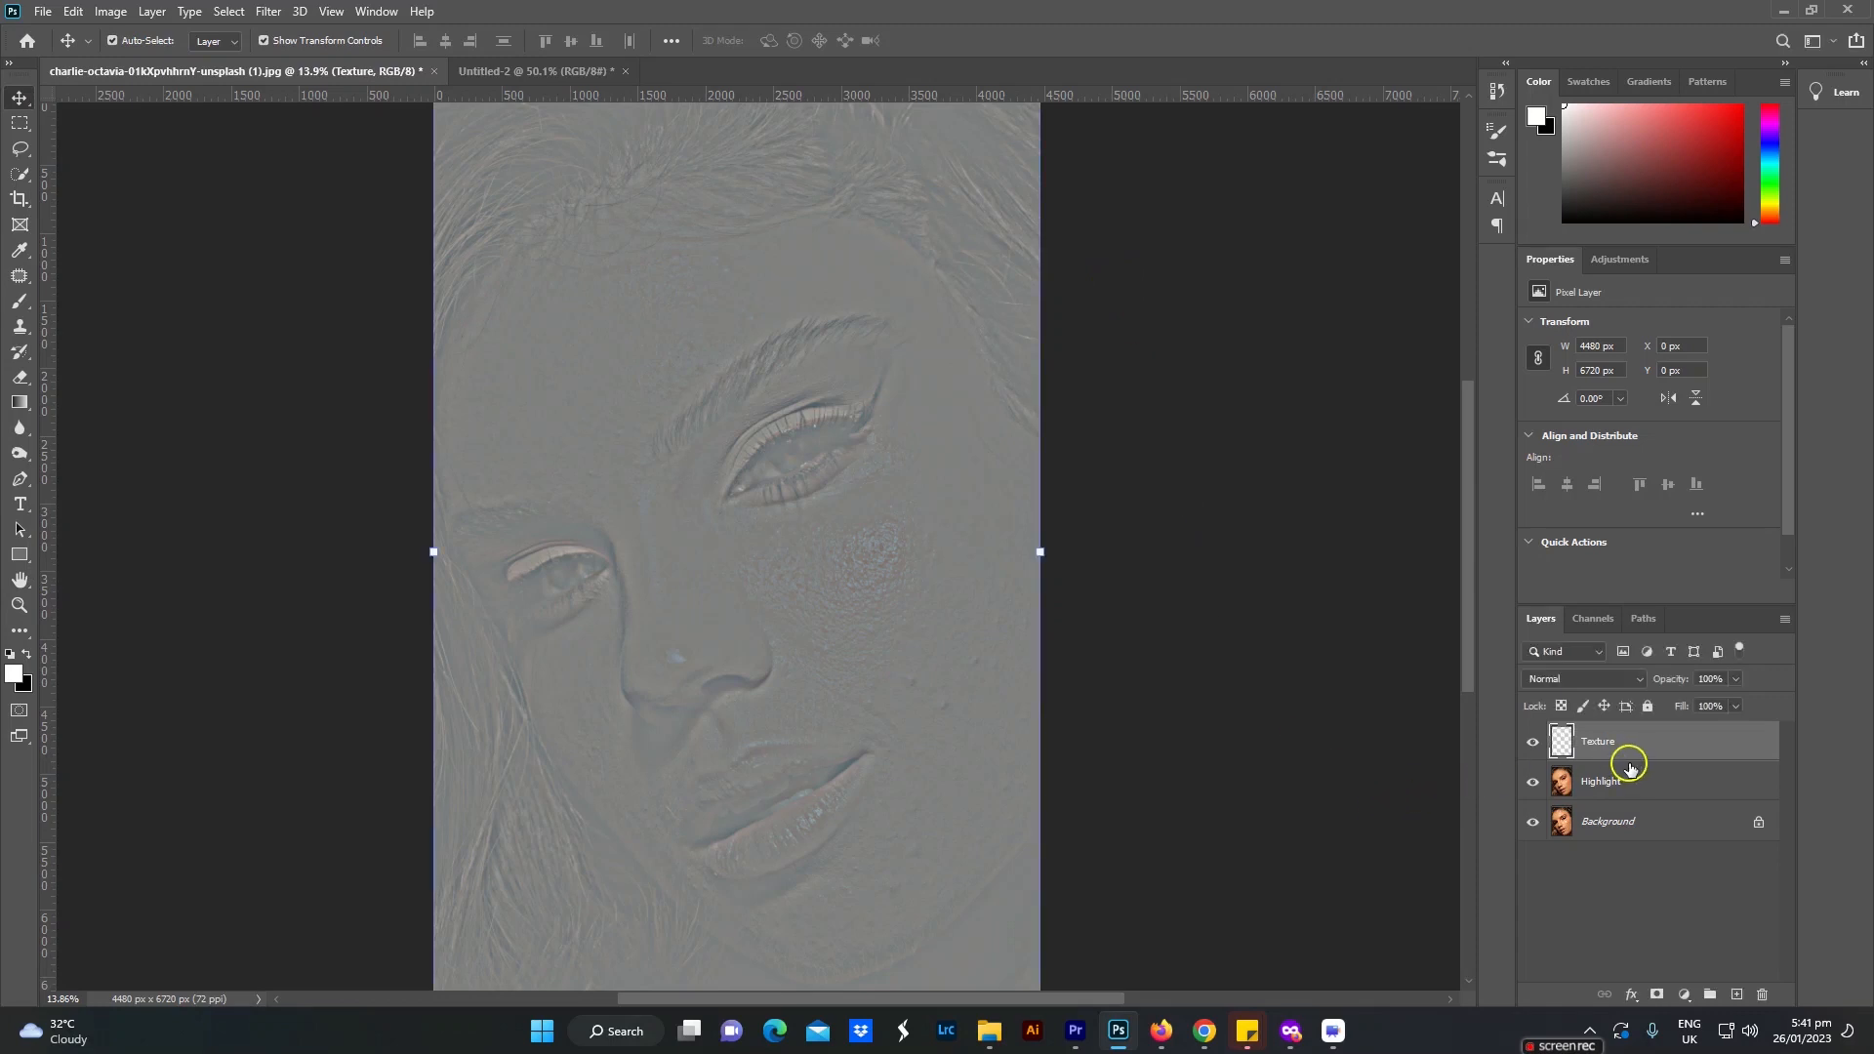
left_click(1613, 686)
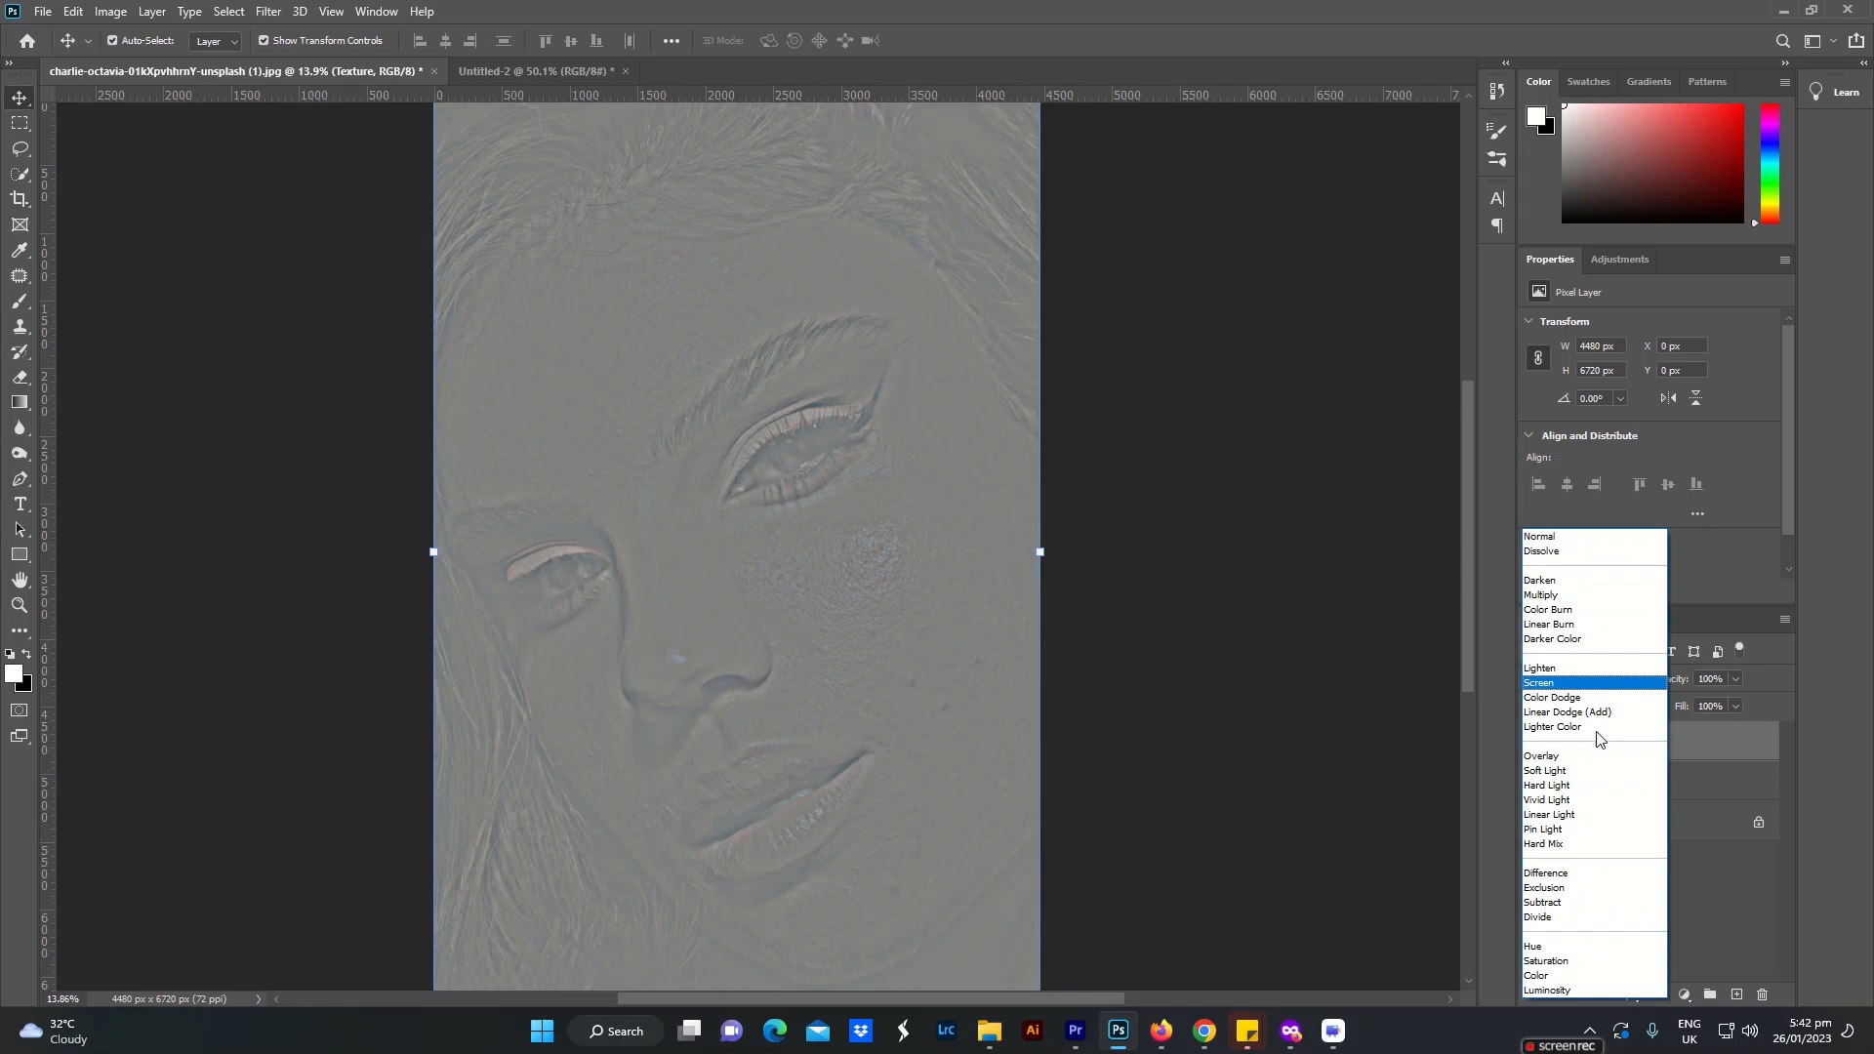
left_click(1584, 816)
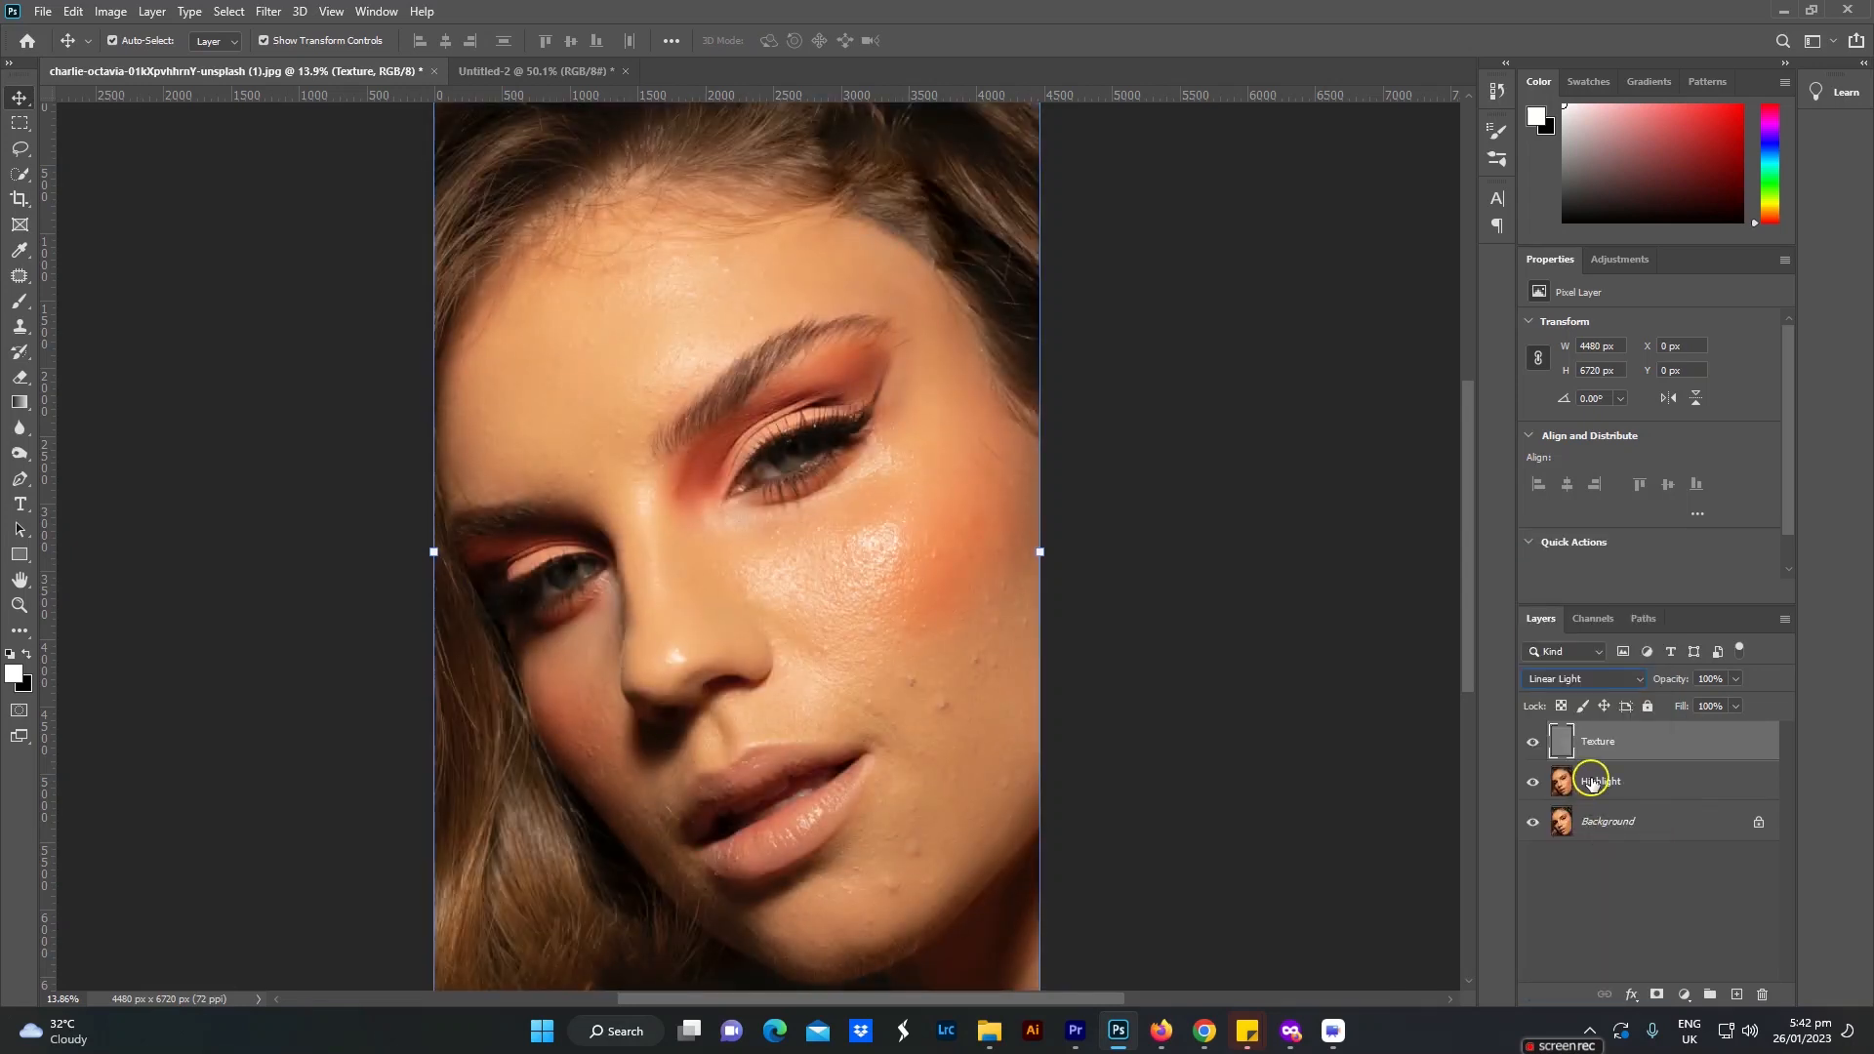
Step: Duplicate the Highlight layer and clip the copy to the original Highlight layer
left_click(1613, 794)
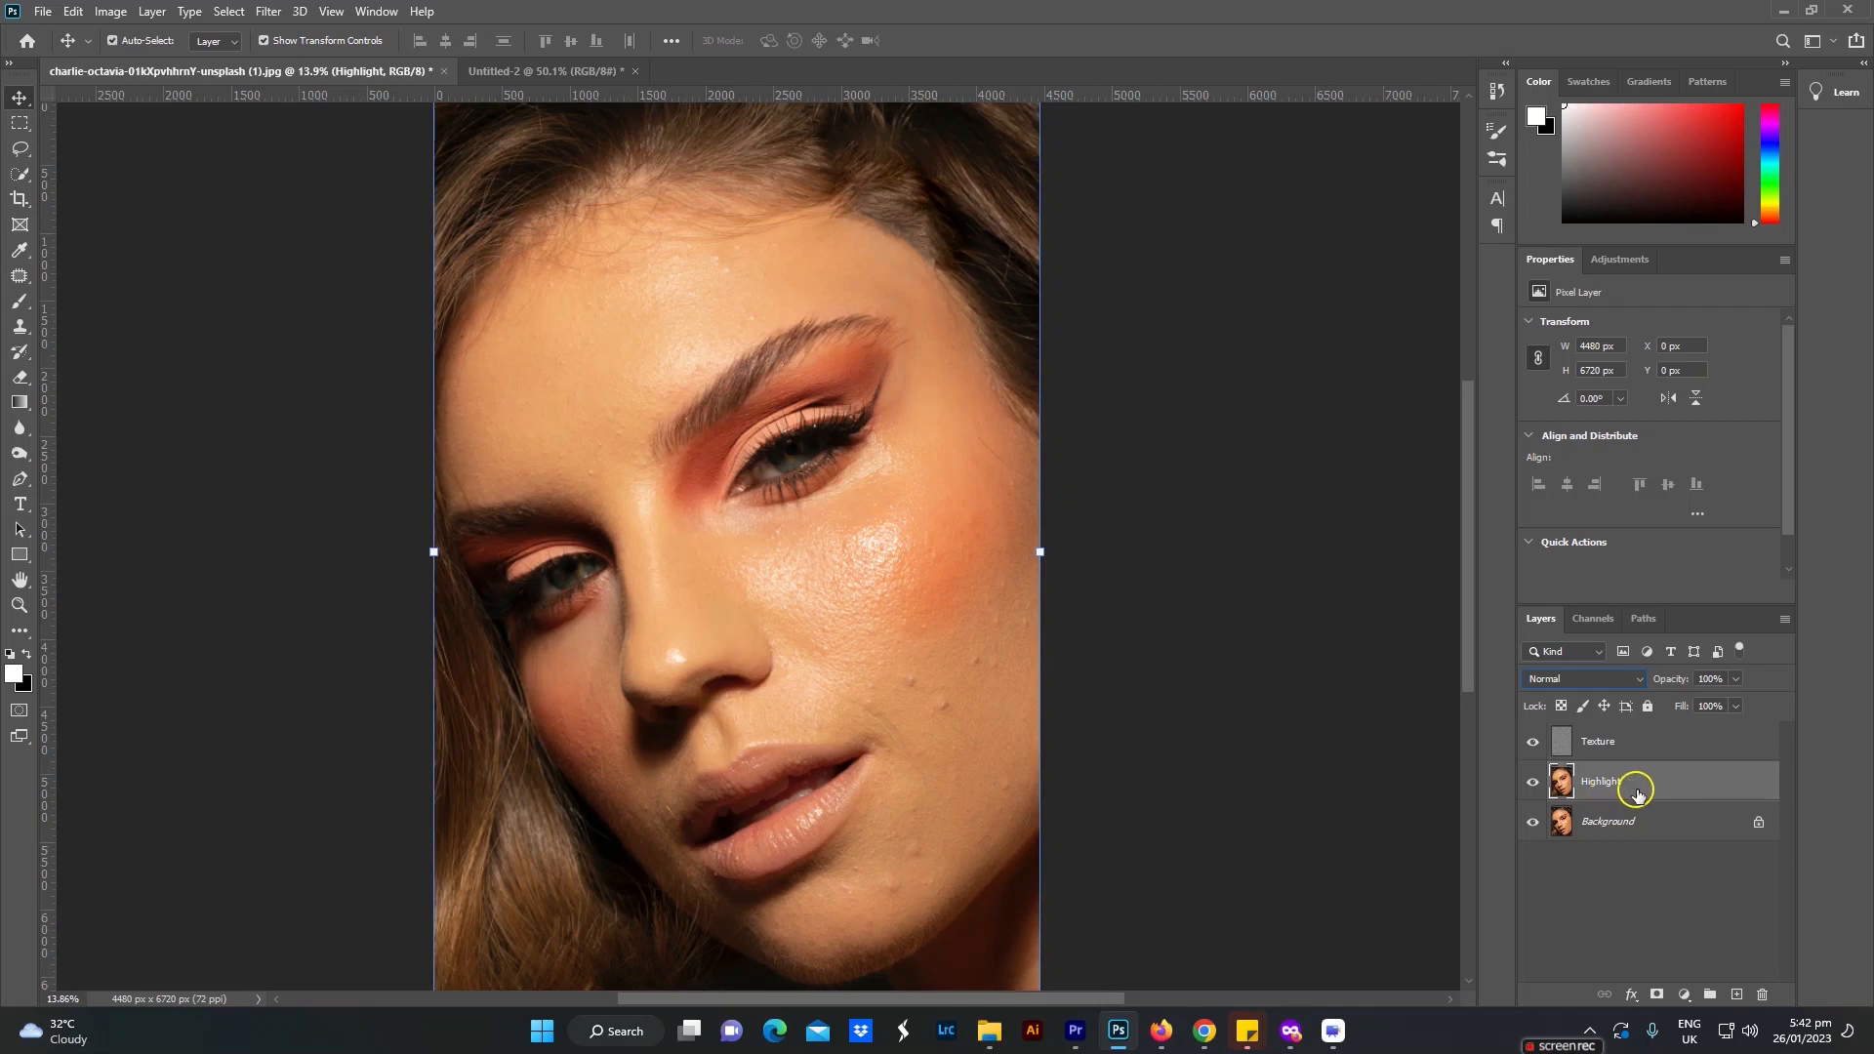
key("ctrl+j")
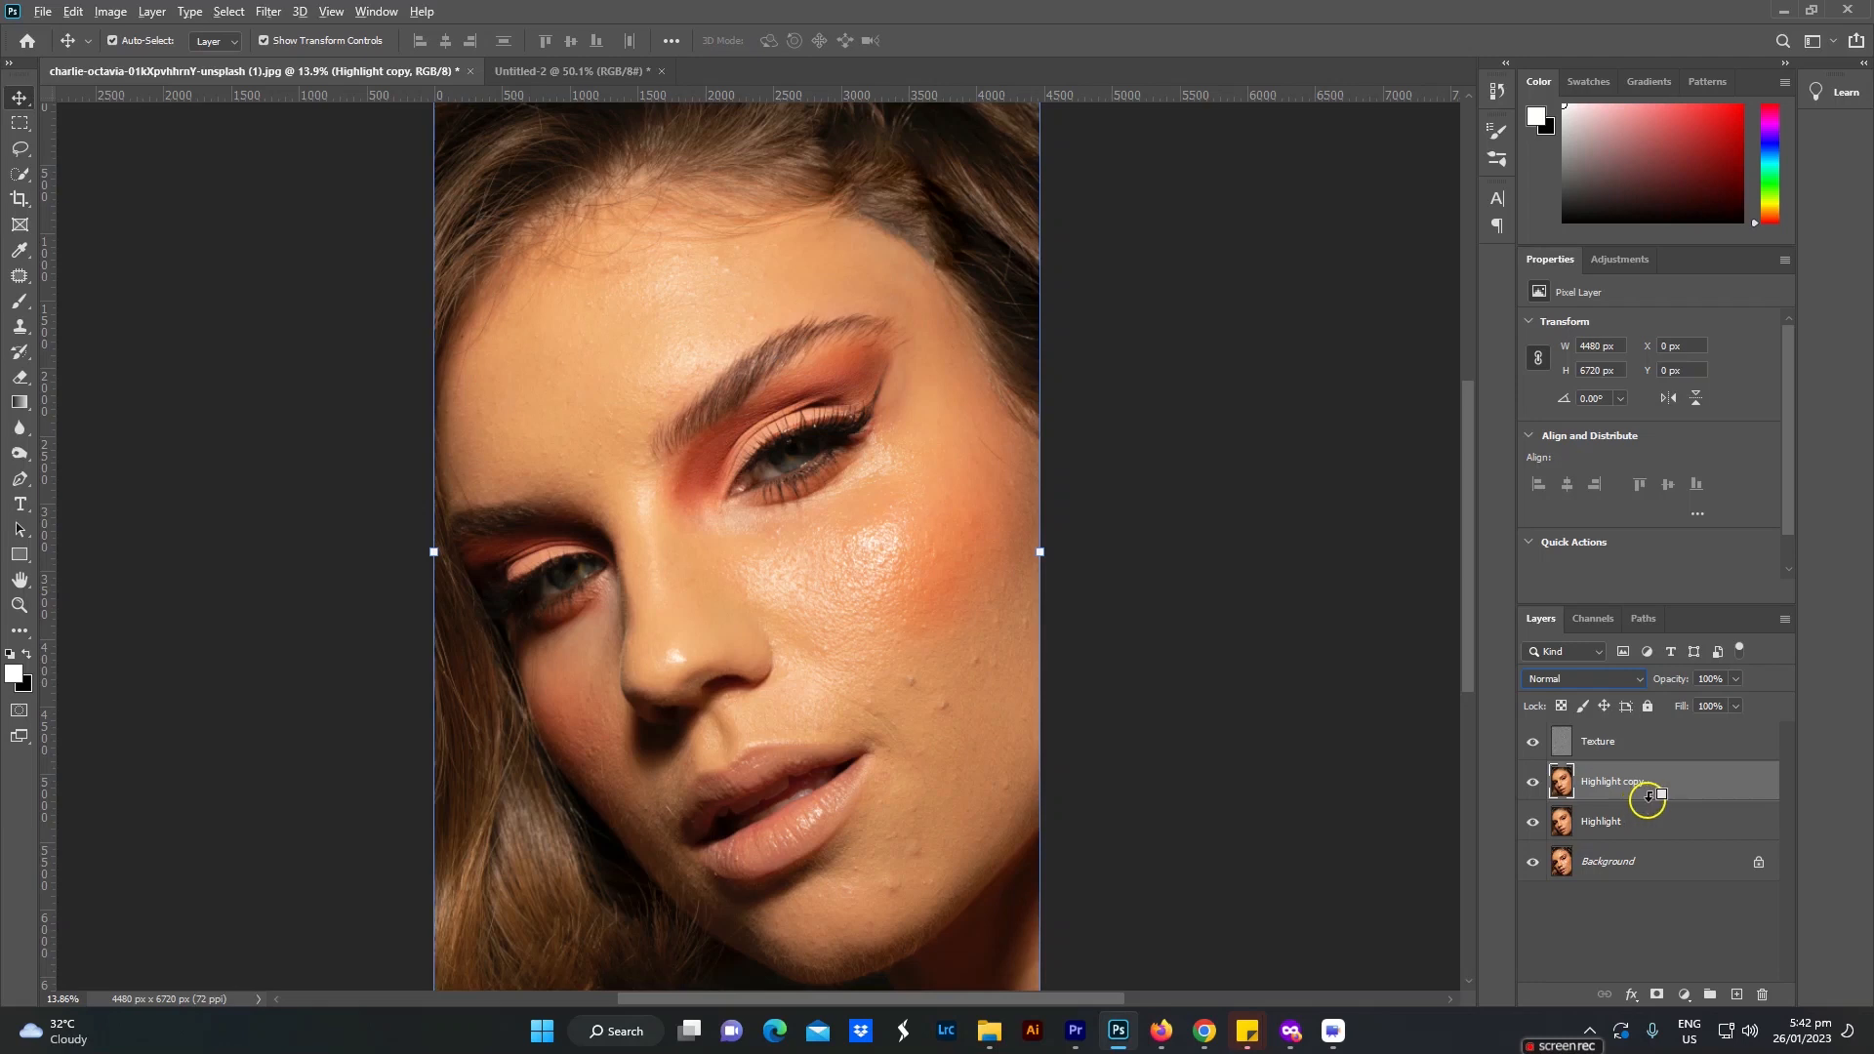
right_click(1640, 802)
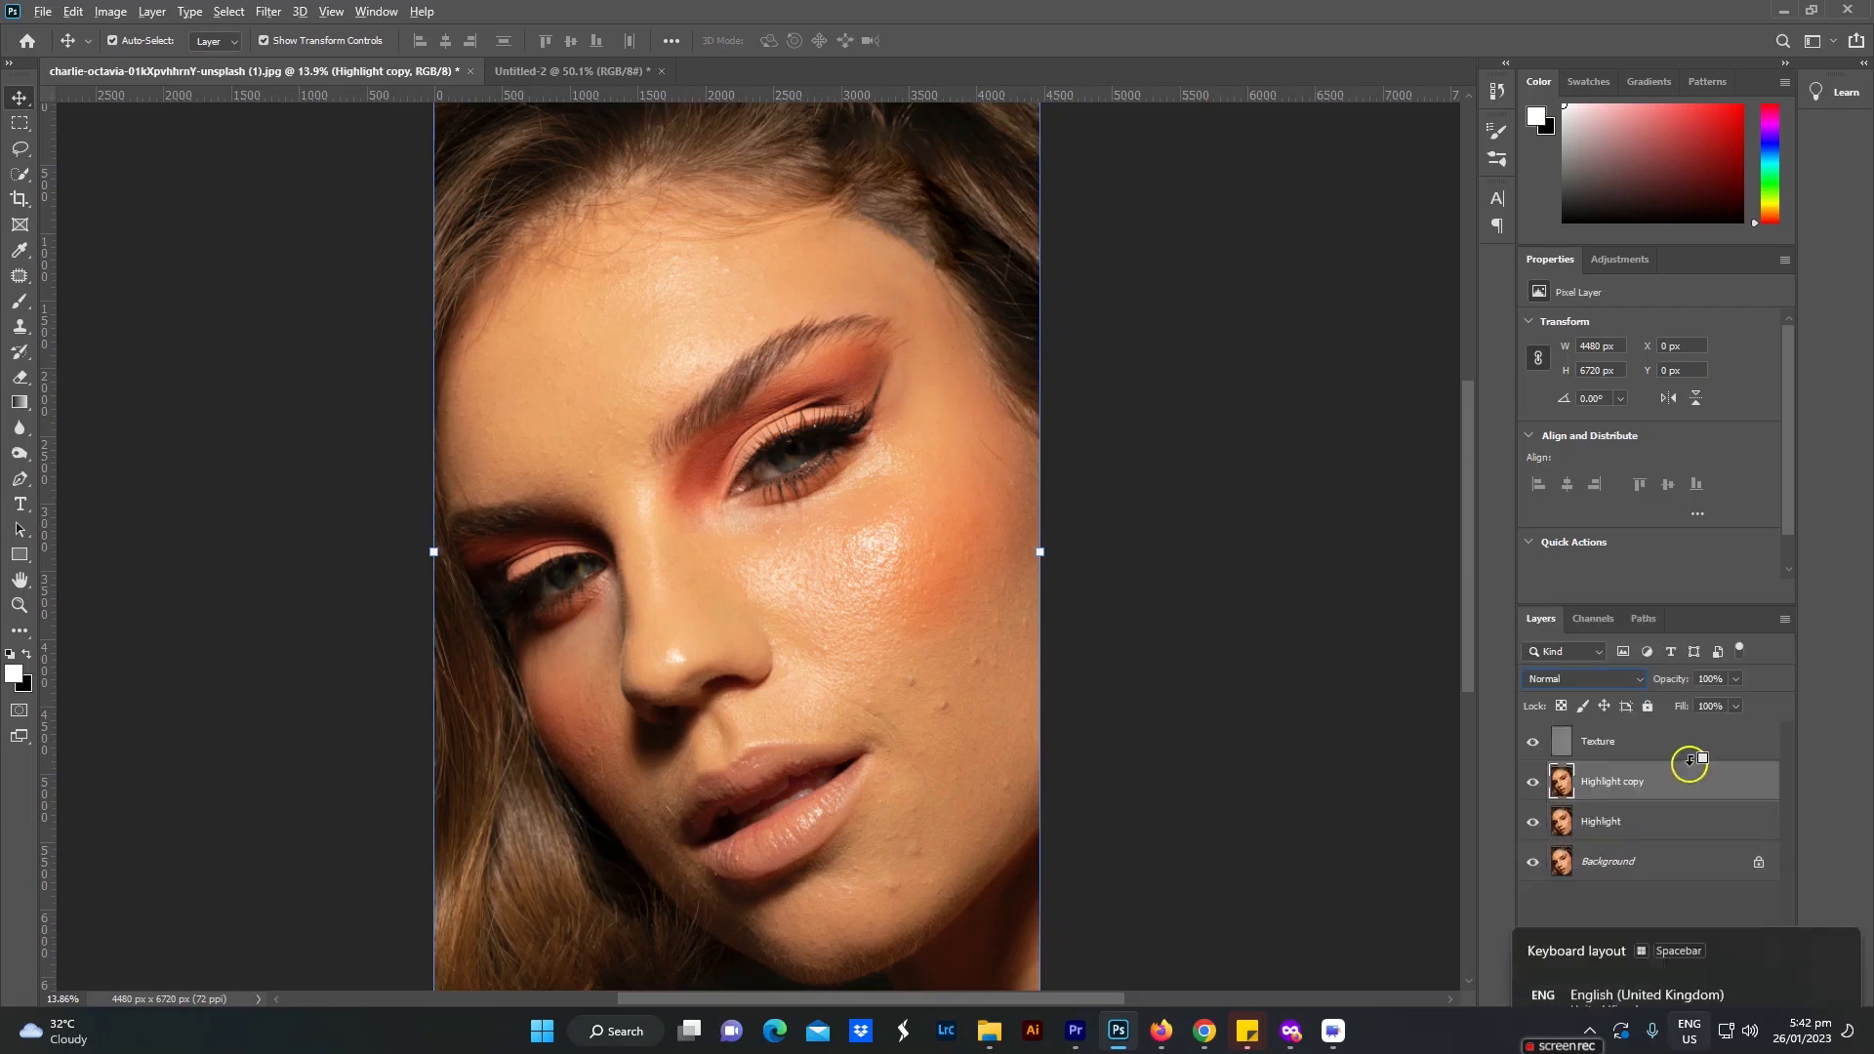
left_click(1646, 802, "alt")
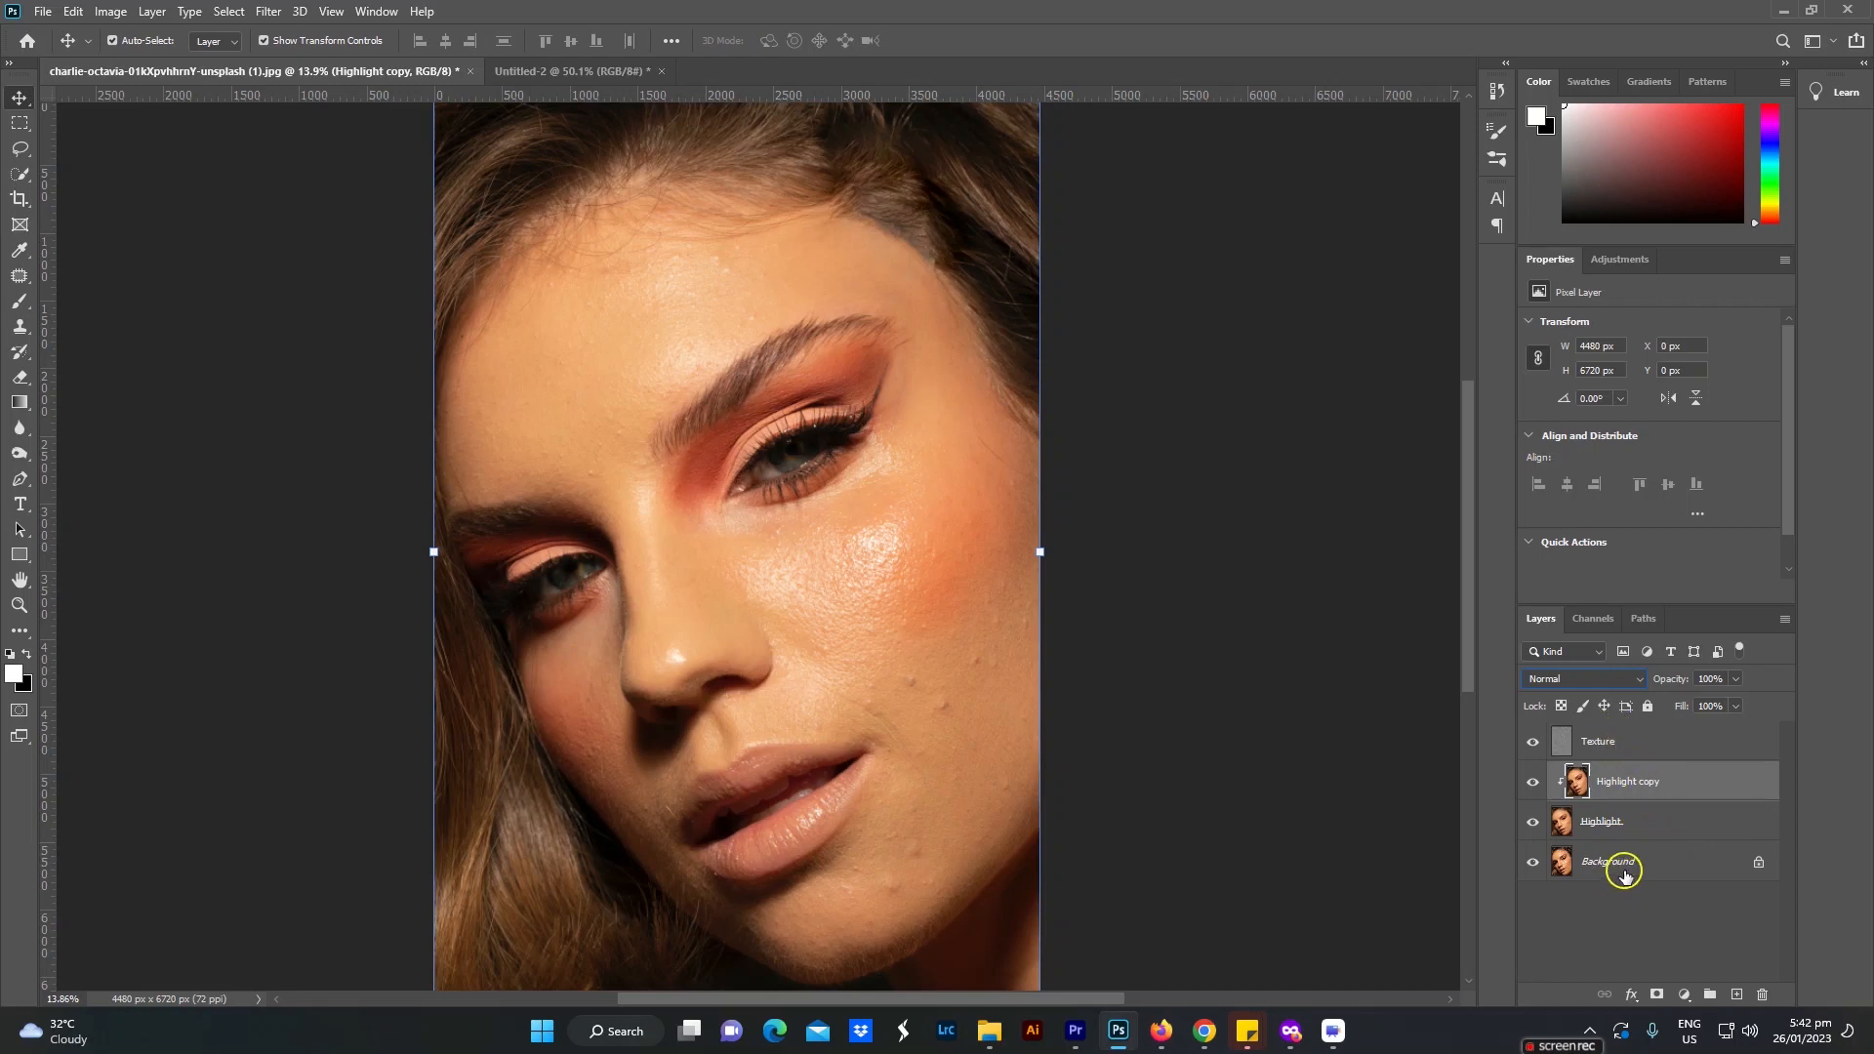
left_click(1630, 799, "alt")
right_click(1631, 792)
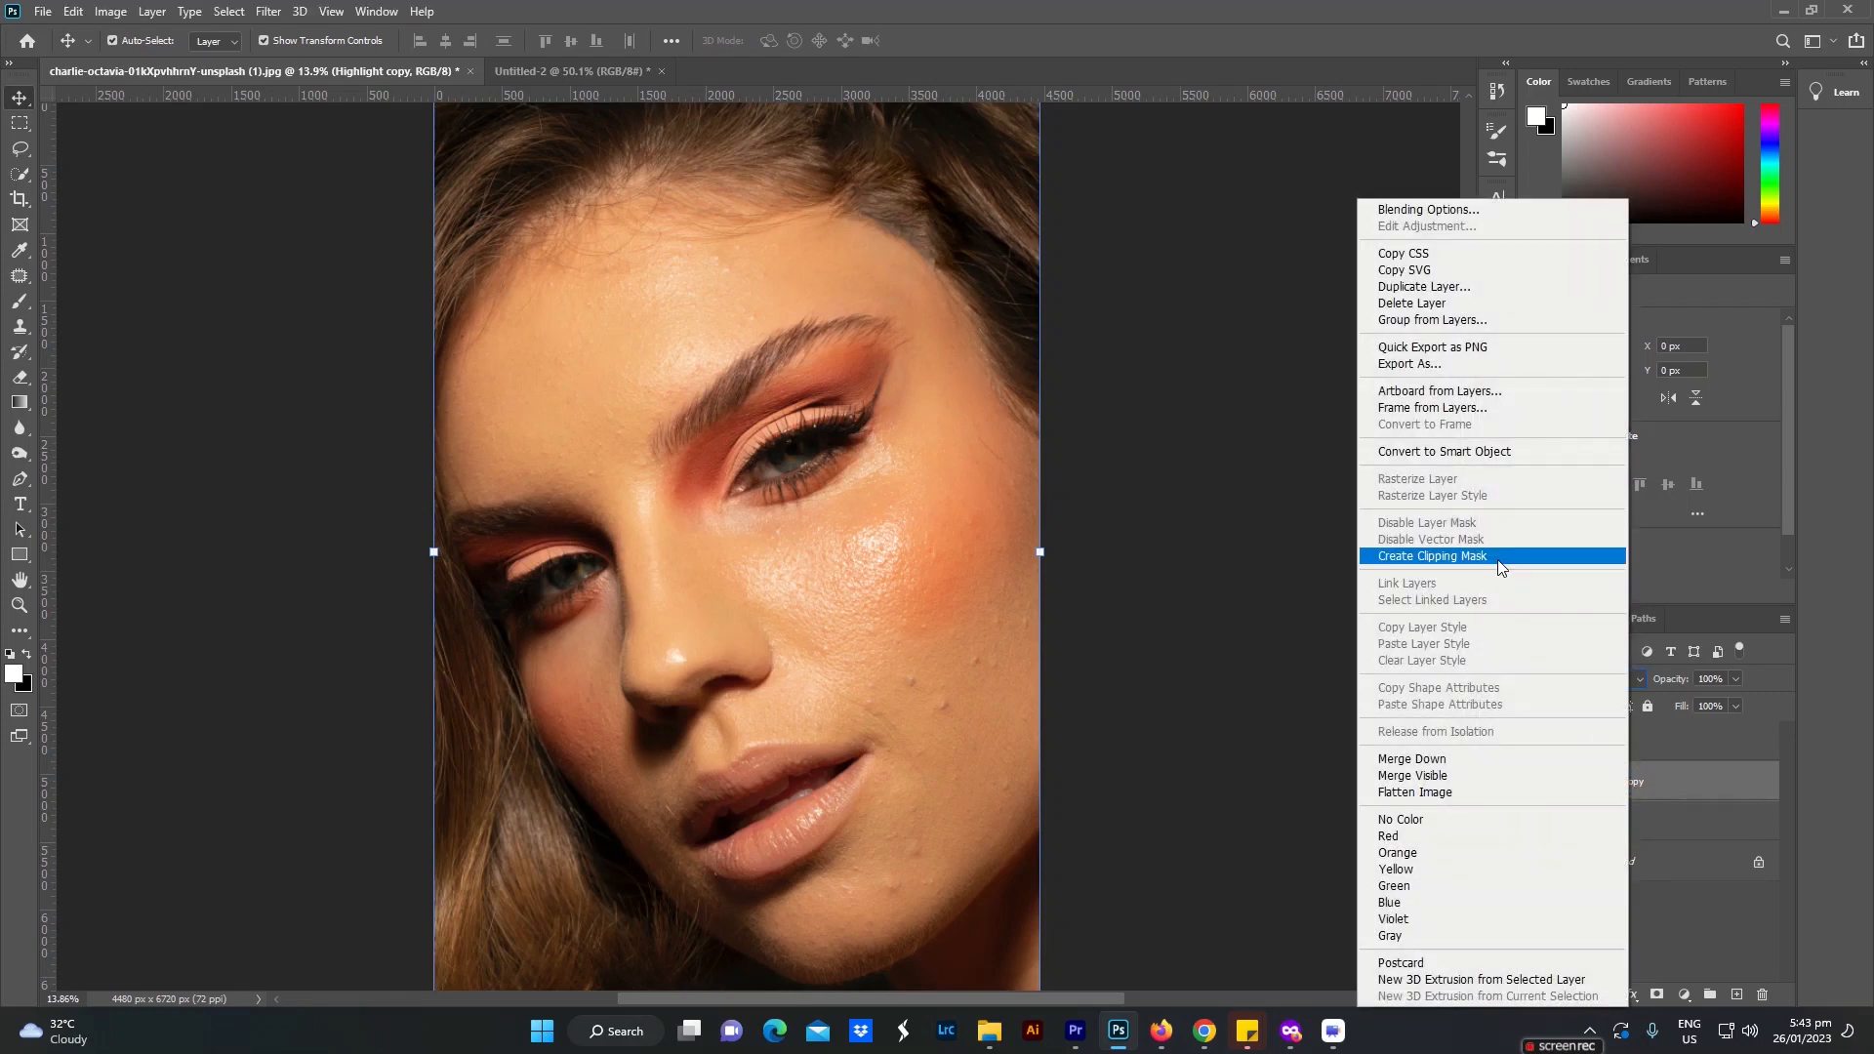
left_click(1447, 556)
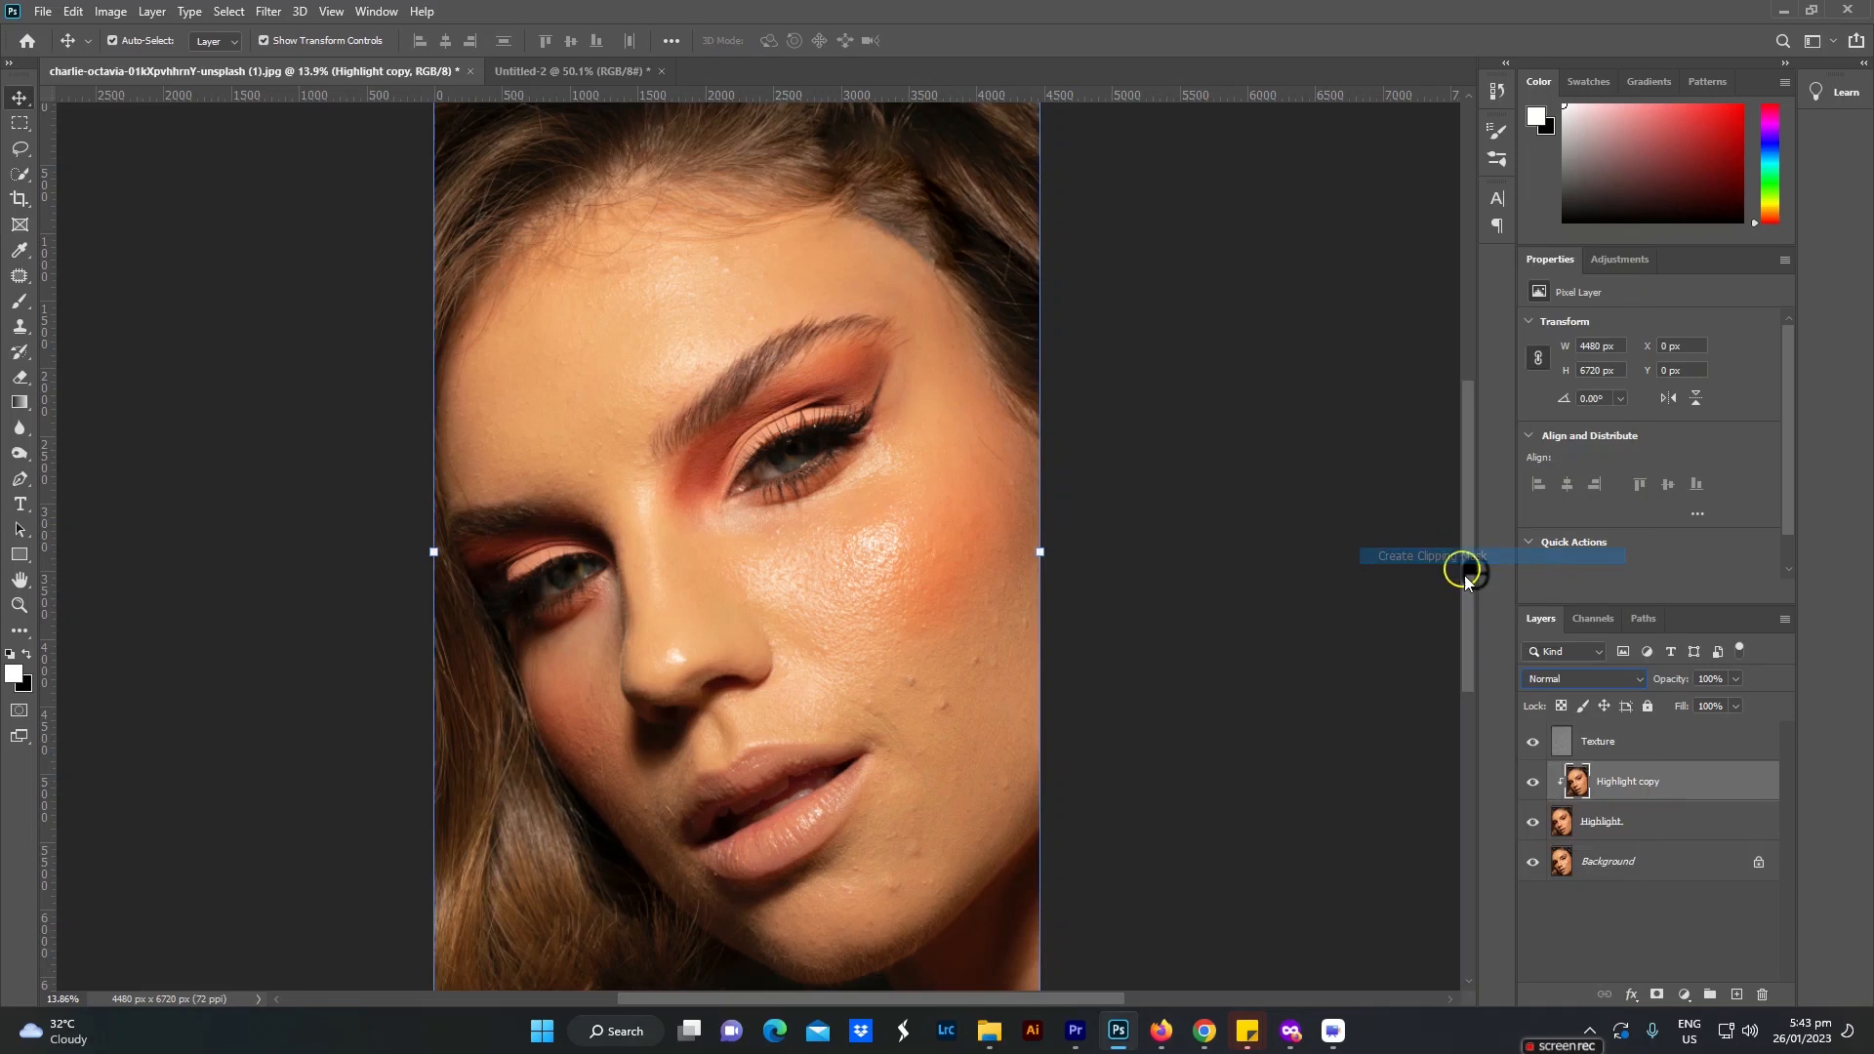
Step: Duplicate the Texture layer
left_click(1622, 752)
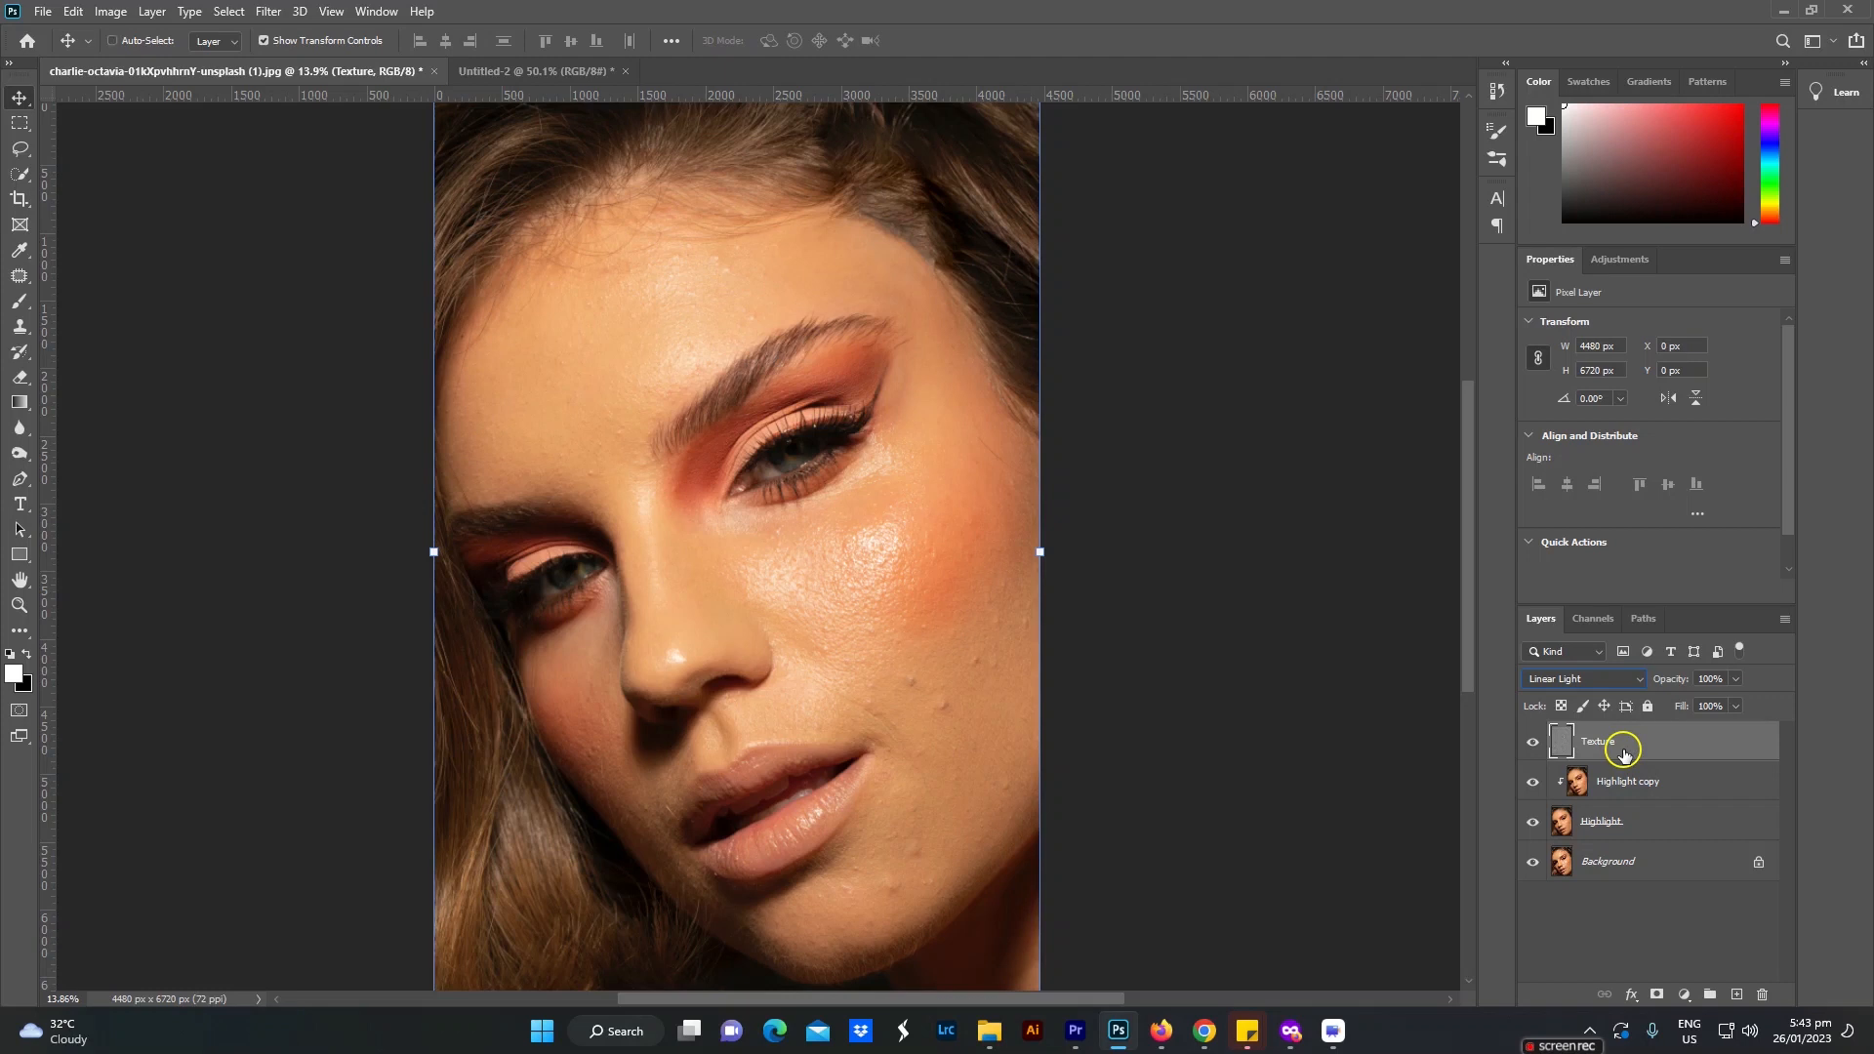
key("ctrl+j")
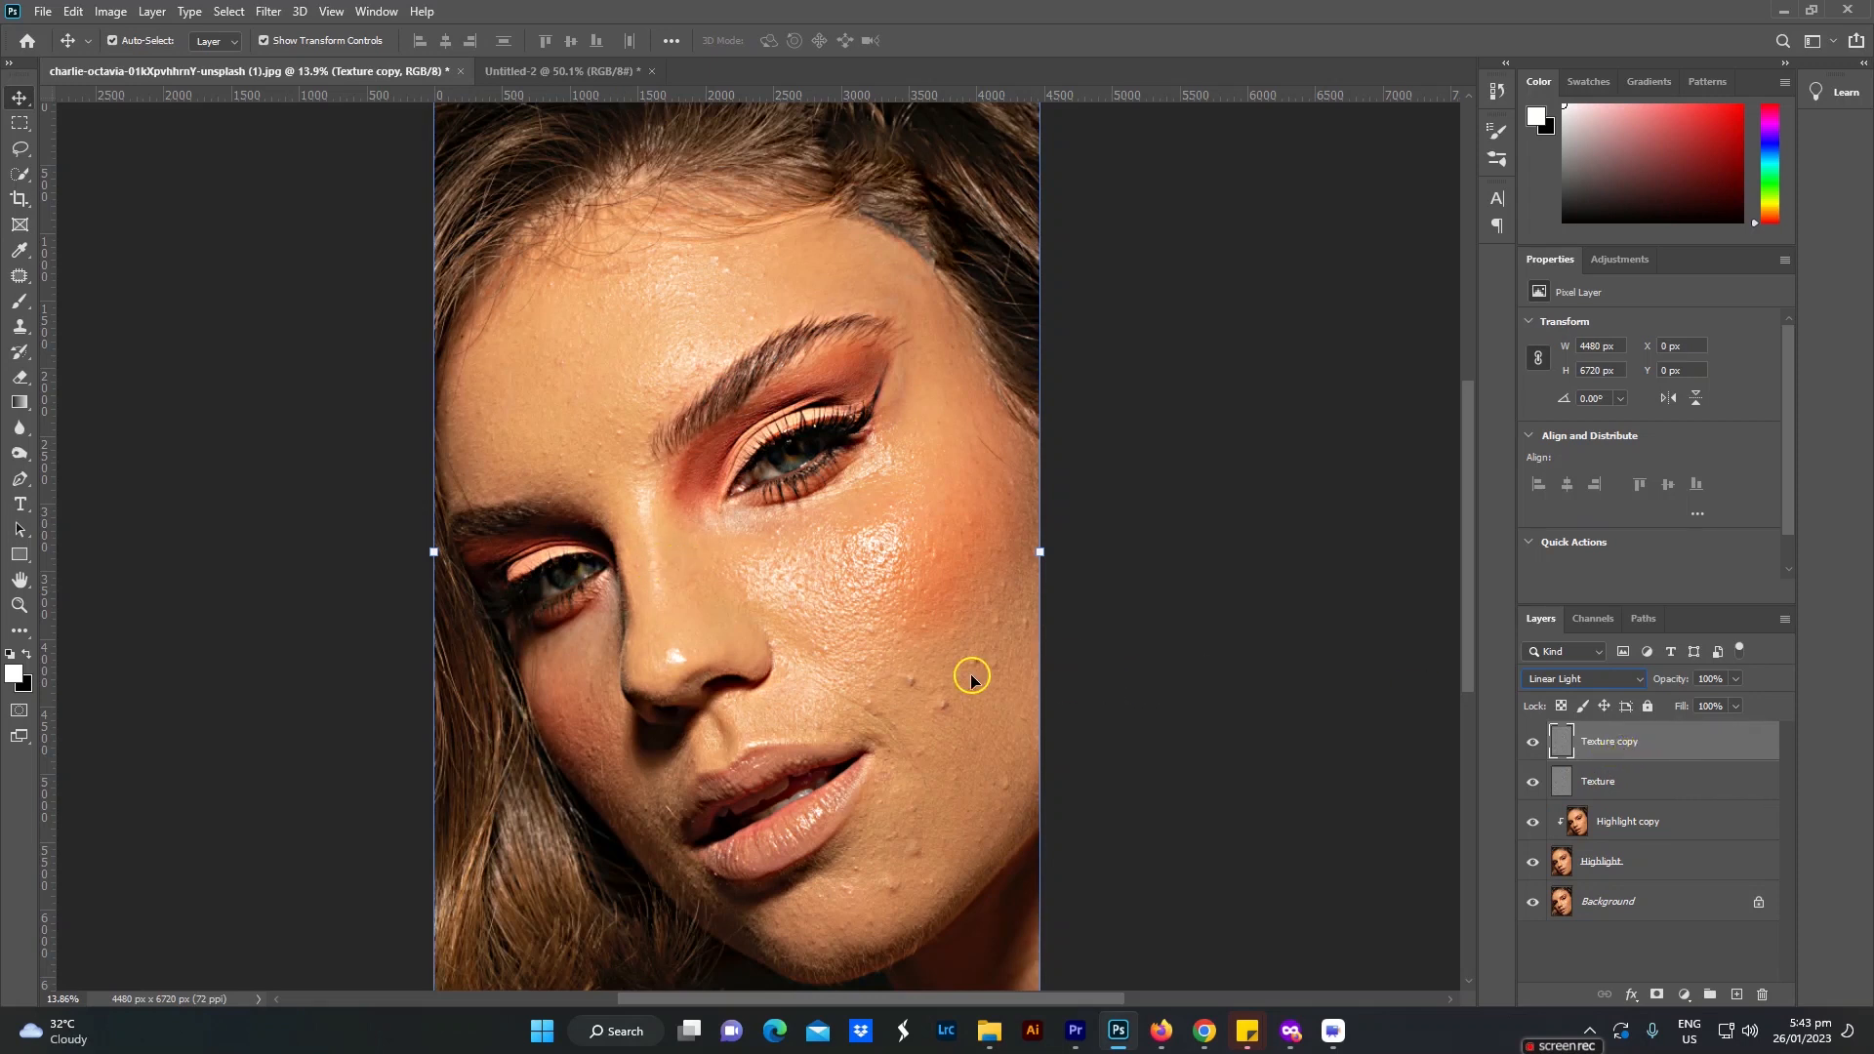
Step: Set the Texture copy layer's blend mode to Normal and clip it to the Texture layer
left_click(1591, 686)
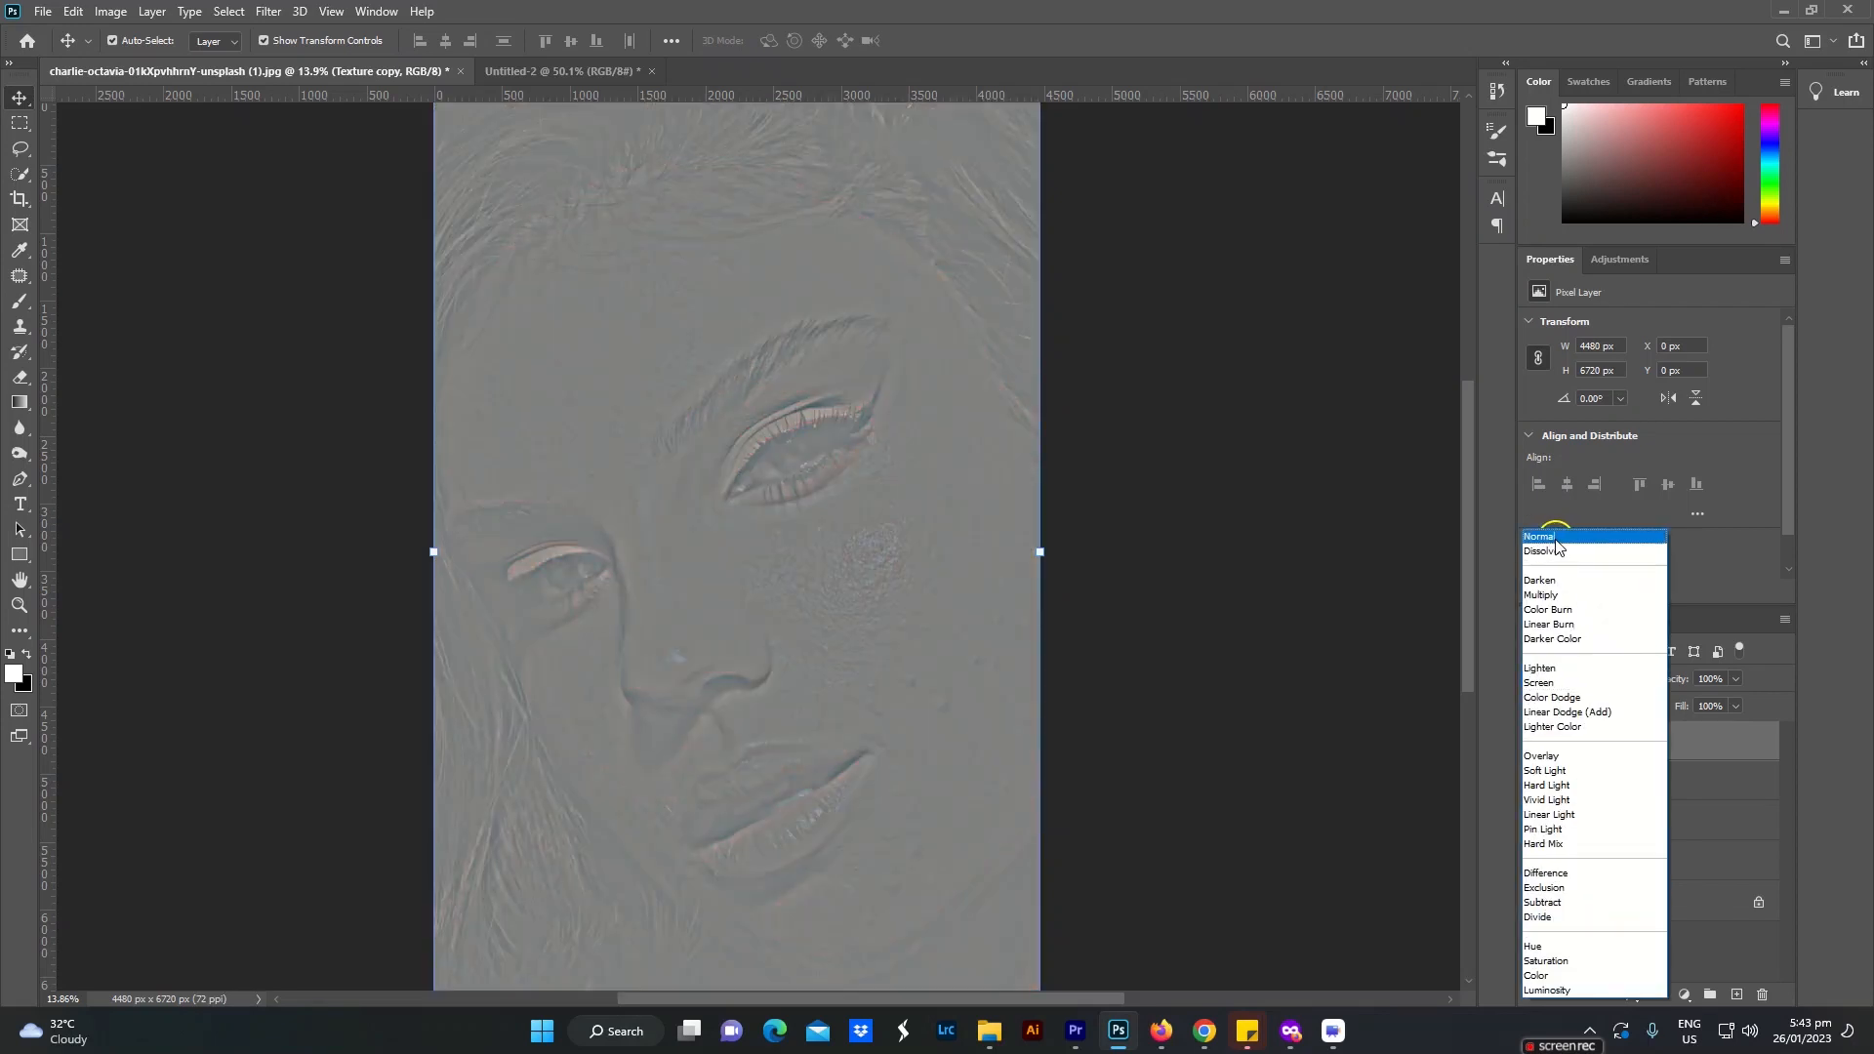
left_click(1555, 543)
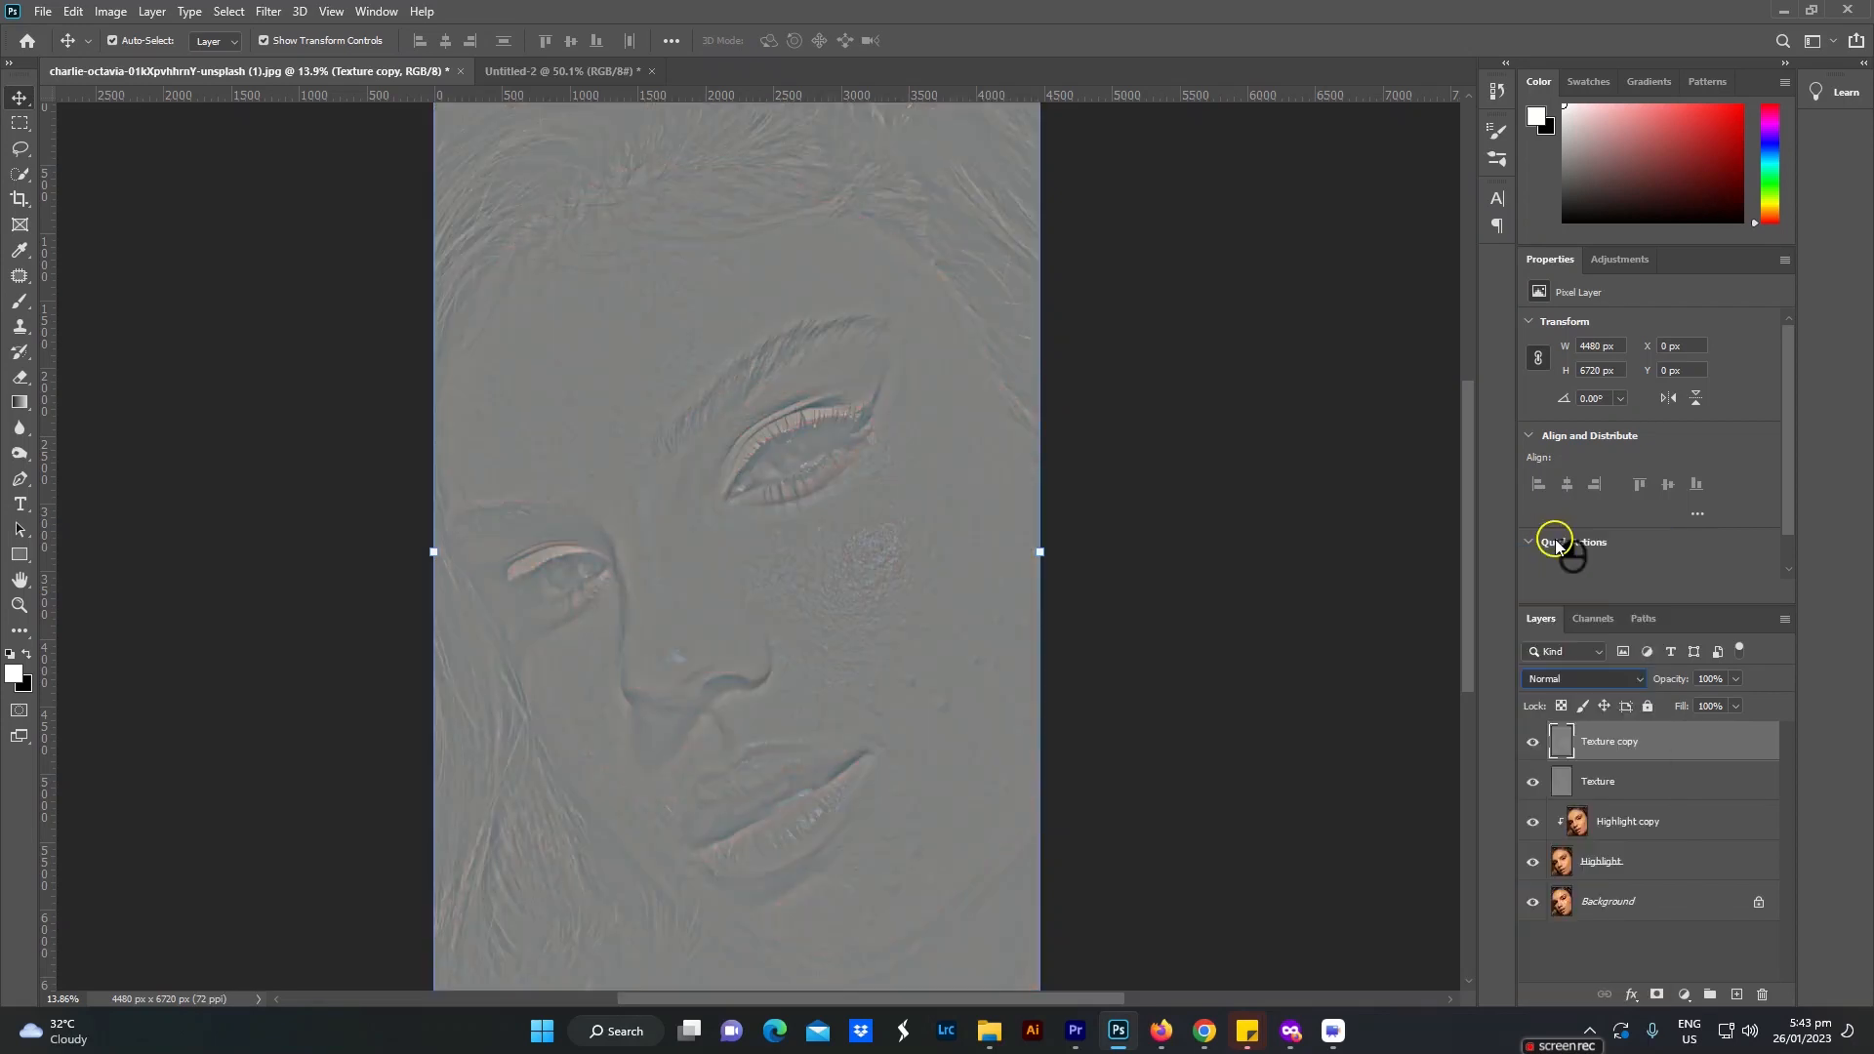
left_click(1631, 761, "alt")
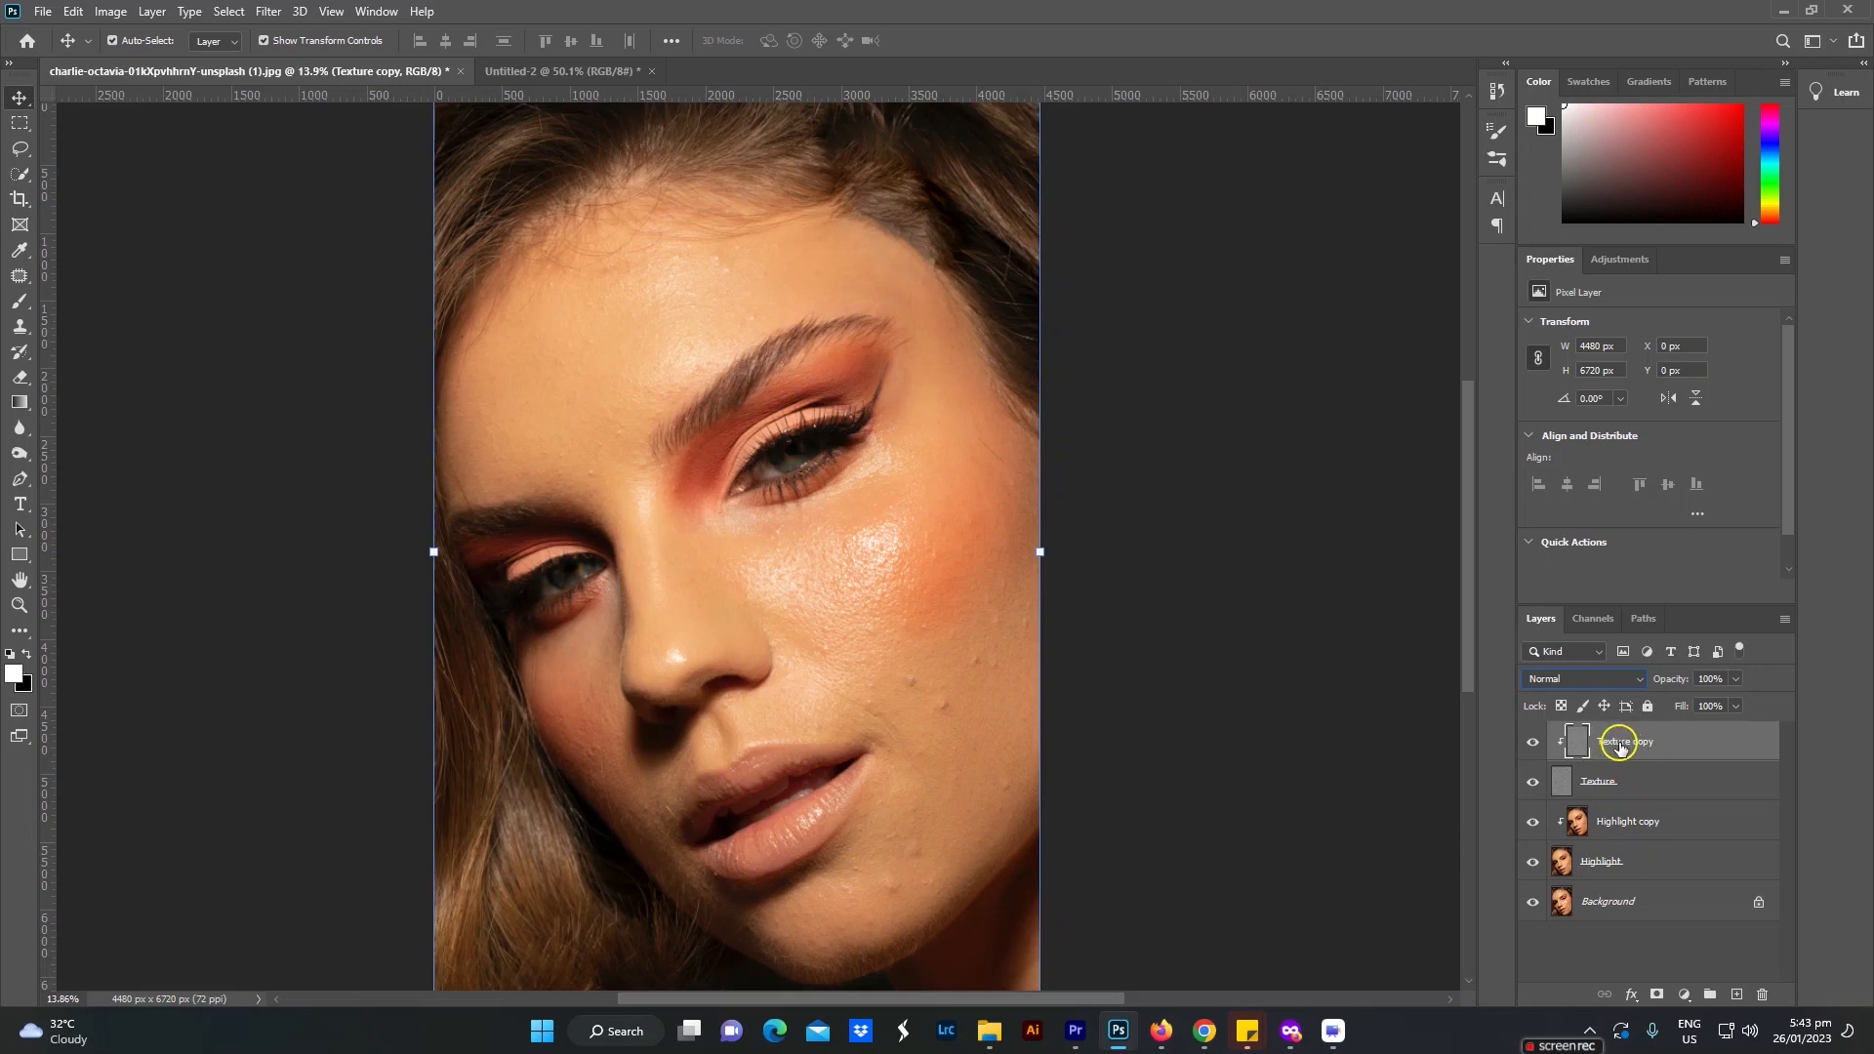
left_click(1631, 829)
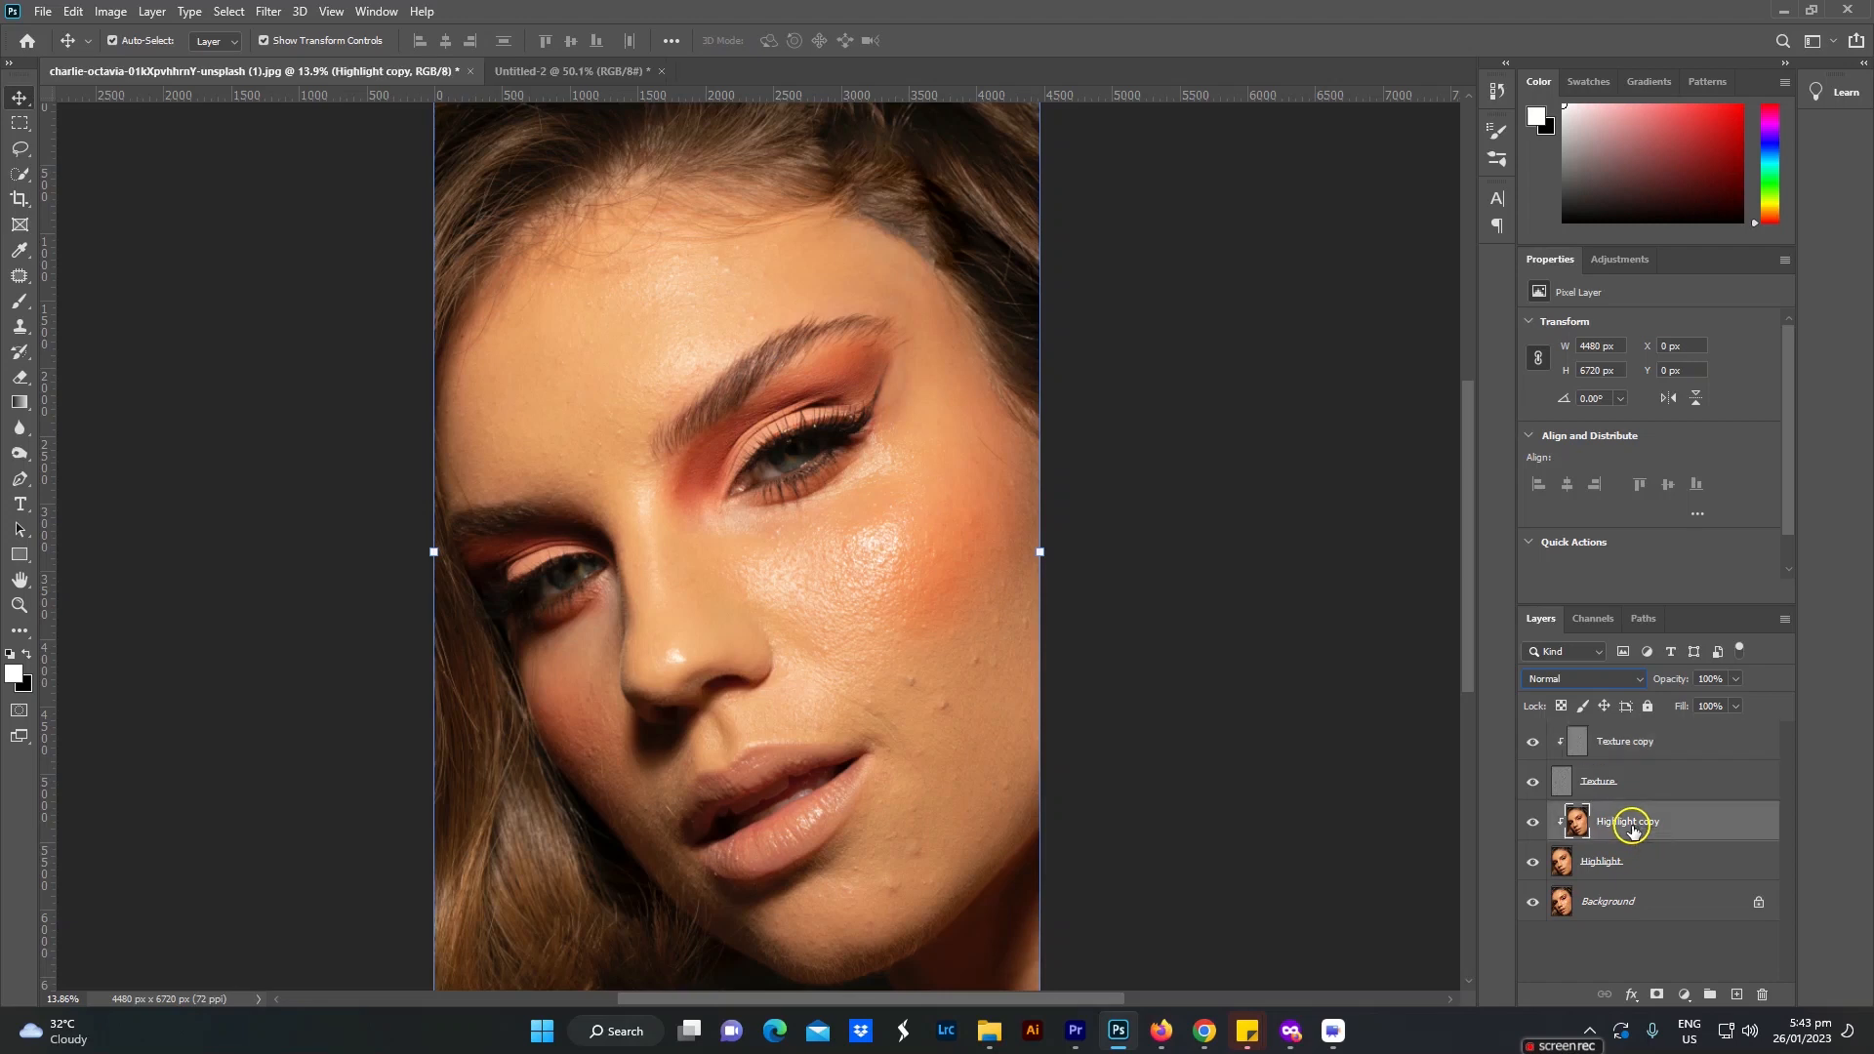
left_click_drag(1700, 826, 1763, 995)
left_click_drag(1703, 747, 1765, 994)
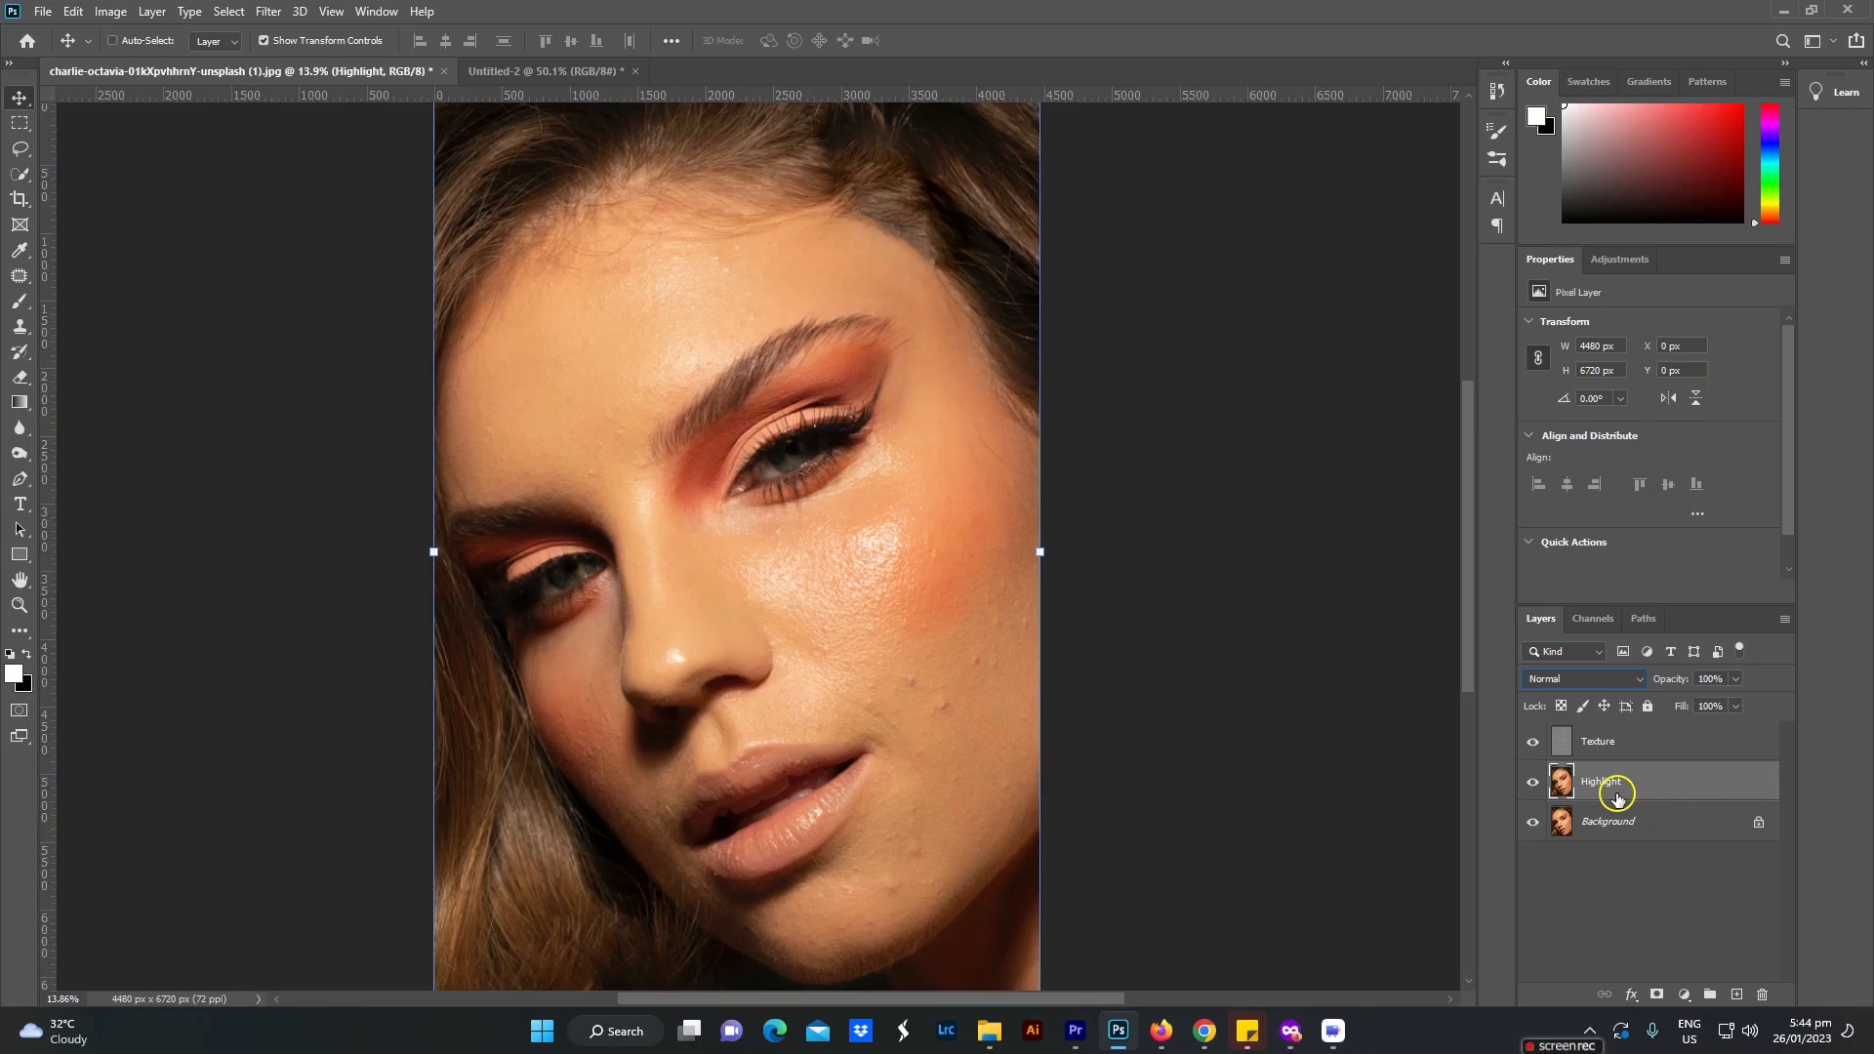
key("ctrl+z")
key("ctrl+z")
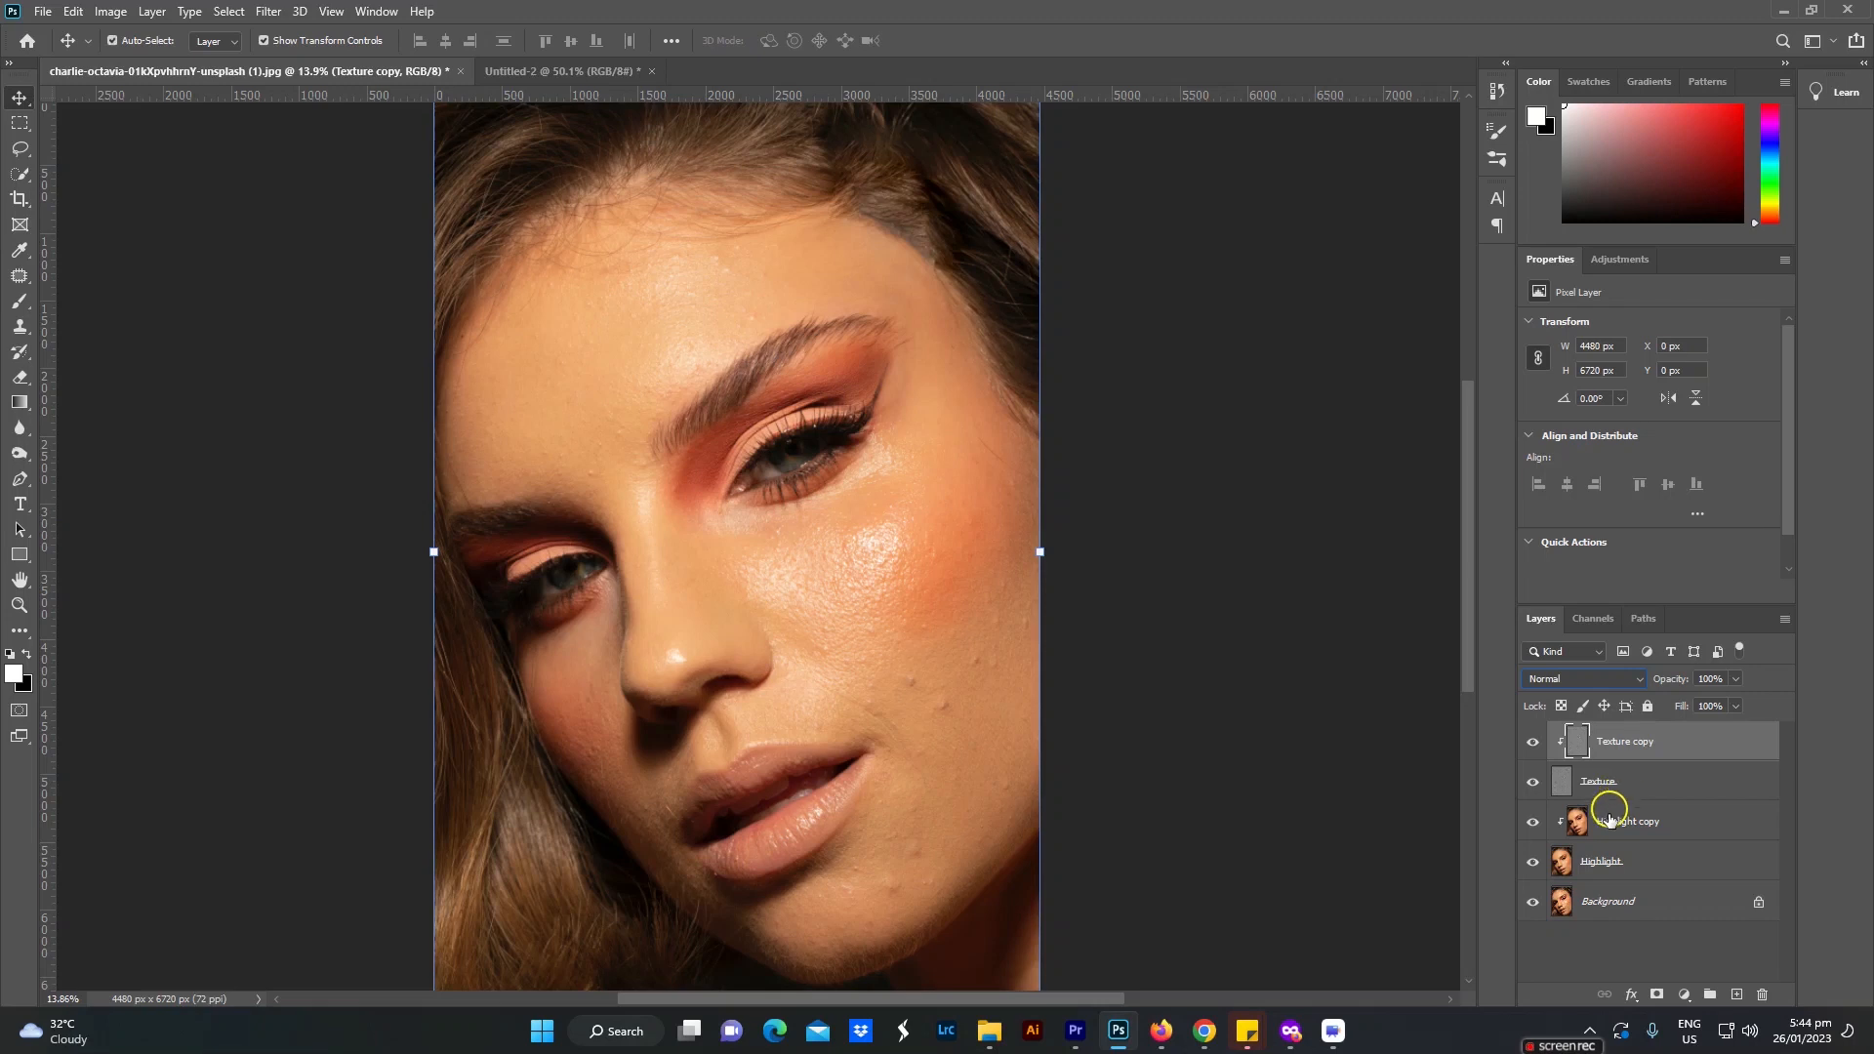
Step: Set up the Mixer Brush for the Highlight copy layer with wet 60%, load 65%, mix 65%, flow 70% and size 1100
left_click(1649, 828)
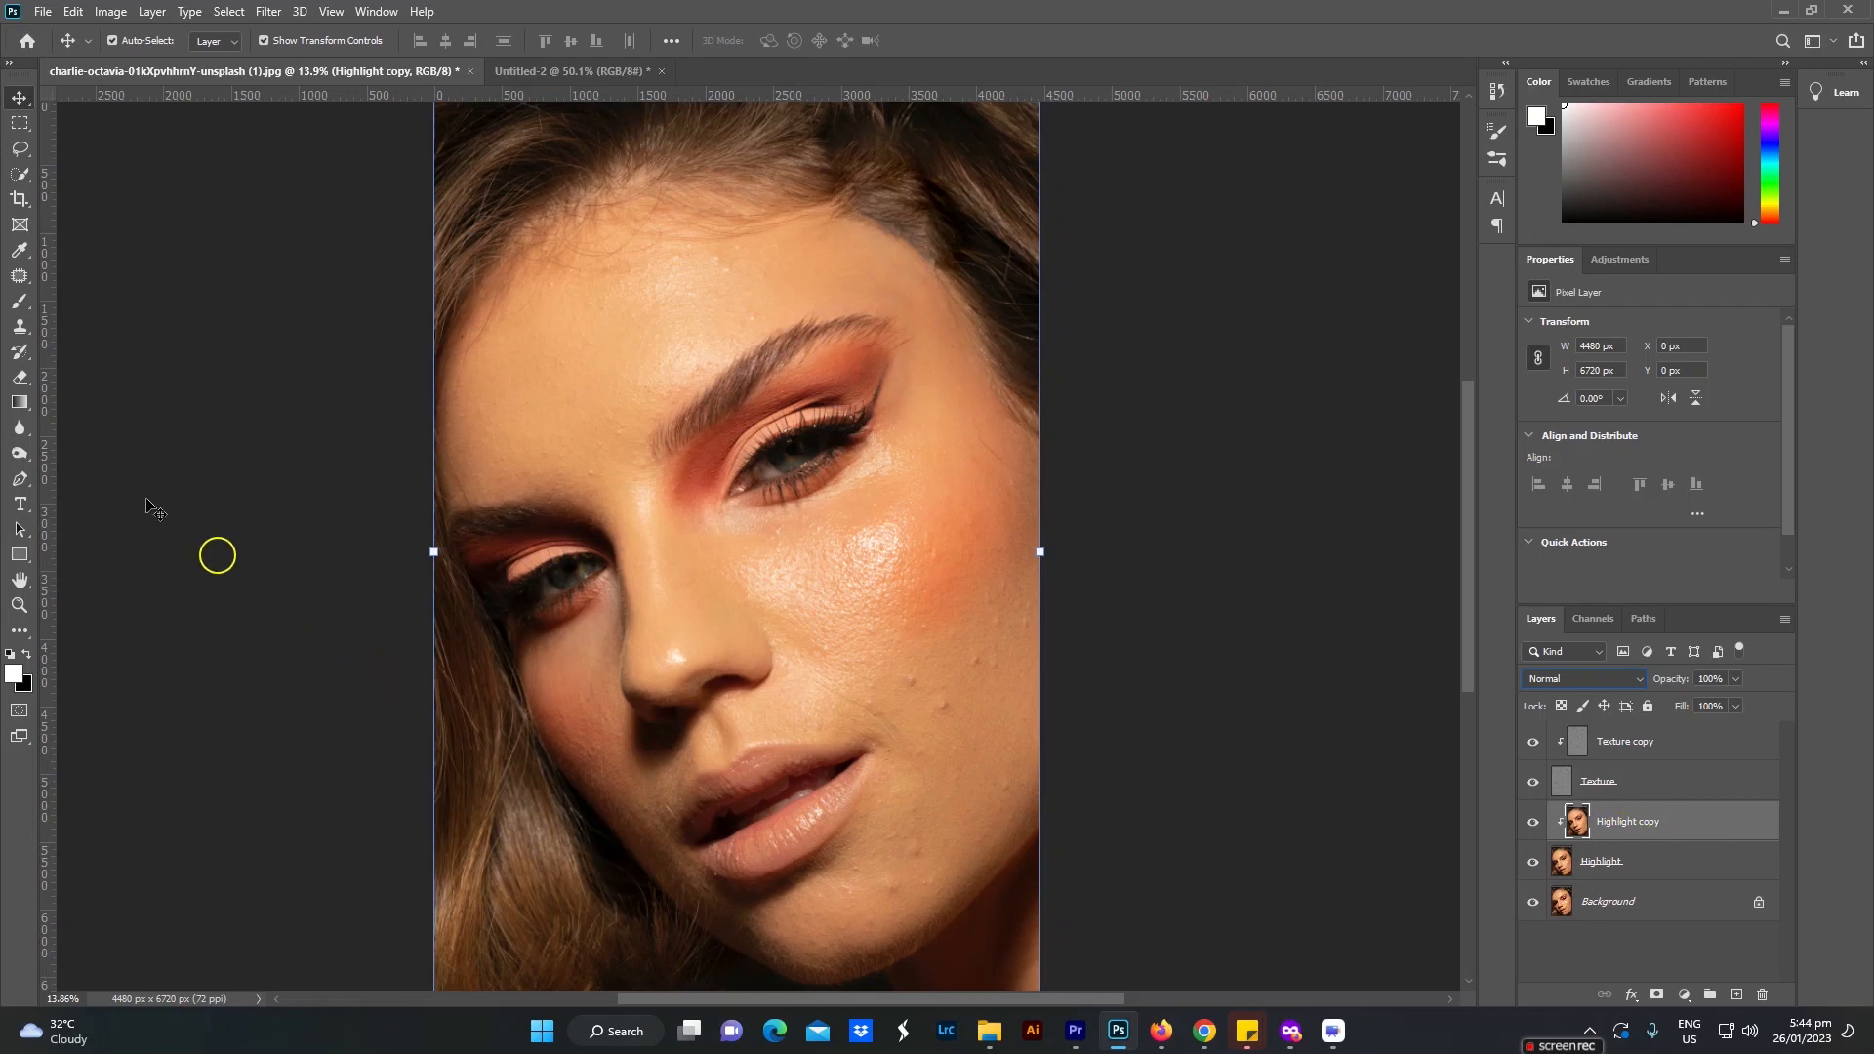
left_click(20, 305)
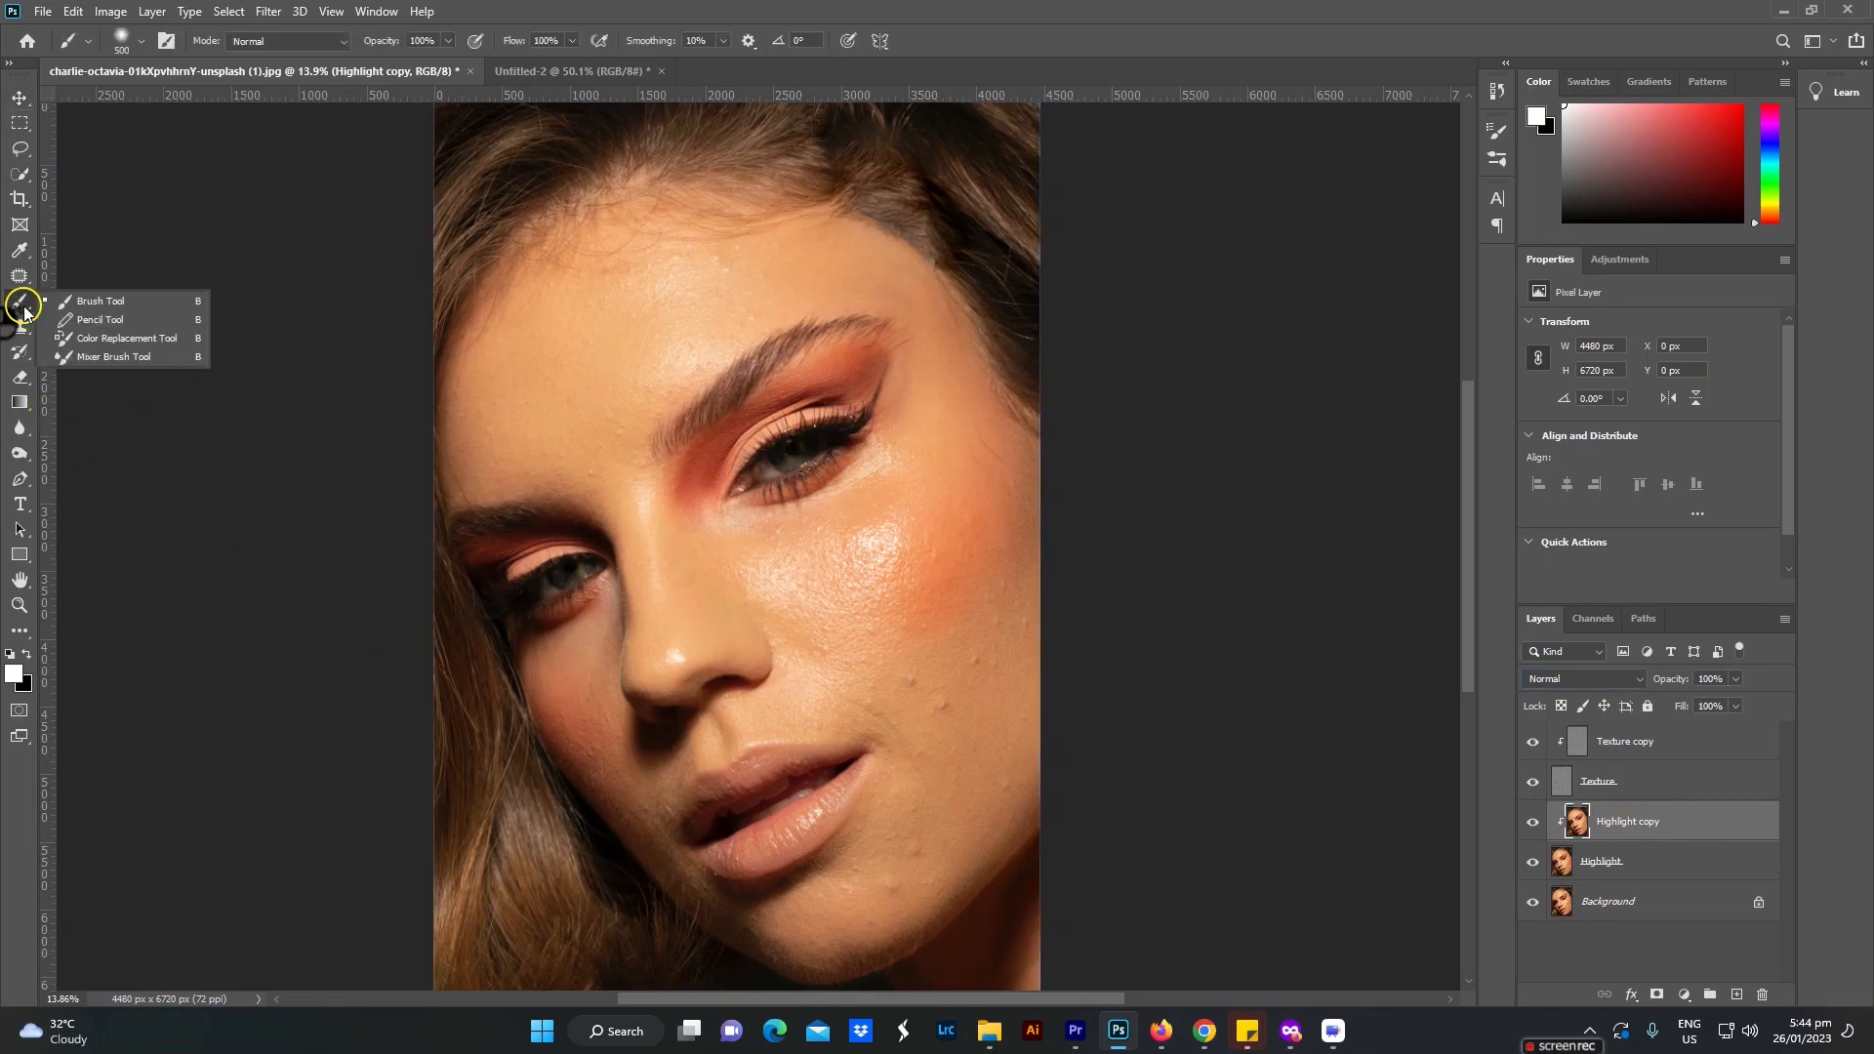
left_click(131, 362)
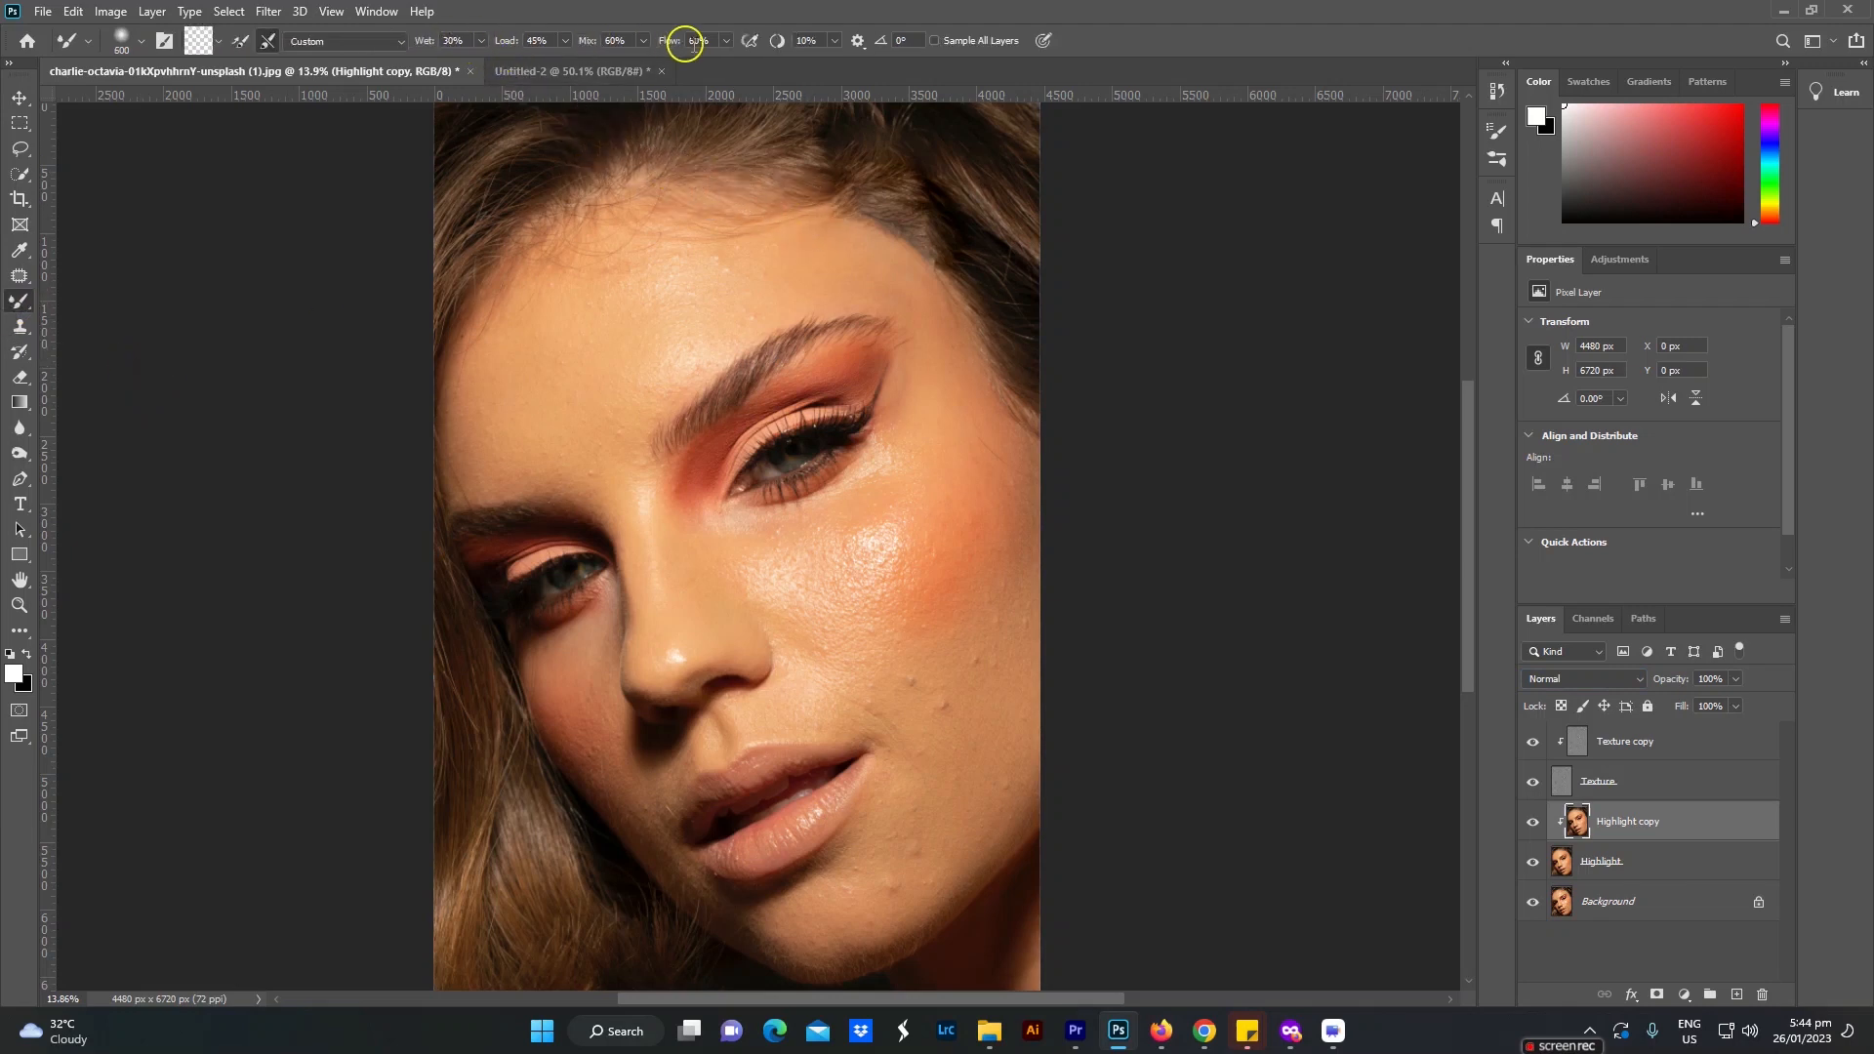
left_click(452, 39)
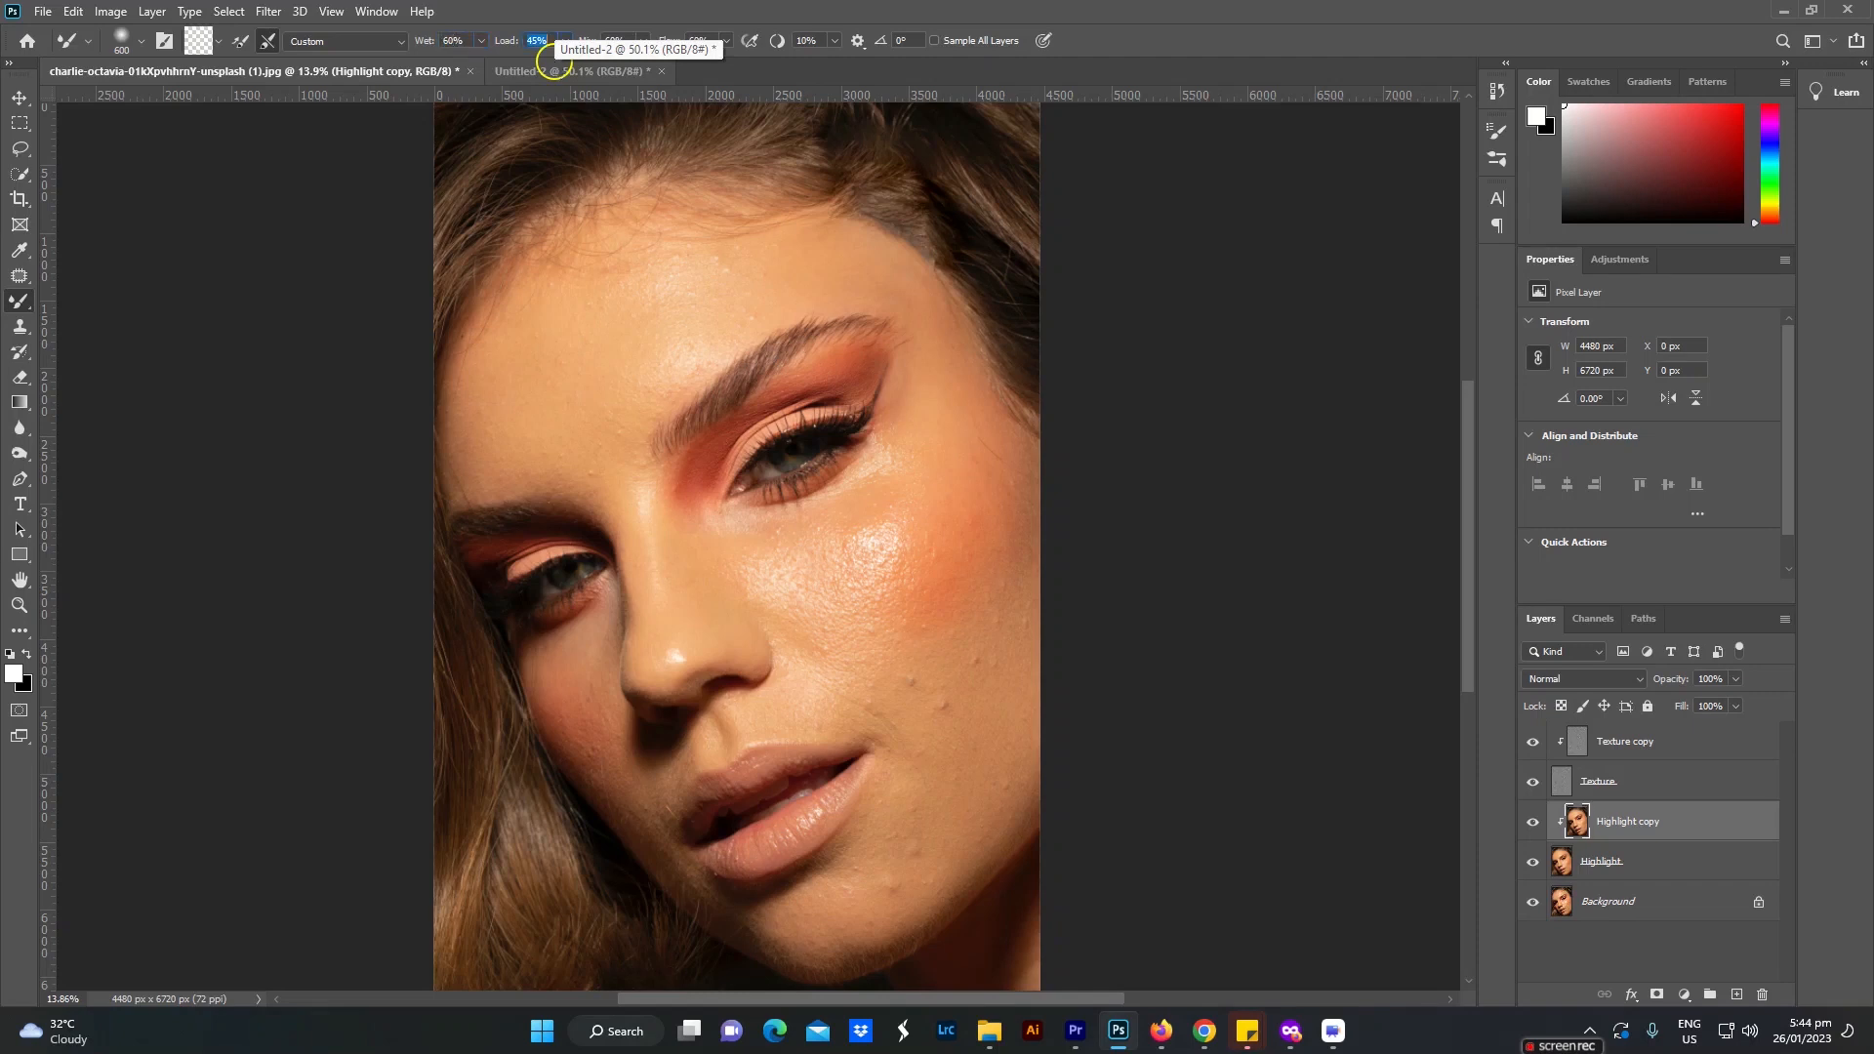
type("65")
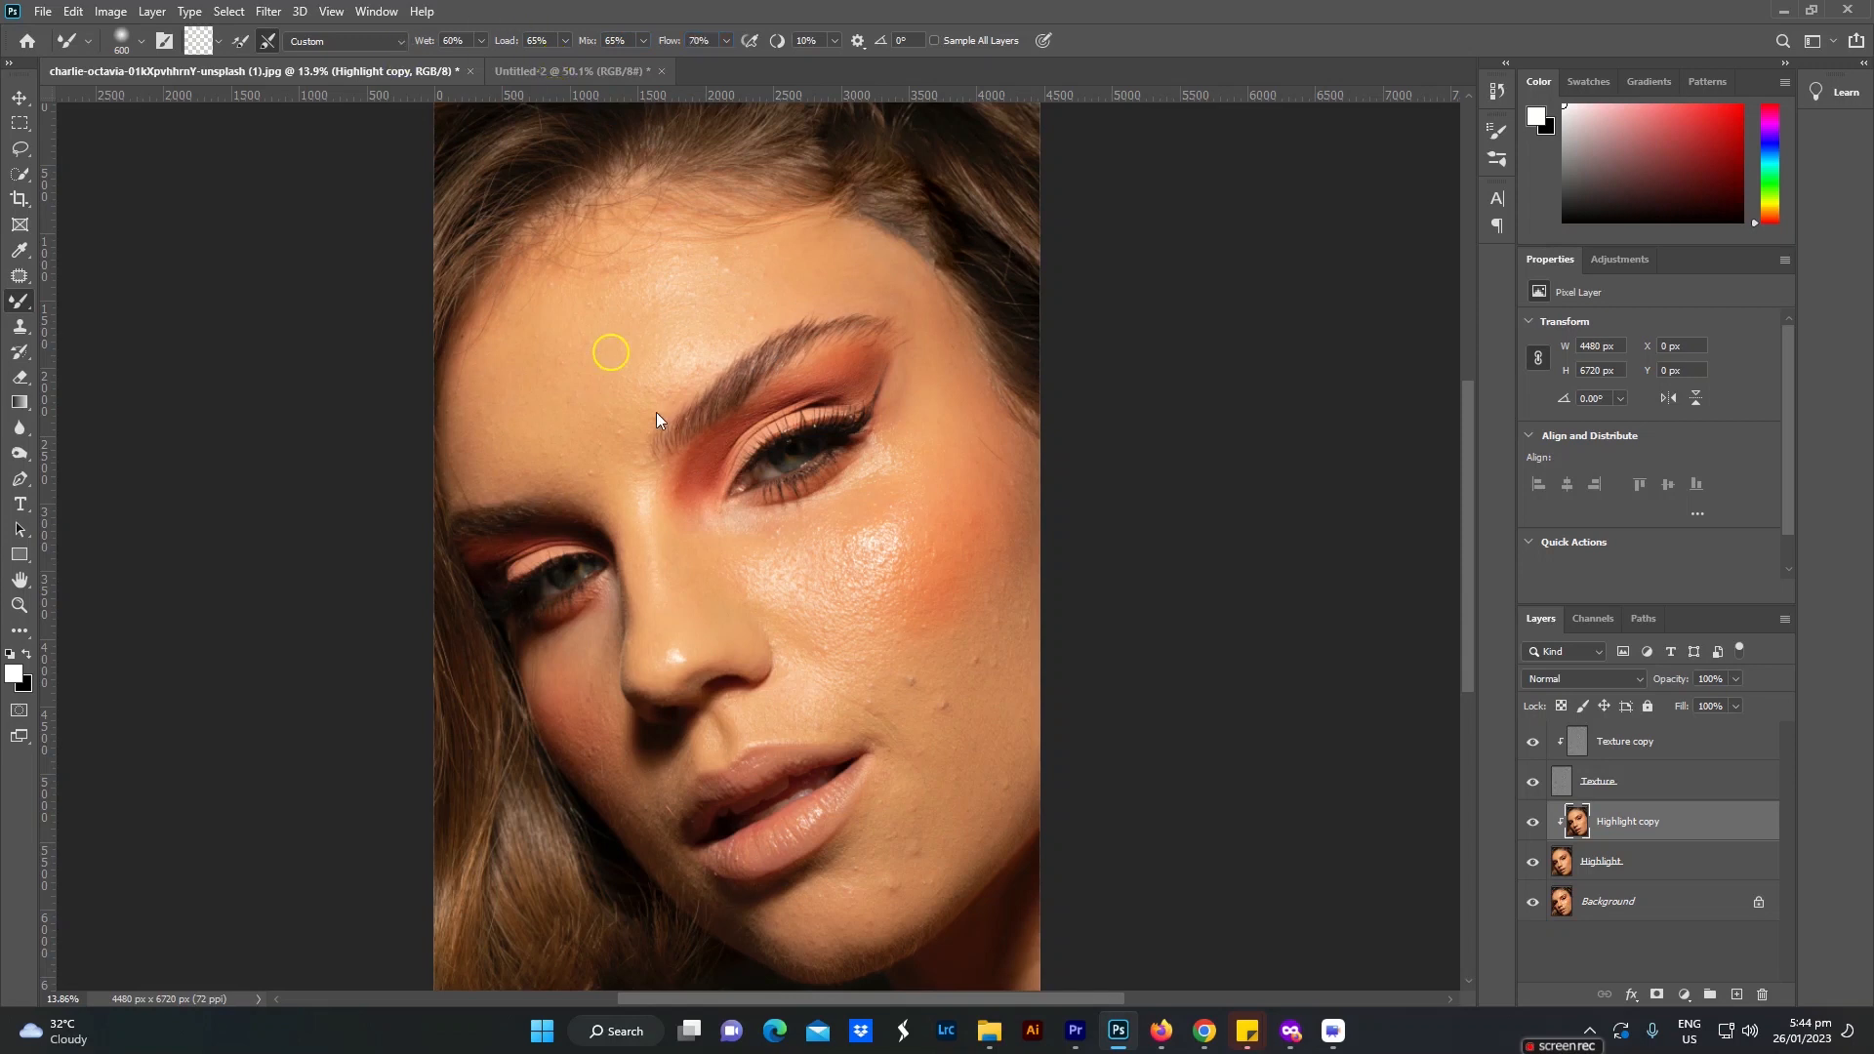
key("bracketright")
key("bracketright")
key("bracketright")
key("bracketright")
key("bracketright")
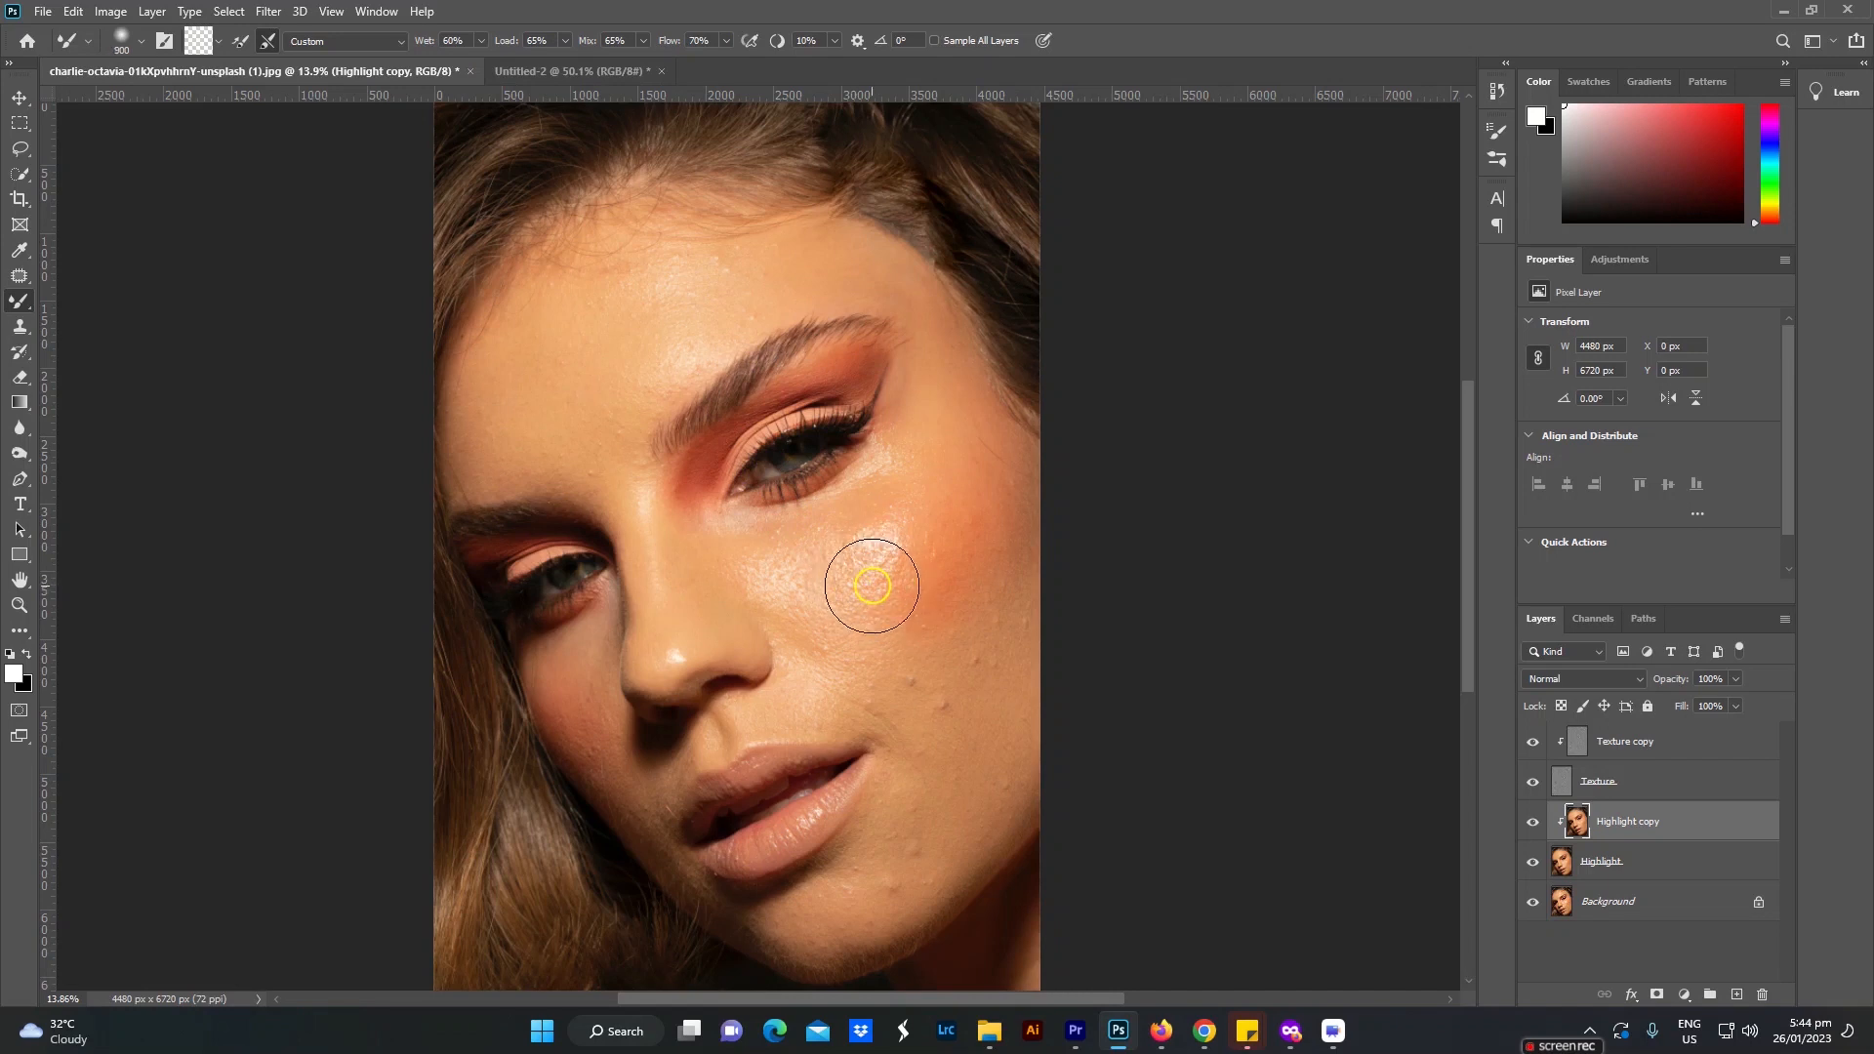
key("bracketright")
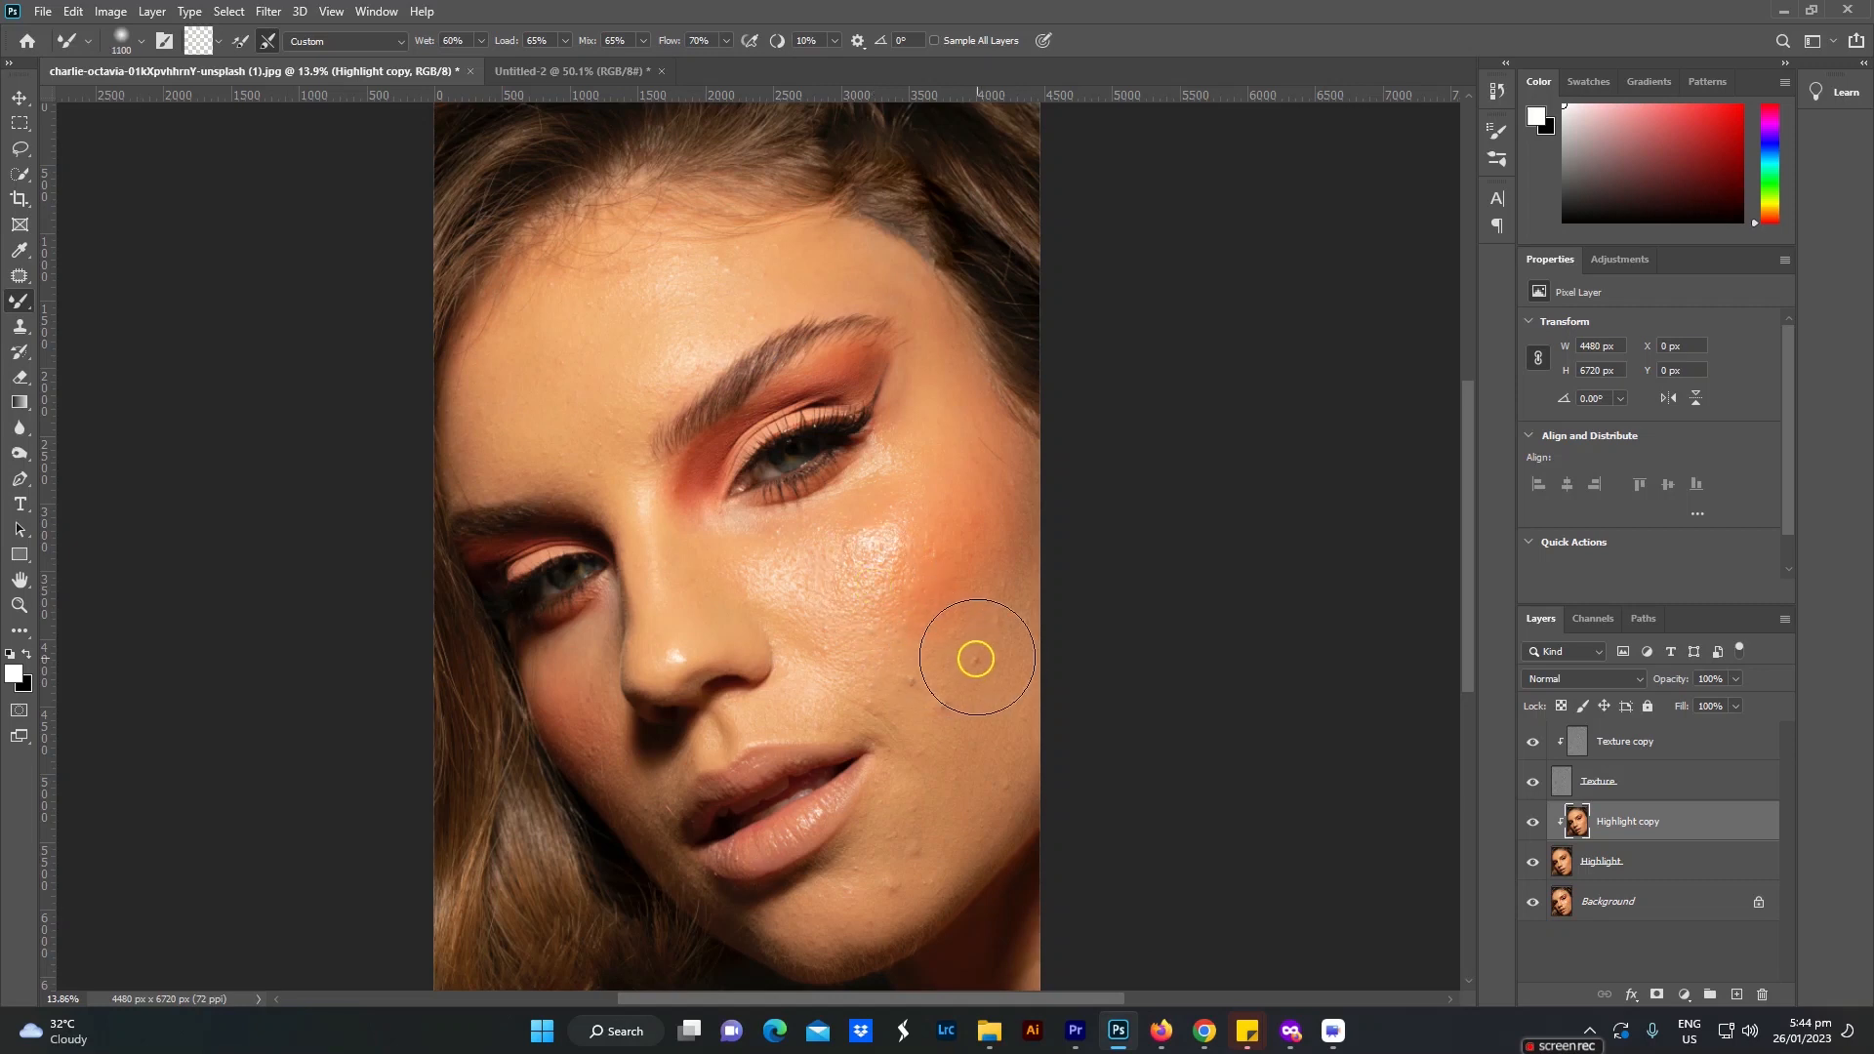
scroll(959, 697, "up", 1)
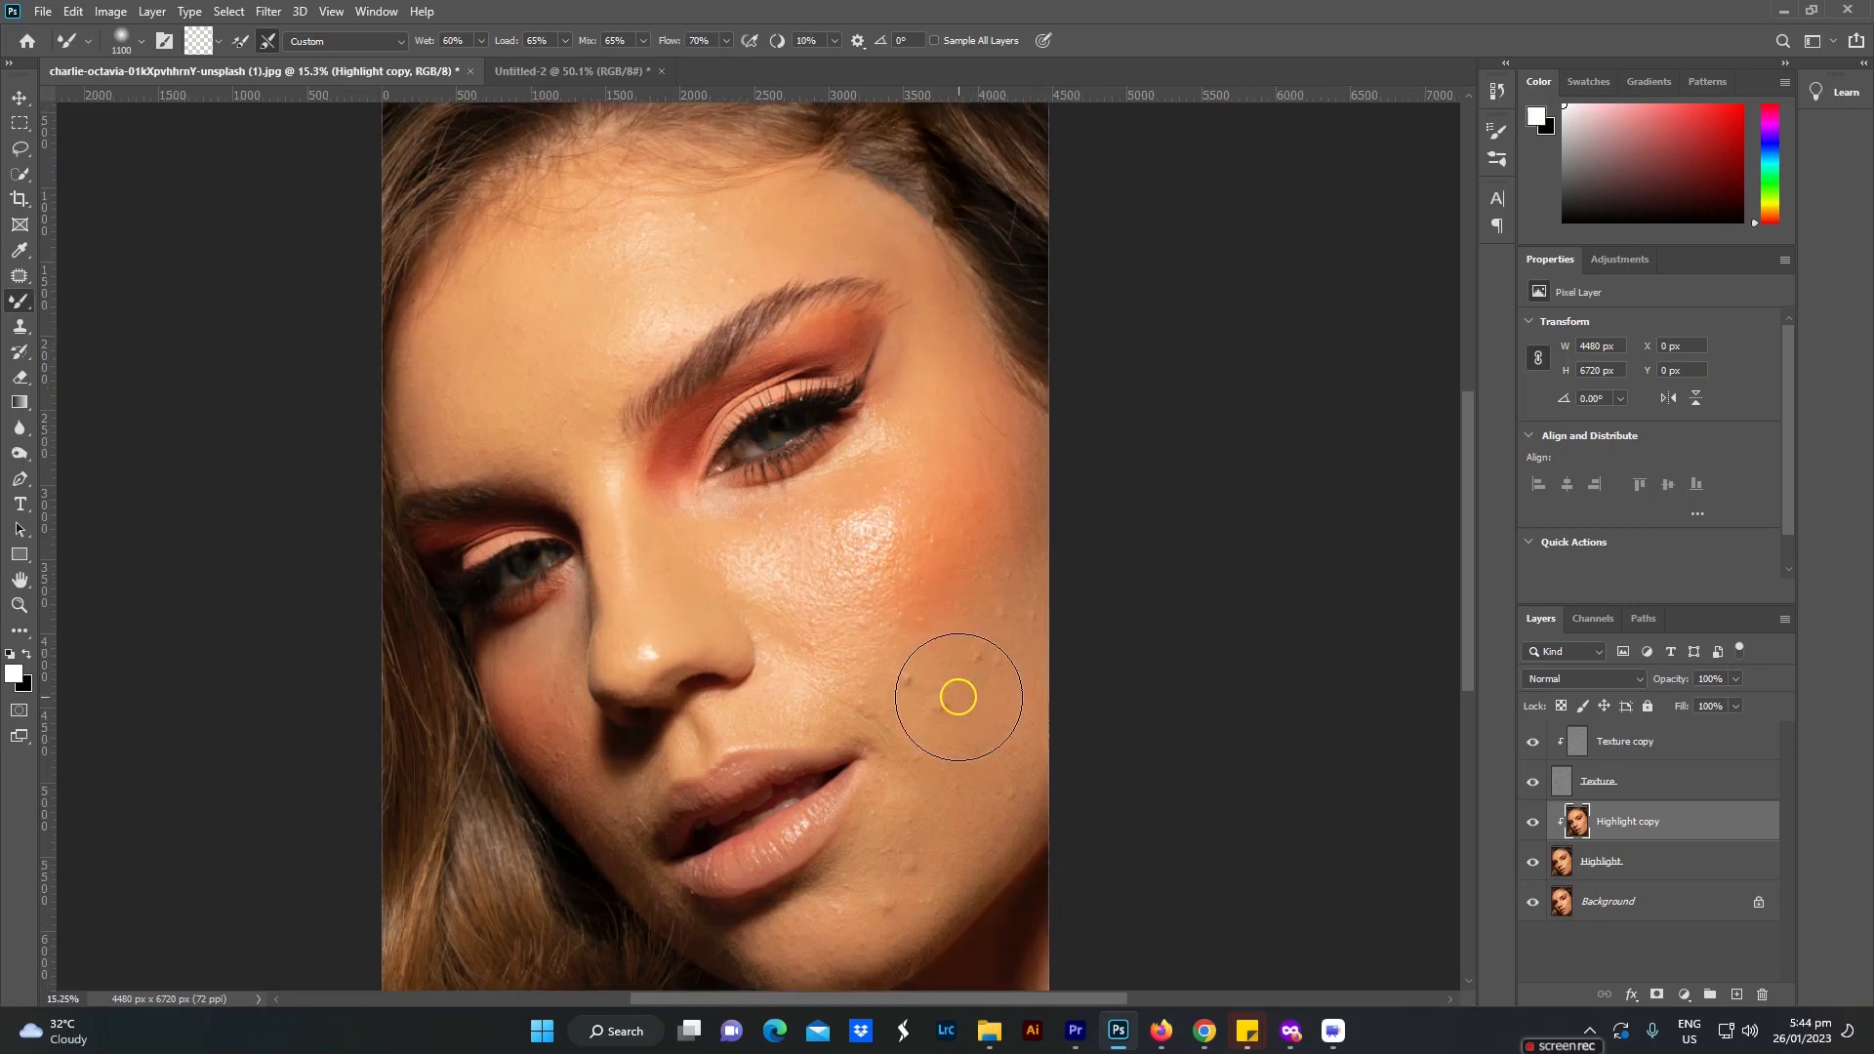
left_click_drag(951, 705, 944, 568)
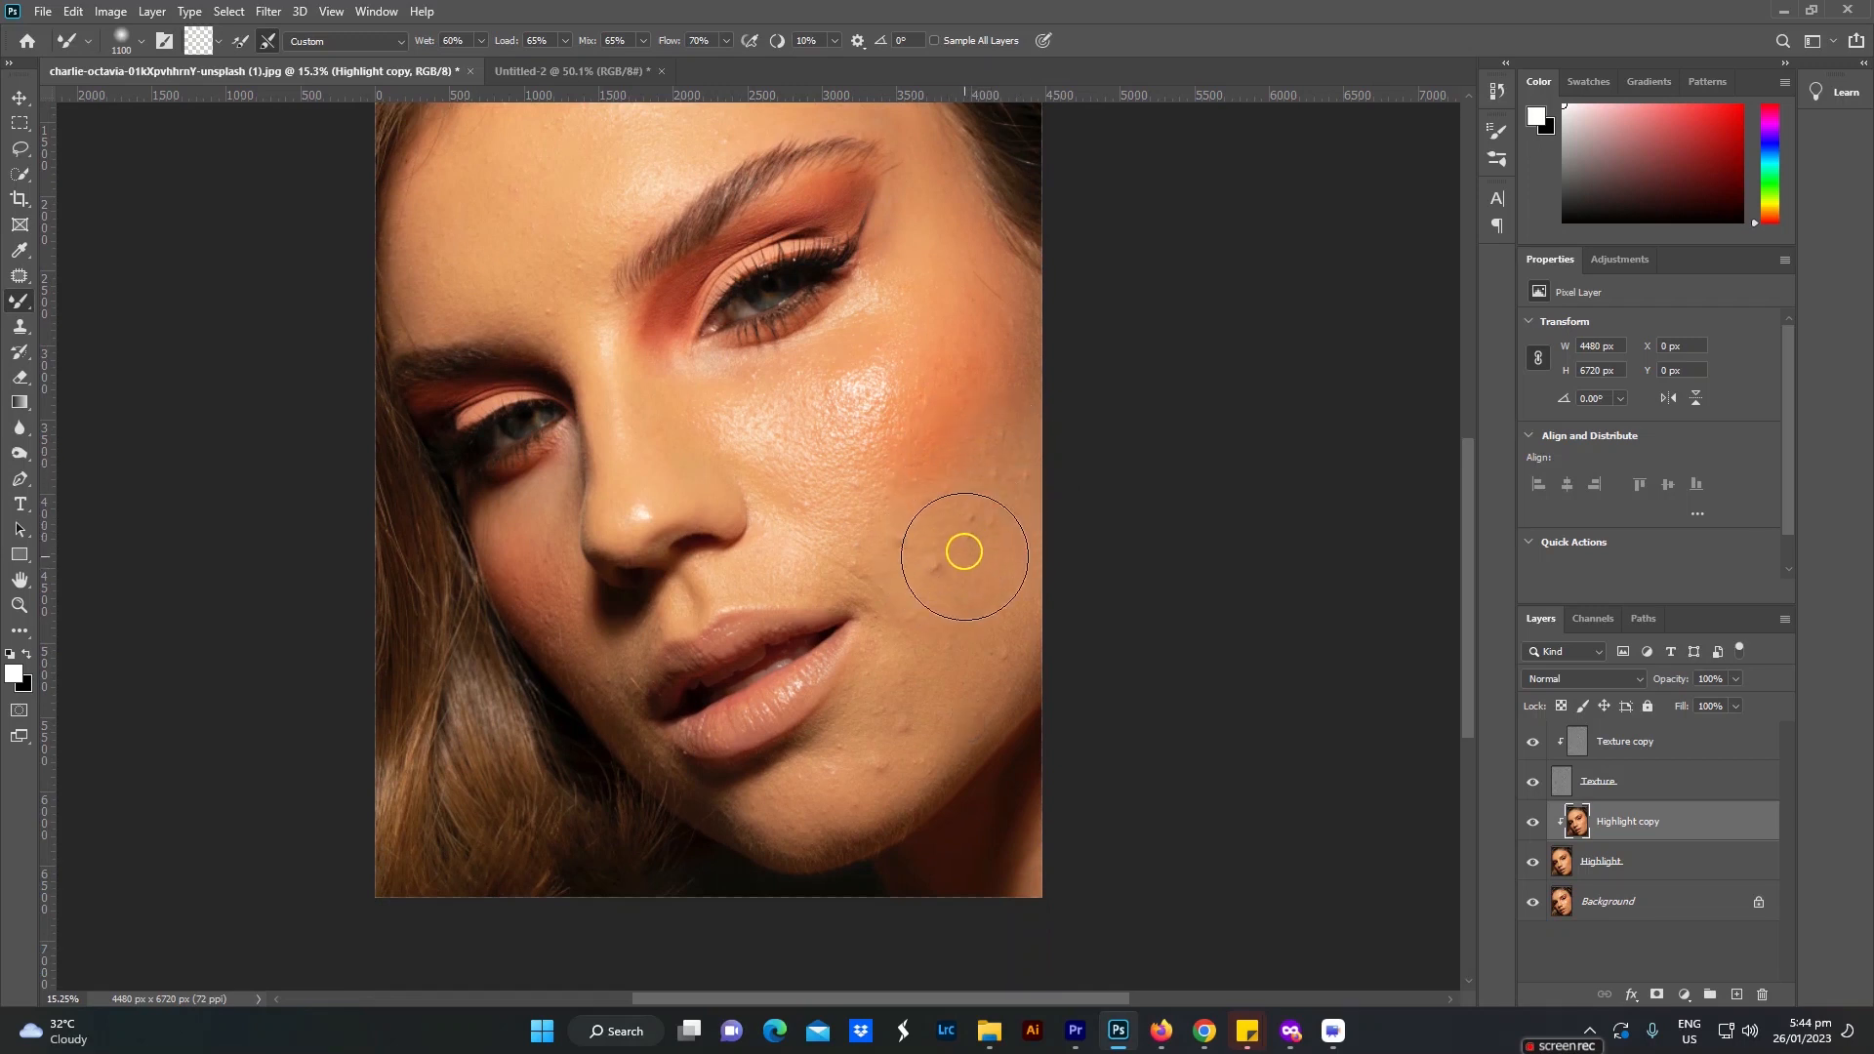
left_click_drag(937, 511, 931, 589)
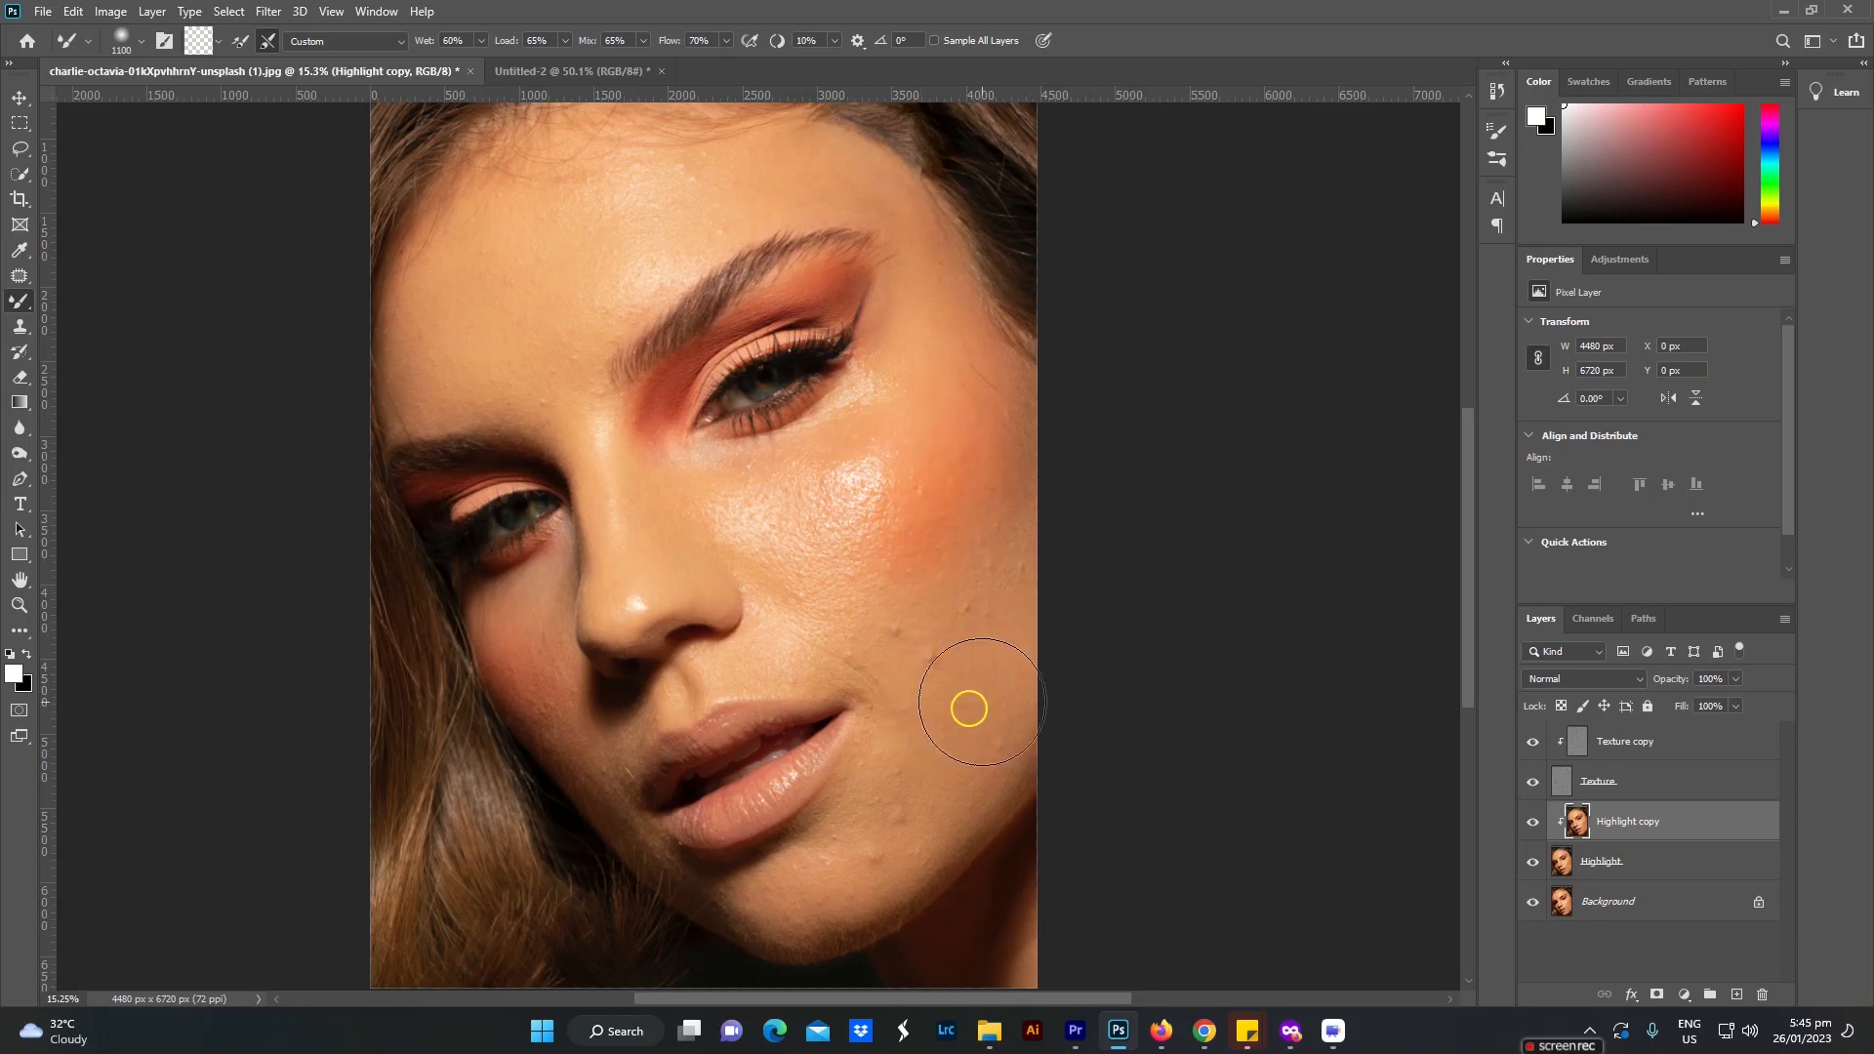
Step: Add a Black & White adjustment layer above Texture copy, with Reds at -65 and Yellows at 20
left_click(1631, 750)
left_click(1683, 993)
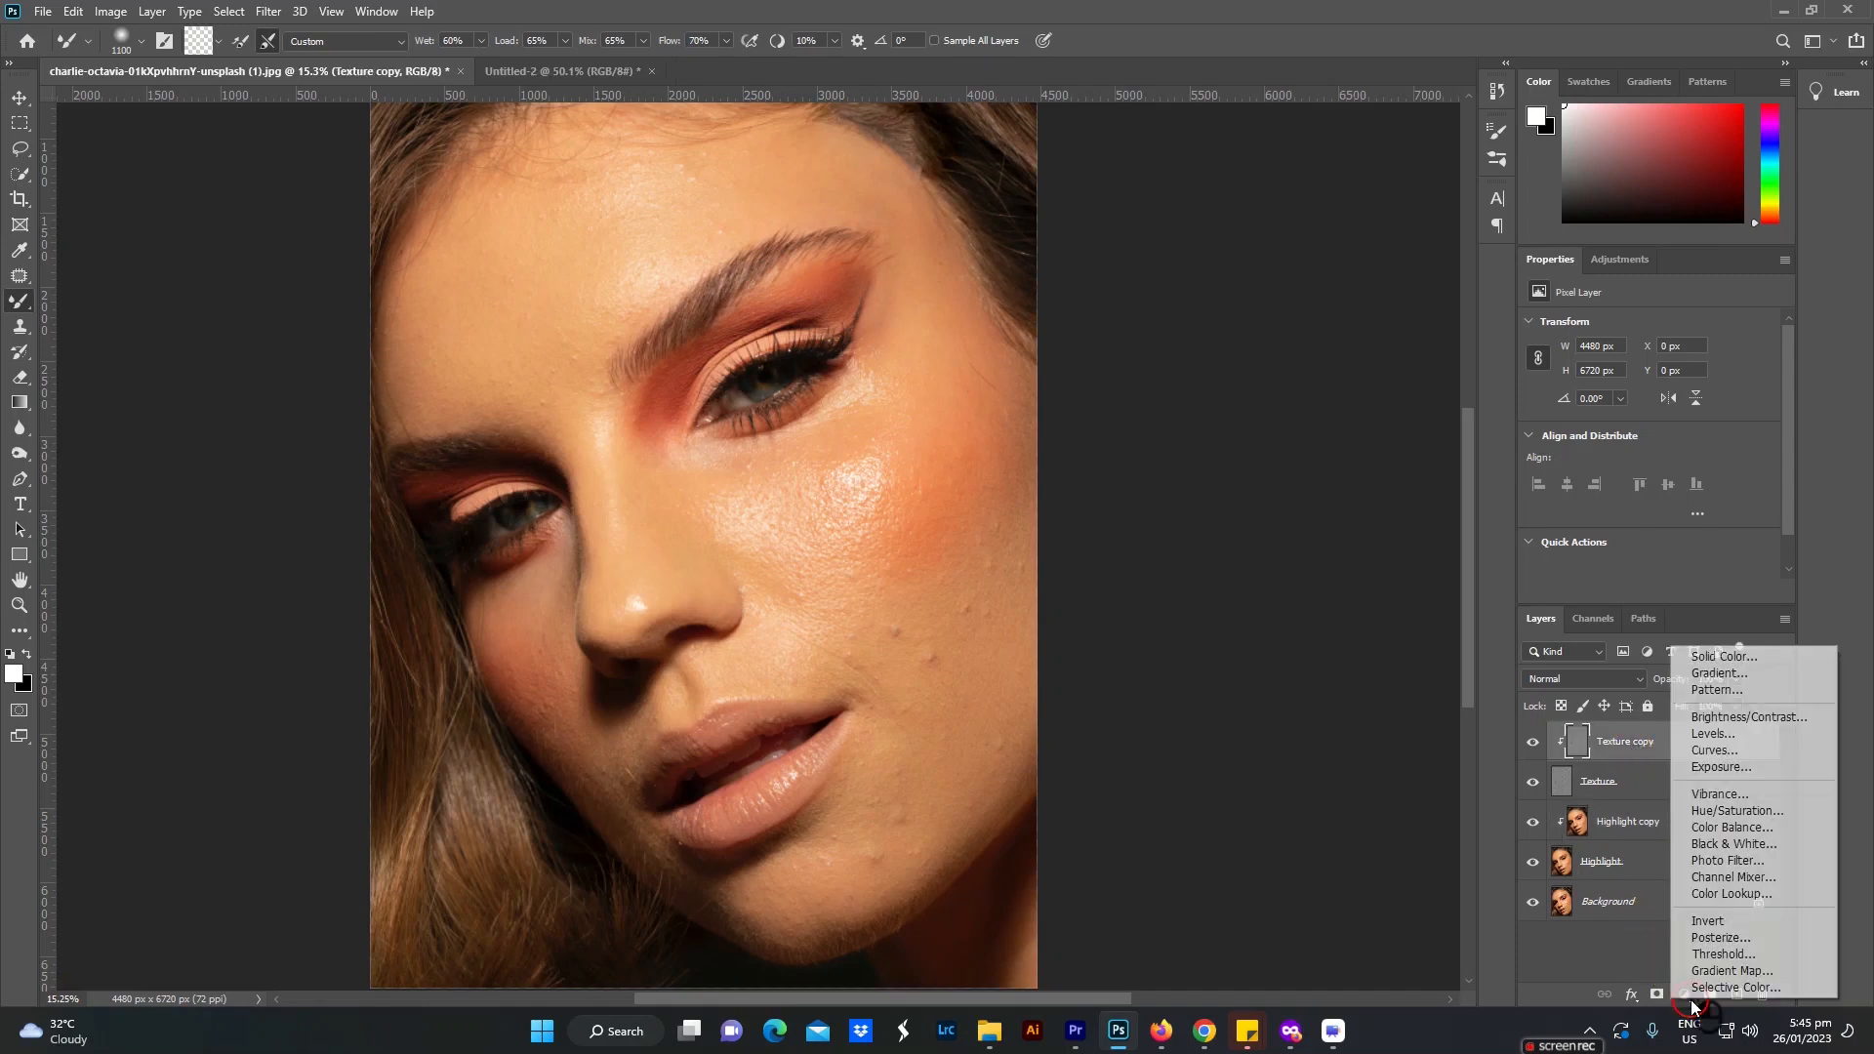
left_click(1741, 846)
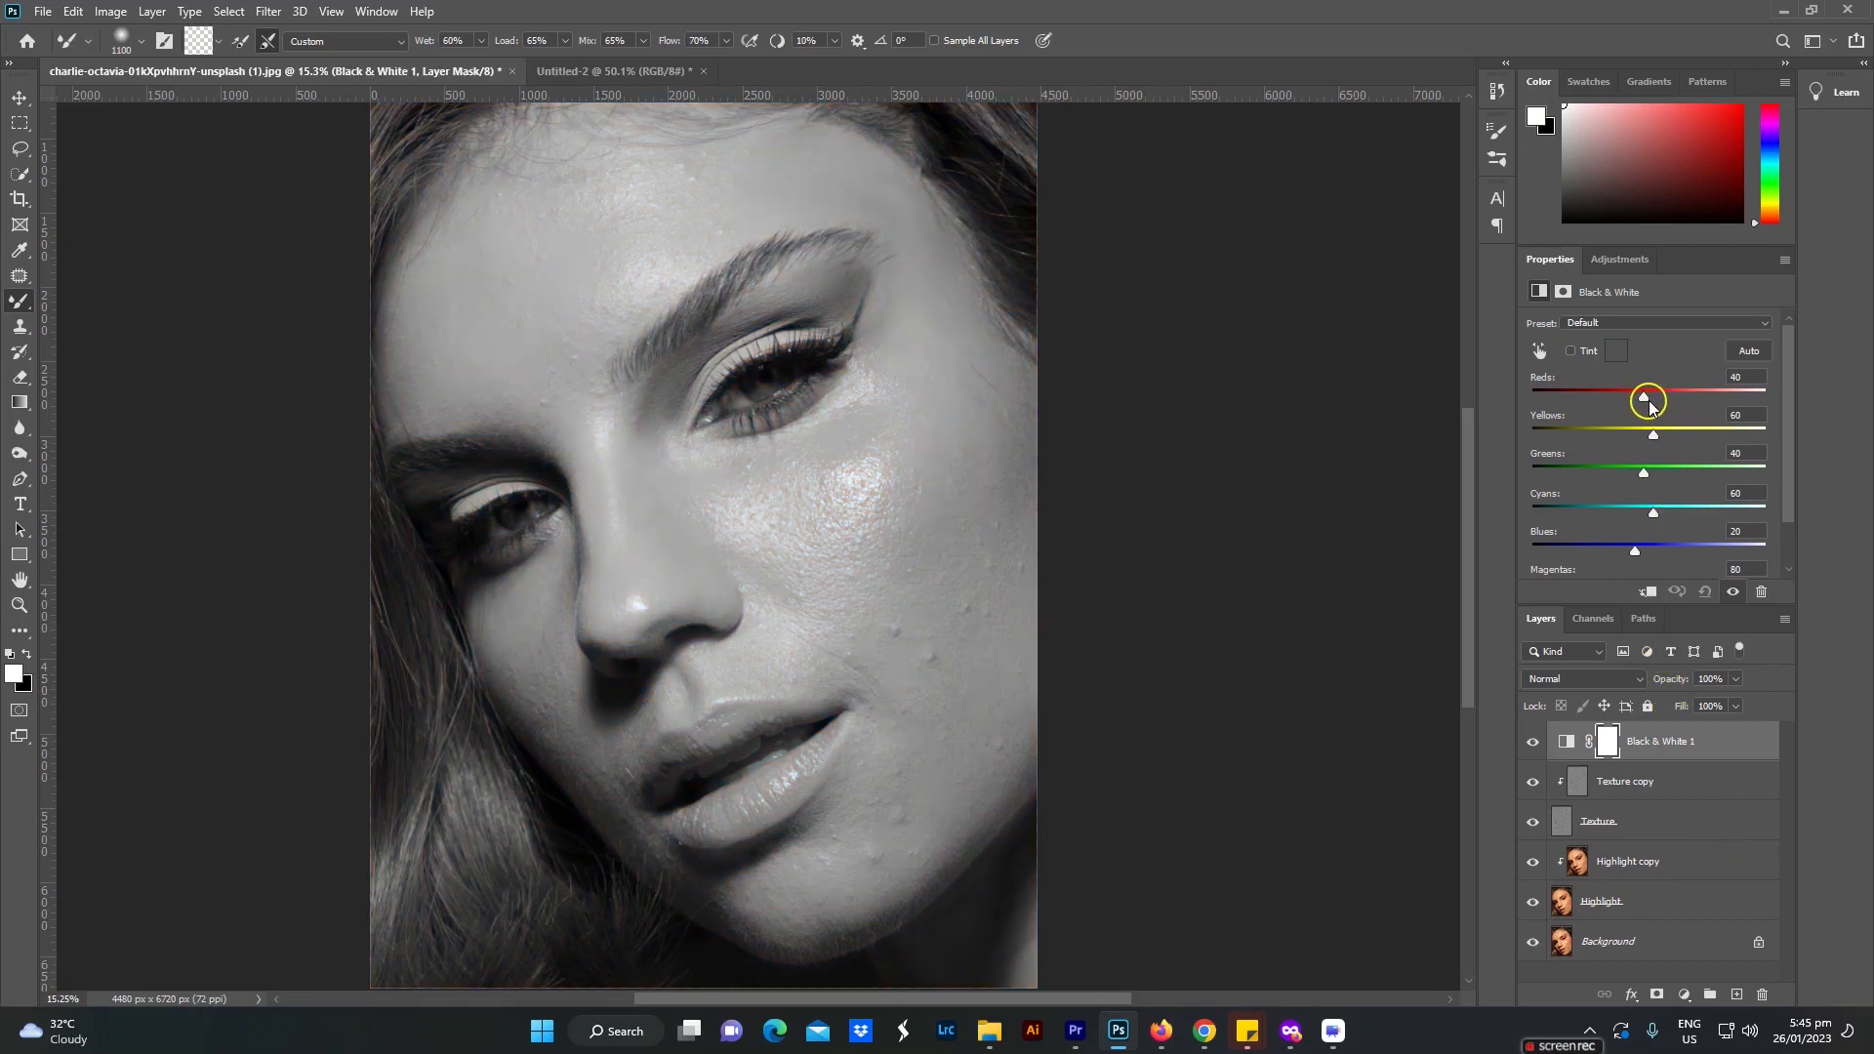
left_click_drag(1623, 403, 1593, 396)
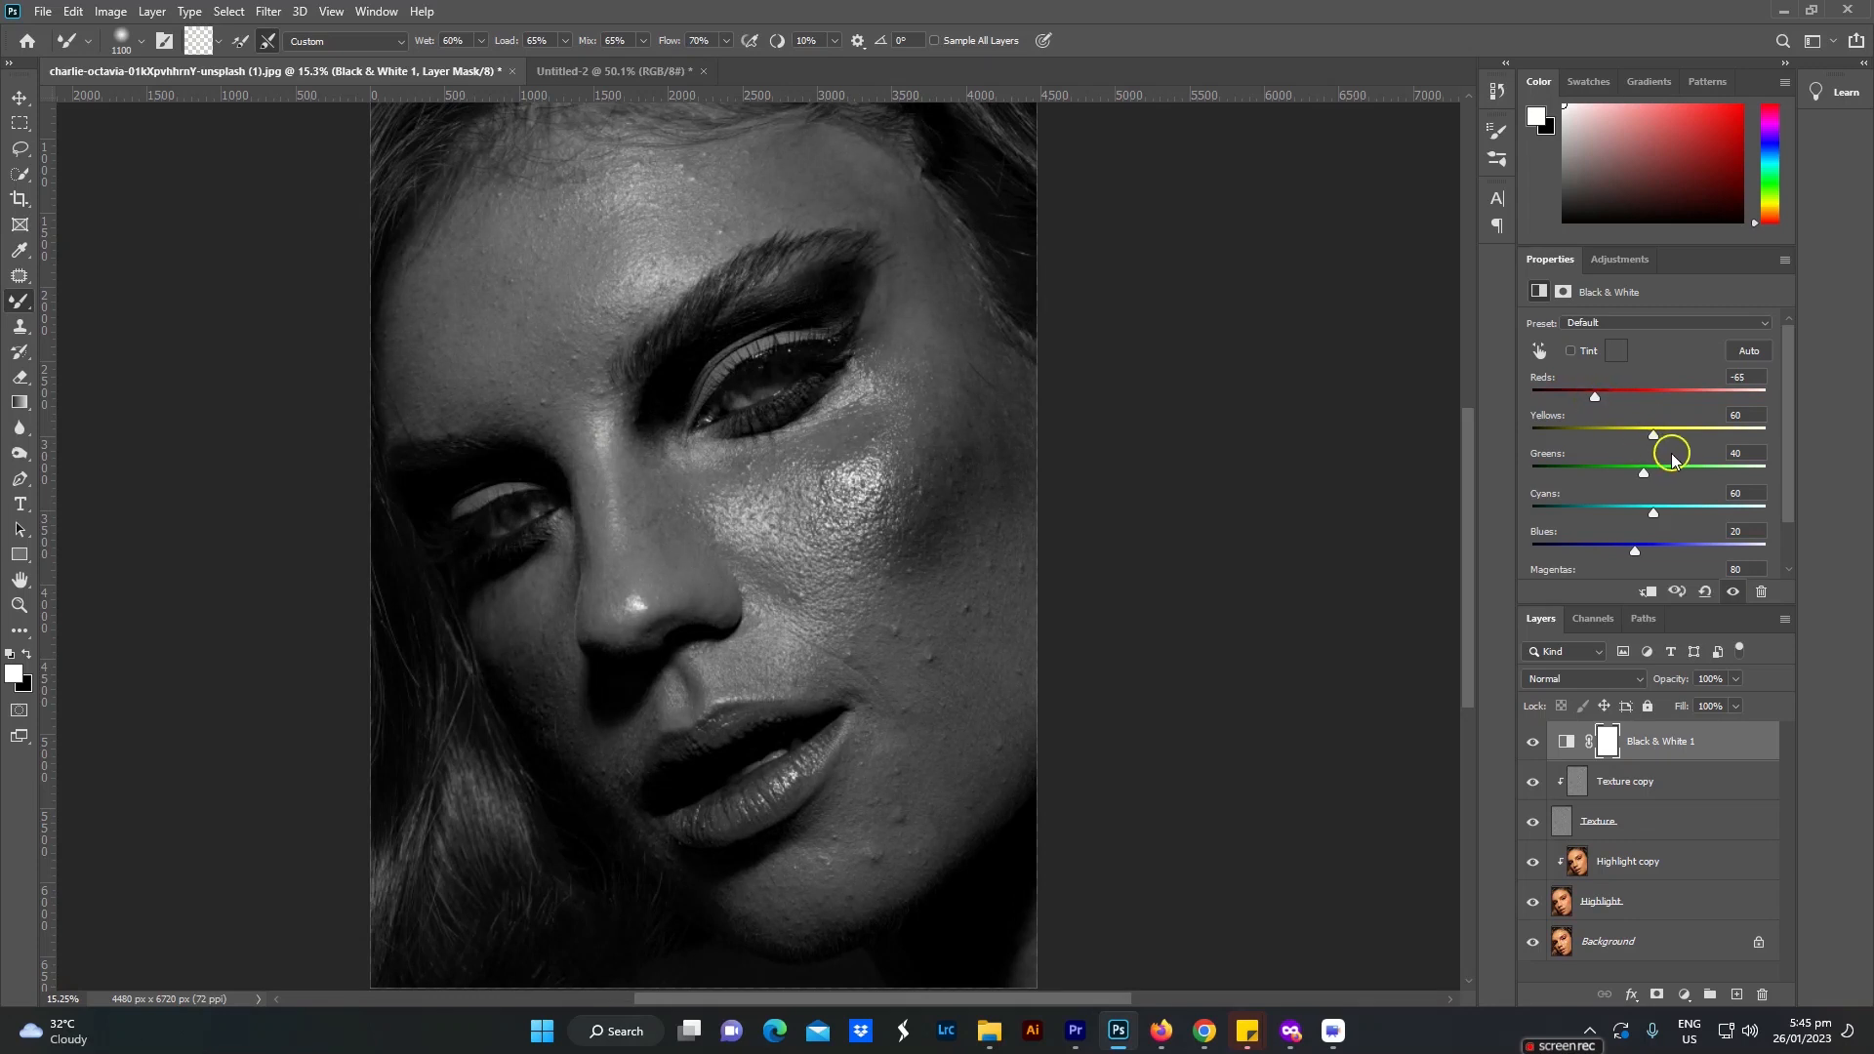
left_click_drag(1655, 436, 1662, 437)
left_click(1631, 437)
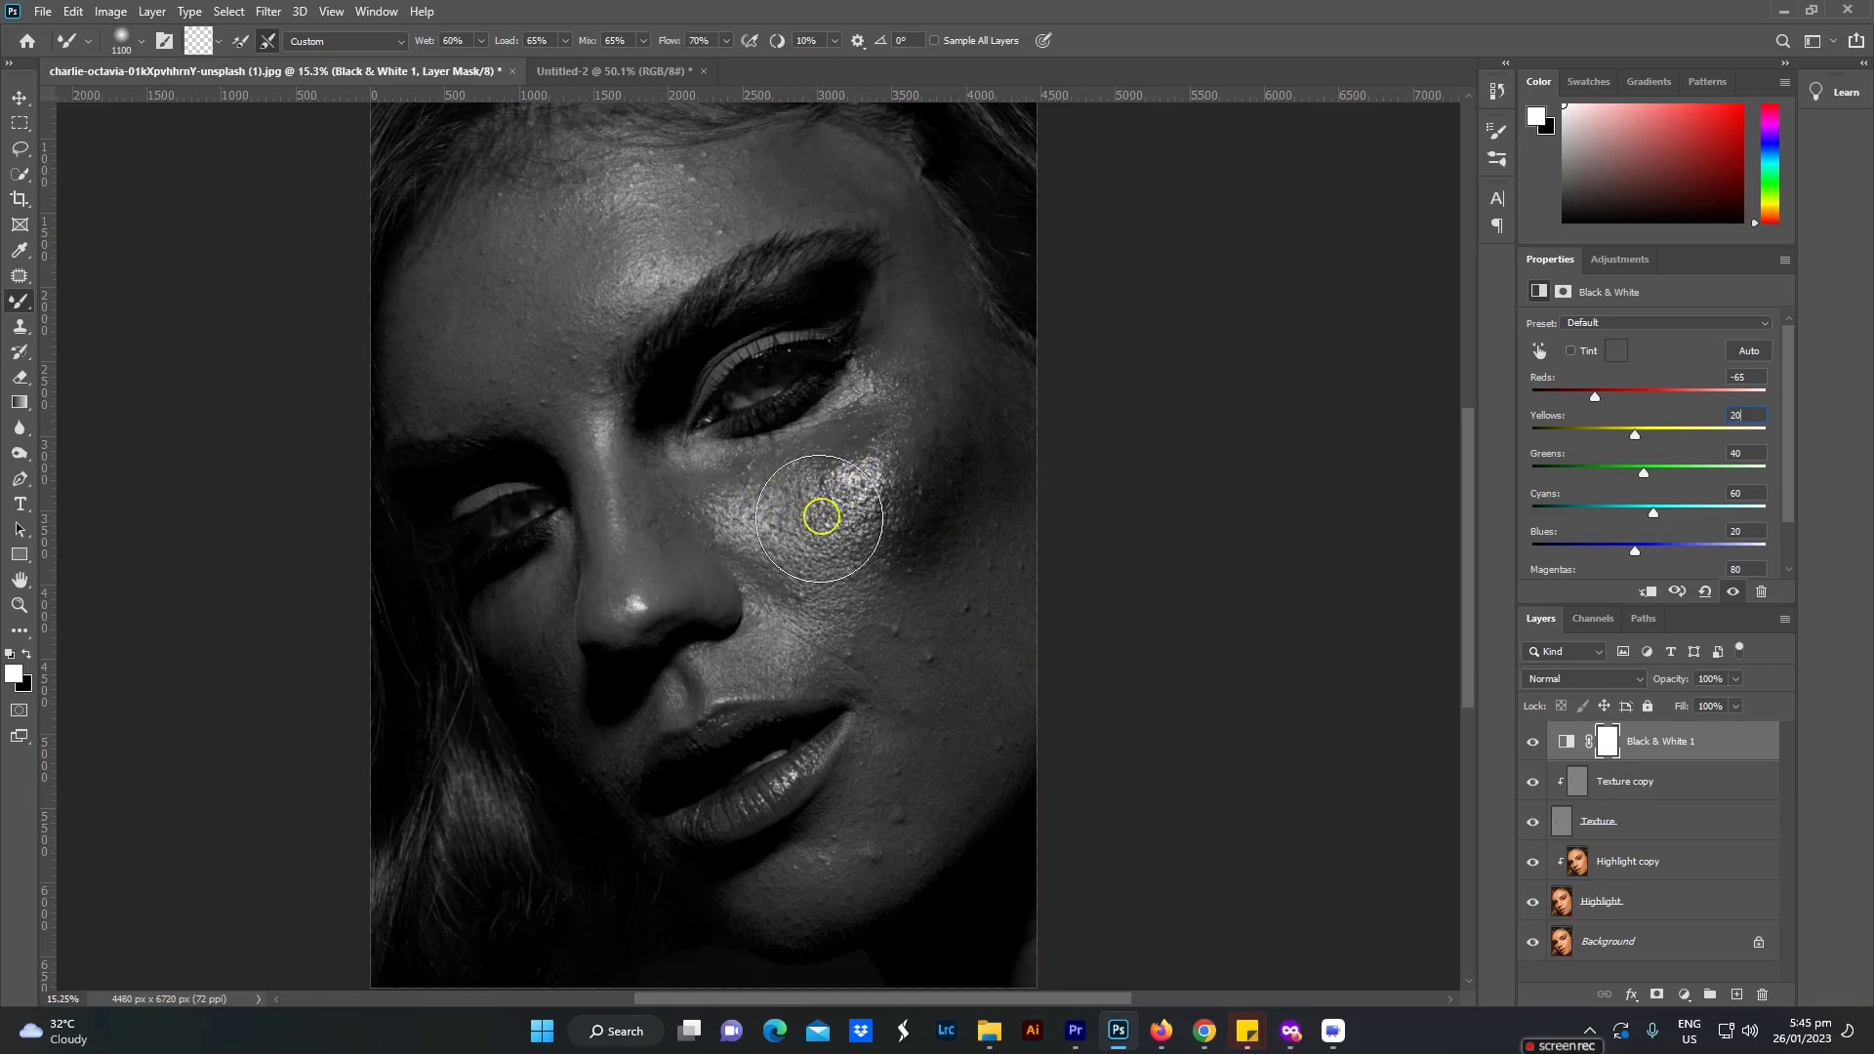
Step: Make Highlight copy active and blend the tones of the outer, more brightly lit cheek with the Mixer Brush at size 1100
mouse_move(778, 506)
left_mouse_down()
mouse_move(861, 489)
mouse_move(866, 465)
mouse_move(800, 505)
mouse_move(772, 494)
mouse_move(843, 487)
mouse_move(881, 455)
mouse_move(761, 499)
mouse_move(593, 432)
mouse_move(612, 578)
mouse_move(580, 411)
mouse_move(659, 203)
mouse_move(505, 269)
mouse_move(646, 216)
mouse_move(595, 260)
mouse_move(641, 217)
mouse_move(613, 269)
mouse_move(401, 364)
mouse_move(404, 297)
mouse_move(397, 396)
mouse_move(395, 306)
mouse_move(379, 404)
mouse_move(472, 759)
mouse_move(506, 772)
mouse_move(356, 253)
mouse_move(390, 263)
mouse_move(386, 366)
mouse_move(538, 736)
mouse_move(740, 917)
mouse_move(943, 958)
mouse_move(747, 941)
mouse_move(804, 951)
mouse_move(907, 917)
mouse_move(778, 932)
mouse_move(939, 885)
mouse_move(775, 913)
mouse_move(889, 877)
mouse_move(886, 918)
mouse_move(1017, 741)
mouse_move(1009, 599)
mouse_move(921, 598)
mouse_move(905, 578)
mouse_move(931, 426)
mouse_move(893, 529)
mouse_move(948, 355)
mouse_move(882, 544)
mouse_move(924, 397)
mouse_move(907, 586)
left_mouse_up()
left_click(1636, 865)
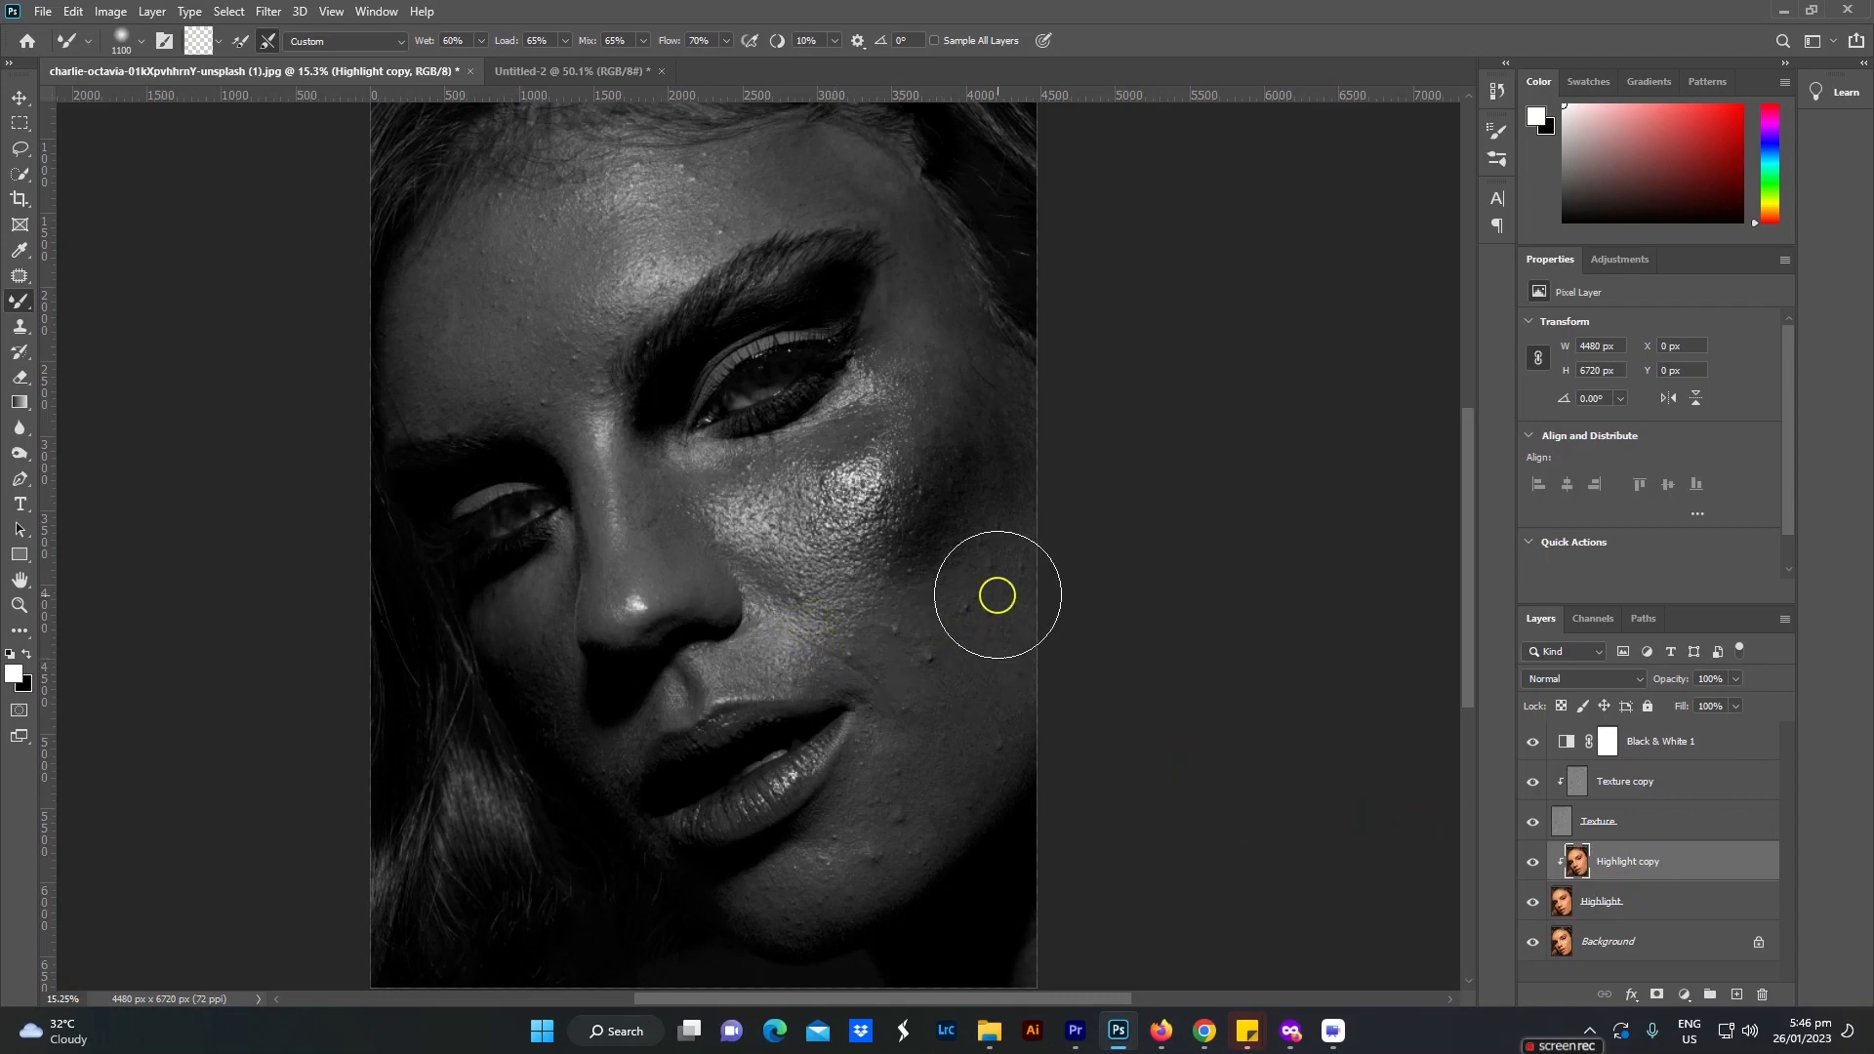
mouse_move(991, 582)
left_mouse_down()
mouse_move(963, 646)
mouse_move(978, 682)
mouse_move(987, 656)
mouse_move(962, 691)
mouse_move(978, 662)
mouse_move(972, 738)
mouse_move(984, 619)
mouse_move(923, 693)
mouse_move(969, 699)
mouse_move(1012, 657)
left_mouse_up()
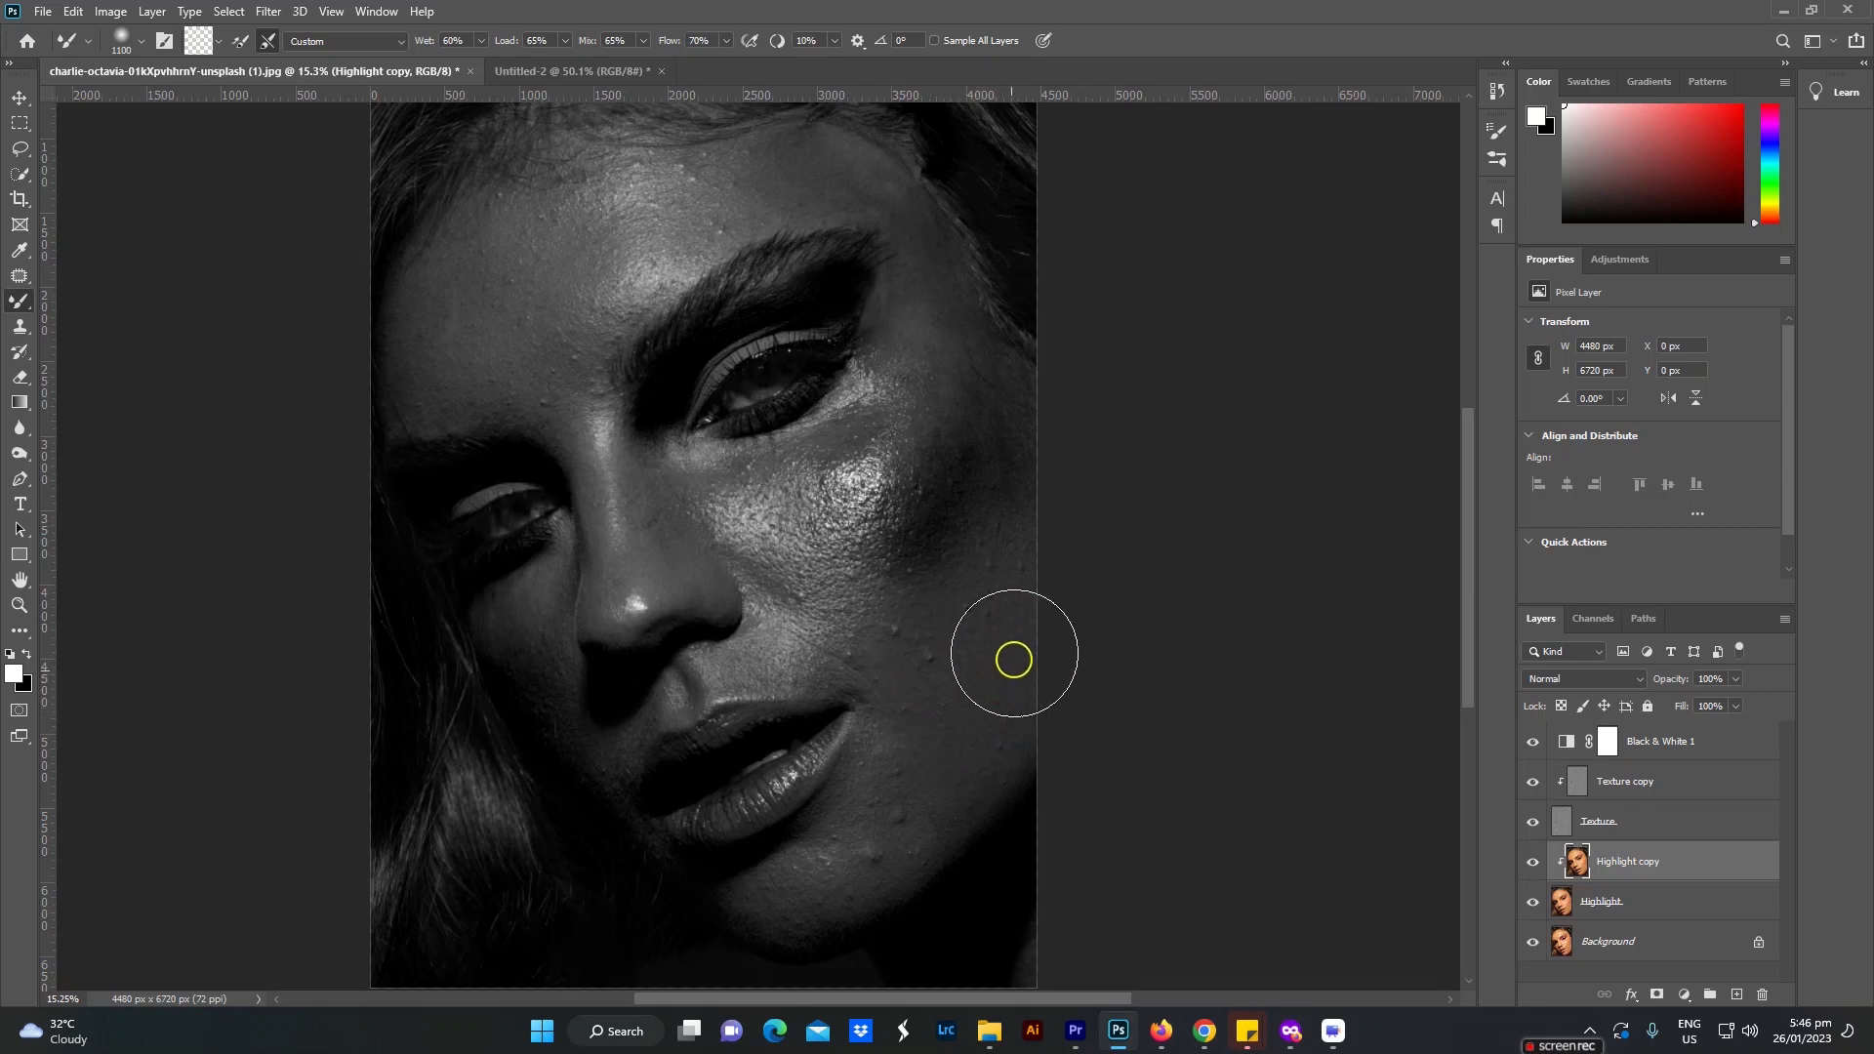
mouse_move(923, 519)
left_mouse_down()
mouse_move(982, 406)
mouse_move(950, 477)
mouse_move(962, 423)
mouse_move(996, 423)
mouse_move(976, 423)
mouse_move(975, 577)
mouse_move(953, 577)
mouse_move(1012, 508)
mouse_move(944, 649)
mouse_move(954, 736)
mouse_move(998, 532)
left_mouse_up()
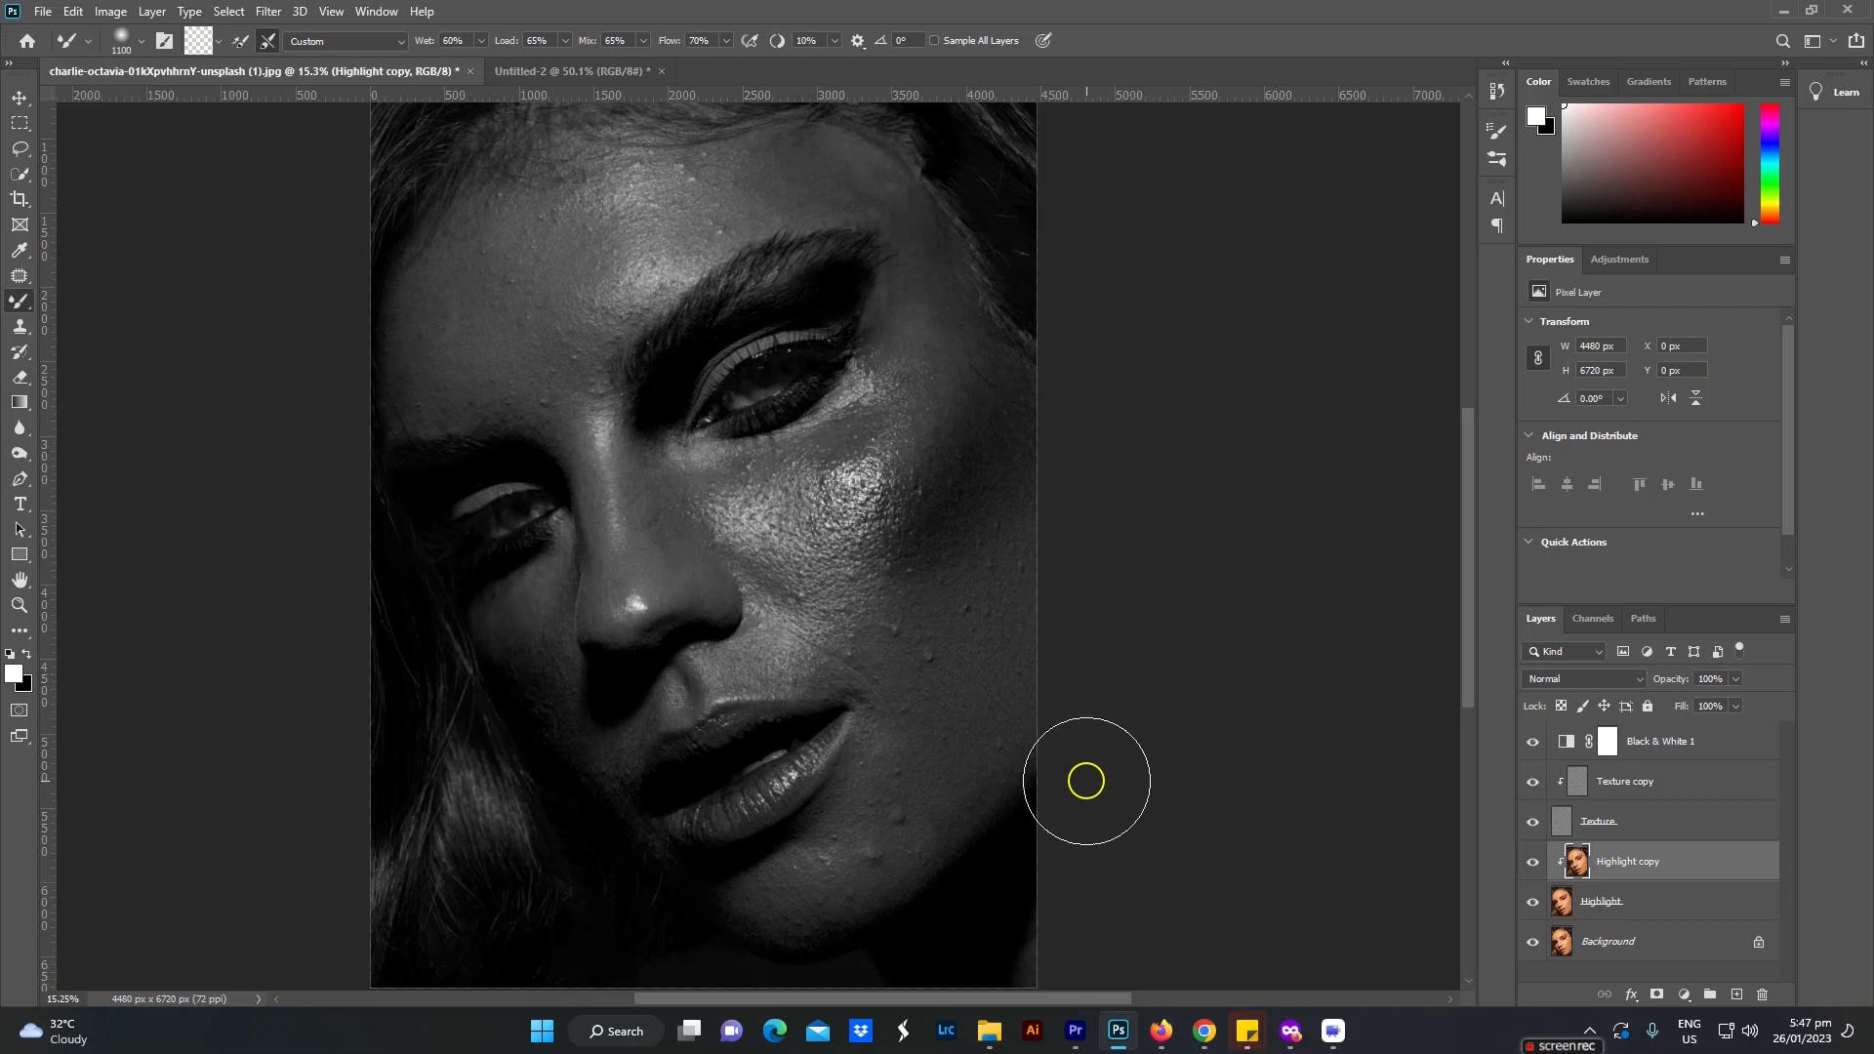
Step: Blend the chin's tones on Highlight copy, using progressively smaller Mixer Brush sizes from 800 to 300
key("bracketleft")
key("bracketleft")
key("bracketleft")
key("bracketleft")
key("bracketleft")
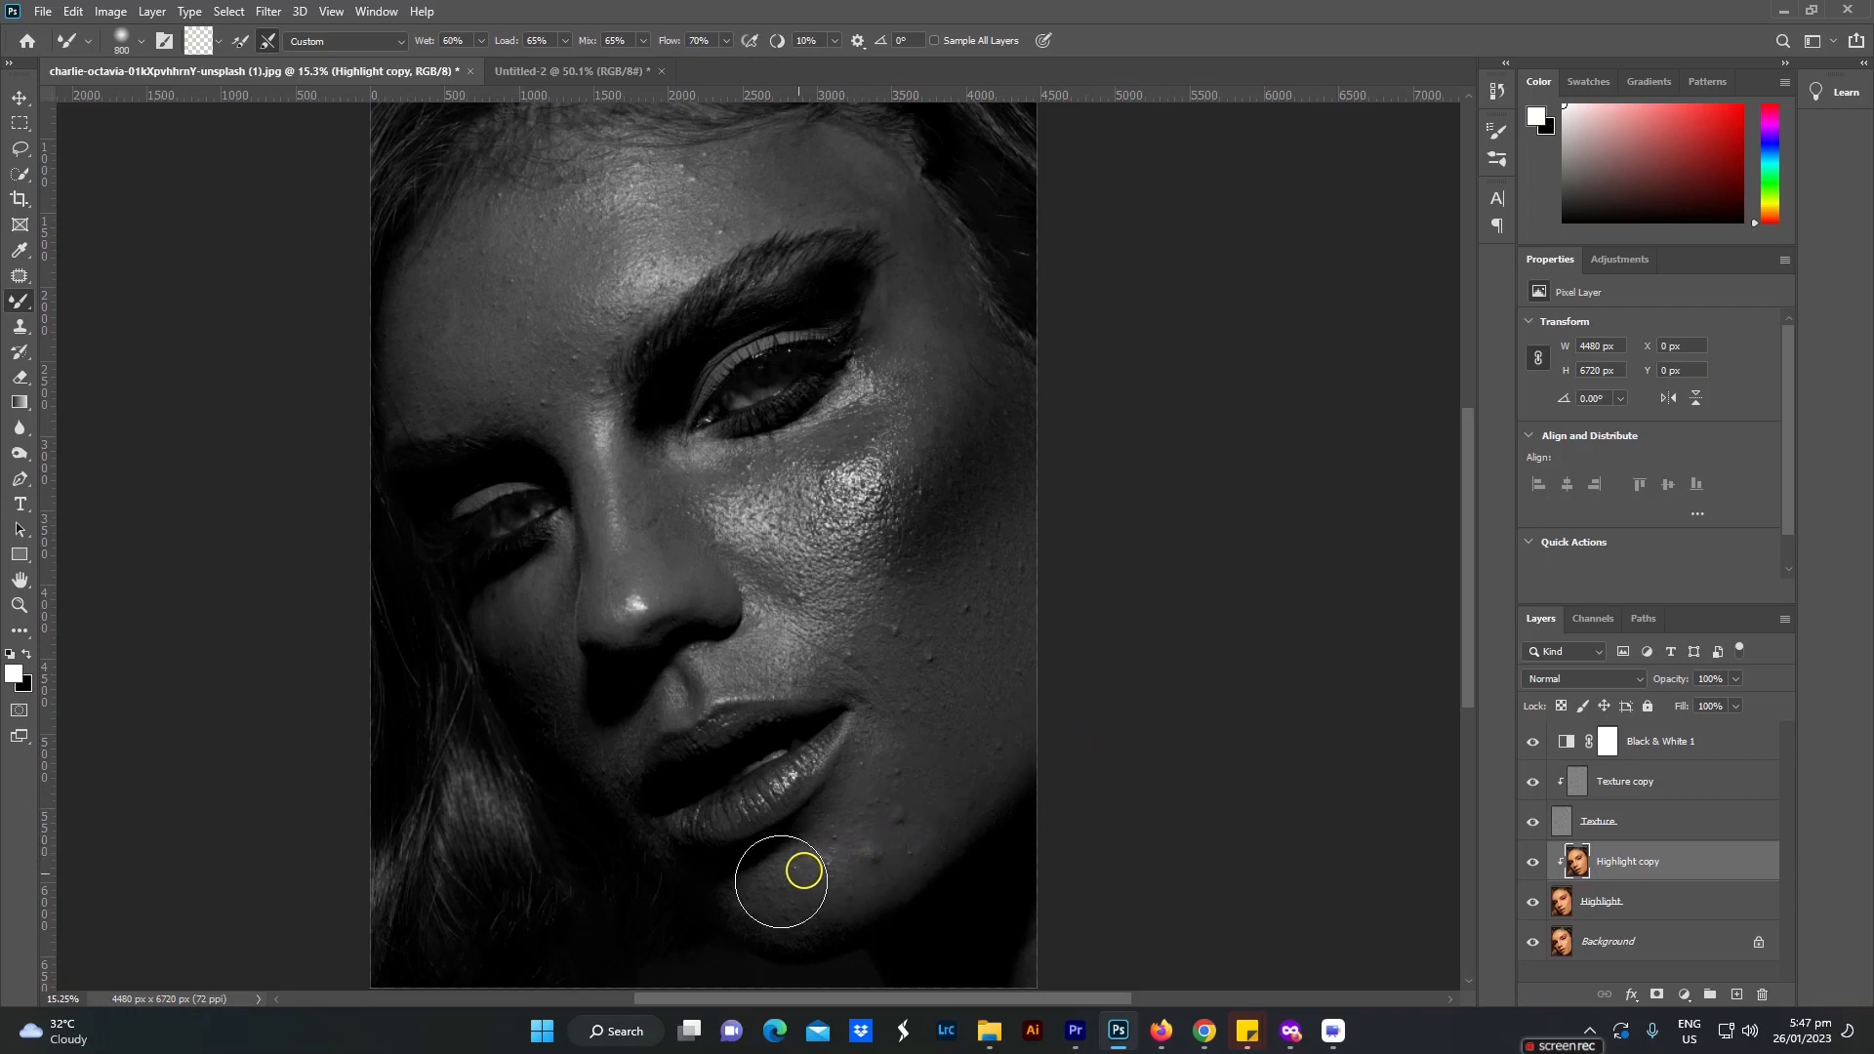
left_click(718, 896)
left_click_drag(789, 927, 715, 898)
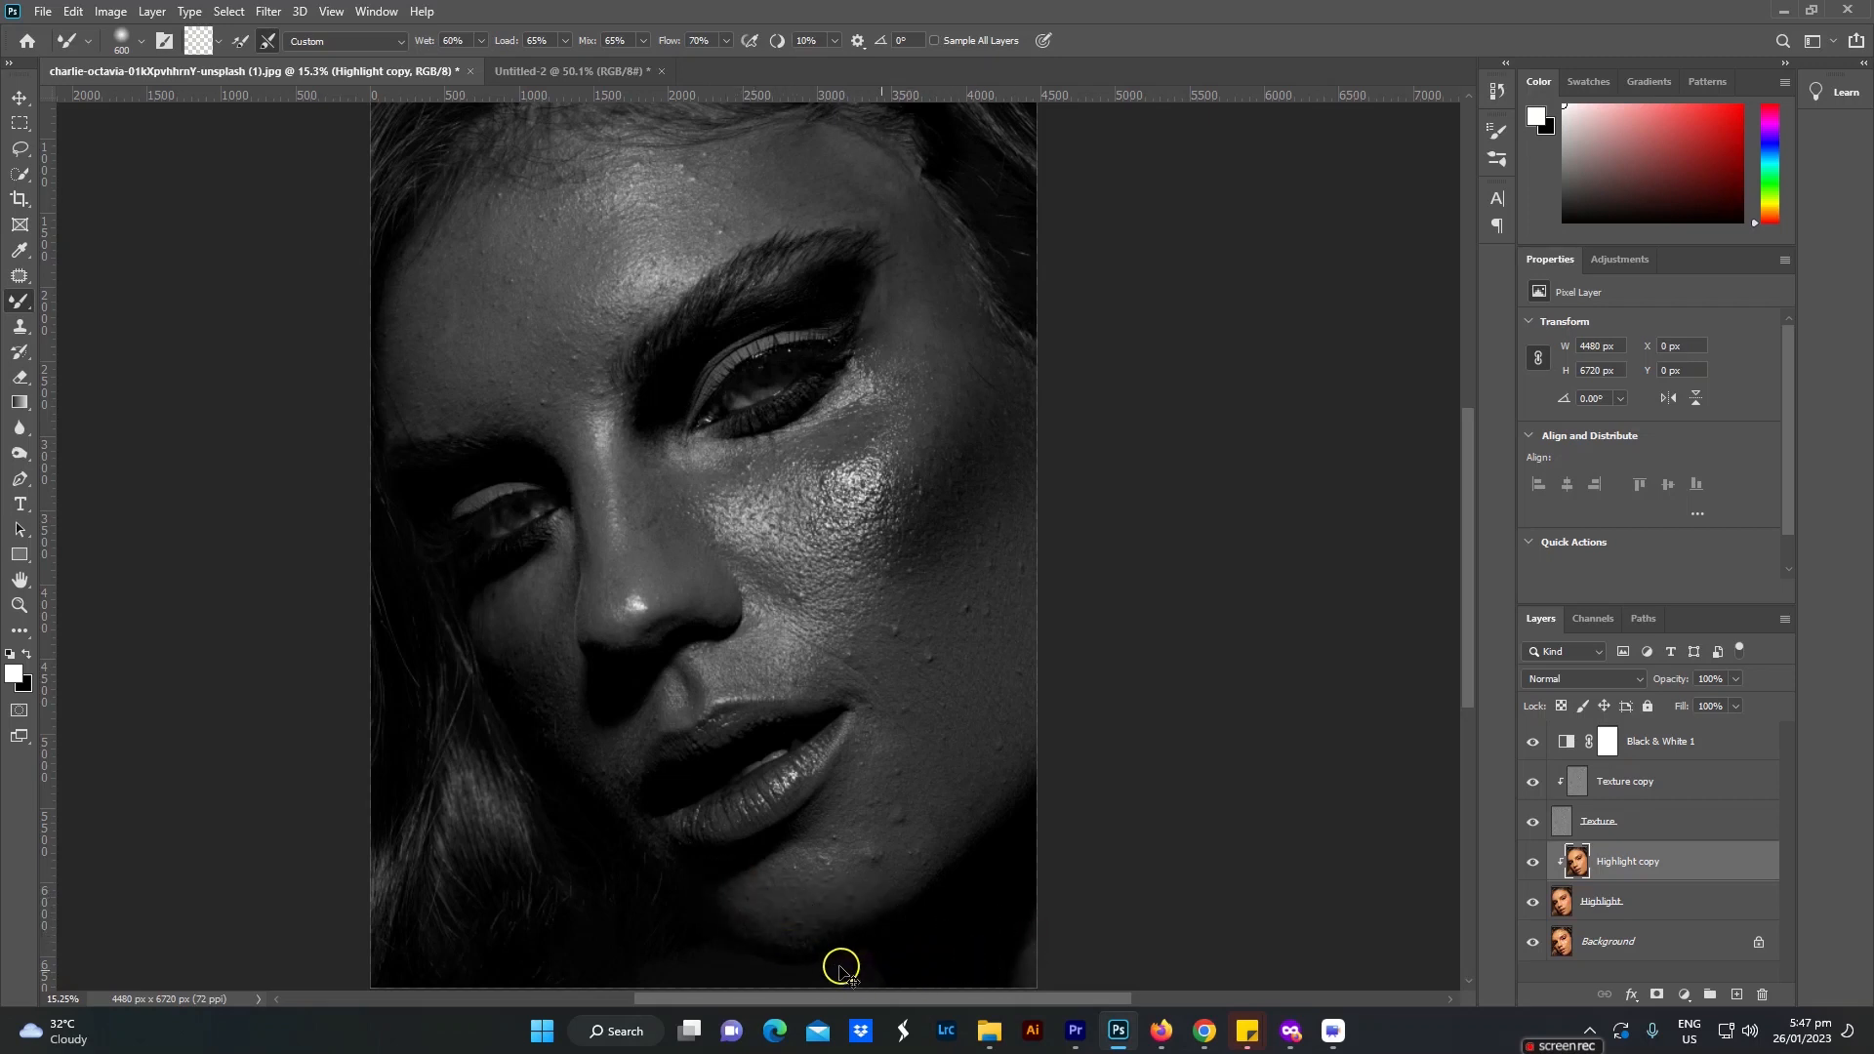
left_click(816, 882)
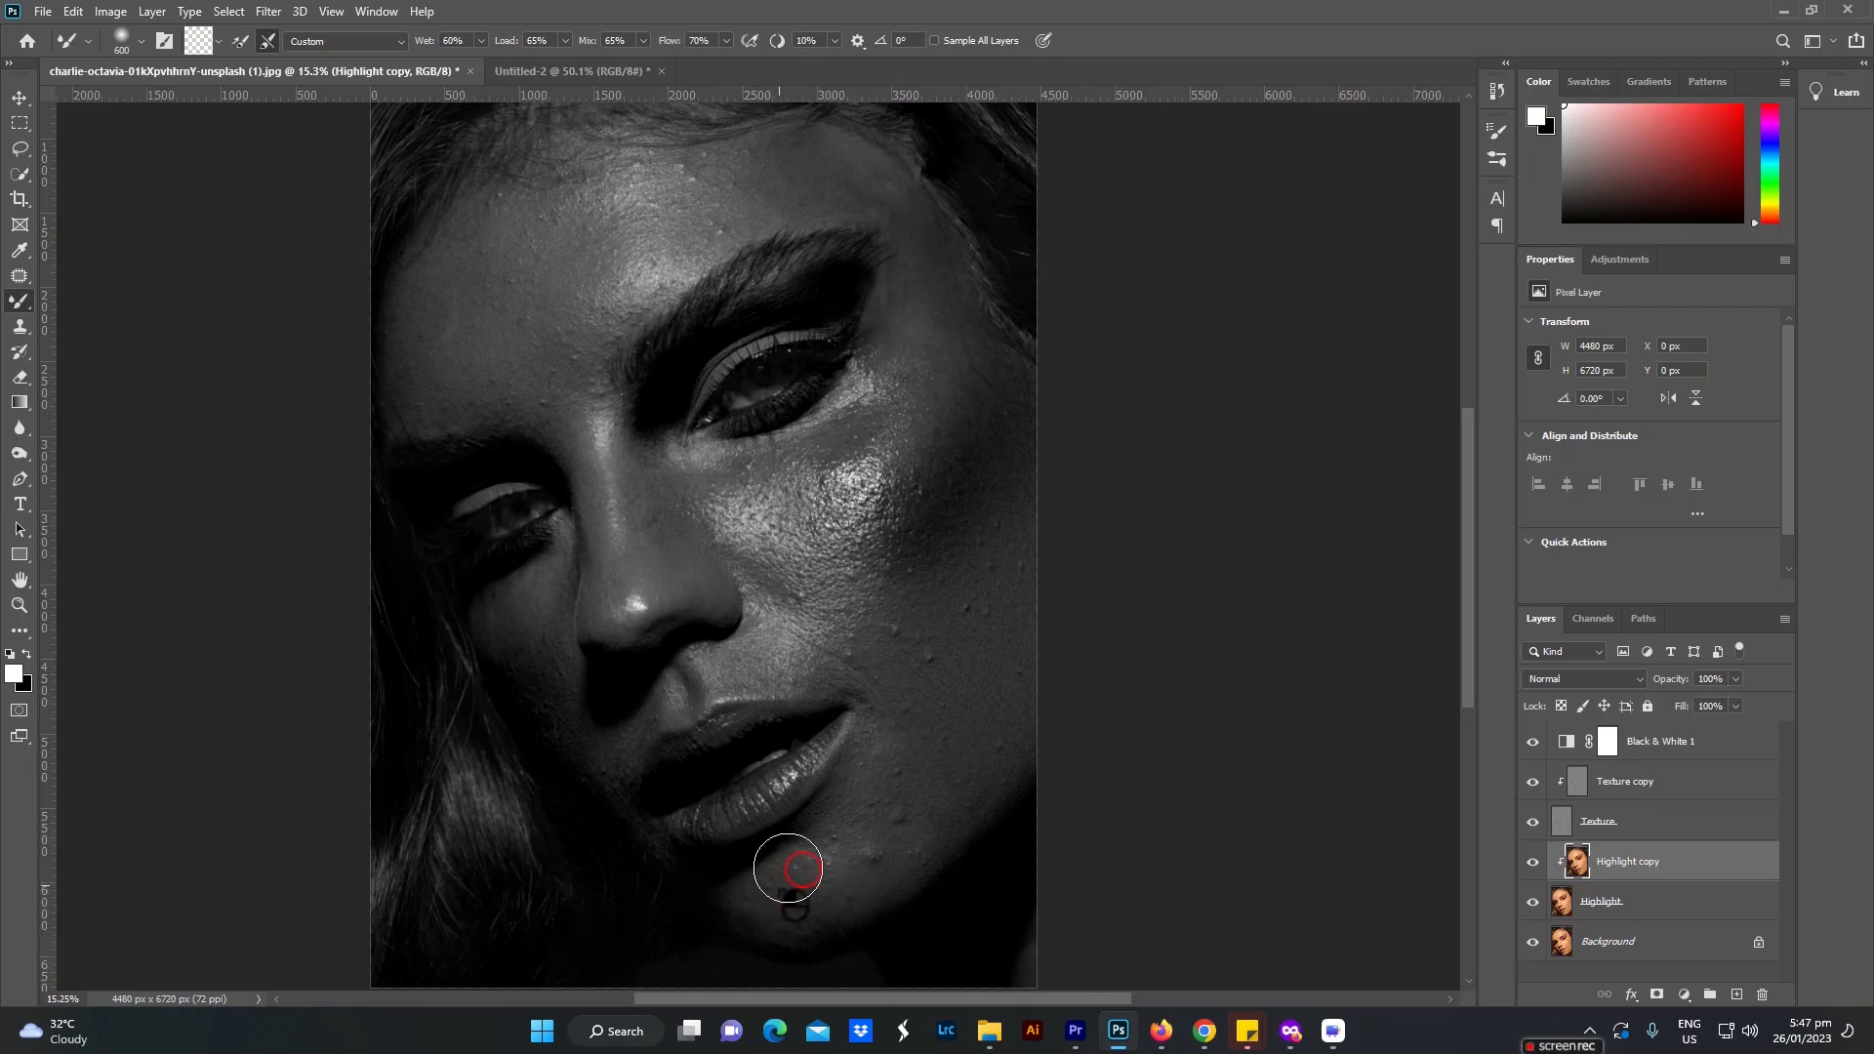
left_click_drag(792, 896, 757, 915)
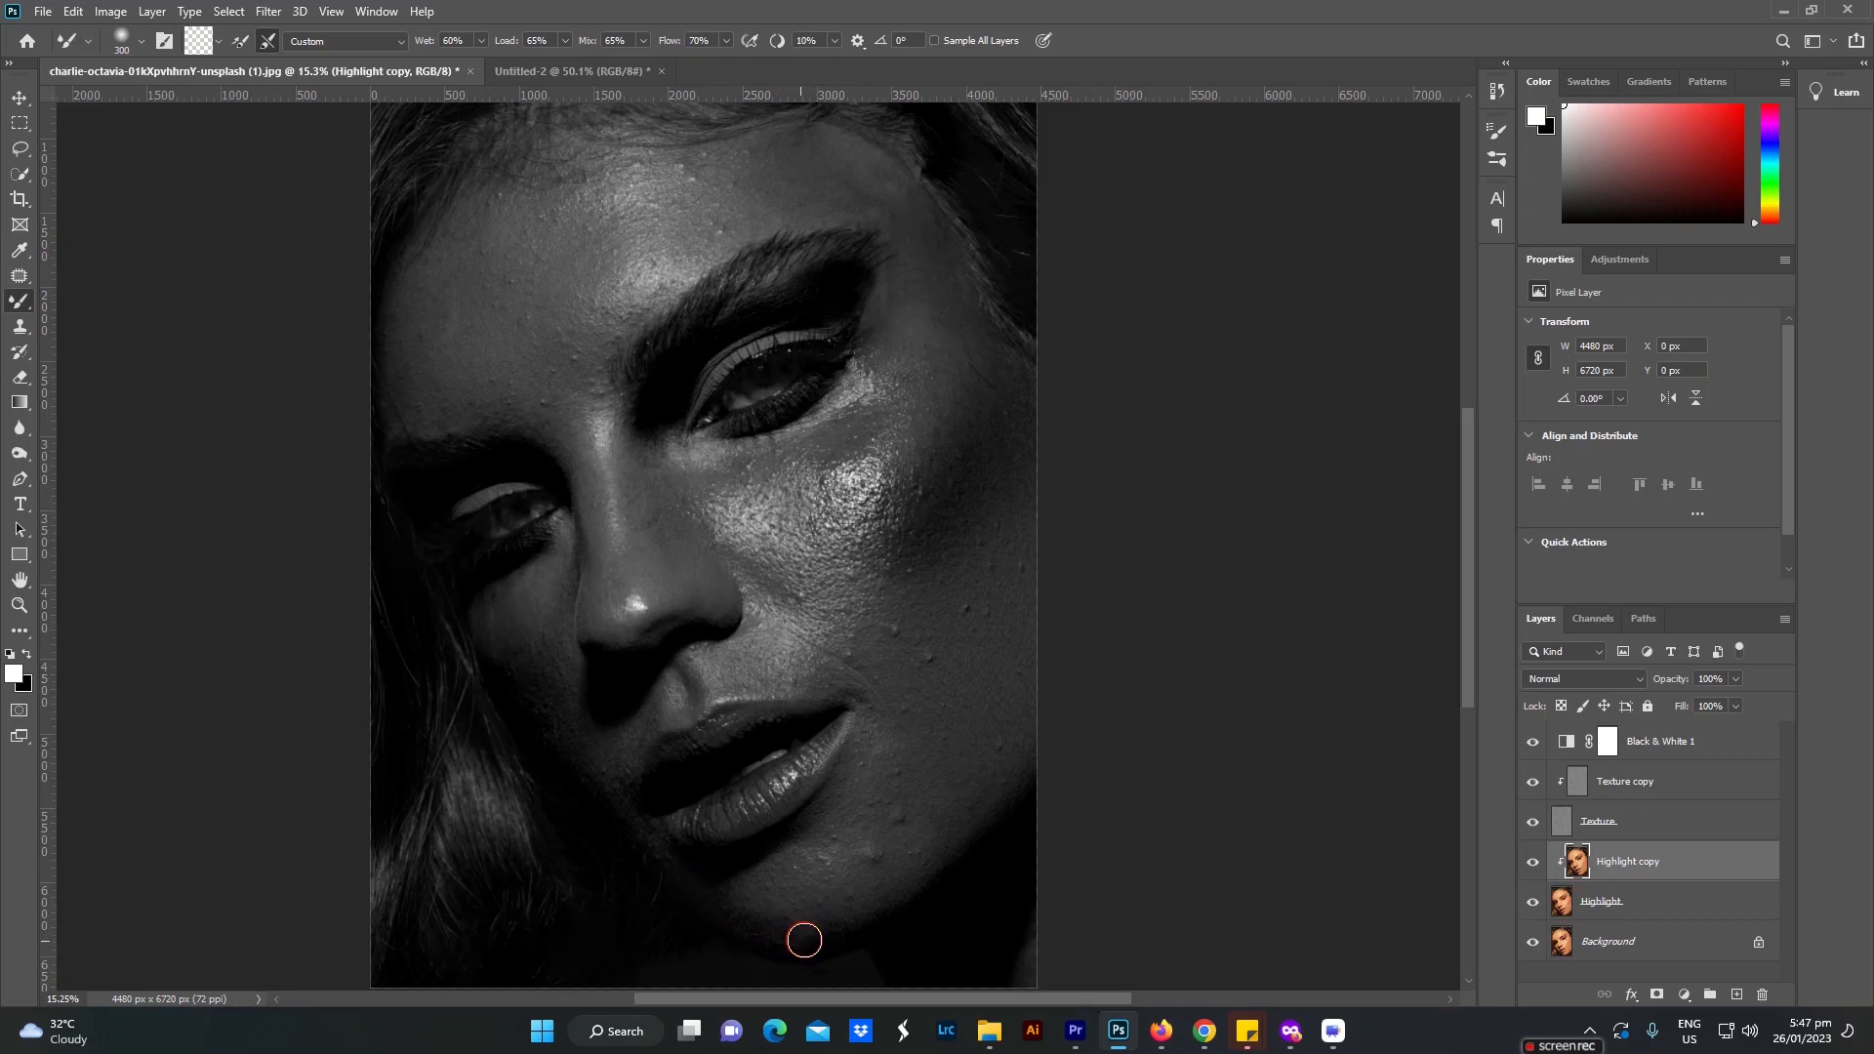
Step: Blend the skin below the lips and beside both mouth corners with the Mixer Brush at about size 500 to 600
key("bracketright")
mouse_move(935, 813)
left_mouse_down()
mouse_move(978, 783)
mouse_move(864, 782)
left_mouse_up()
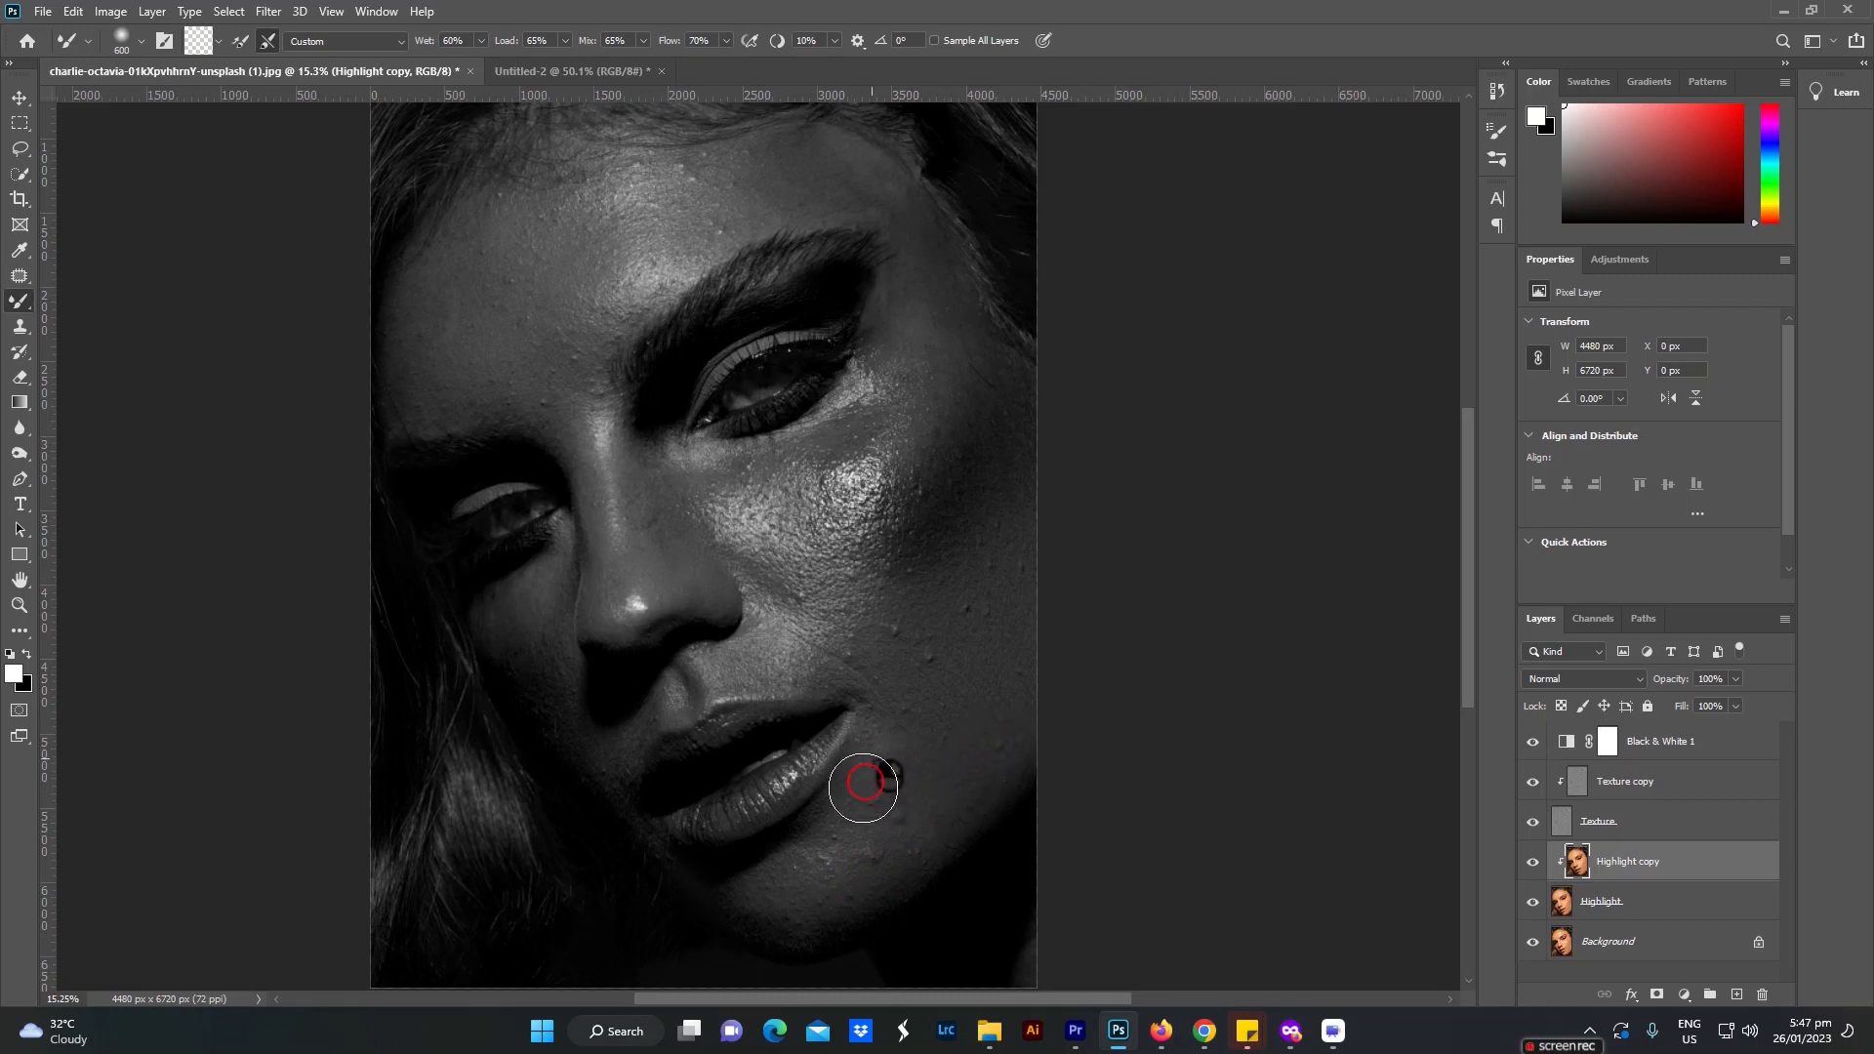
left_click_drag(853, 849, 891, 782)
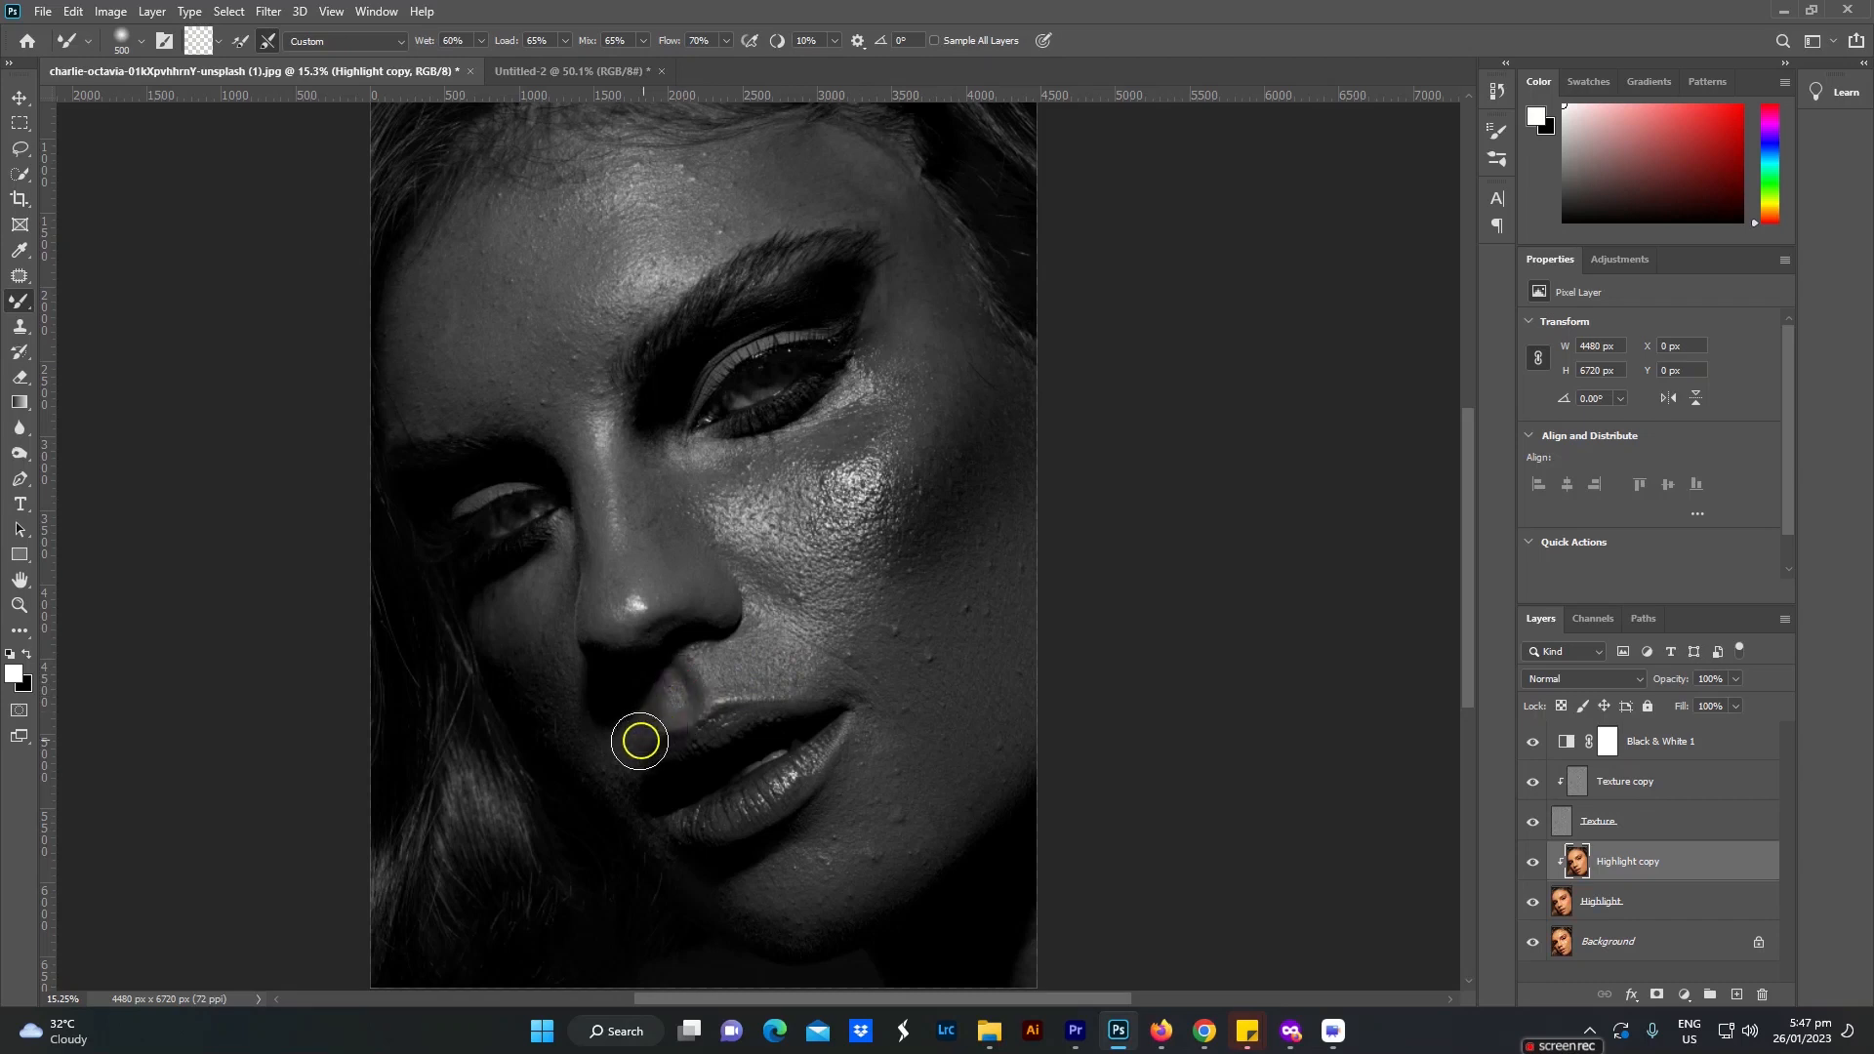
key("bracketright")
mouse_move(591, 743)
left_mouse_down()
mouse_move(619, 711)
mouse_move(612, 795)
mouse_move(548, 736)
mouse_move(489, 628)
mouse_move(543, 669)
mouse_move(543, 605)
mouse_move(577, 693)
mouse_move(629, 697)
left_mouse_up()
Step: Enlarge the Mixer Brush to 1000 and blend the shiny cheek highlight beneath the more brightly lit eye
key("bracketright")
Step: Blend the forehead from the hairline across to the temple with the Mixer Brush, starting from size 1200
key("bracketright")
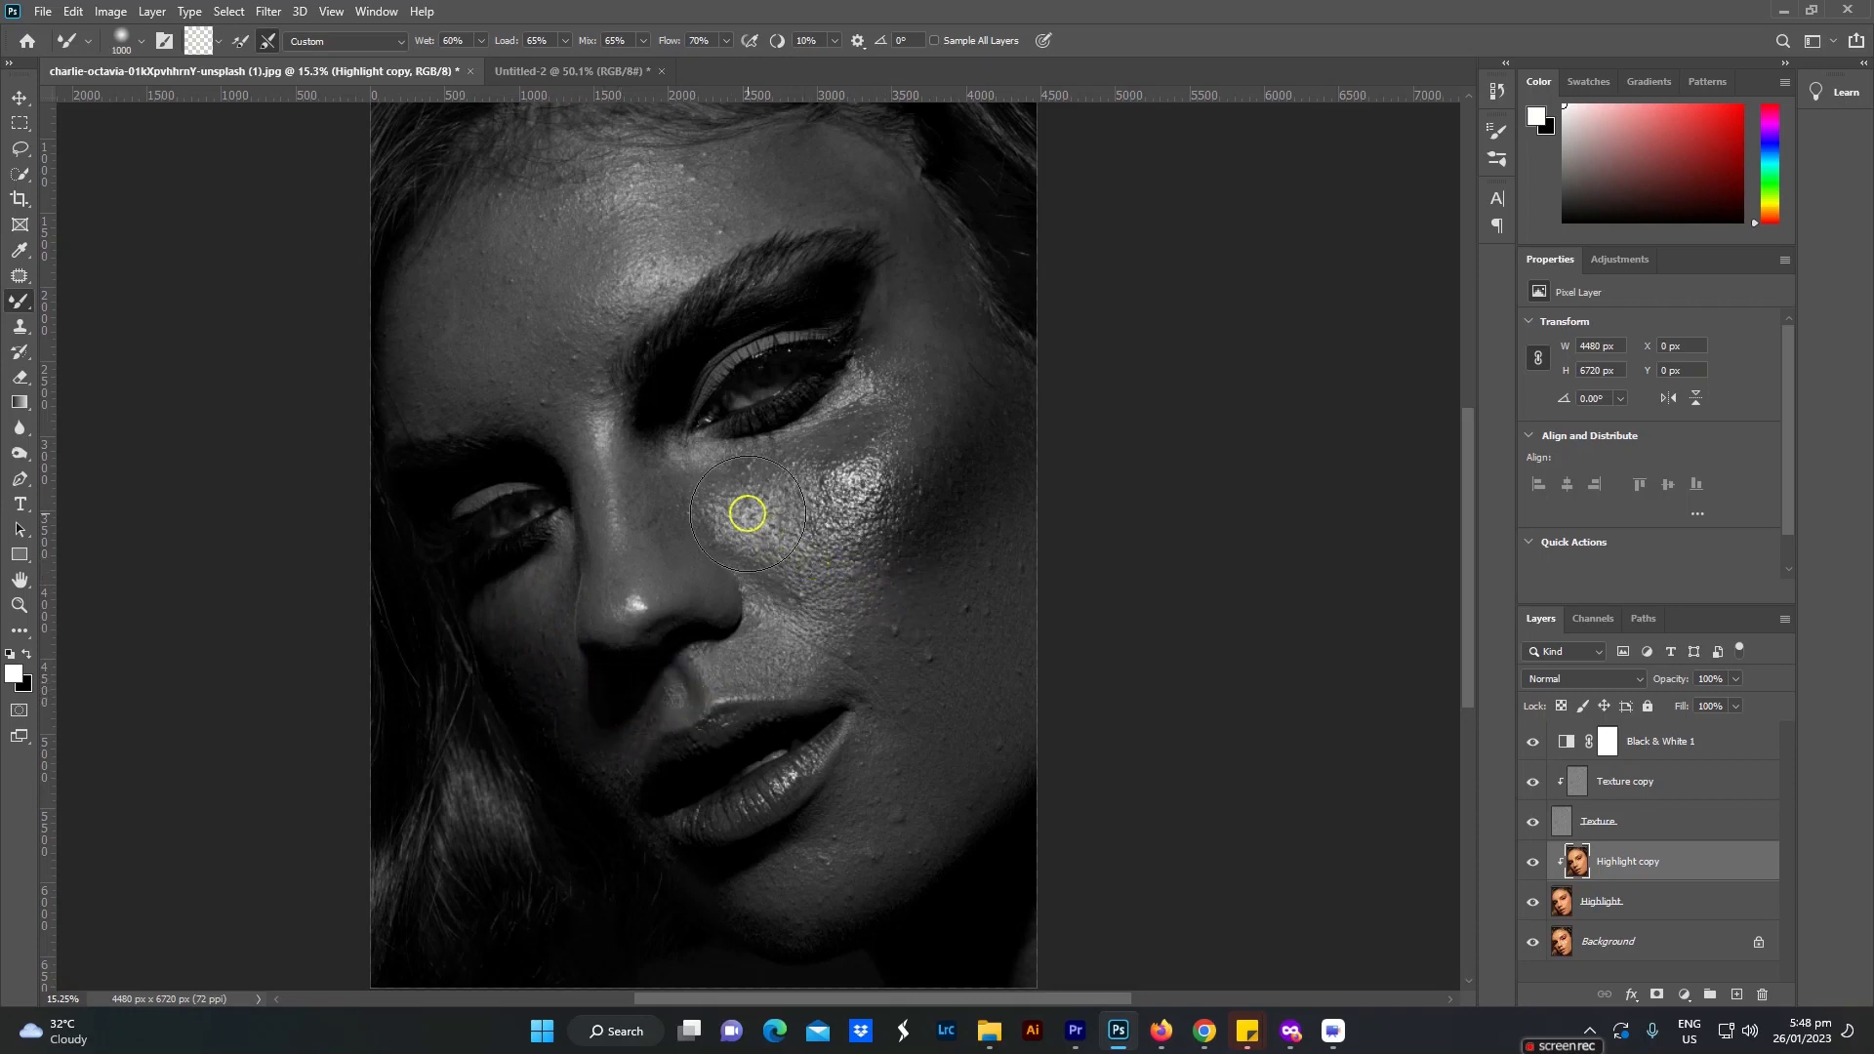
left_click_drag(735, 510, 799, 480)
mouse_move(842, 459)
left_mouse_down()
mouse_move(881, 396)
mouse_move(829, 448)
mouse_move(862, 404)
mouse_move(833, 465)
mouse_move(832, 561)
mouse_move(793, 527)
mouse_move(790, 636)
mouse_move(827, 620)
mouse_move(893, 646)
mouse_move(846, 651)
mouse_move(859, 466)
mouse_move(862, 487)
mouse_move(931, 337)
mouse_move(848, 502)
mouse_move(882, 453)
left_mouse_up()
key("bracketright")
key("bracketright")
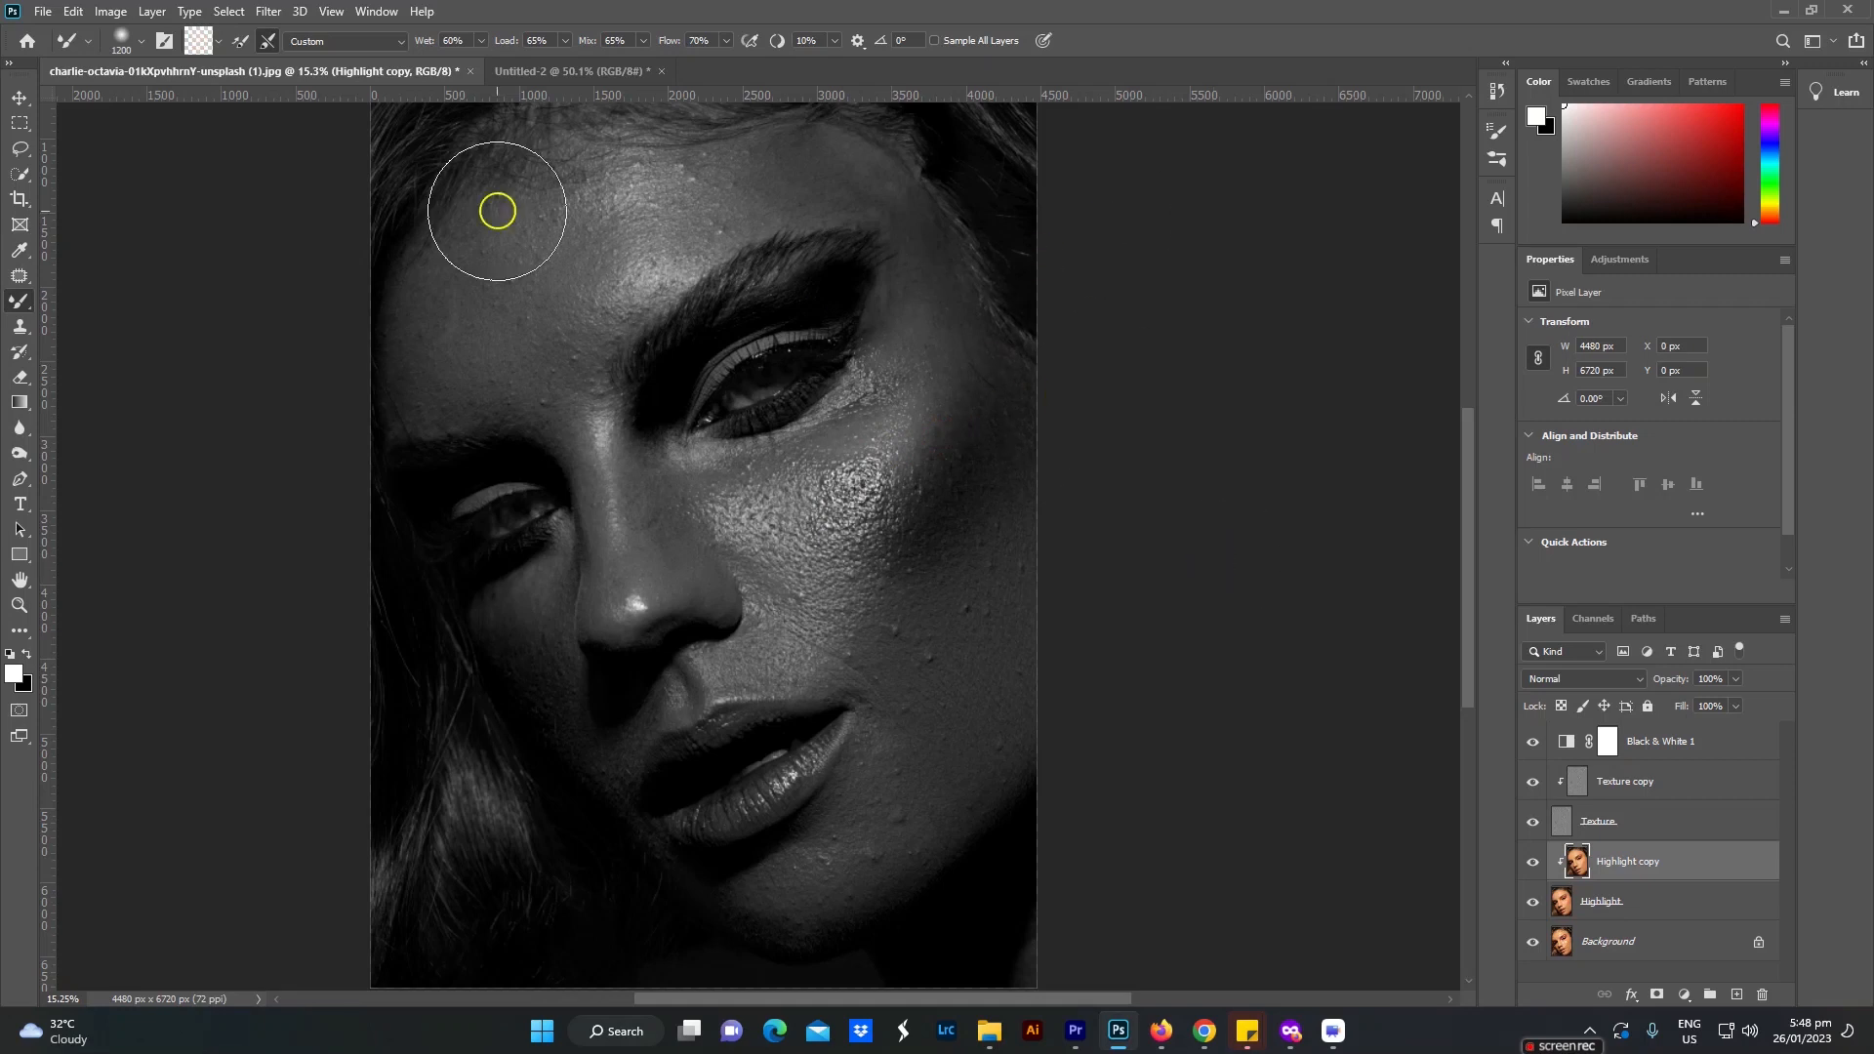
key("bracketleft")
mouse_move(457, 326)
left_mouse_down()
mouse_move(454, 272)
mouse_move(459, 316)
left_mouse_up()
left_click_drag(530, 257, 539, 348)
key("bracketright")
key("bracketright")
key("bracketright")
mouse_move(575, 200)
left_mouse_down()
mouse_move(535, 210)
mouse_move(646, 196)
mouse_move(623, 243)
mouse_move(823, 177)
mouse_move(763, 180)
mouse_move(862, 178)
mouse_move(924, 242)
mouse_move(986, 351)
left_mouse_up()
Step: Reduce the Mixer Brush size and blend the bright central forehead area above the eyebrows
key("bracketleft")
key("bracketleft")
Step: Blend the highlights and shadows along the nose bridge and its side with a smaller Mixer Brush
key("bracketleft")
key("bracketleft")
Step: Shrink the Mixer Brush and blend the tones along the brow bone between the more brightly lit eye and its eyebrow
key("bracketleft")
key("bracketleft")
key("bracketleft")
key("bracketright")
key("bracketright")
key("bracketright")
mouse_move(683, 279)
left_mouse_down()
mouse_move(704, 225)
mouse_move(660, 243)
left_mouse_up()
left_click_drag(599, 310, 604, 275)
key("bracketleft")
key("bracketleft")
key("bracketleft")
key("bracketleft")
mouse_move(592, 437)
left_mouse_down()
mouse_move(605, 492)
mouse_move(611, 614)
left_mouse_up()
key("bracketright")
mouse_move(643, 487)
left_mouse_down()
mouse_move(644, 457)
mouse_move(683, 583)
mouse_move(627, 591)
mouse_move(607, 468)
mouse_move(619, 513)
left_mouse_up()
key("bracketleft")
key("bracketleft")
key("bracketleft")
key("bracketright")
mouse_move(660, 420)
left_mouse_down()
mouse_move(670, 376)
mouse_move(790, 289)
mouse_move(849, 297)
left_mouse_up()
Step: Enlarge the Mixer Brush to 900 and blend the neck area below the jaw
key("bracketright")
key("bracketright")
key("bracketright")
key("bracketright")
key("bracketright")
mouse_move(973, 922)
left_mouse_down()
mouse_move(1008, 911)
mouse_move(1004, 953)
mouse_move(931, 981)
left_mouse_up()
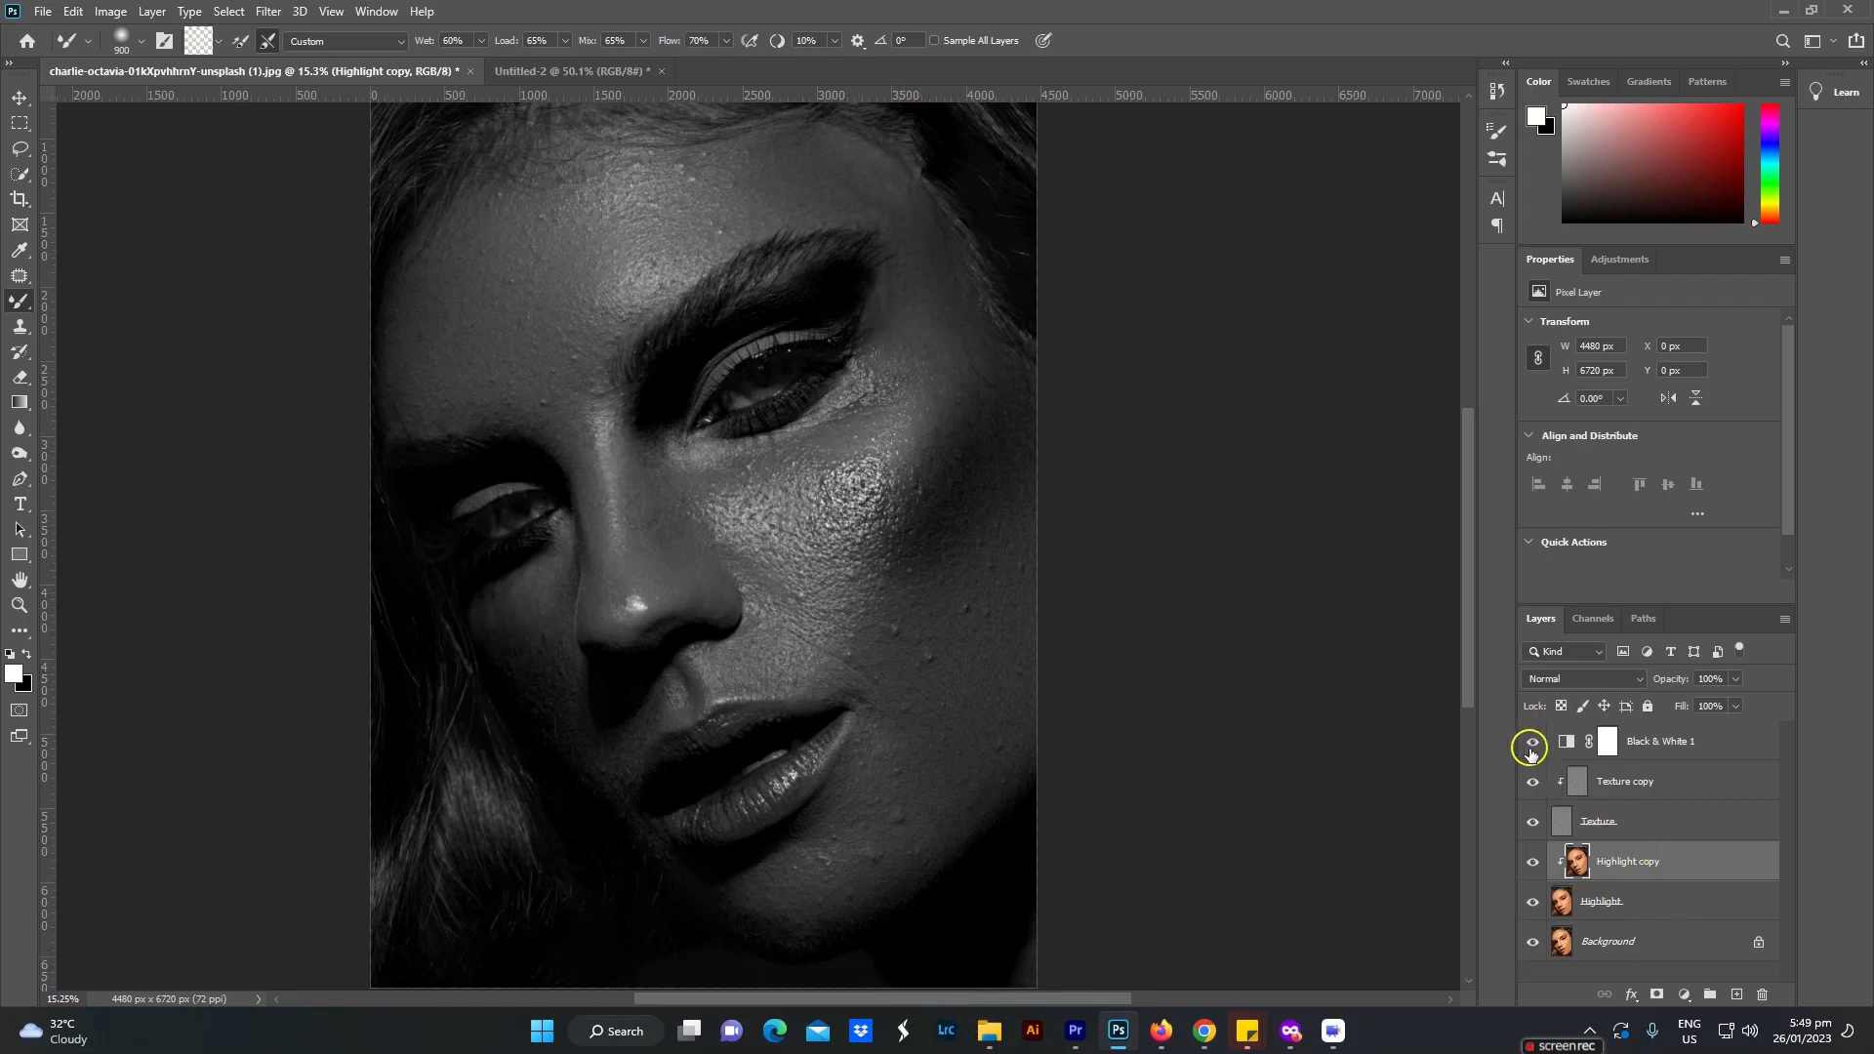
Step: Hide the Black & White adjustment layer and group the layers from Texture copy down to Highlight
left_click(1533, 749)
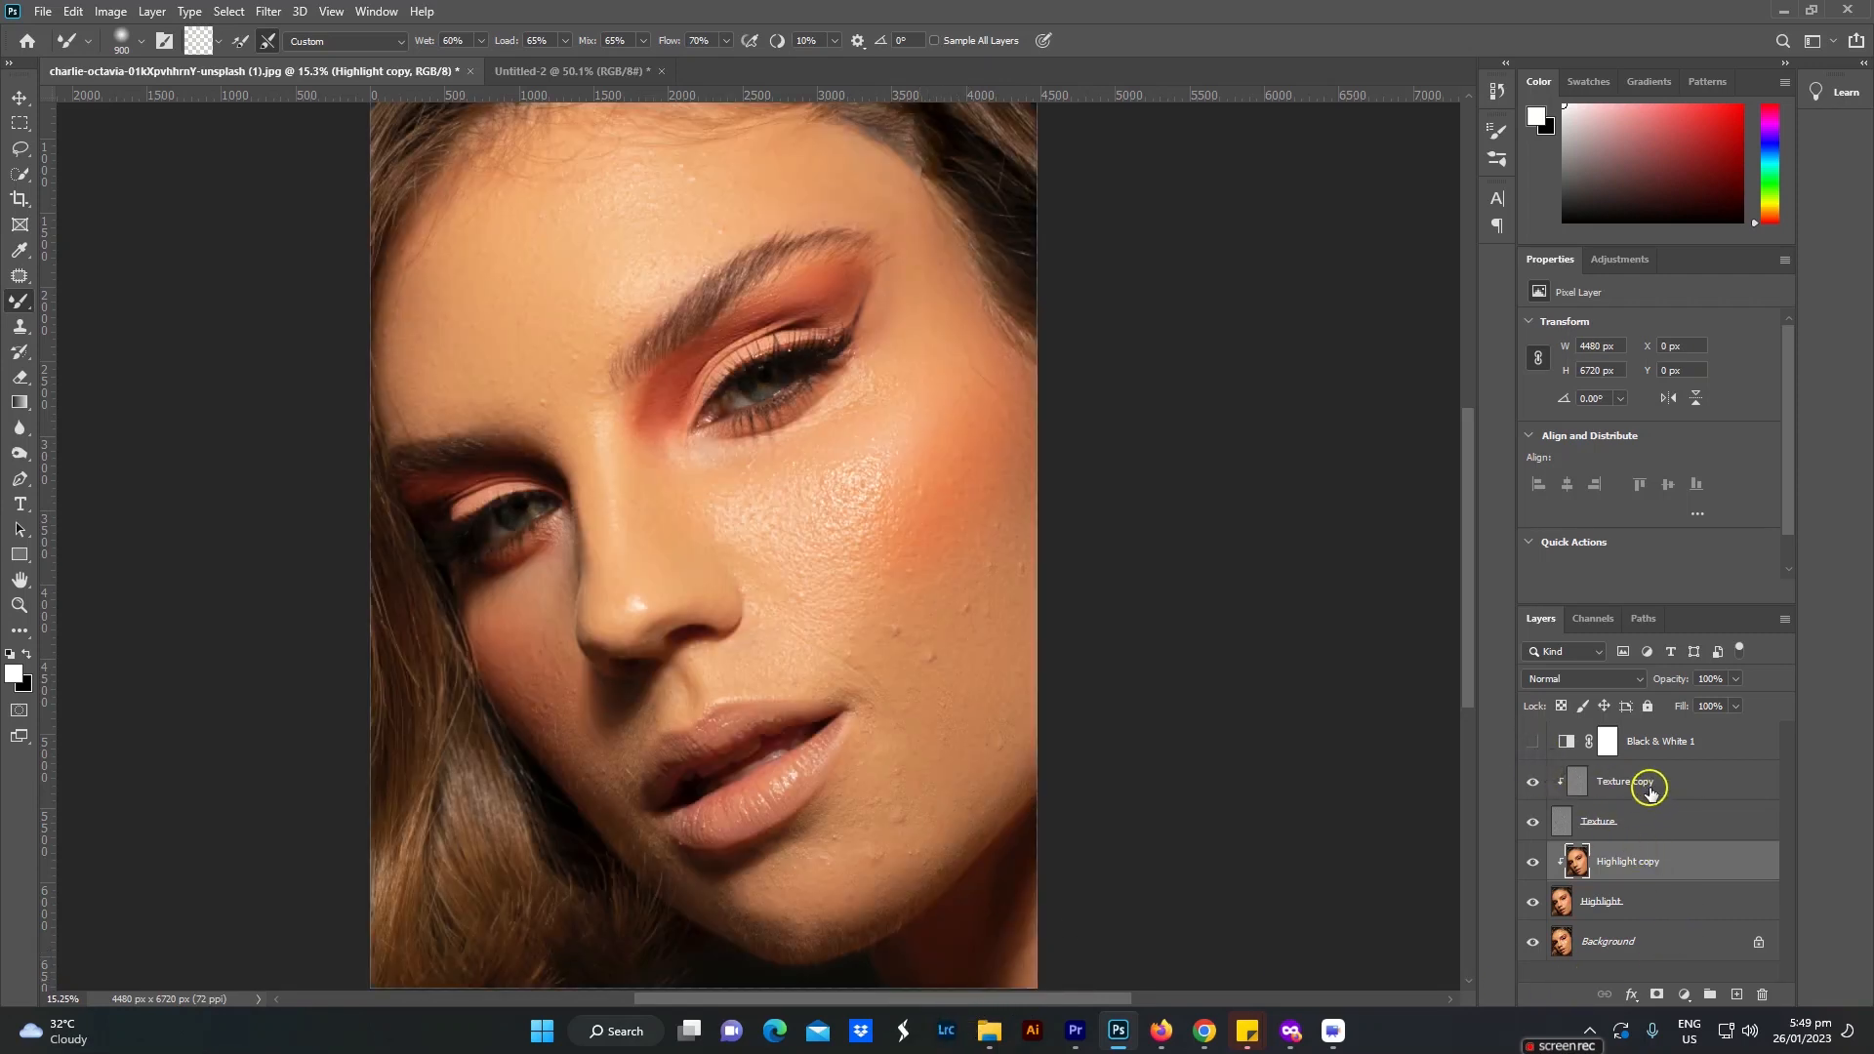
left_click(1649, 787)
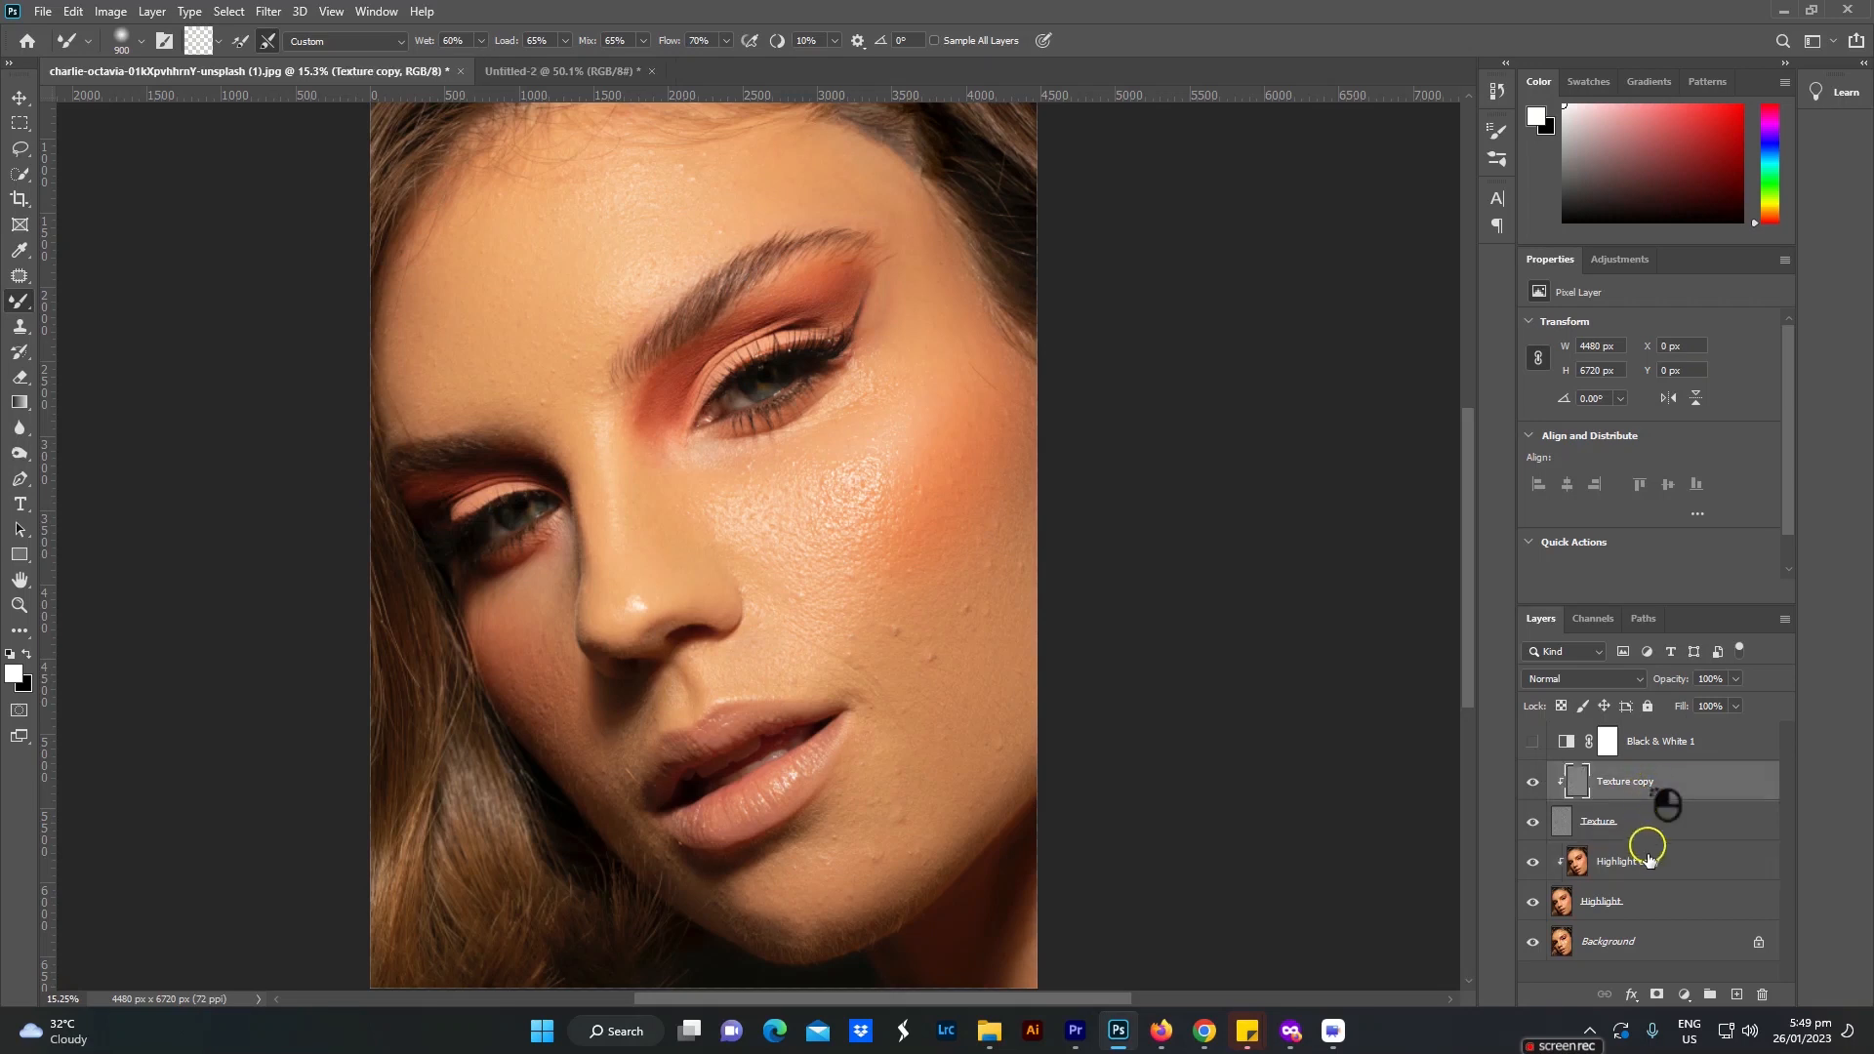
left_click(1645, 906, "shift")
key("ctrl+g")
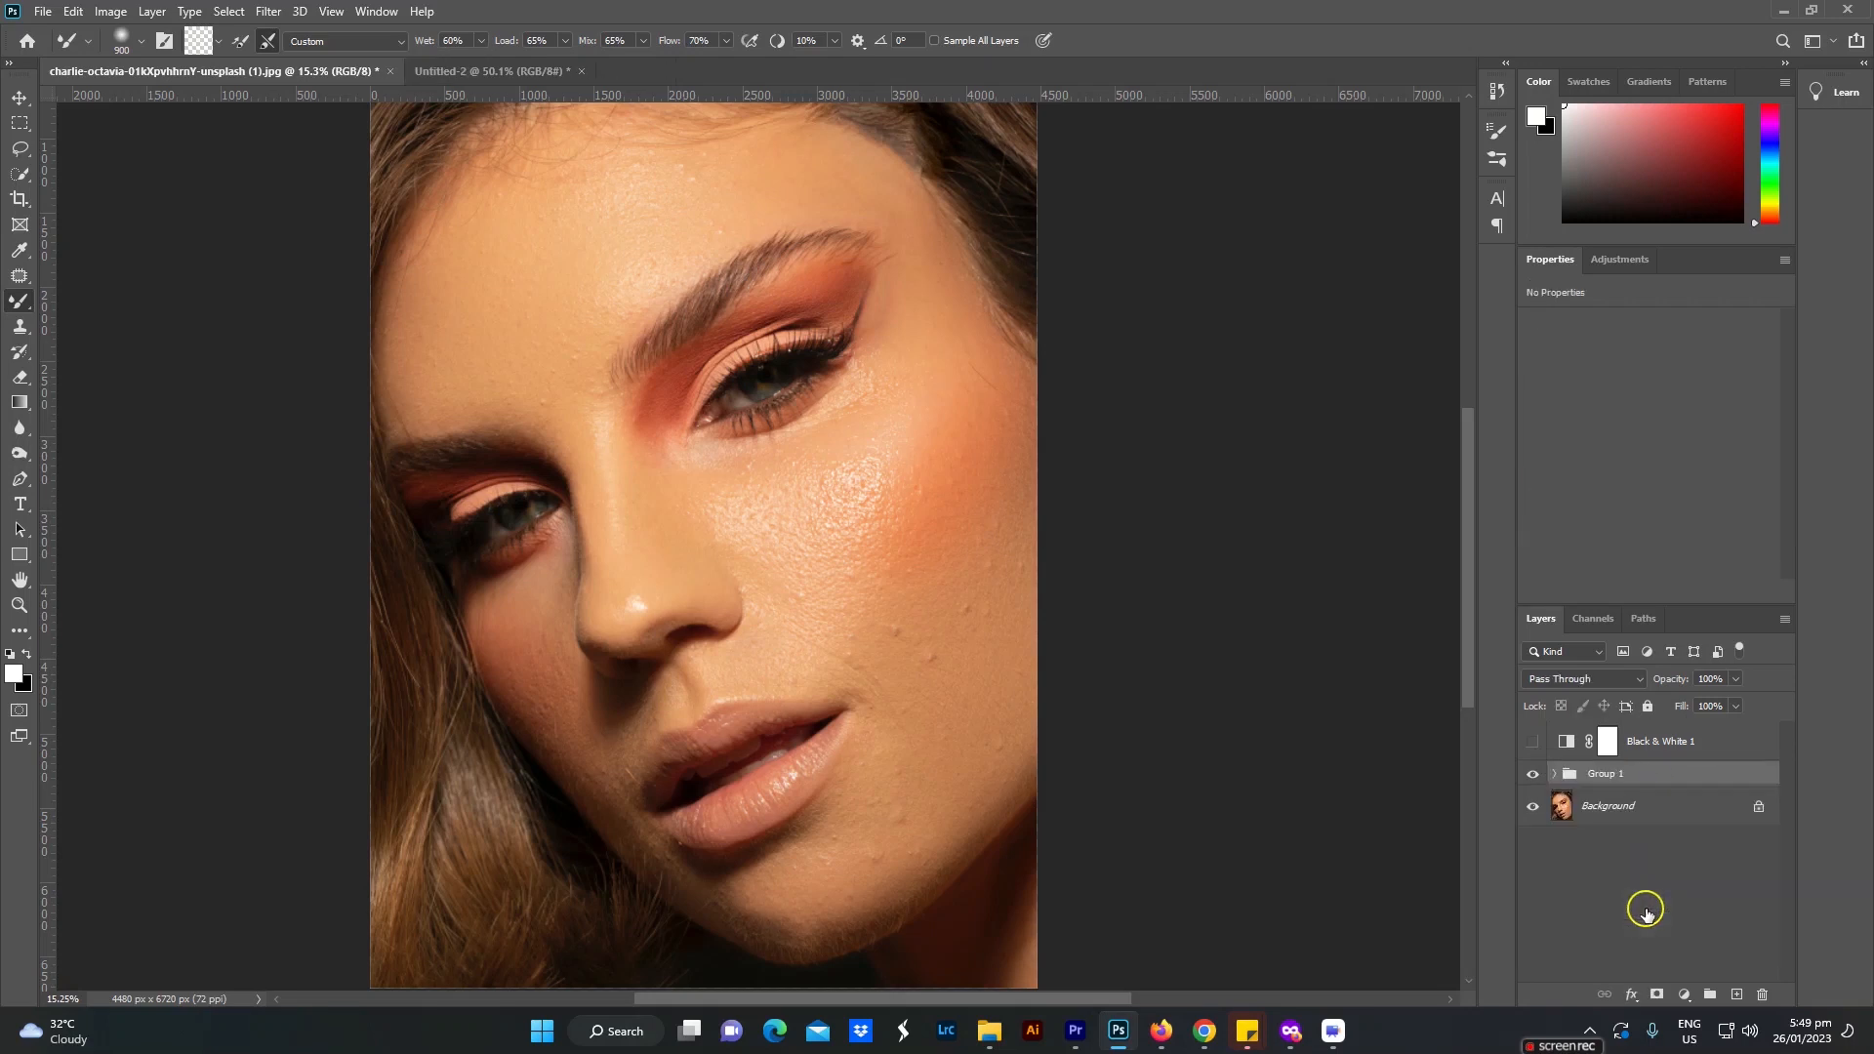
Step: Toggle the visibility of Group 1 to compare the portrait before and after the tone blending
left_click(1531, 778)
left_click(1531, 777)
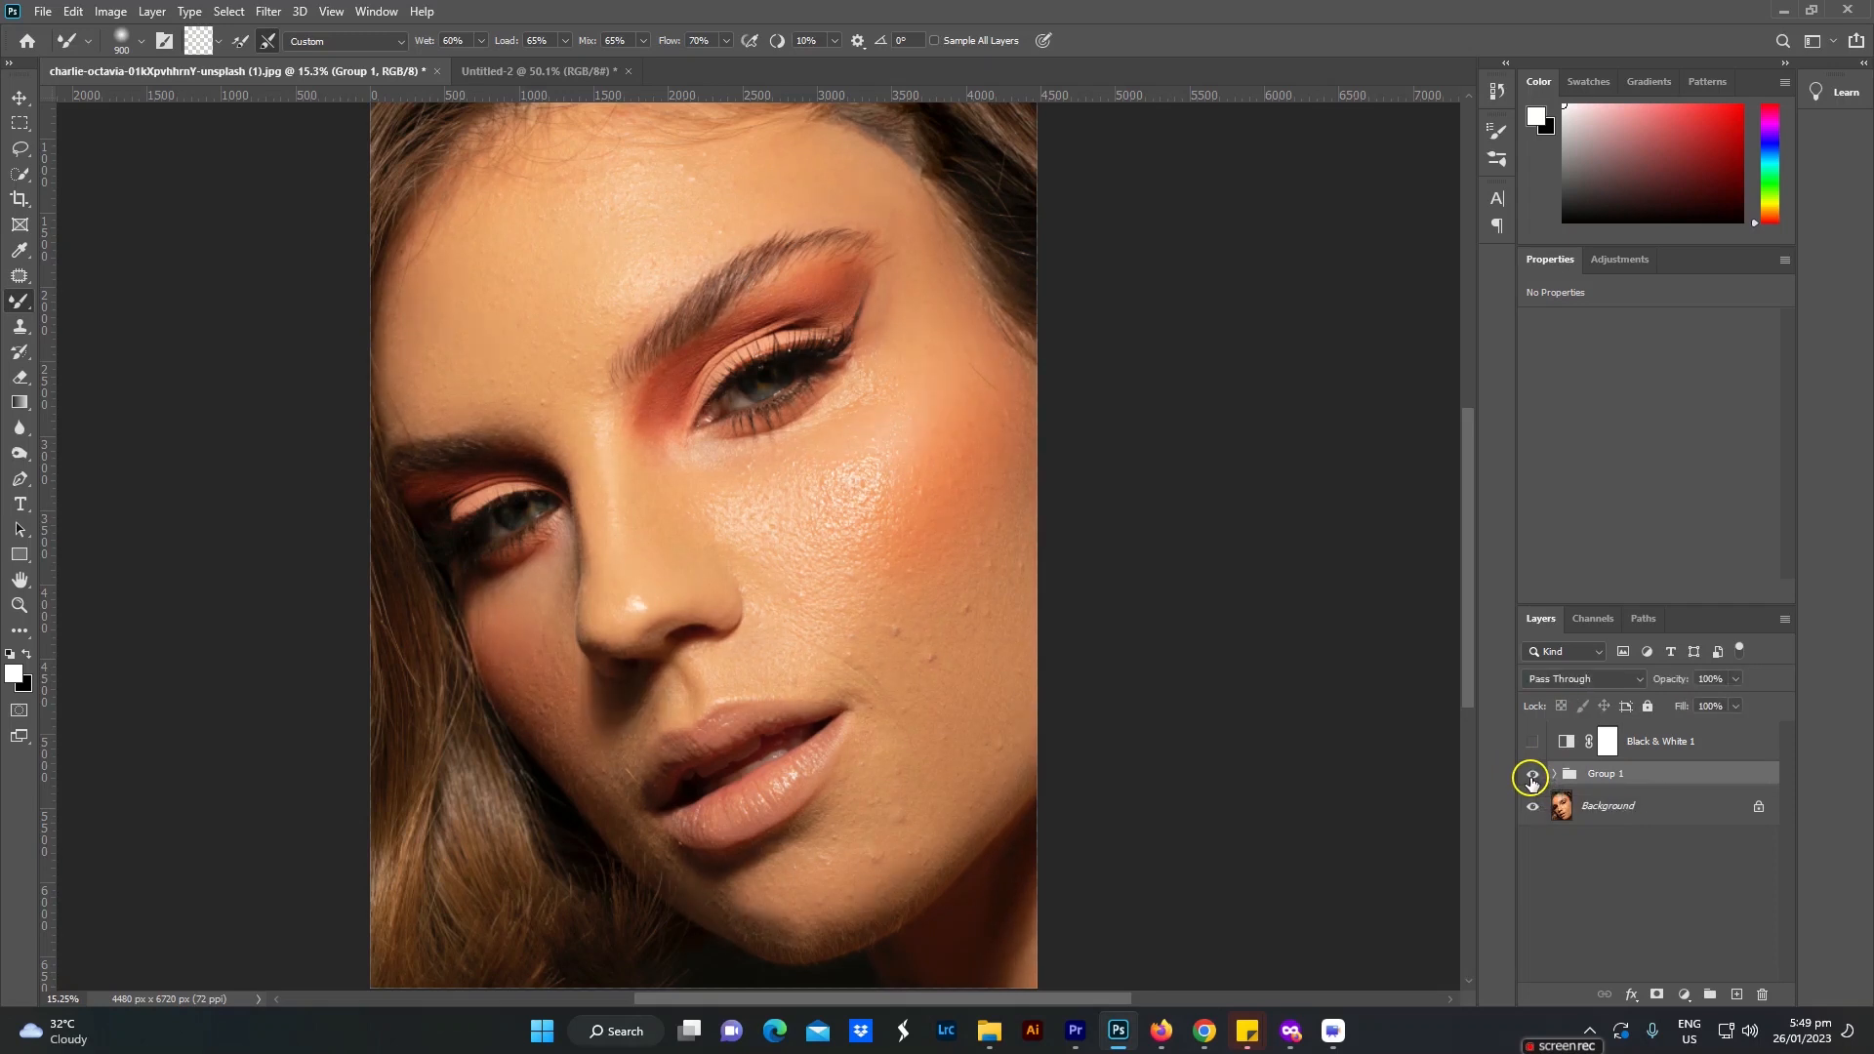
left_click(1531, 777)
left_click(1531, 778)
Step: Expand Group 1, reduce the Mixer Brush to 500 and blend the chin, jawline and upper-lip tones on the Highlight copy layer
left_click(1554, 774)
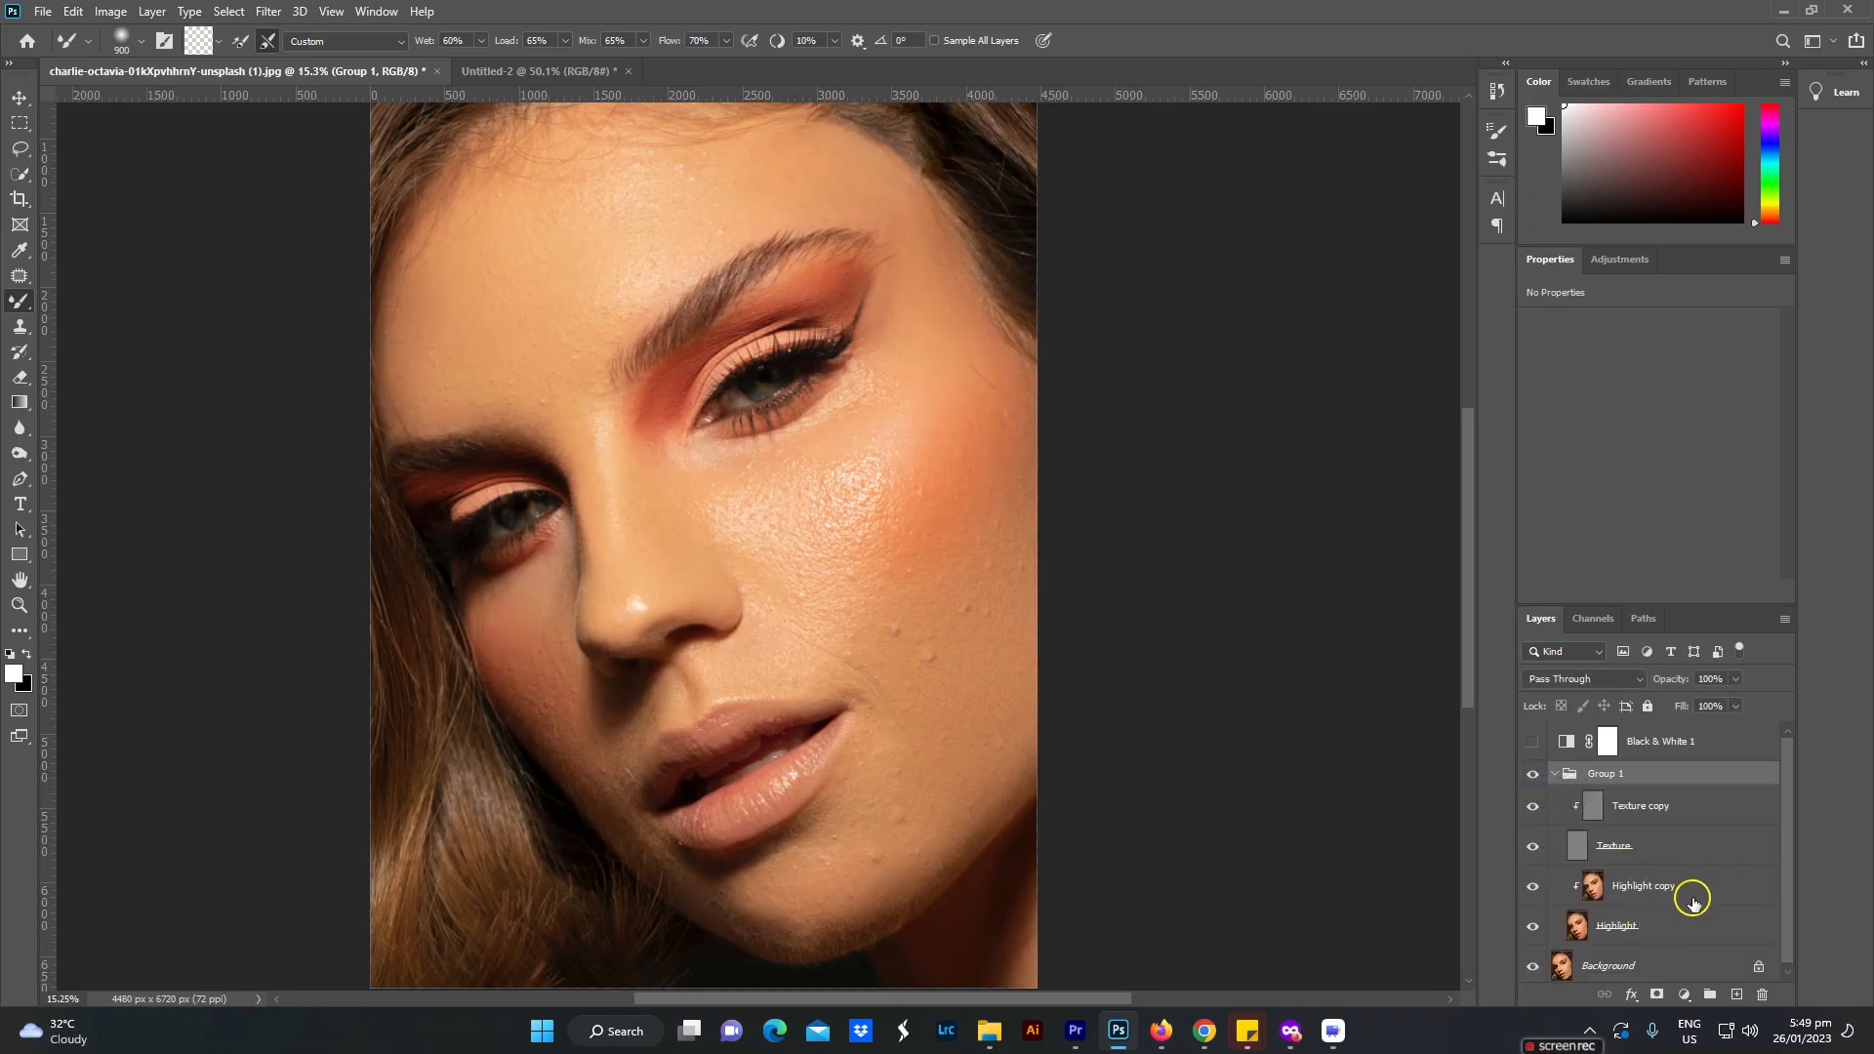
left_click(1647, 899)
key("bracketleft")
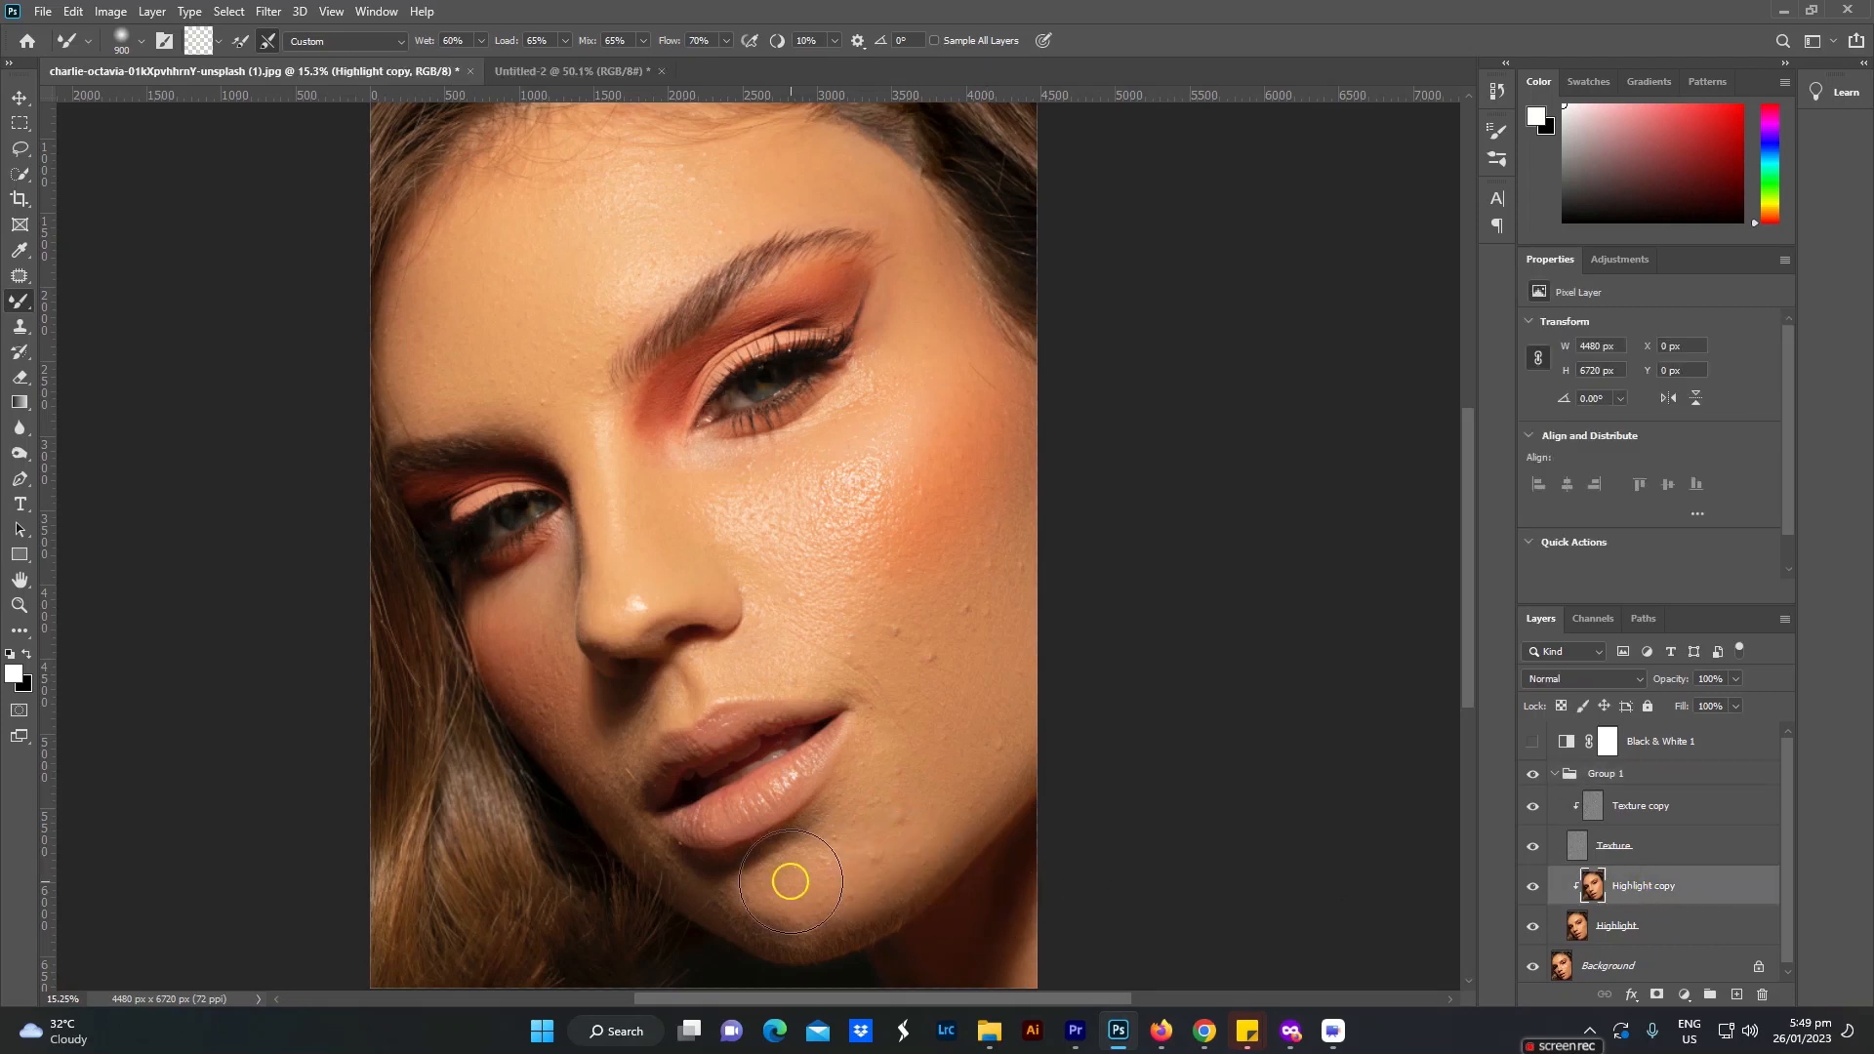
key("bracketleft")
key("bracketleft")
key("bracketleft")
mouse_move(744, 904)
left_mouse_down()
mouse_move(782, 917)
mouse_move(730, 903)
mouse_move(795, 928)
mouse_move(728, 899)
left_mouse_up()
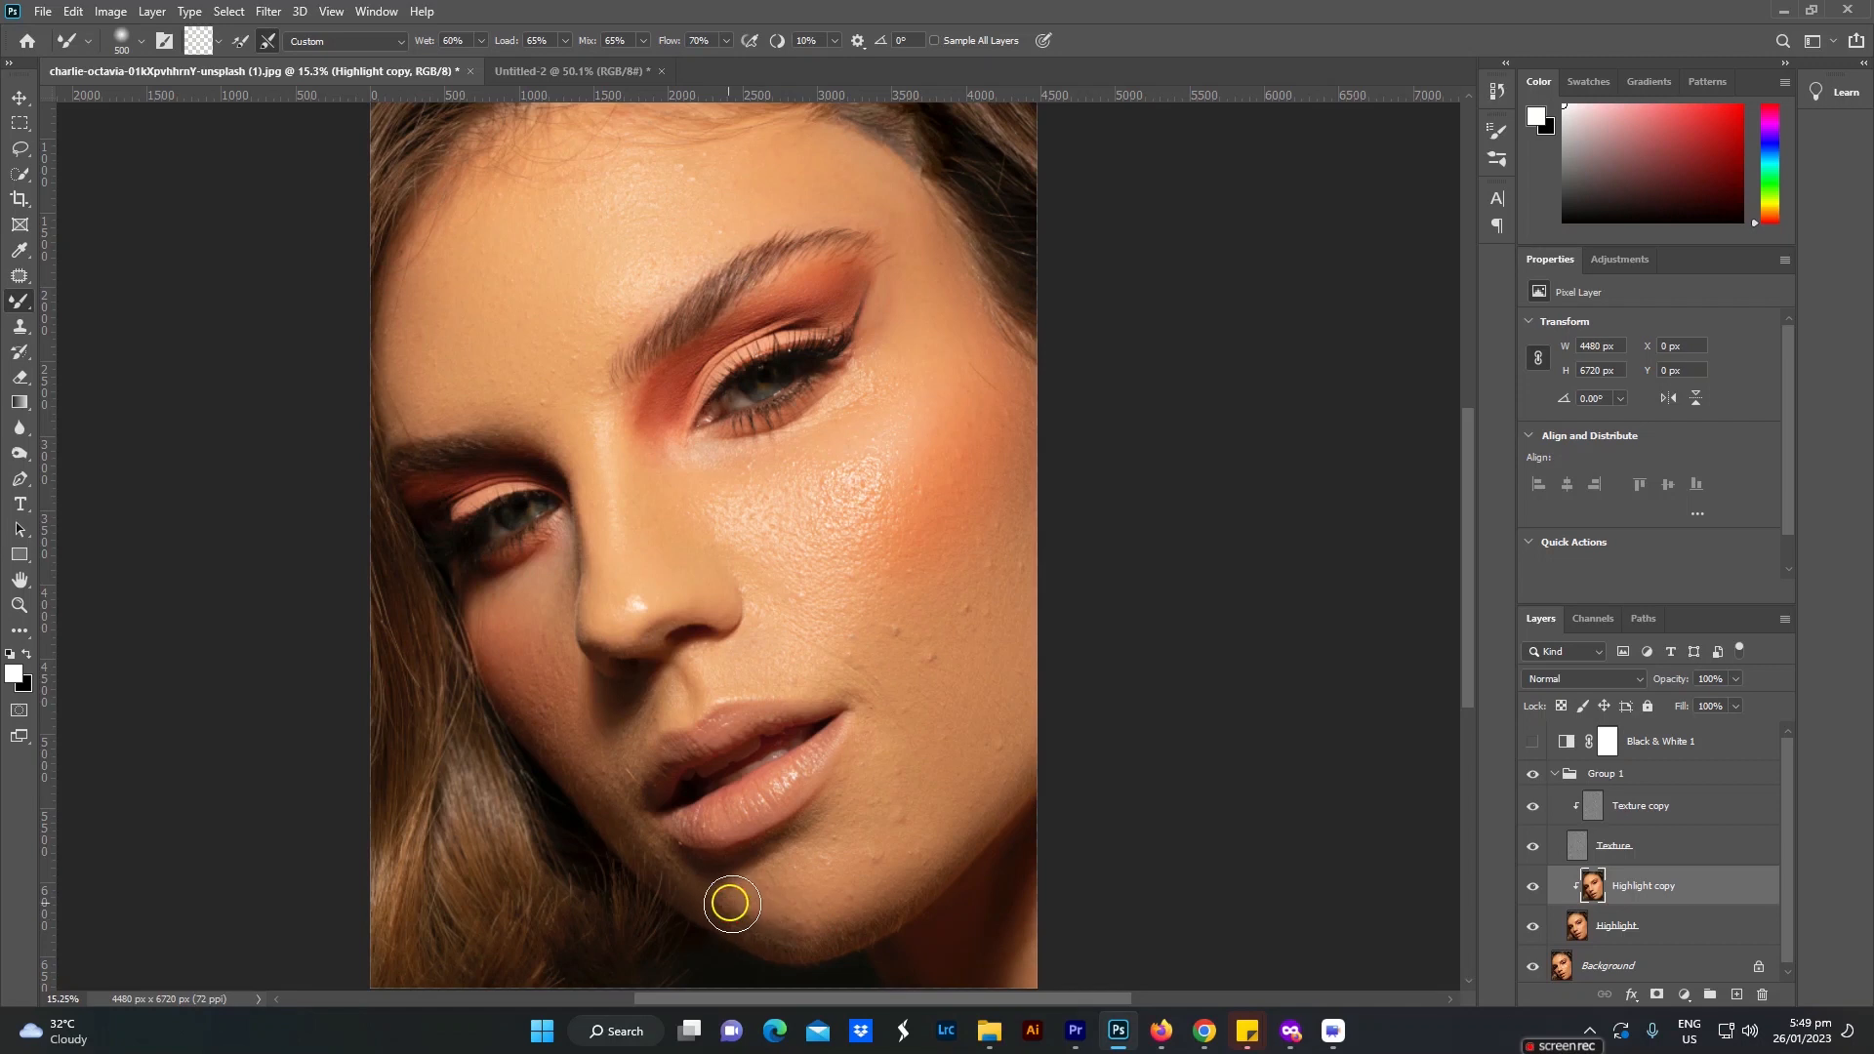
mouse_move(825, 933)
left_mouse_down()
mouse_move(865, 912)
mouse_move(824, 912)
mouse_move(941, 858)
left_mouse_up()
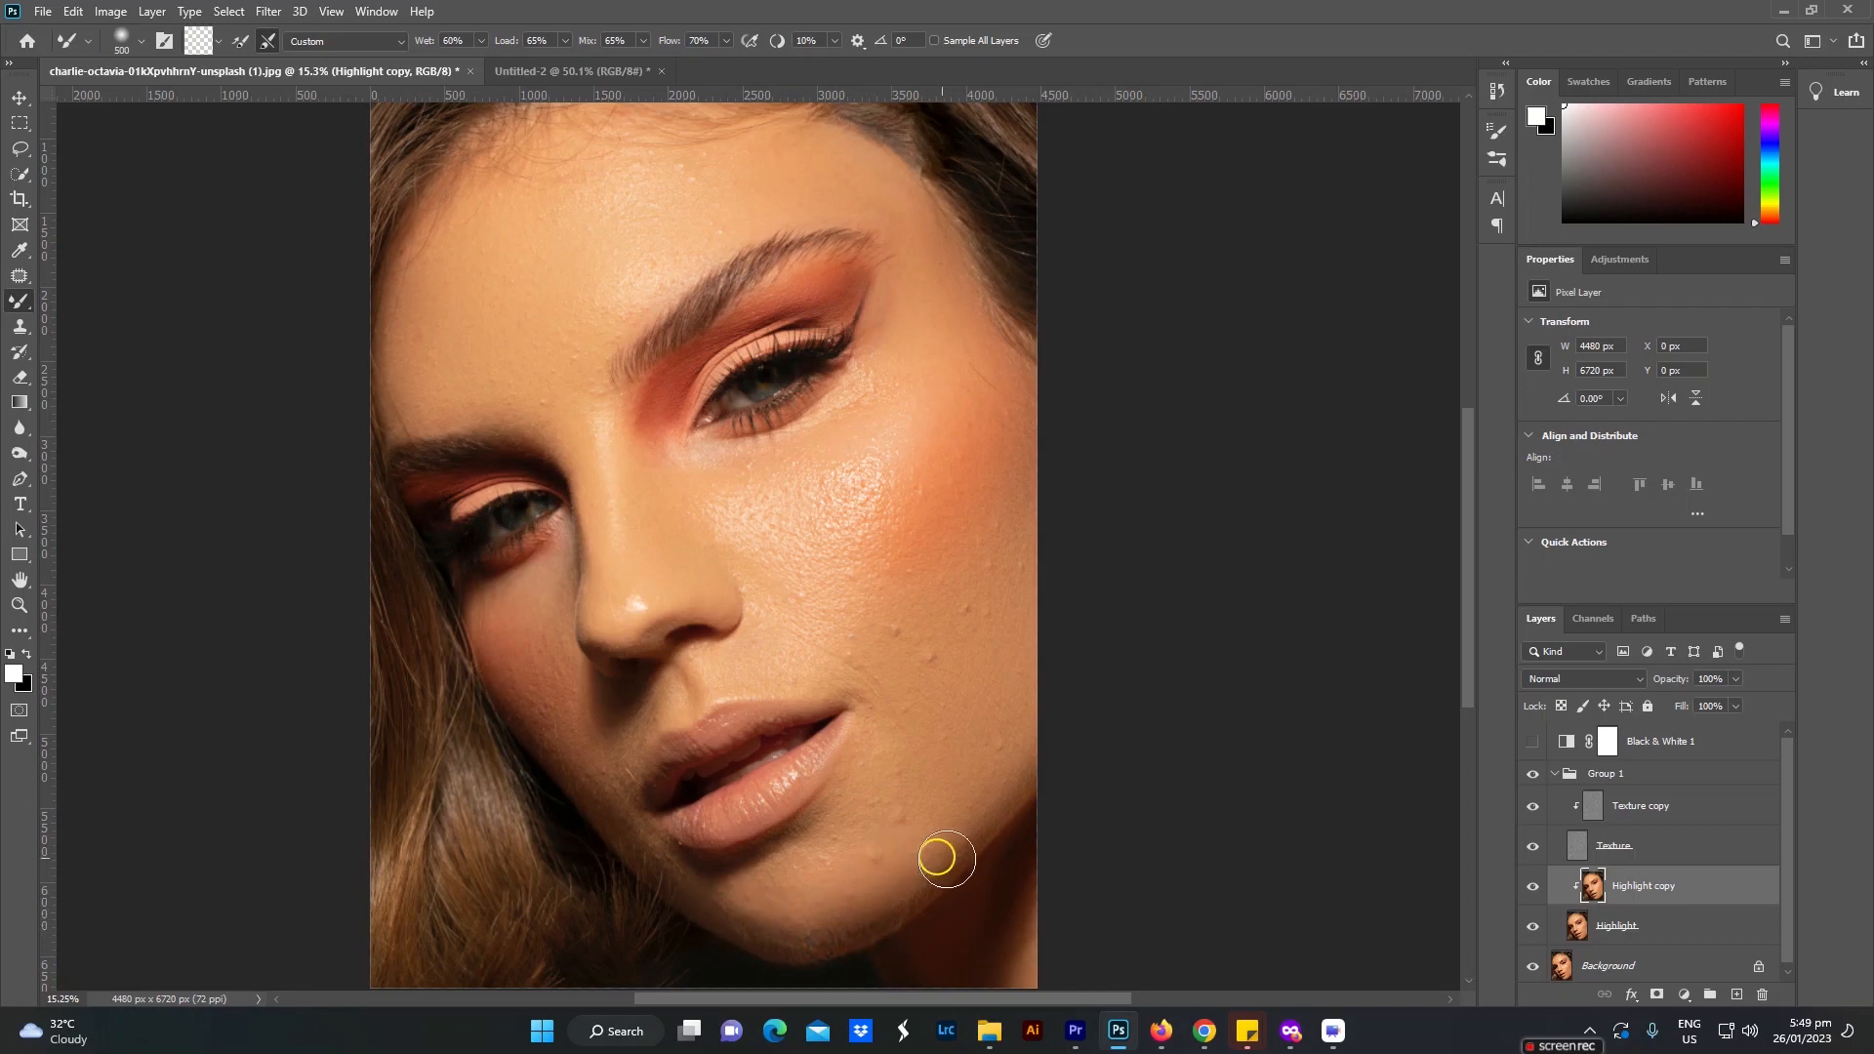
mouse_move(790, 911)
left_mouse_down()
mouse_move(739, 902)
mouse_move(786, 917)
mouse_move(725, 891)
mouse_move(779, 933)
mouse_move(833, 923)
mouse_move(652, 844)
mouse_move(585, 761)
mouse_move(608, 721)
mouse_move(594, 743)
mouse_move(624, 755)
mouse_move(646, 723)
mouse_move(815, 674)
mouse_move(836, 692)
mouse_move(666, 720)
left_mouse_up()
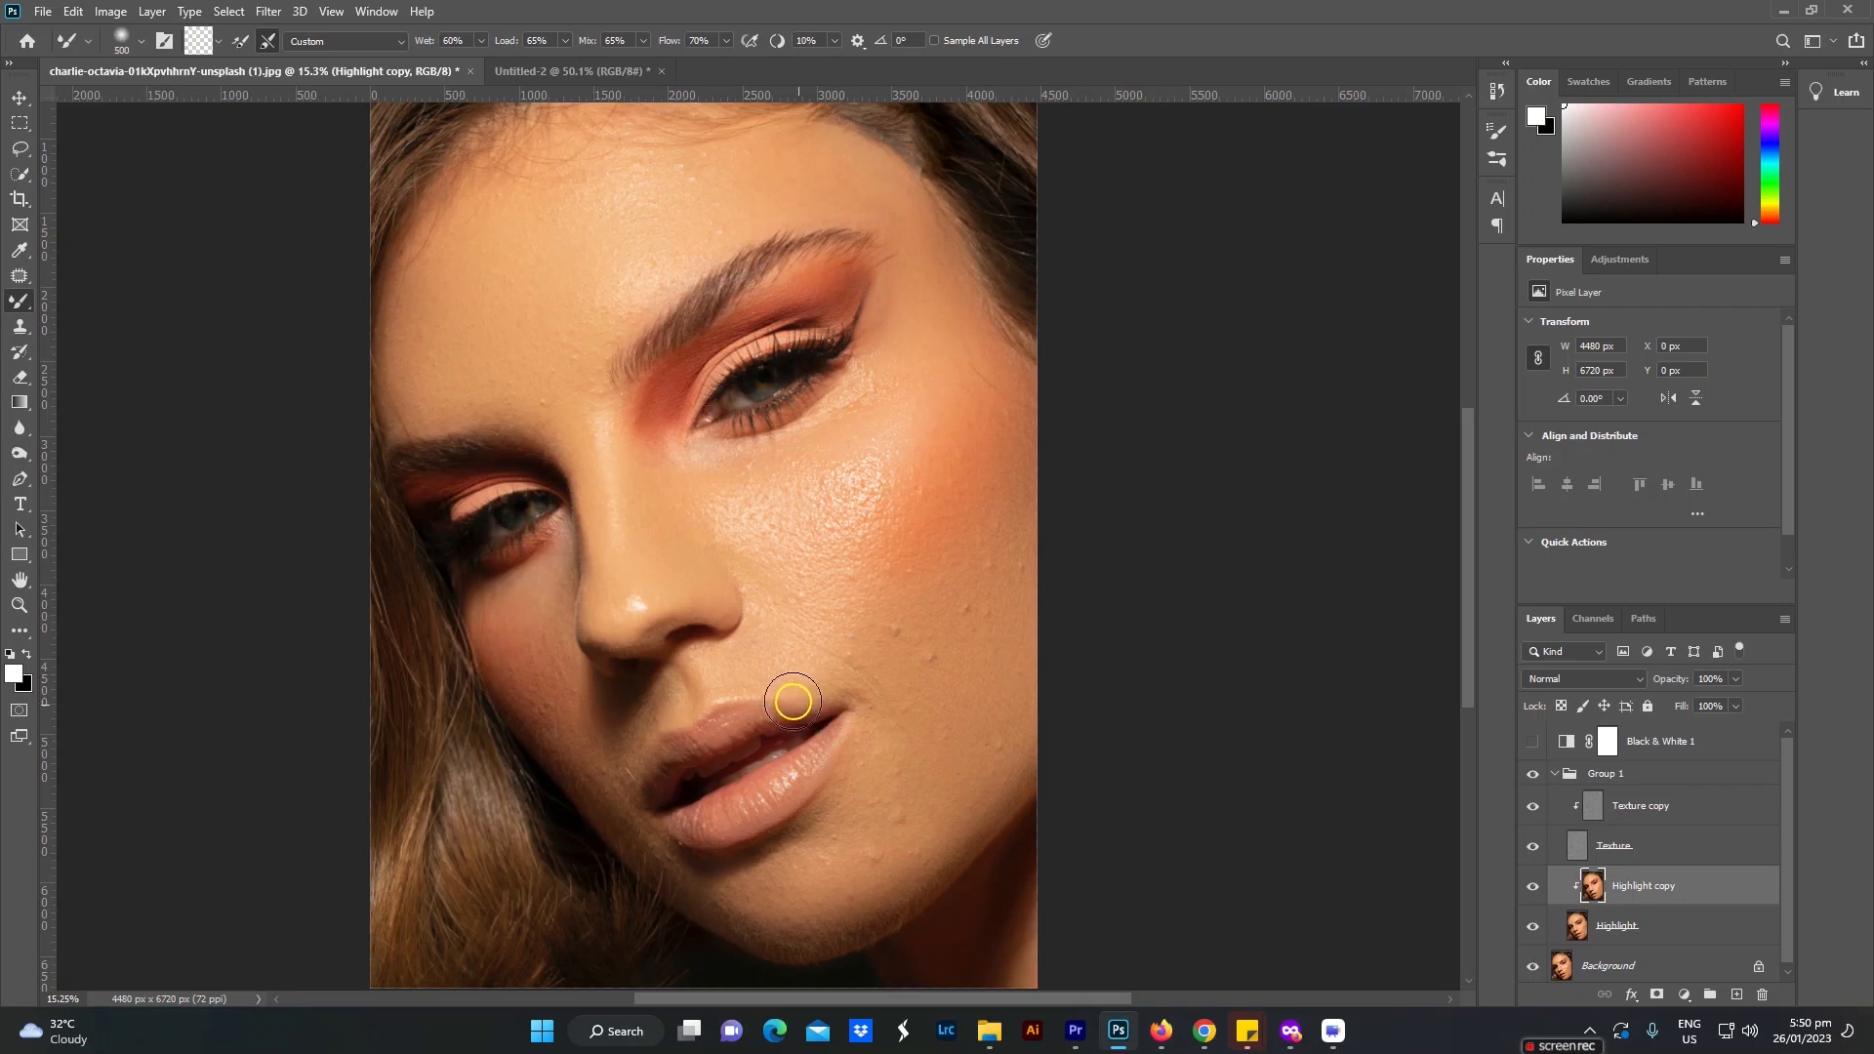
Step: Make the Texture copy layer active and switch to the Clone Stamp tool, framing the blemished cheek
left_click(1641, 812)
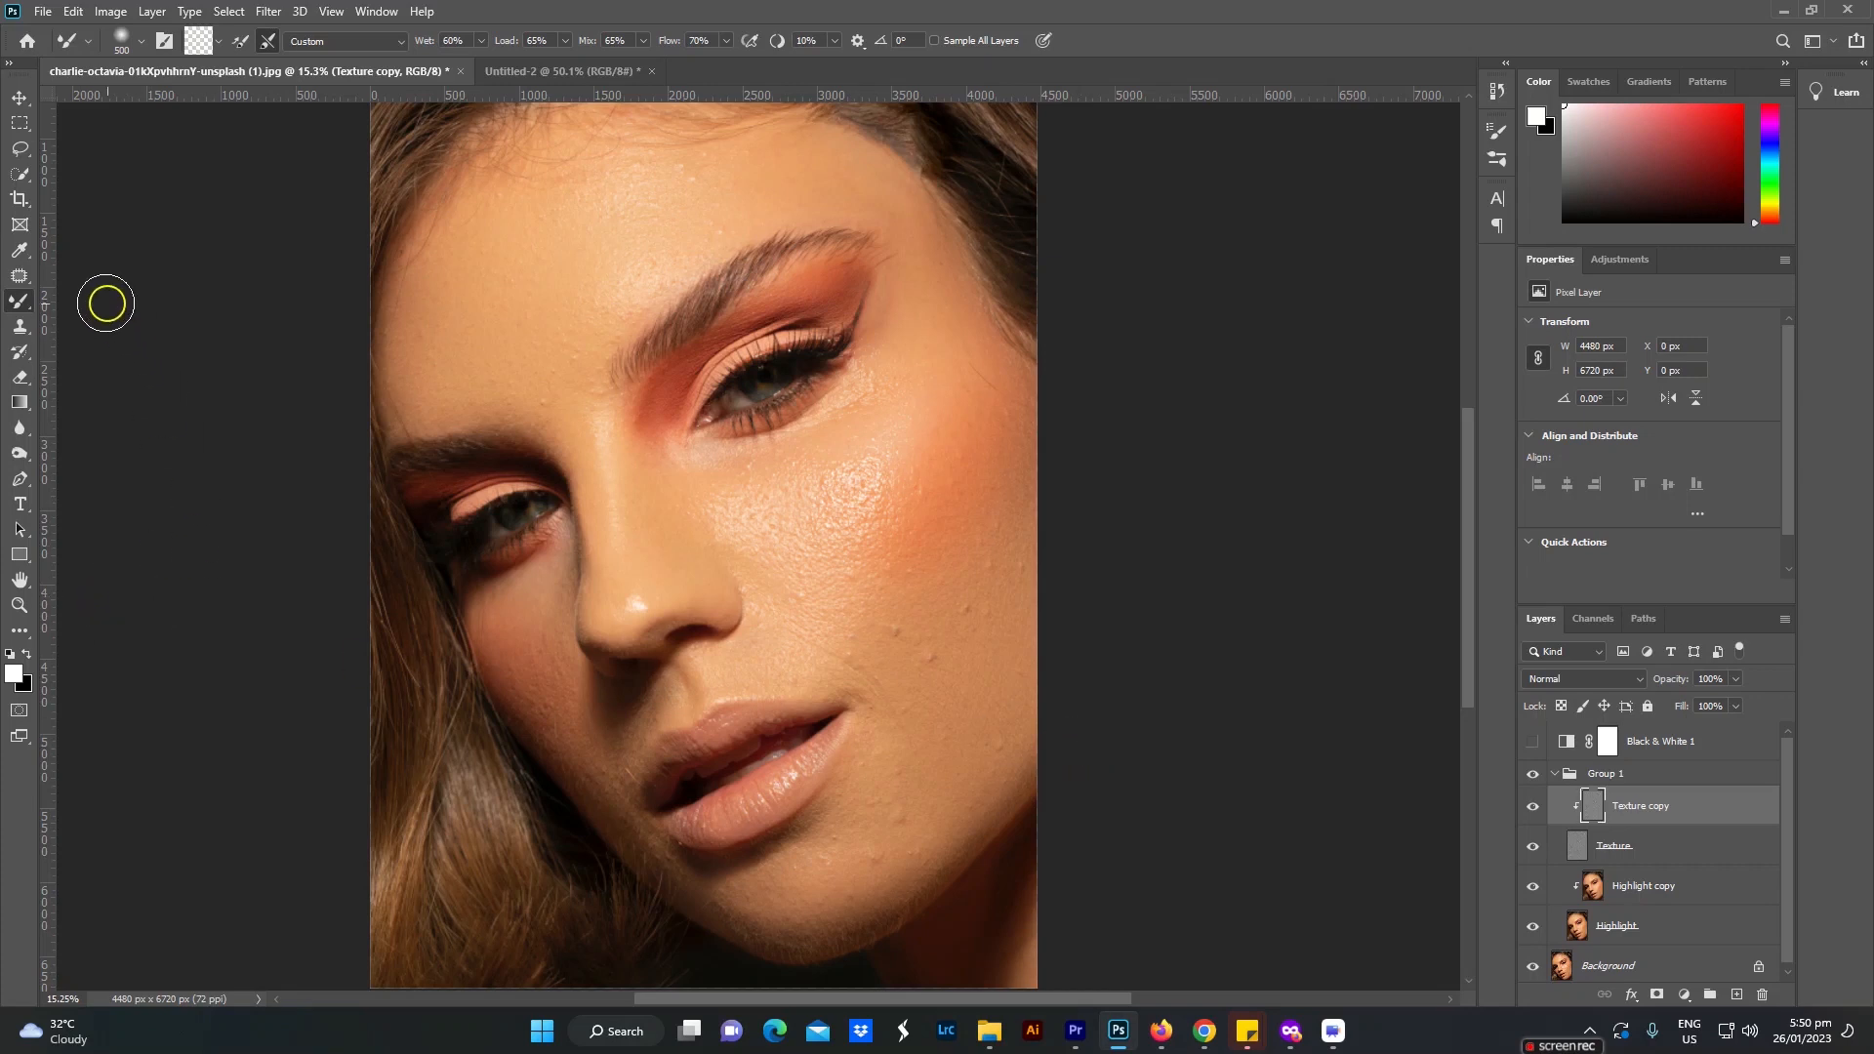
left_click(19, 332)
left_click(117, 320)
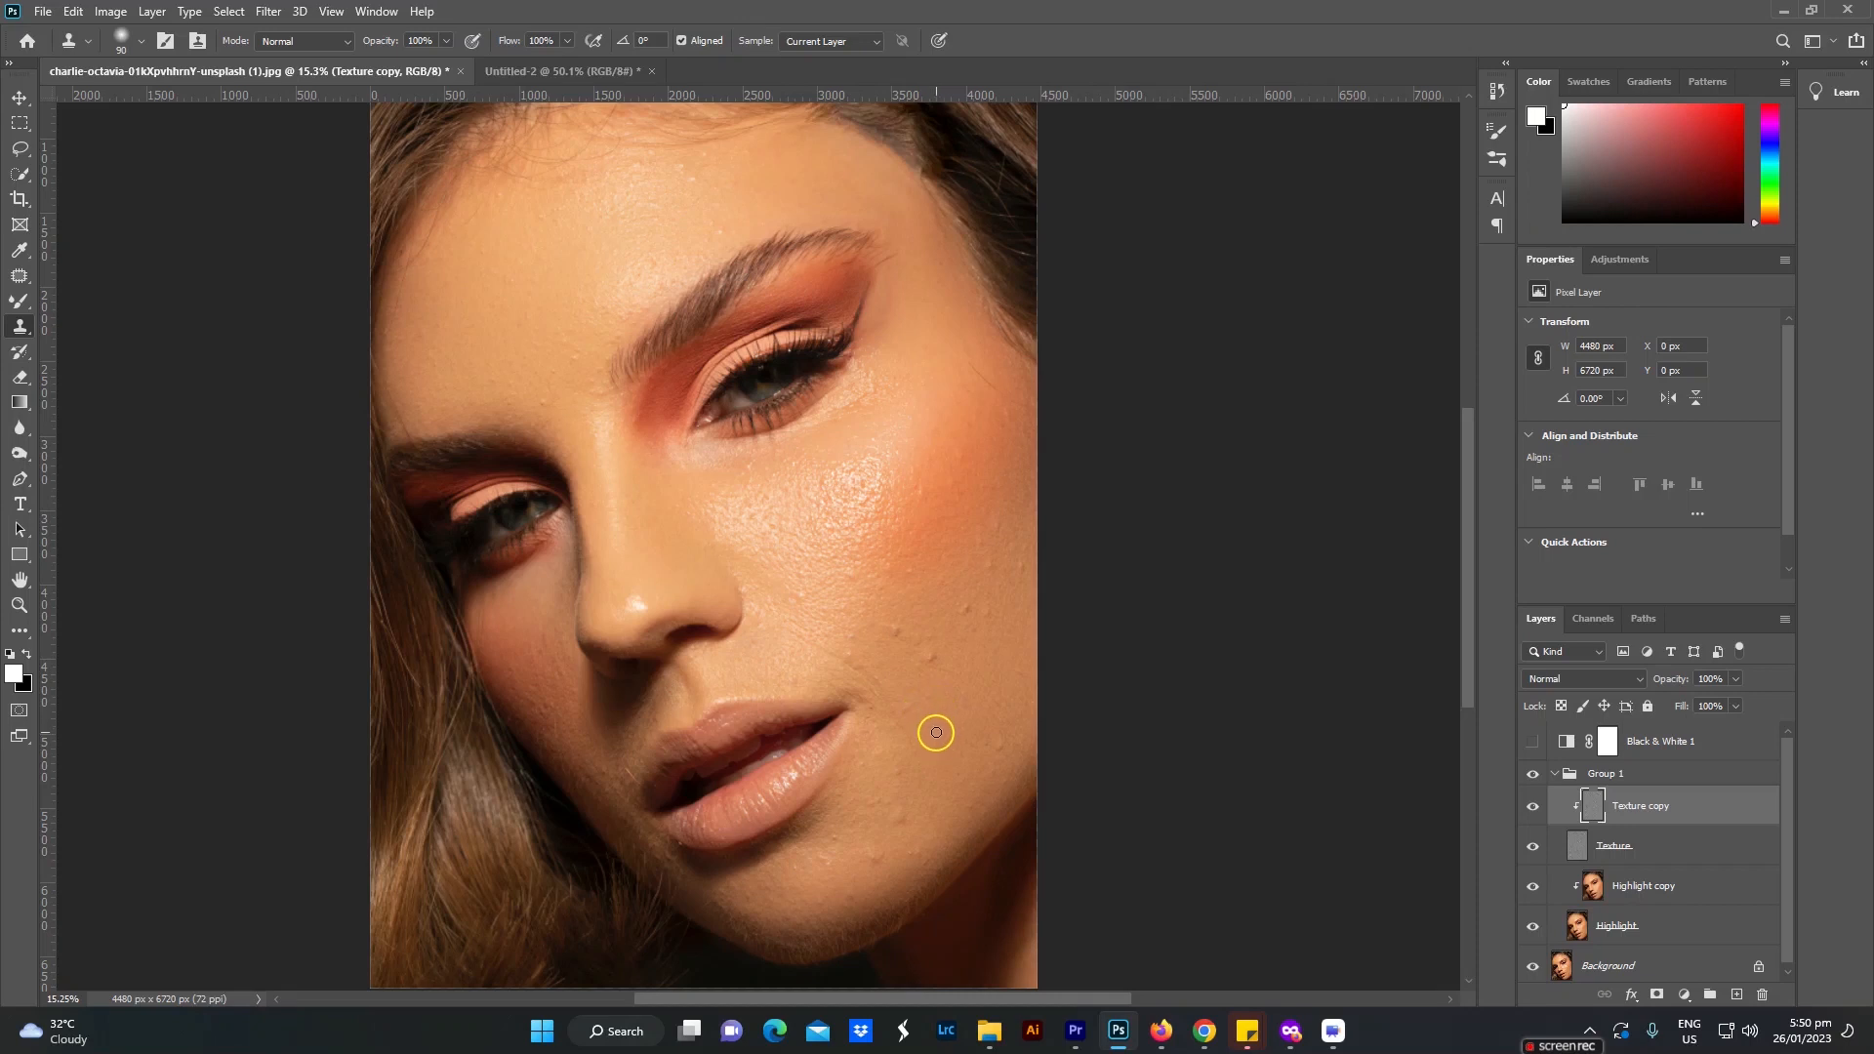
scroll(934, 725, "up", 10)
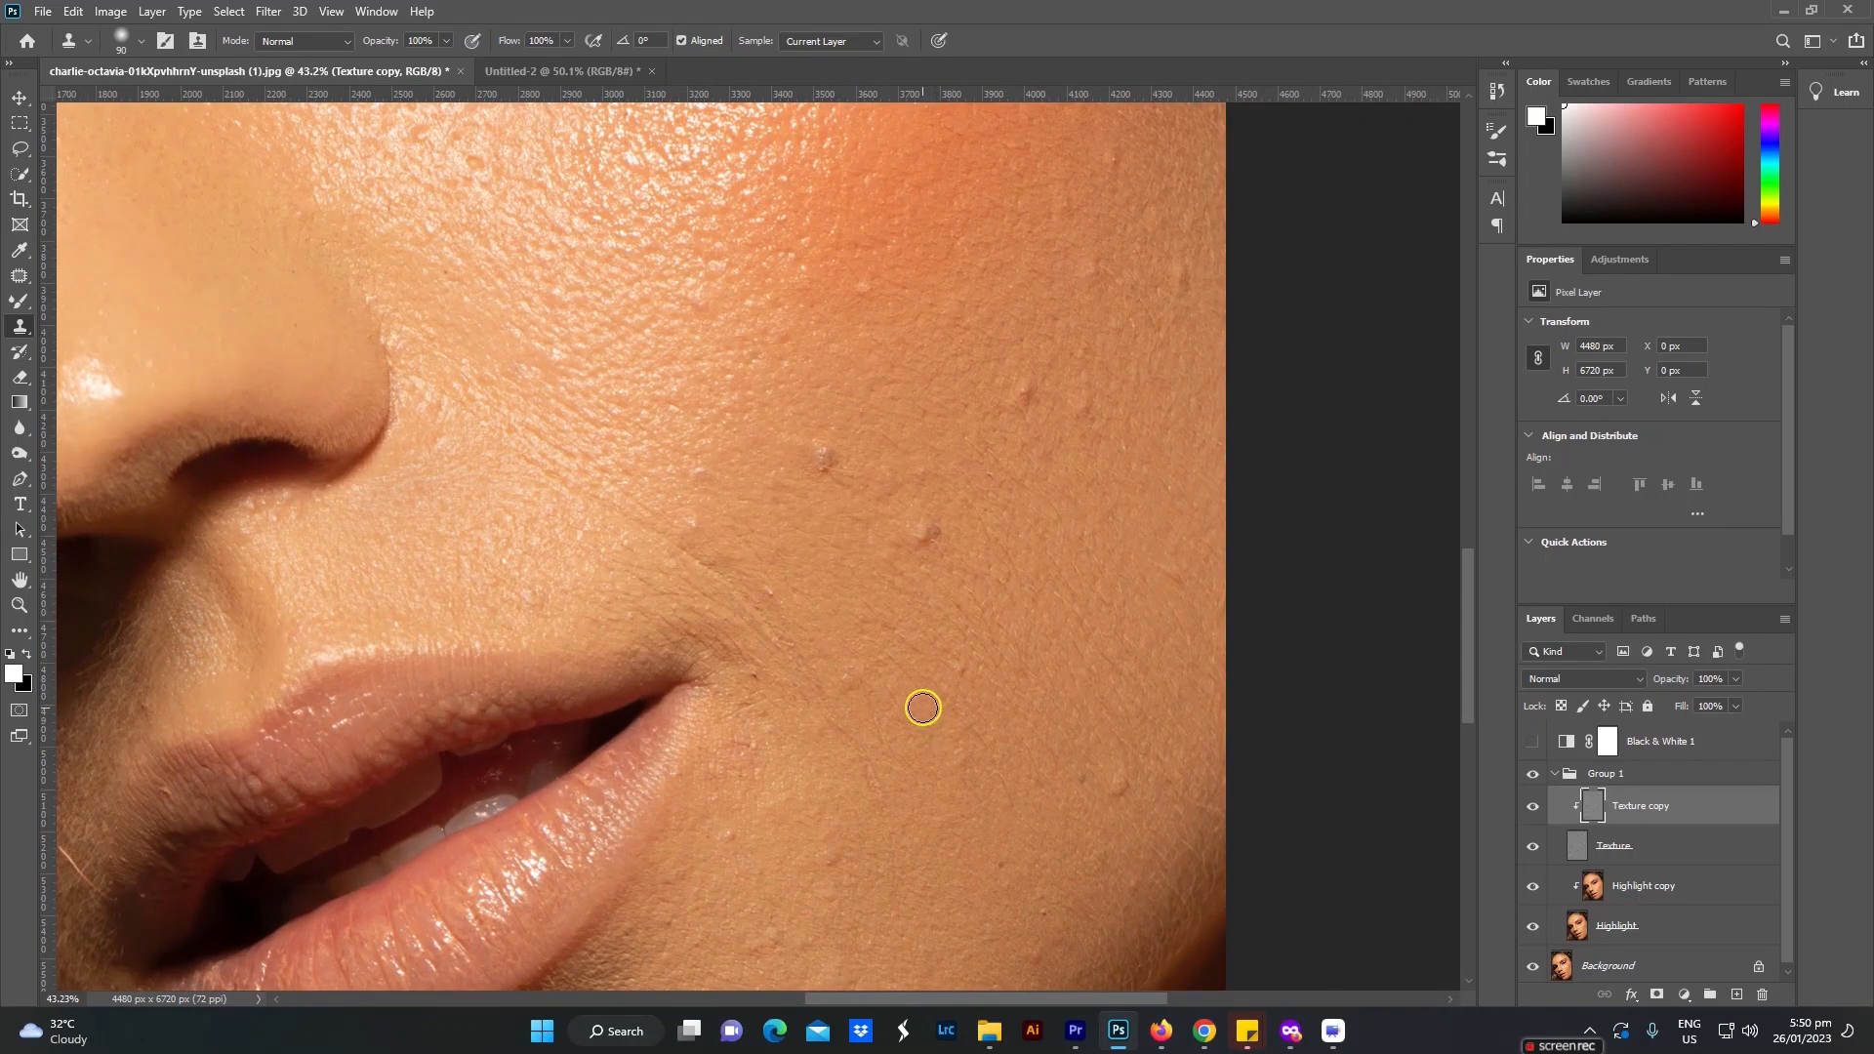
scroll(921, 705, "down", 8)
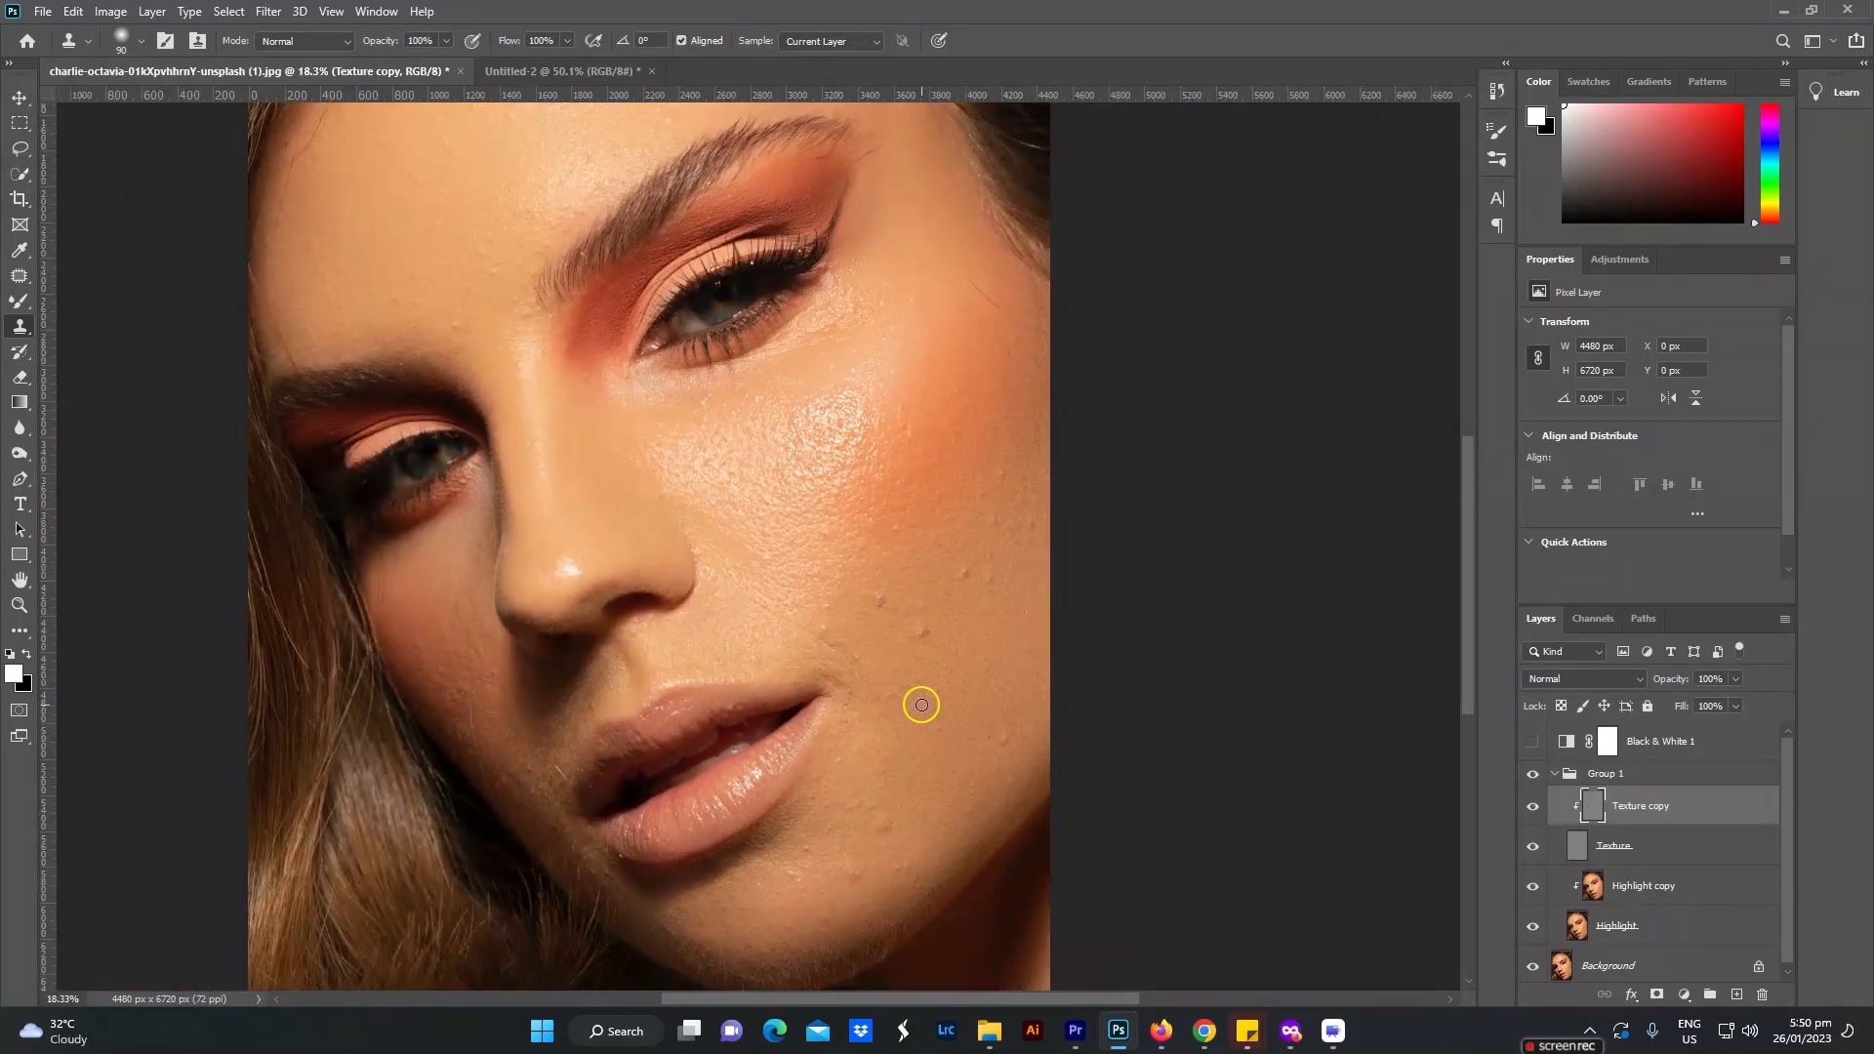
scroll(921, 705, "down", 2)
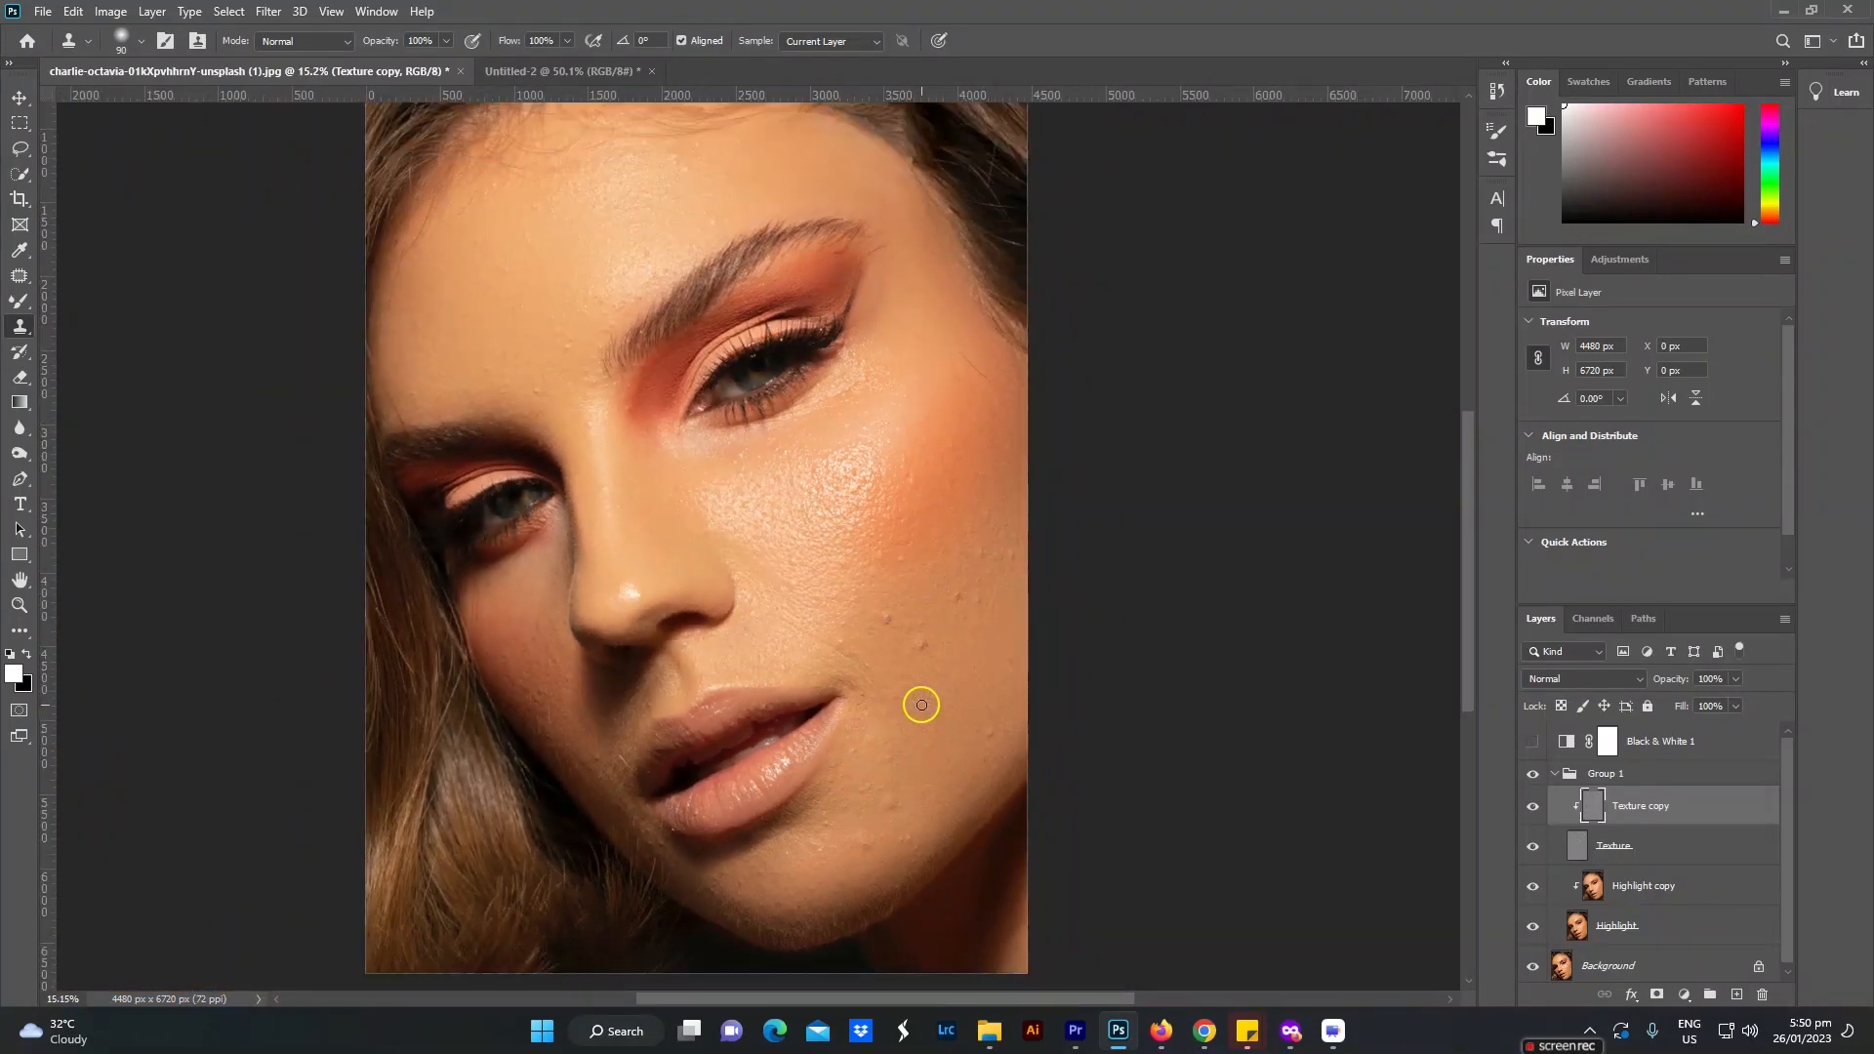
scroll(923, 705, "down", 1)
left_click_drag(900, 659, 900, 687)
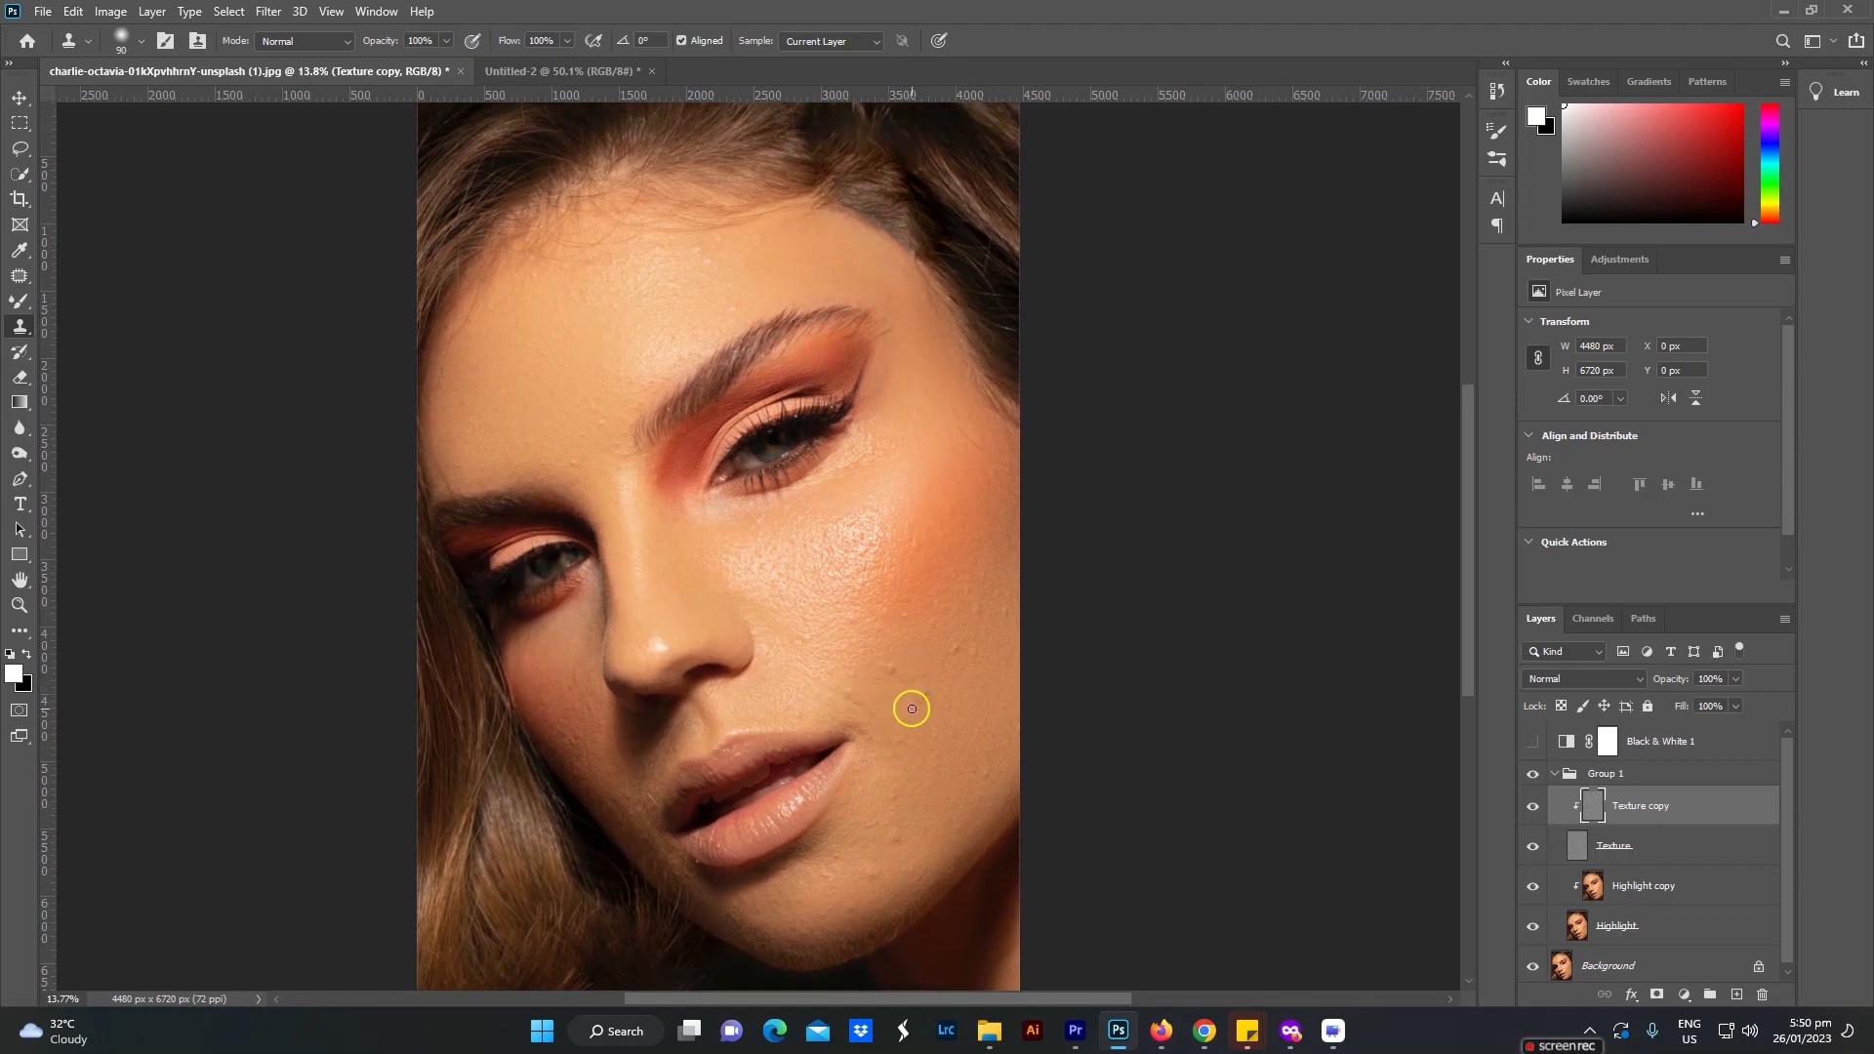
scroll(911, 708, "up", 1)
scroll(911, 708, "up", 1)
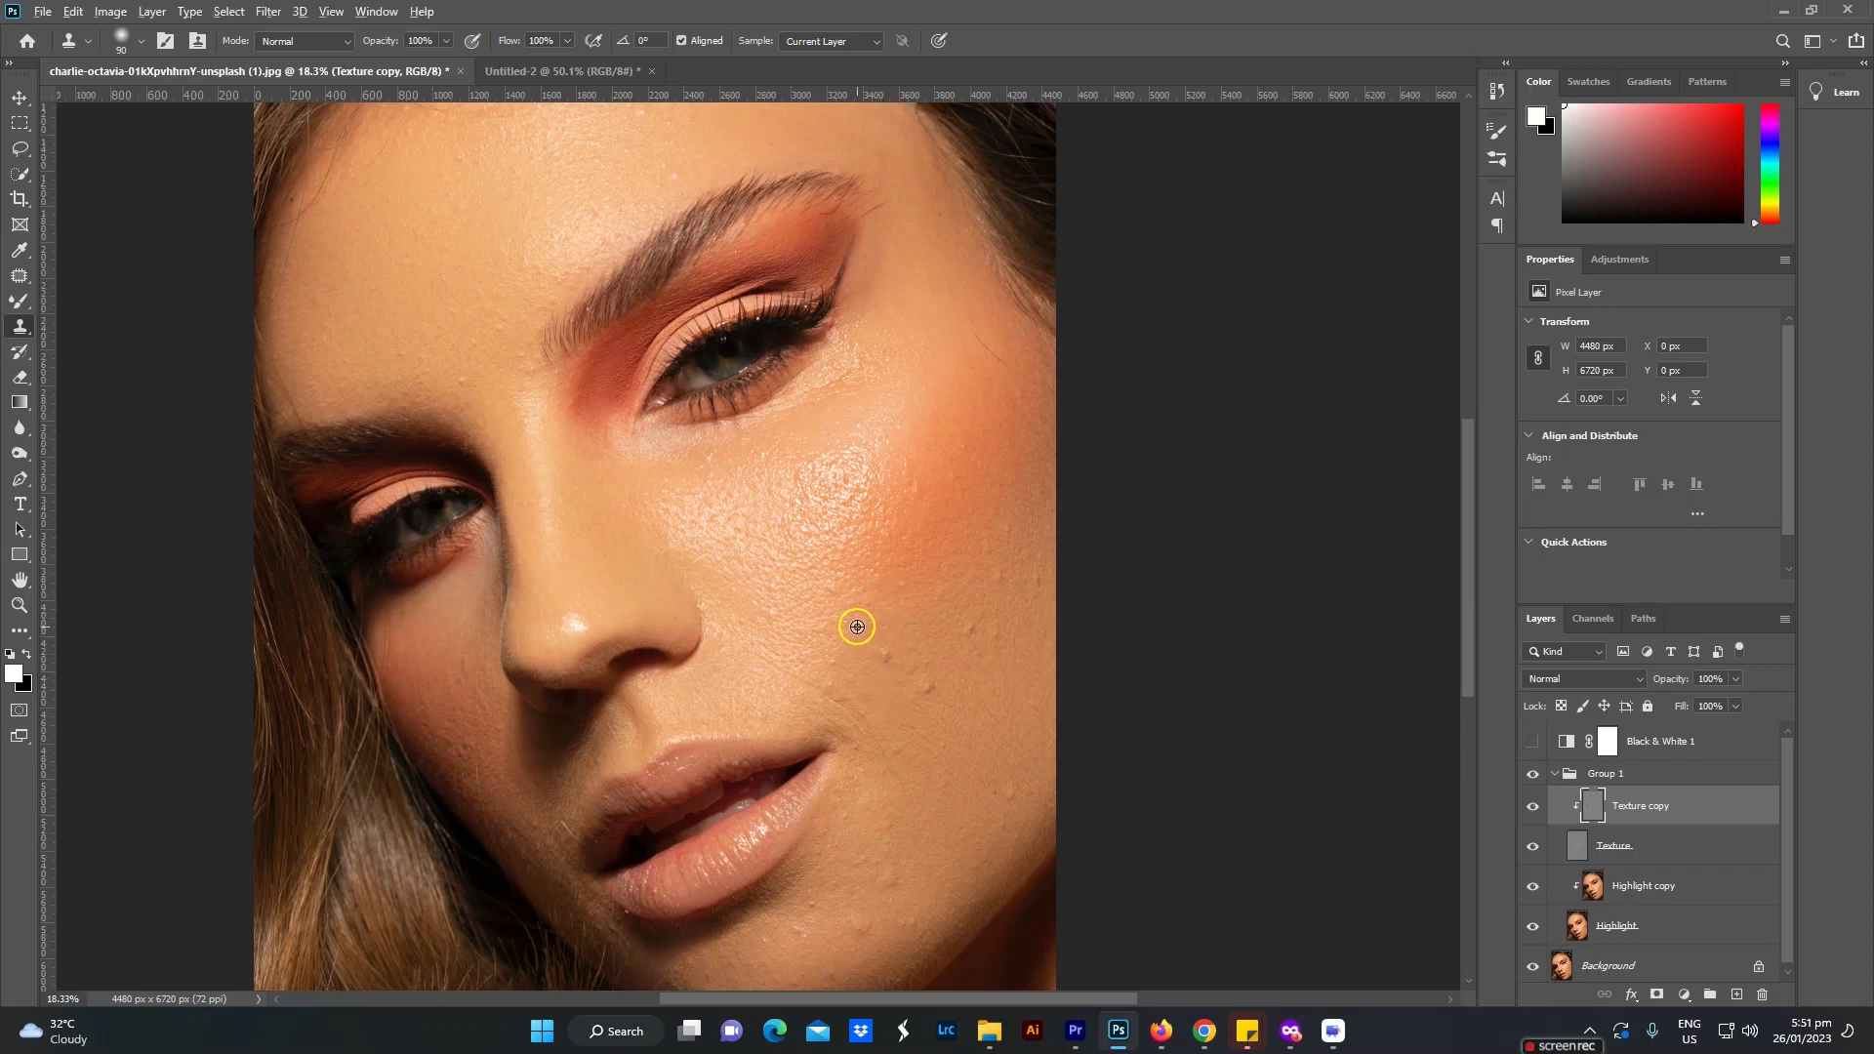
Step: Sample clean skin and clone out the raised bumps on the lit cheek, from beside the mouth to the face's outer edge
left_click(883, 693, "alt")
left_click(885, 653)
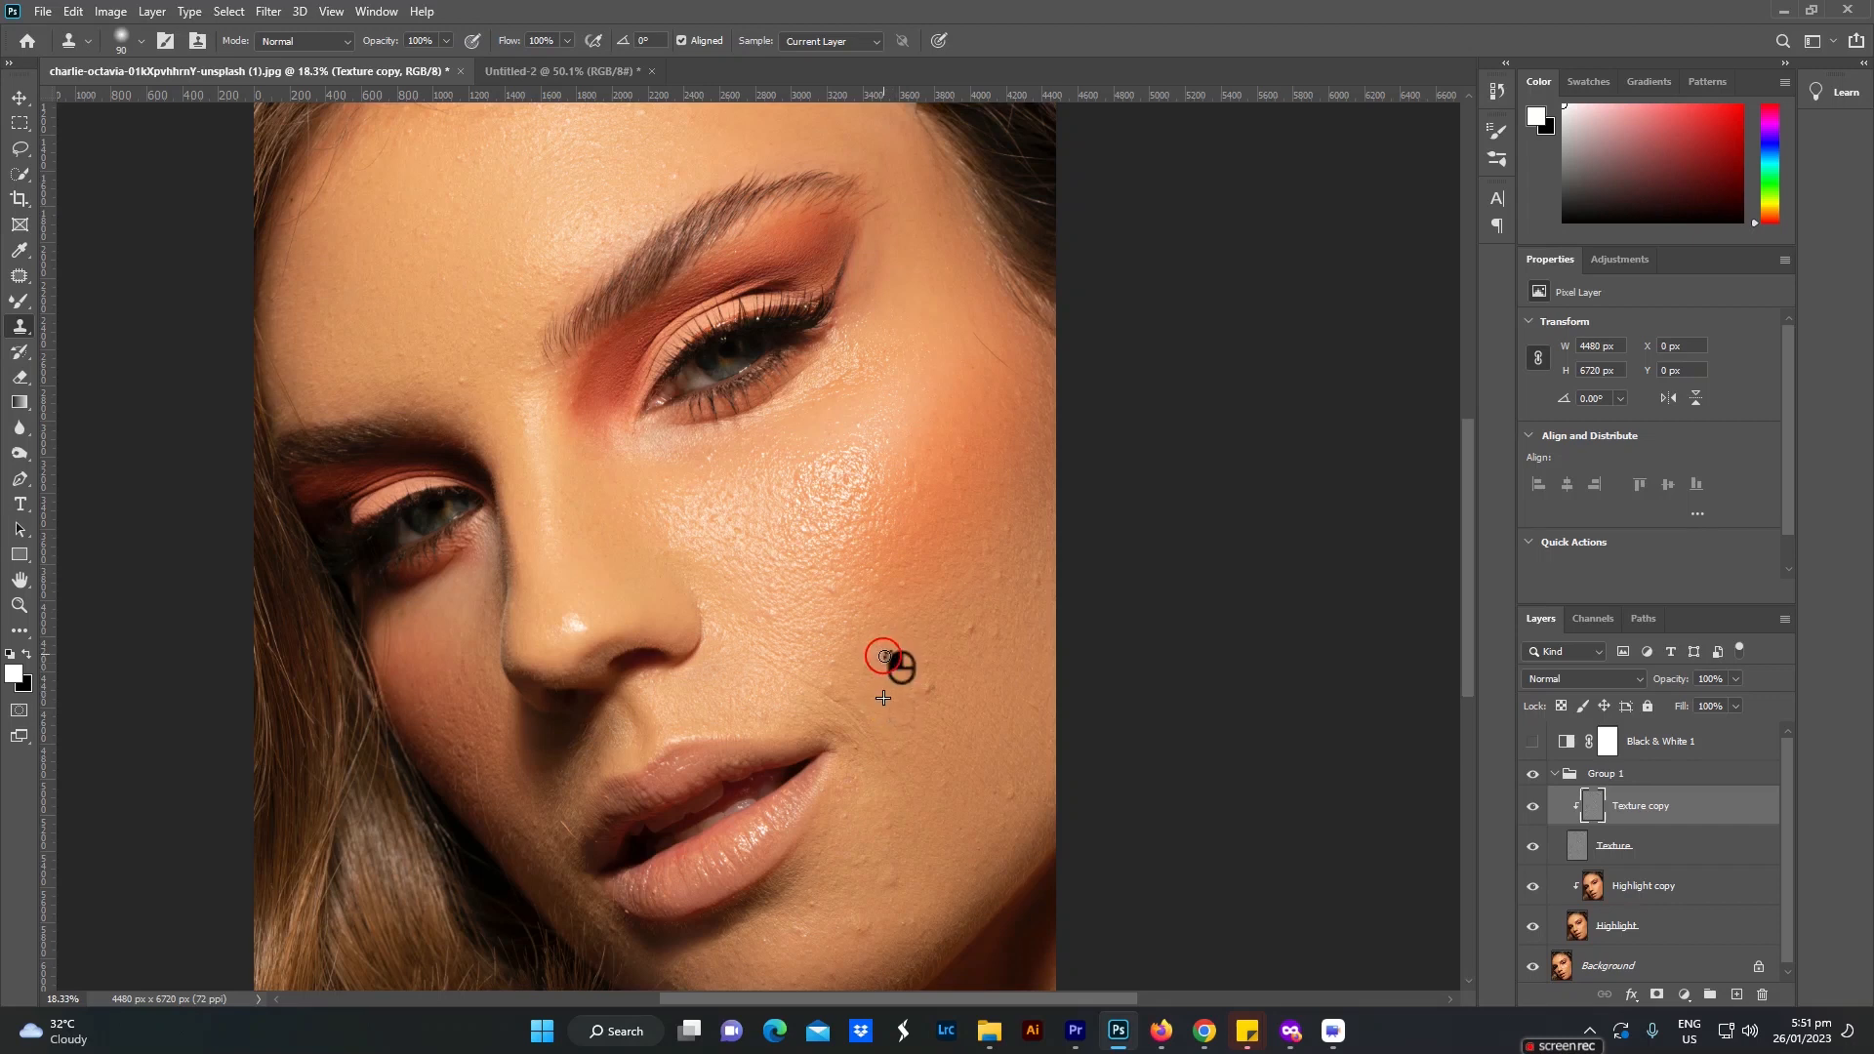
left_click(926, 690)
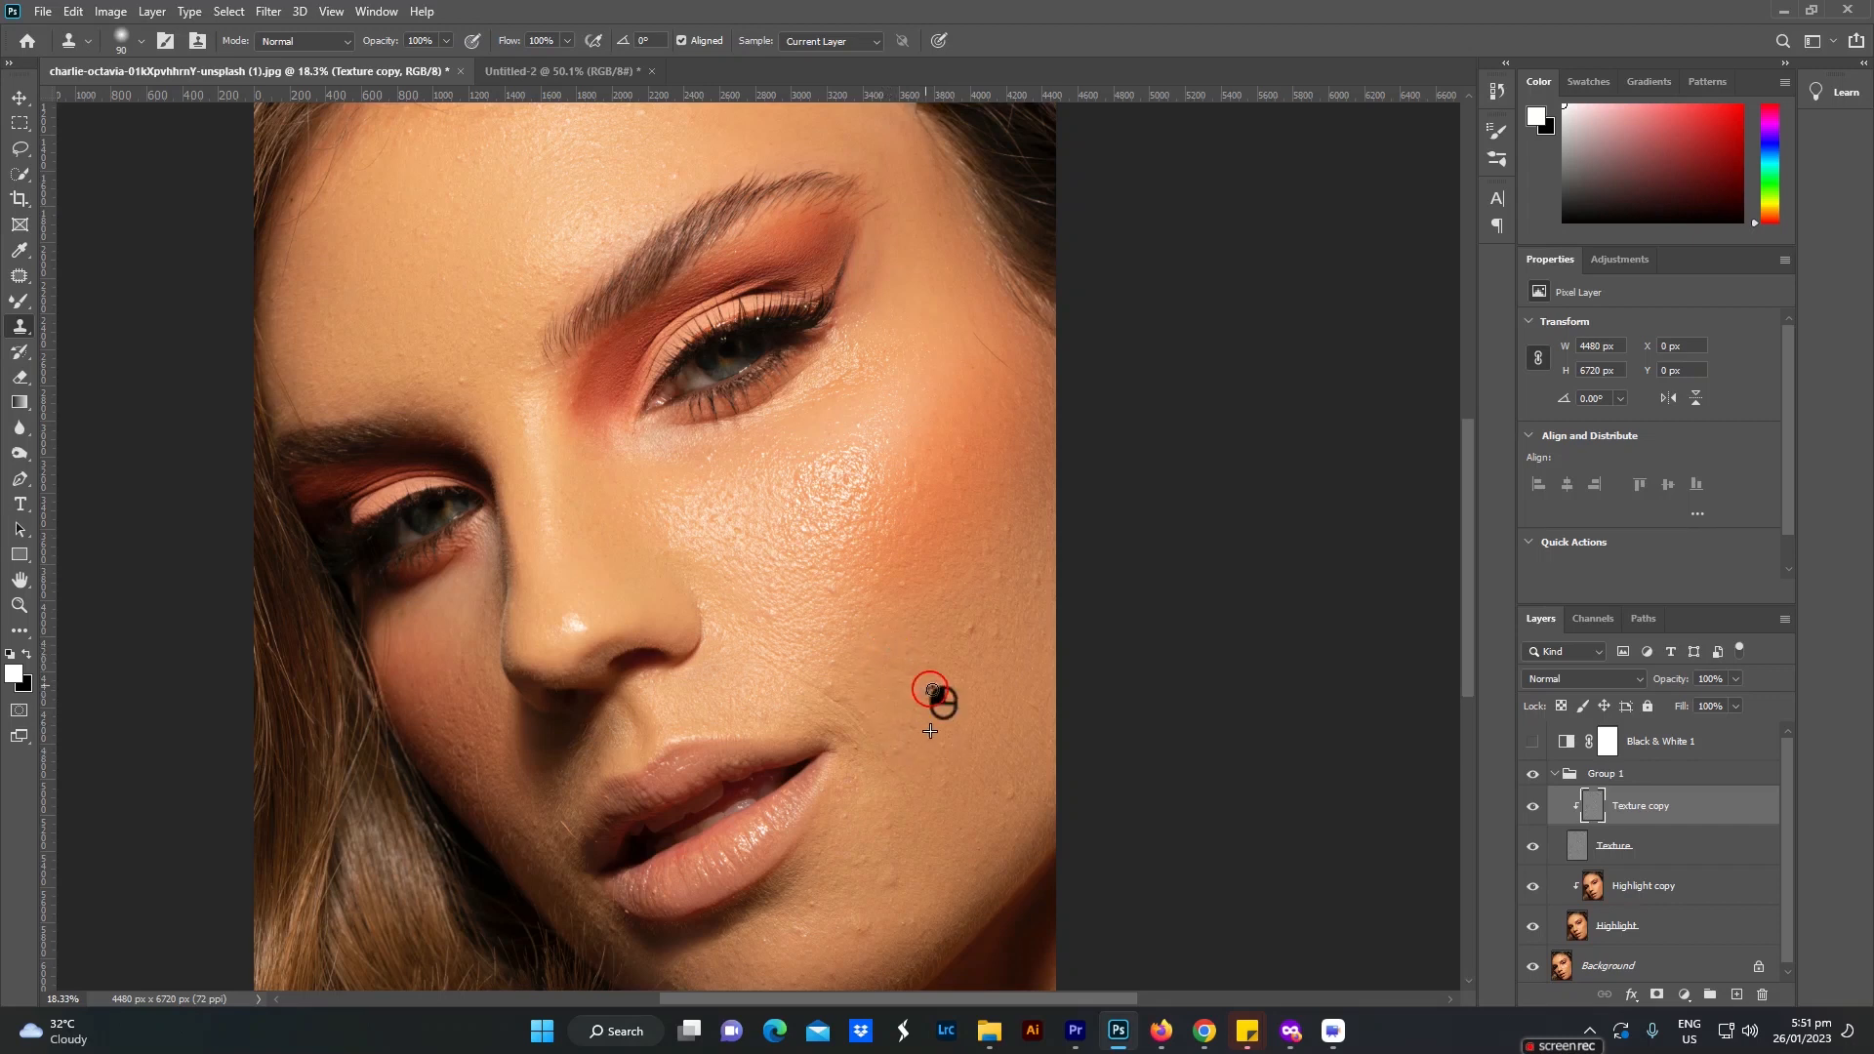
left_click(972, 627)
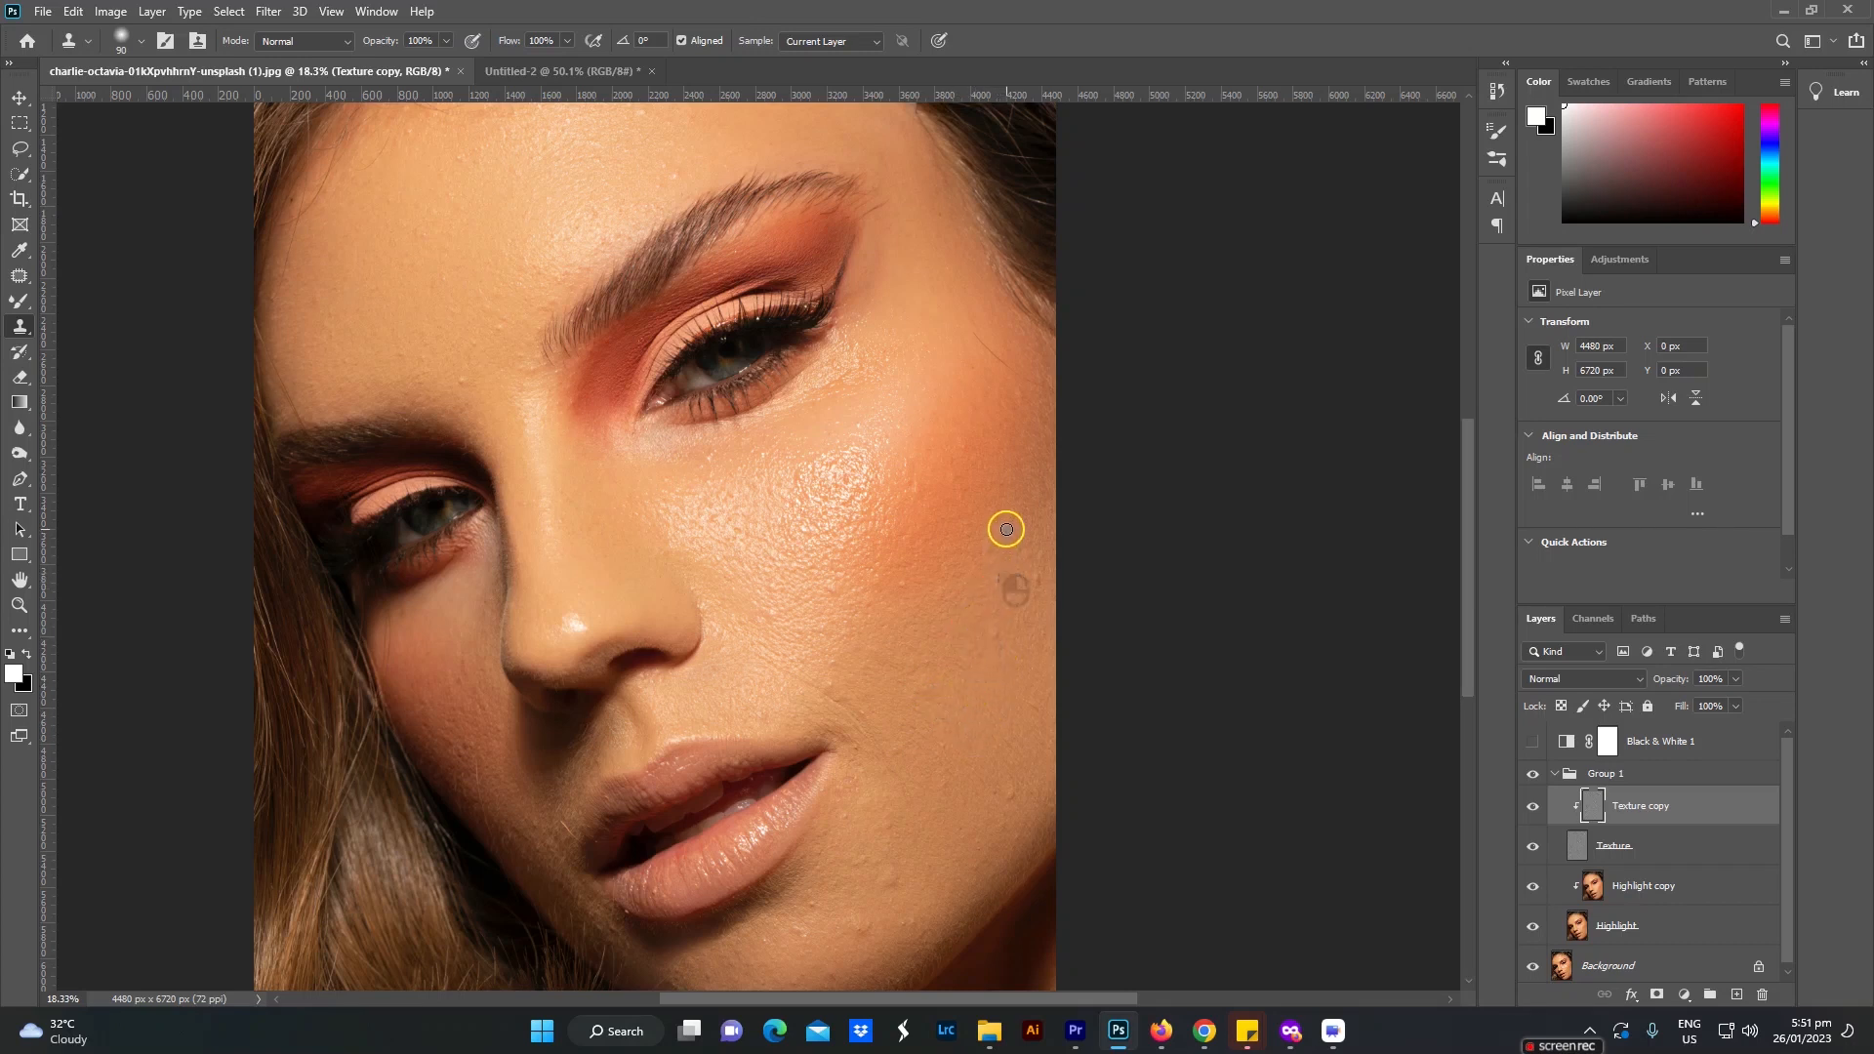
left_click(1033, 575)
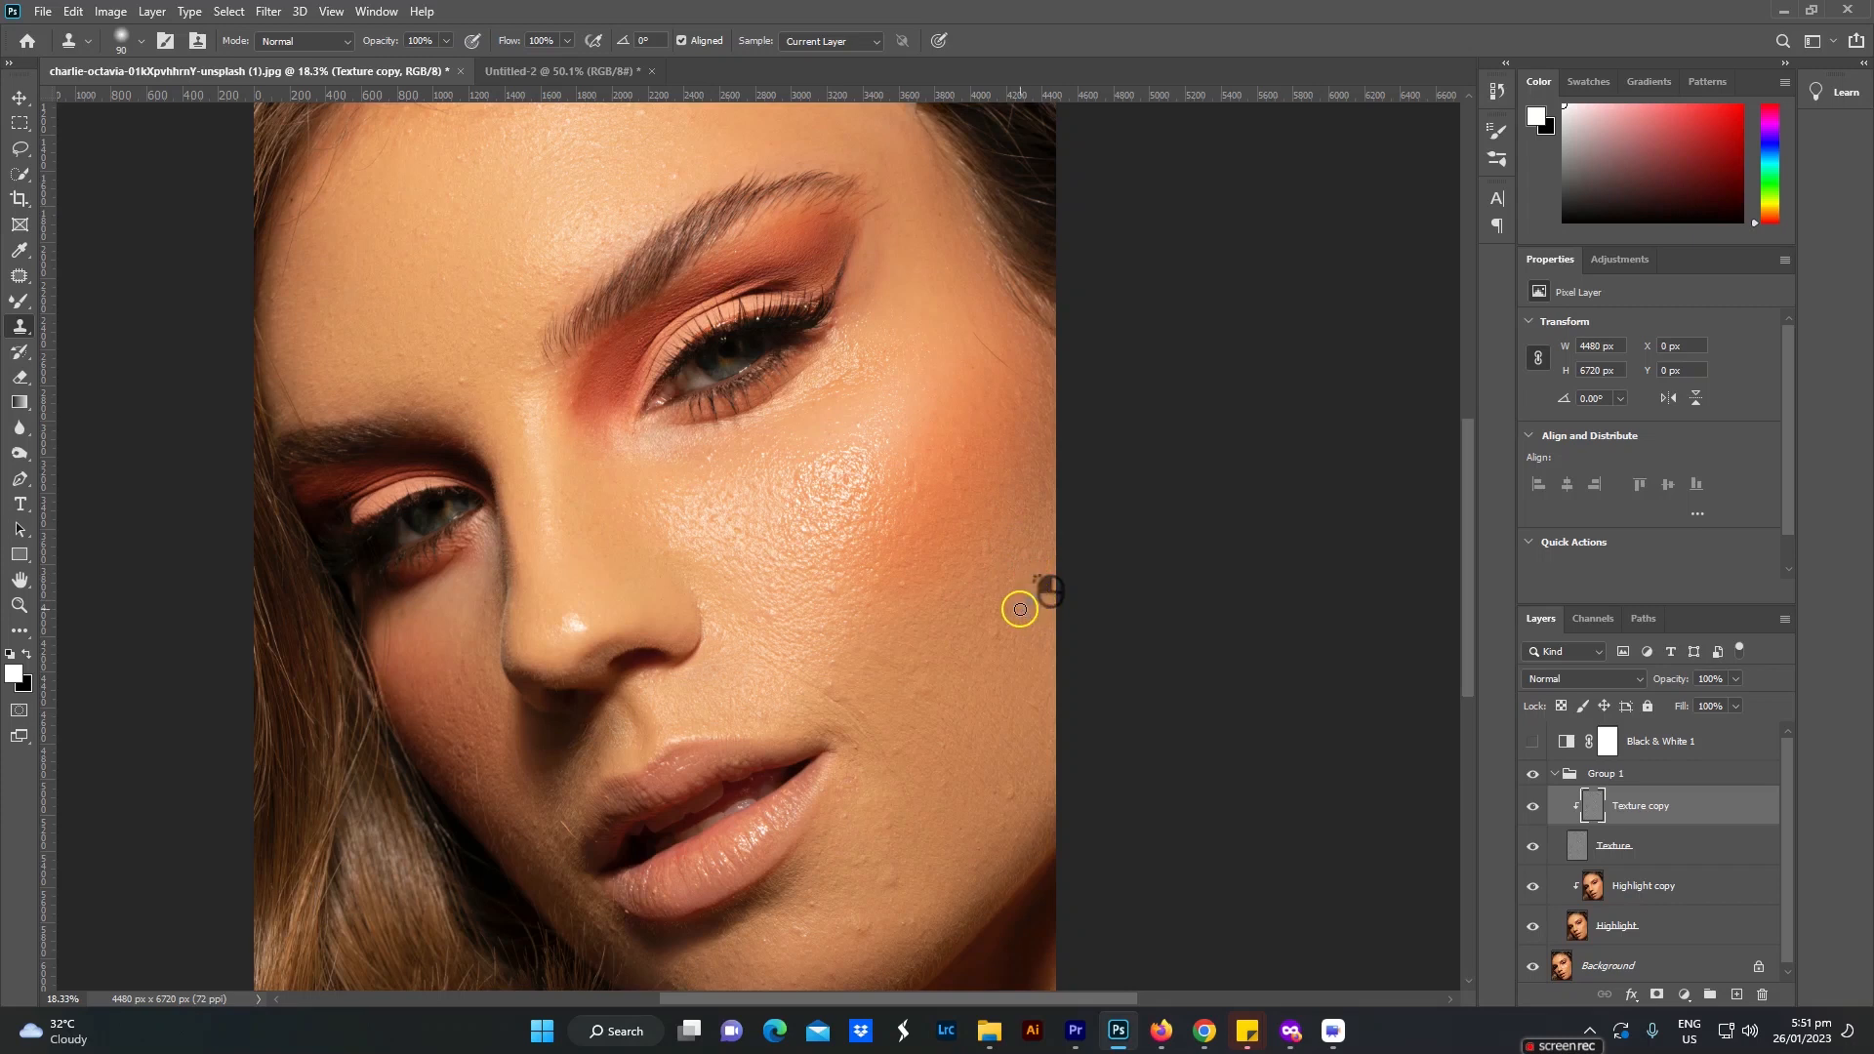
left_click(987, 648)
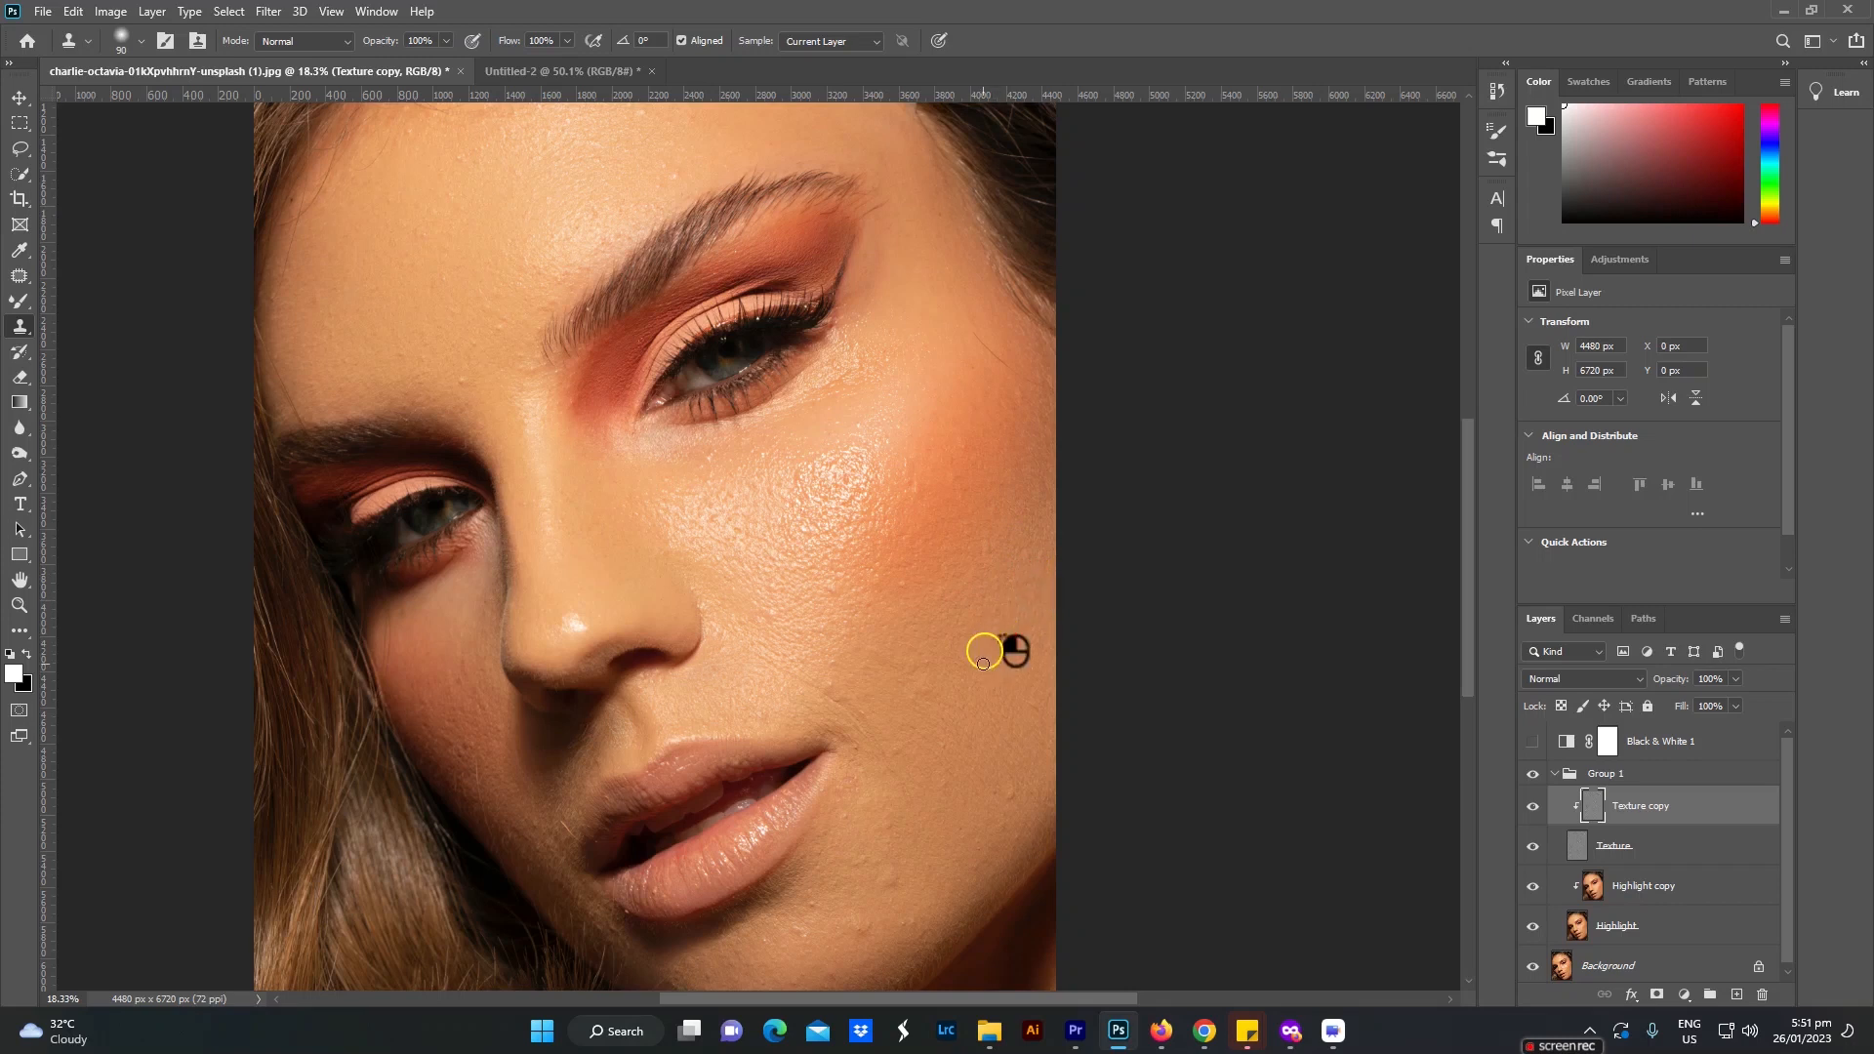
left_click(1010, 801)
Step: Clone clean skin texture over the small marks on the lit cheek between the nose and the mouth corner
left_click(832, 688)
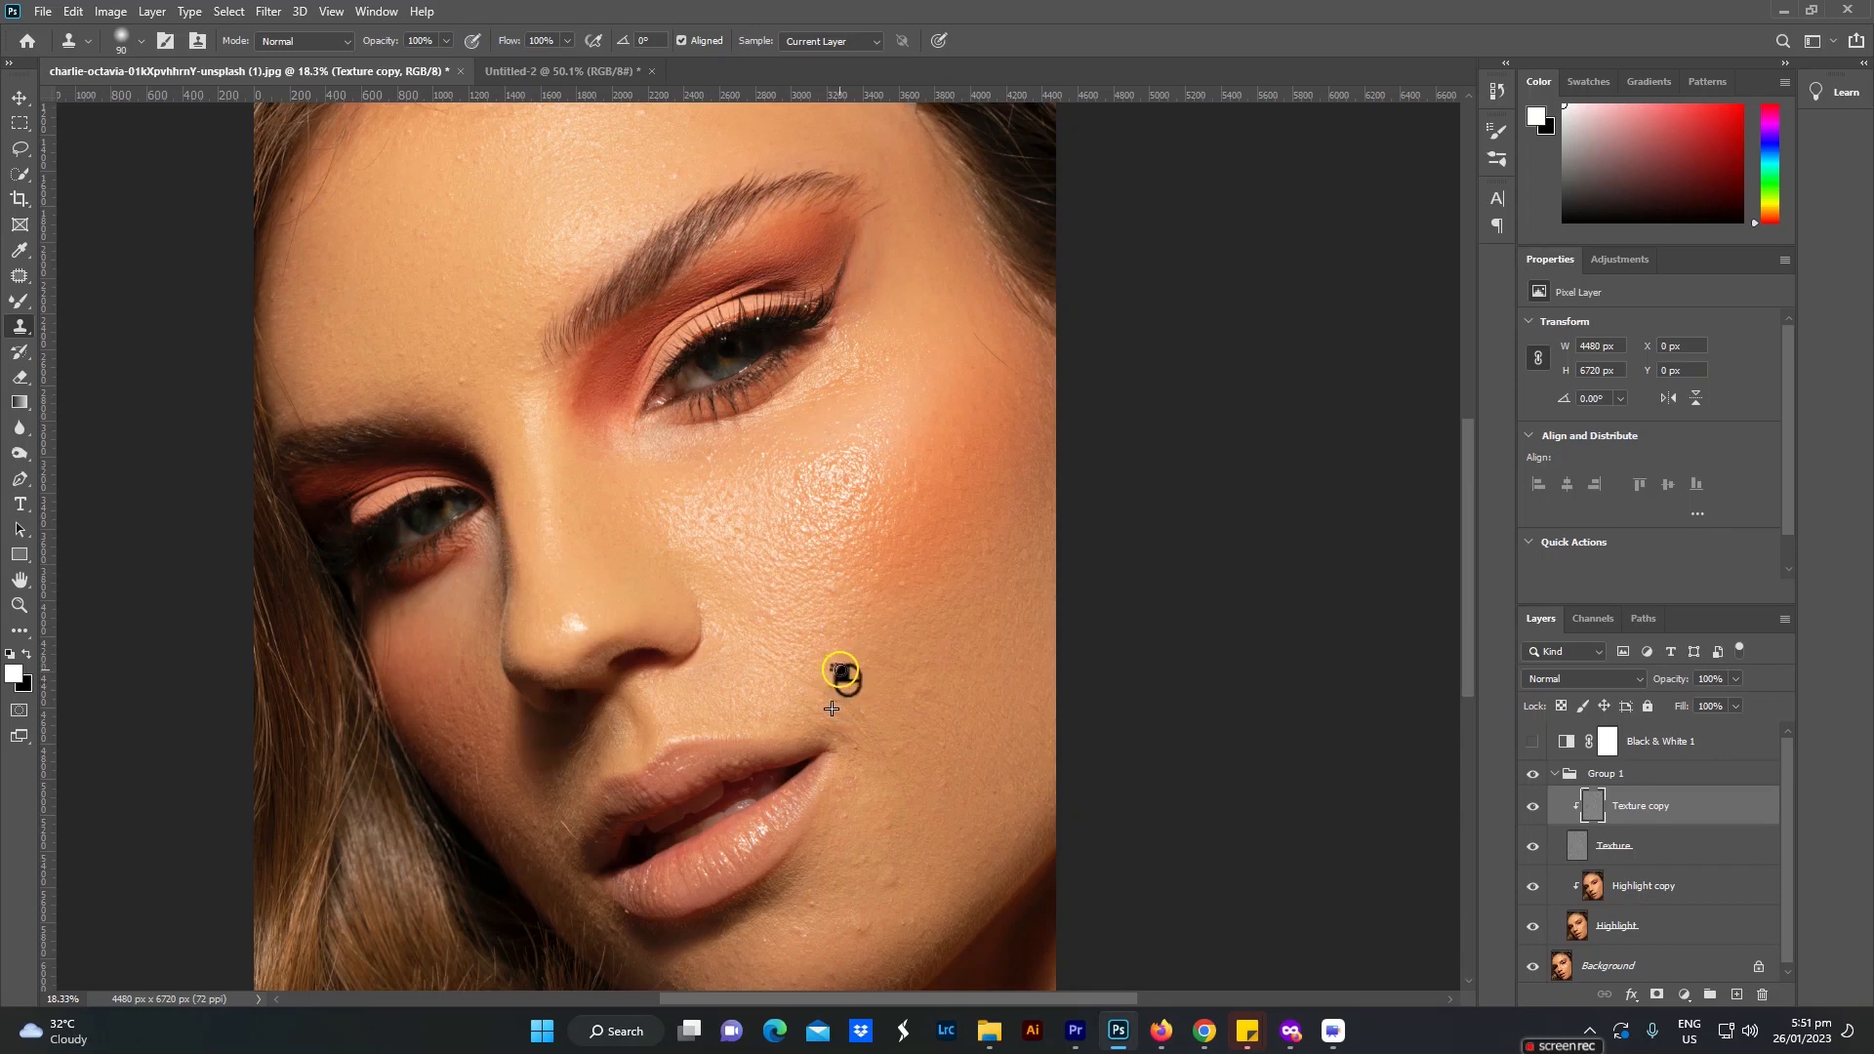
left_click(829, 595)
left_click(778, 622)
left_click(806, 687)
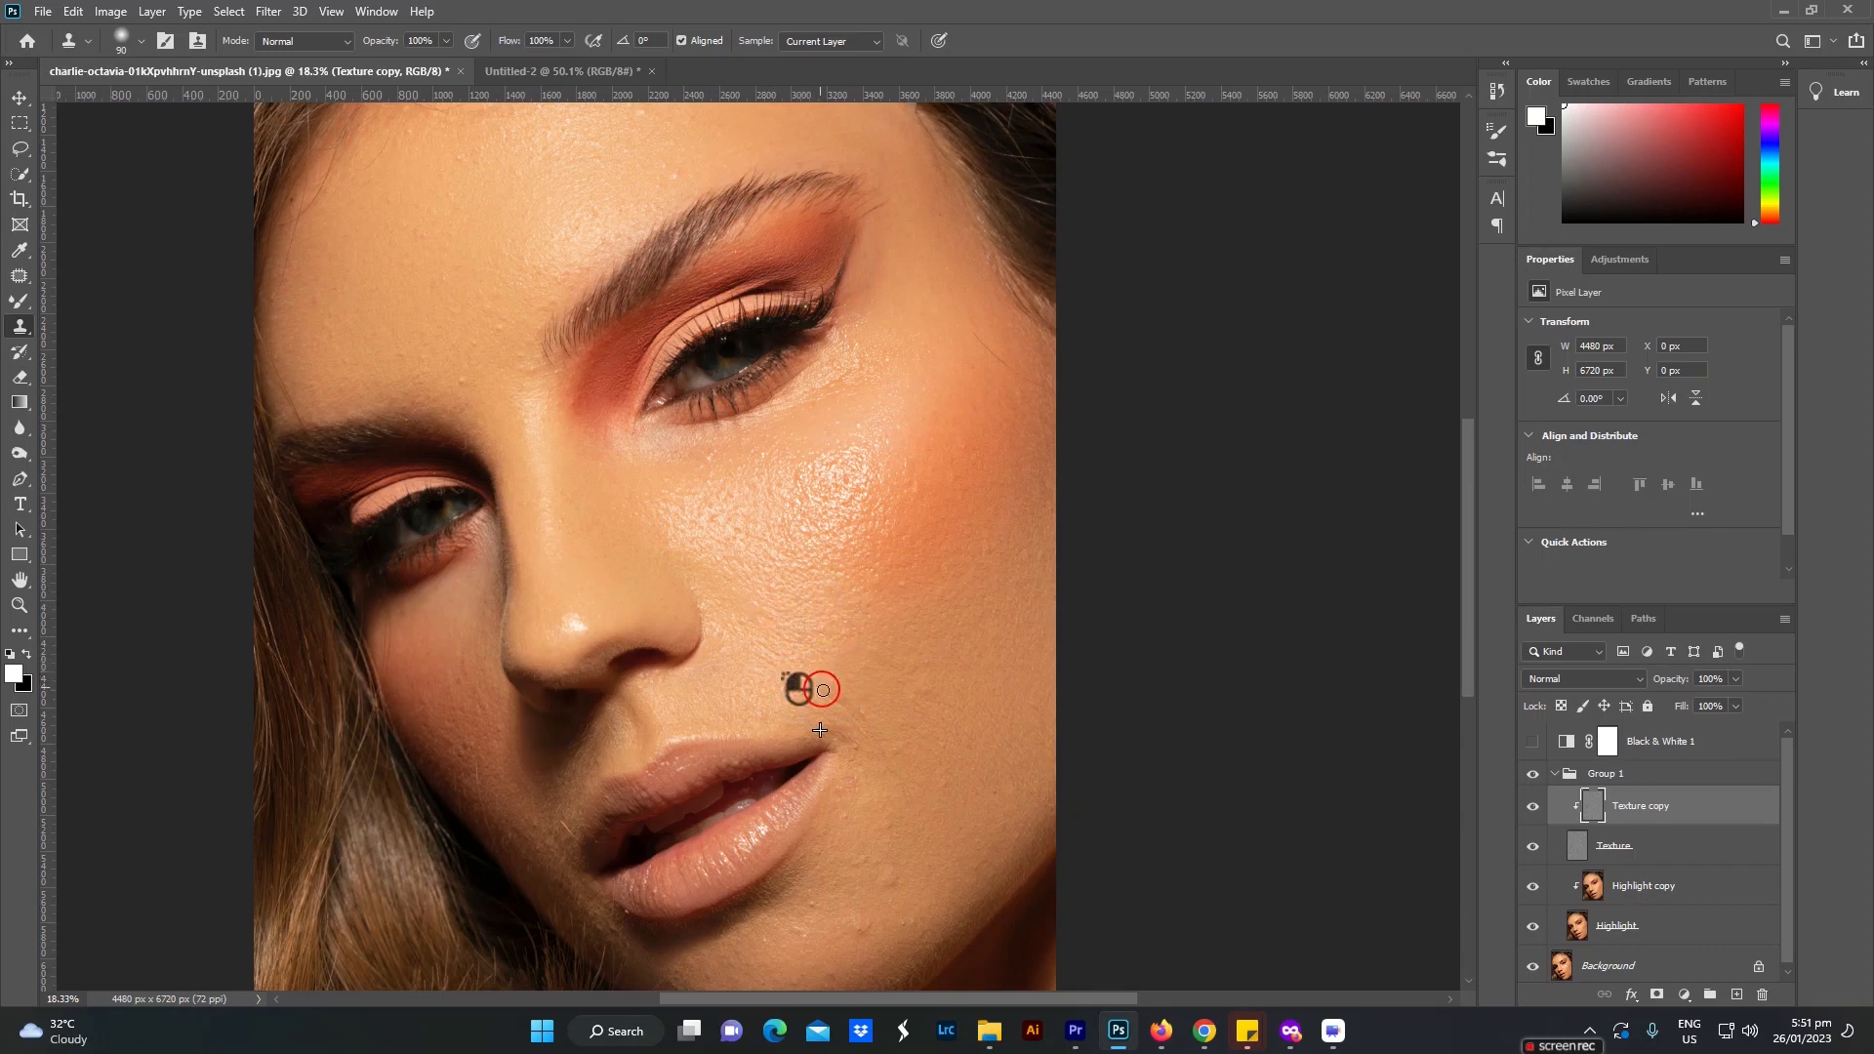
left_click(839, 697)
Step: Clone out the bumps on the chin and lower jaw below the mouth
left_click(859, 924)
left_click(892, 878)
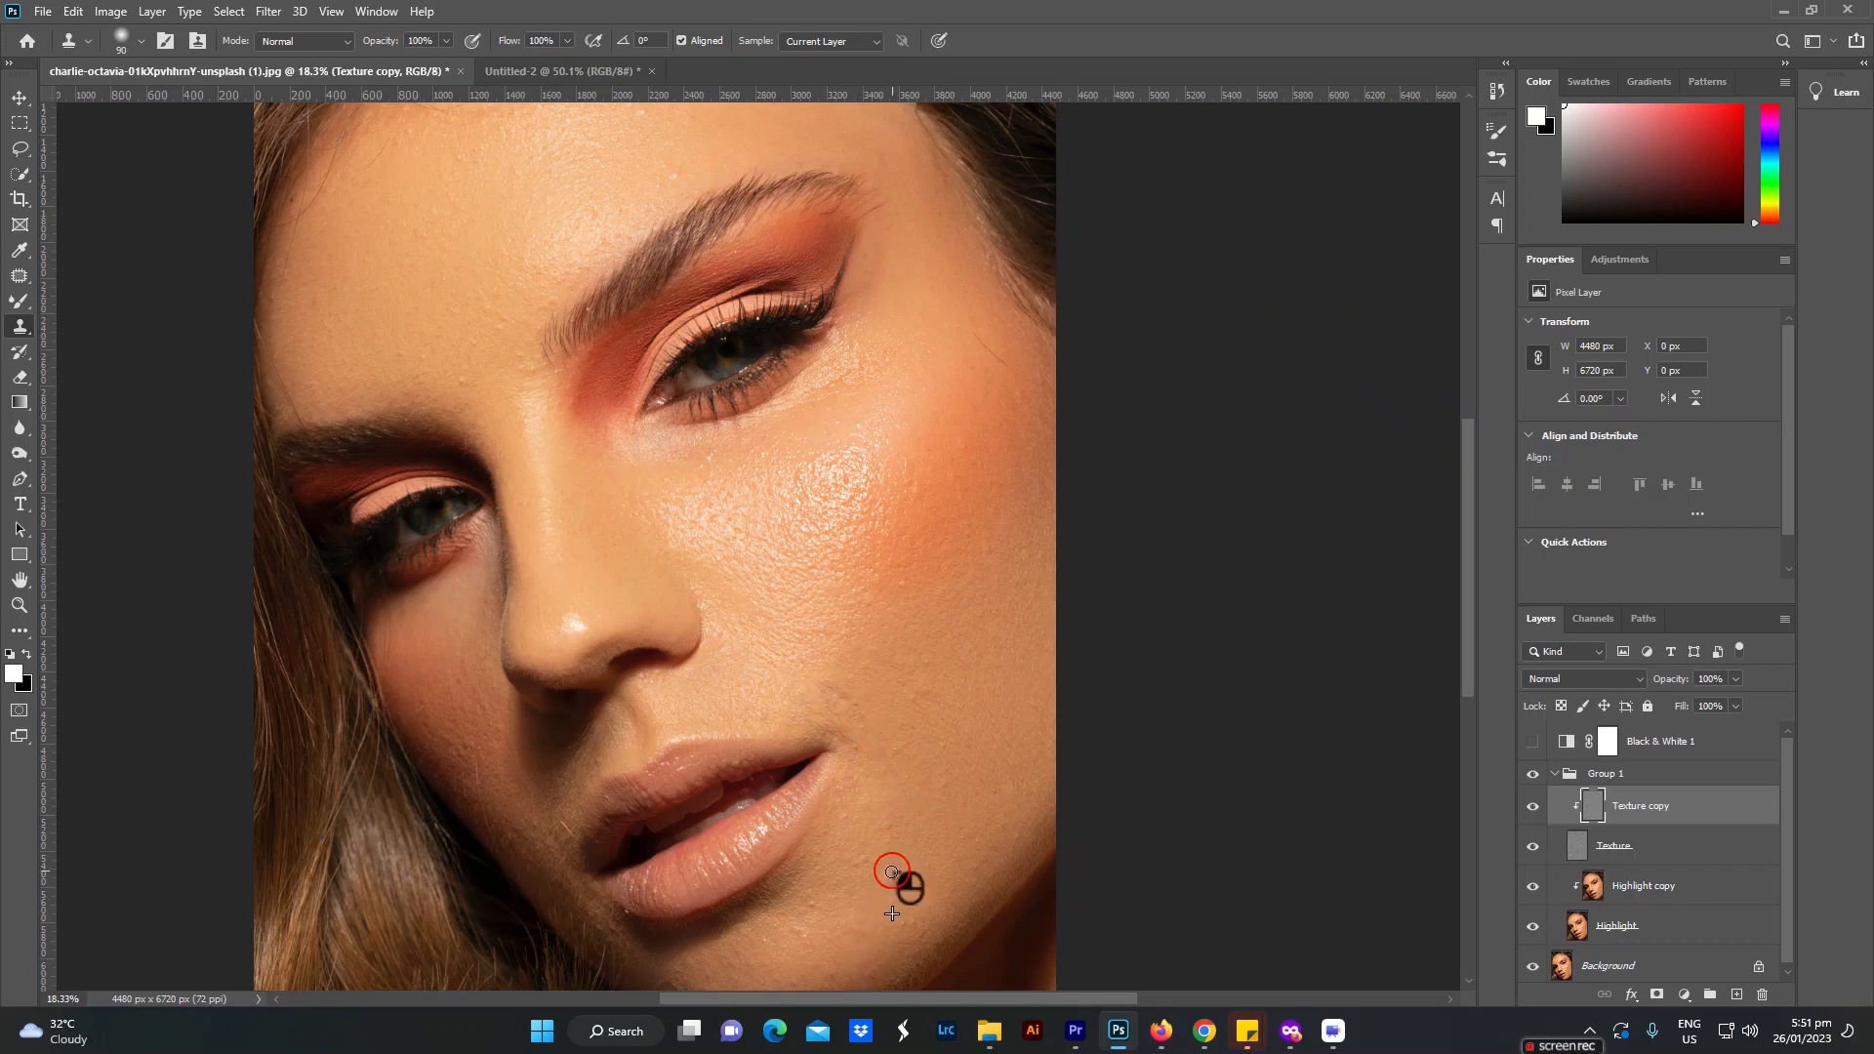
left_click(915, 937)
left_click(826, 979)
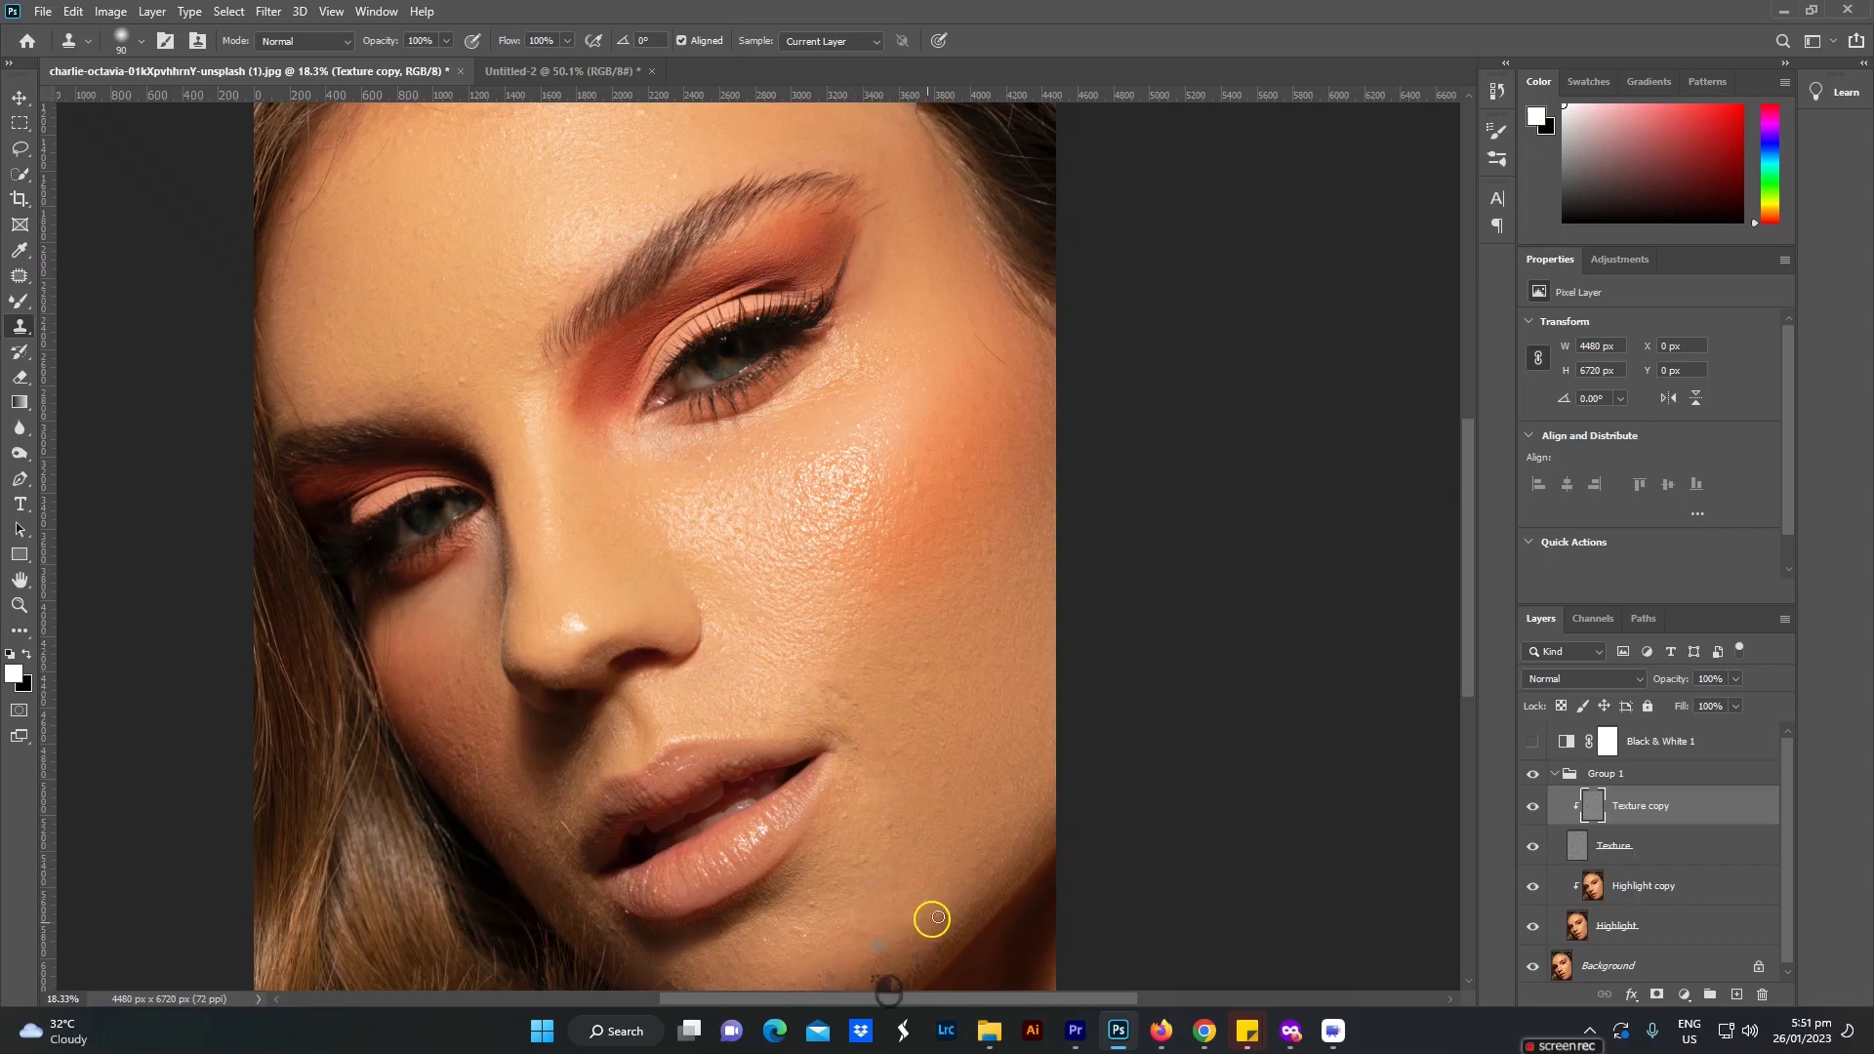
Step: Reduce the Clone Stamp brush to 70 and clean up the skin texture around the lit-side mouth corner
left_click(832, 736)
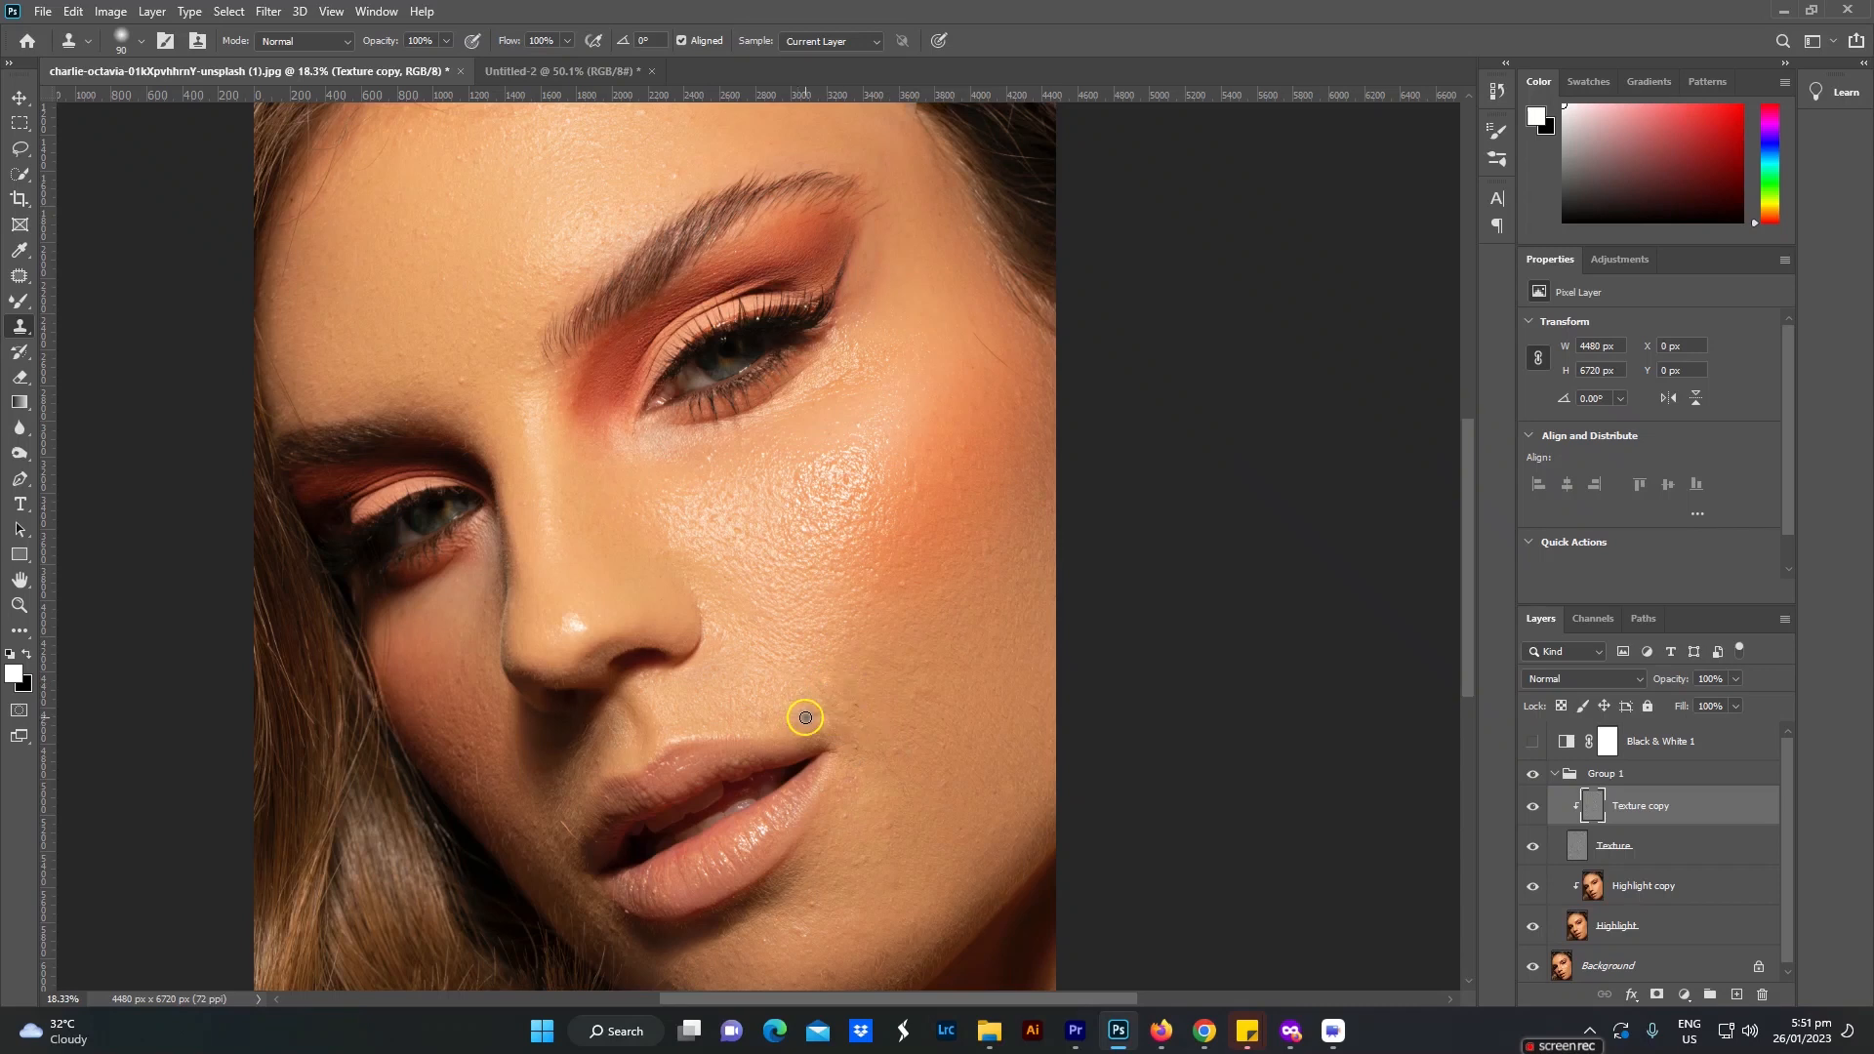
left_click(871, 738, "alt")
left_click_drag(827, 733, 849, 747)
left_click_drag(821, 685, 856, 716)
Step: Clone clean texture over the remaining spots on the lower cheek and chin beside the lower lip
left_click(925, 846, "alt")
left_click(883, 829)
left_click(848, 866)
left_click_drag(831, 914, 810, 904)
left_click(850, 857)
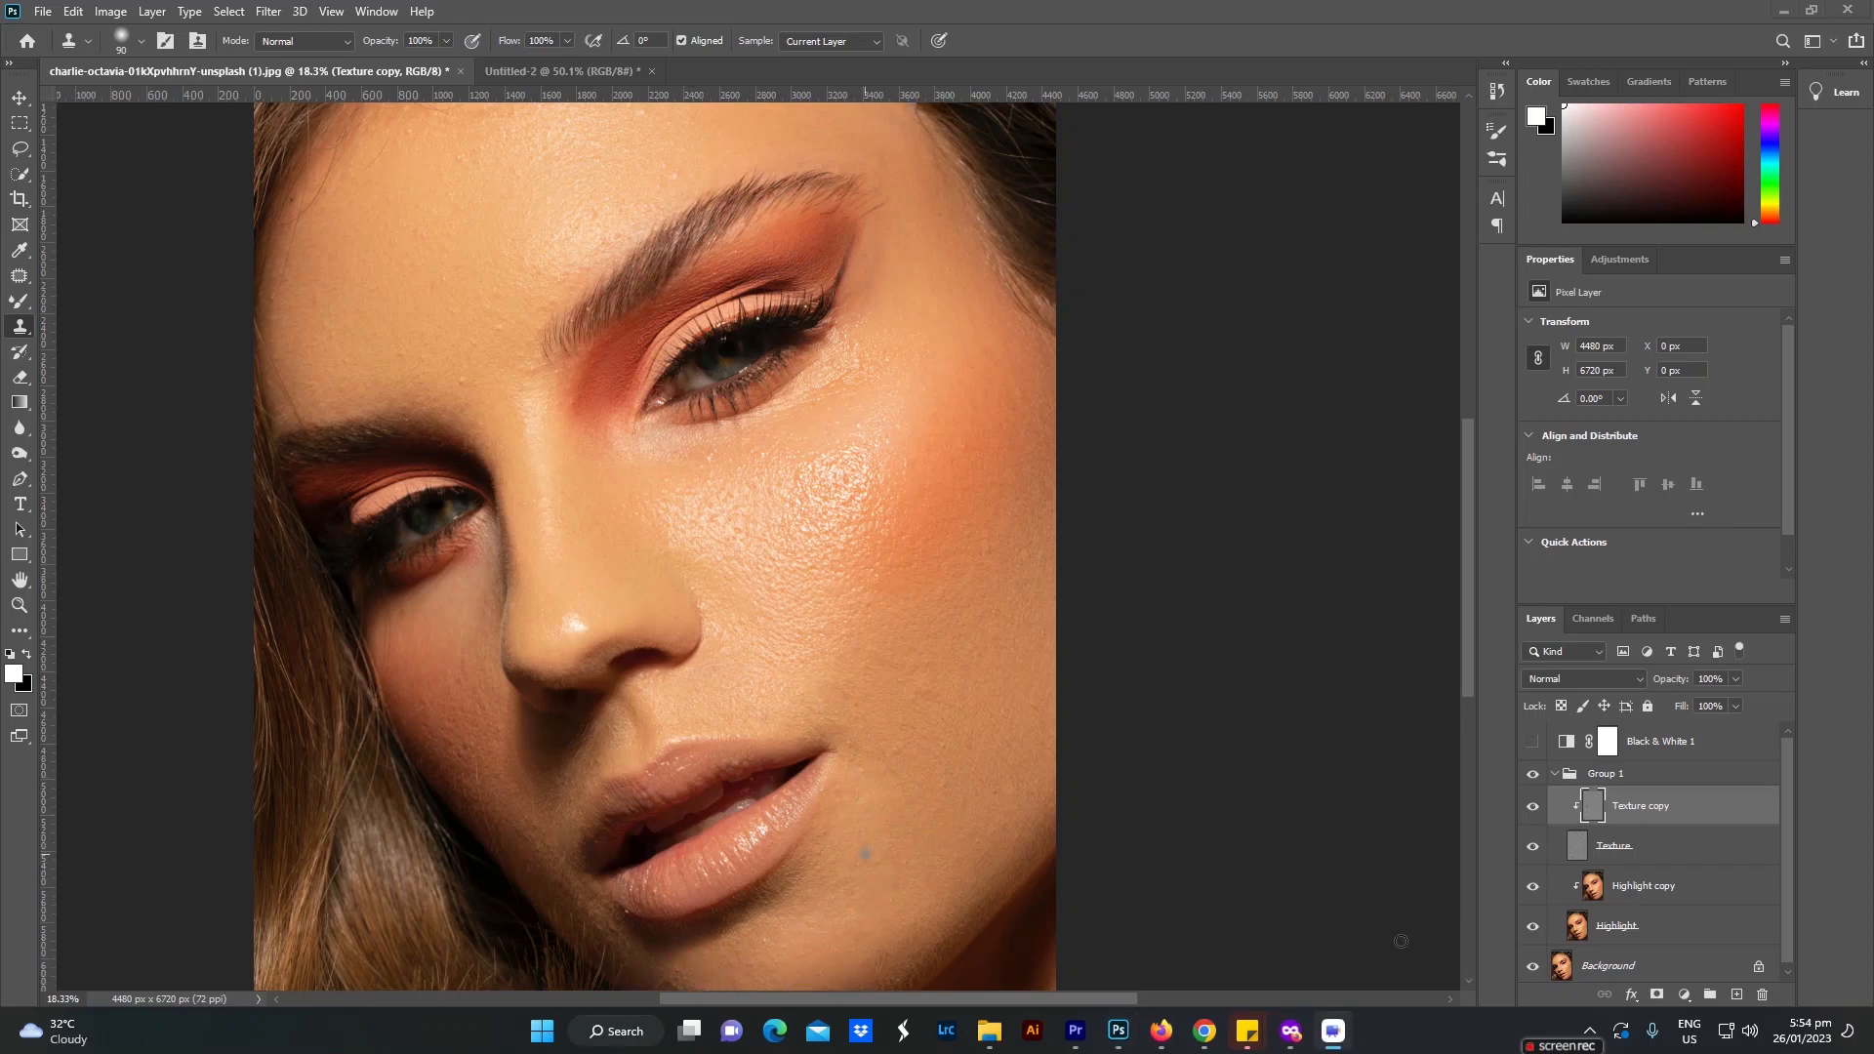
Step: Clone out the rough spots on the shaded cheek and touch up the bump area on the lit cheek
left_click(435, 674)
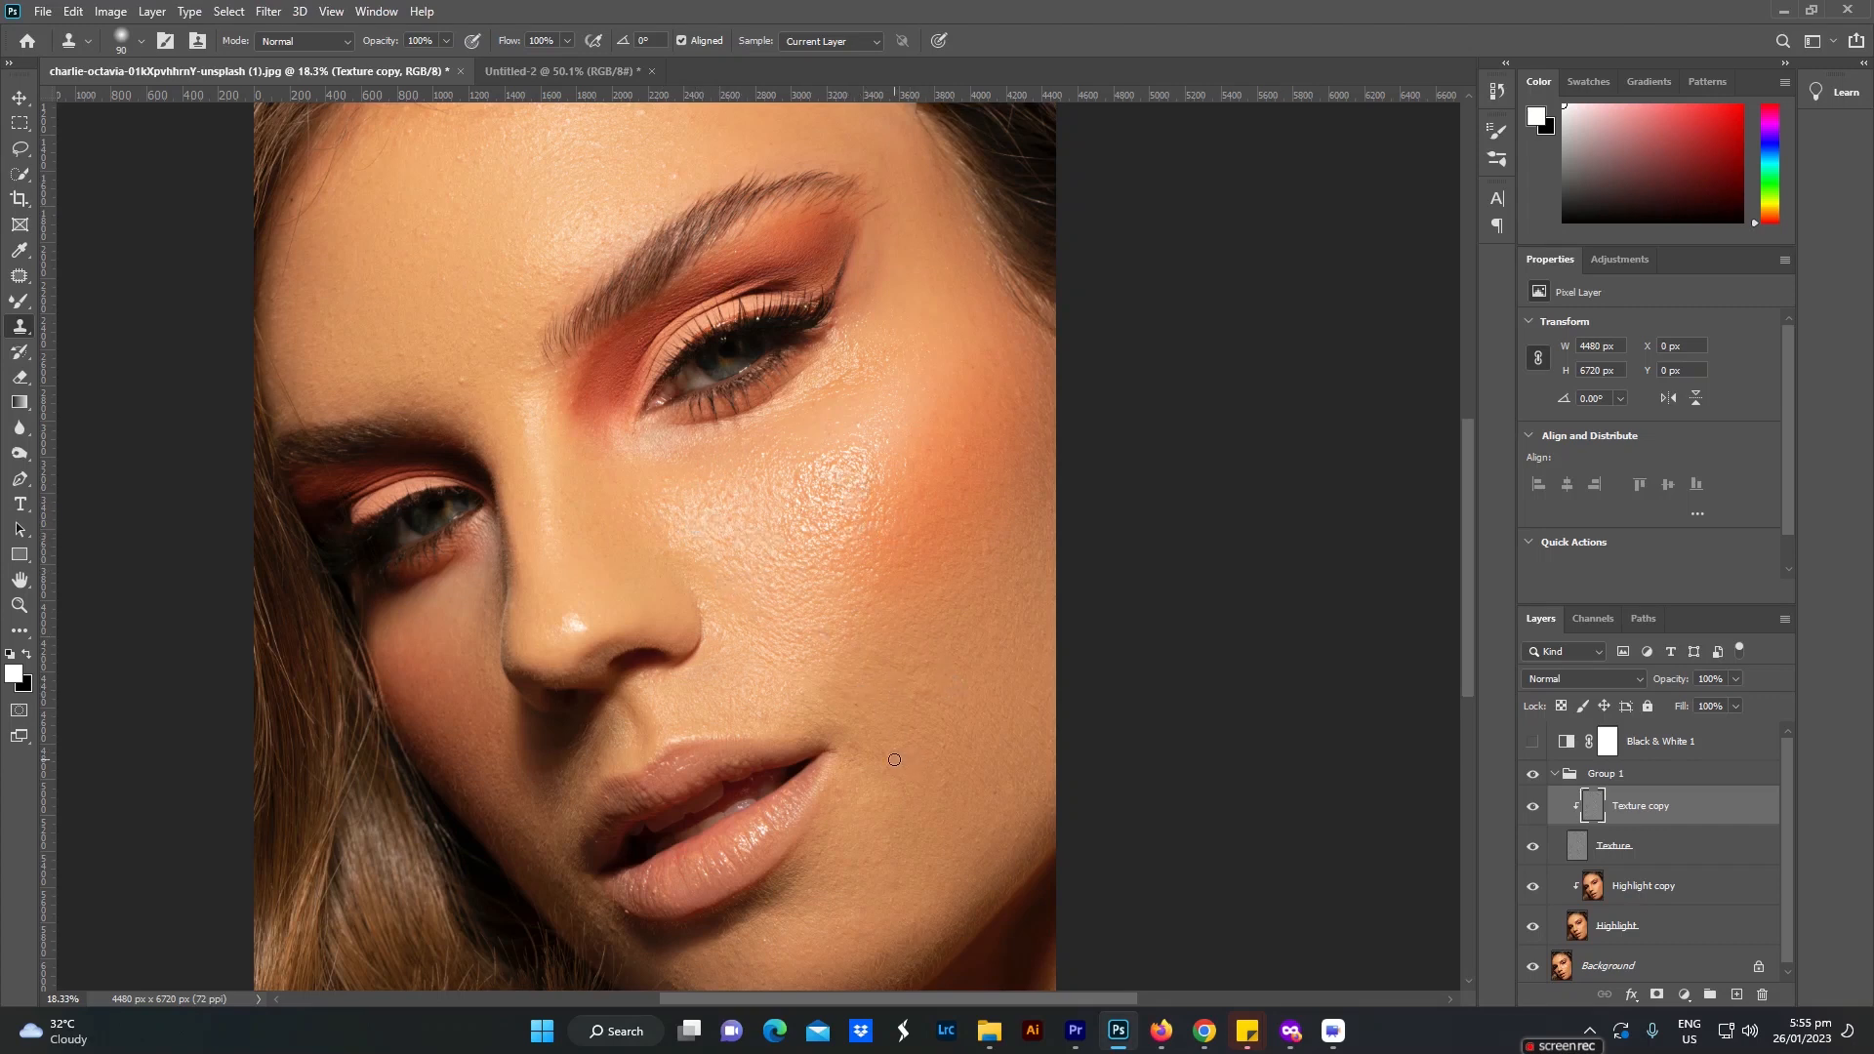
left_click(892, 697, "alt")
left_click_drag(908, 672, 890, 664)
Step: Clone out the small bumps on the middle of the forehead above the shaded eyebrow
left_click_drag(573, 407, 919, 505)
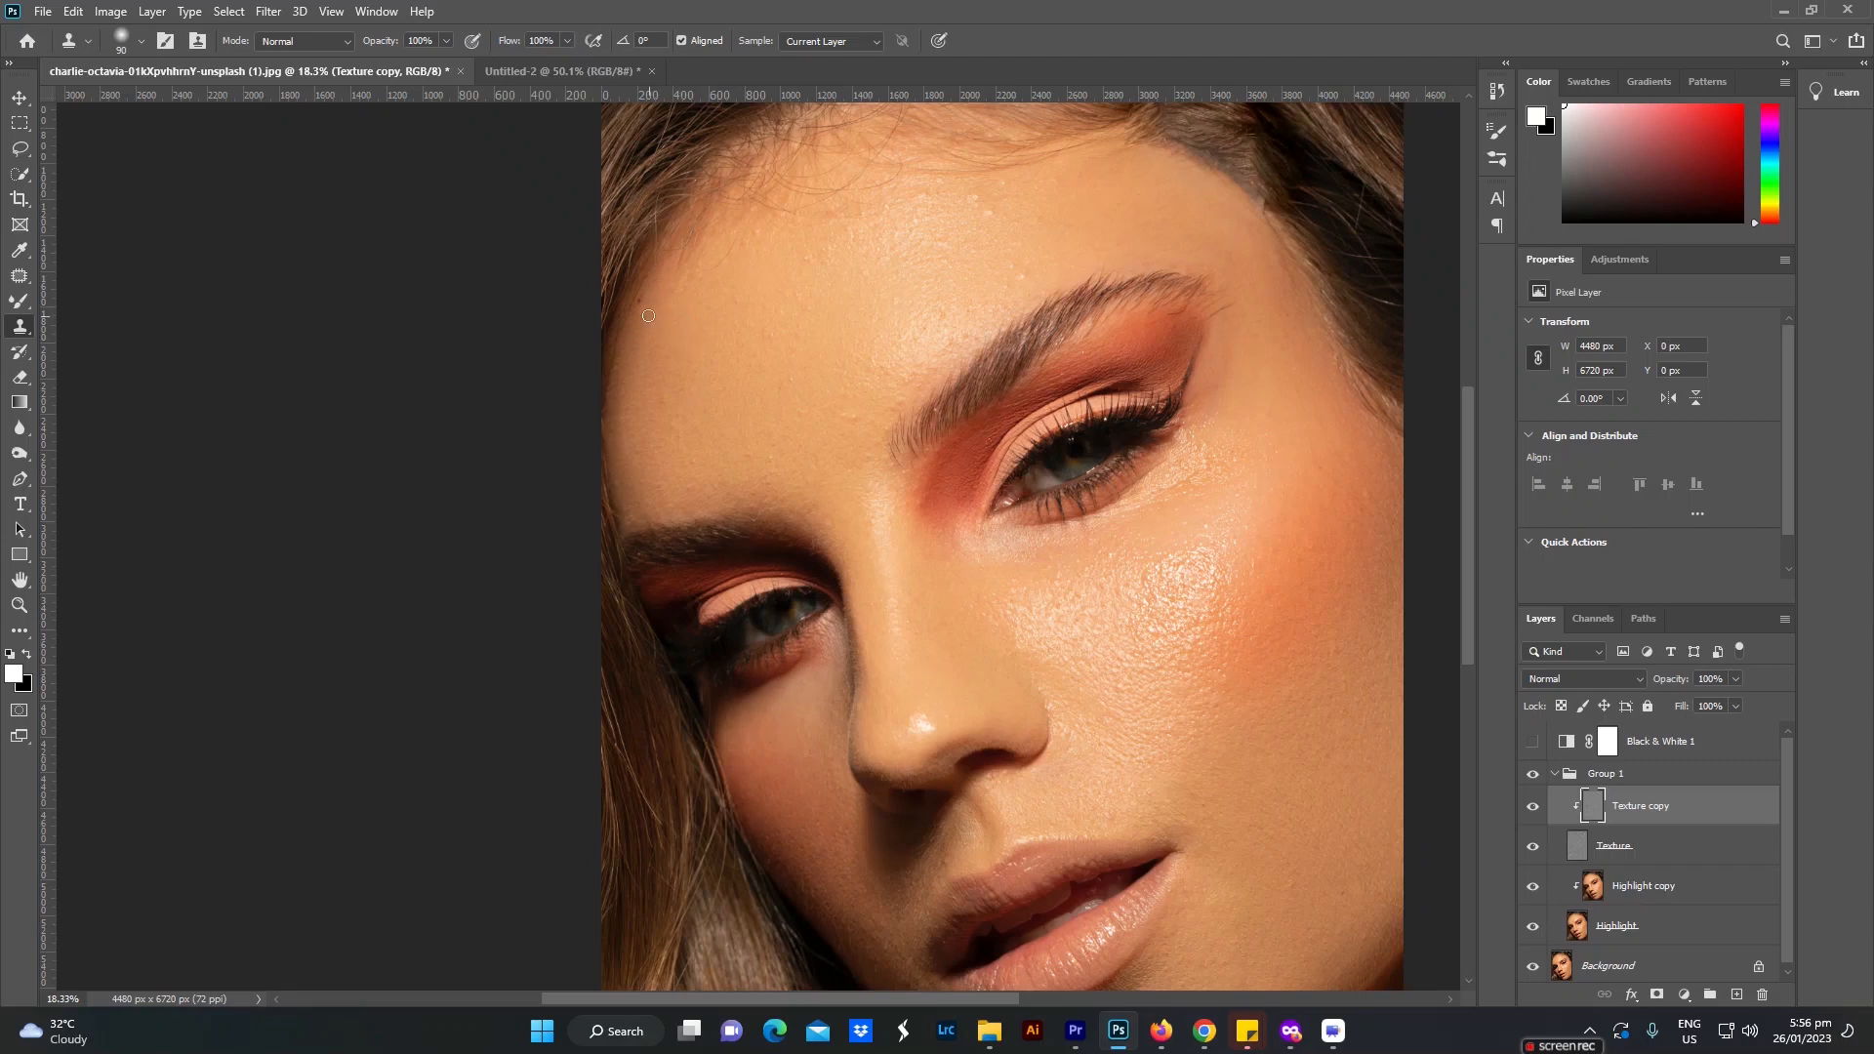
left_click_drag(732, 260, 663, 471)
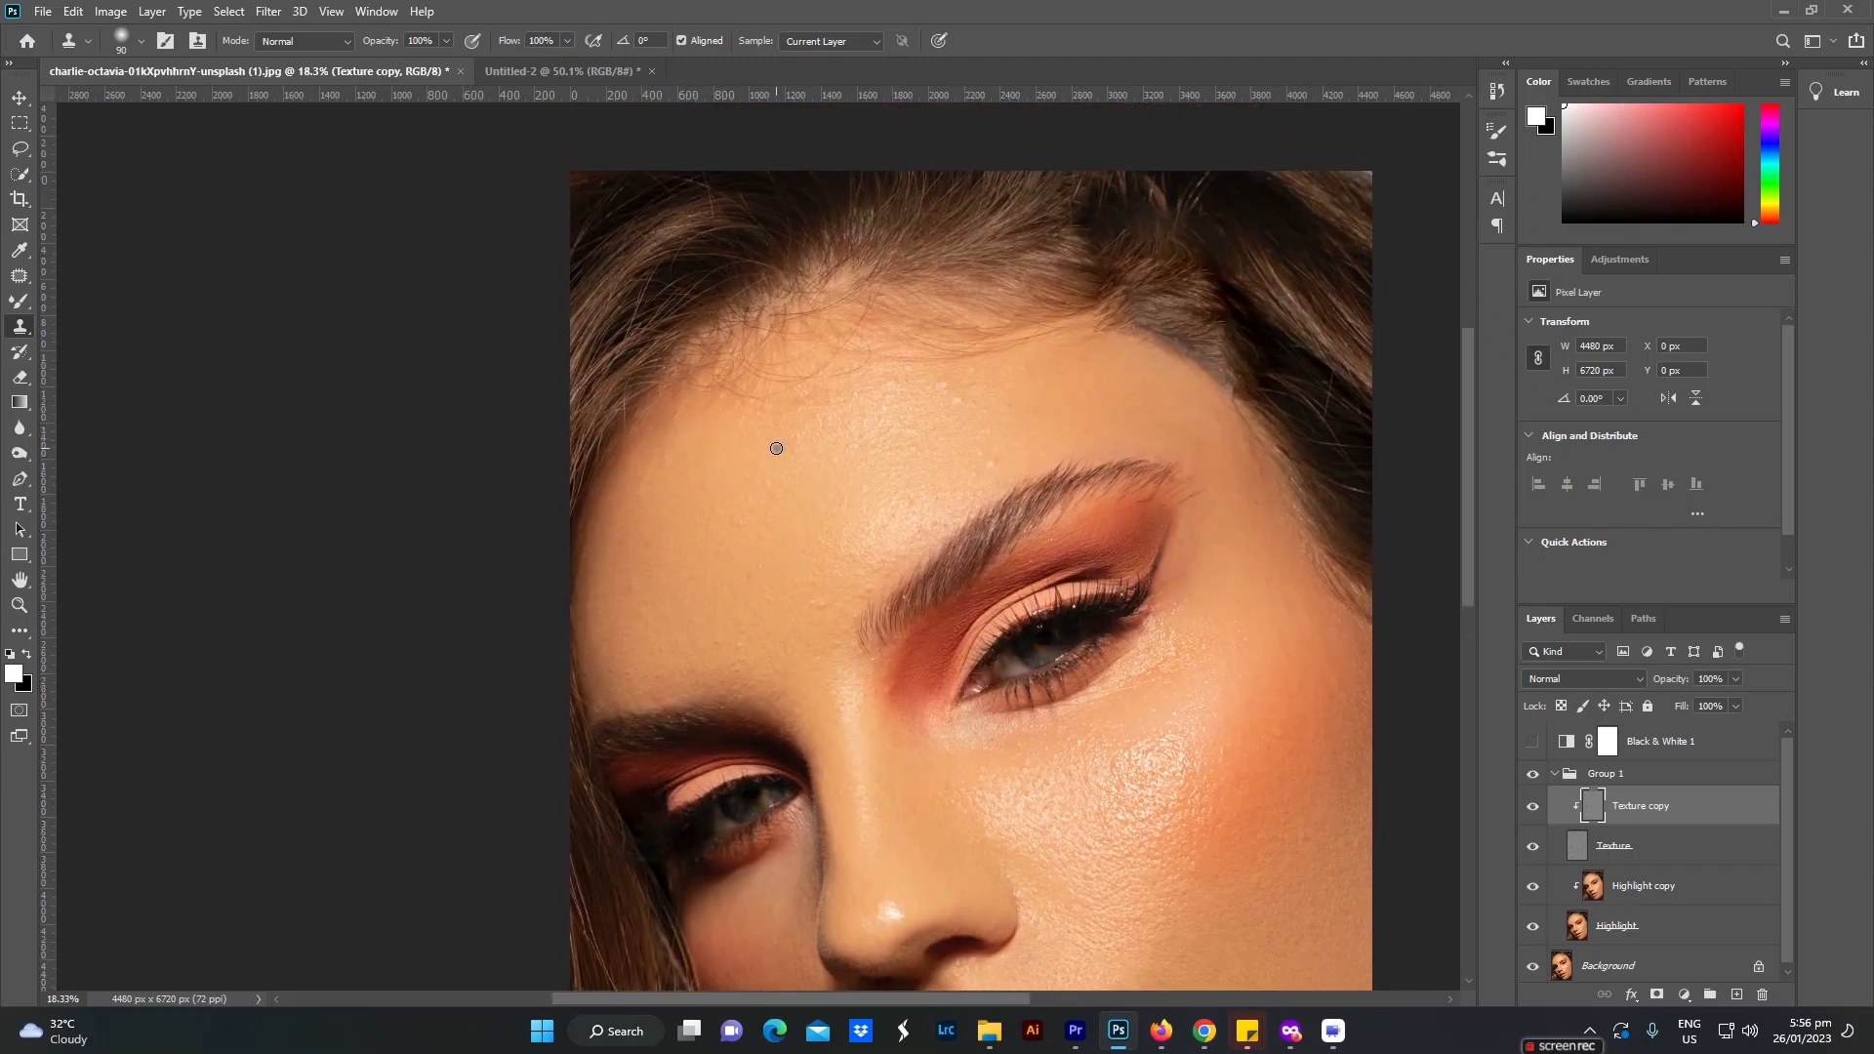
left_click(780, 541, "alt")
left_click(735, 519)
left_click(765, 572, "alt")
left_click(753, 510)
left_click(755, 559, "alt")
left_click(739, 510)
left_click(733, 571, "alt")
Step: Clone clean texture over the shiny spots across the upper forehead, from its center toward the lit temple
left_click_drag(911, 406, 721, 539)
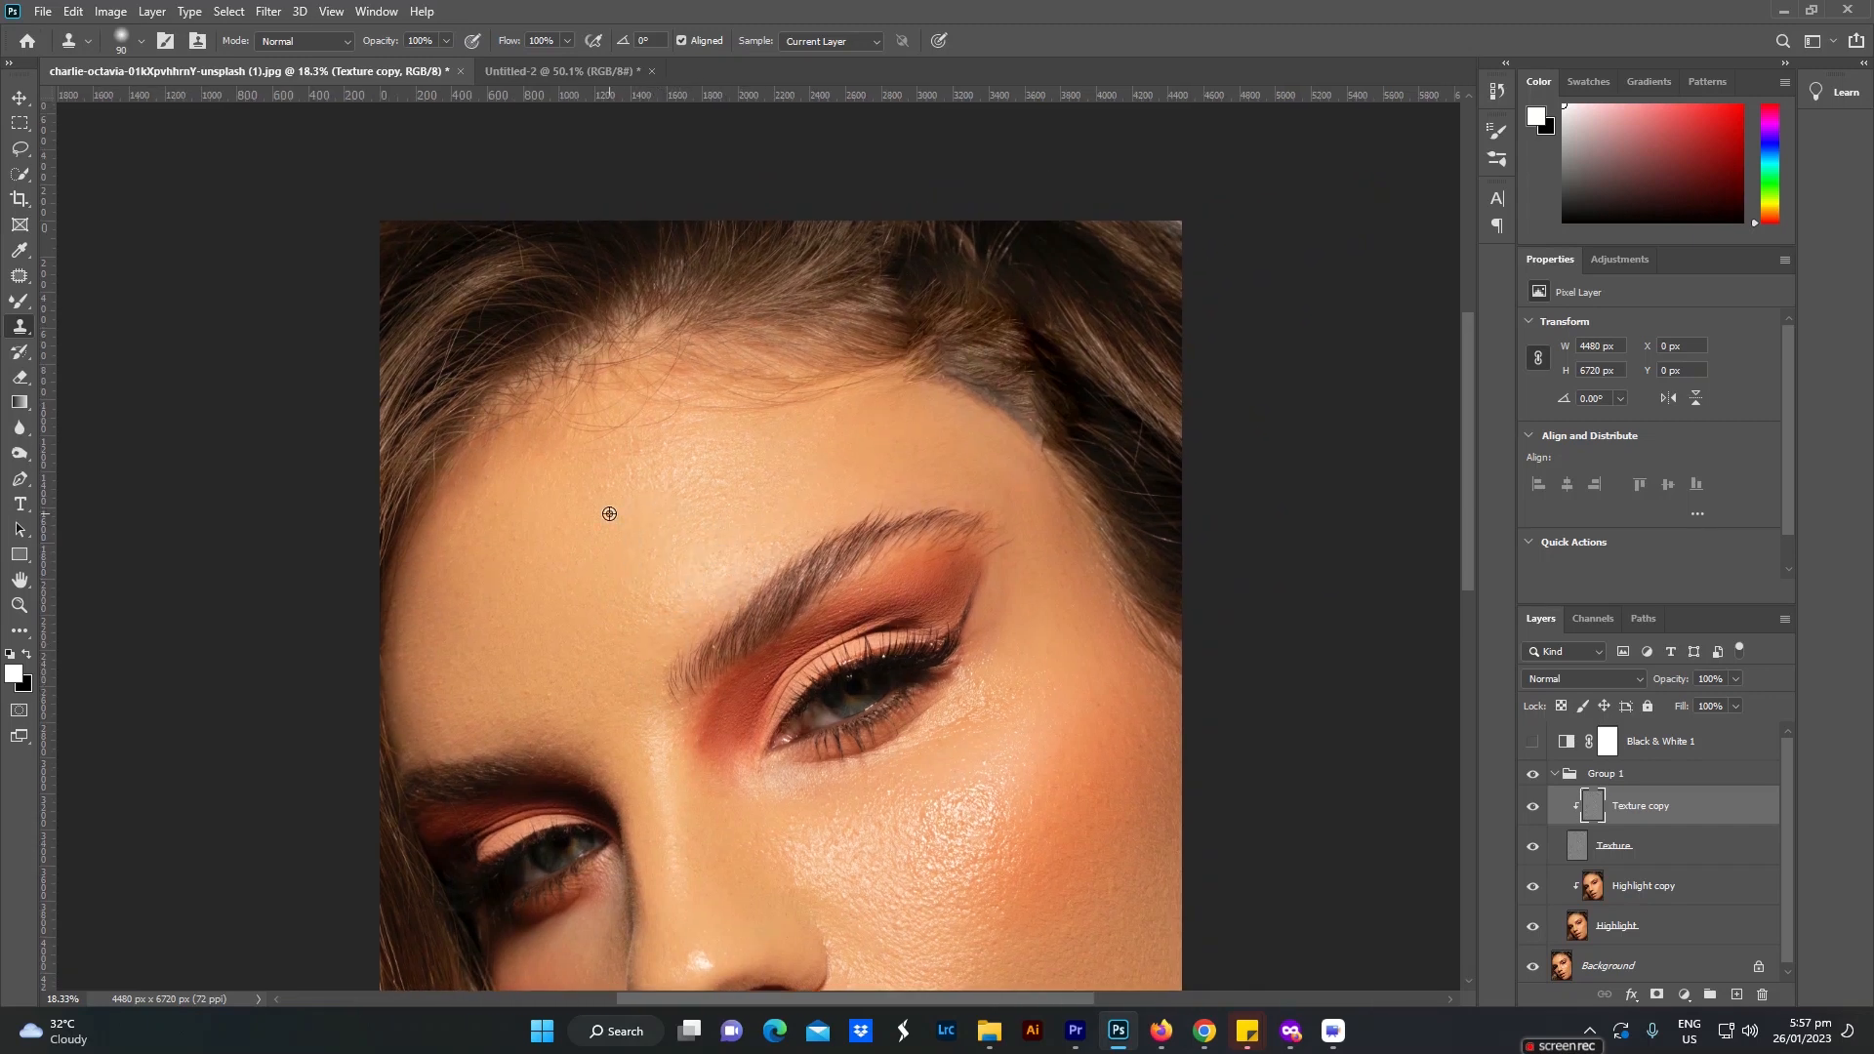
left_click(721, 485, "alt")
left_click(699, 453)
left_click_drag(594, 508, 812, 554)
left_click(847, 469, "alt")
mouse_move(839, 444)
left_mouse_down()
mouse_move(812, 464)
mouse_move(1034, 442)
mouse_move(1013, 456)
left_mouse_up()
left_click(882, 481, "alt")
left_click(914, 464, "alt")
left_click(968, 460, "alt")
left_click(1098, 461, "alt")
left_click_drag(1049, 441, 1025, 443)
Step: Clone over the remaining uneven texture at the center of the forehead just below the hairline
left_click(825, 488, "alt")
mouse_move(821, 452)
left_mouse_down()
mouse_move(856, 431)
mouse_move(753, 475)
mouse_move(783, 427)
left_mouse_up()
left_click(843, 480, "alt")
left_click(834, 472, "alt")
mouse_move(842, 451)
left_mouse_down()
mouse_move(716, 477)
mouse_move(775, 450)
left_mouse_up()
left_click(768, 507, "alt")
left_click(851, 485, "alt")
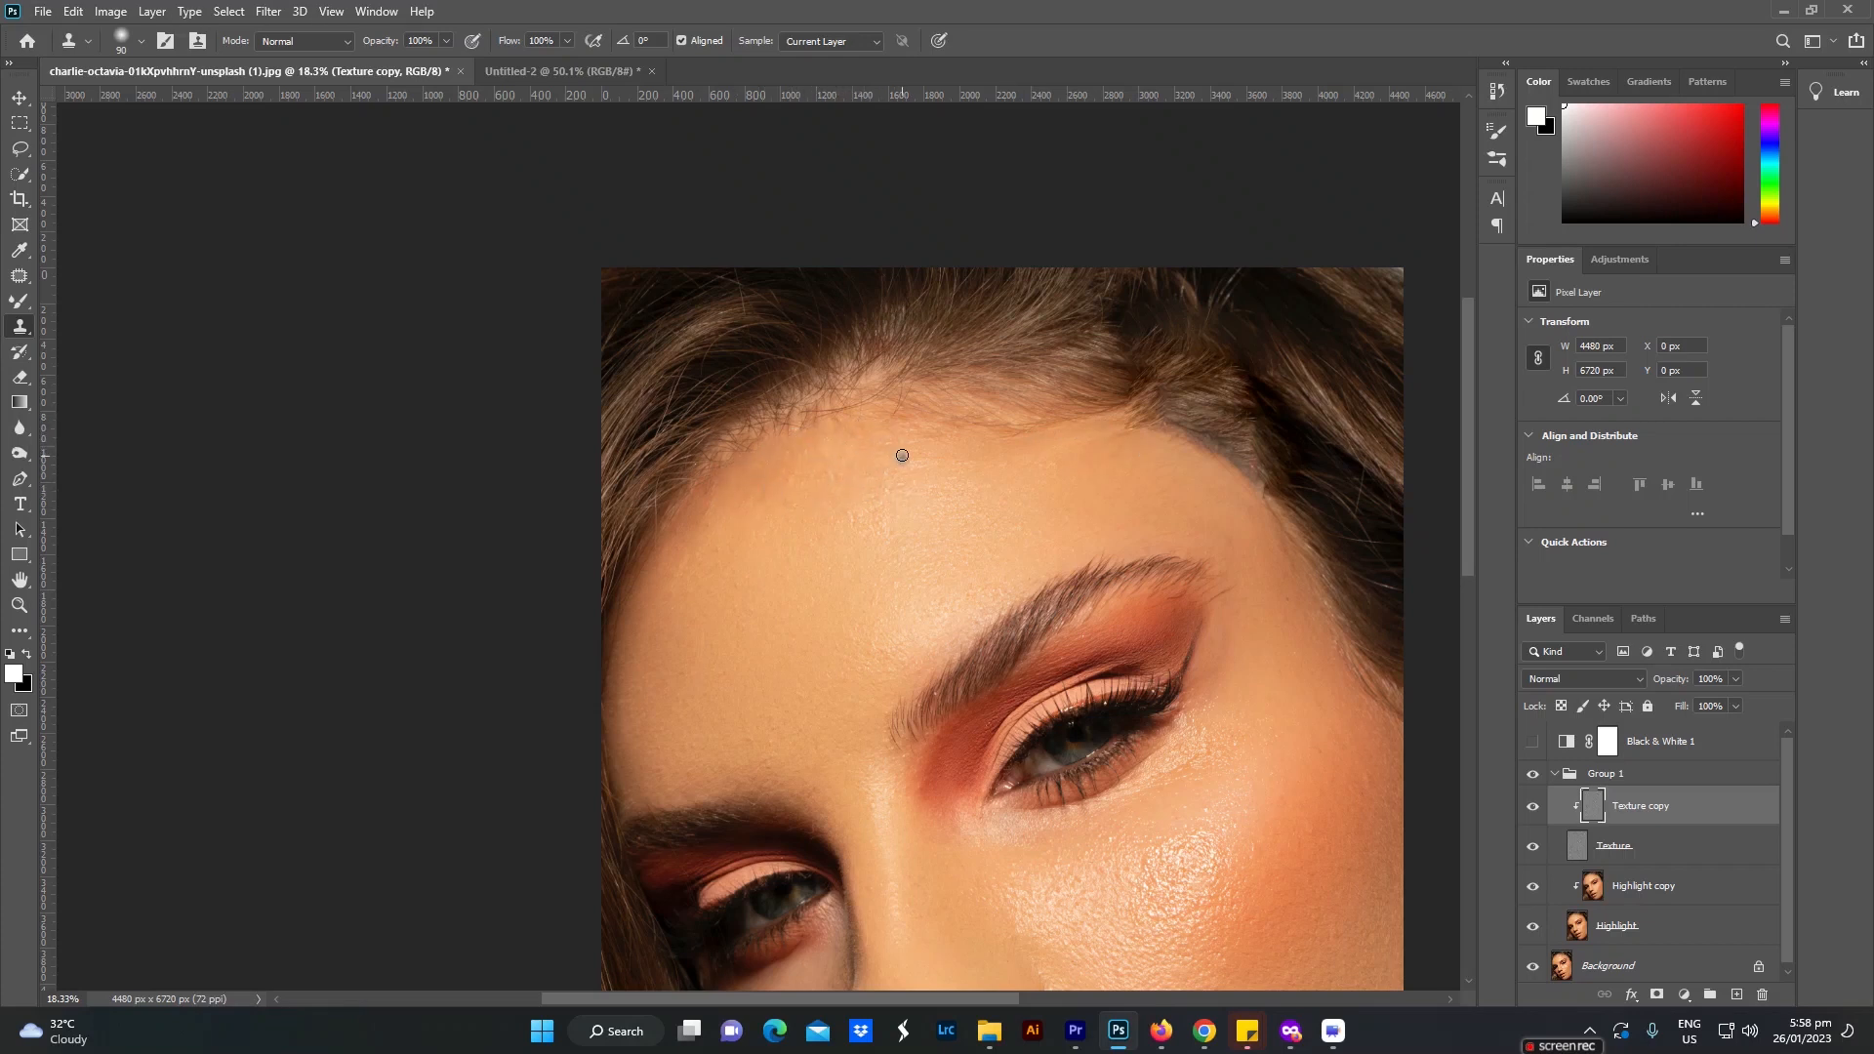
Step: Touch up the texture near the hairline on the shaded side of the forehead with the Clone Stamp
scroll(891, 495, "down", 6)
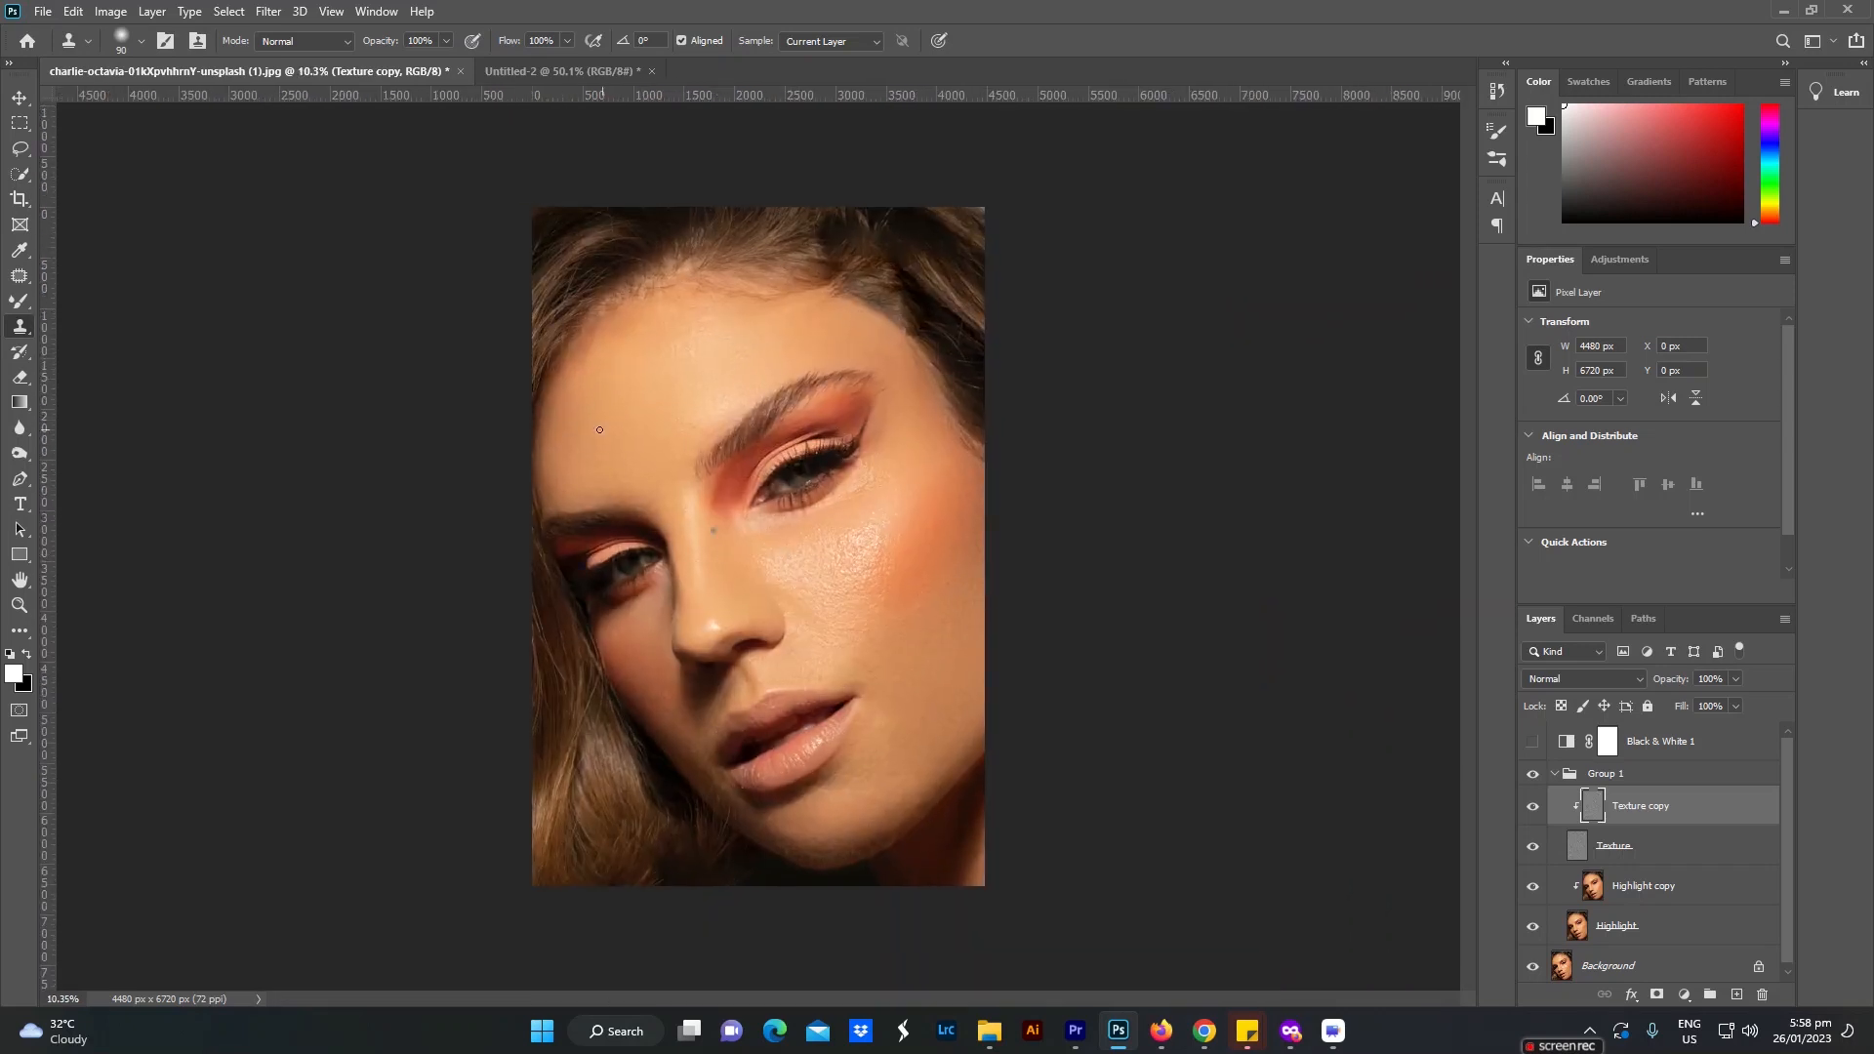
scroll(600, 429, "up", 1)
left_click(598, 317, "alt")
mouse_move(597, 296)
left_mouse_down()
mouse_move(602, 269)
mouse_move(580, 320)
left_mouse_up()
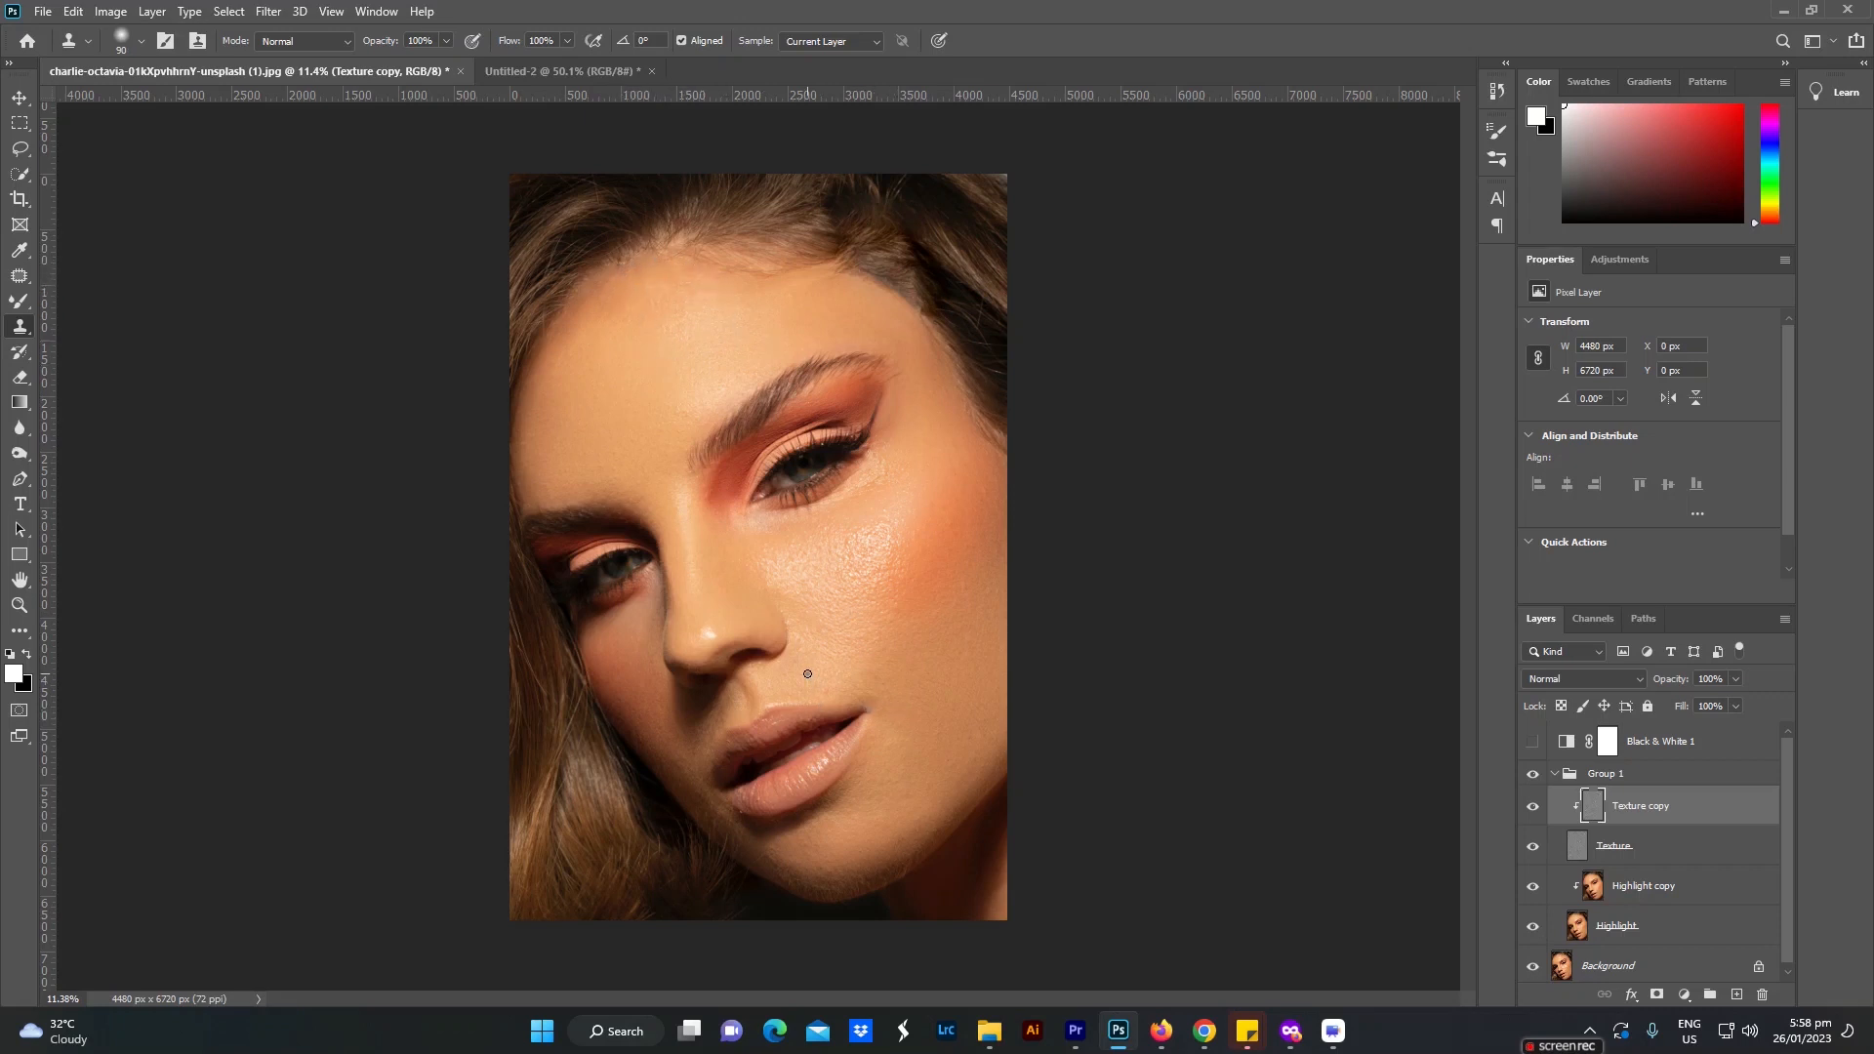
Step: Collapse Group 1 and hide it to compare the retouched portrait with the original
scroll(807, 674, "up", 1)
scroll(864, 681, "down", 2)
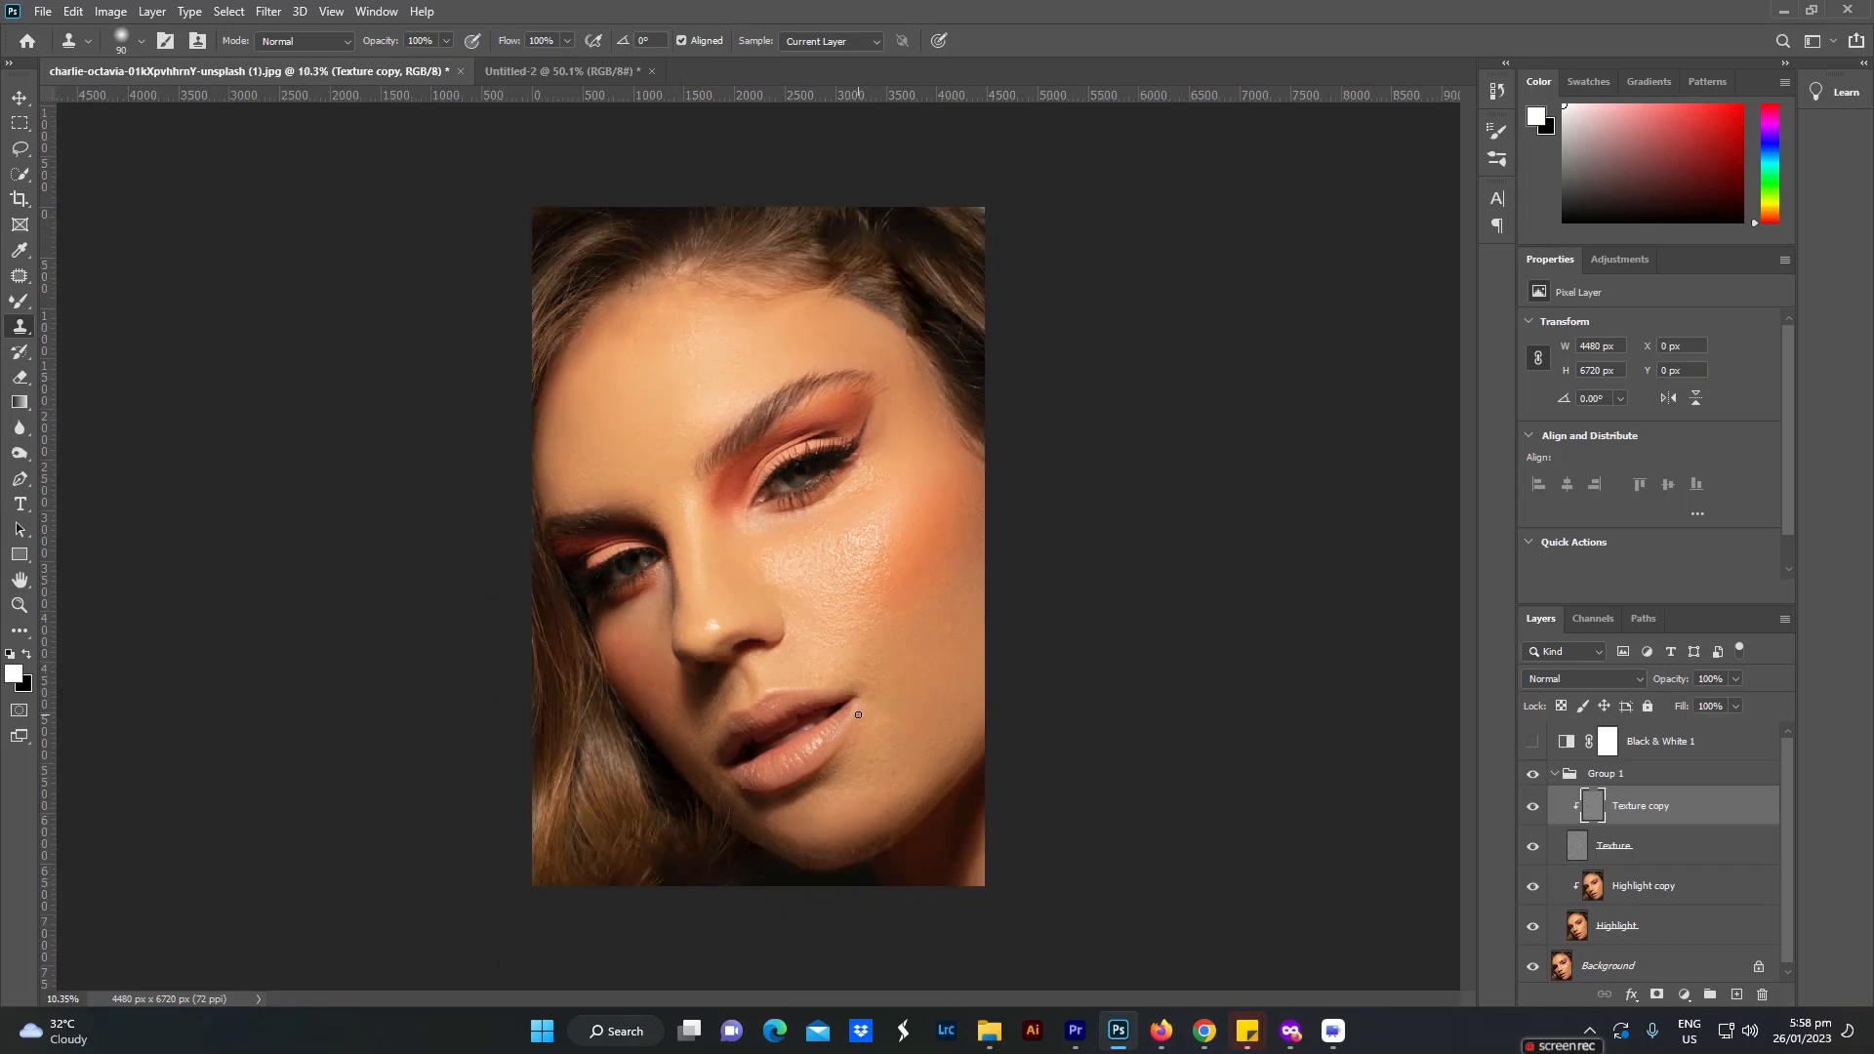
scroll(972, 497, "up", 1)
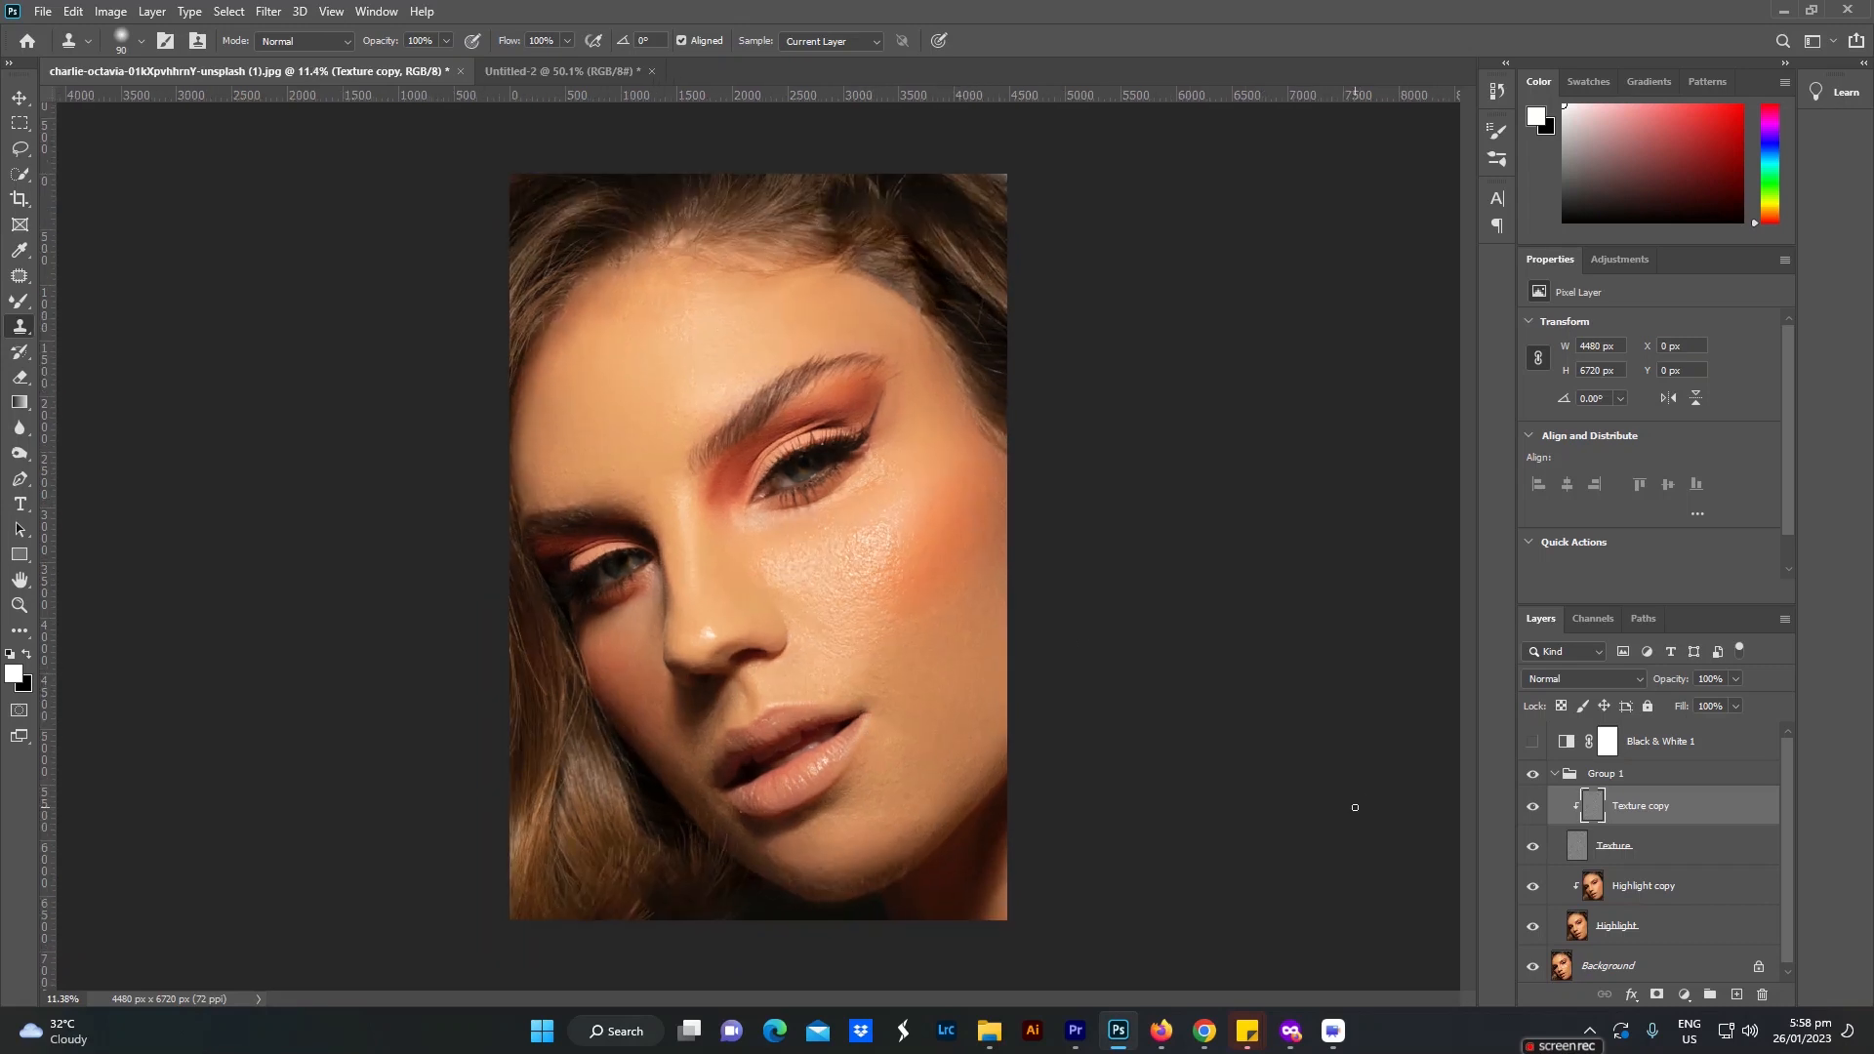
left_click(1554, 776)
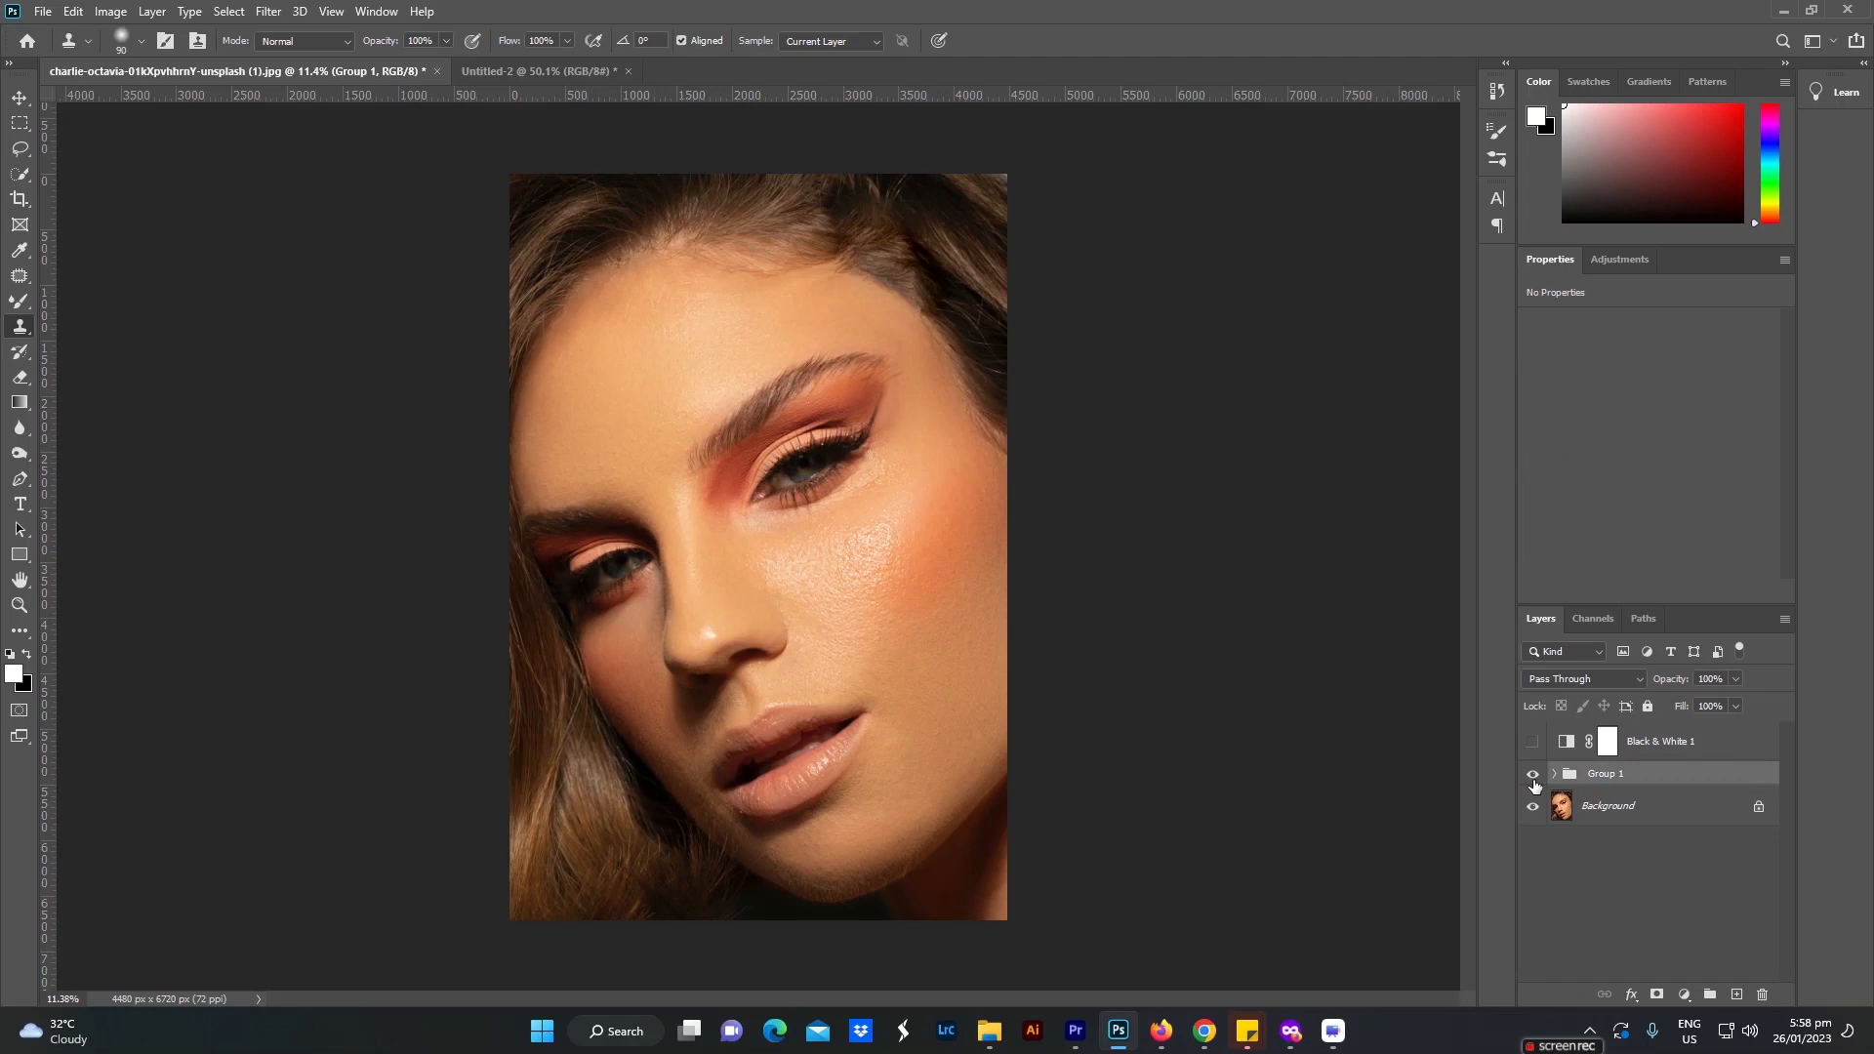
left_click(1532, 775)
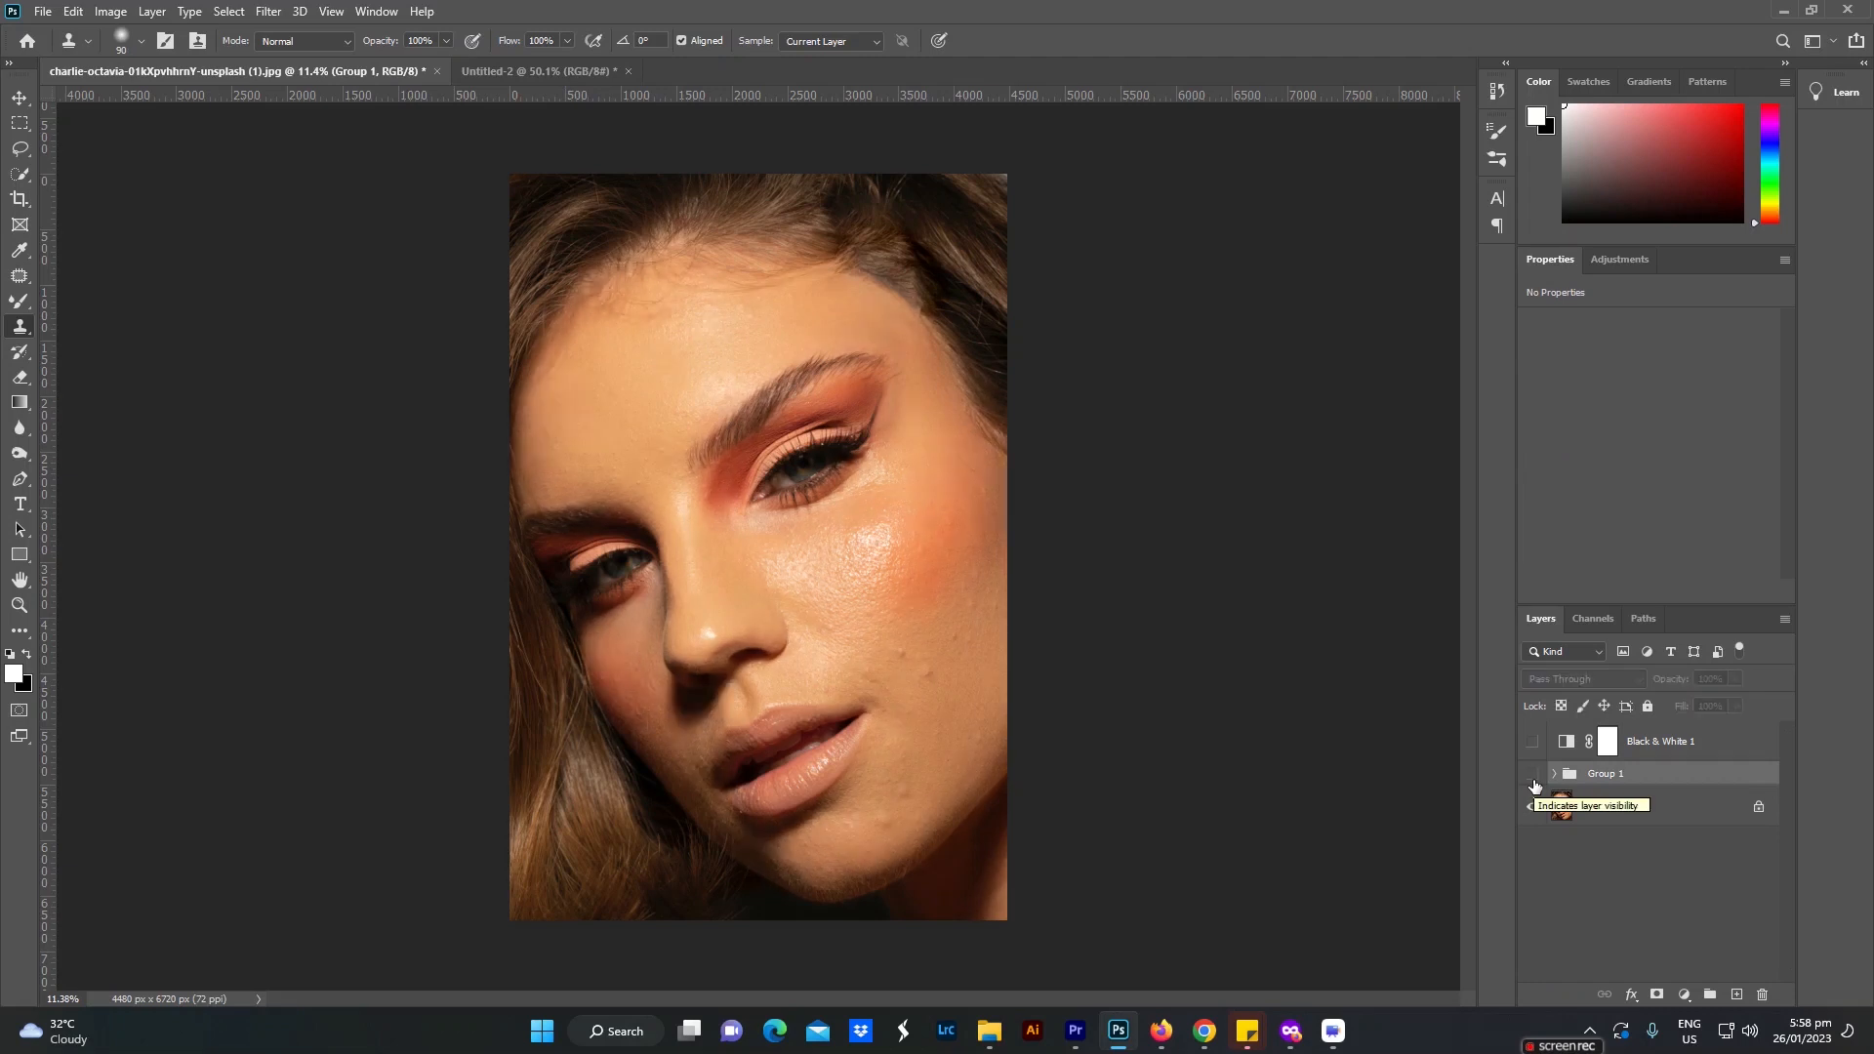
Step: Examine the portrait up close and toggle Group 1's visibility to compare the retouch with the original, leaving the group shown
scroll(956, 763, "up", 1)
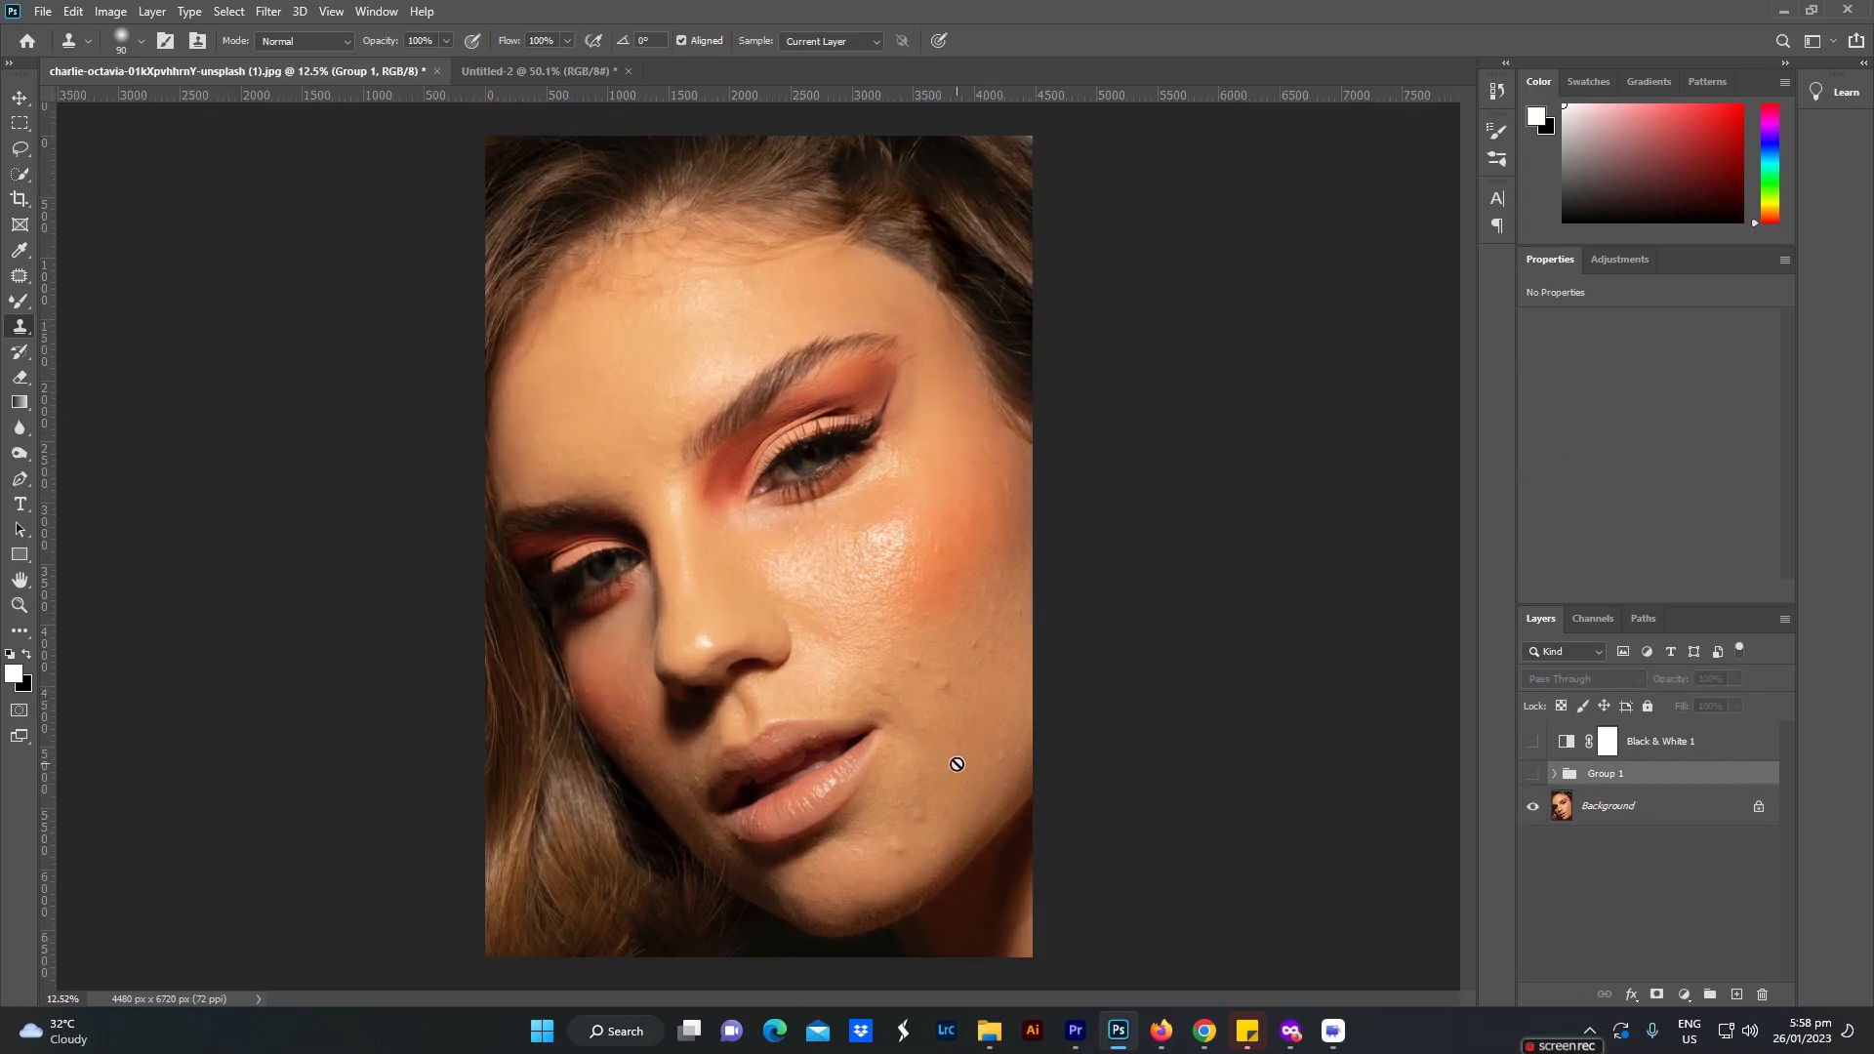
scroll(956, 763, "up", 1)
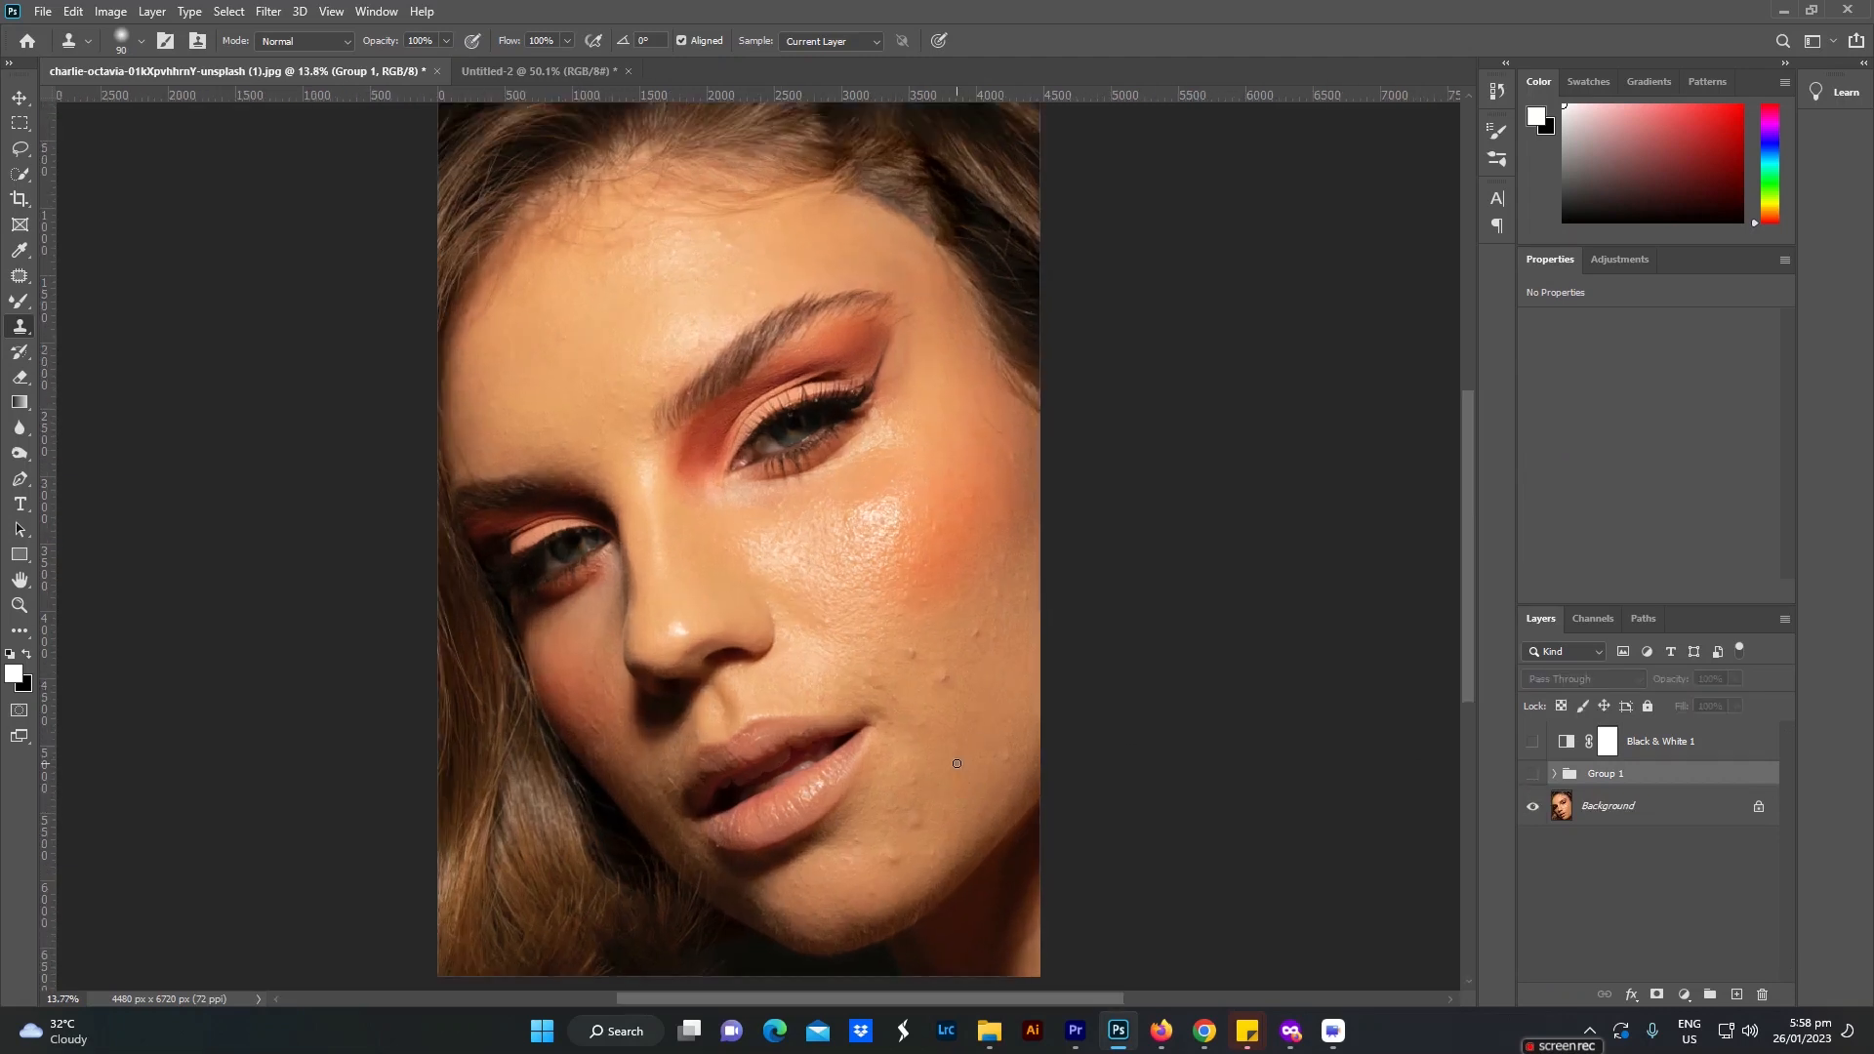
left_click(1533, 776)
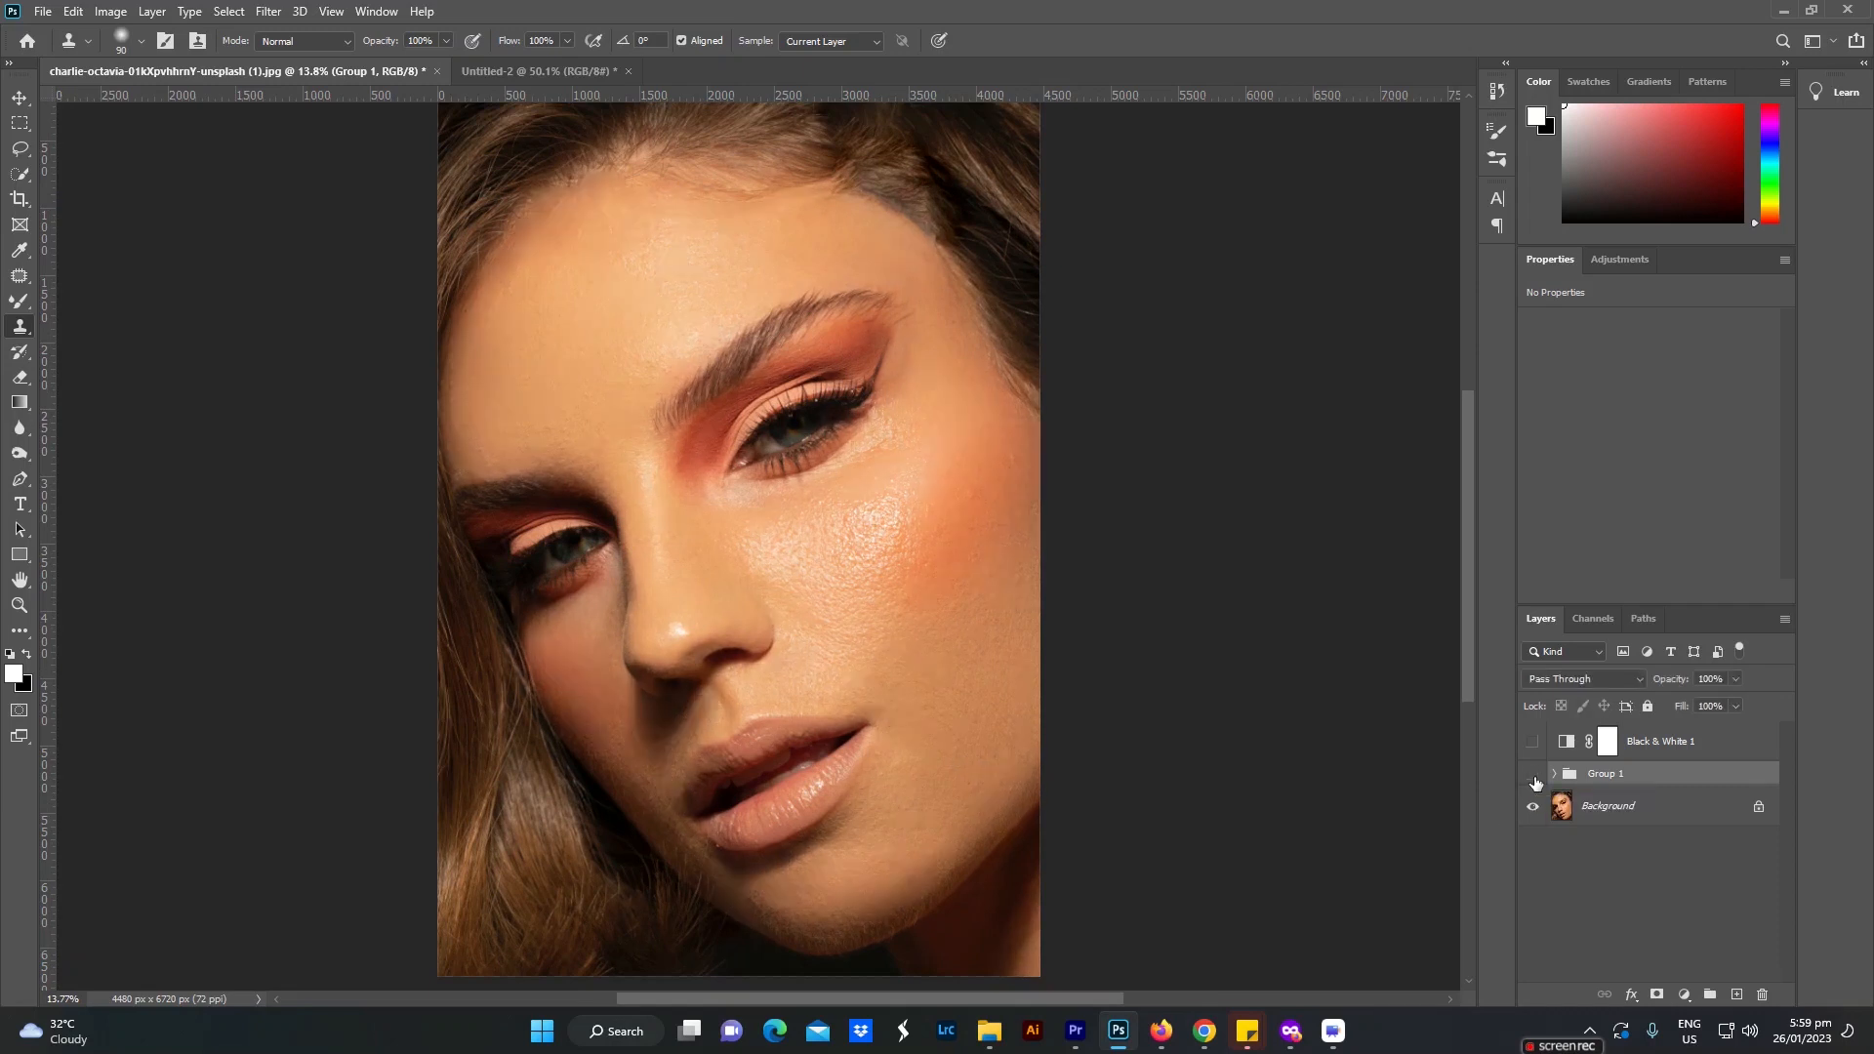
left_click(1533, 775)
left_click(1533, 776)
Step: Add a Curves adjustment above Group 1 with its midpoint lowered to darken, and duplicate it with the midpoint raised to brighten
left_click(1683, 993)
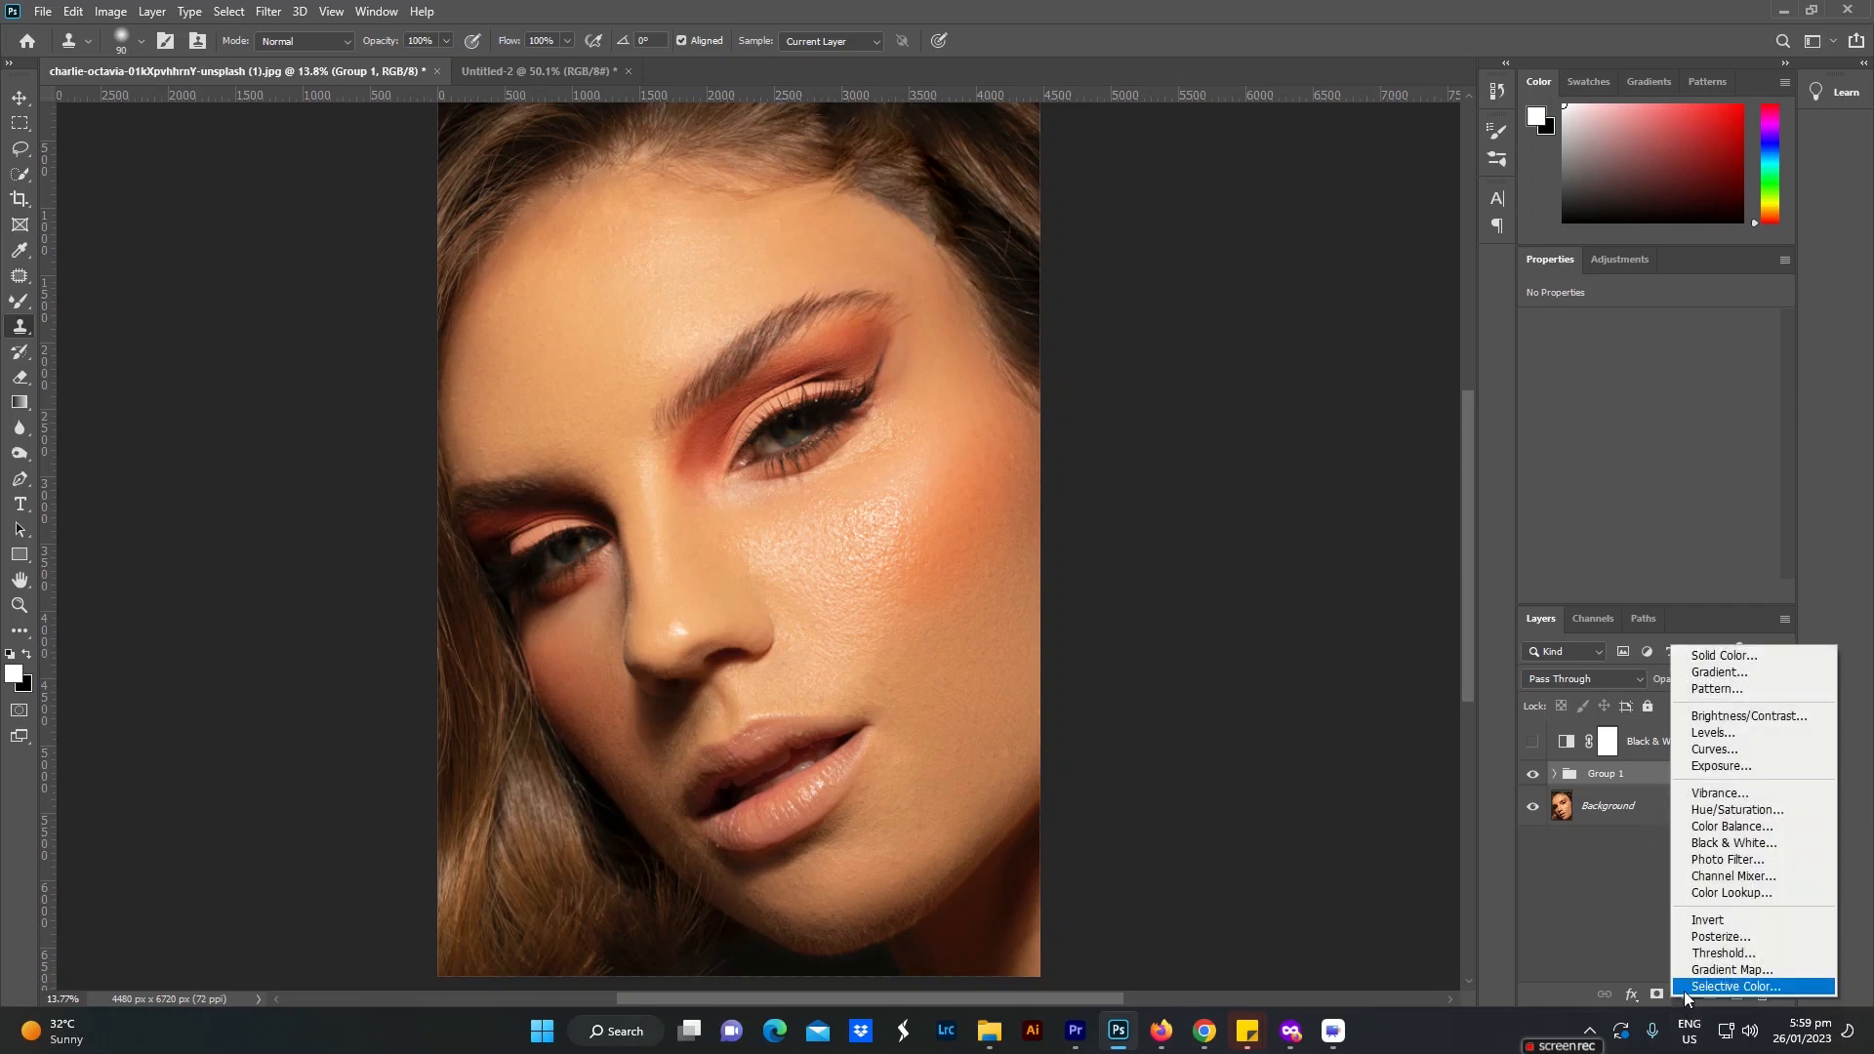
left_click(1717, 748)
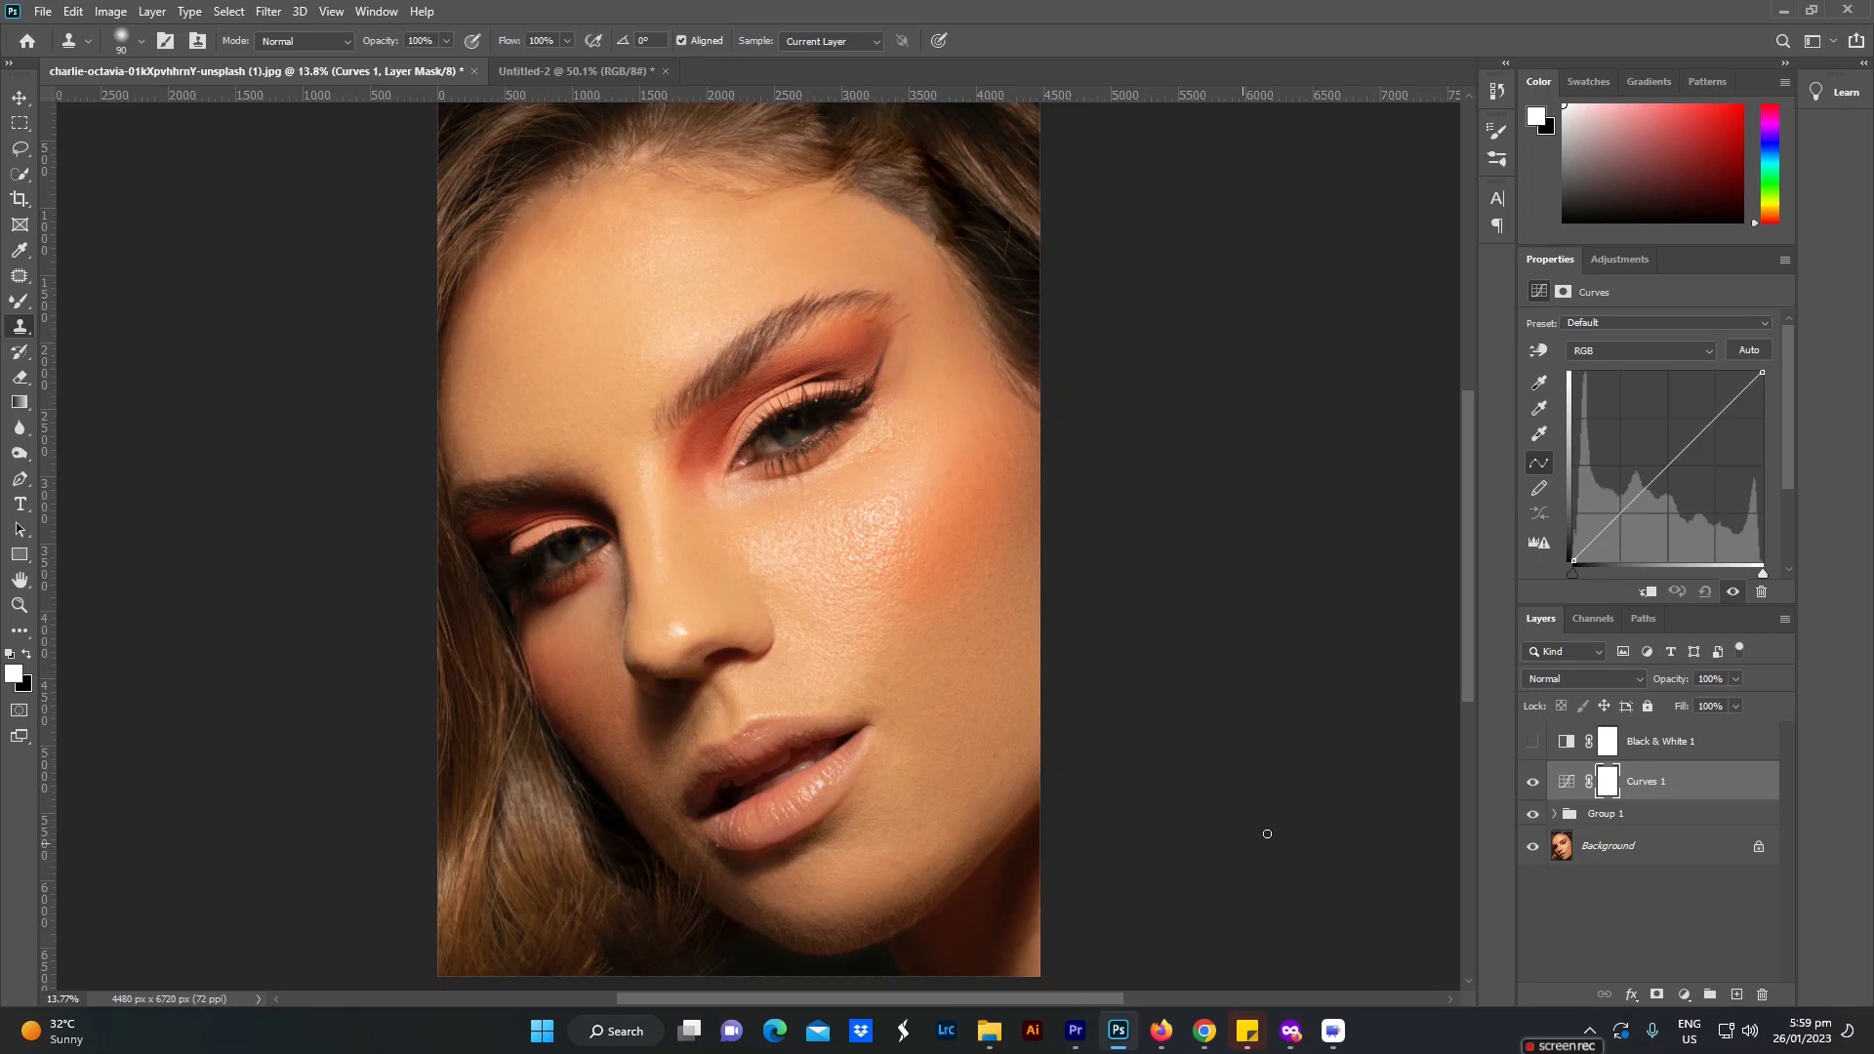
left_click(1665, 468)
left_click_drag(1664, 468, 1675, 484)
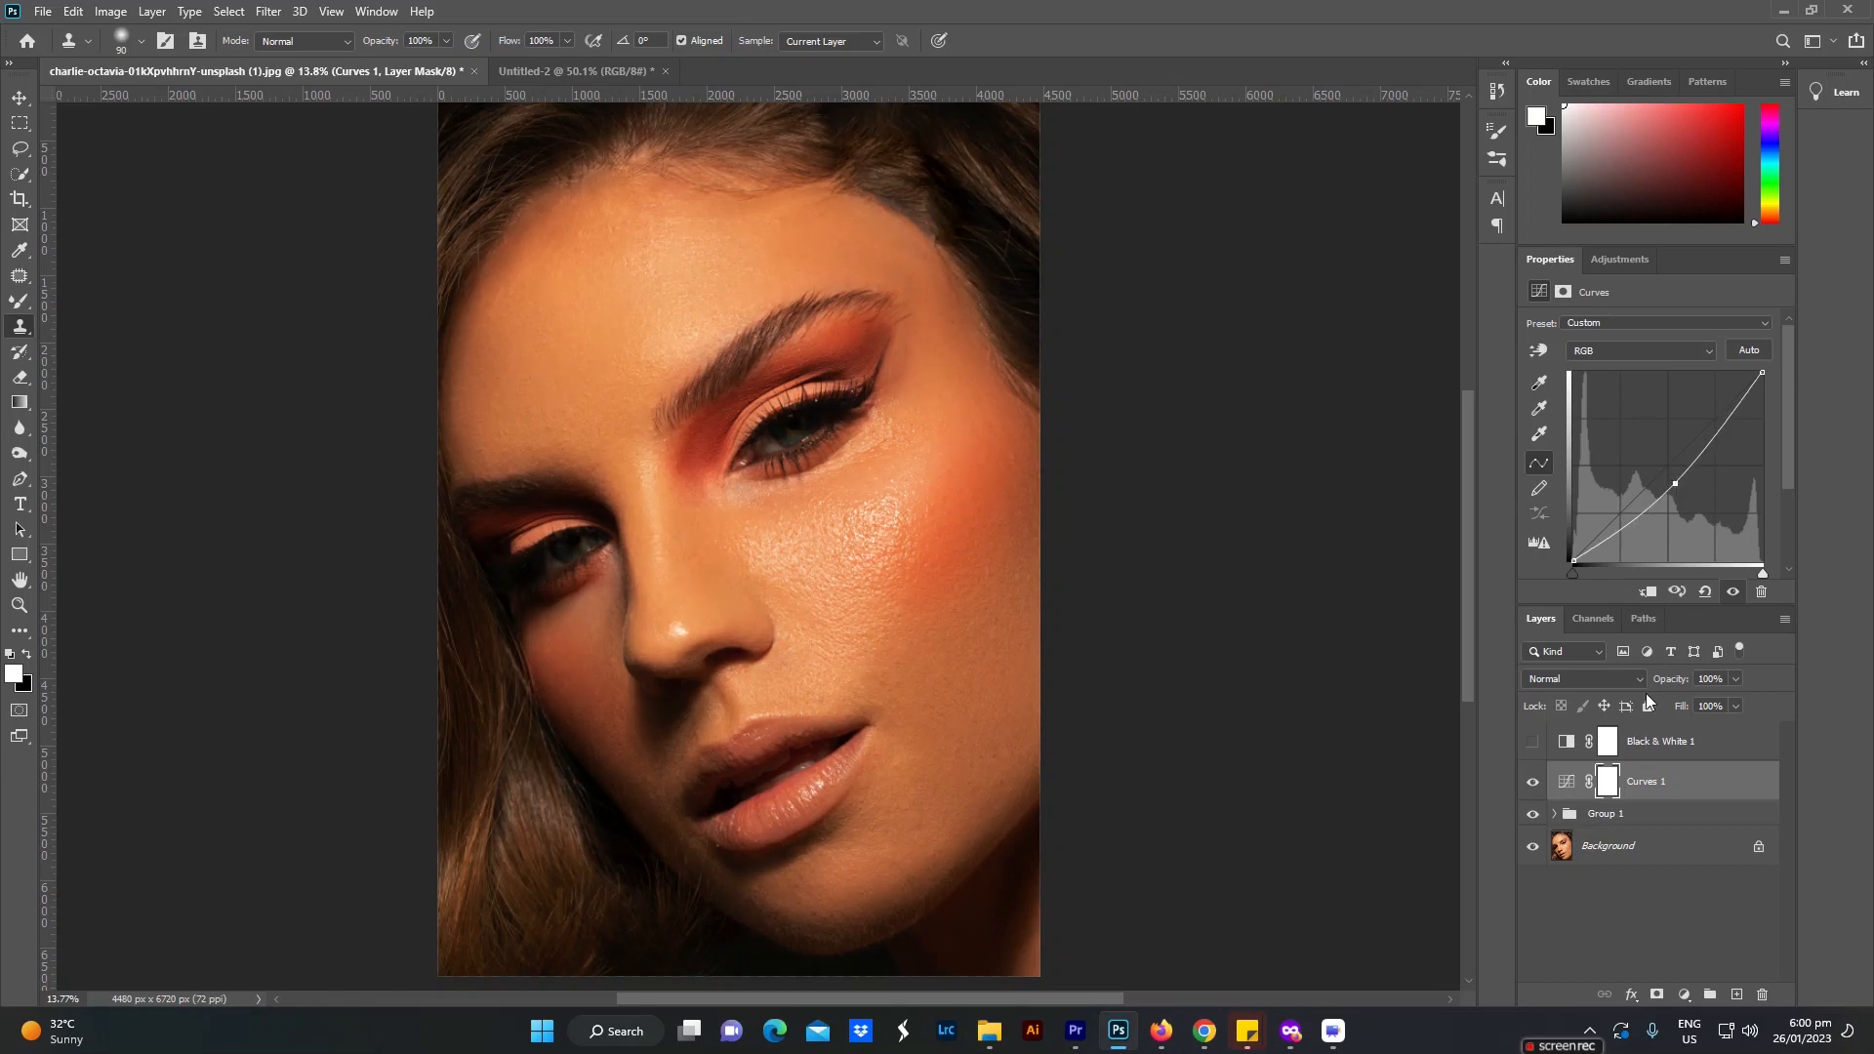
key("ctrl+j")
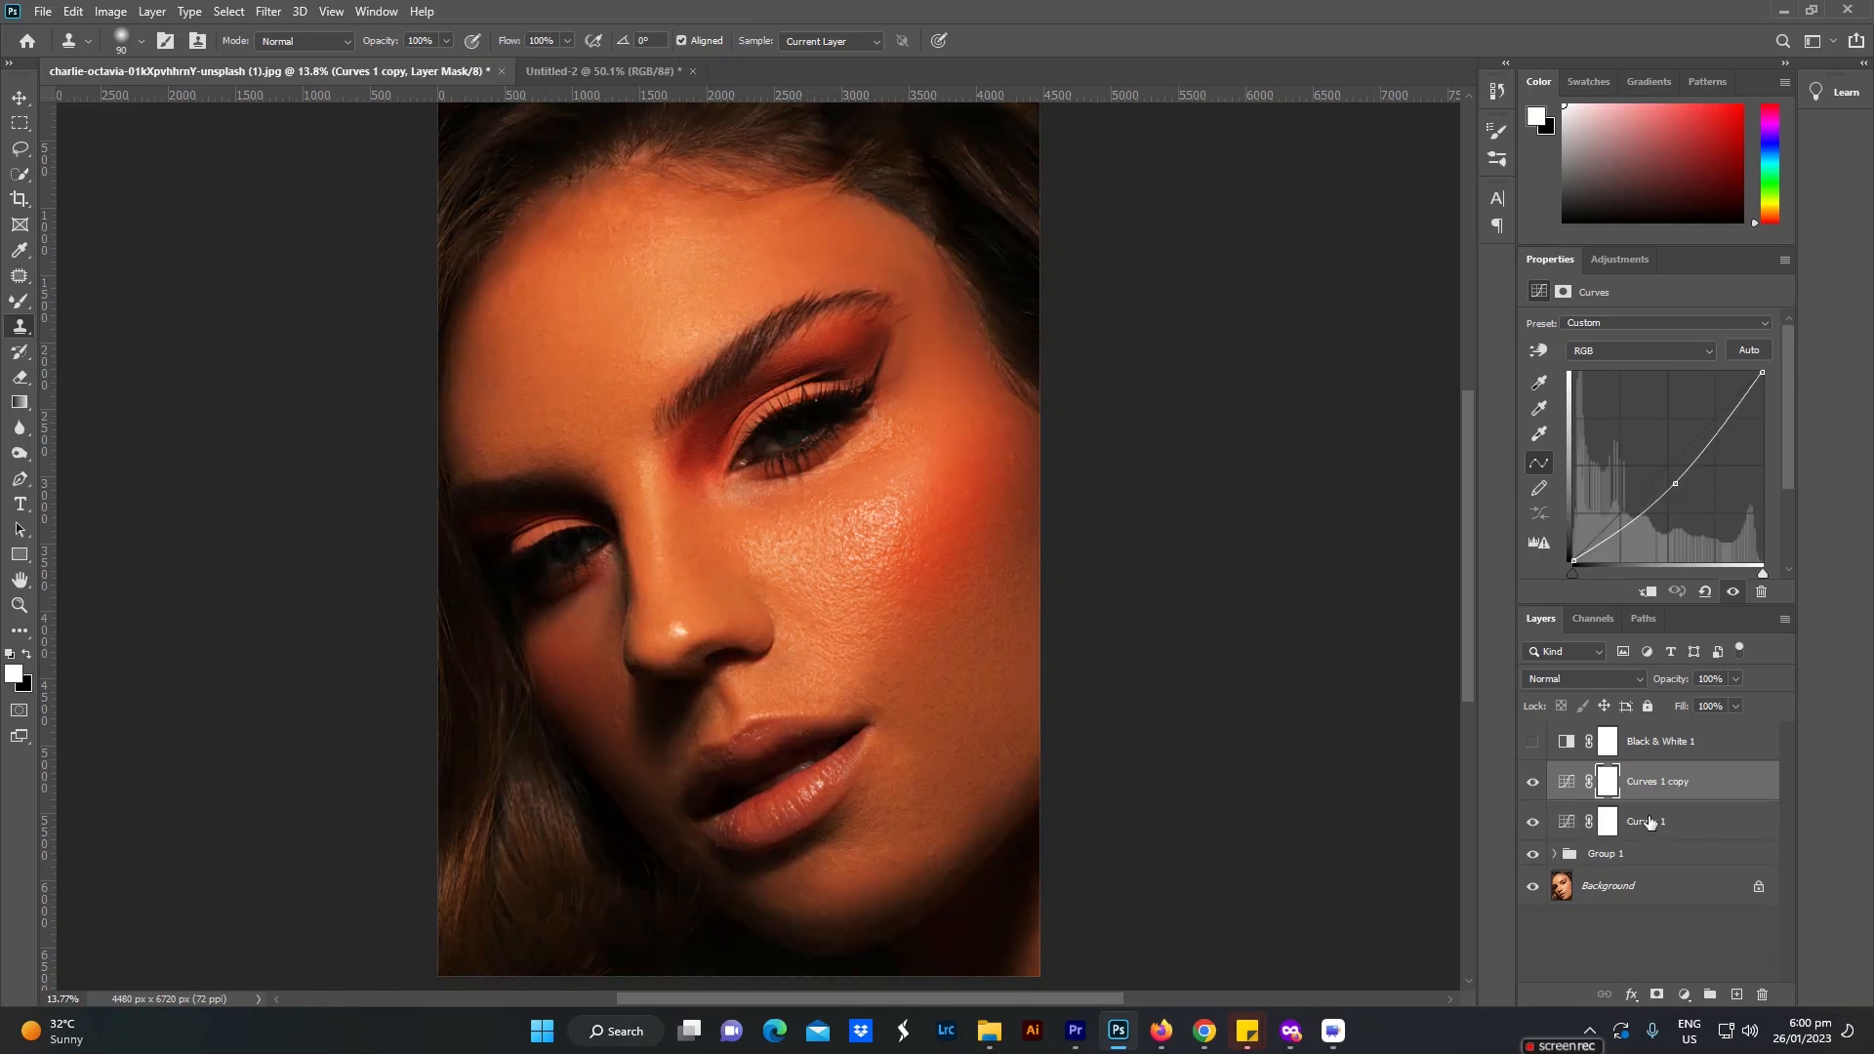
left_click_drag(1672, 485, 1653, 454)
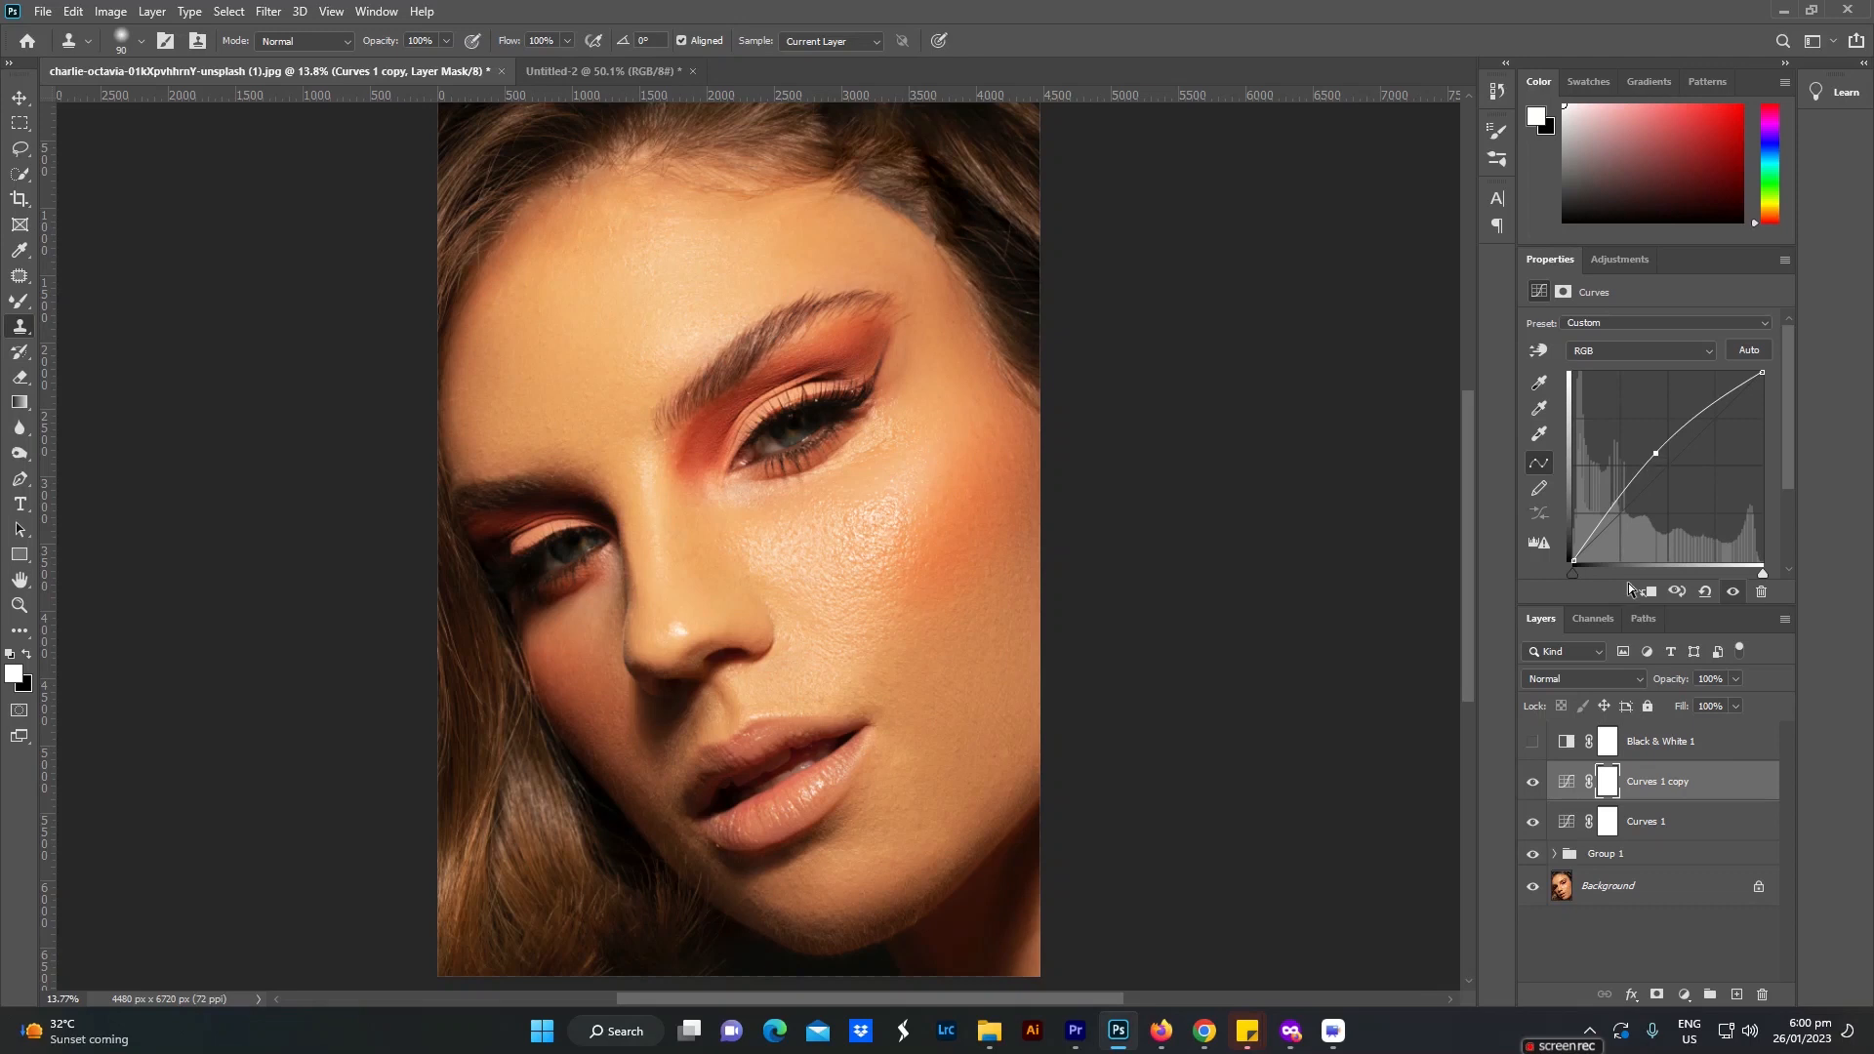
Step: Rename the brightening Curves layer Dodge and the darkening Curves layer Burn
double_click(1652, 781)
type("Dodge")
key("Tab")
type("B")
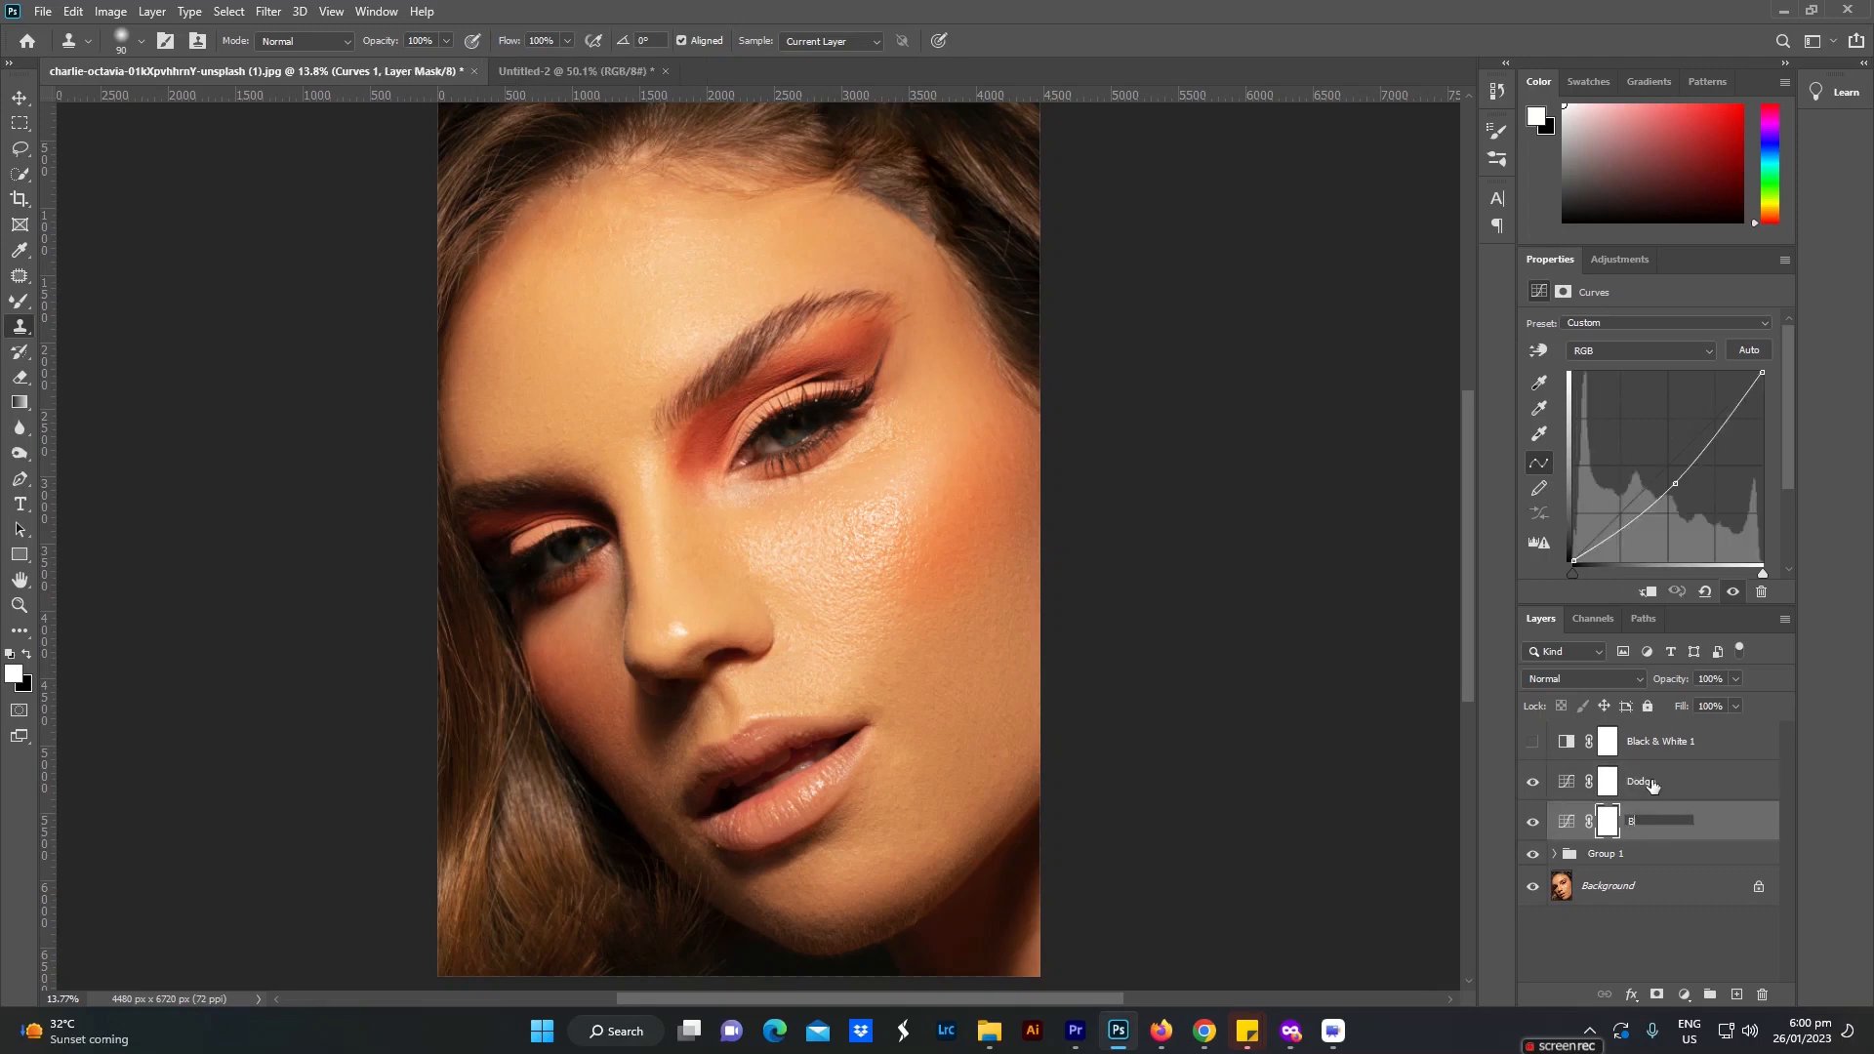
left_click(1649, 784)
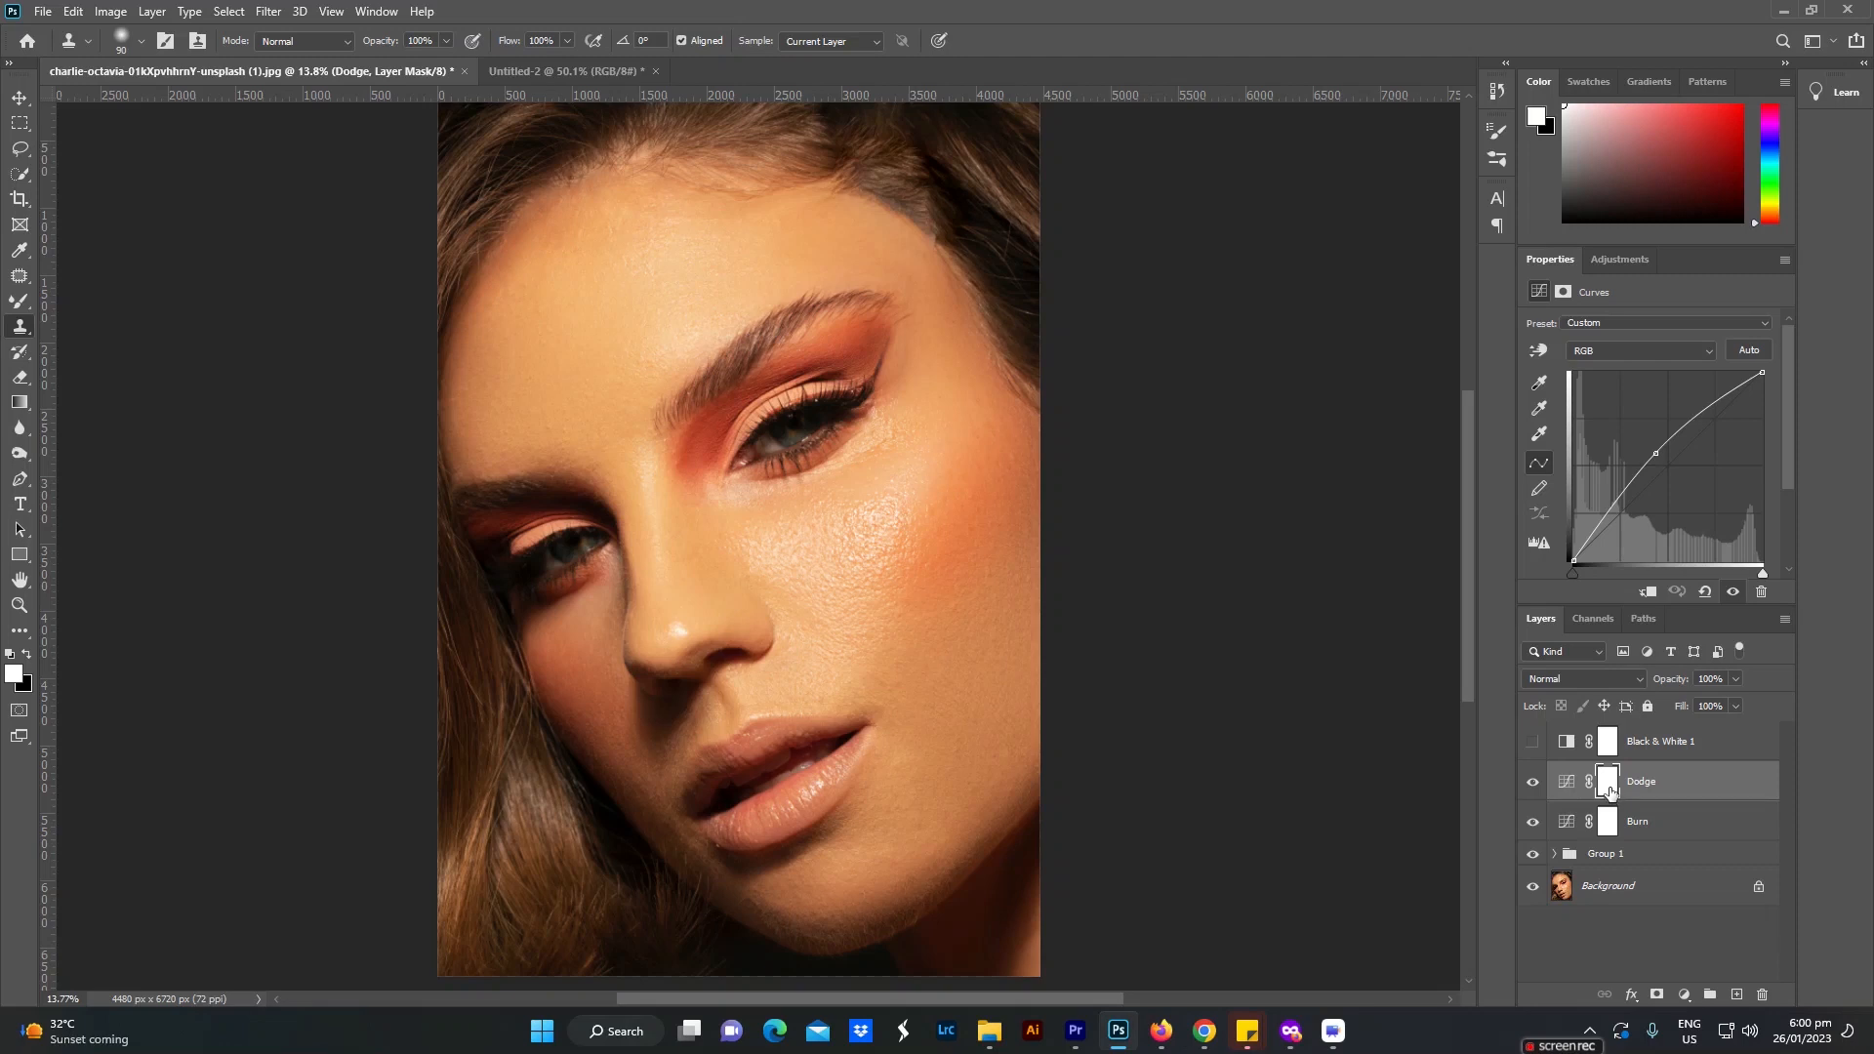
Step: Invert the layer masks of the Dodge and Burn layers to black
left_click_drag(1610, 790, 1612, 793)
key("ctrl+i")
left_click(1609, 828)
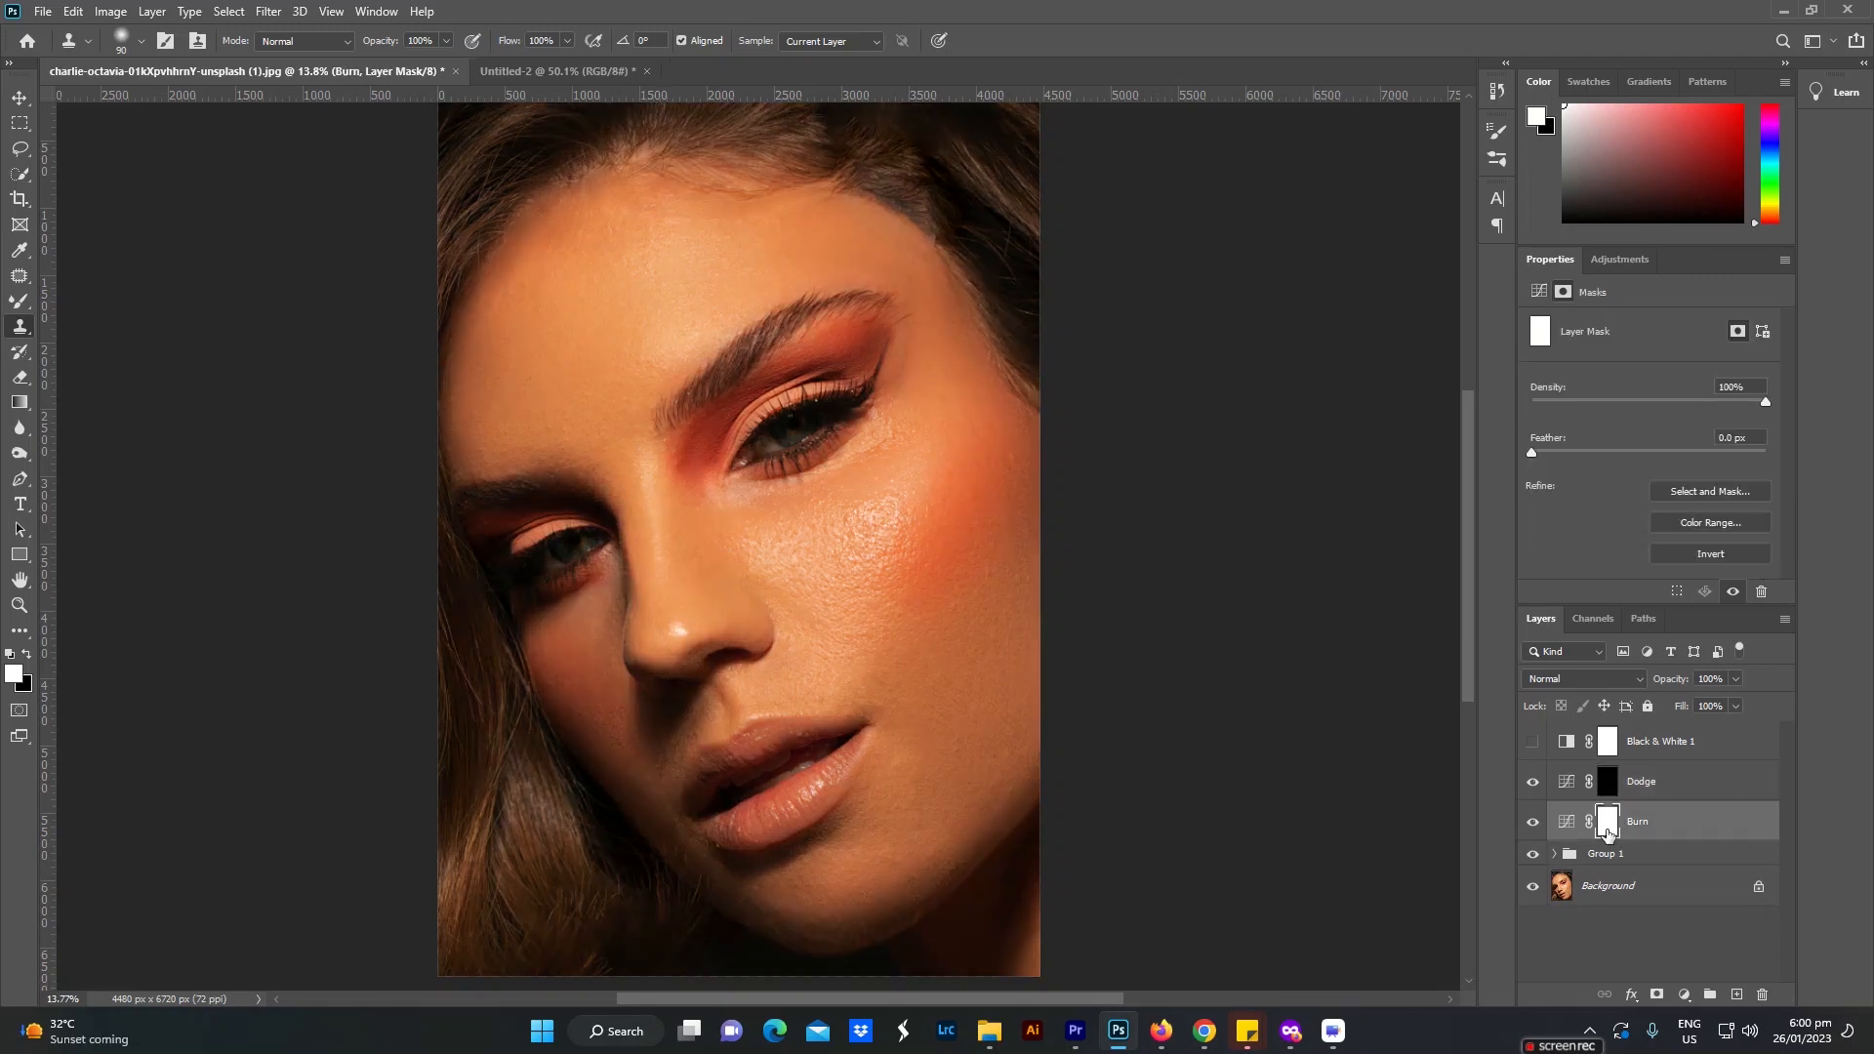
key("ctrl+i")
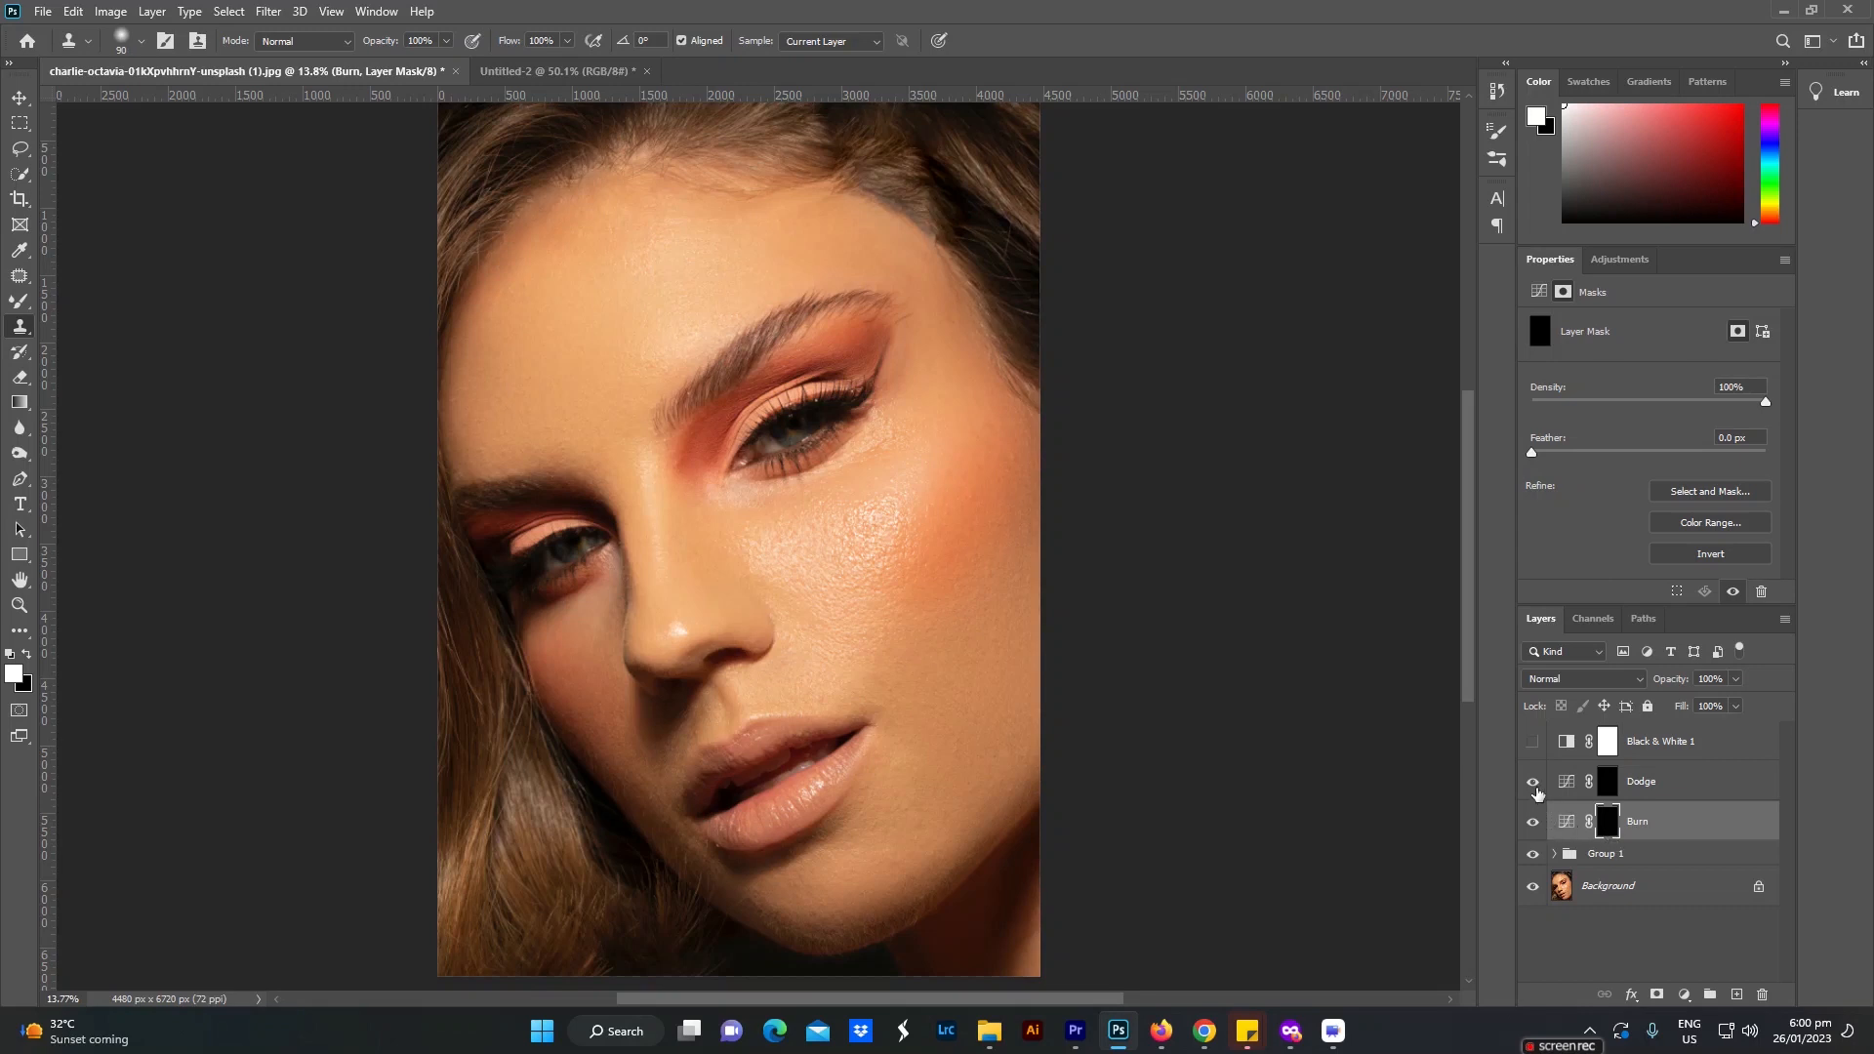
Step: Toggle the visibility of the Burn and Dodge layers to check their masked effect, leaving both shown
left_click(1532, 822)
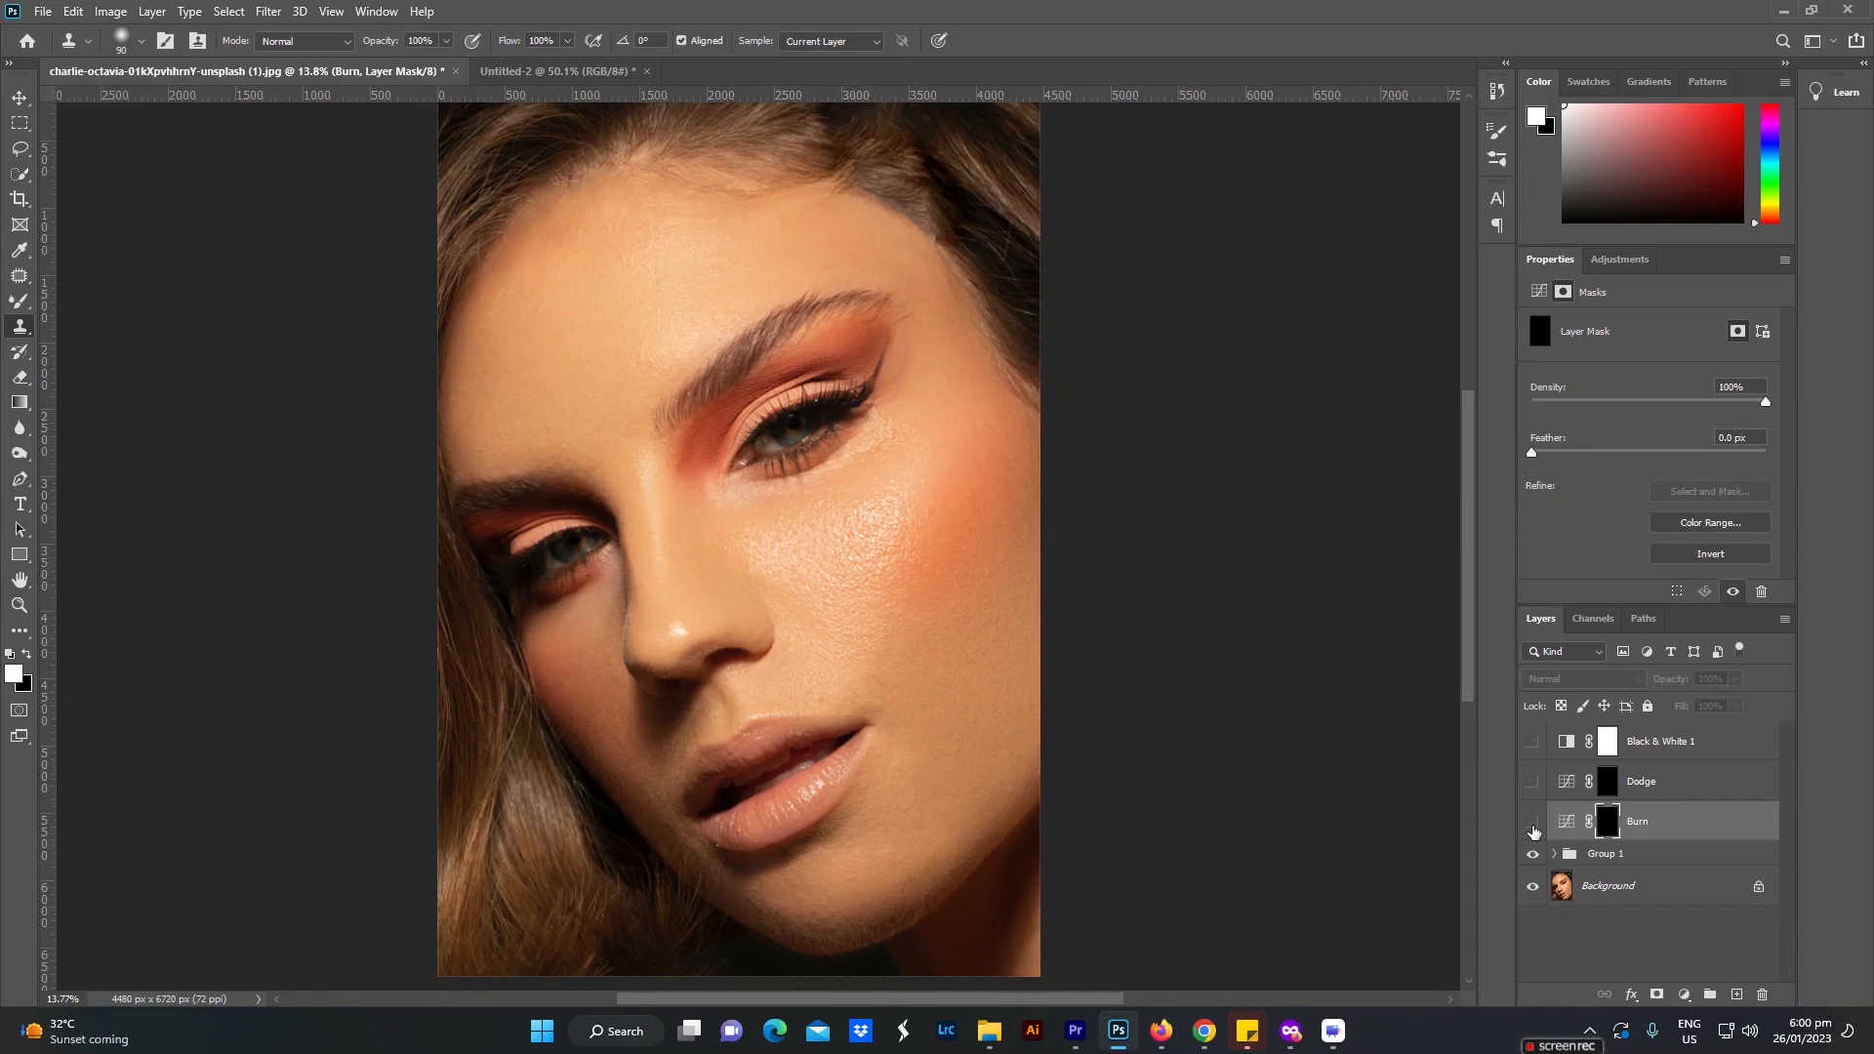
left_click(1532, 827)
left_click(1532, 784)
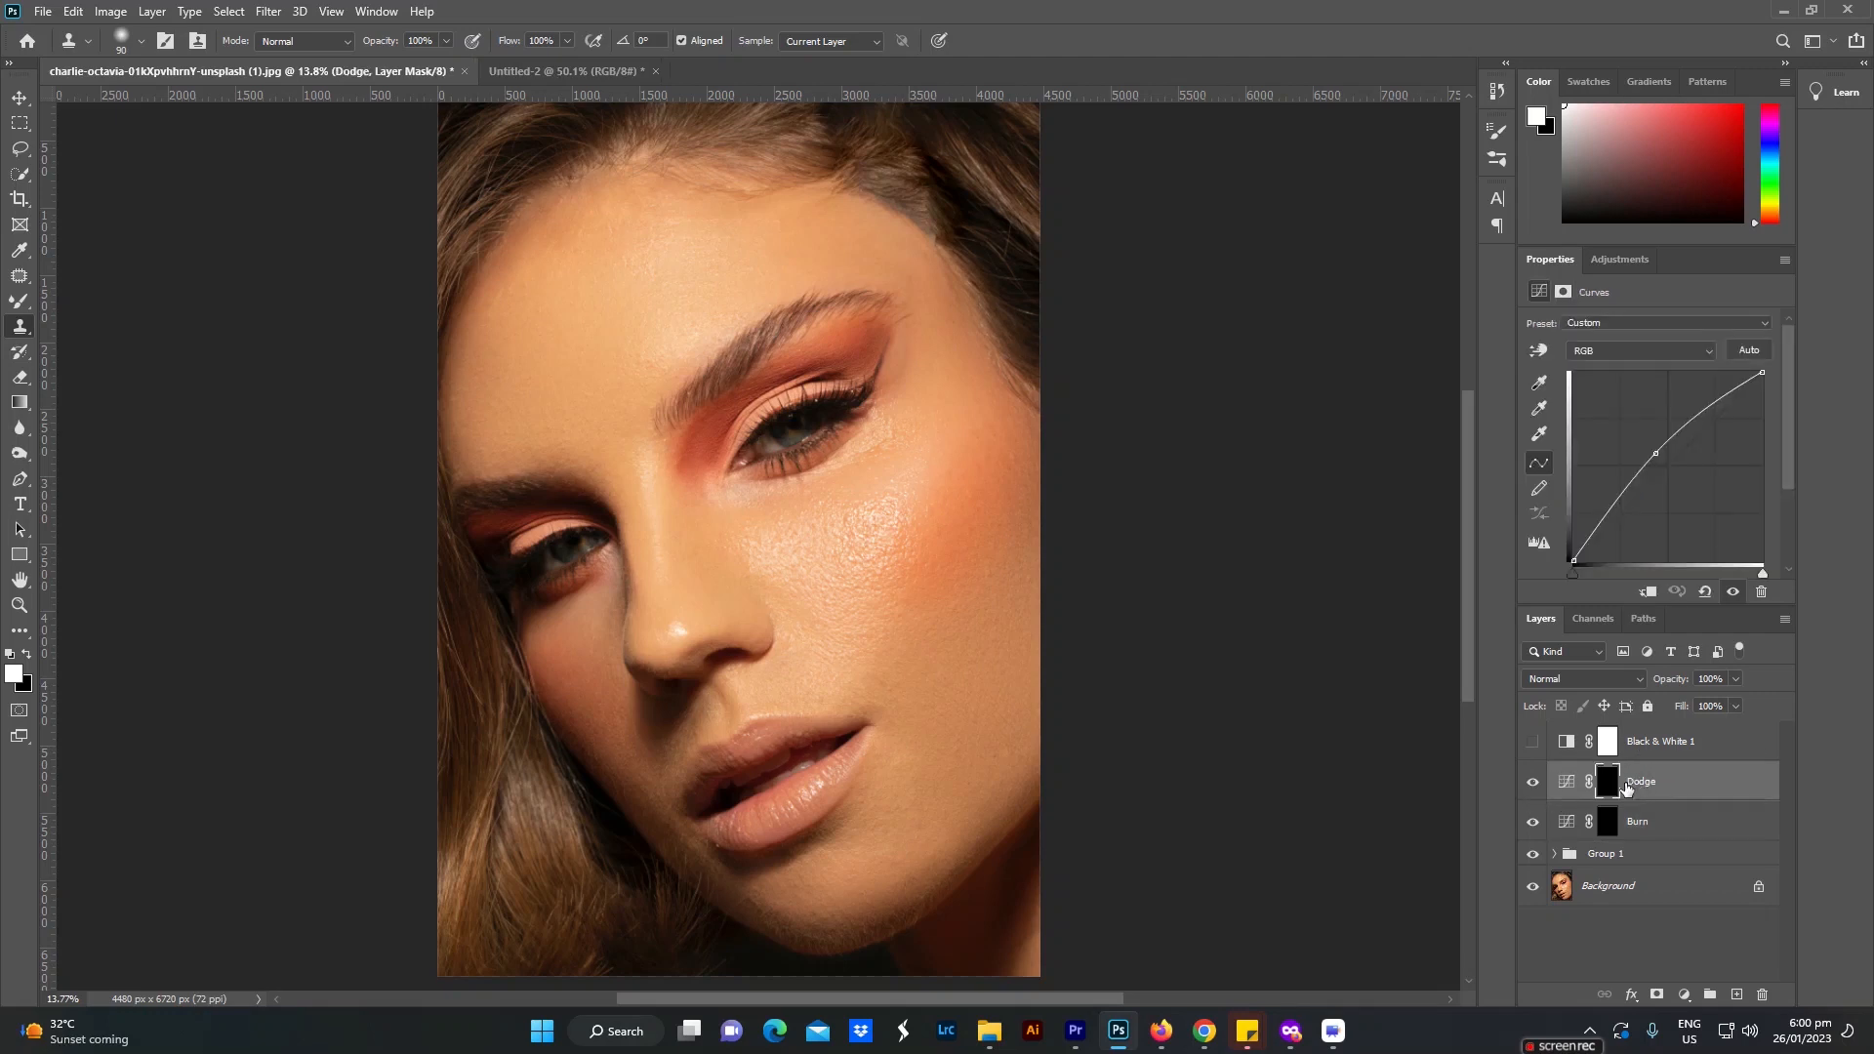
Step: Show the Black & White 1 layer and set up the Brush tool with 5% flow for the Dodge mask
left_click(1532, 742)
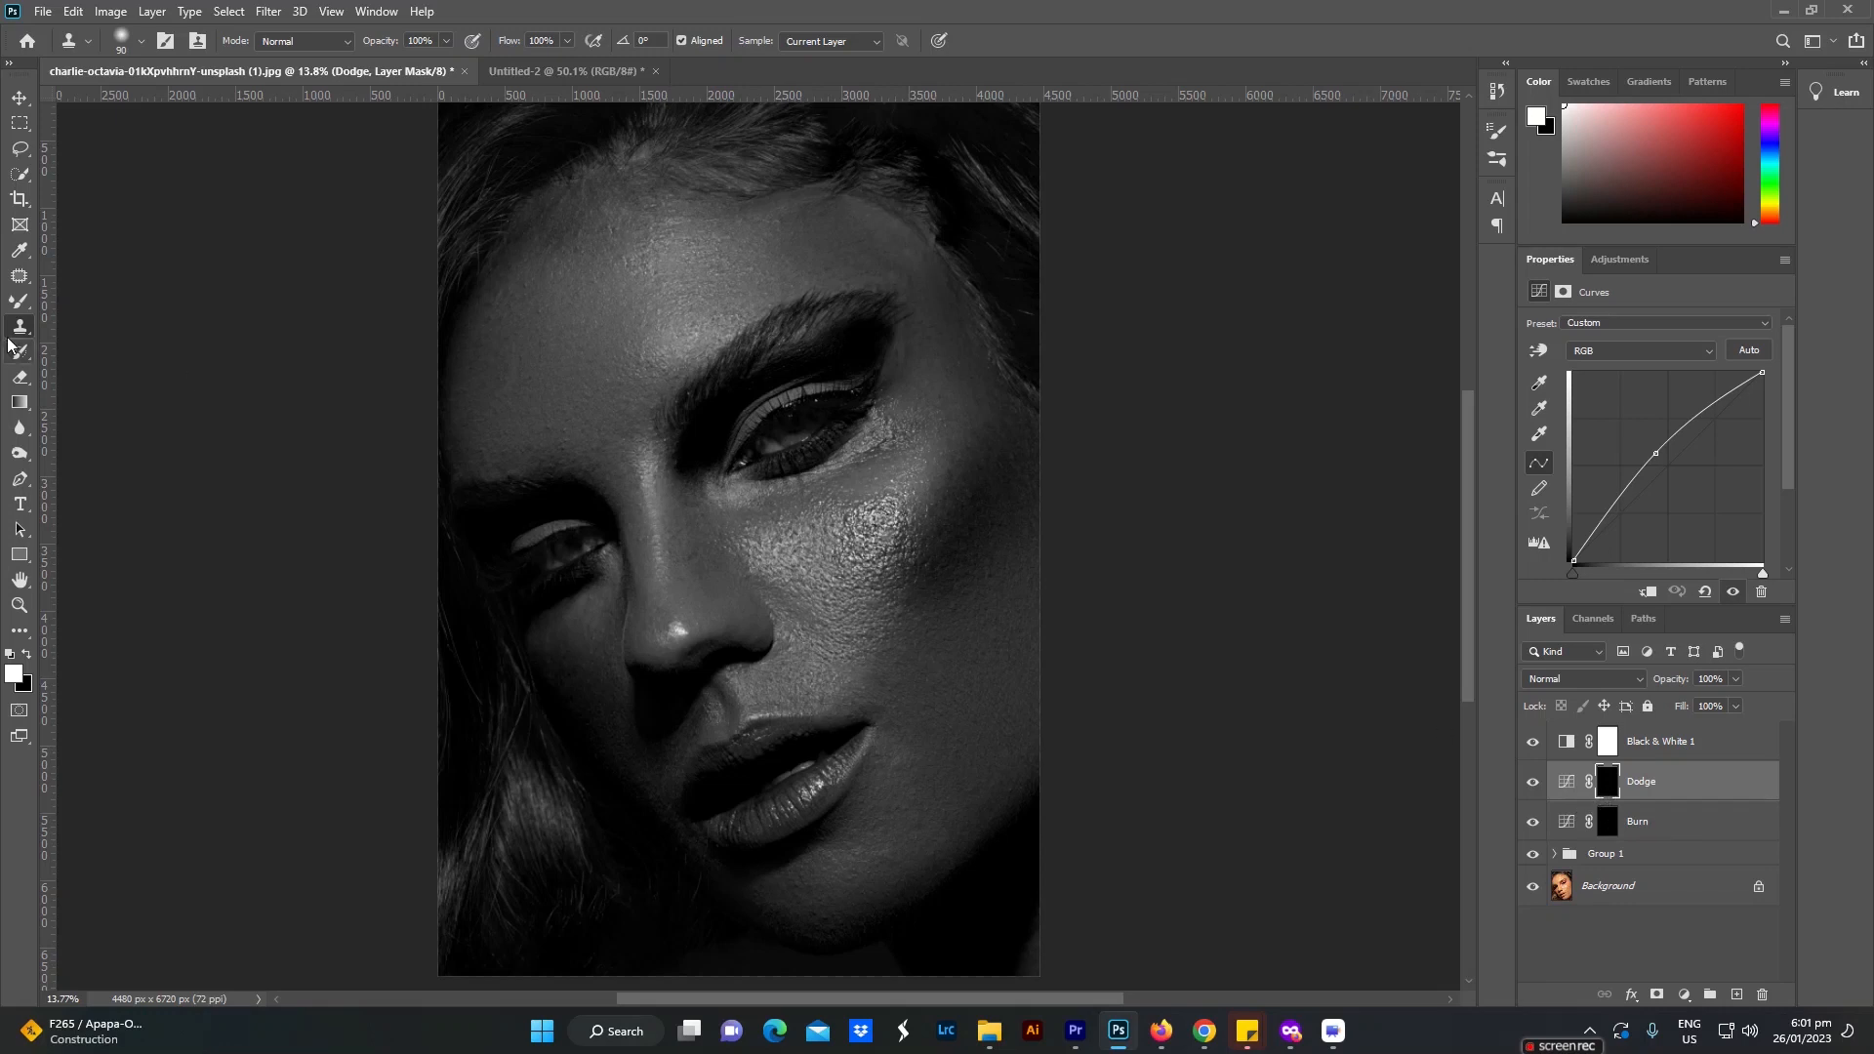
left_click_drag(19, 301, 103, 304)
left_click(103, 302)
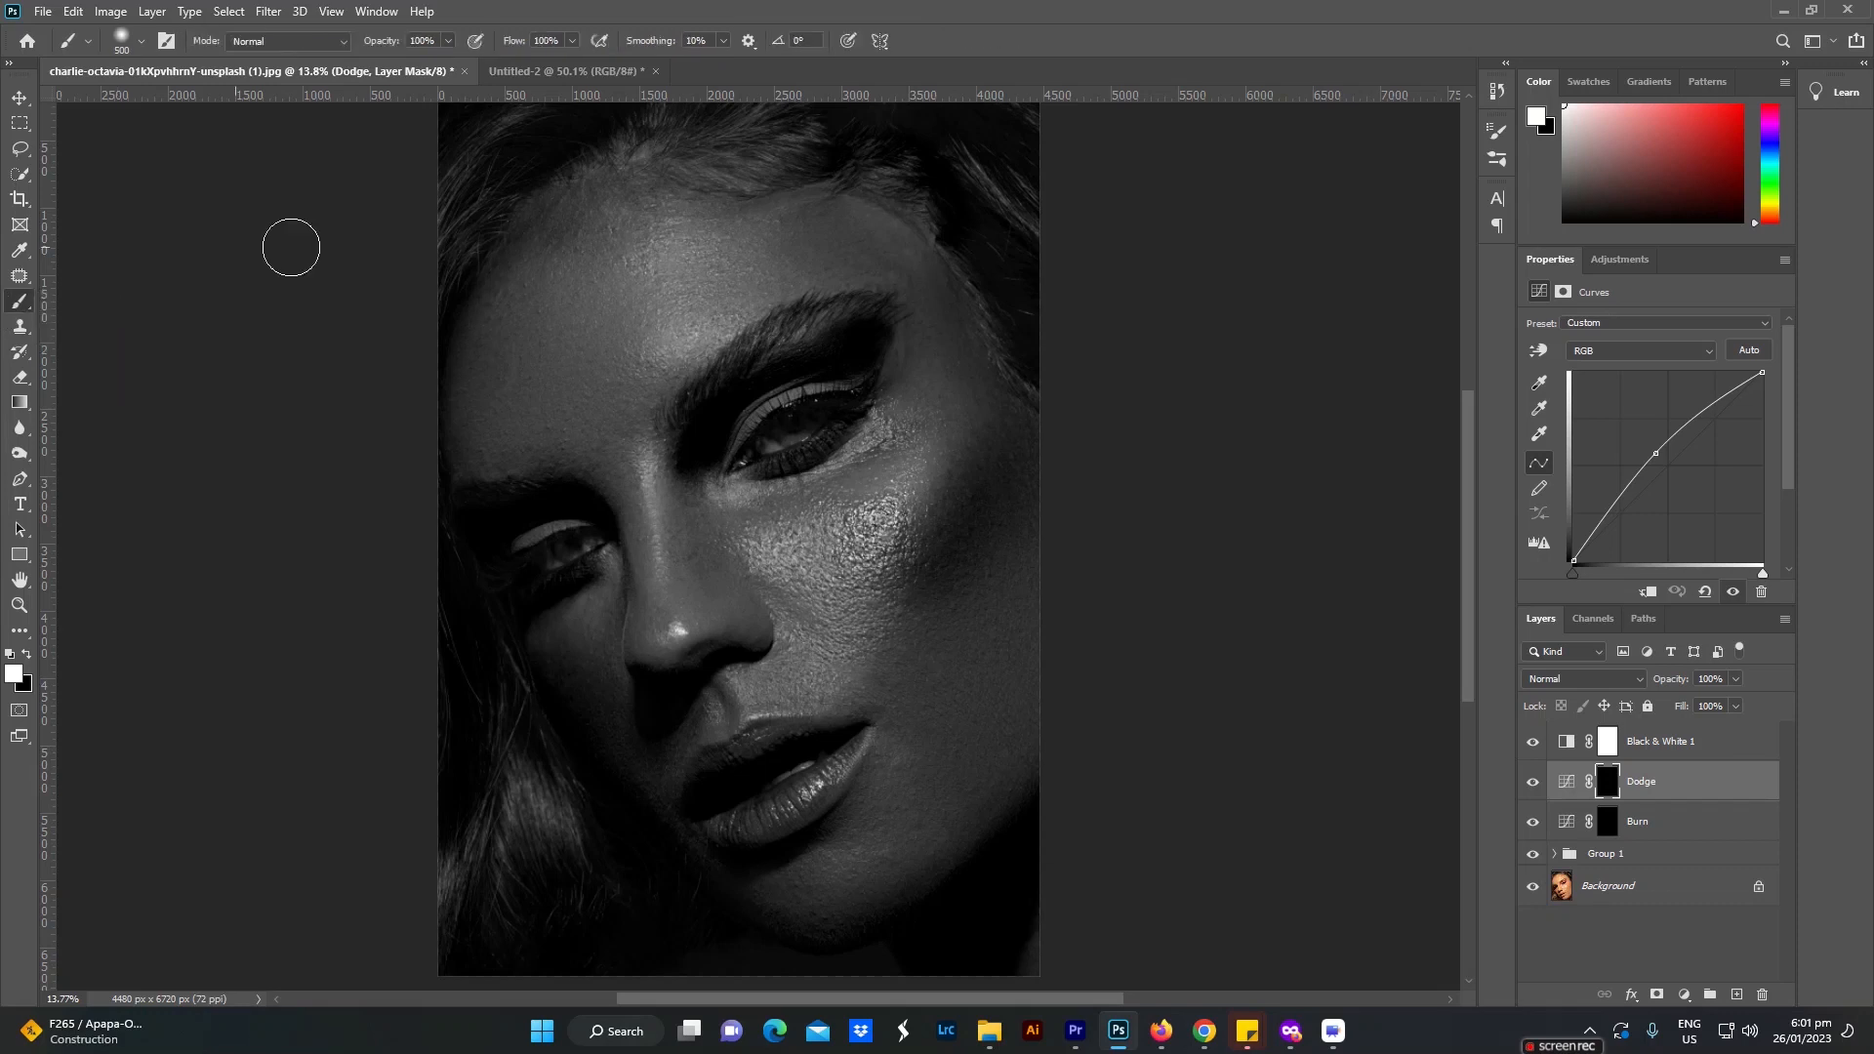
left_click(547, 40)
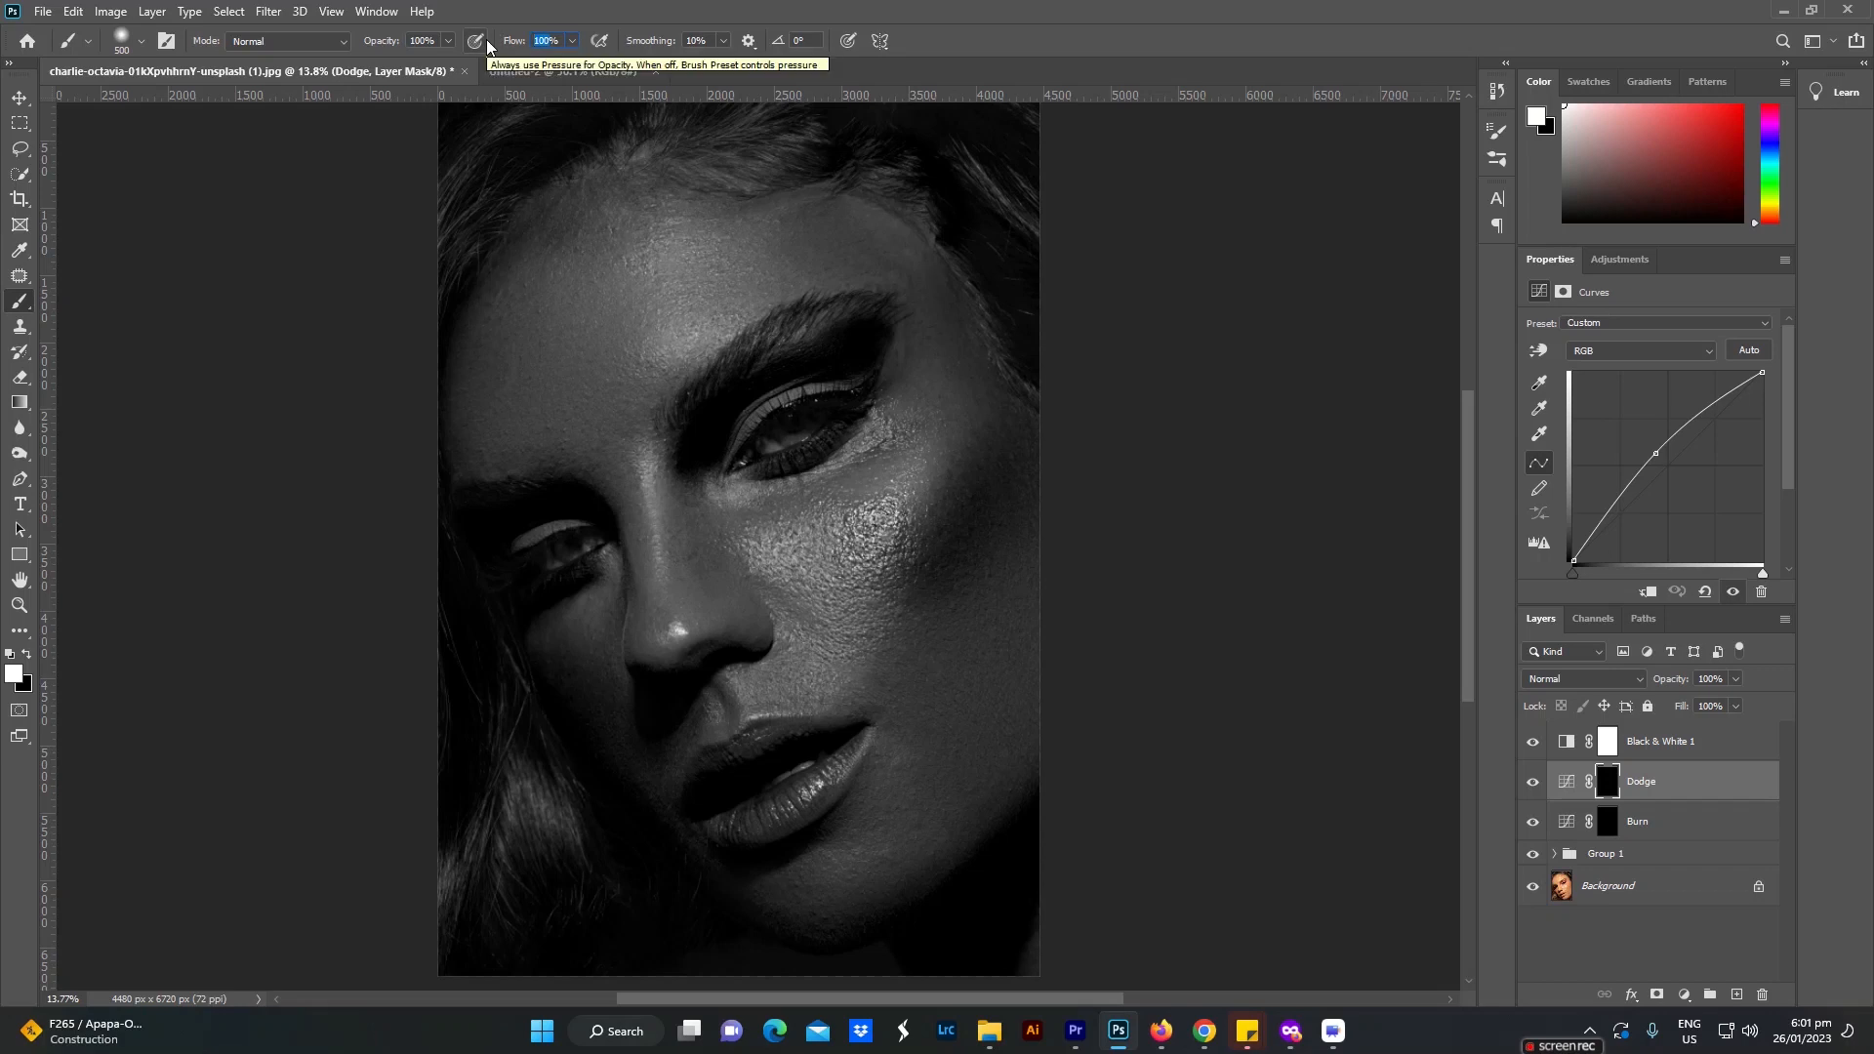
type("4")
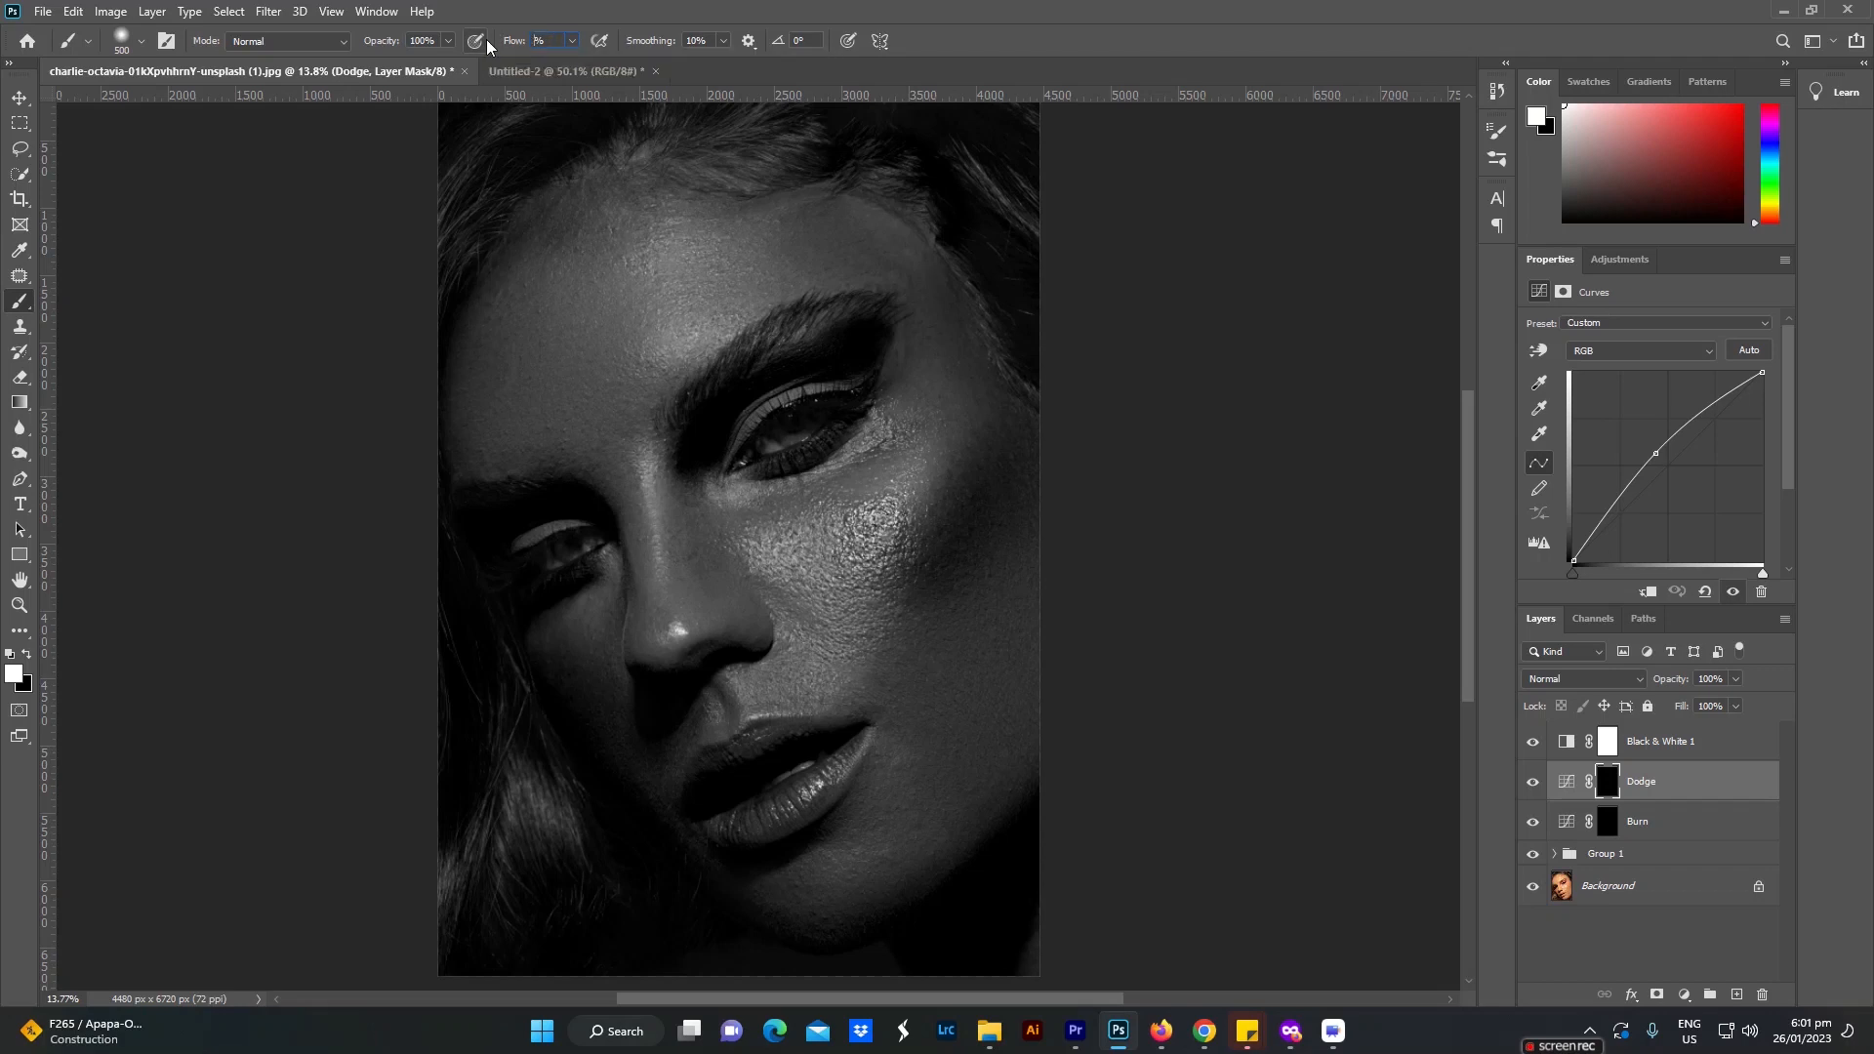
key("Return")
Step: Paint white on the Dodge mask over the center of the forehead with a 1000 px brush, and compare the layer on and off
key("bracketright")
key("bracketright")
key("bracketright")
key("bracketright")
key("bracketright")
mouse_move(662, 290)
left_mouse_down()
mouse_move(669, 259)
mouse_move(702, 254)
mouse_move(648, 284)
mouse_move(654, 327)
mouse_move(648, 293)
mouse_move(726, 263)
mouse_move(634, 298)
mouse_move(695, 288)
mouse_move(648, 273)
mouse_move(719, 243)
mouse_move(661, 297)
mouse_move(656, 283)
mouse_move(722, 312)
left_mouse_up()
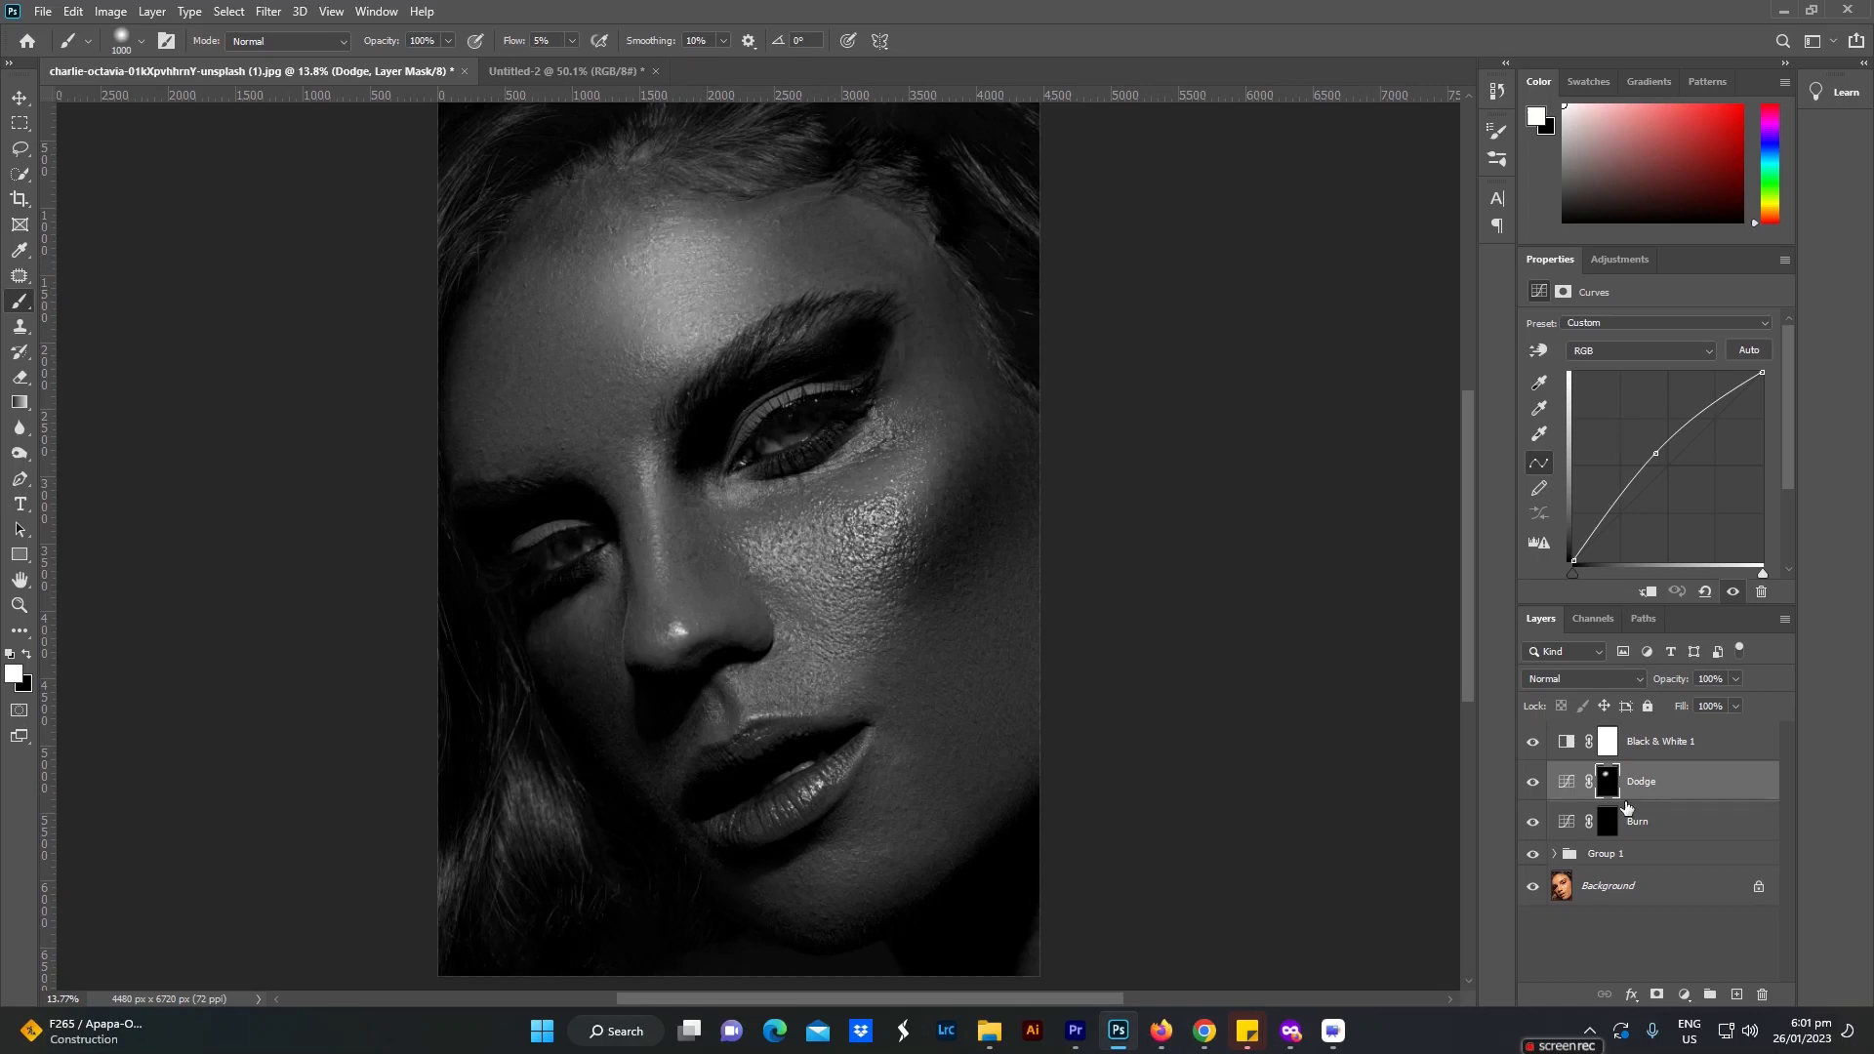
left_click(1528, 791)
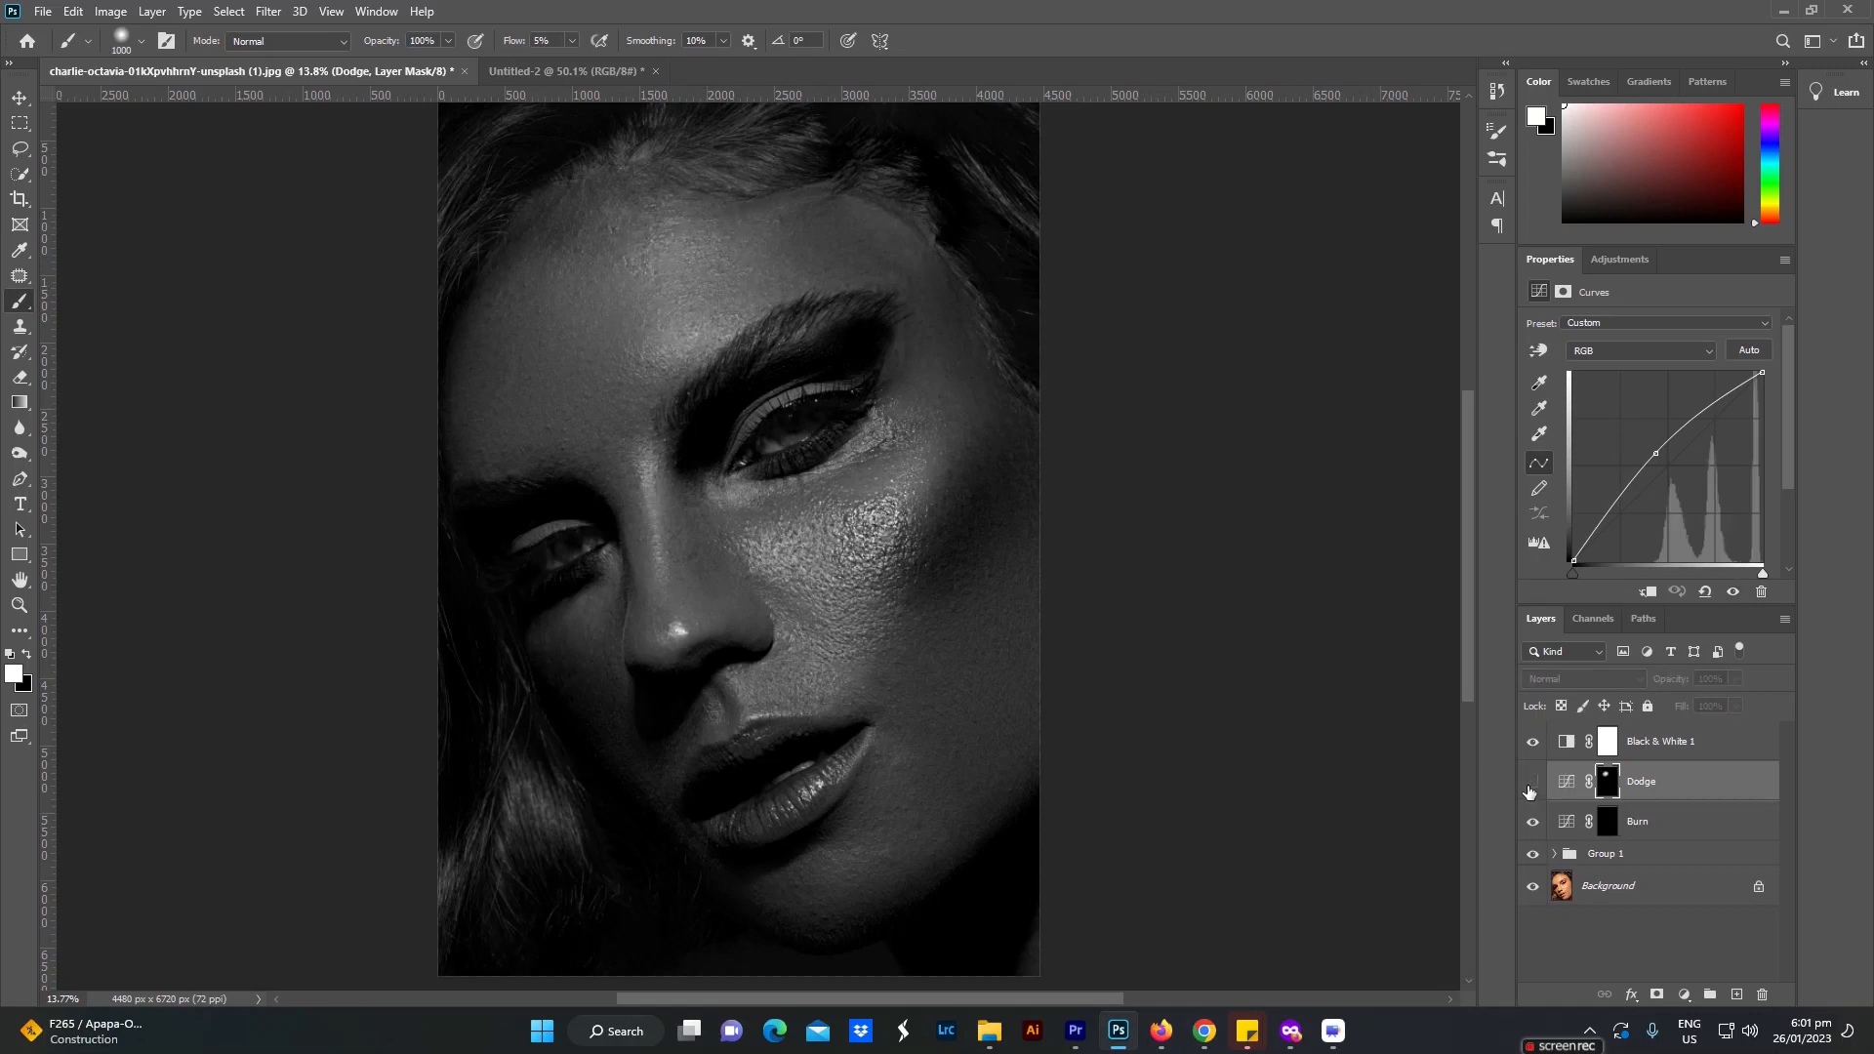
left_click(1530, 791)
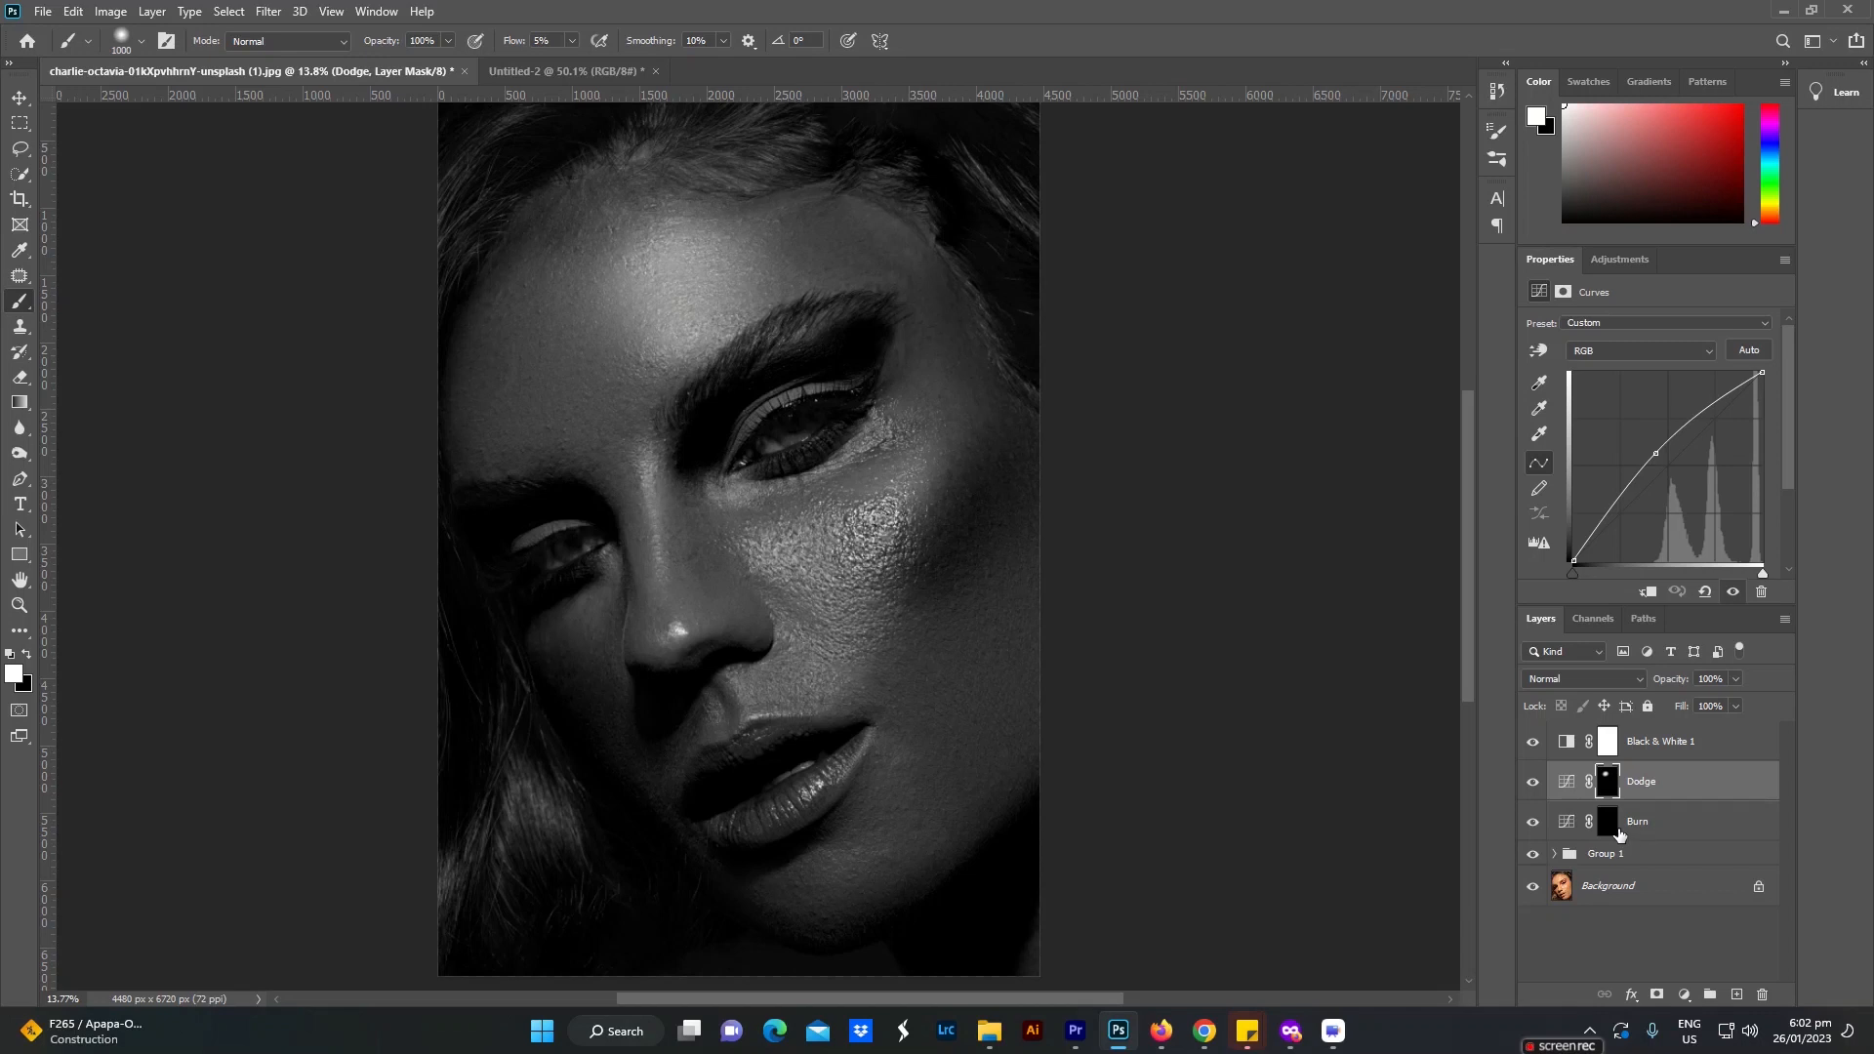
Step: Dodge the lit cheek below the eye with a 700 px brush
key("bracketleft")
key("bracketleft")
key("bracketleft")
key("bracketleft")
key("bracketleft")
key("bracketright")
key("bracketright")
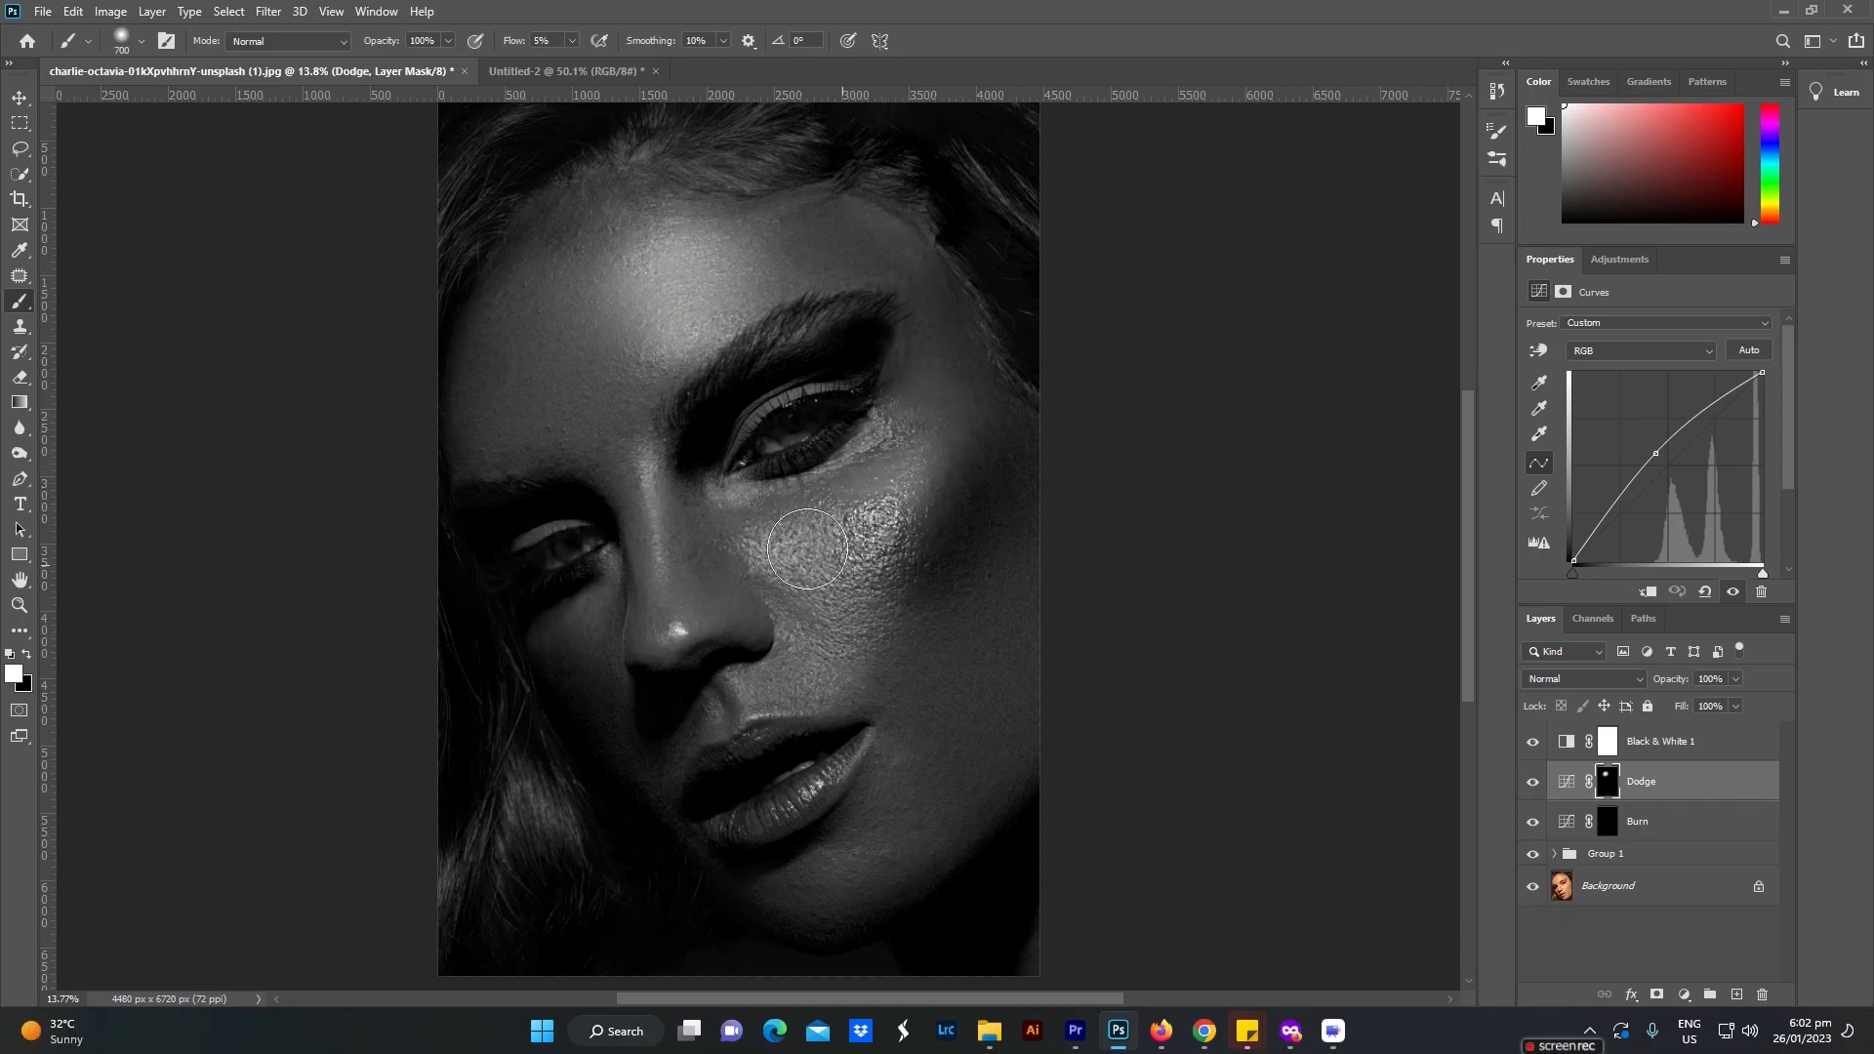
Step: Dodge the highlight along the nose with a small brush and the area below the lower lip with a 400 px brush
key("bracketleft")
key("bracketleft")
key("bracketleft")
key("bracketleft")
key("bracketleft")
key("bracketleft")
key("bracketleft")
mouse_move(682, 584)
left_mouse_down()
mouse_move(648, 466)
mouse_move(672, 632)
mouse_move(647, 477)
mouse_move(670, 617)
left_mouse_up()
key("bracketright")
key("bracketright")
key("bracketright")
key("bracketright")
mouse_move(826, 873)
left_mouse_down()
mouse_move(786, 880)
mouse_move(823, 867)
left_mouse_up()
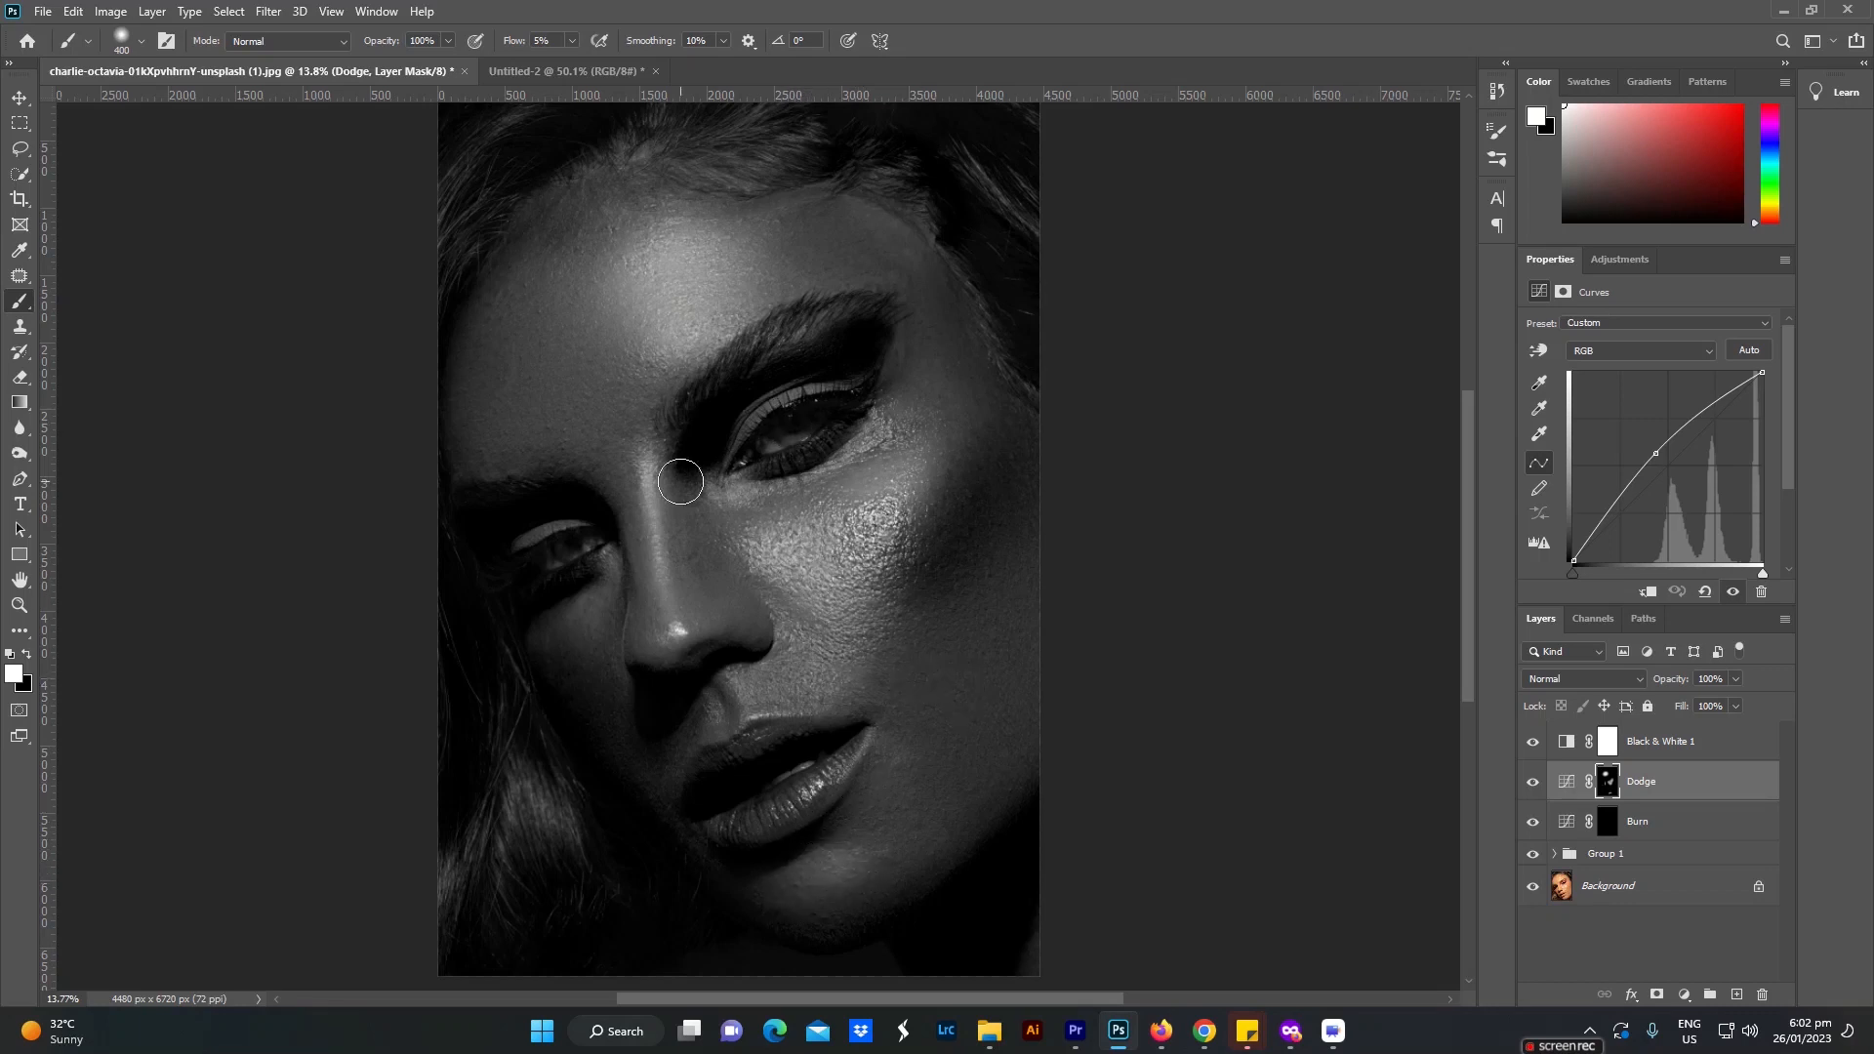
Step: Paint on the Burn mask to darken the shaded side of the forehead and face, enlarging the brush to 700 px
key("alt+bracketleft")
mouse_move(504, 383)
left_mouse_down()
mouse_move(481, 420)
mouse_move(528, 305)
mouse_move(498, 406)
left_mouse_up()
key("bracketright")
key("bracketright")
key("bracketright")
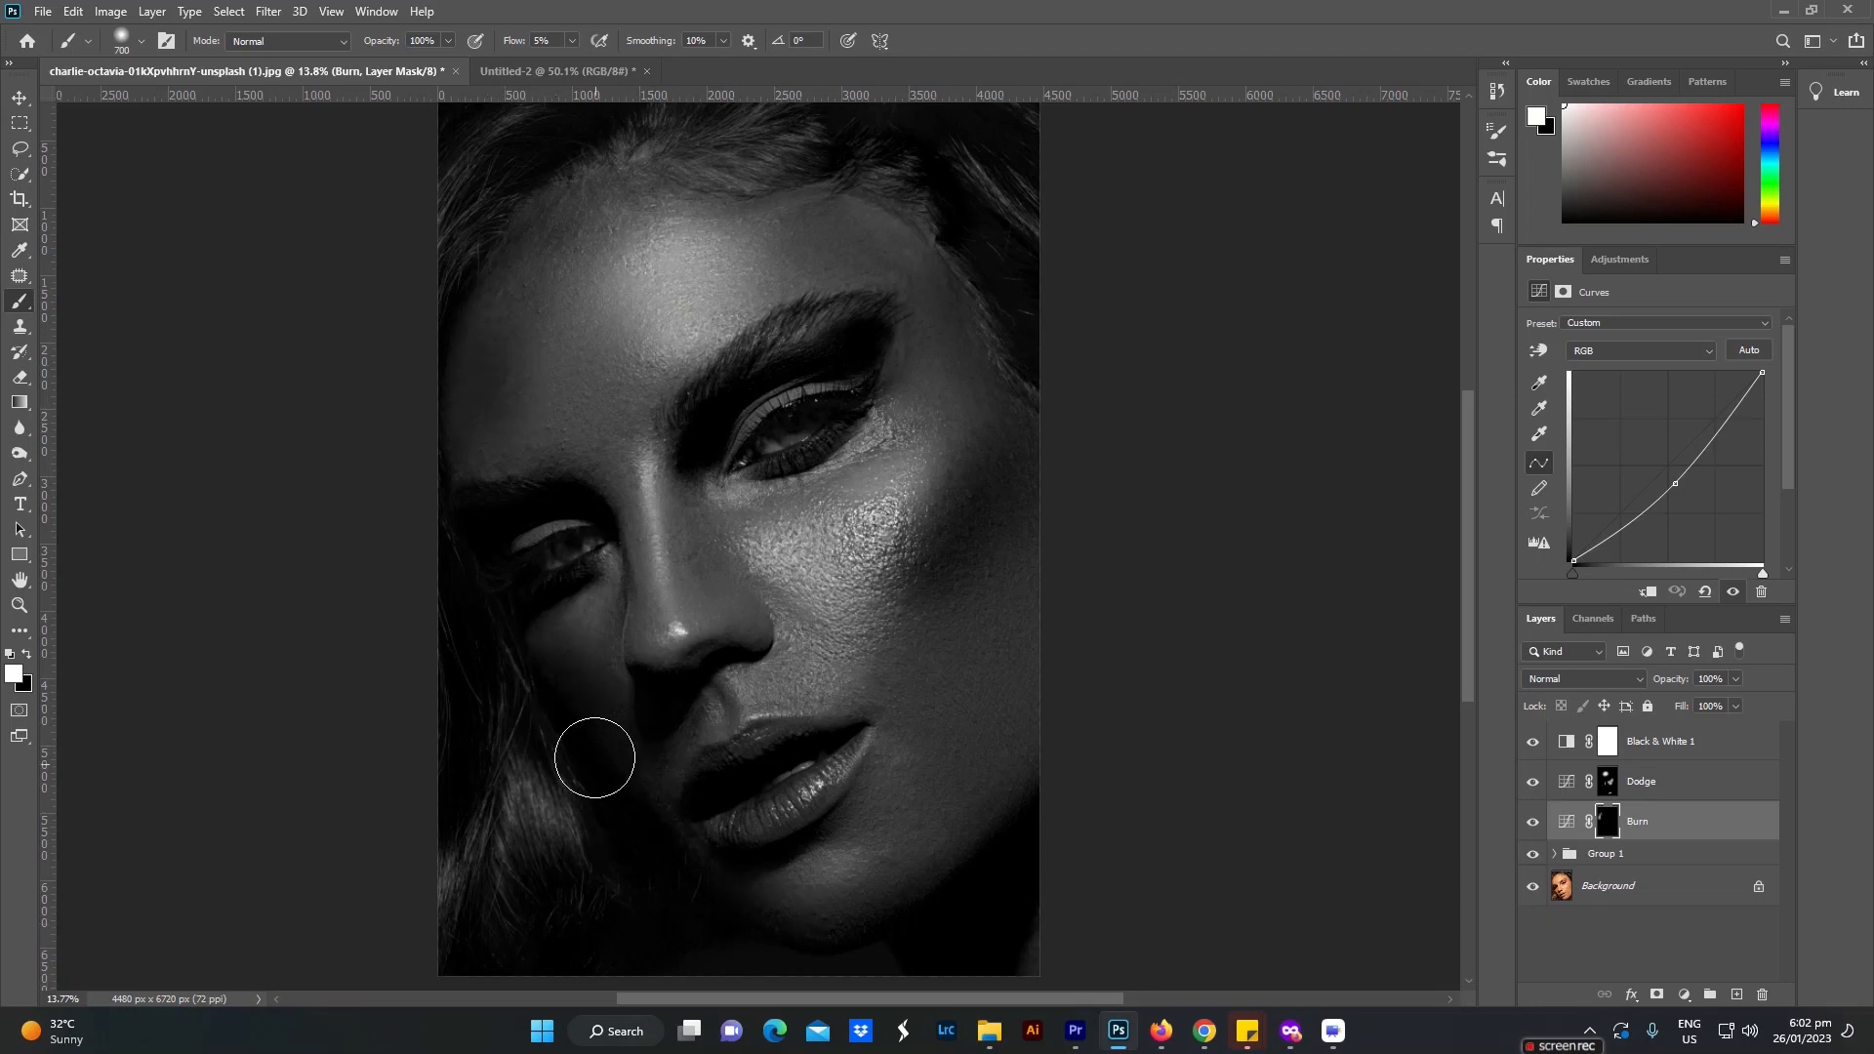
Step: Define the groove above the upper lip by burning with a 100 px brush and dodging with a 125 px brush
key("p")
key("b")
key("bracketleft")
key("bracketleft")
key("bracketleft")
key("bracketleft")
key("bracketleft")
key("bracketleft")
key("bracketleft")
key("bracketleft")
key("bracketleft")
key("bracketleft")
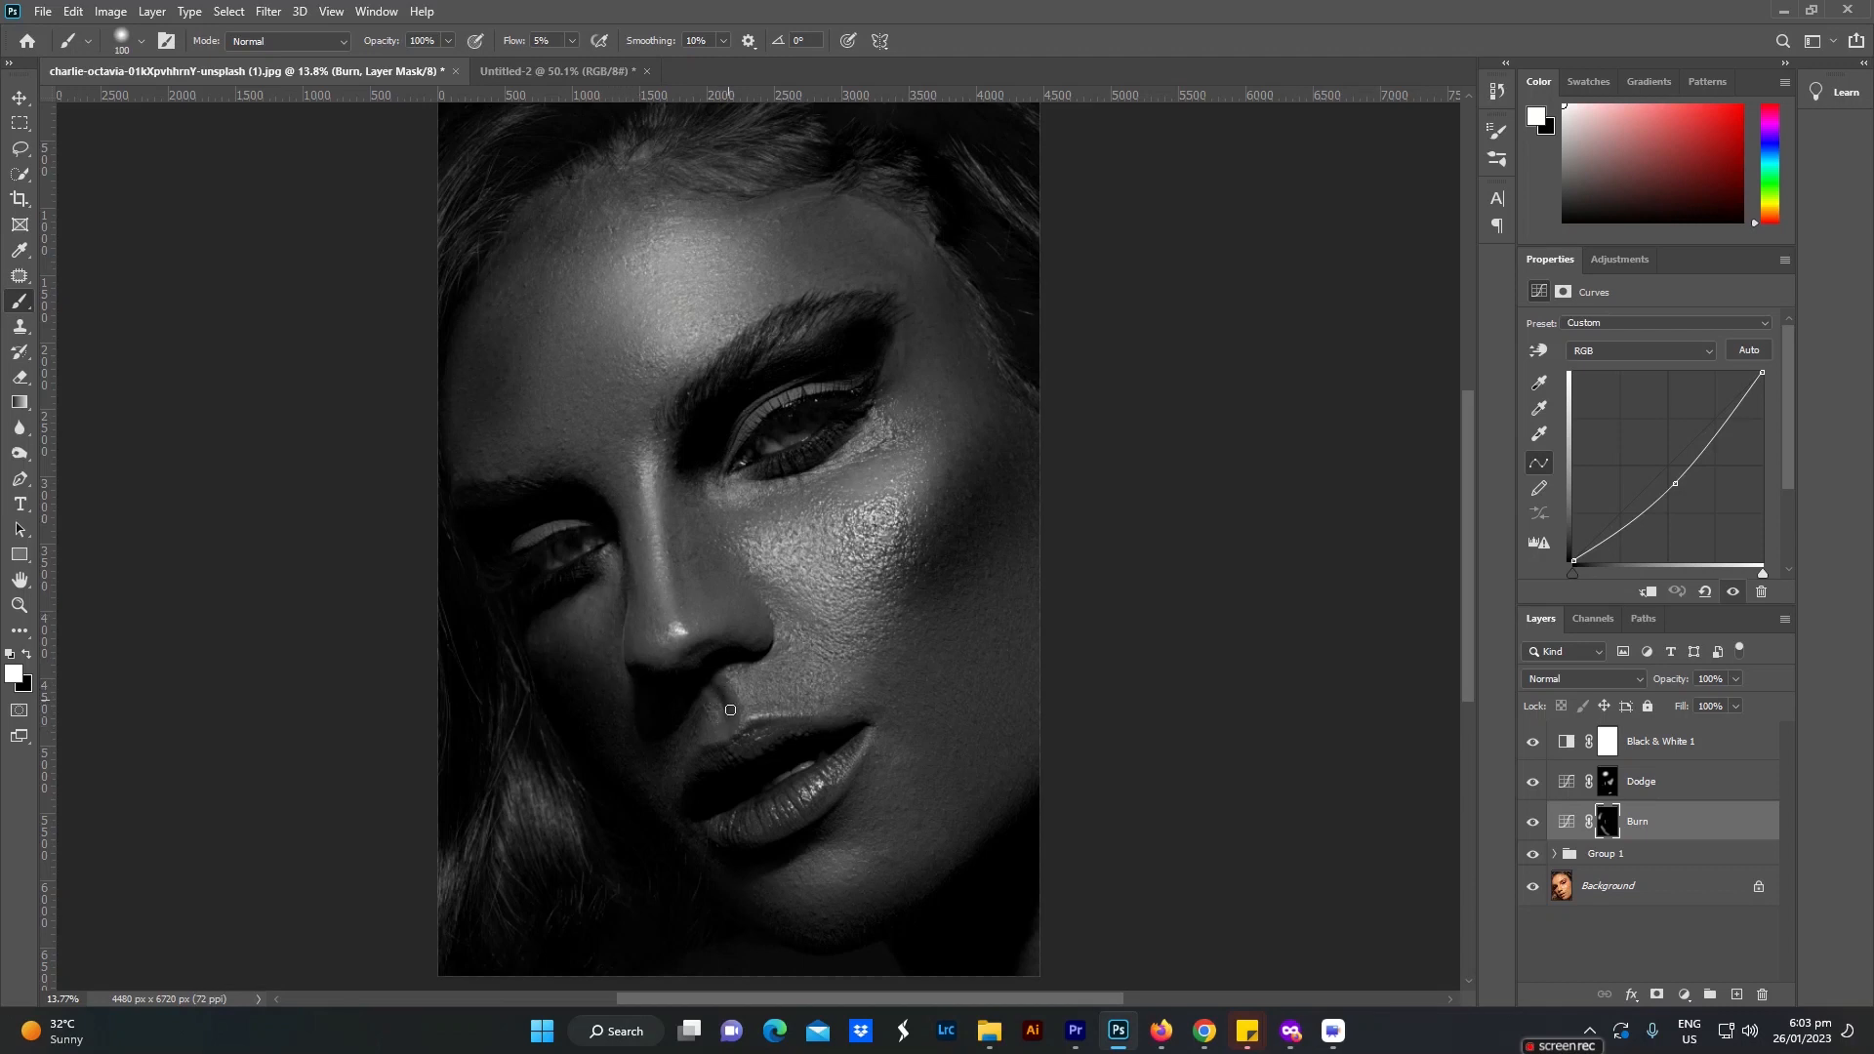
key("alt+bracketright")
key("bracketright")
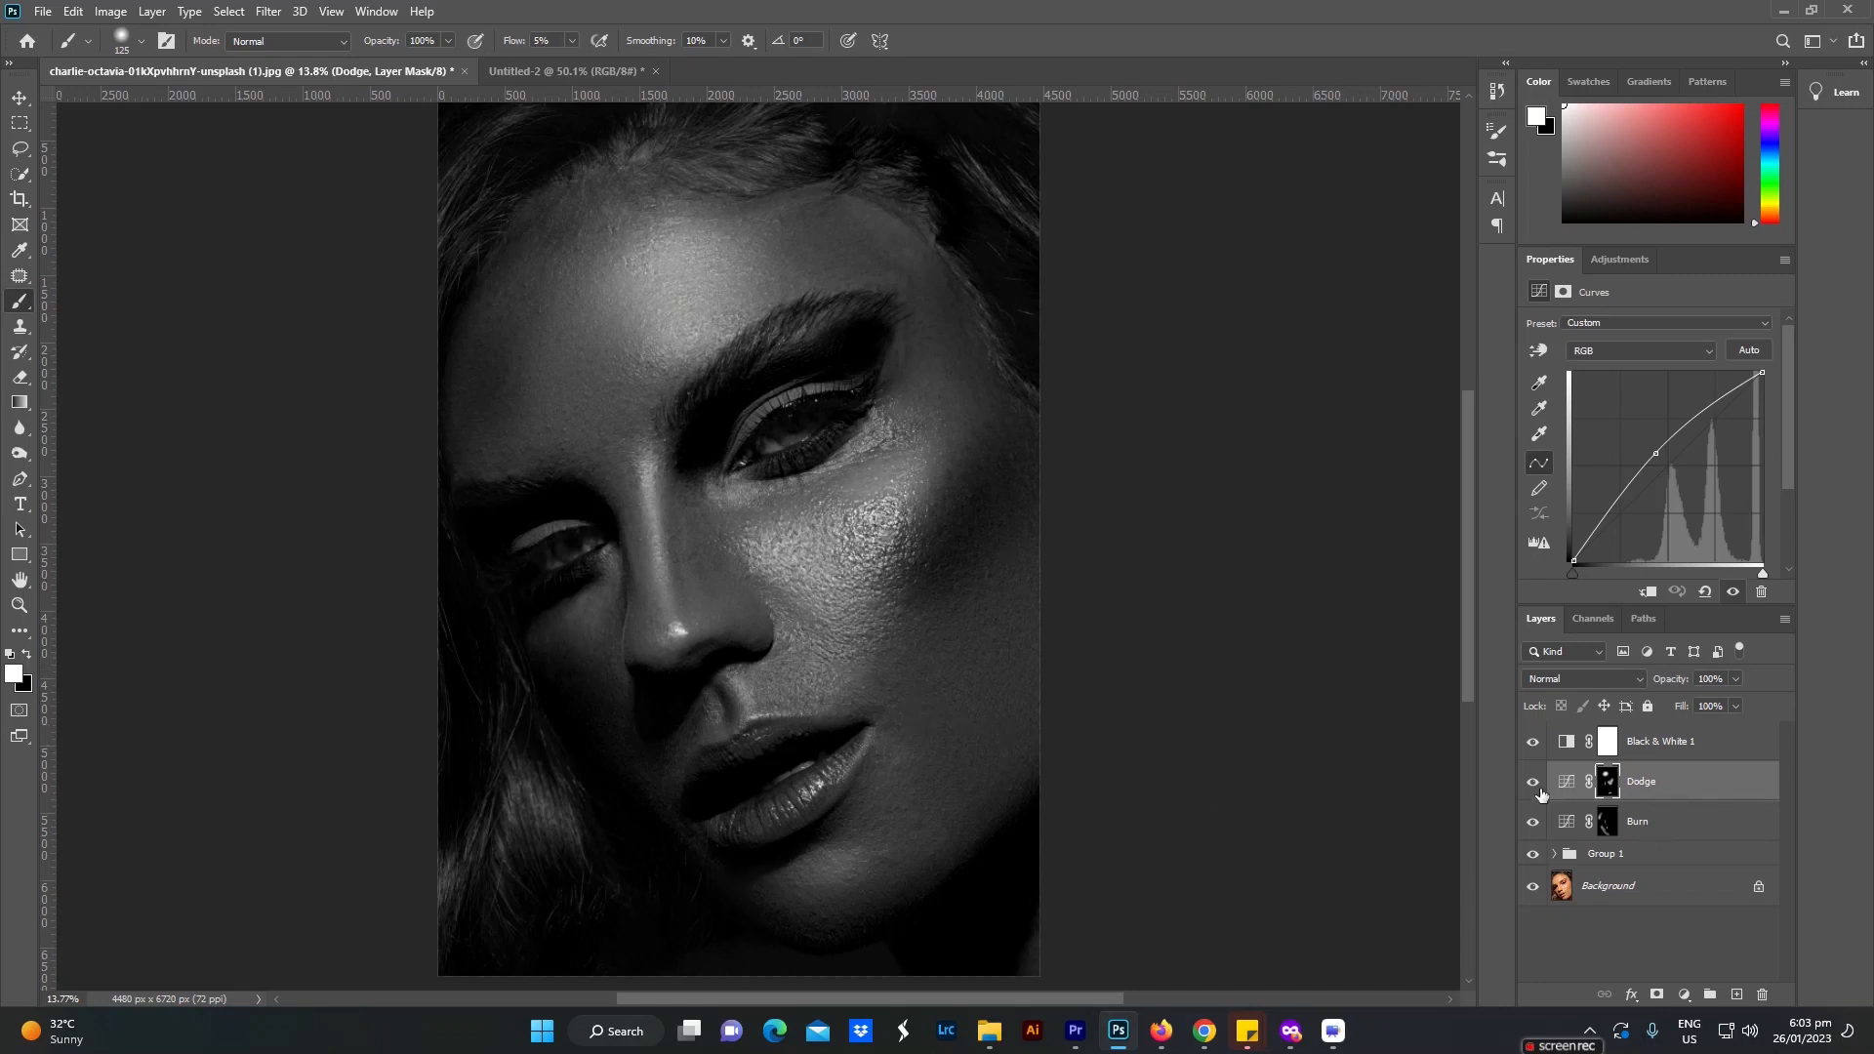
Step: Burn the outer edge of the lit side of the face, from temple to lower cheek, with a large brush up to 1100 px
left_click(1603, 830)
key("bracketright")
key("bracketright")
key("bracketright")
key("bracketright")
key("bracketright")
key("bracketright")
key("bracketright")
key("bracketright")
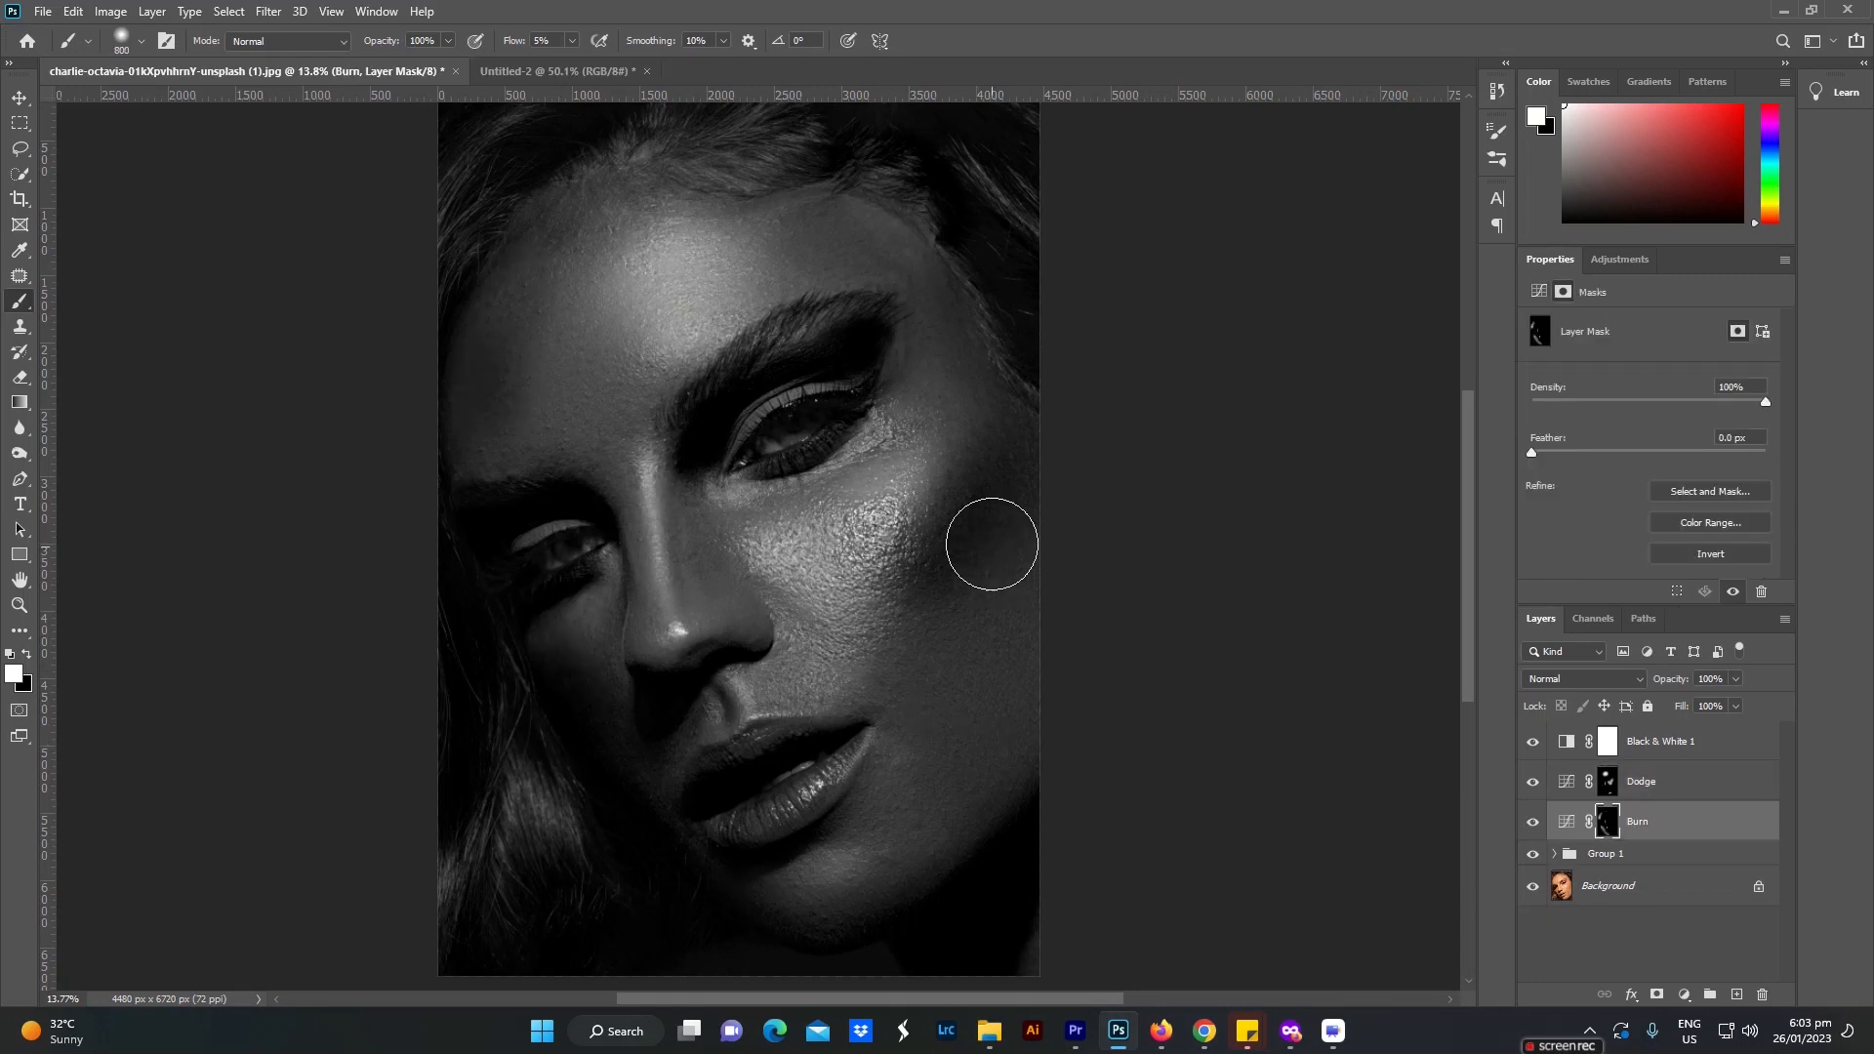
mouse_move(961, 325)
left_mouse_down()
mouse_move(968, 525)
mouse_move(925, 620)
mouse_move(953, 273)
mouse_move(1040, 675)
left_mouse_up()
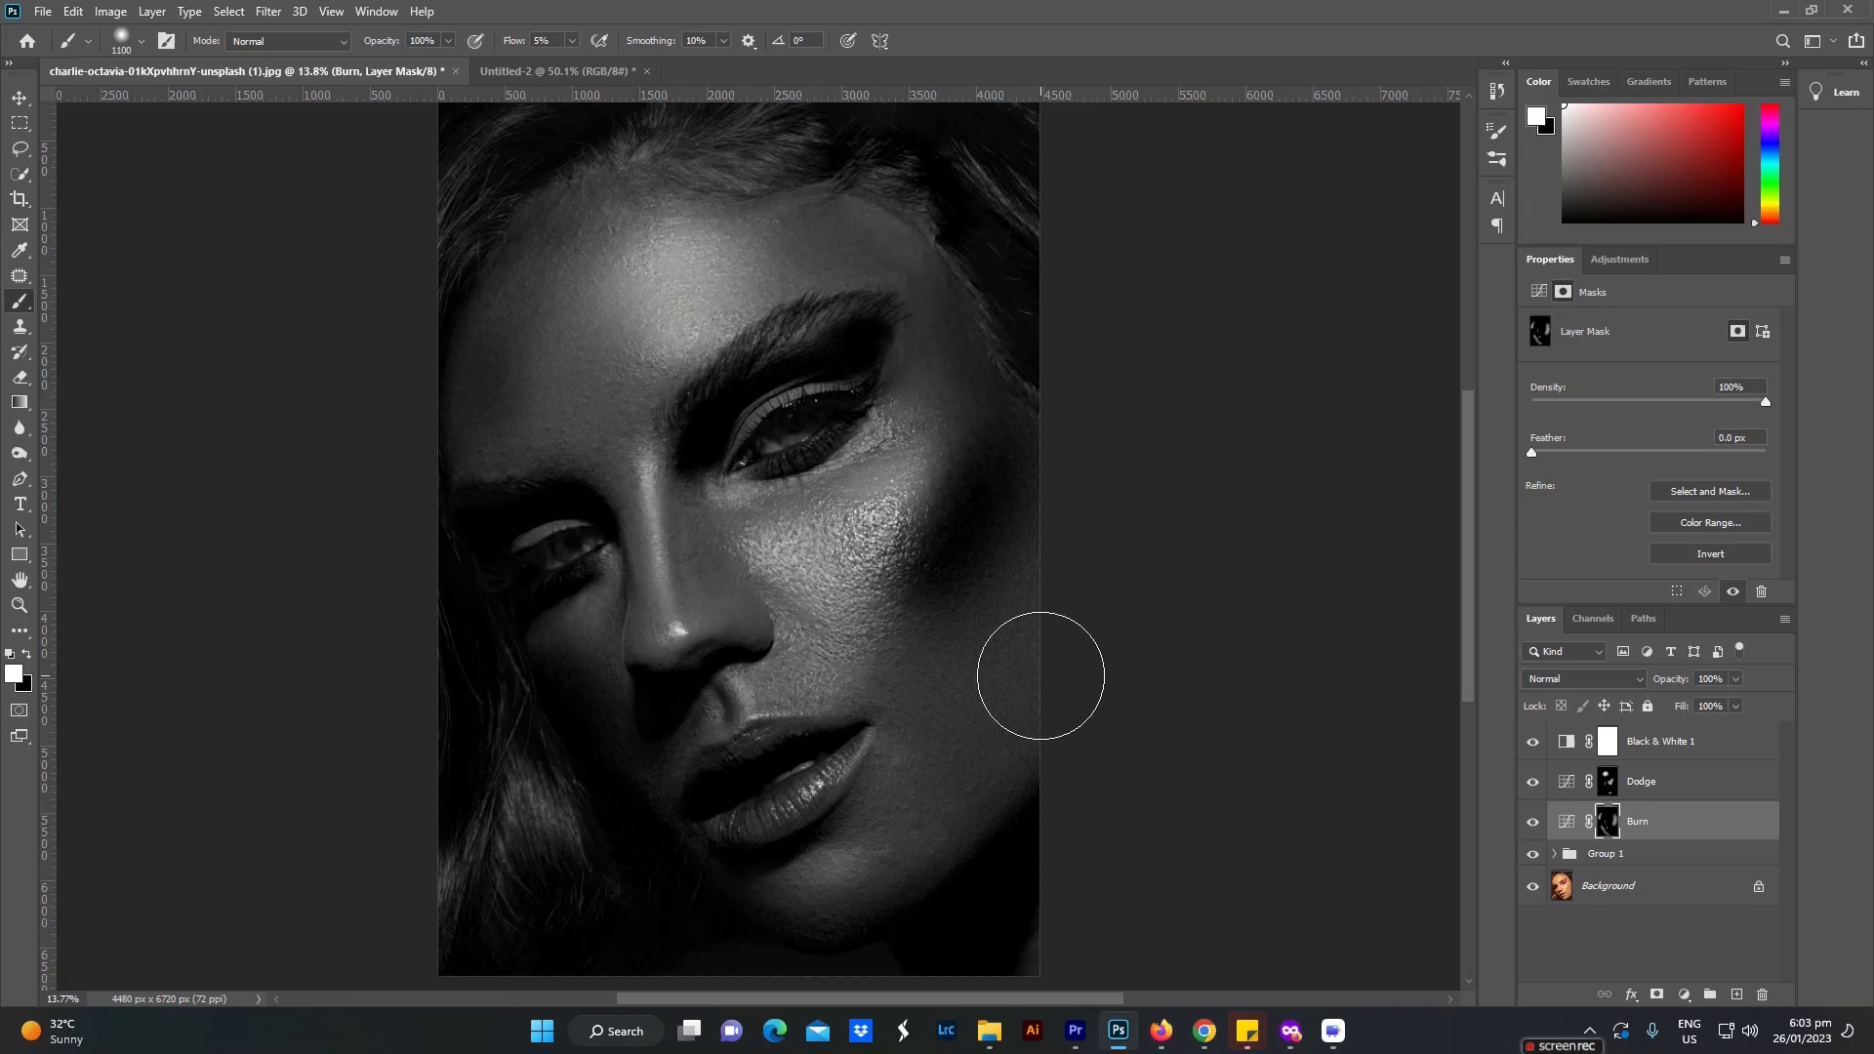
key("bracketleft")
key("bracketleft")
key("bracketleft")
Step: Group the Dodge and Burn layers and name the group DnG
key("v")
left_click(1641, 780, "shift")
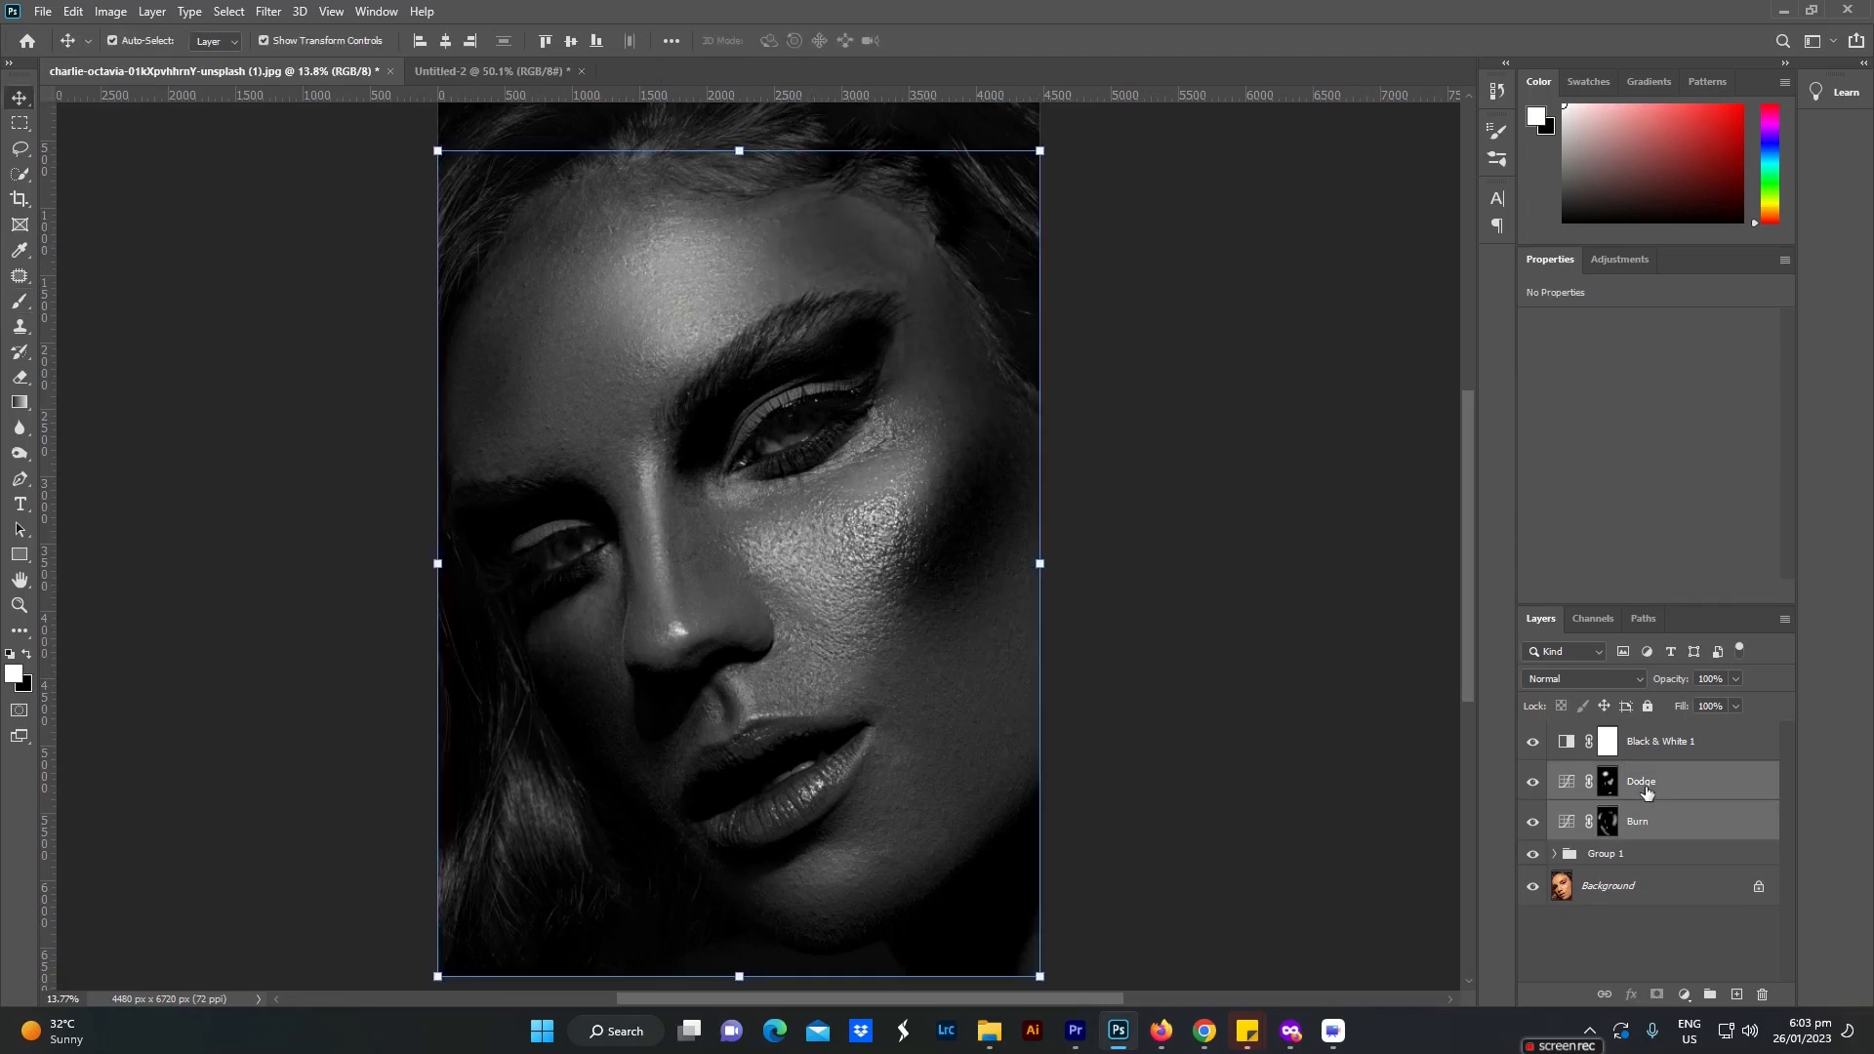
key("ctrl+g")
double_click(1610, 778)
type("D")
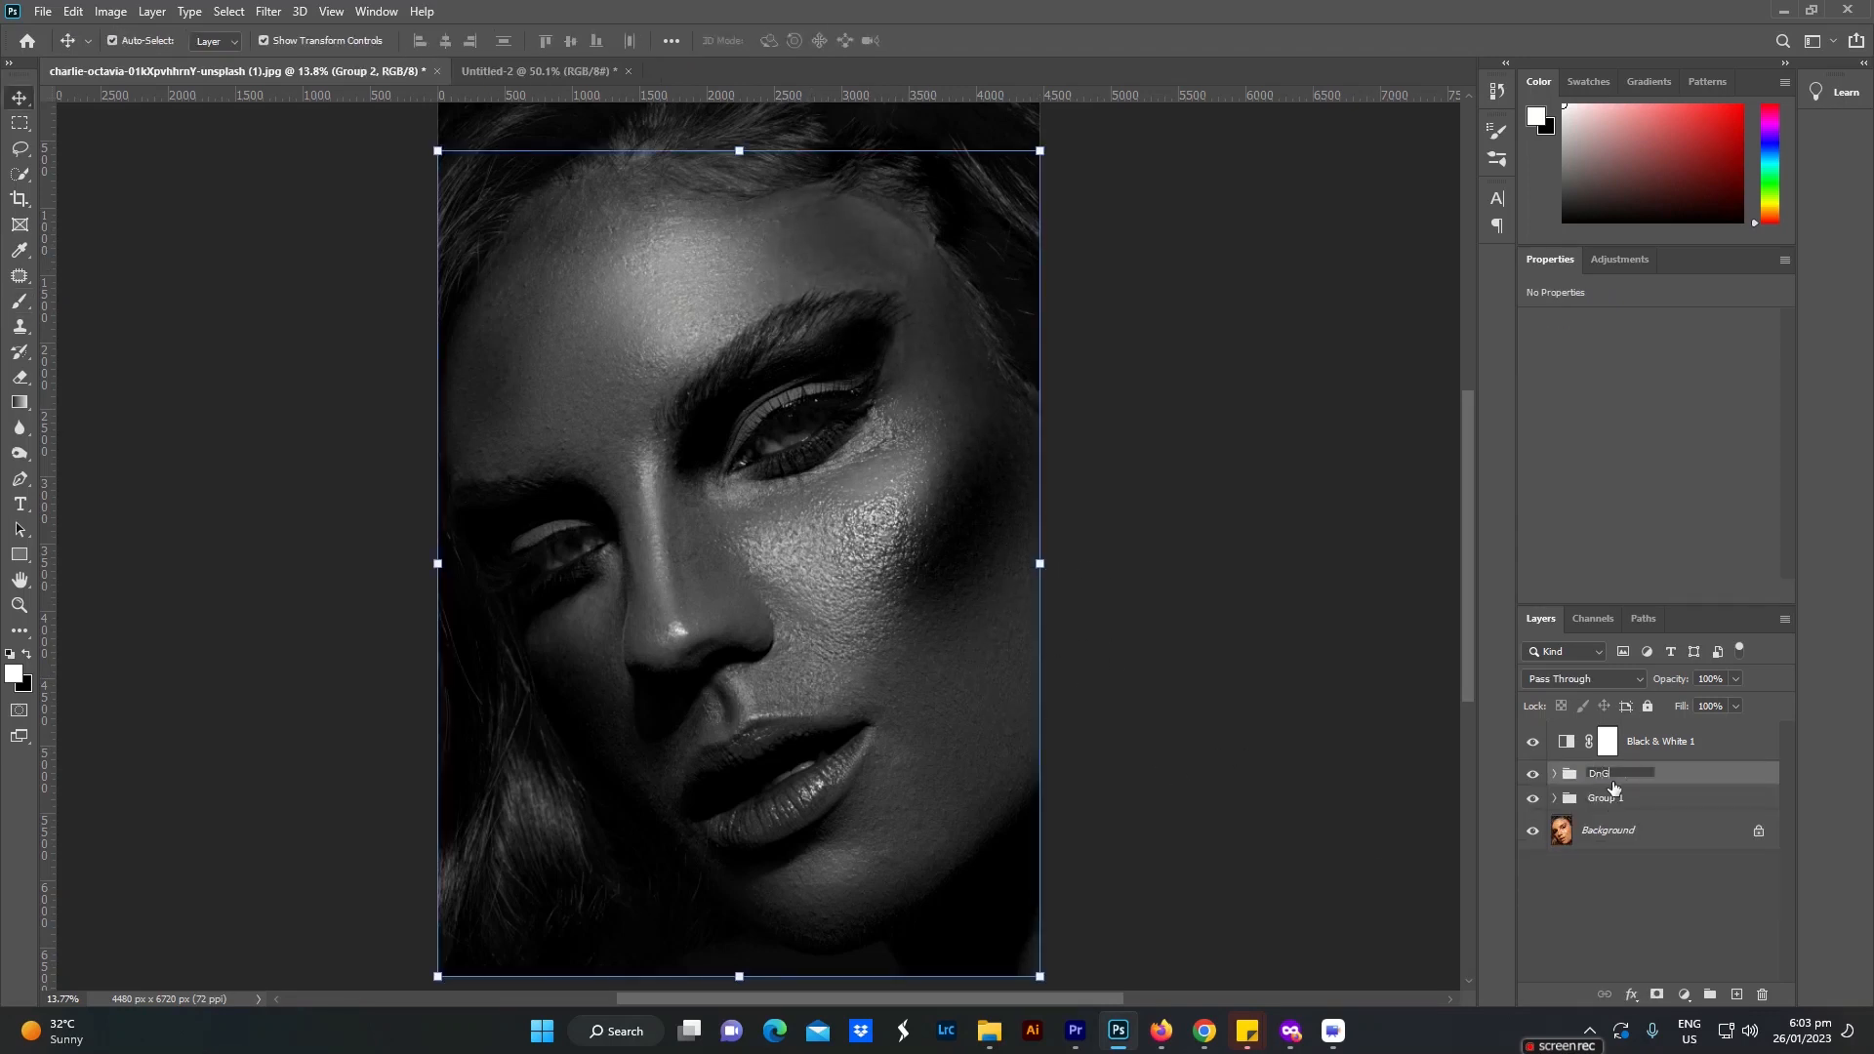
type("nG")
key("Return")
Step: Hide the Black & White 1 layer and toggle the DnG group's visibility to compare the portrait with and without it
left_click(1532, 742)
left_click(1532, 774)
left_click(1532, 774)
left_click(1532, 774)
left_click(1532, 774)
left_click(1532, 774)
left_click(1532, 774)
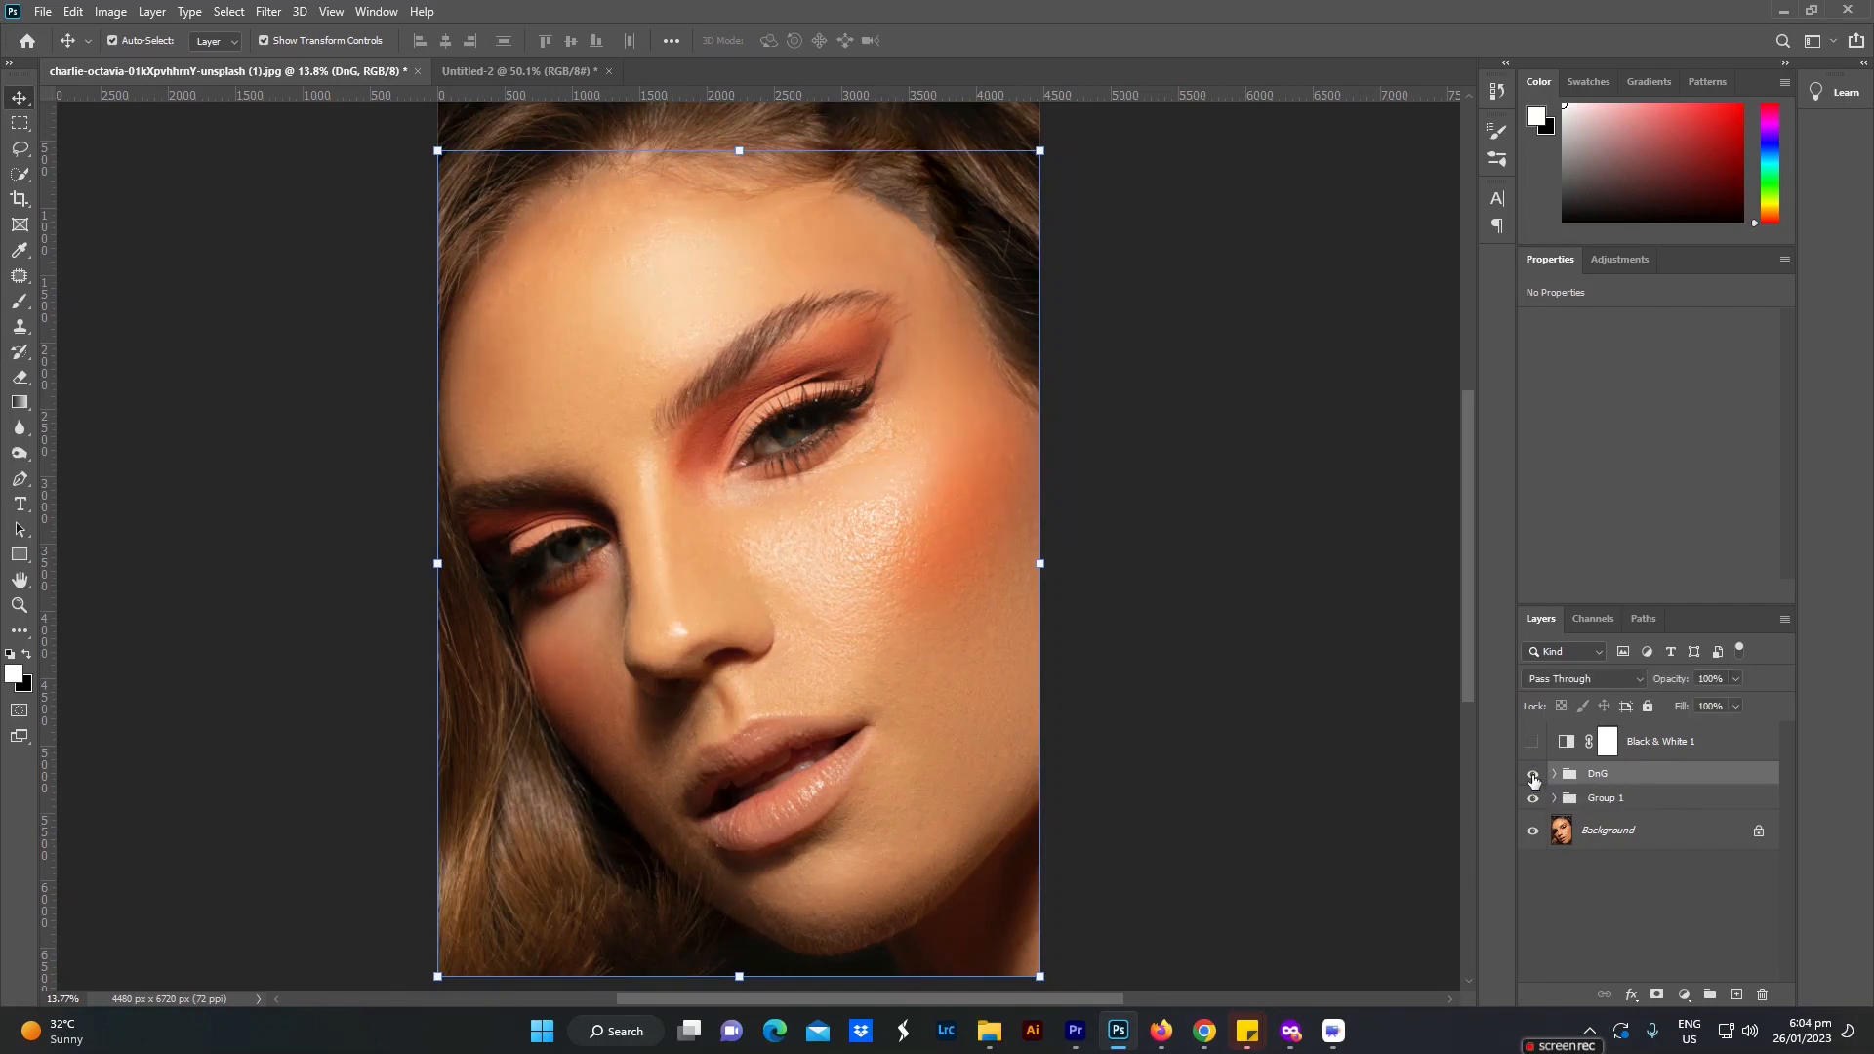
Step: Try the DnG group at 50% opacity and toggle its visibility to judge the weaker effect
left_click(1735, 678)
mouse_move(1708, 698)
left_mouse_down()
mouse_move(1653, 699)
mouse_move(1700, 701)
left_mouse_up()
left_click(1531, 776)
left_click(1531, 776)
left_click(1531, 777)
left_click(1531, 777)
left_click(1531, 777)
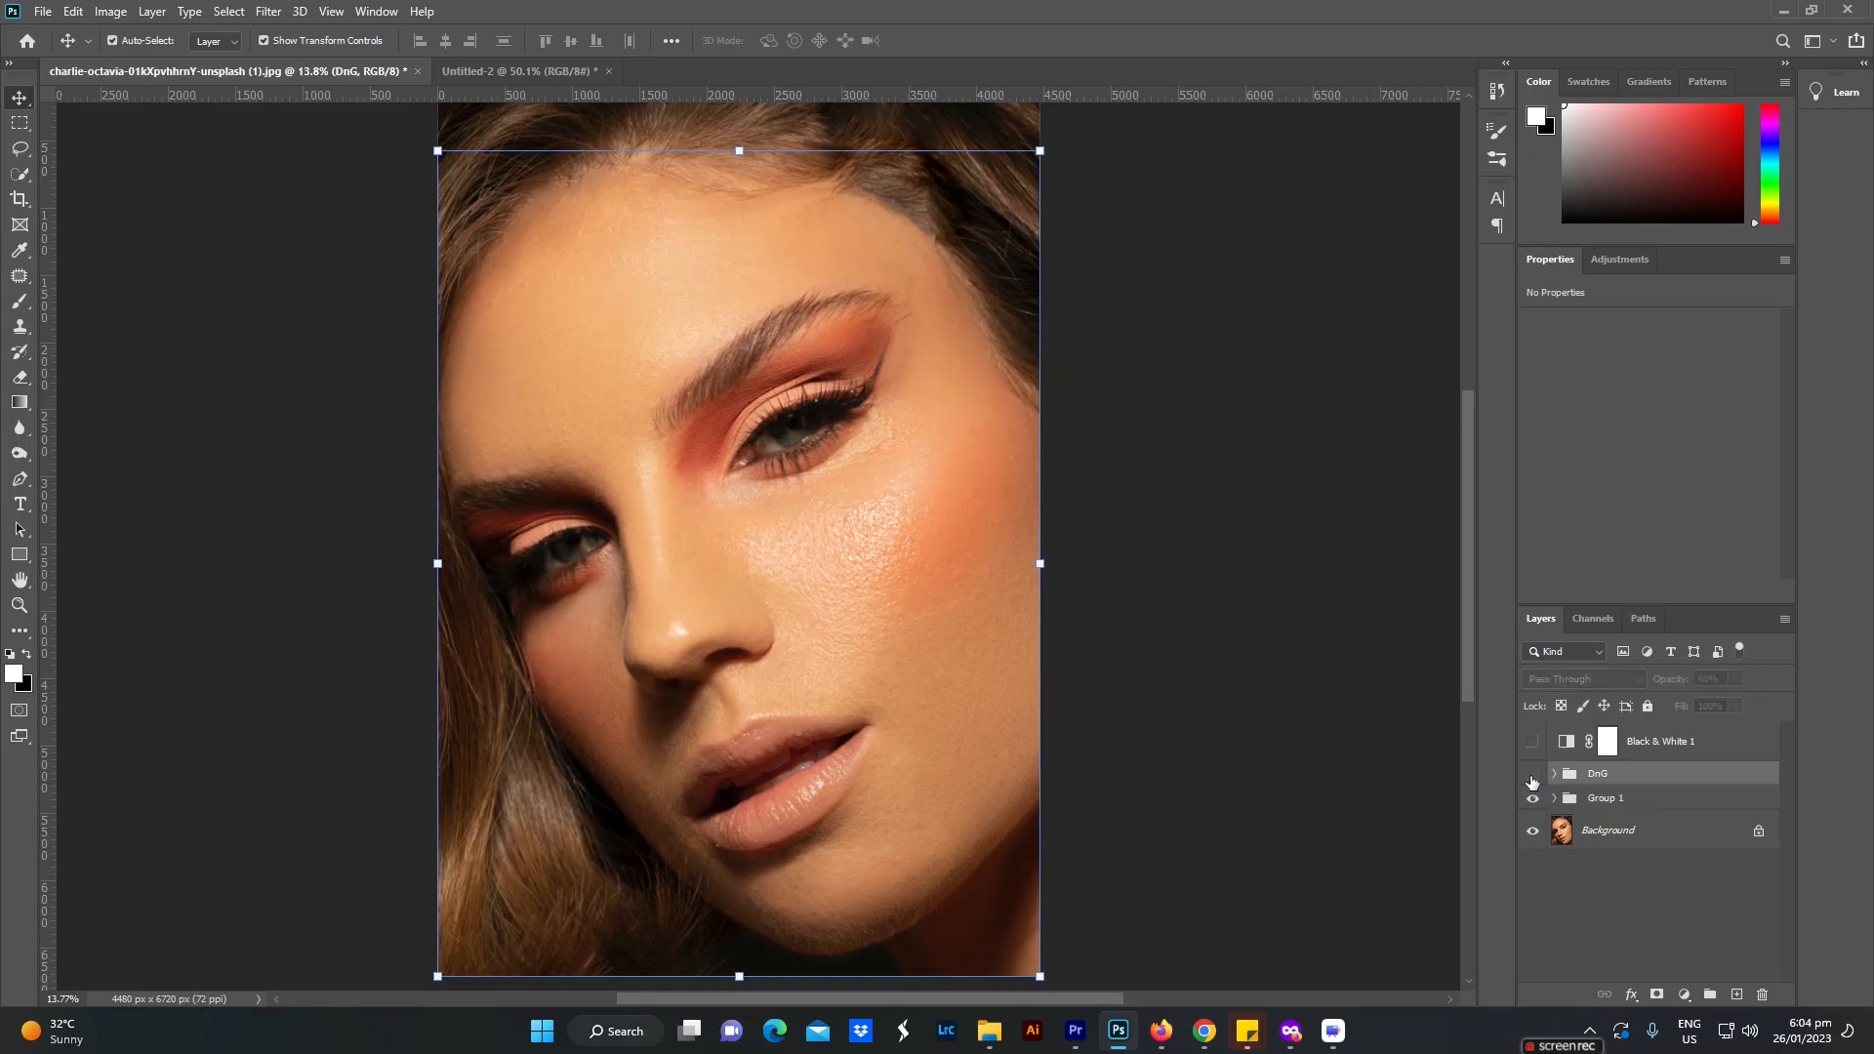
left_click(1531, 777)
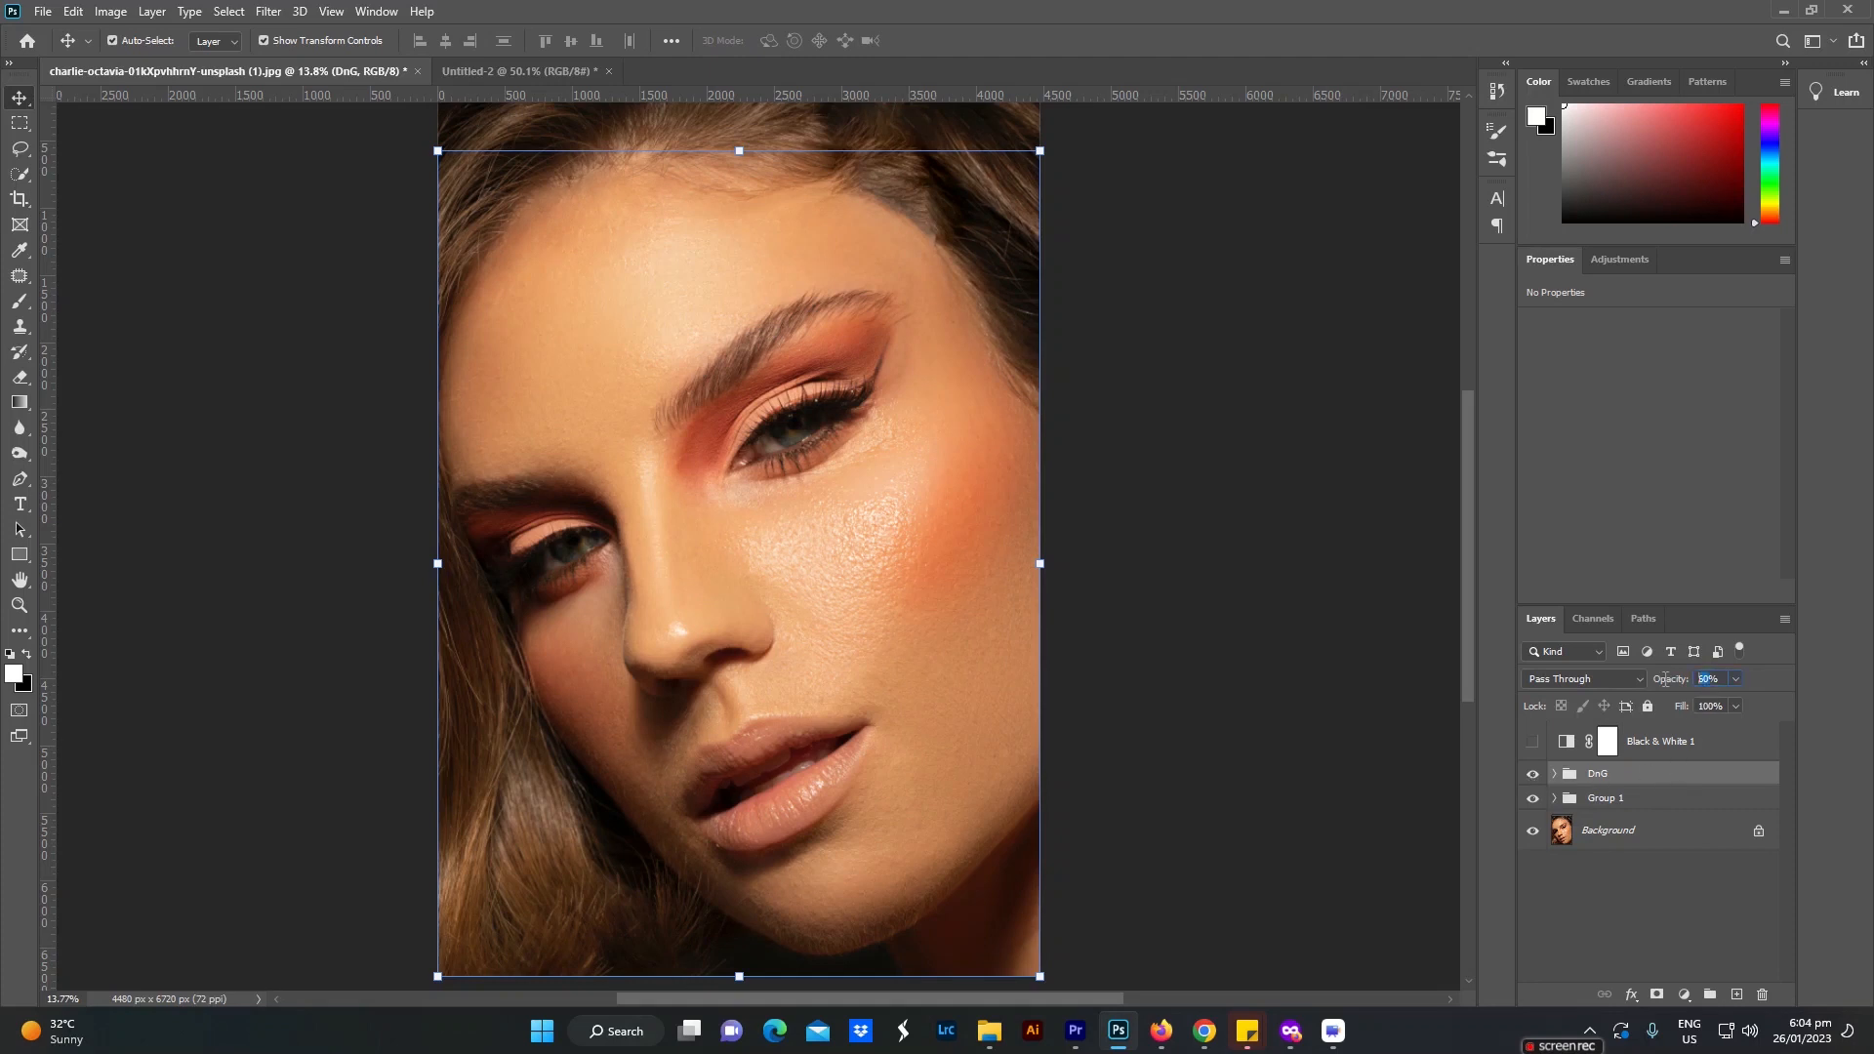
Step: Set the DnG group's opacity to 65%, compare it on and off, and select the Background layer
type("65")
left_click(1244, 595)
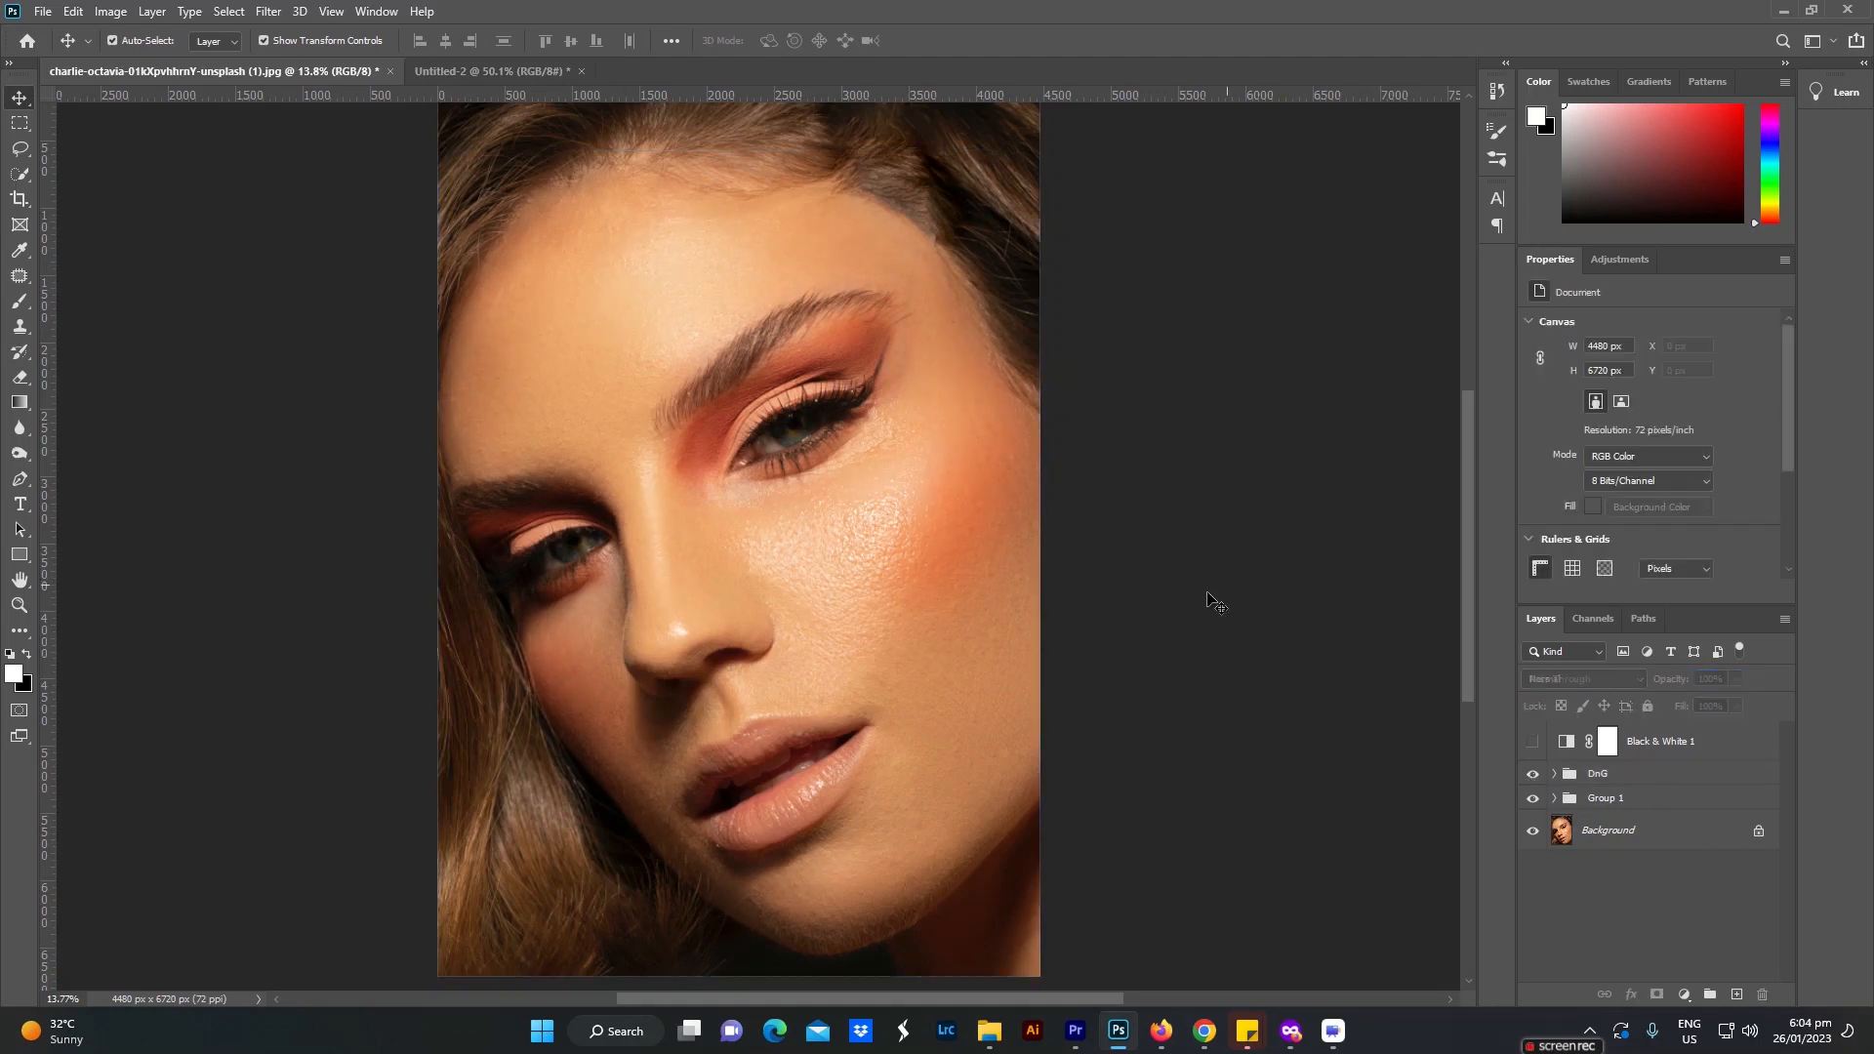
left_click(1531, 776)
left_click(1531, 776)
left_click(1610, 845)
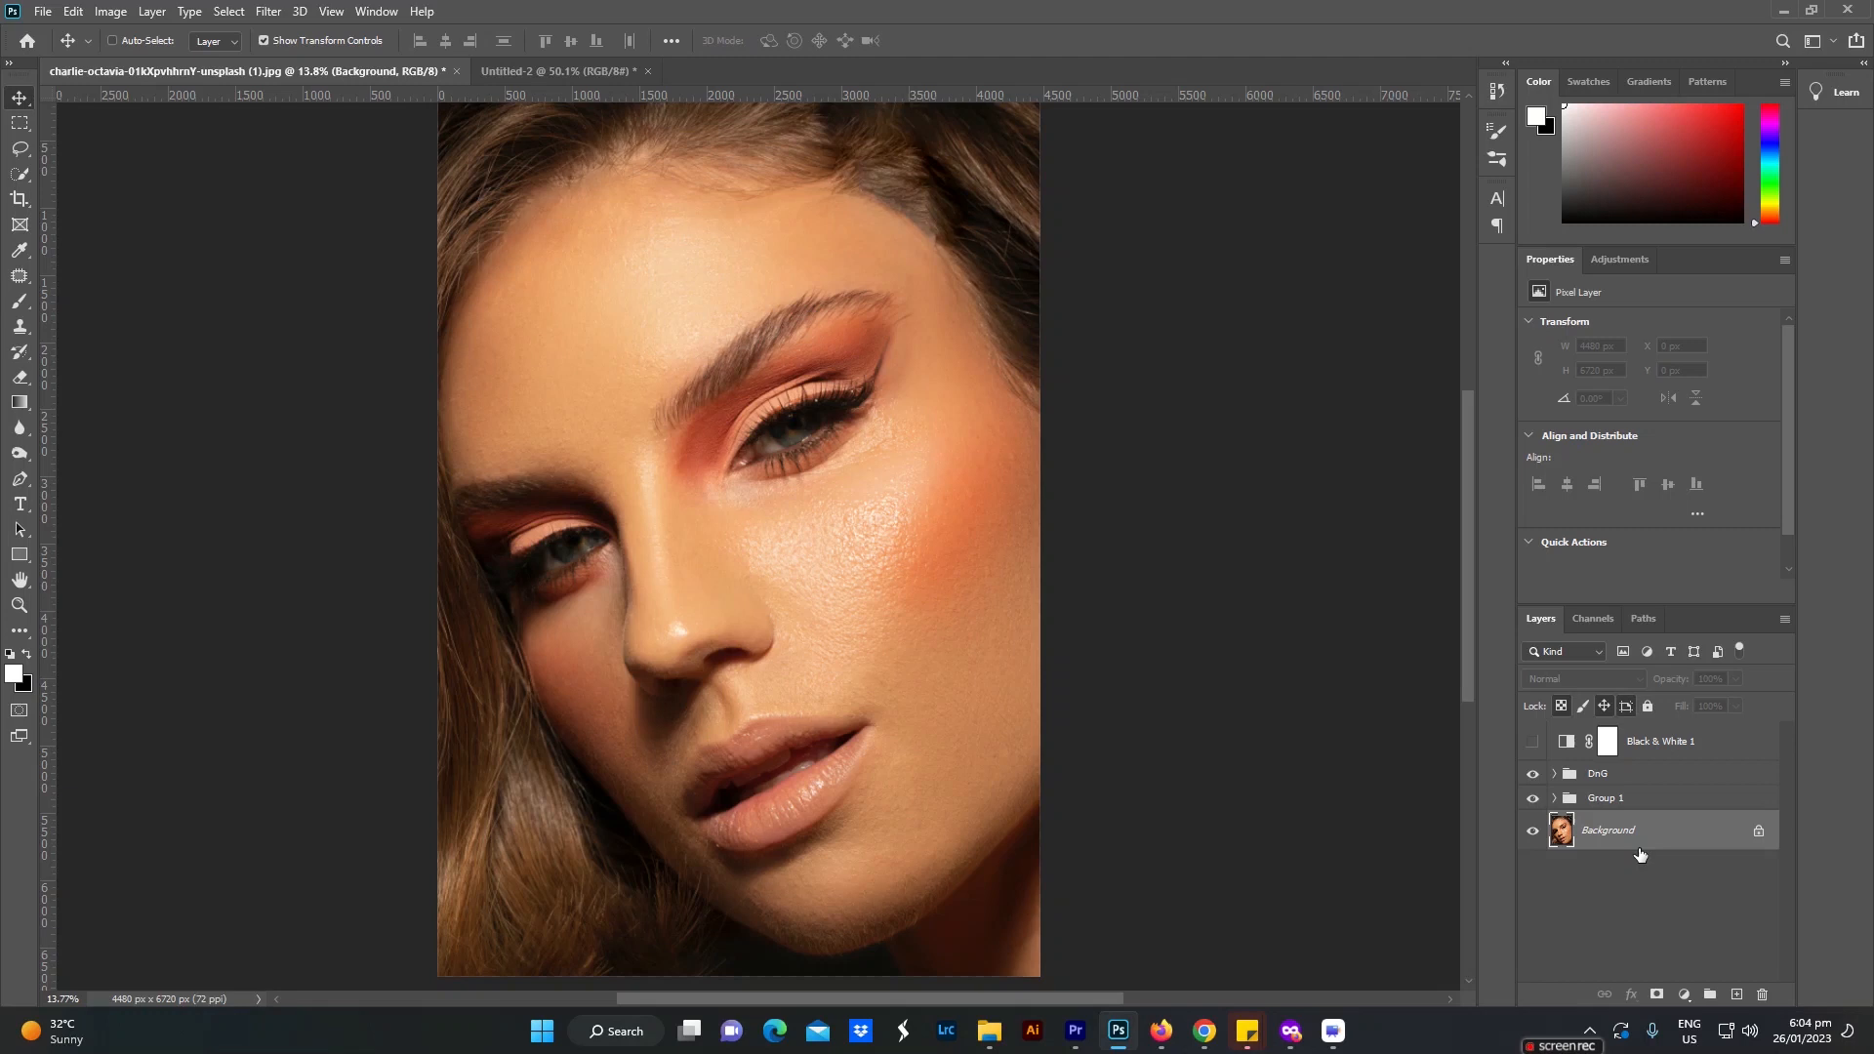
Step: Place a duplicate of the Background layer at the top of the layer stack and apply a High Pass filter with a 1.0-pixel radius
key("ctrl+j")
key("ctrl+shift+bracketright")
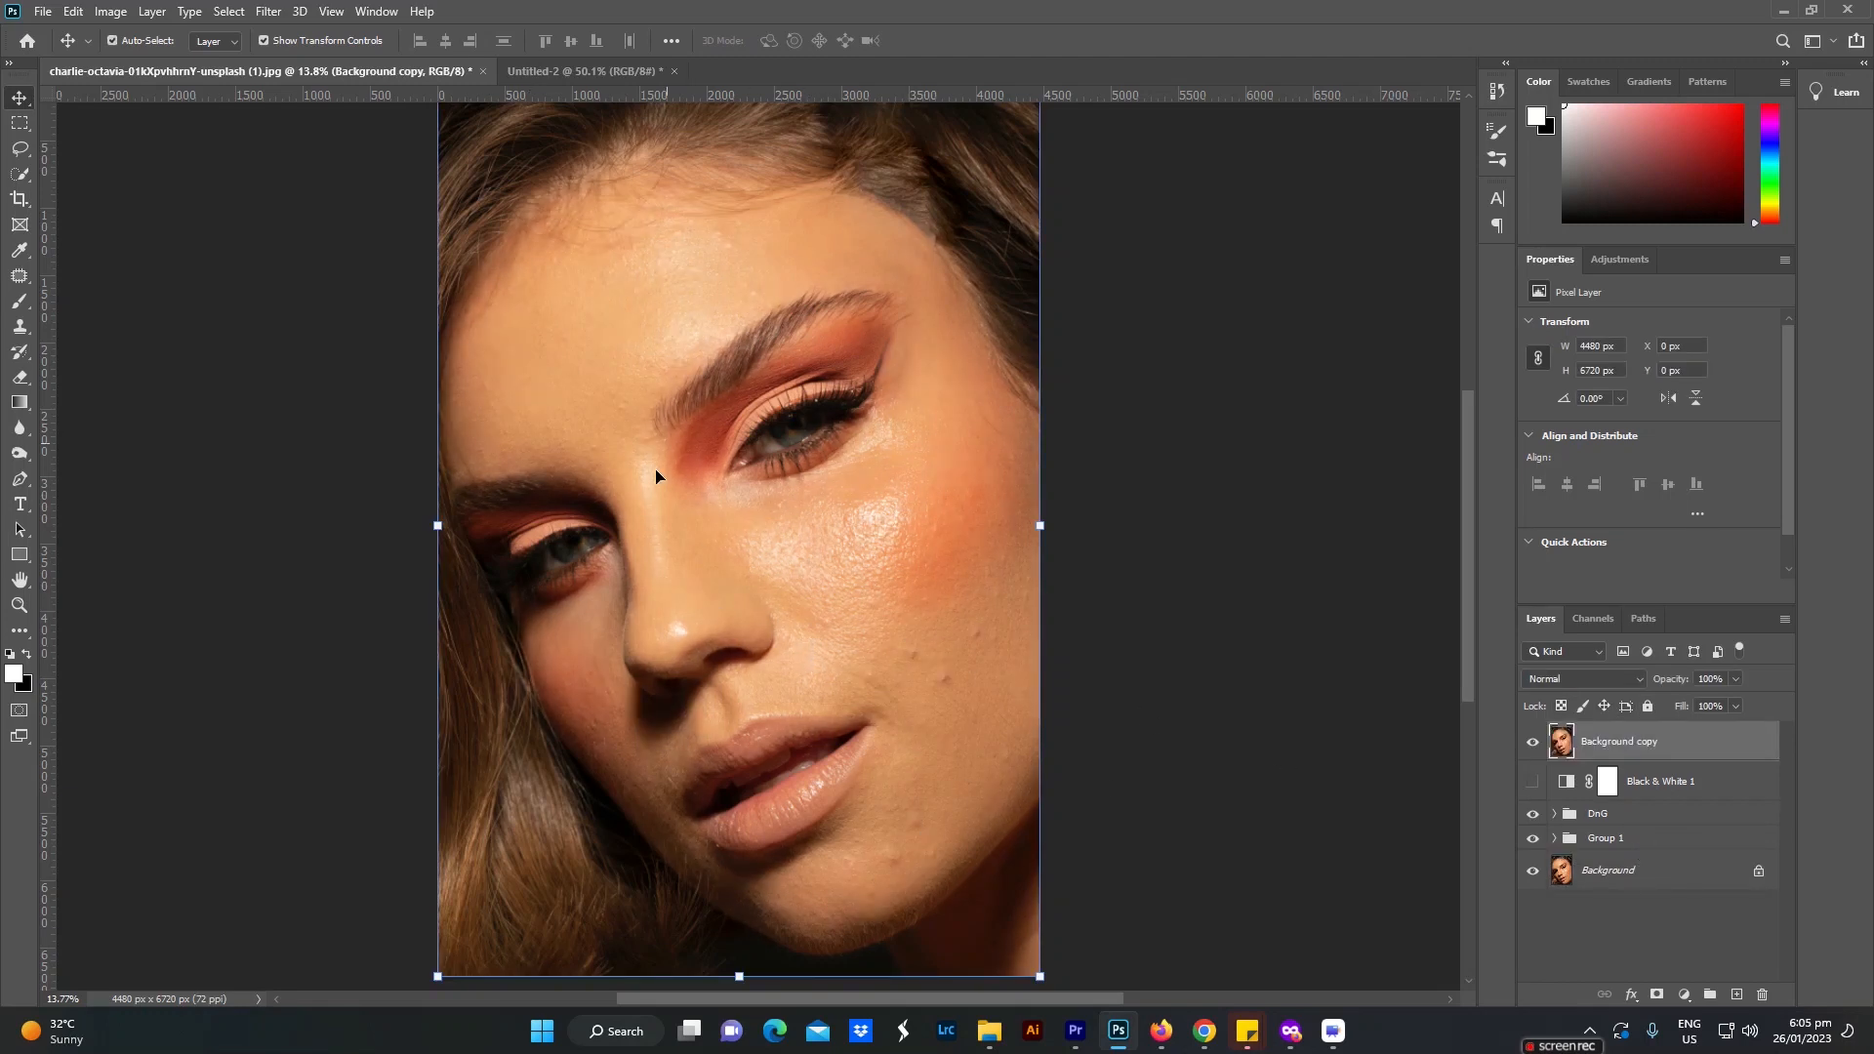
left_click(268, 11)
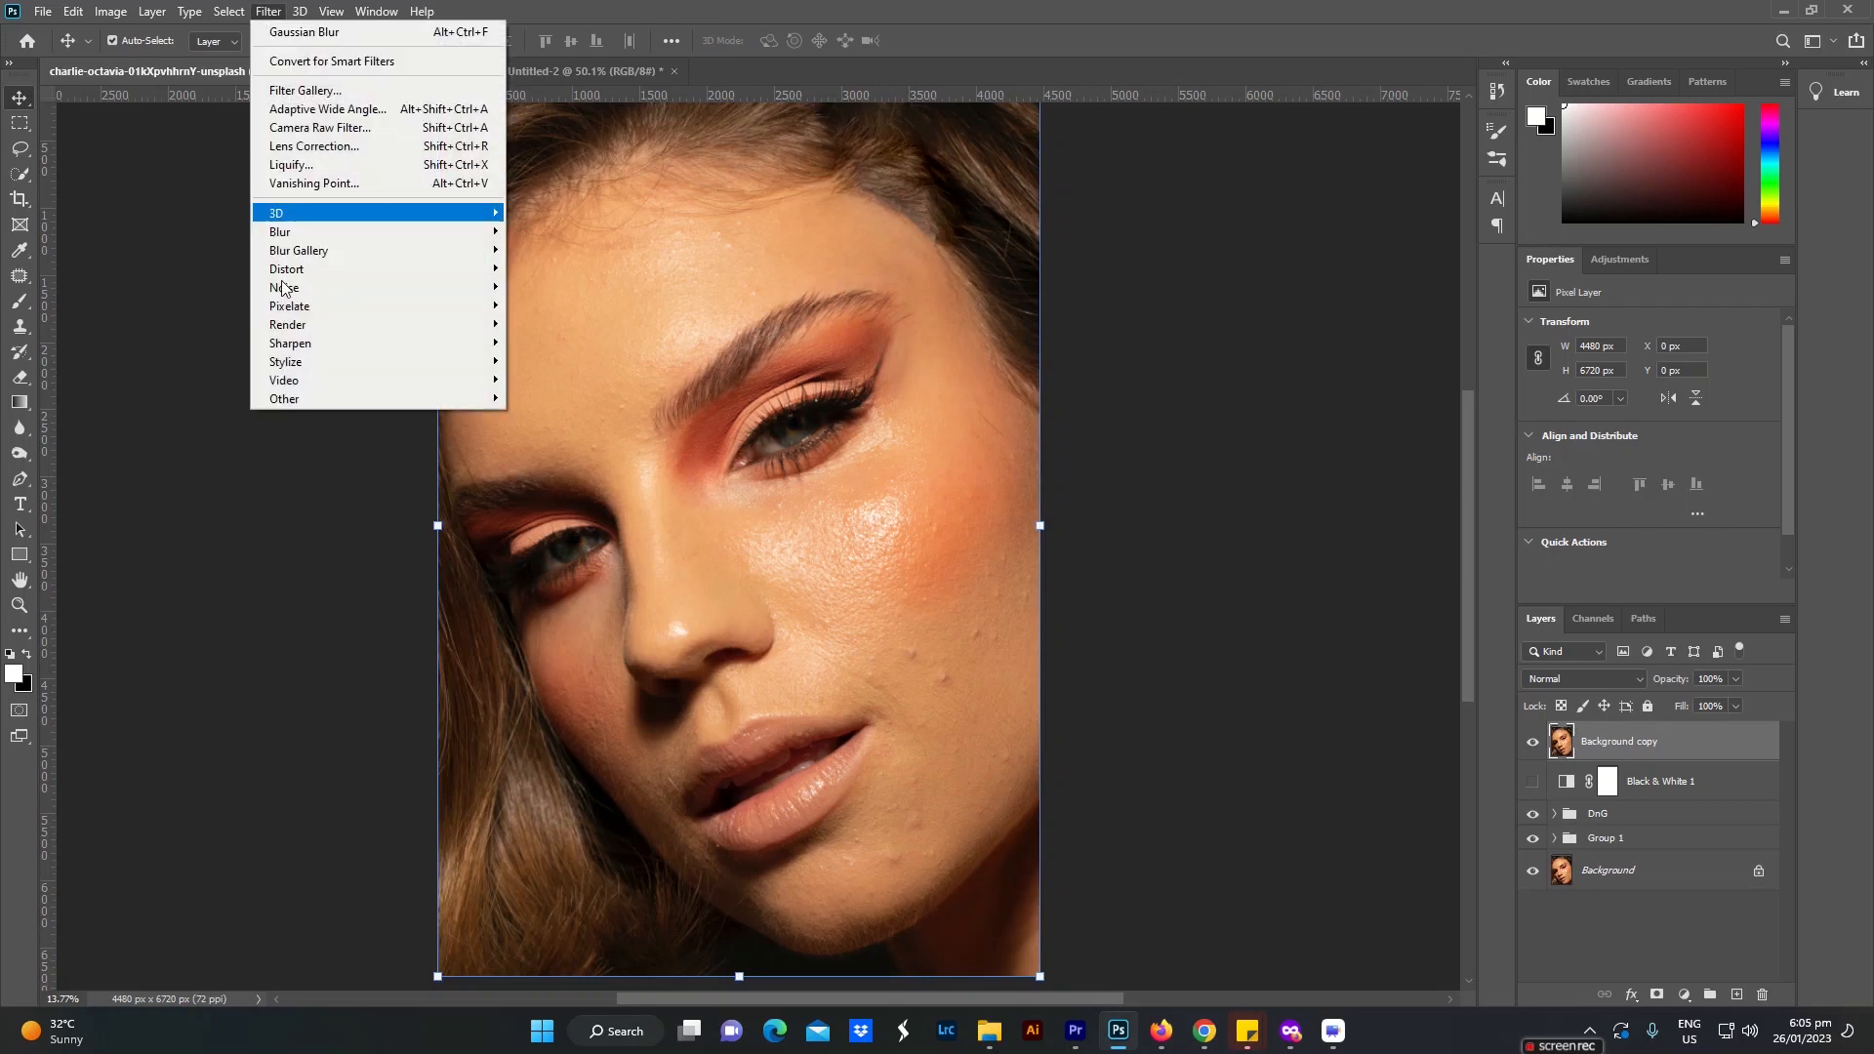
mouse_move(300, 401)
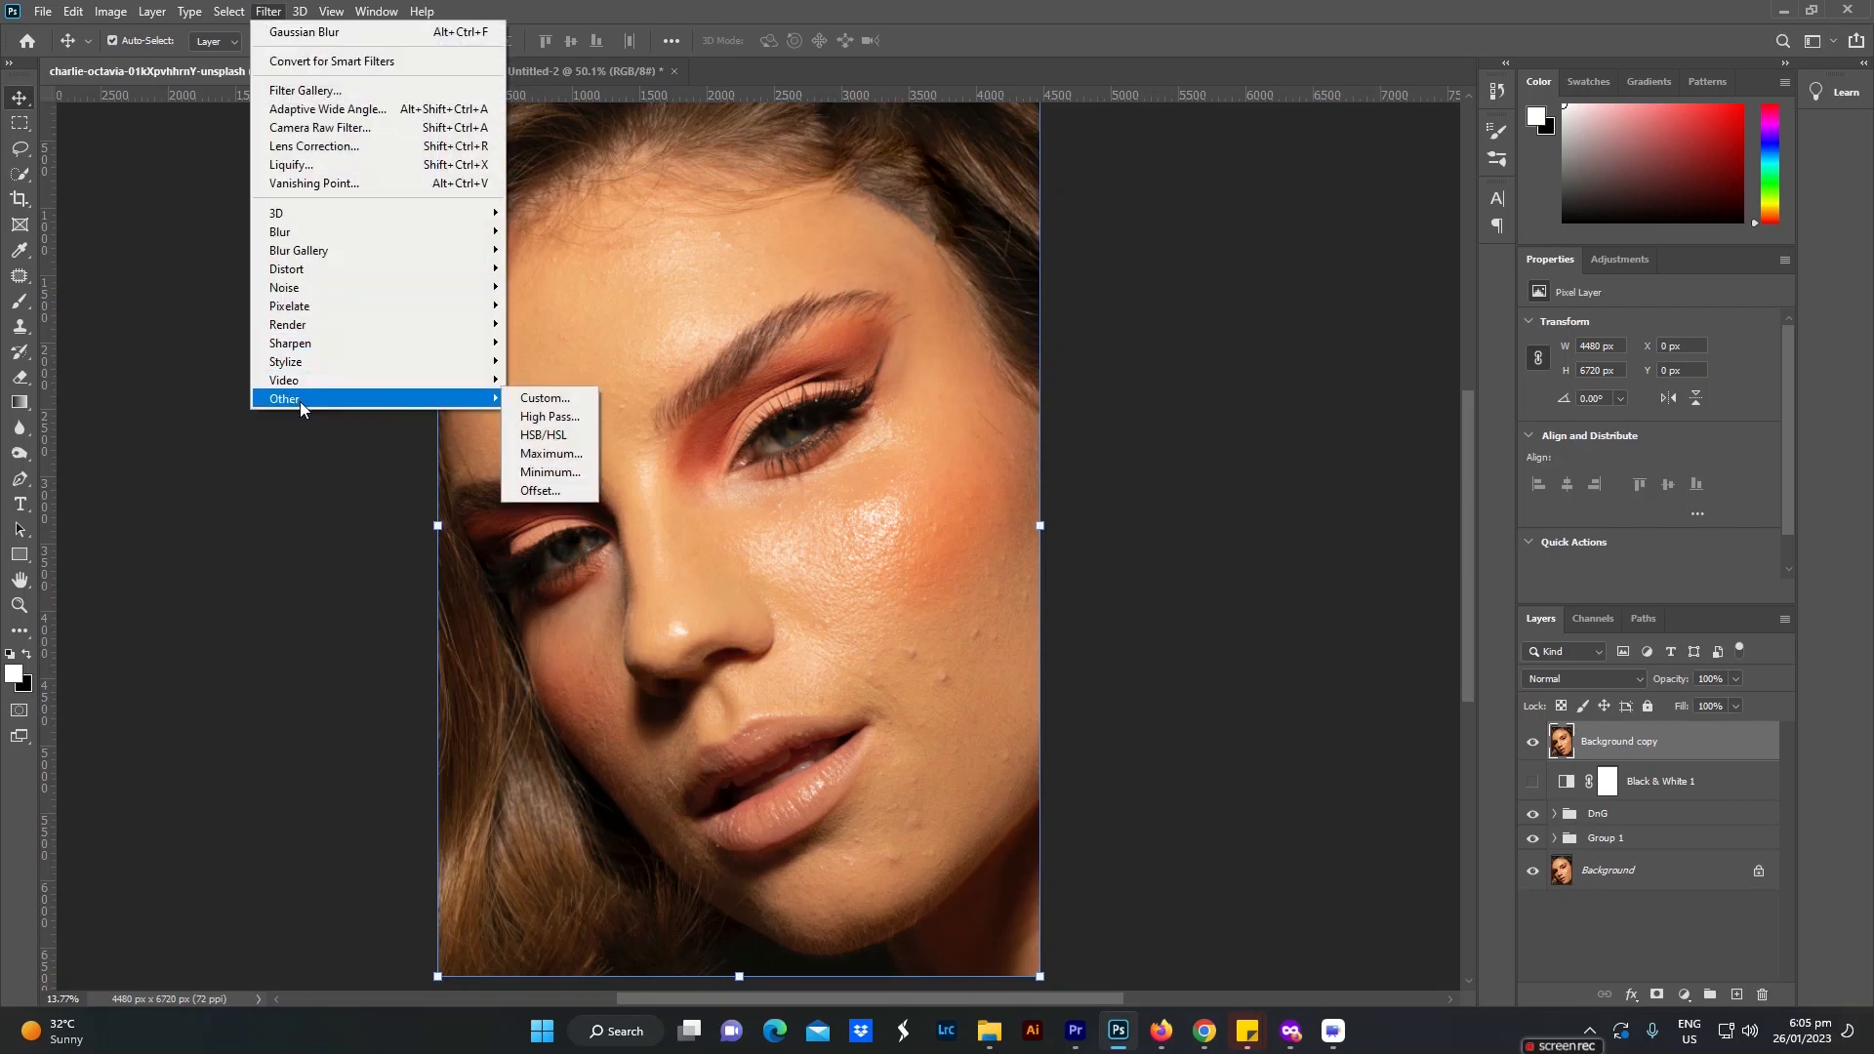
left_click(552, 418)
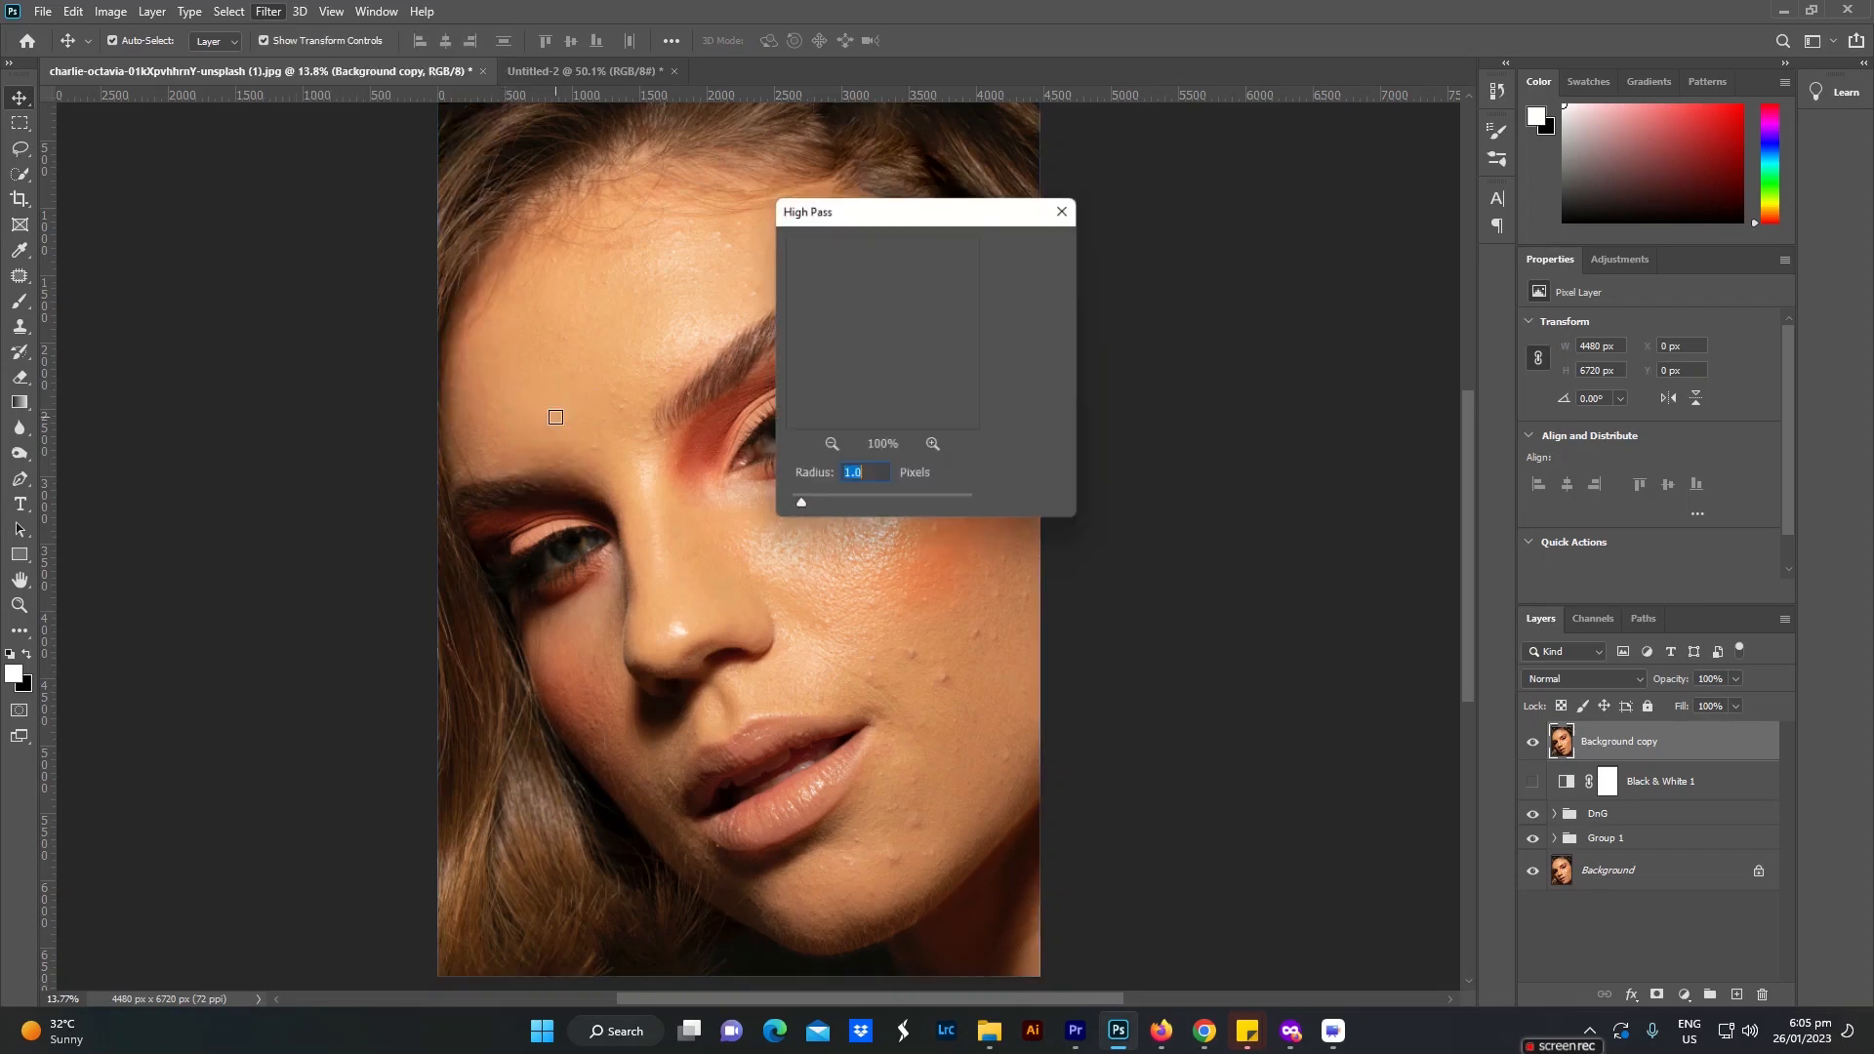
left_click_drag(892, 403, 875, 390)
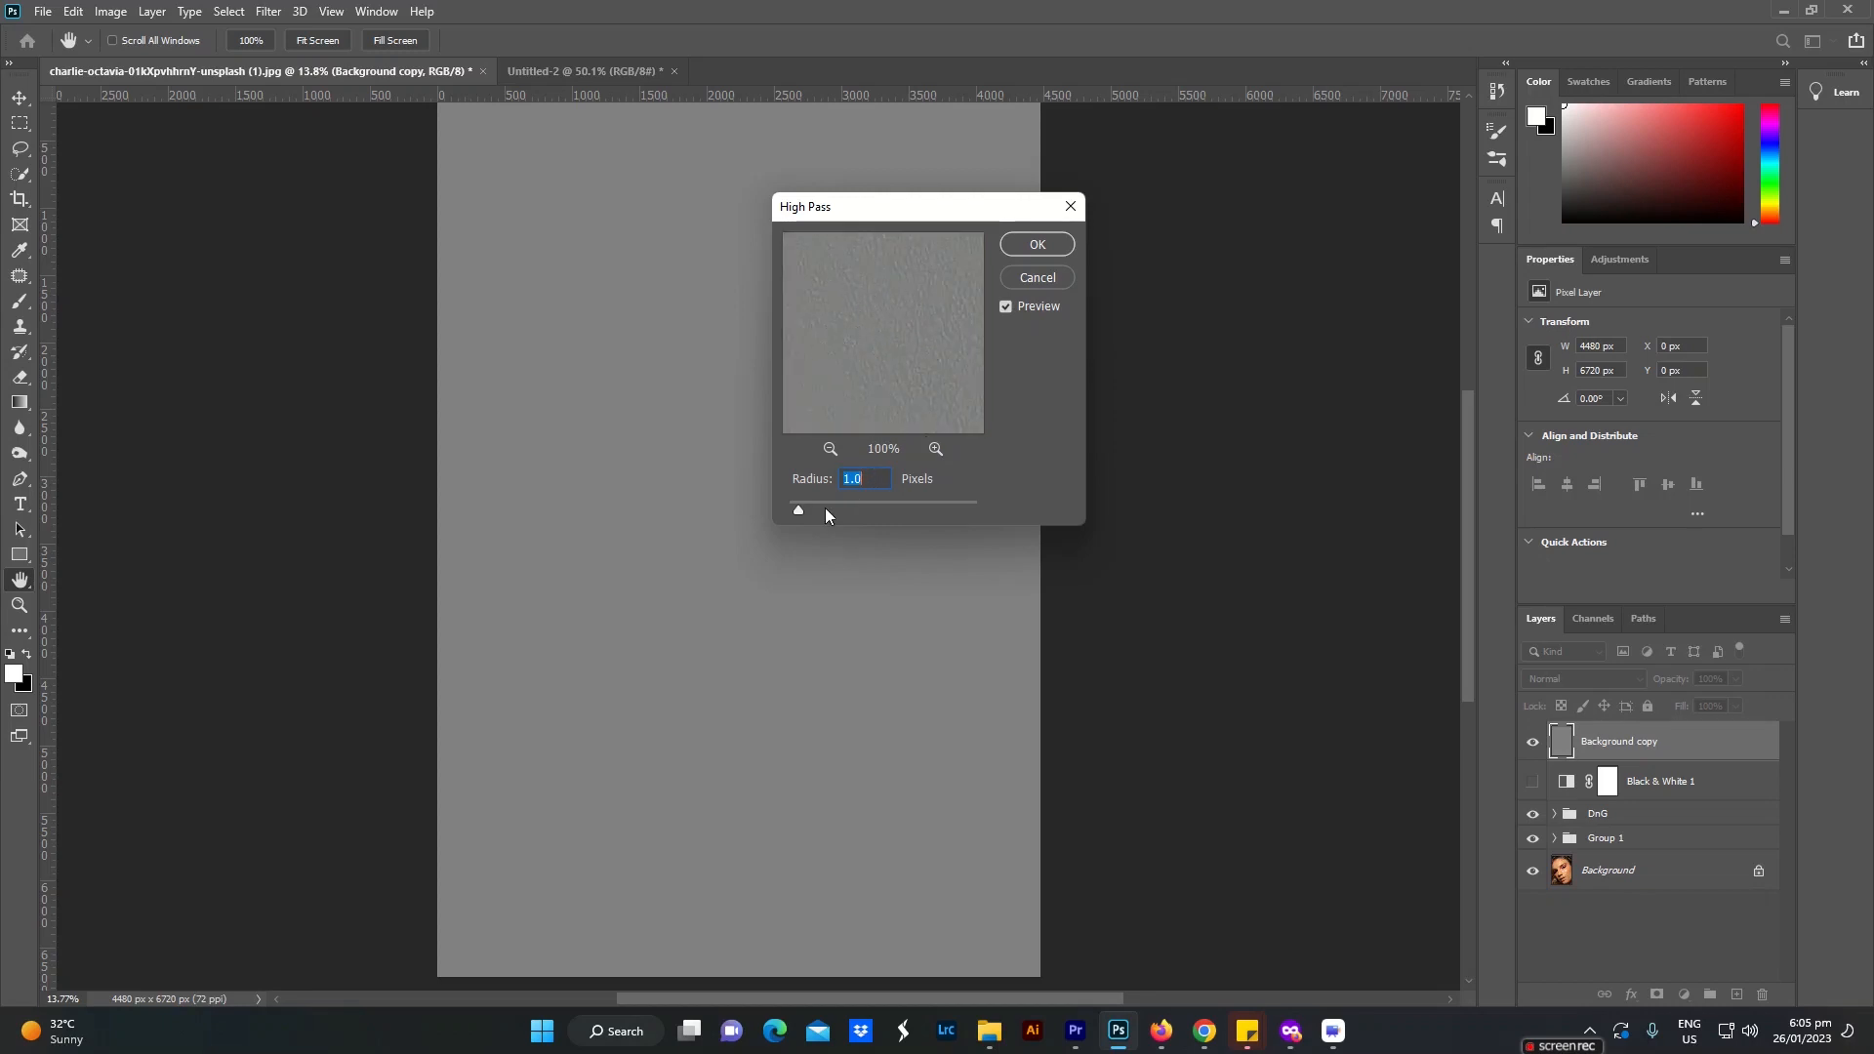
left_click(1032, 248)
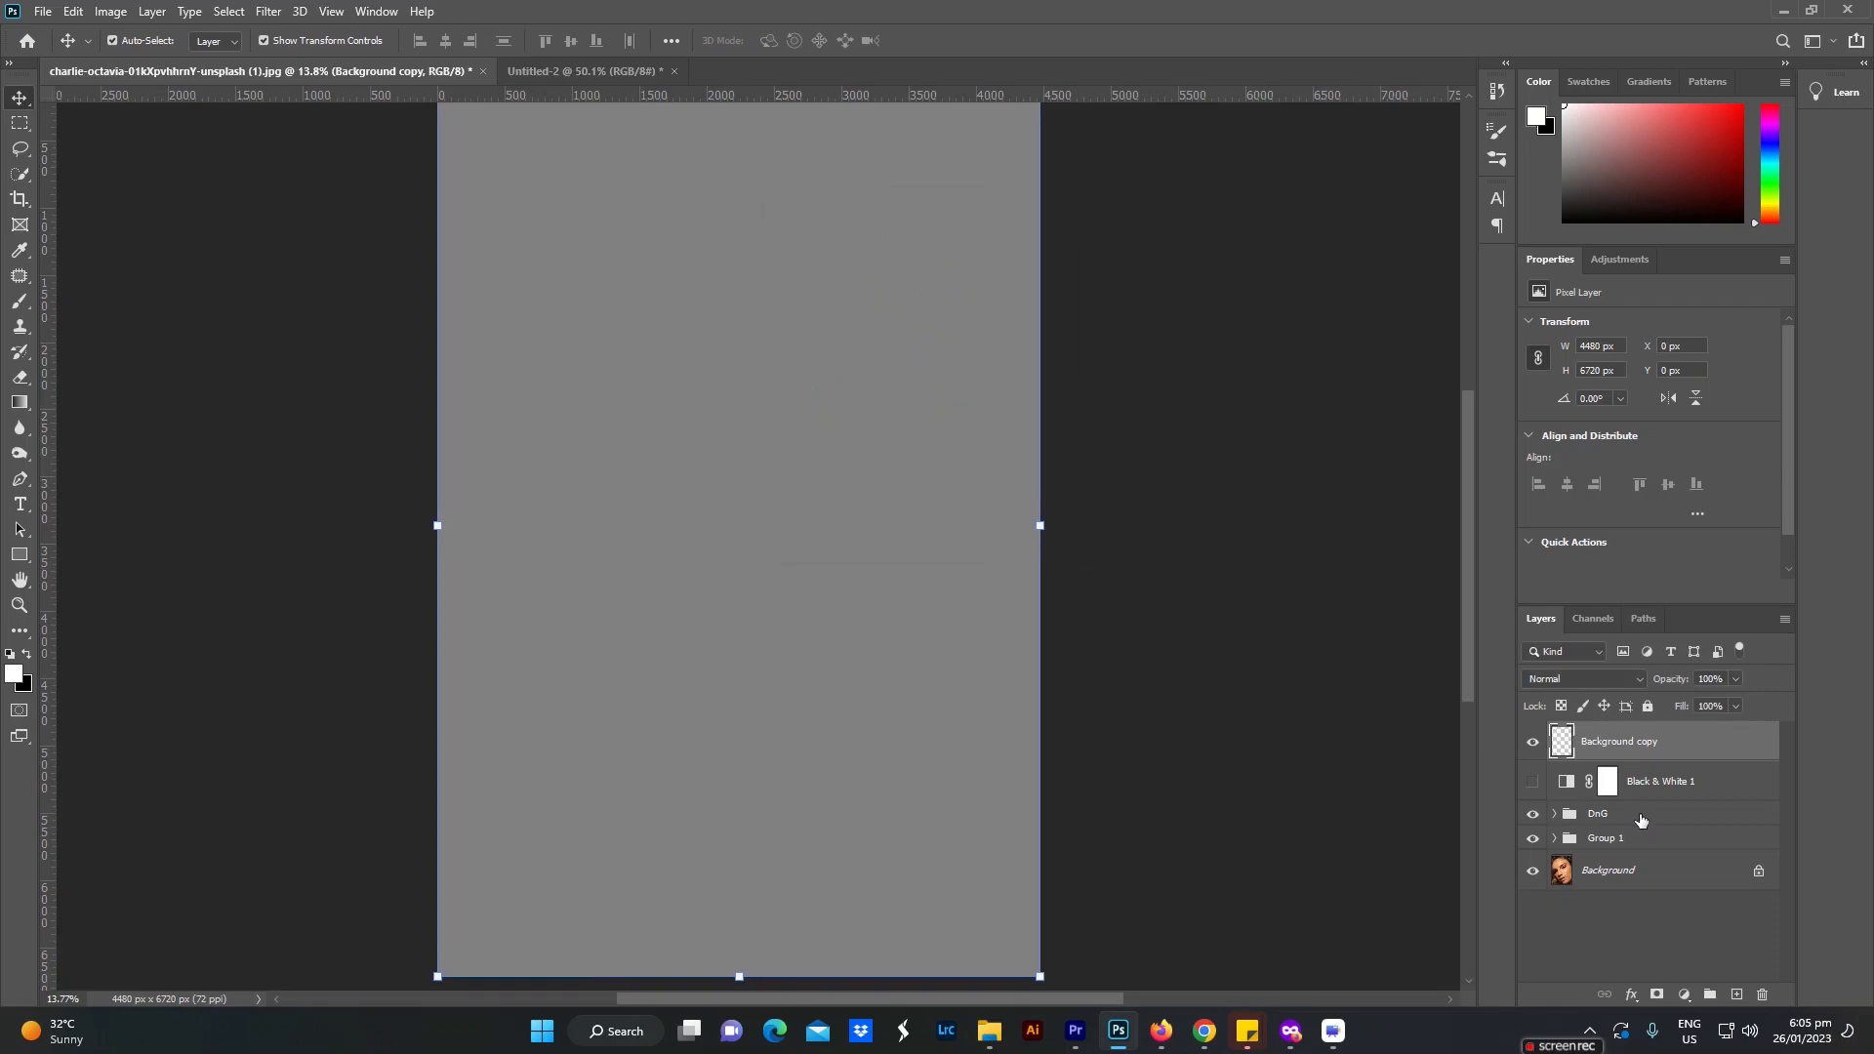
Step: Set the High Pass layer's blend mode to Linear Light and toggle its visibility to compare the sharpening
left_click(1613, 680)
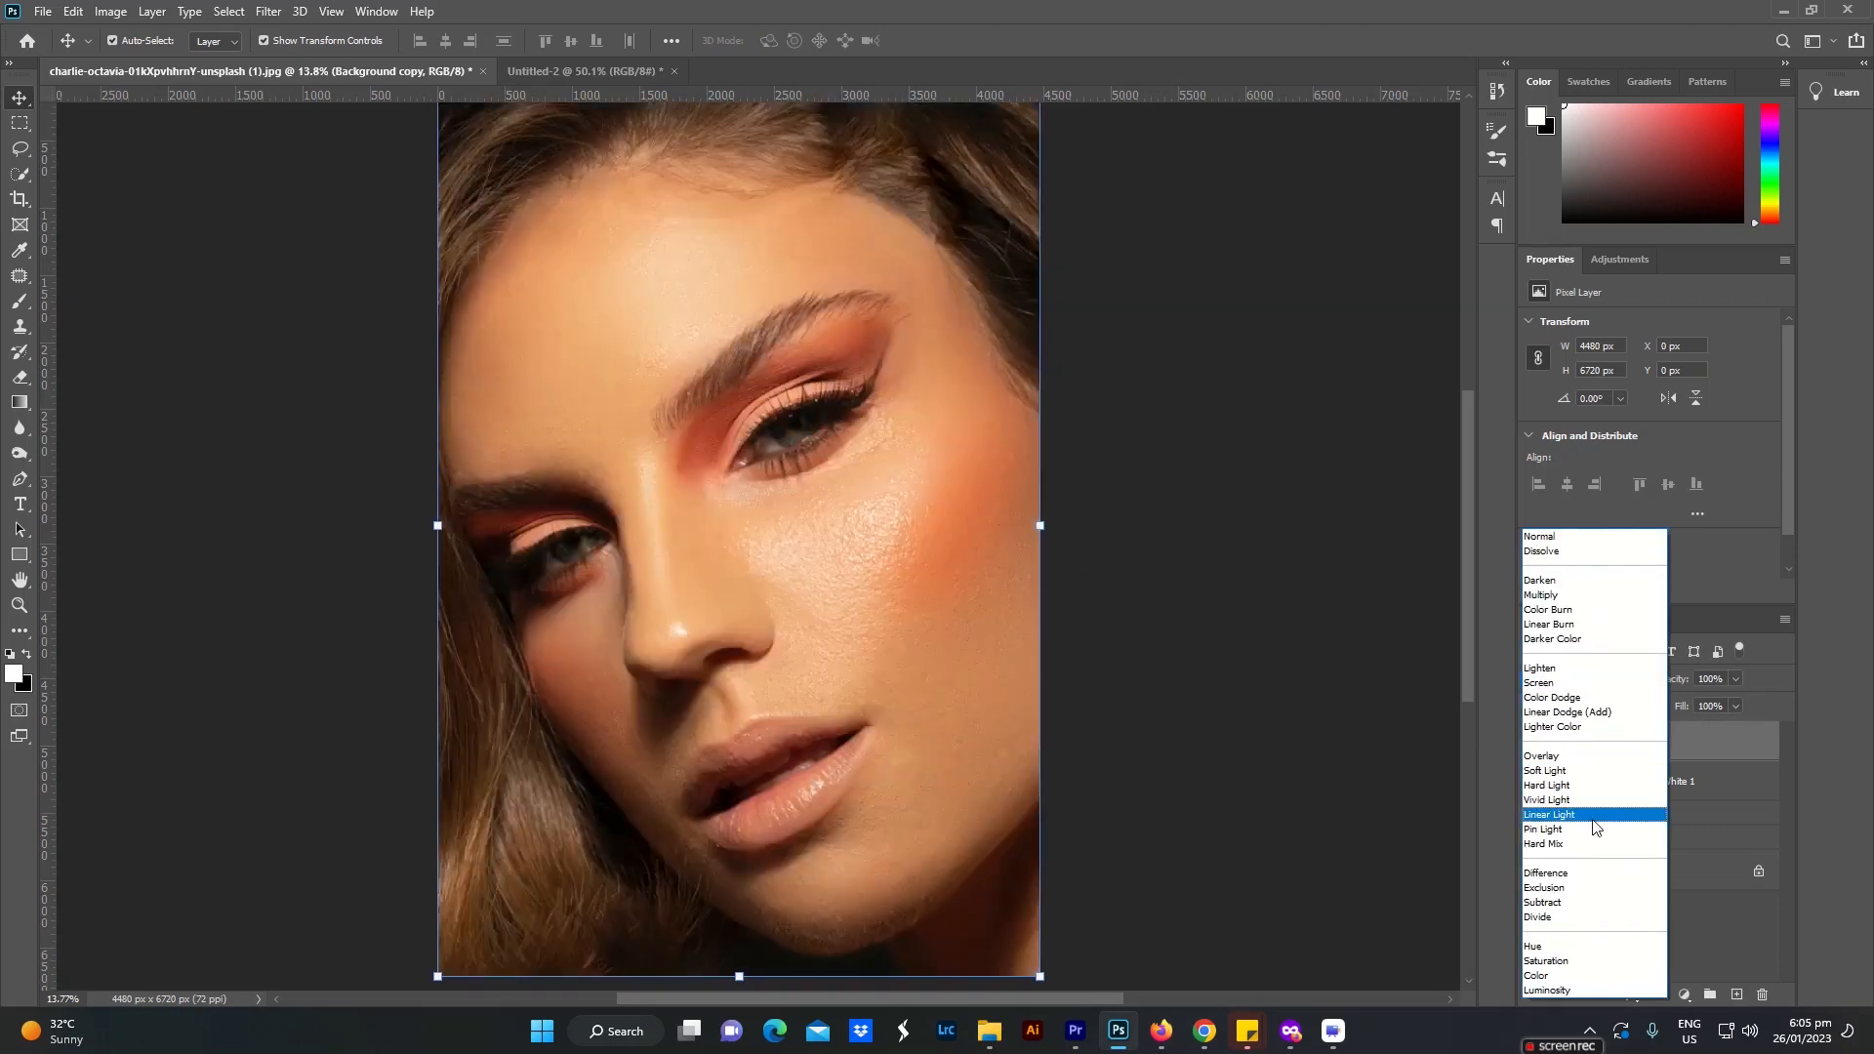
left_click(1565, 823)
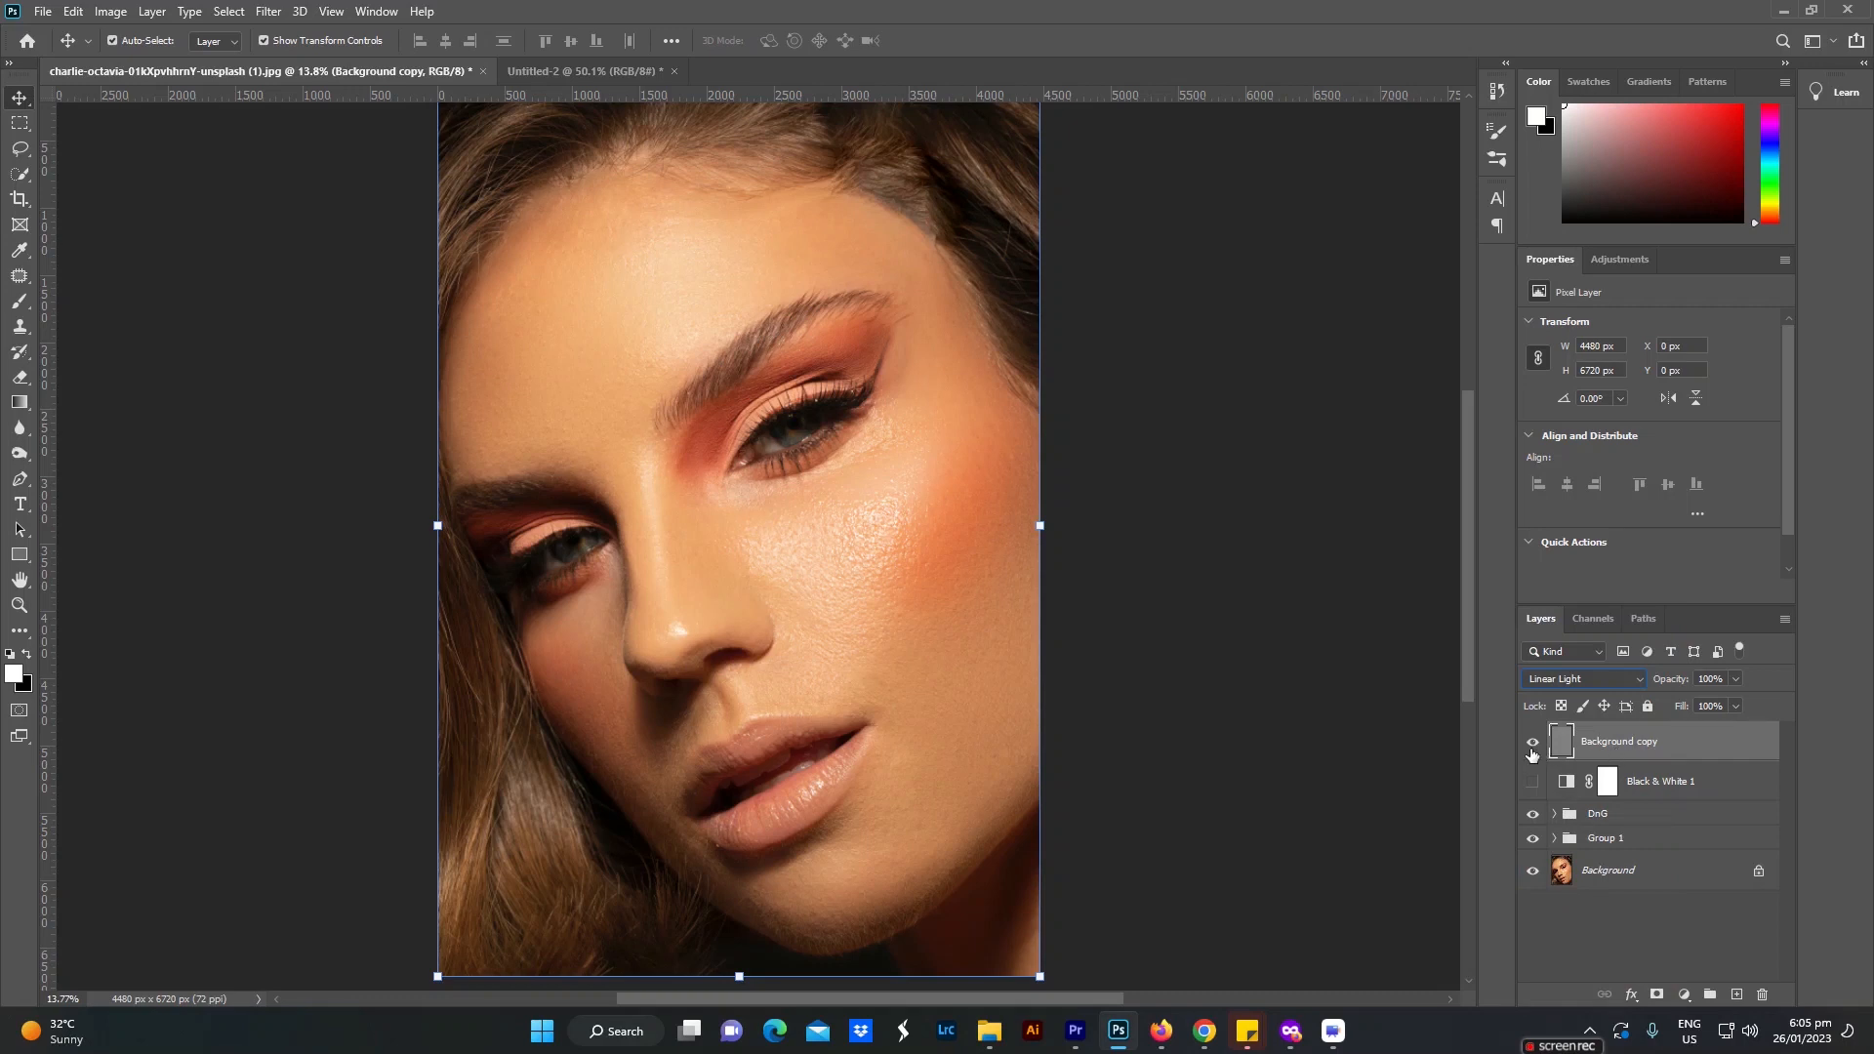
left_click(1531, 743)
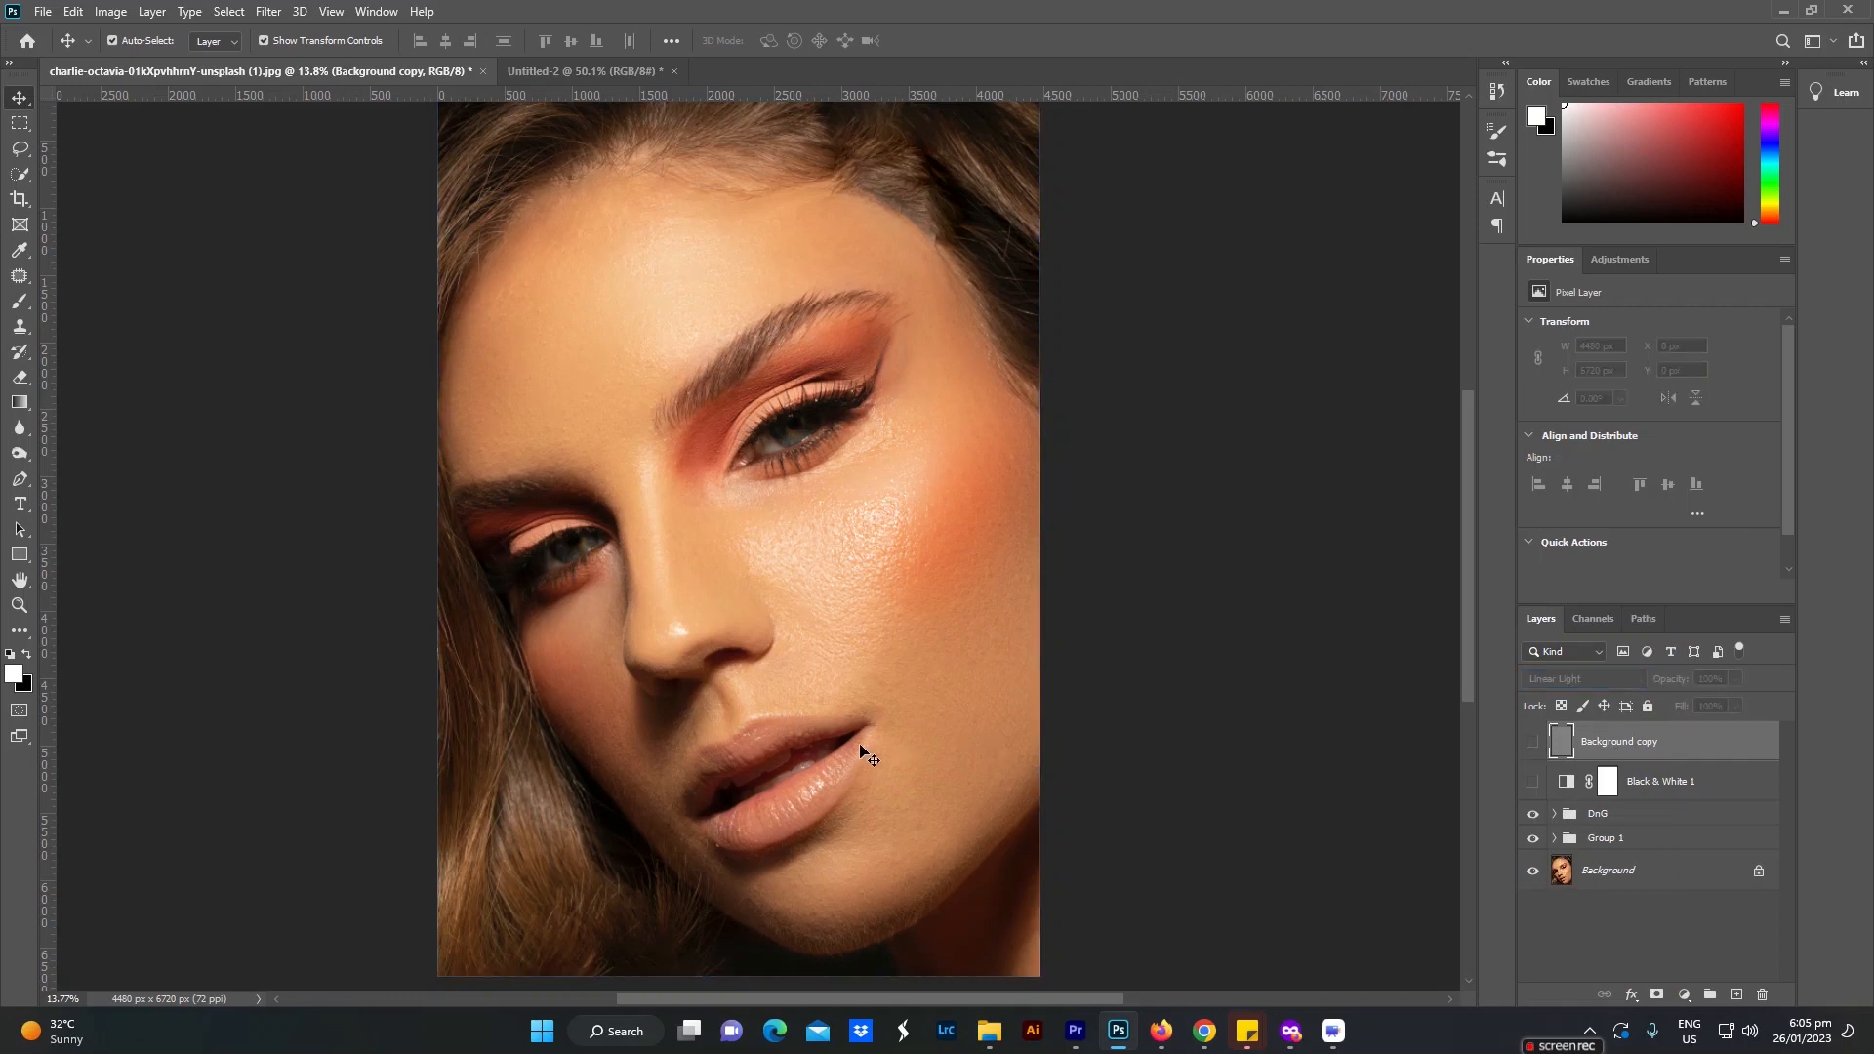
scroll(869, 758, "up", 1)
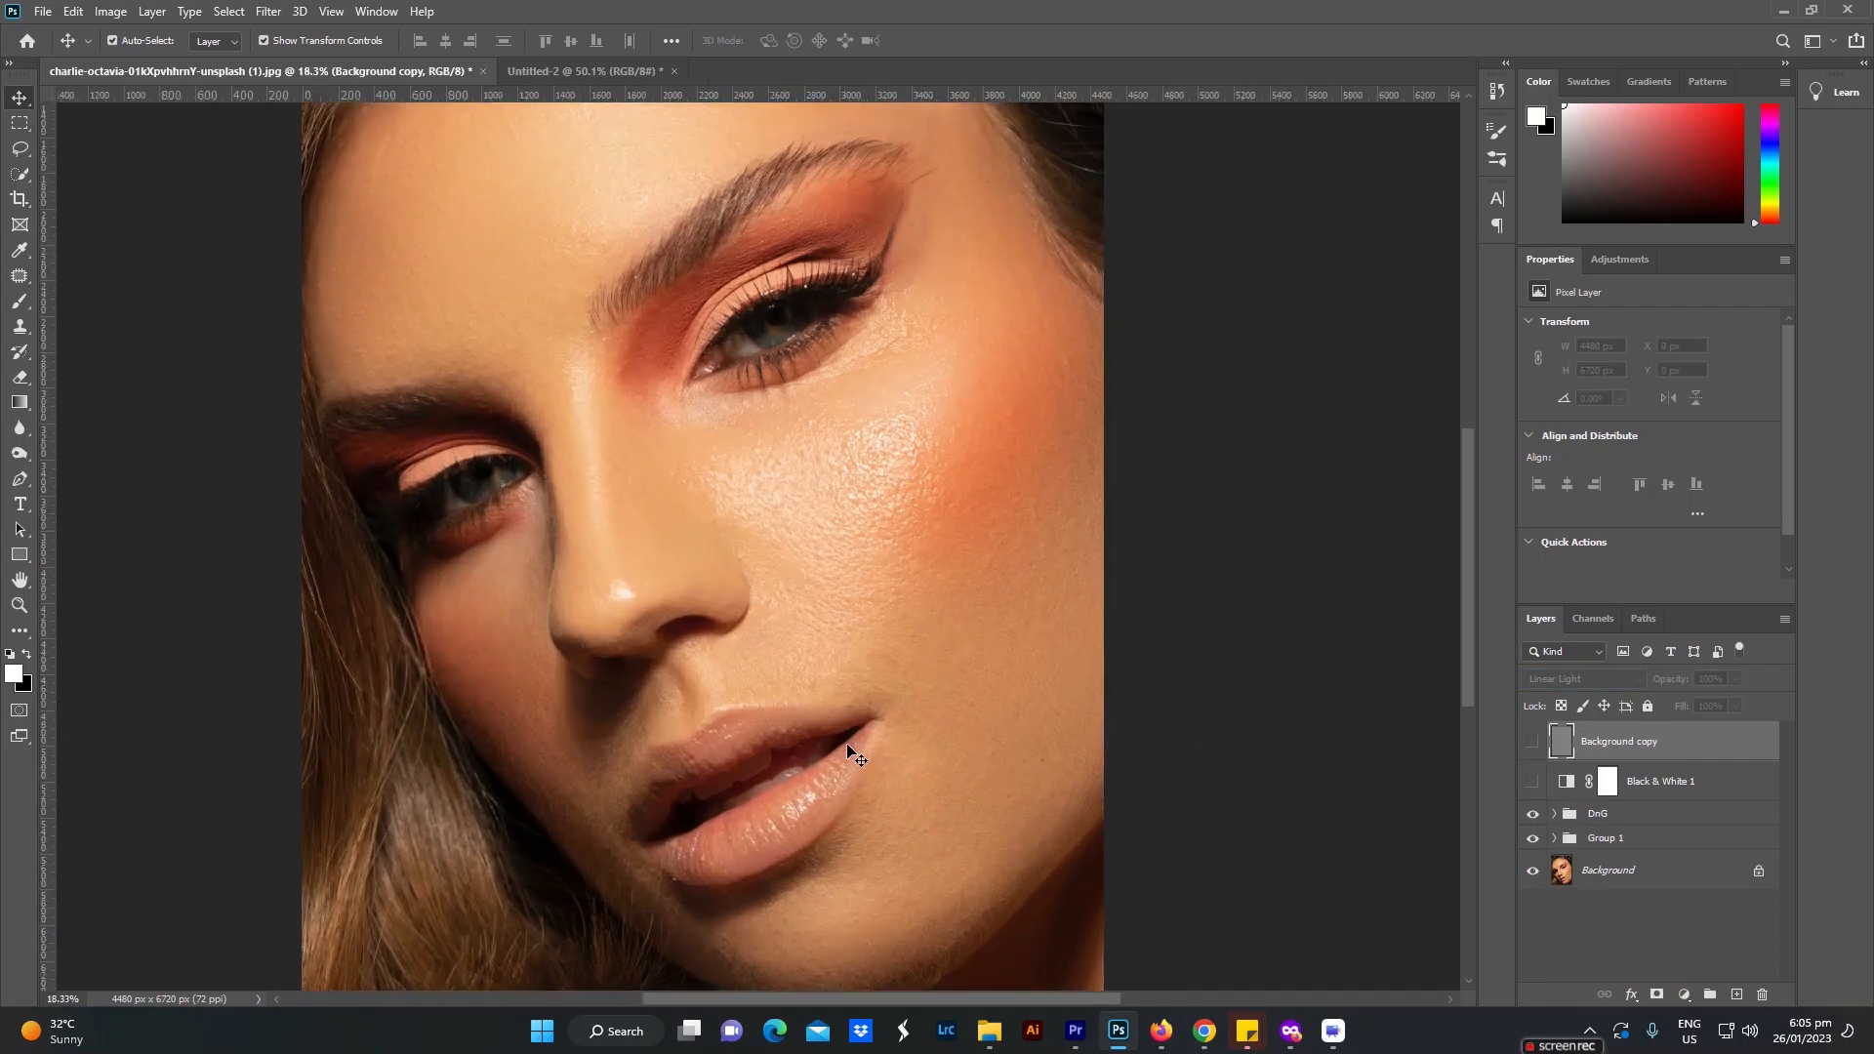
left_click(1533, 744)
left_click(1533, 744)
left_click(1533, 743)
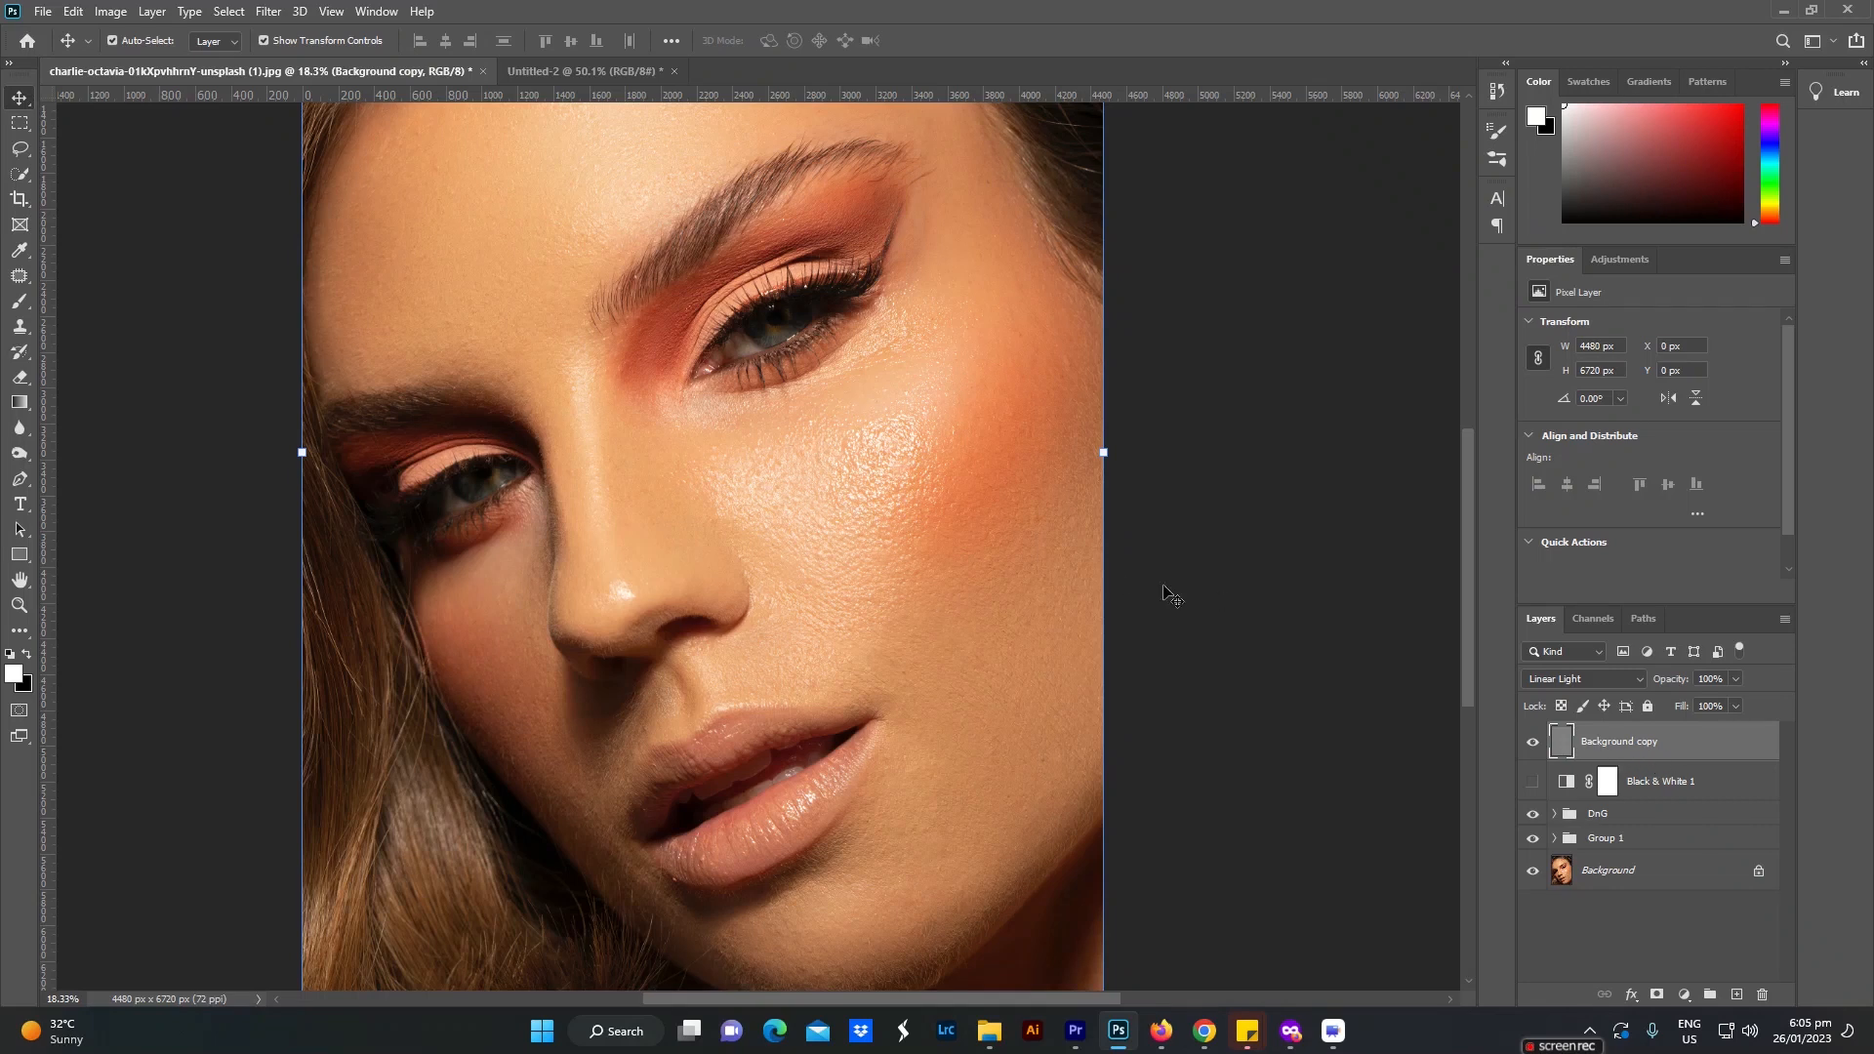
Step: Add a black mask to the High Pass layer and reveal the sharpening on the cheek with a white brush at 100% flow
left_click(1657, 995, "alt")
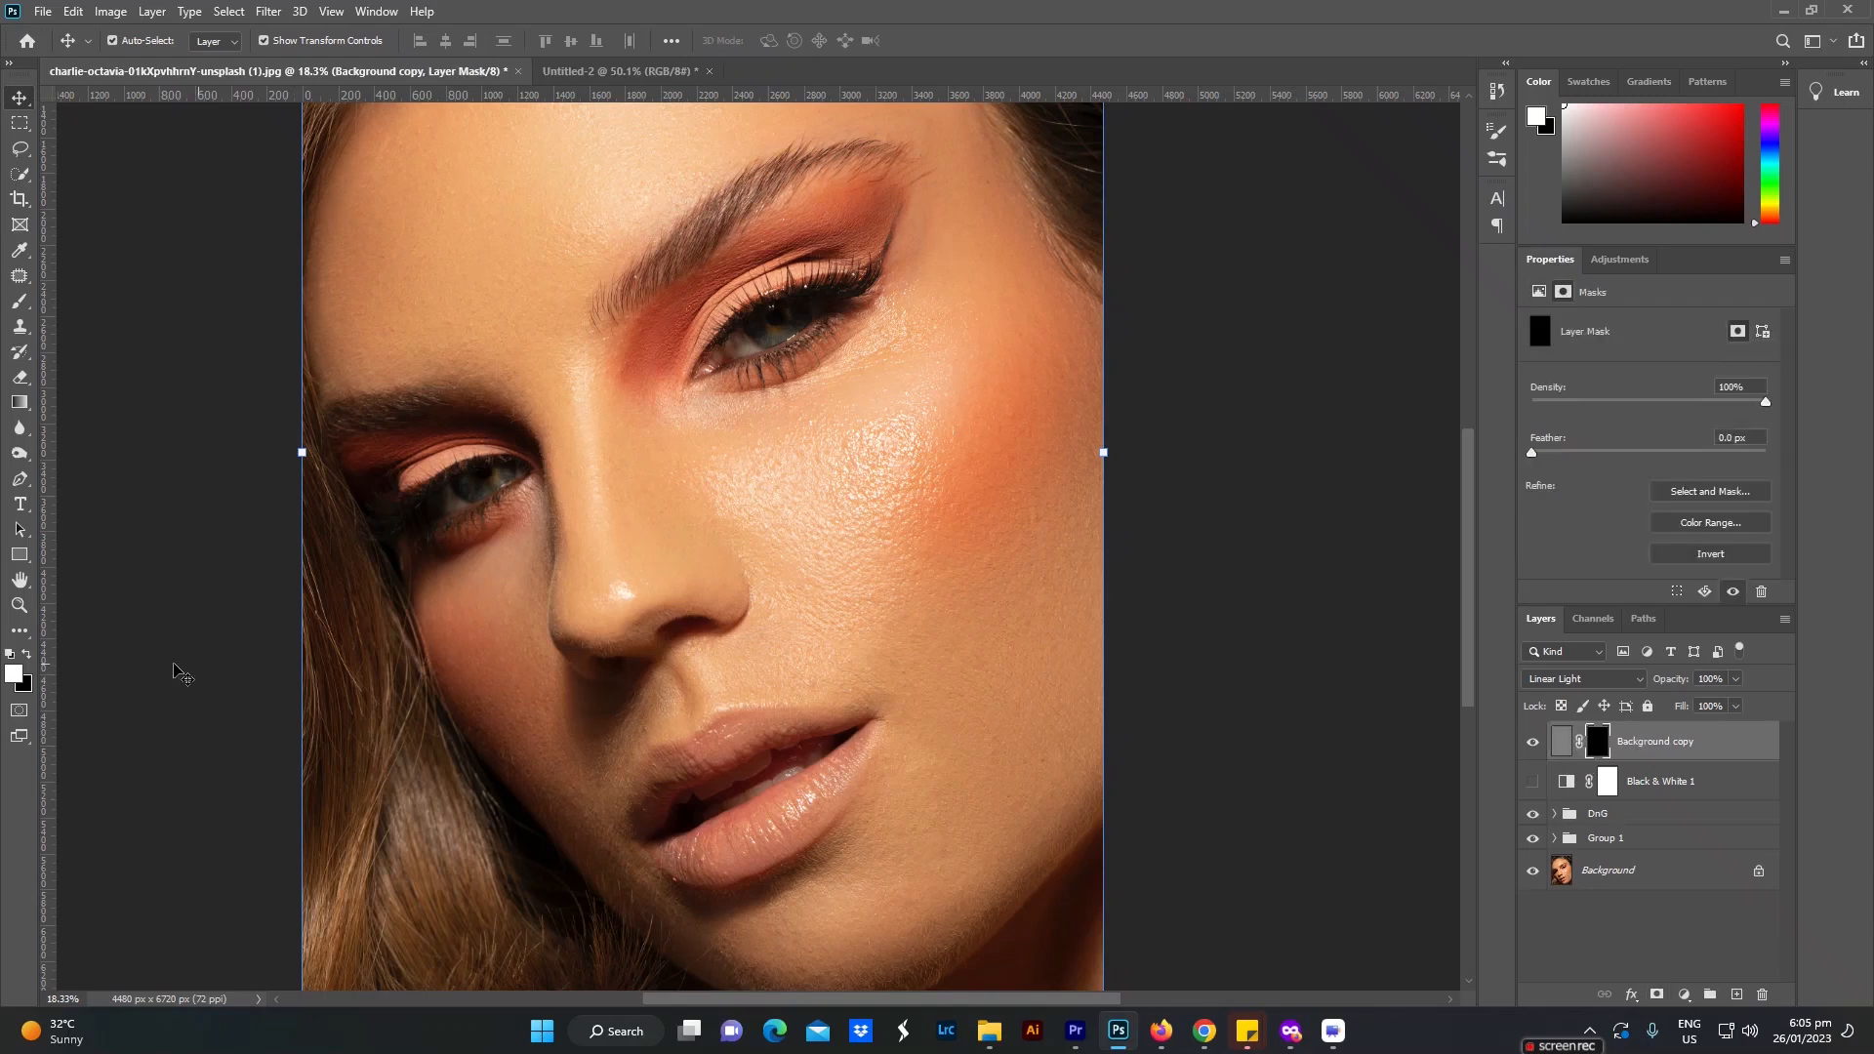
left_click(19, 302)
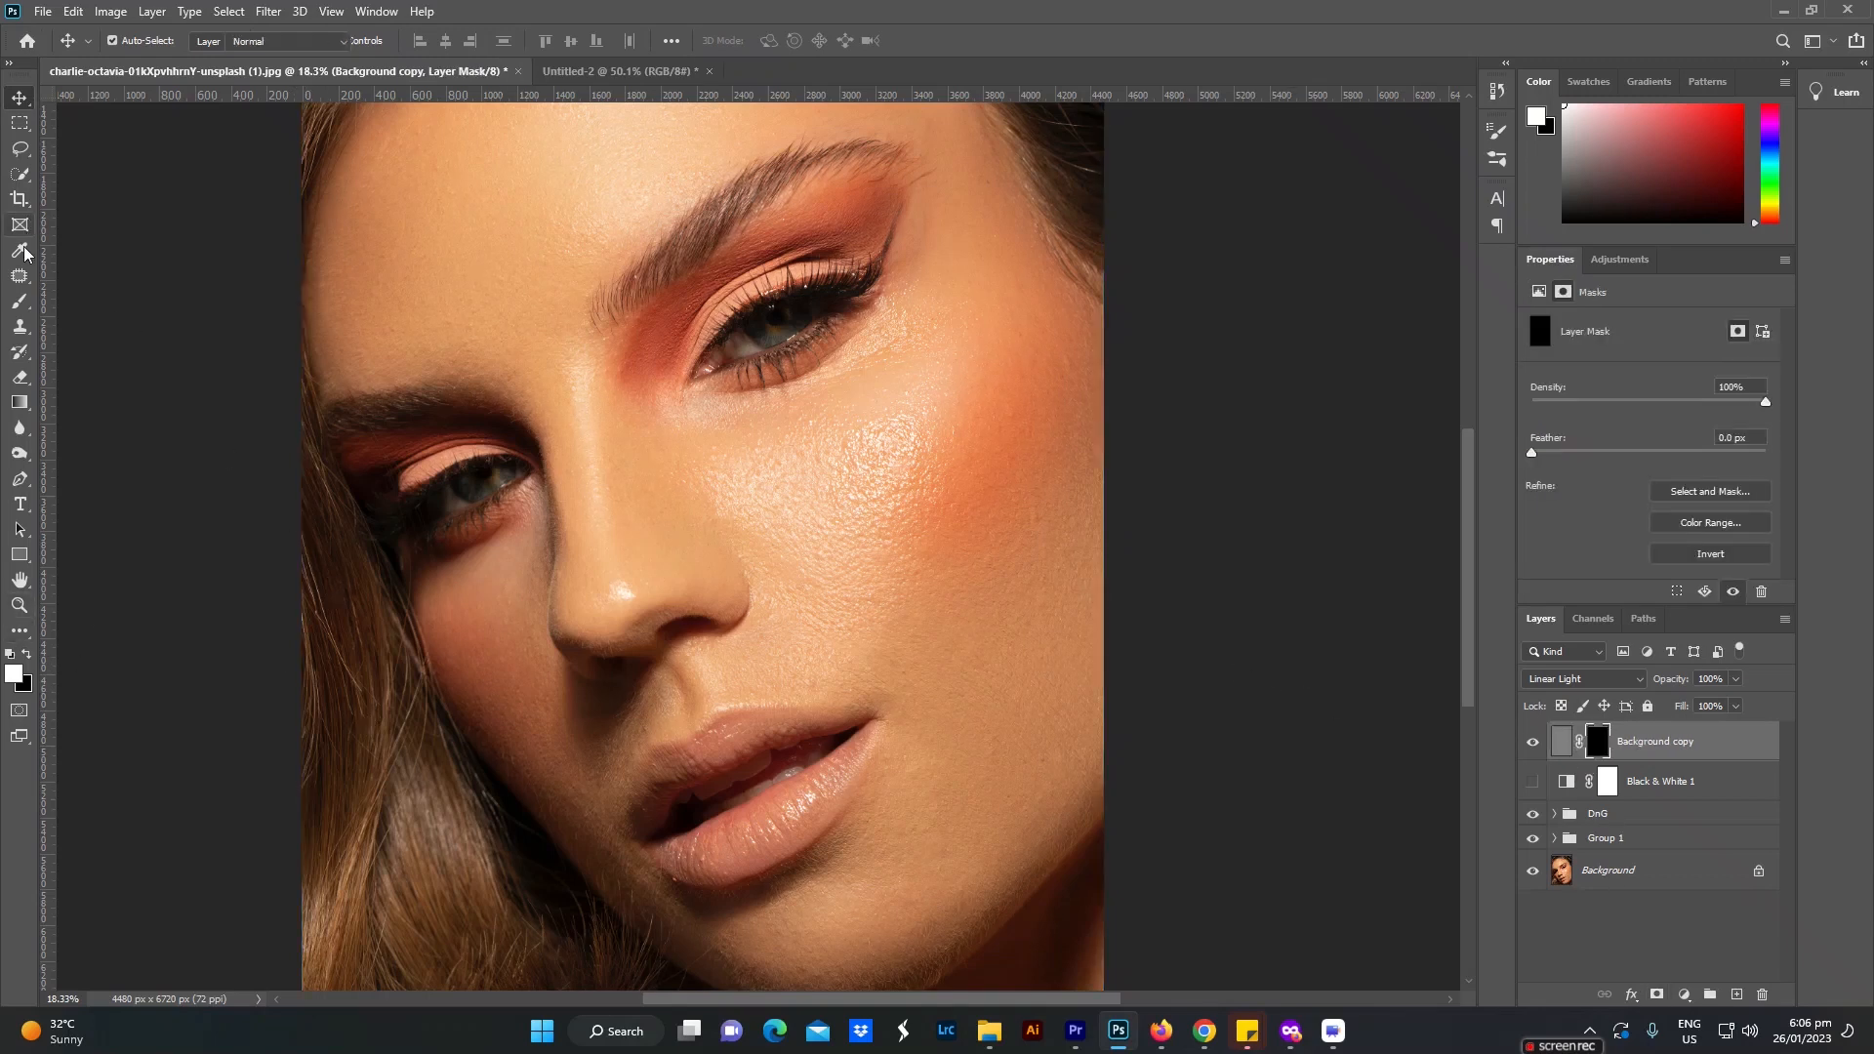
right_click(21, 304)
left_click(111, 301)
left_click(574, 42)
left_click_drag(568, 62, 980, 65)
left_click(915, 13)
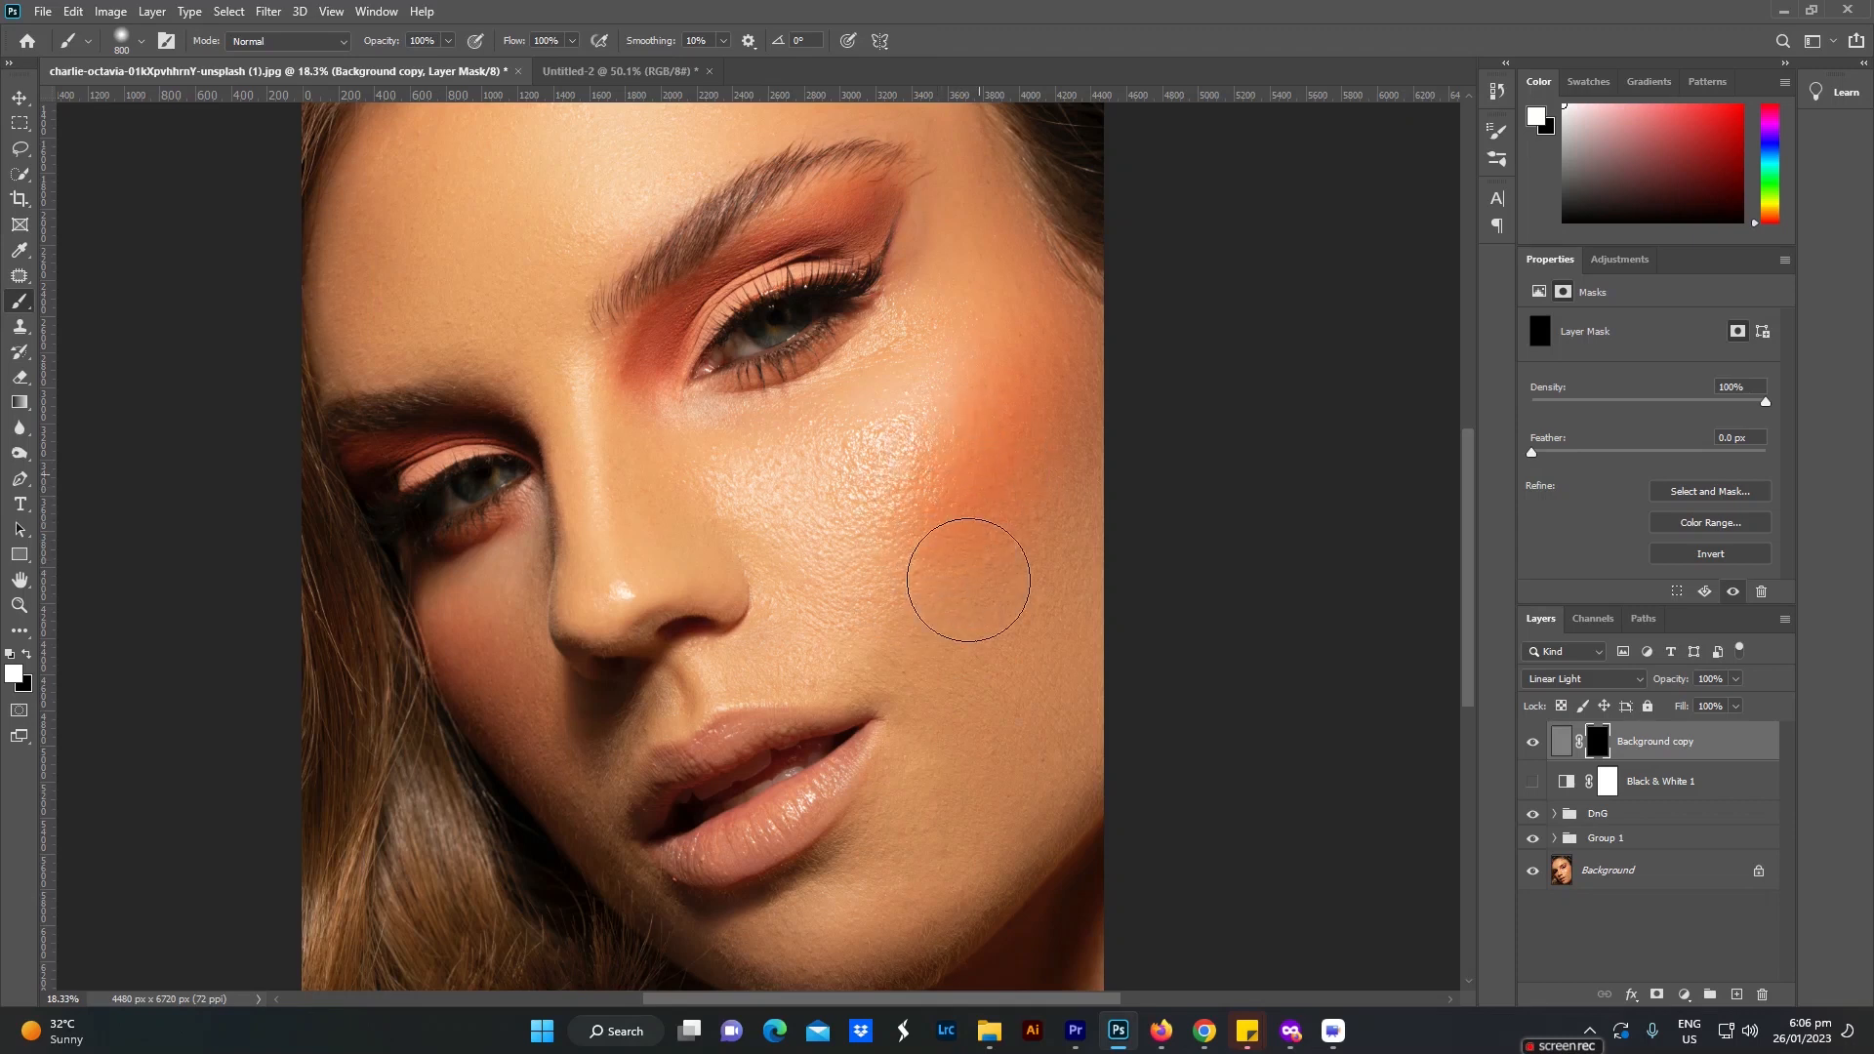
left_click(911, 530)
key("v")
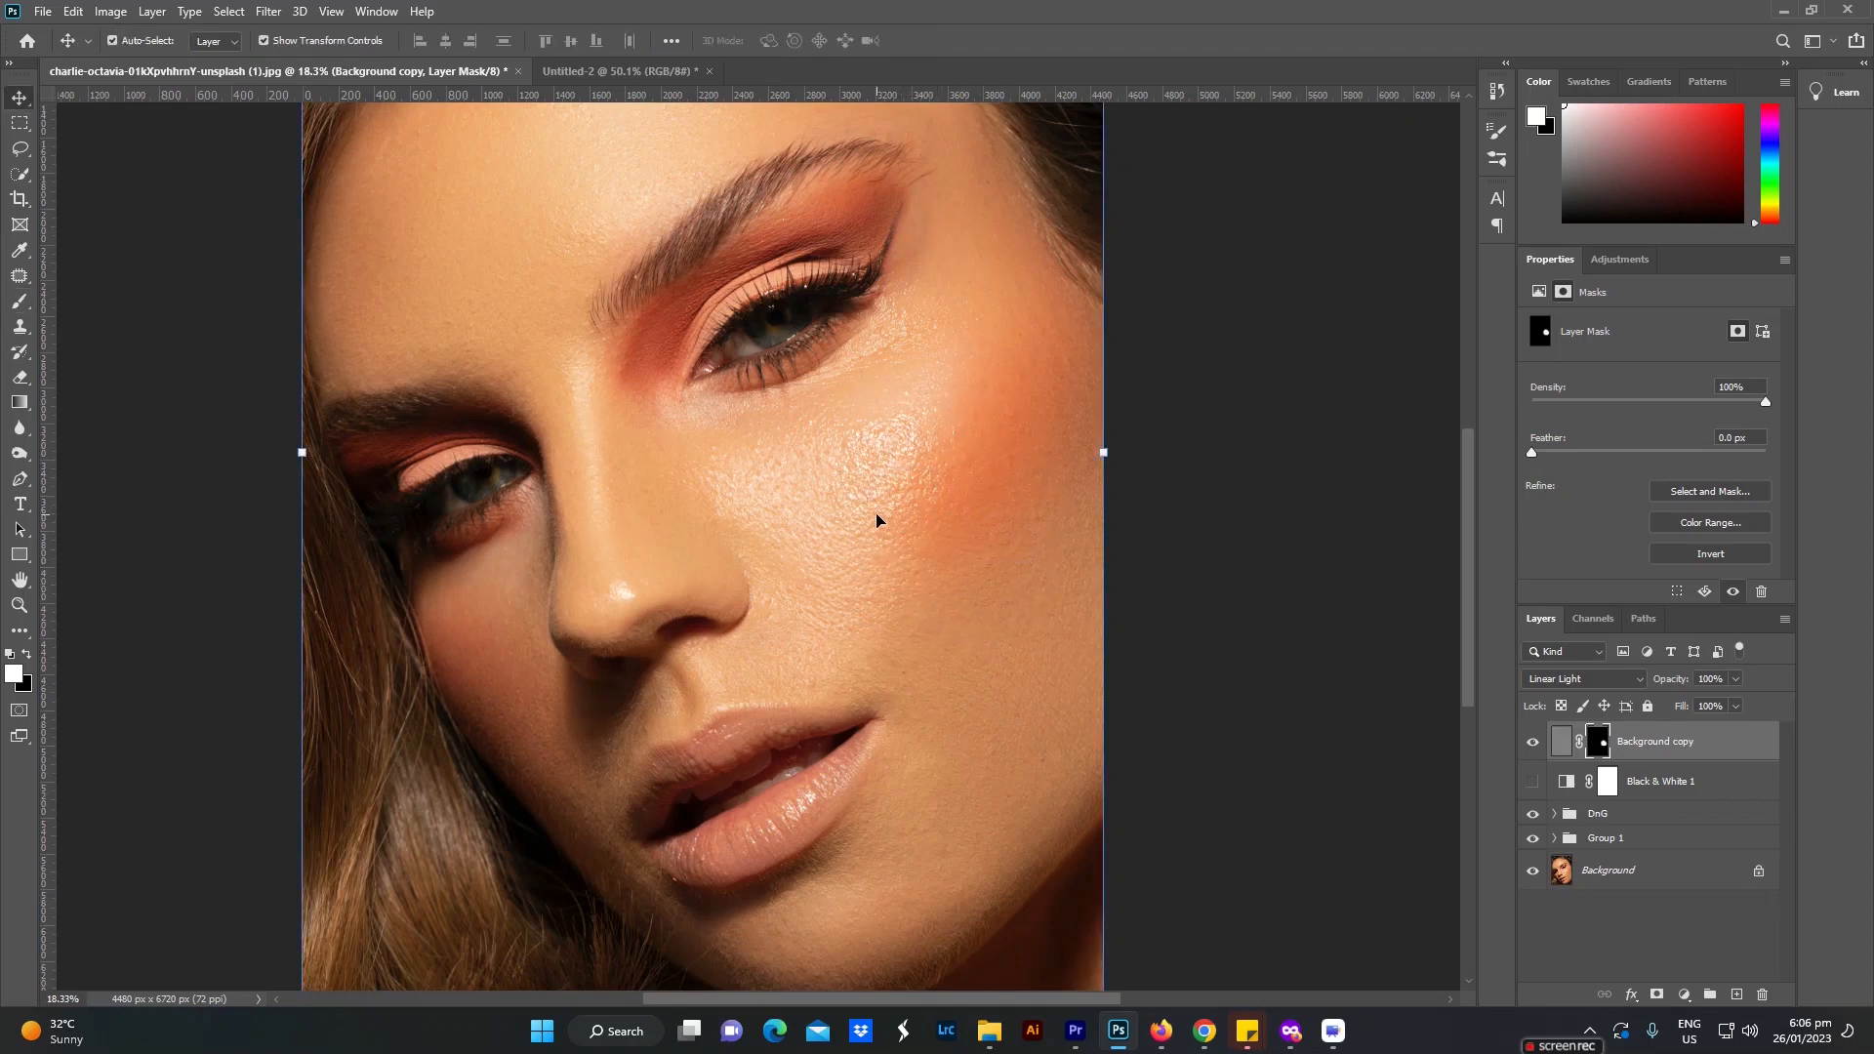
Step: Paint white on the High Pass layer's mask over the cheeks, nose and chin, reducing the brush size to 500 for the tighter areas
key("b")
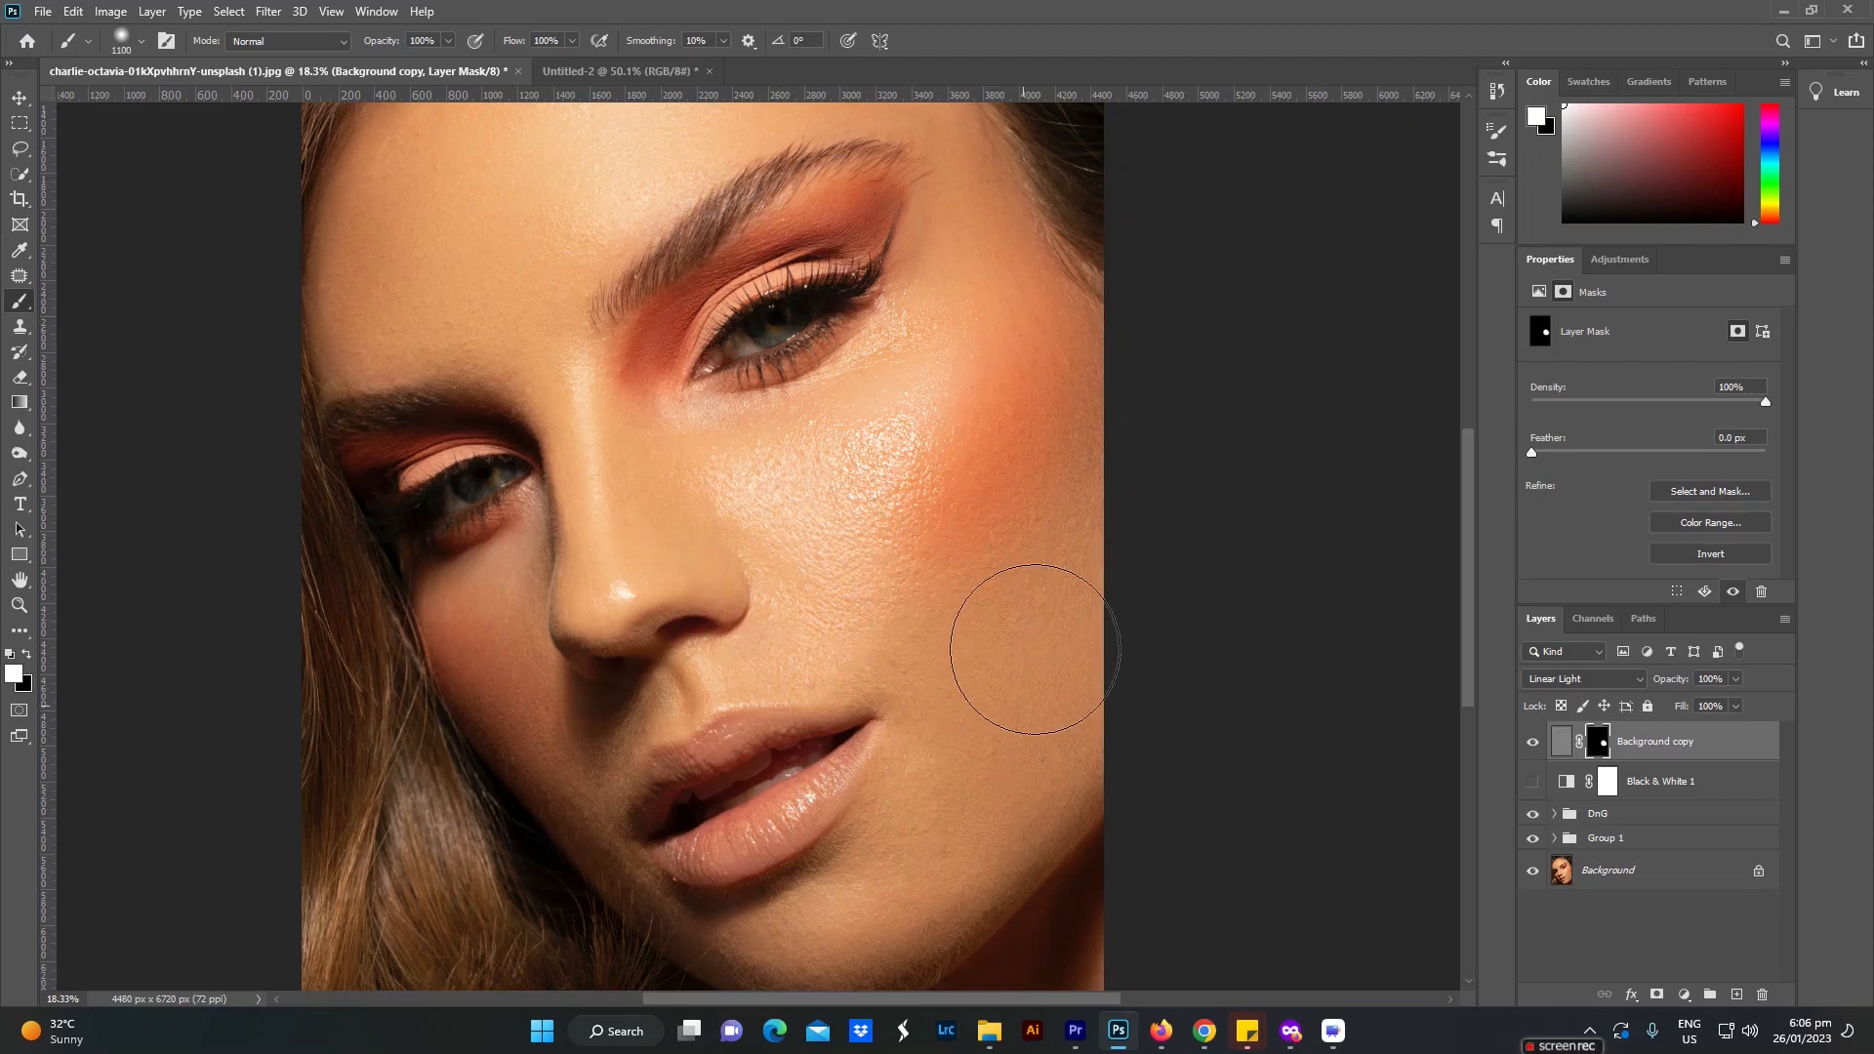
mouse_move(944, 811)
left_mouse_down()
mouse_move(802, 927)
mouse_move(888, 934)
mouse_move(1121, 778)
mouse_move(1063, 706)
left_mouse_up()
key("bracketleft")
key("bracketleft")
key("bracketleft")
key("bracketleft")
key("bracketleft")
key("bracketleft")
mouse_move(494, 536)
left_mouse_down()
mouse_move(436, 580)
mouse_move(540, 770)
mouse_move(713, 958)
mouse_move(779, 981)
mouse_move(713, 929)
mouse_move(847, 900)
mouse_move(755, 960)
mouse_move(821, 963)
left_mouse_up()
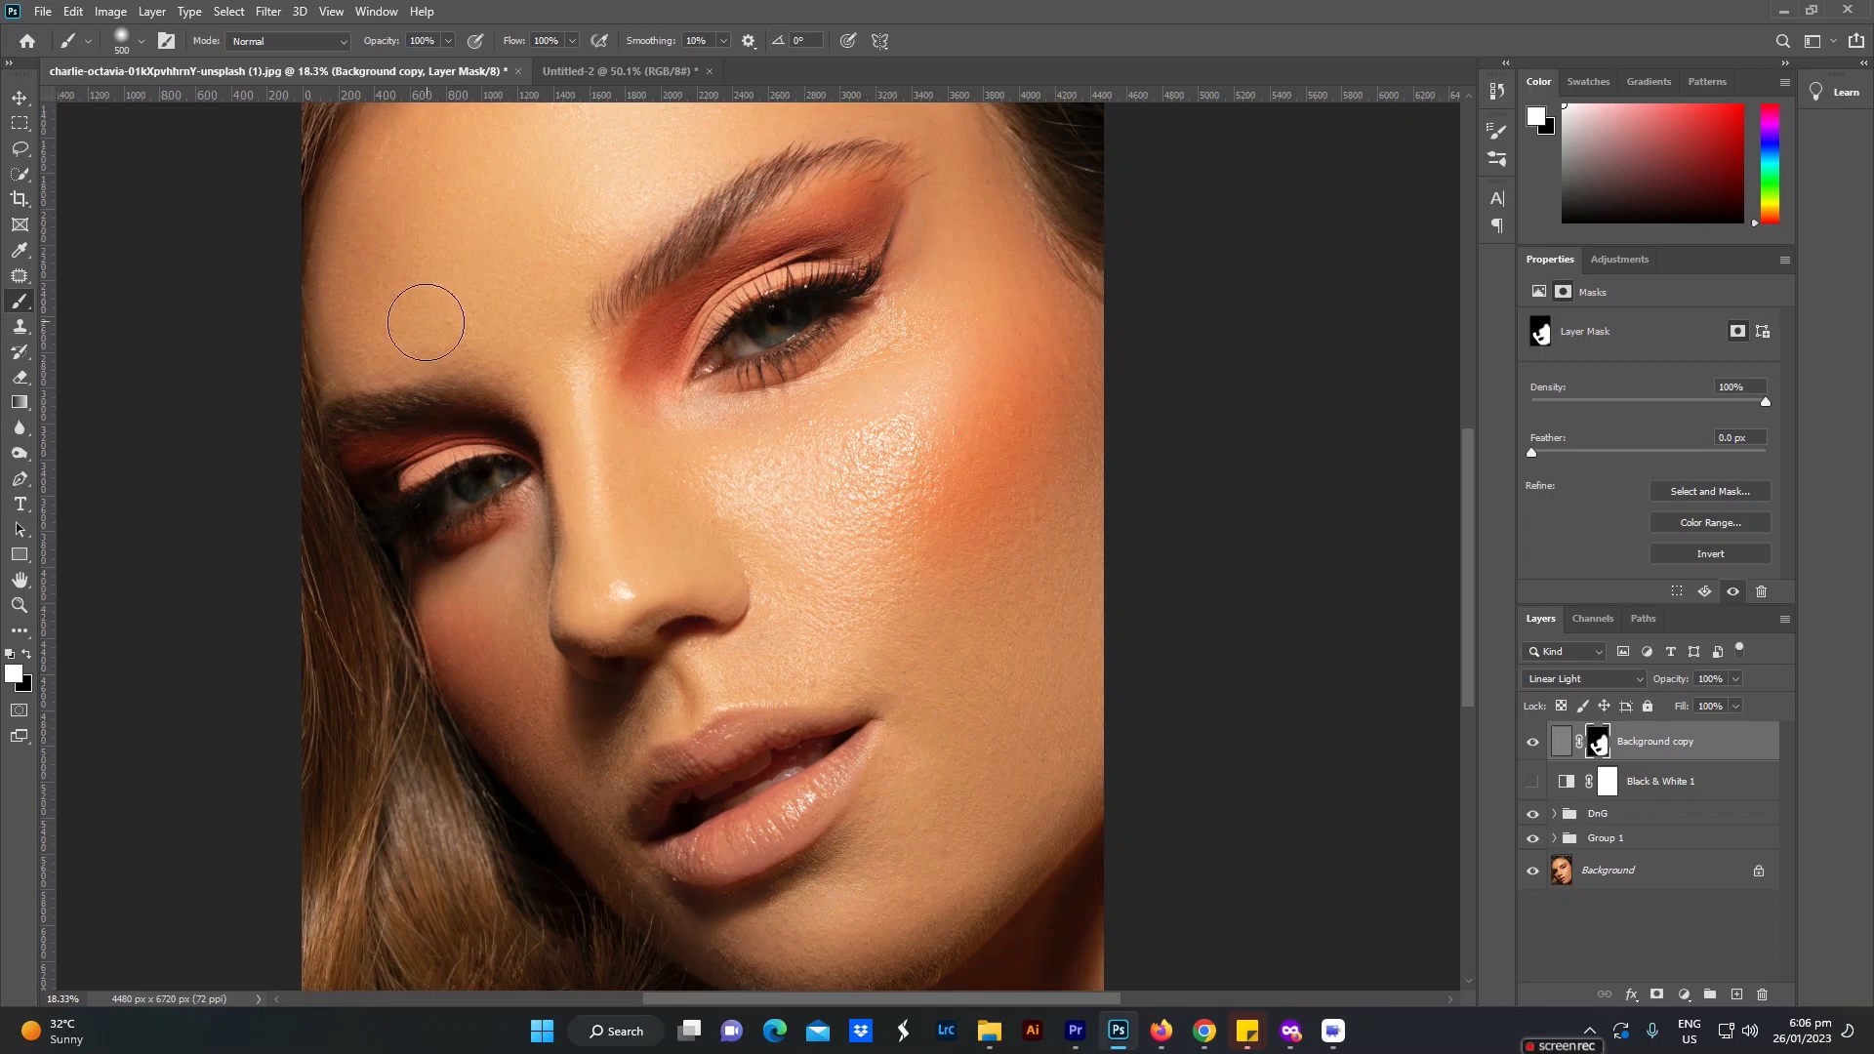
Step: Paint white on the High Pass layer's mask over the forehead, temple and remaining facial skin, adapting the brush size to each area
scroll(644, 419, "up", 2)
key("bracketright")
key("bracketright")
key("bracketright")
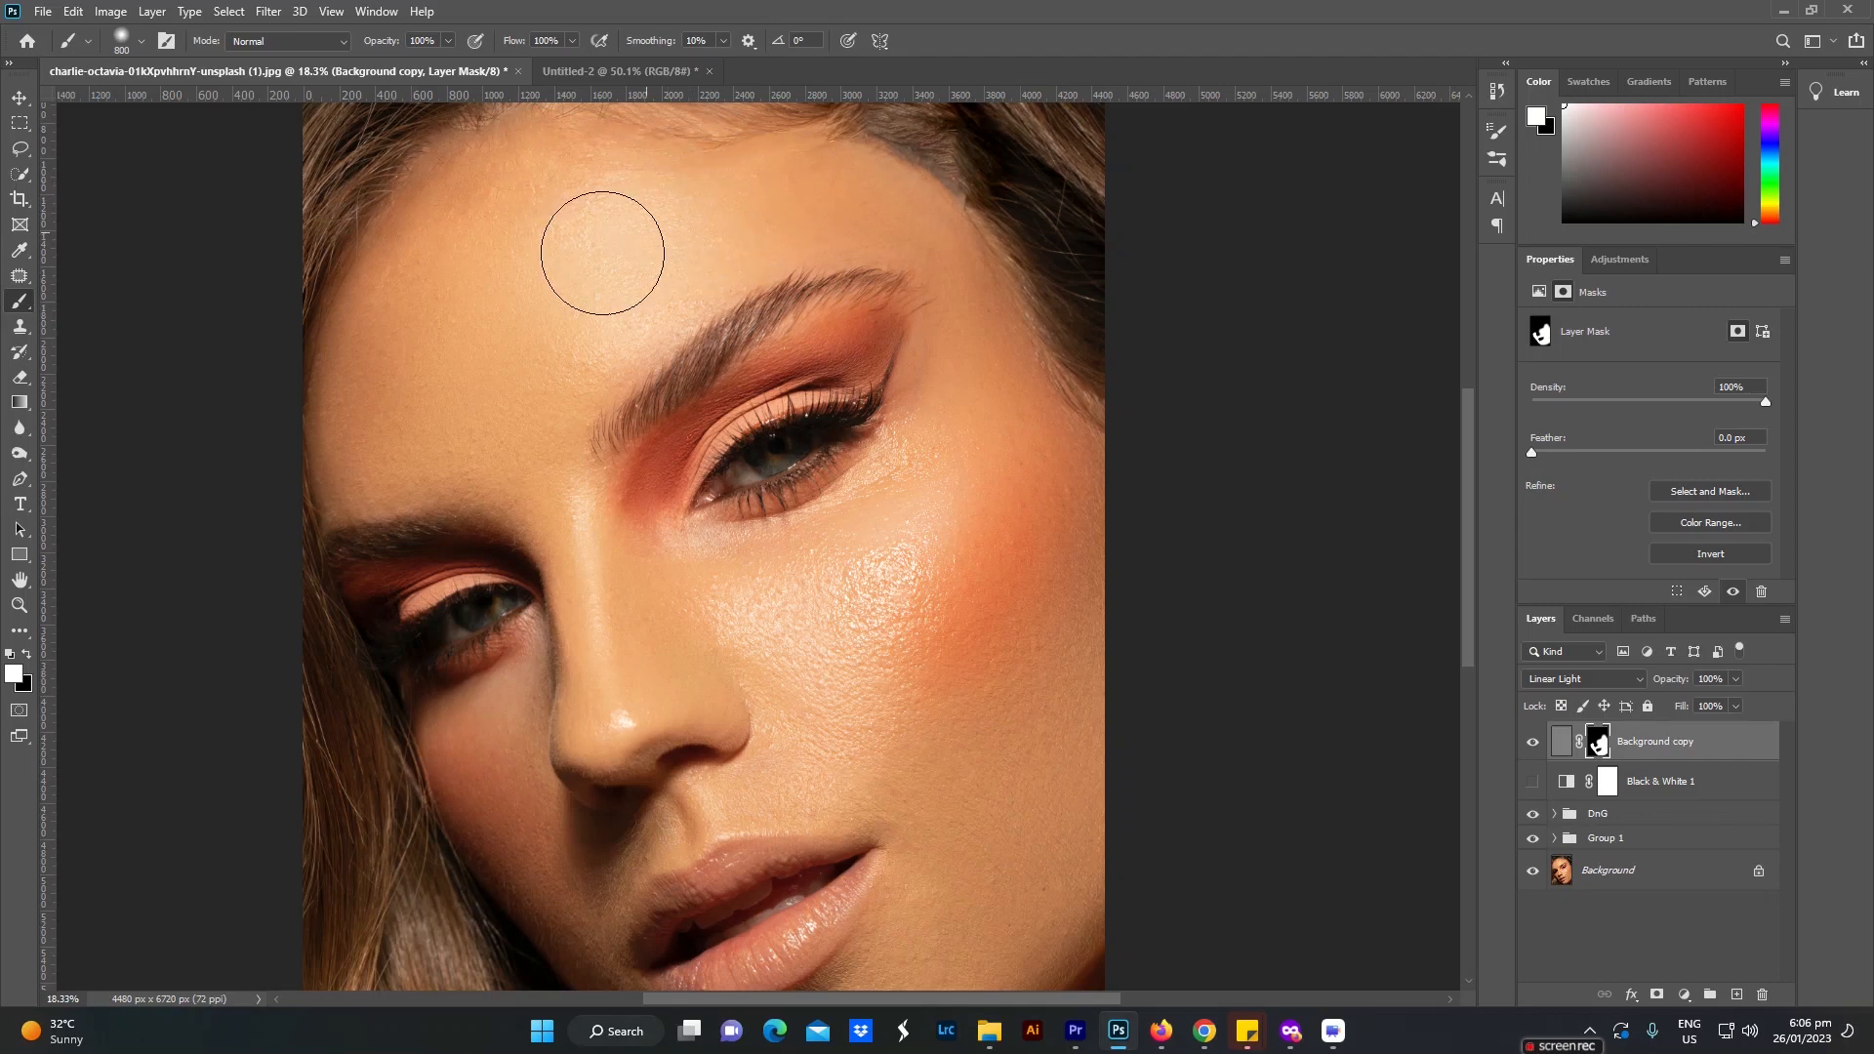
key("bracketleft")
key("bracketleft")
mouse_move(796, 196)
left_mouse_down()
mouse_move(749, 217)
mouse_move(881, 224)
mouse_move(833, 199)
mouse_move(906, 230)
mouse_move(979, 335)
left_mouse_up()
key("bracketleft")
key("bracketleft")
key("bracketleft")
key("bracketleft")
key("bracketleft")
key("bracketright")
key("bracketright")
key("bracketright")
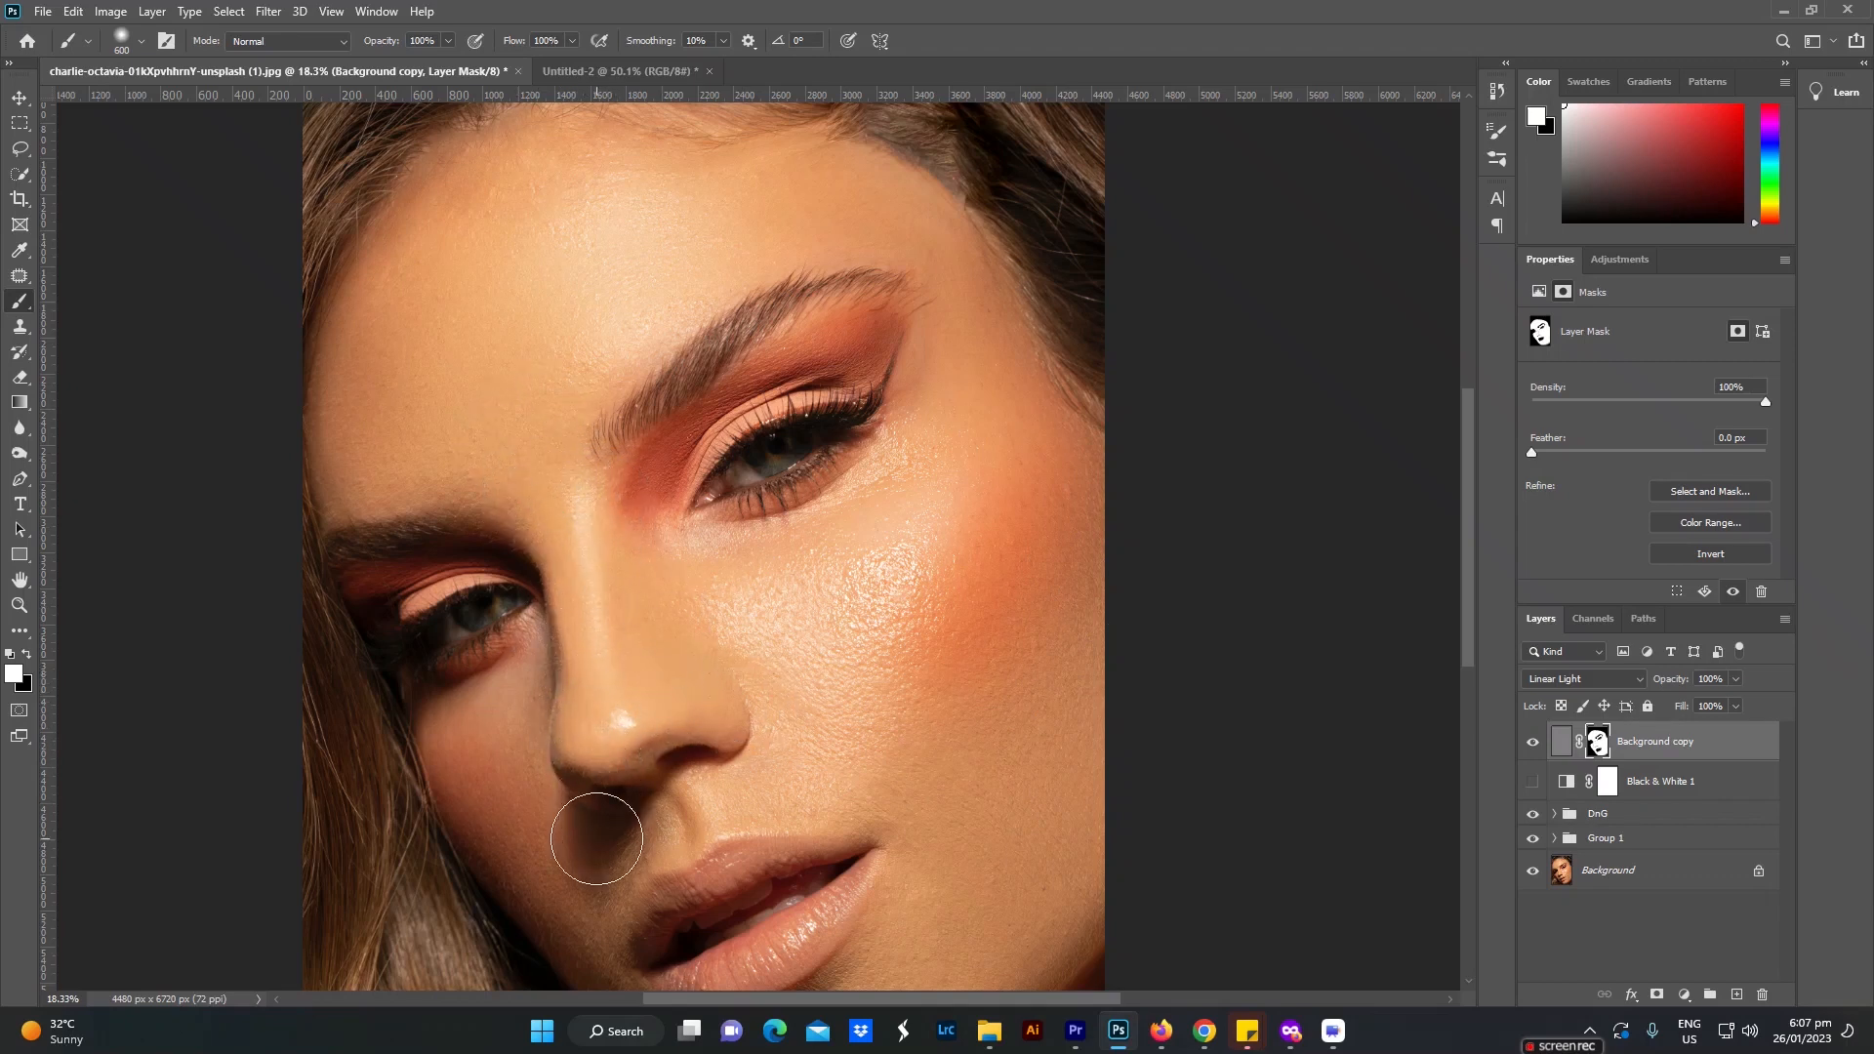
Step: Review the lower face and the whole portrait, toggling the masked High Pass layer's visibility to compare the sharpening
left_click_drag(847, 821, 815, 485)
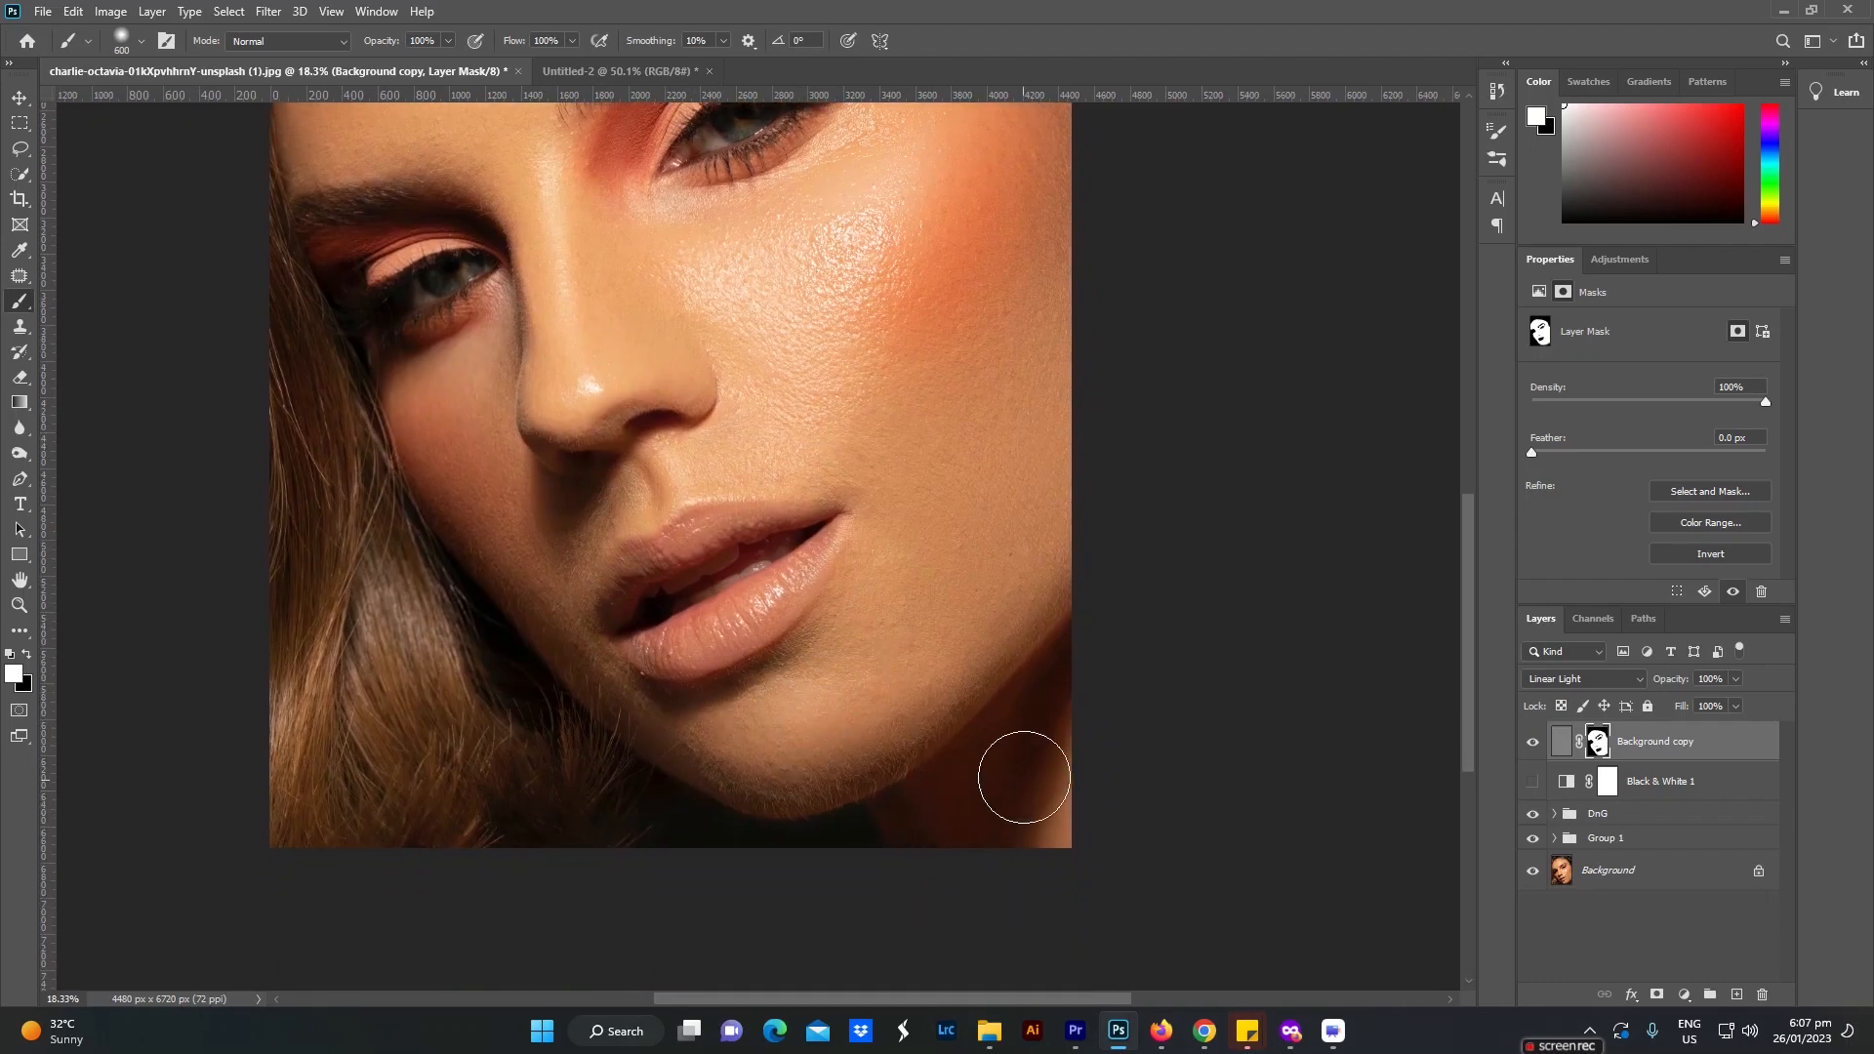
scroll(849, 711, "down", 3)
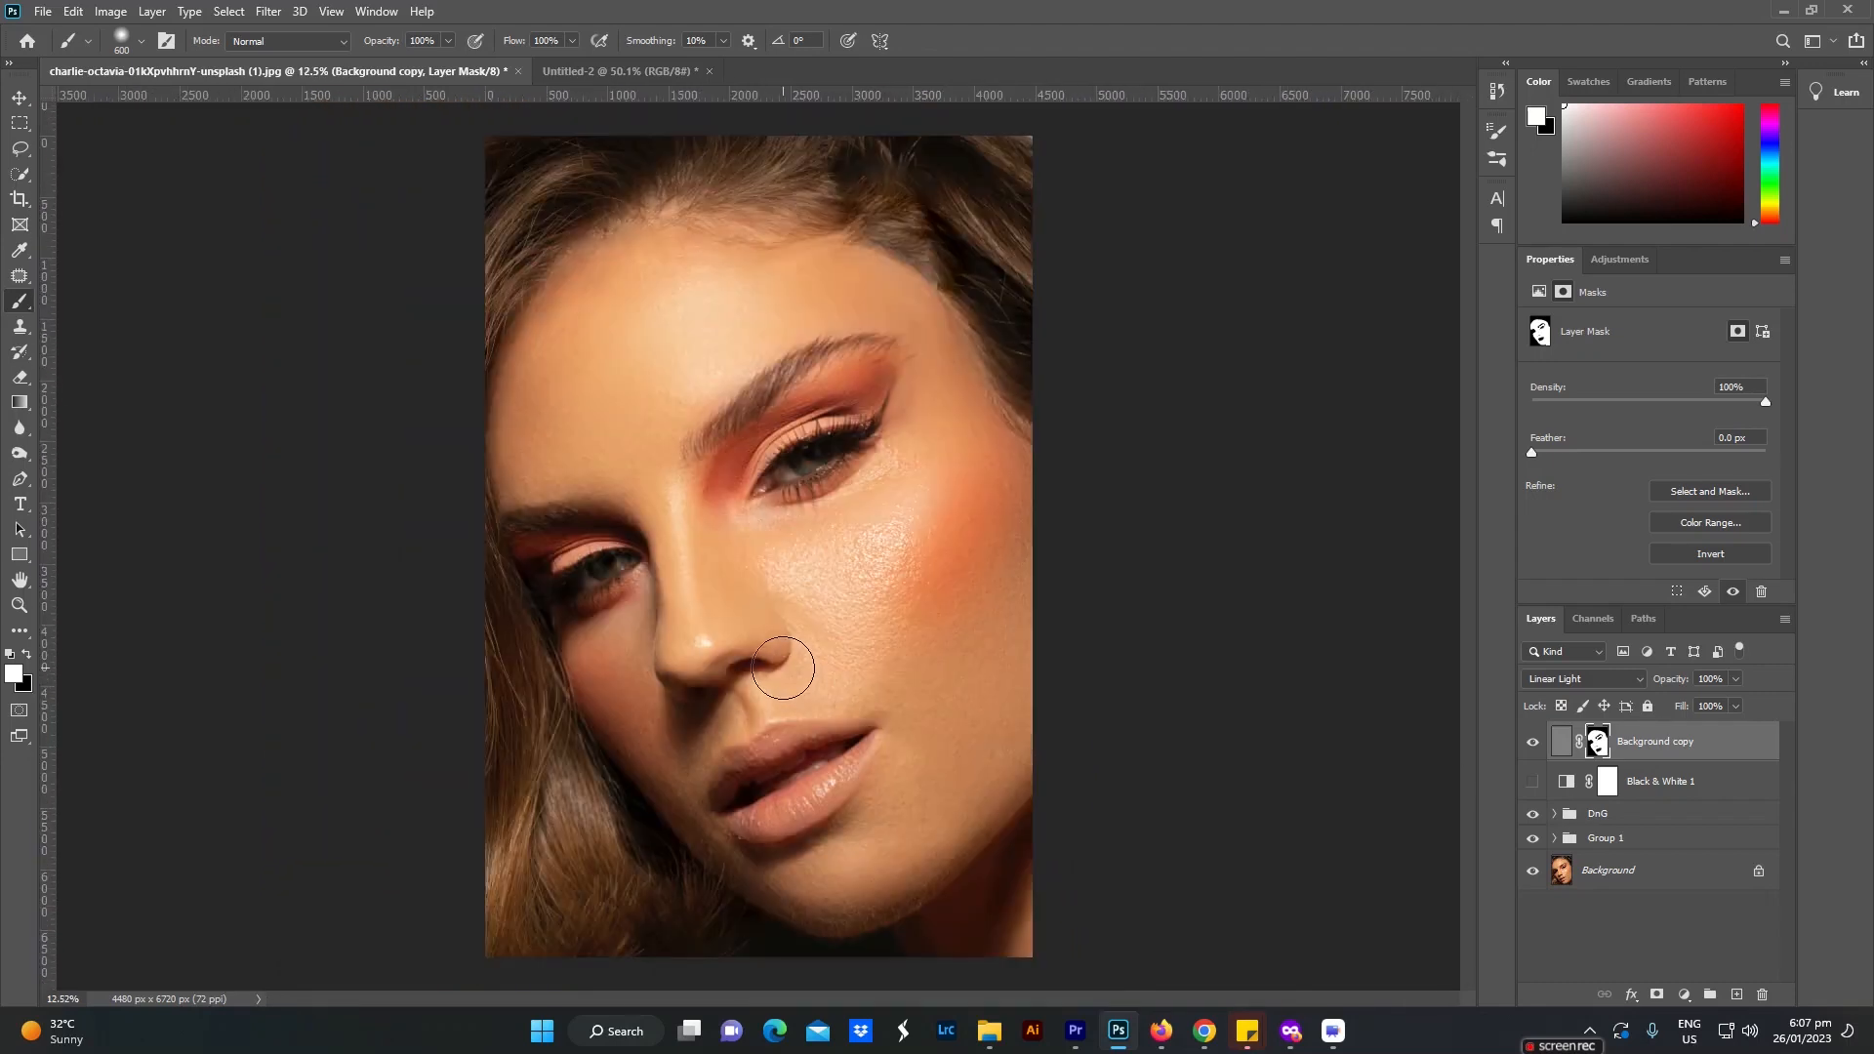
scroll(782, 668, "up", 1)
key("v")
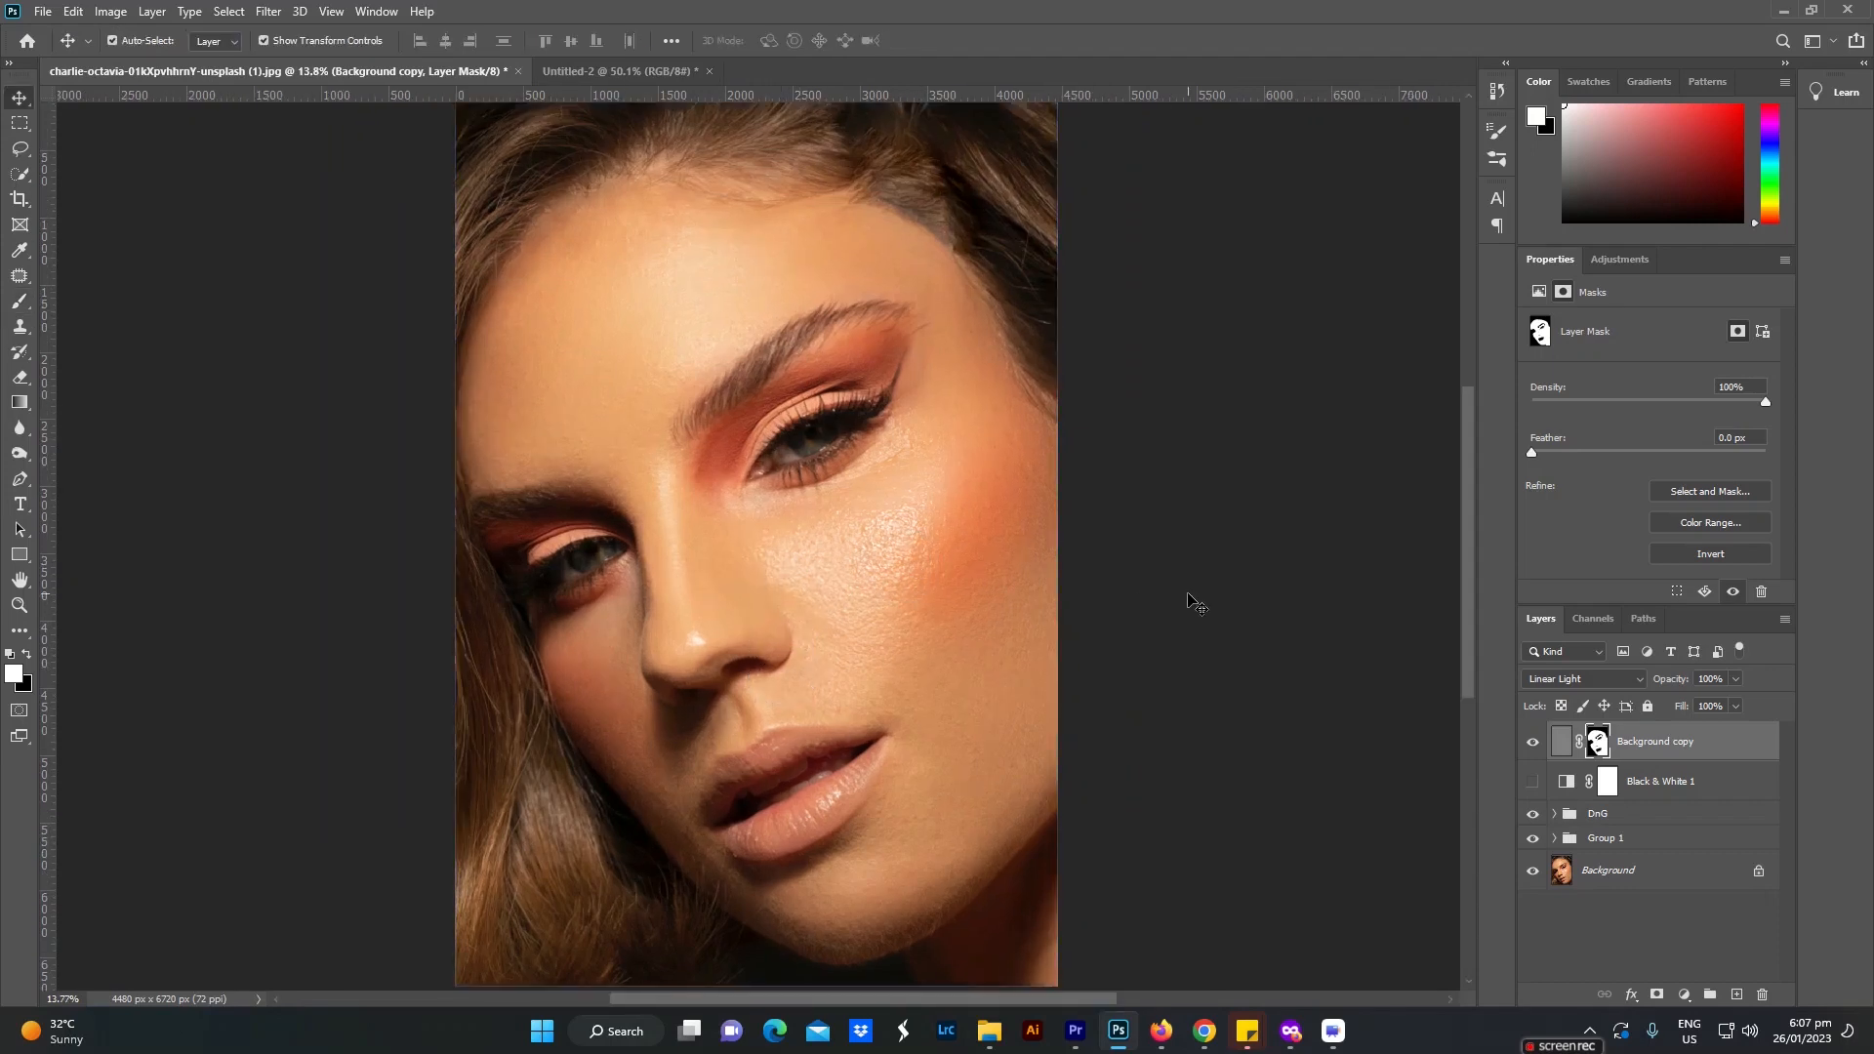
left_click(1191, 606)
left_click(1533, 745)
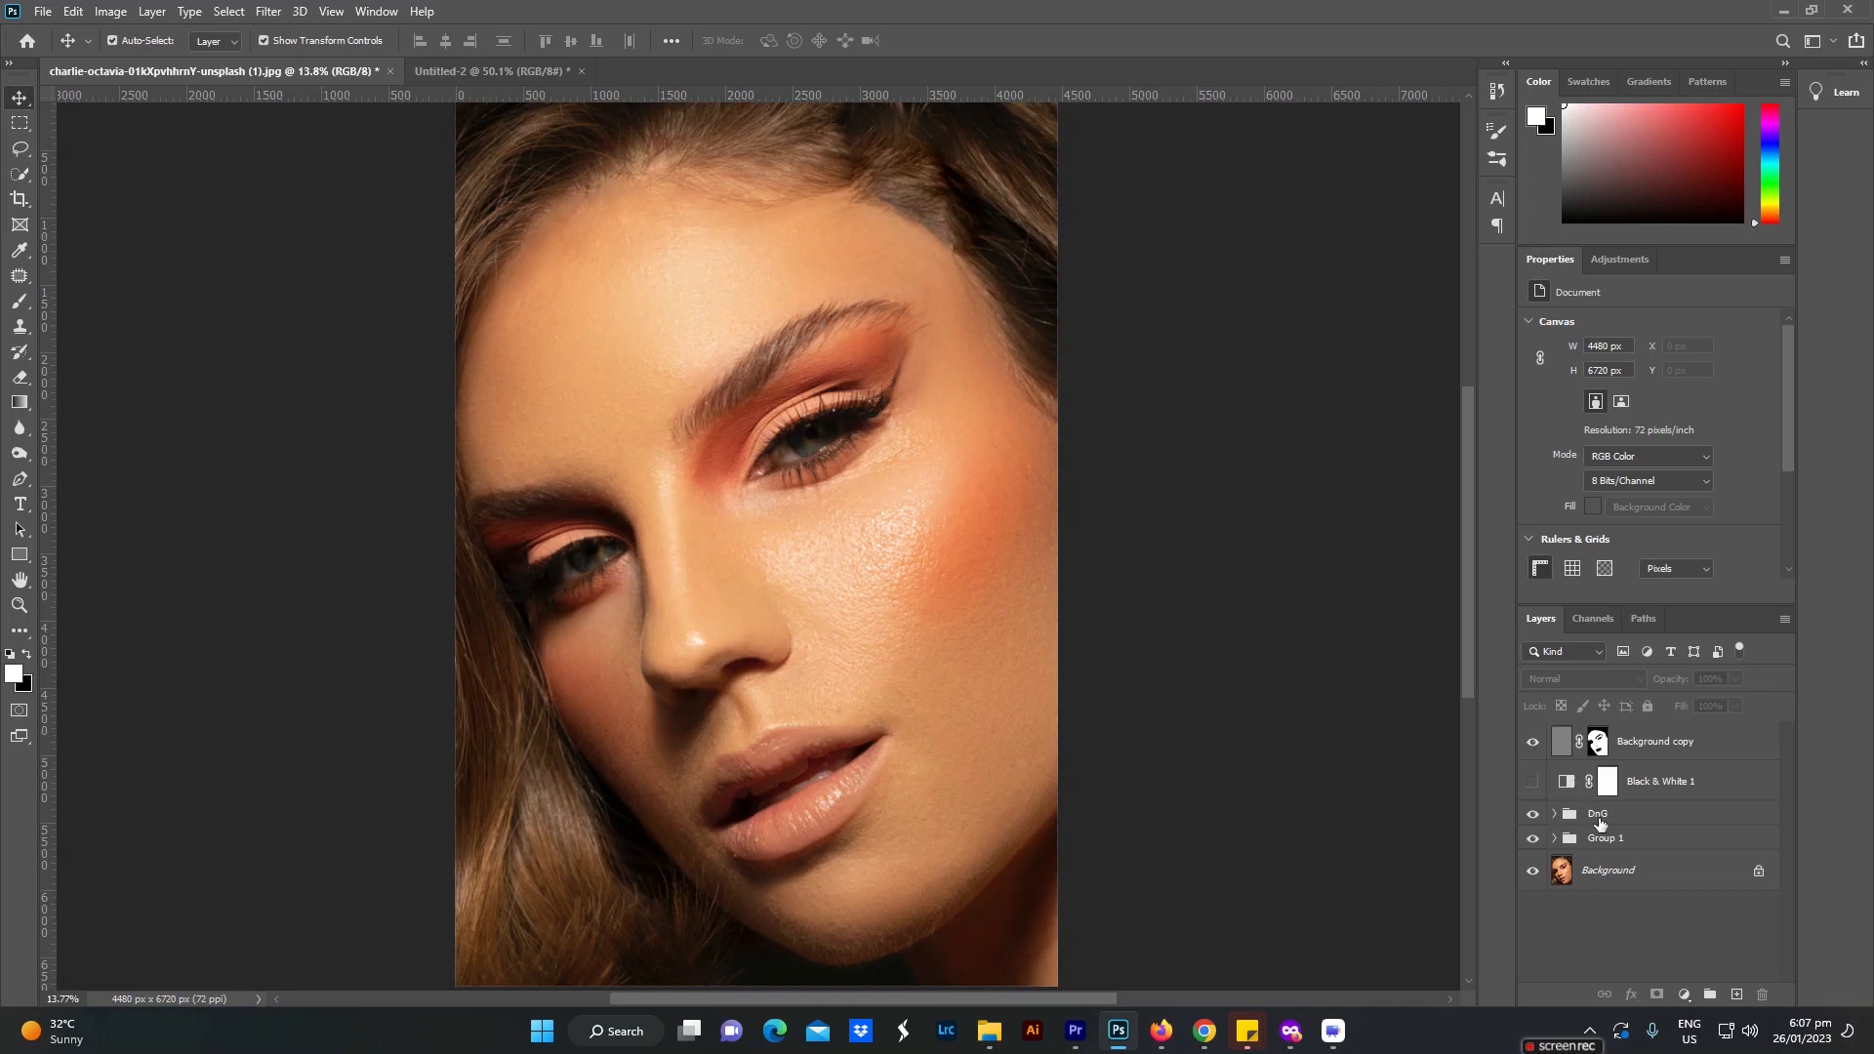
Step: Add a Selective Color adjustment above the High Pass layer and set its Reds to Cyan -10, Yellow +8 and Black +10
left_click(1612, 841)
left_click(1679, 749)
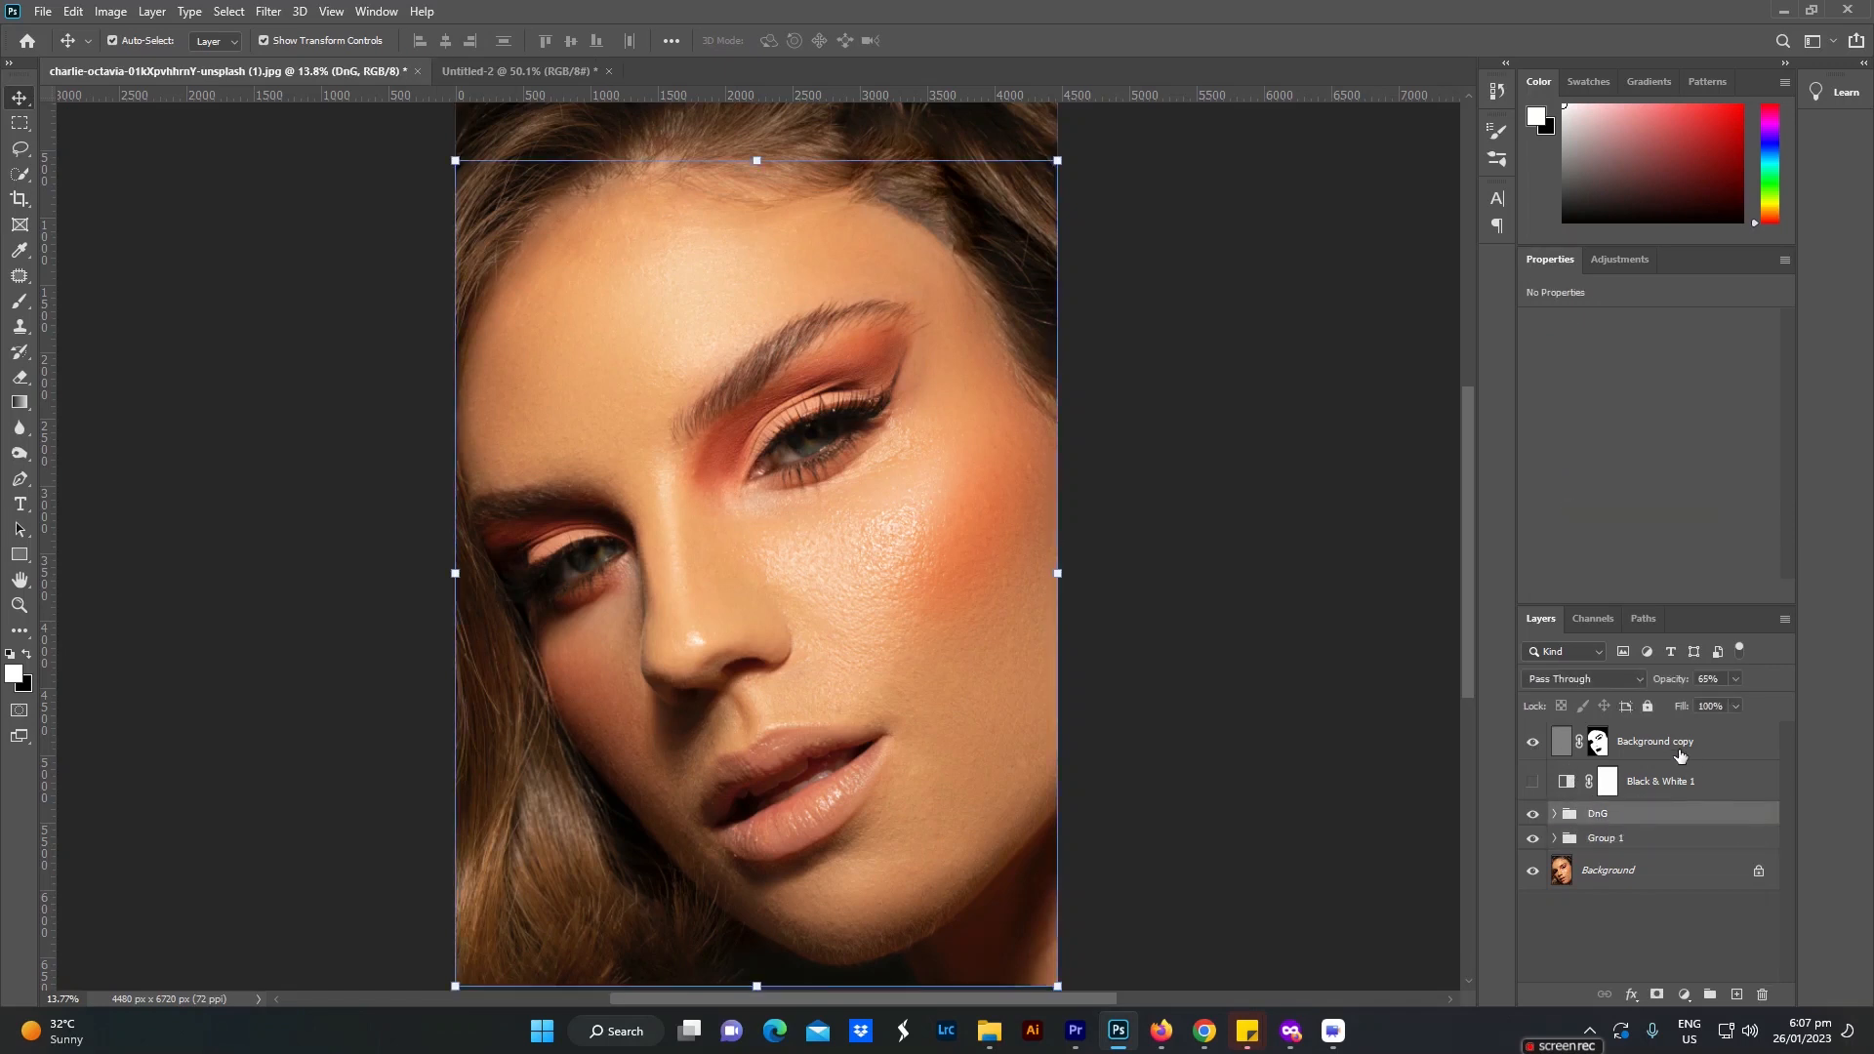
left_click(1683, 994)
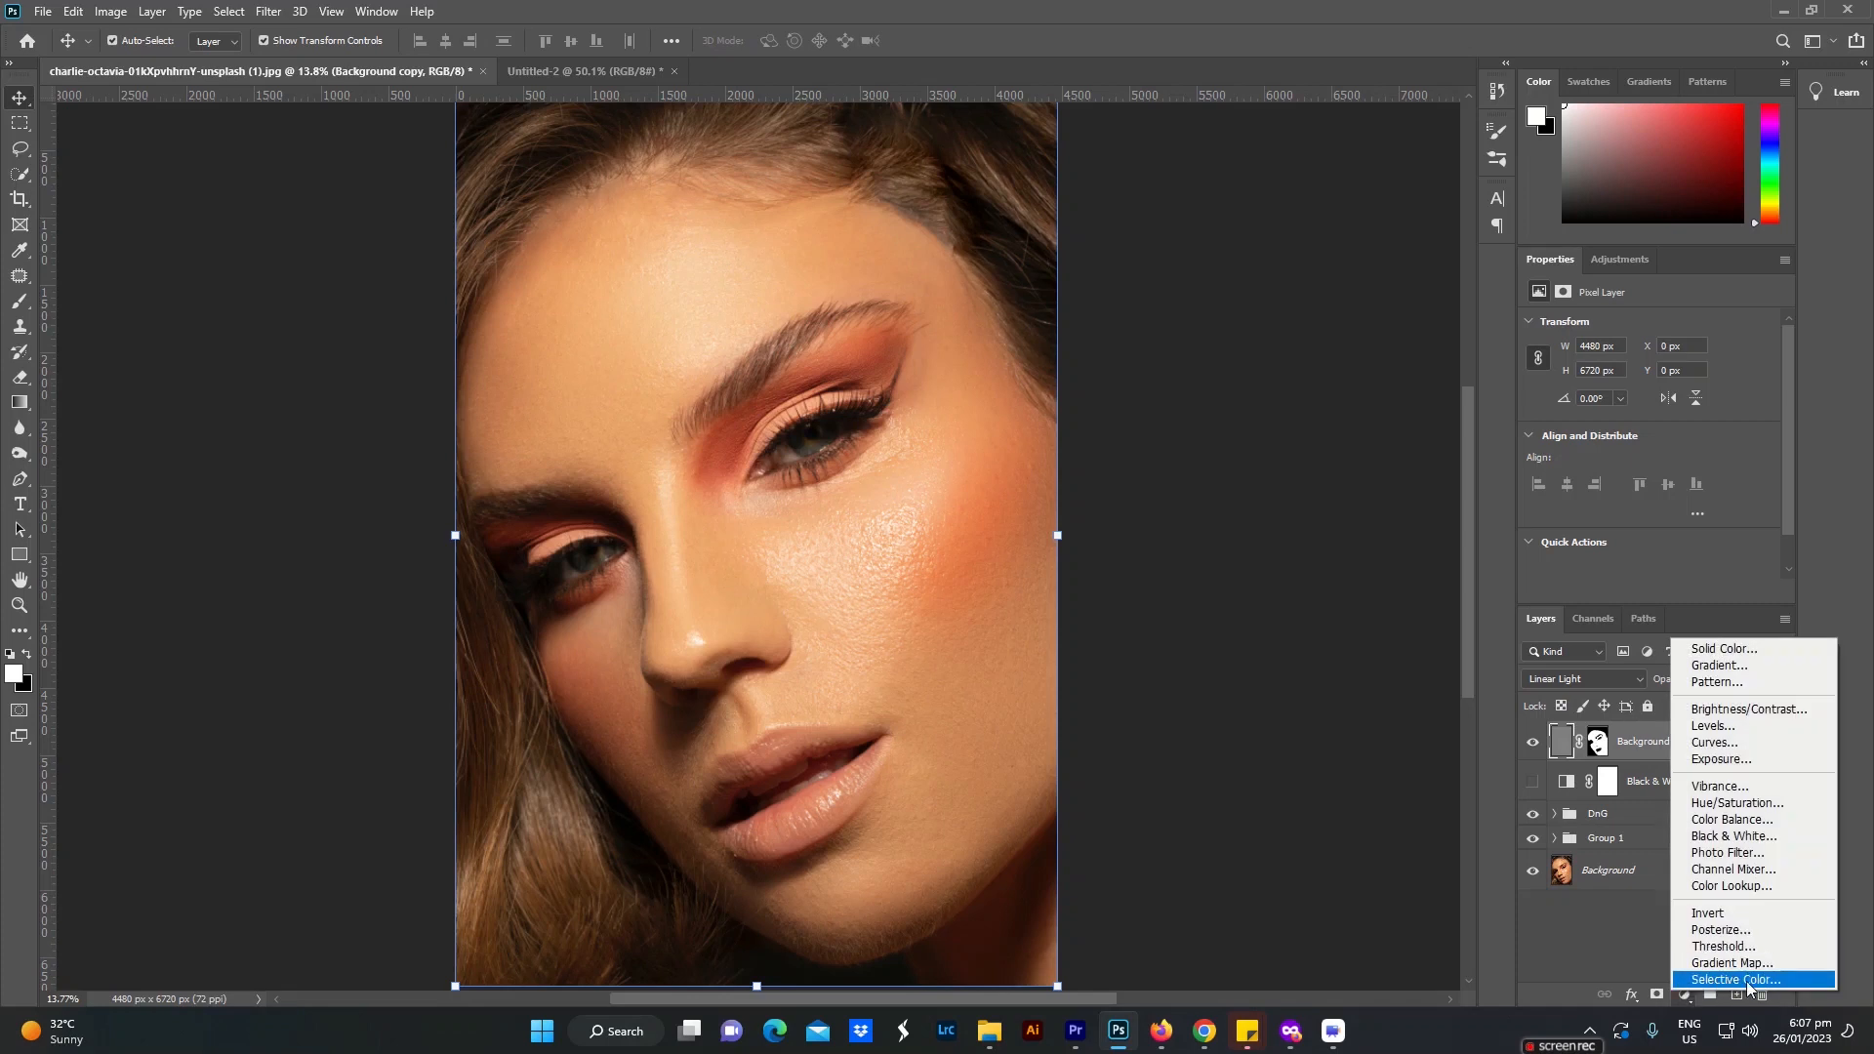
left_click(1746, 981)
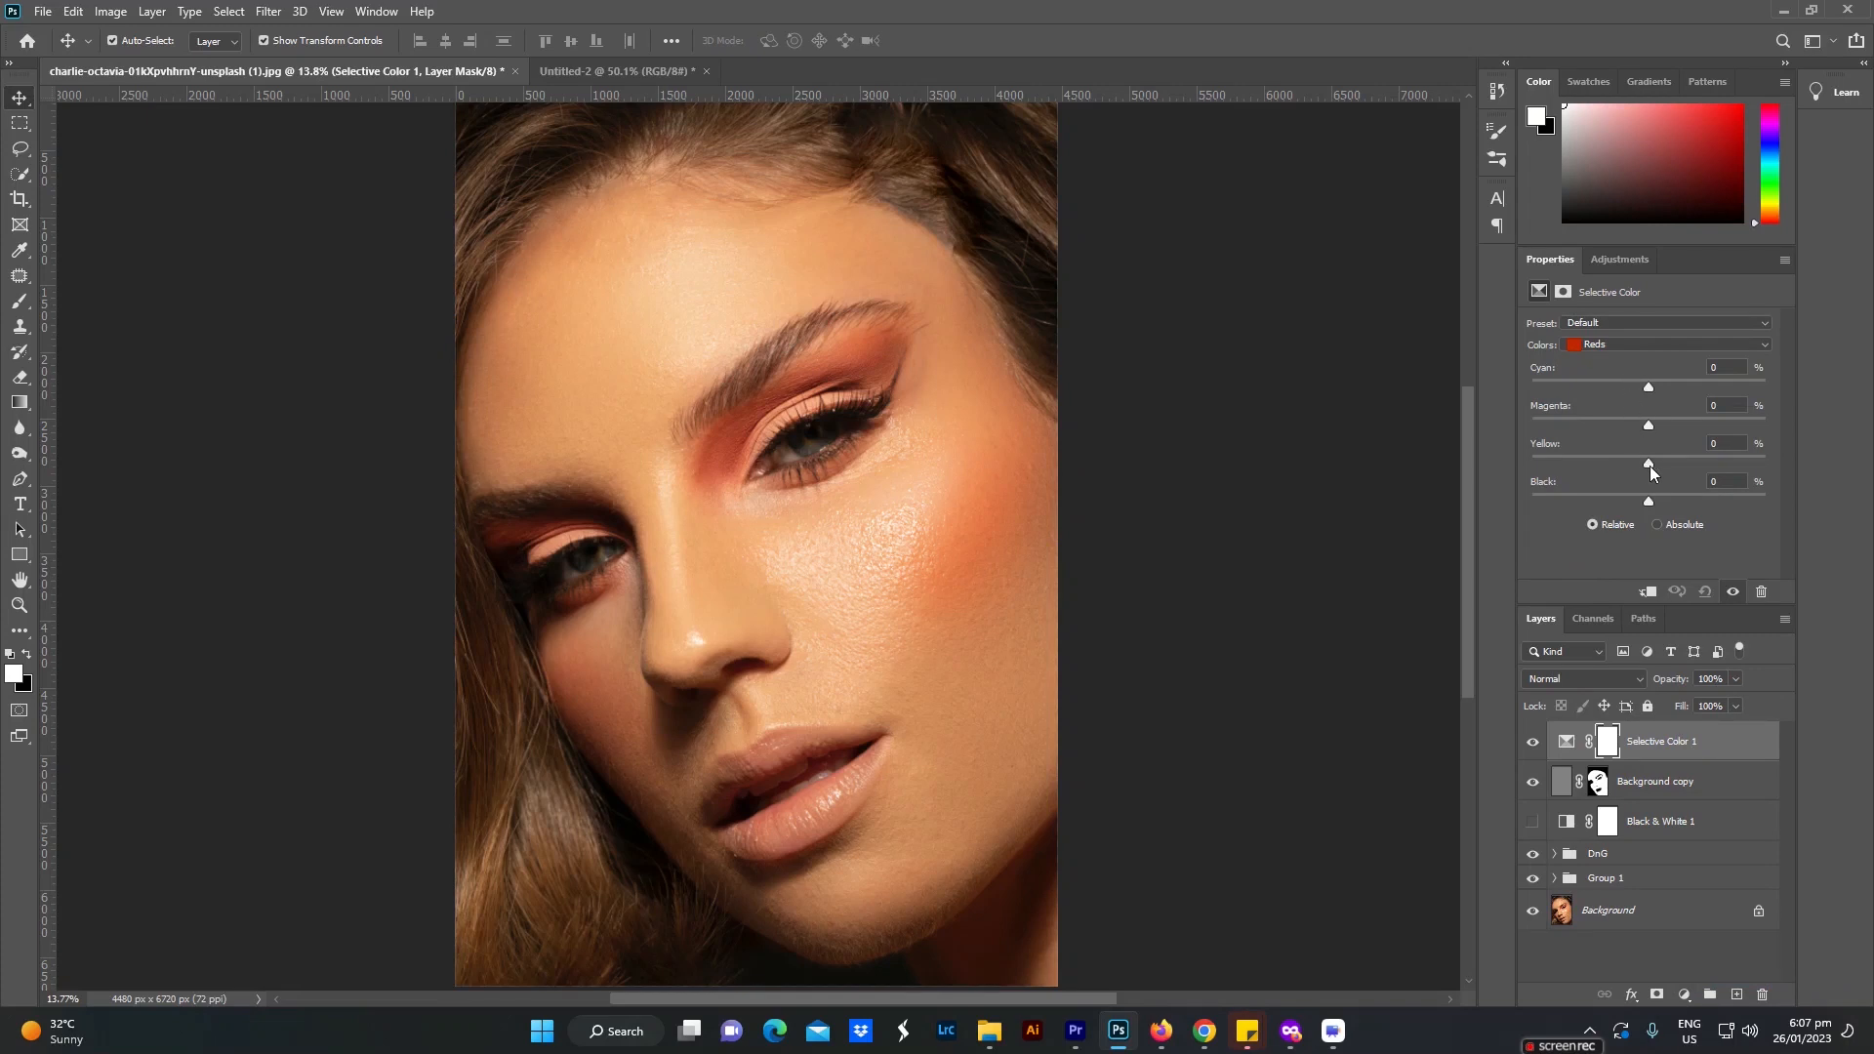
left_click(1639, 347)
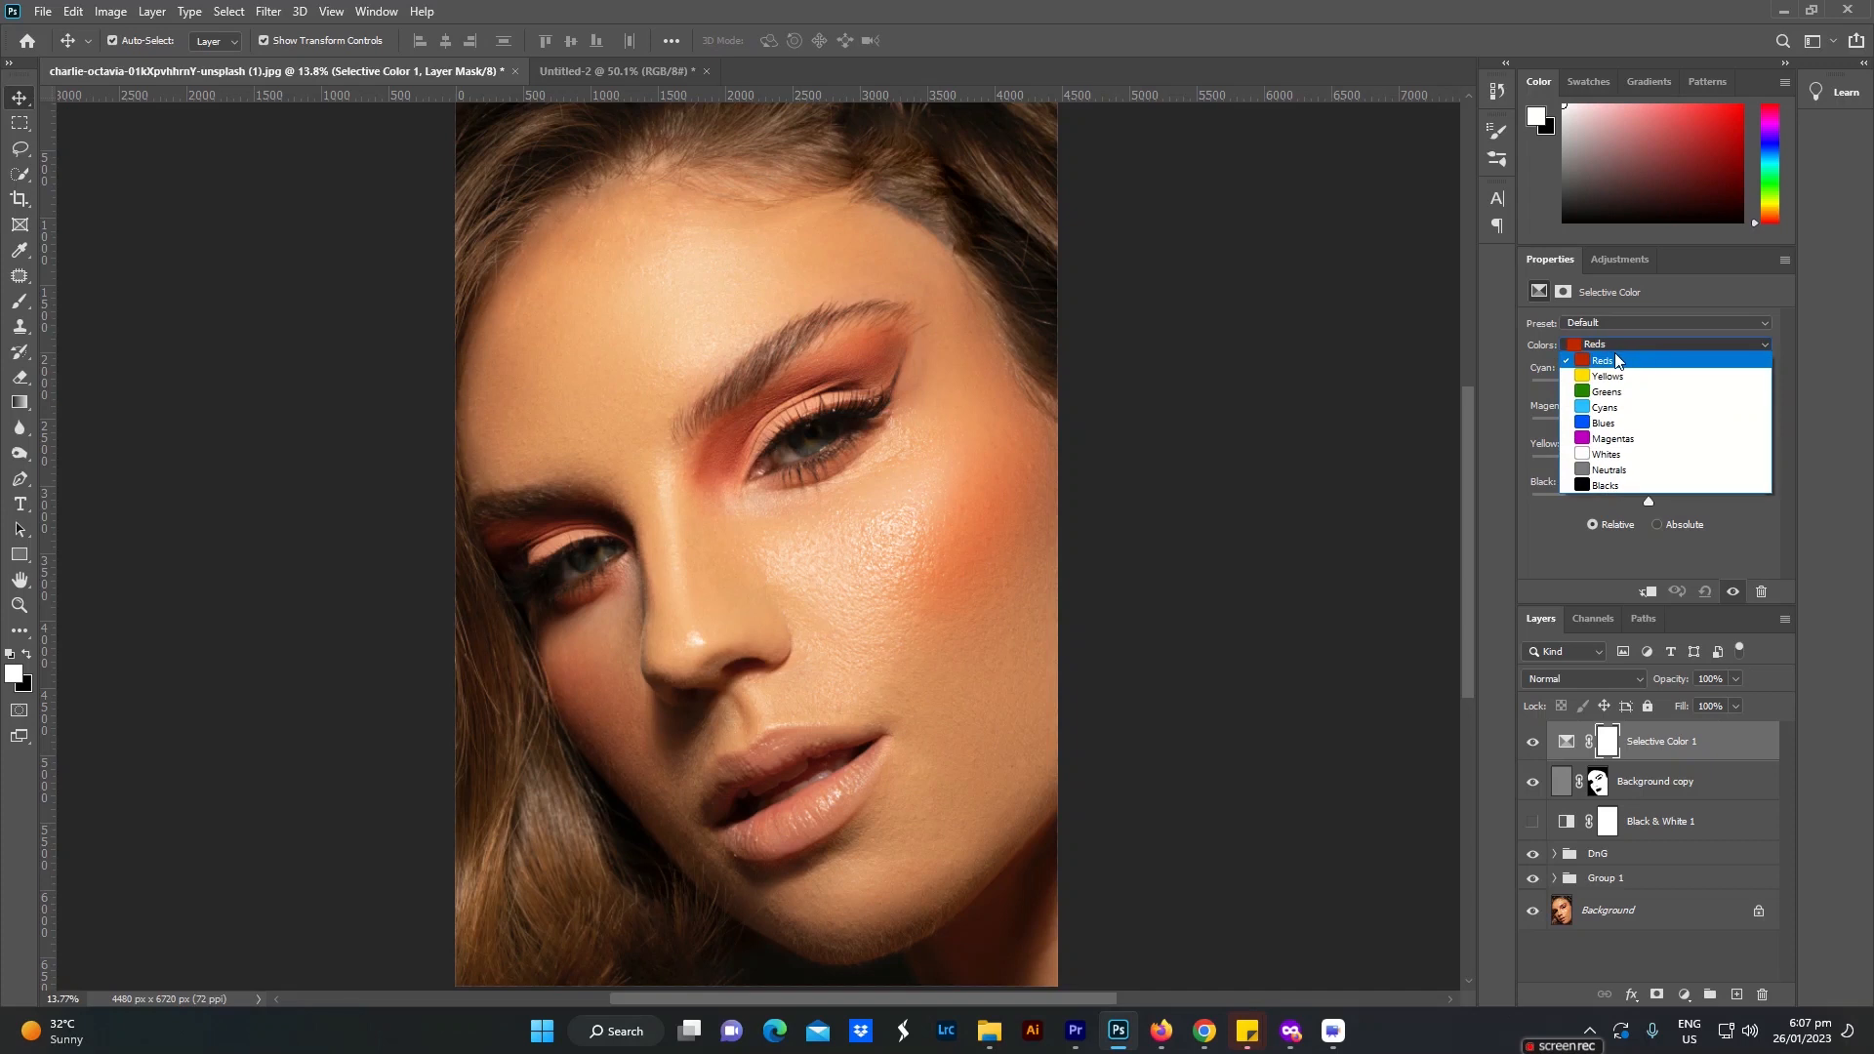
left_click(1622, 355)
mouse_move(1647, 465)
left_mouse_down()
mouse_move(1678, 465)
mouse_move(1637, 465)
left_mouse_up()
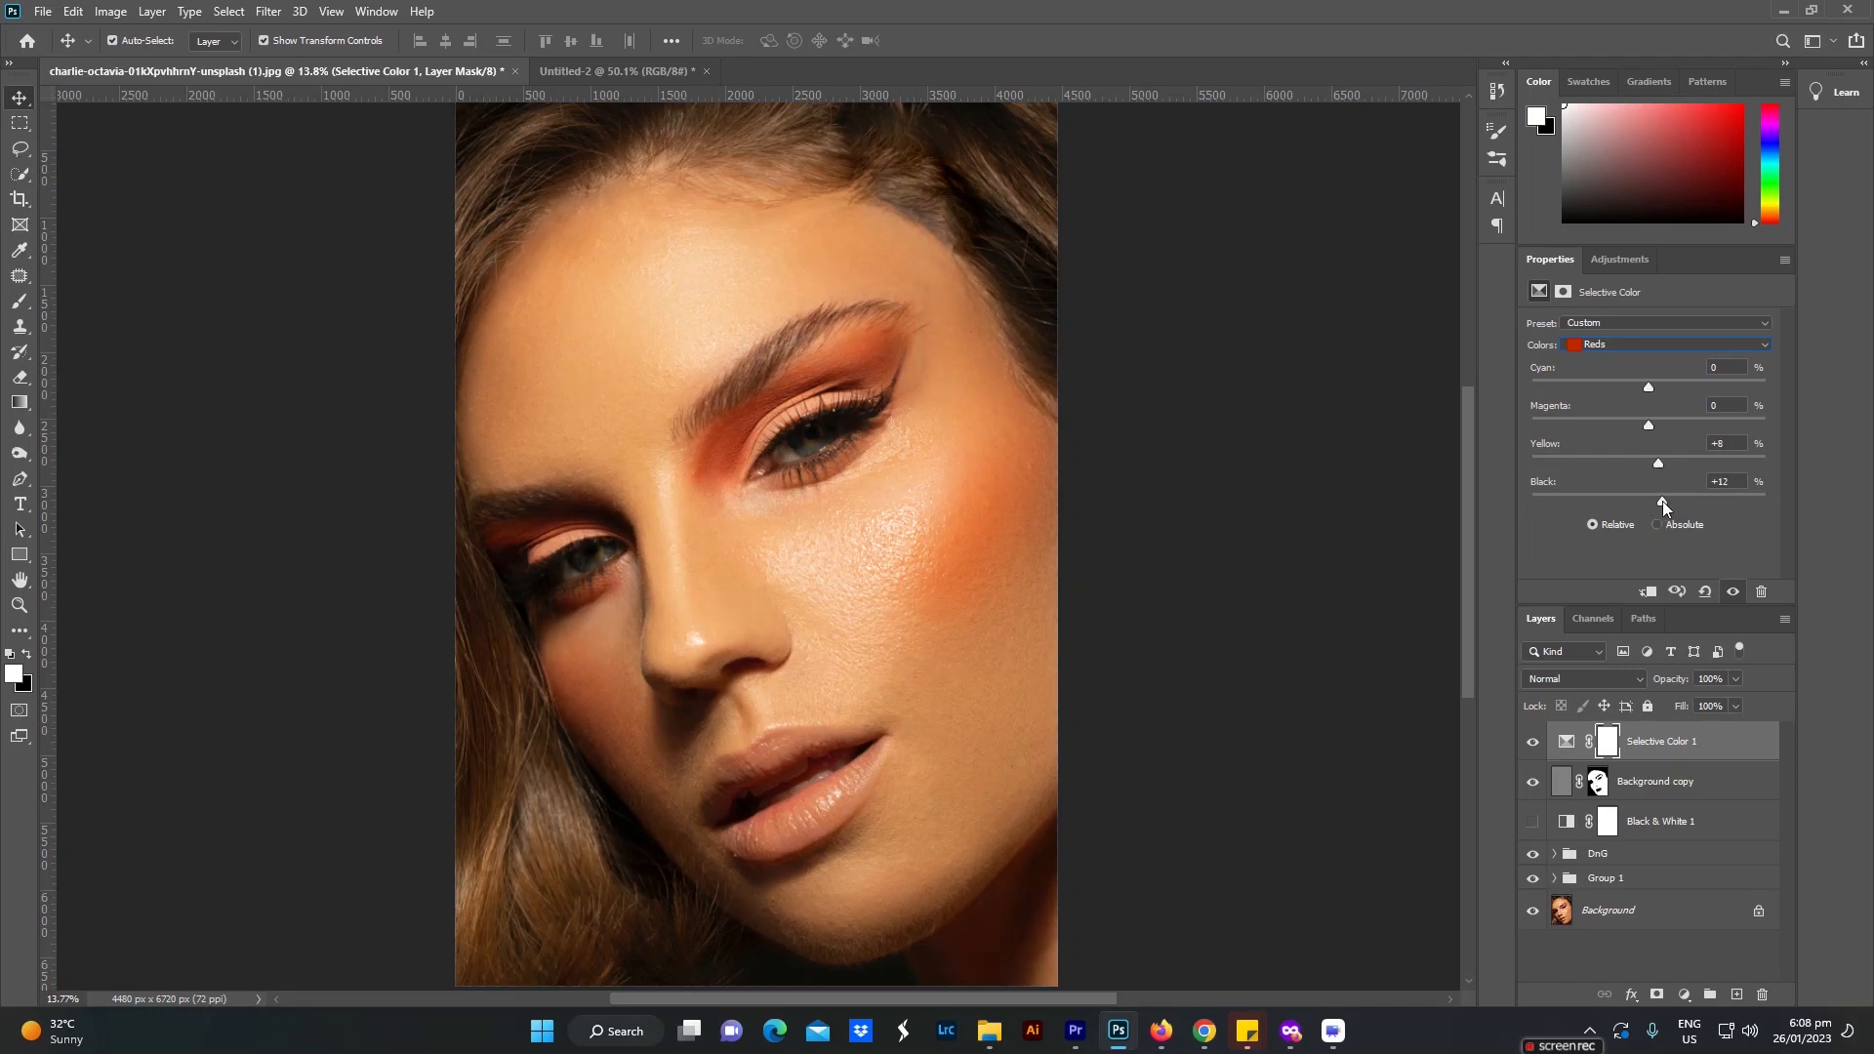
left_click_drag(1661, 500, 1631, 501)
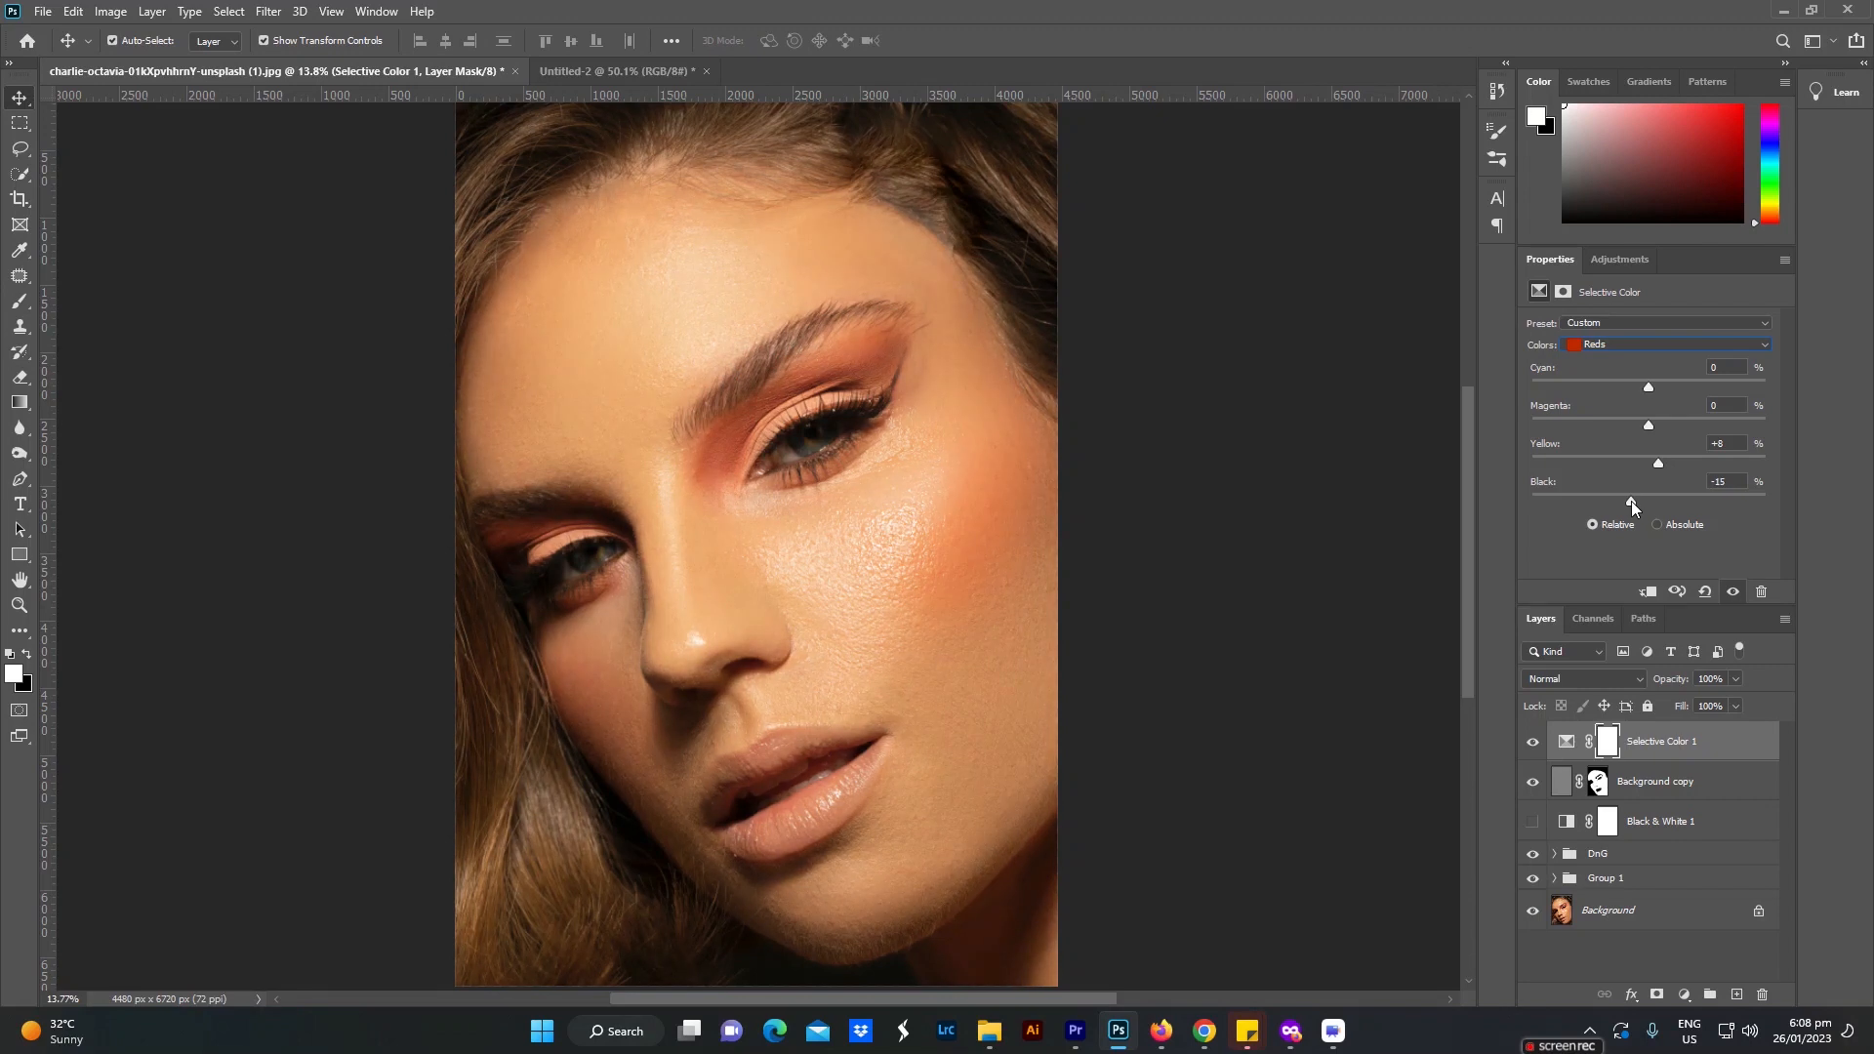
left_click_drag(1631, 501, 1659, 501)
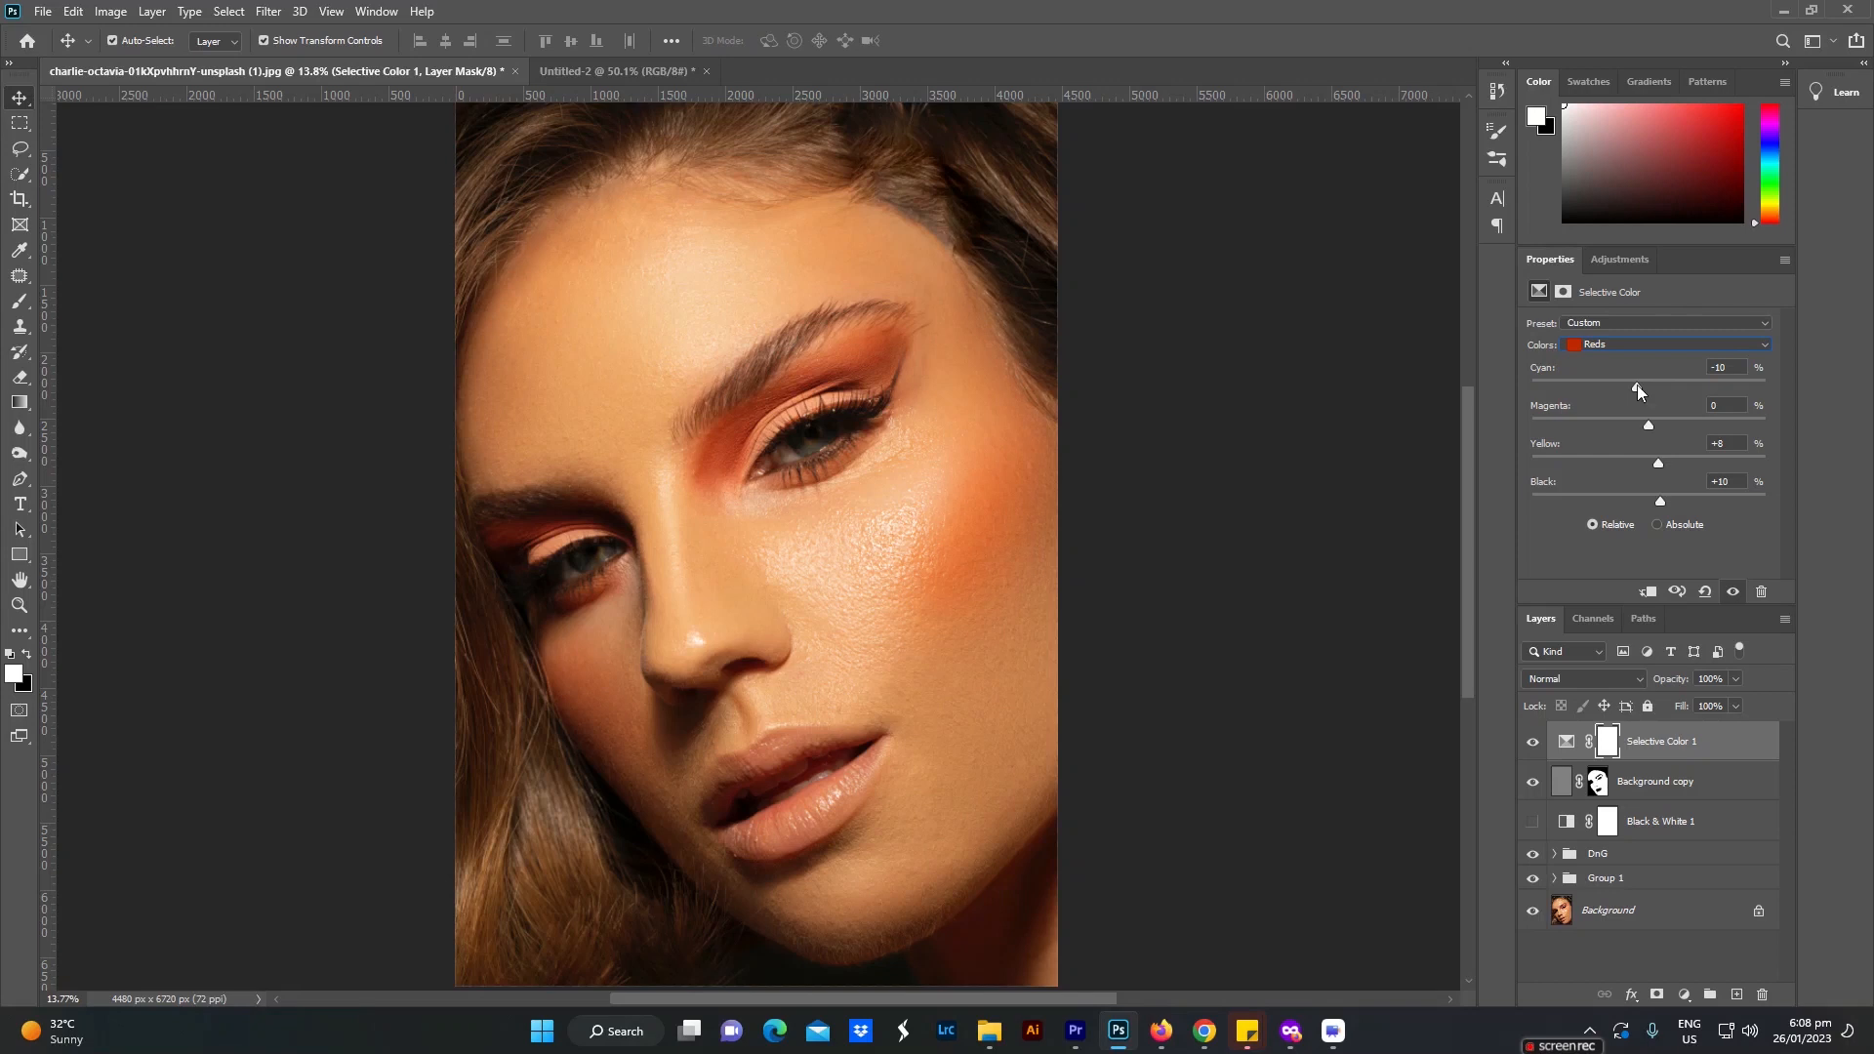
Step: Set the Selective Color adjustment's Yellows to Cyan -9, Yellow -10 and Black +8
left_click(1638, 349)
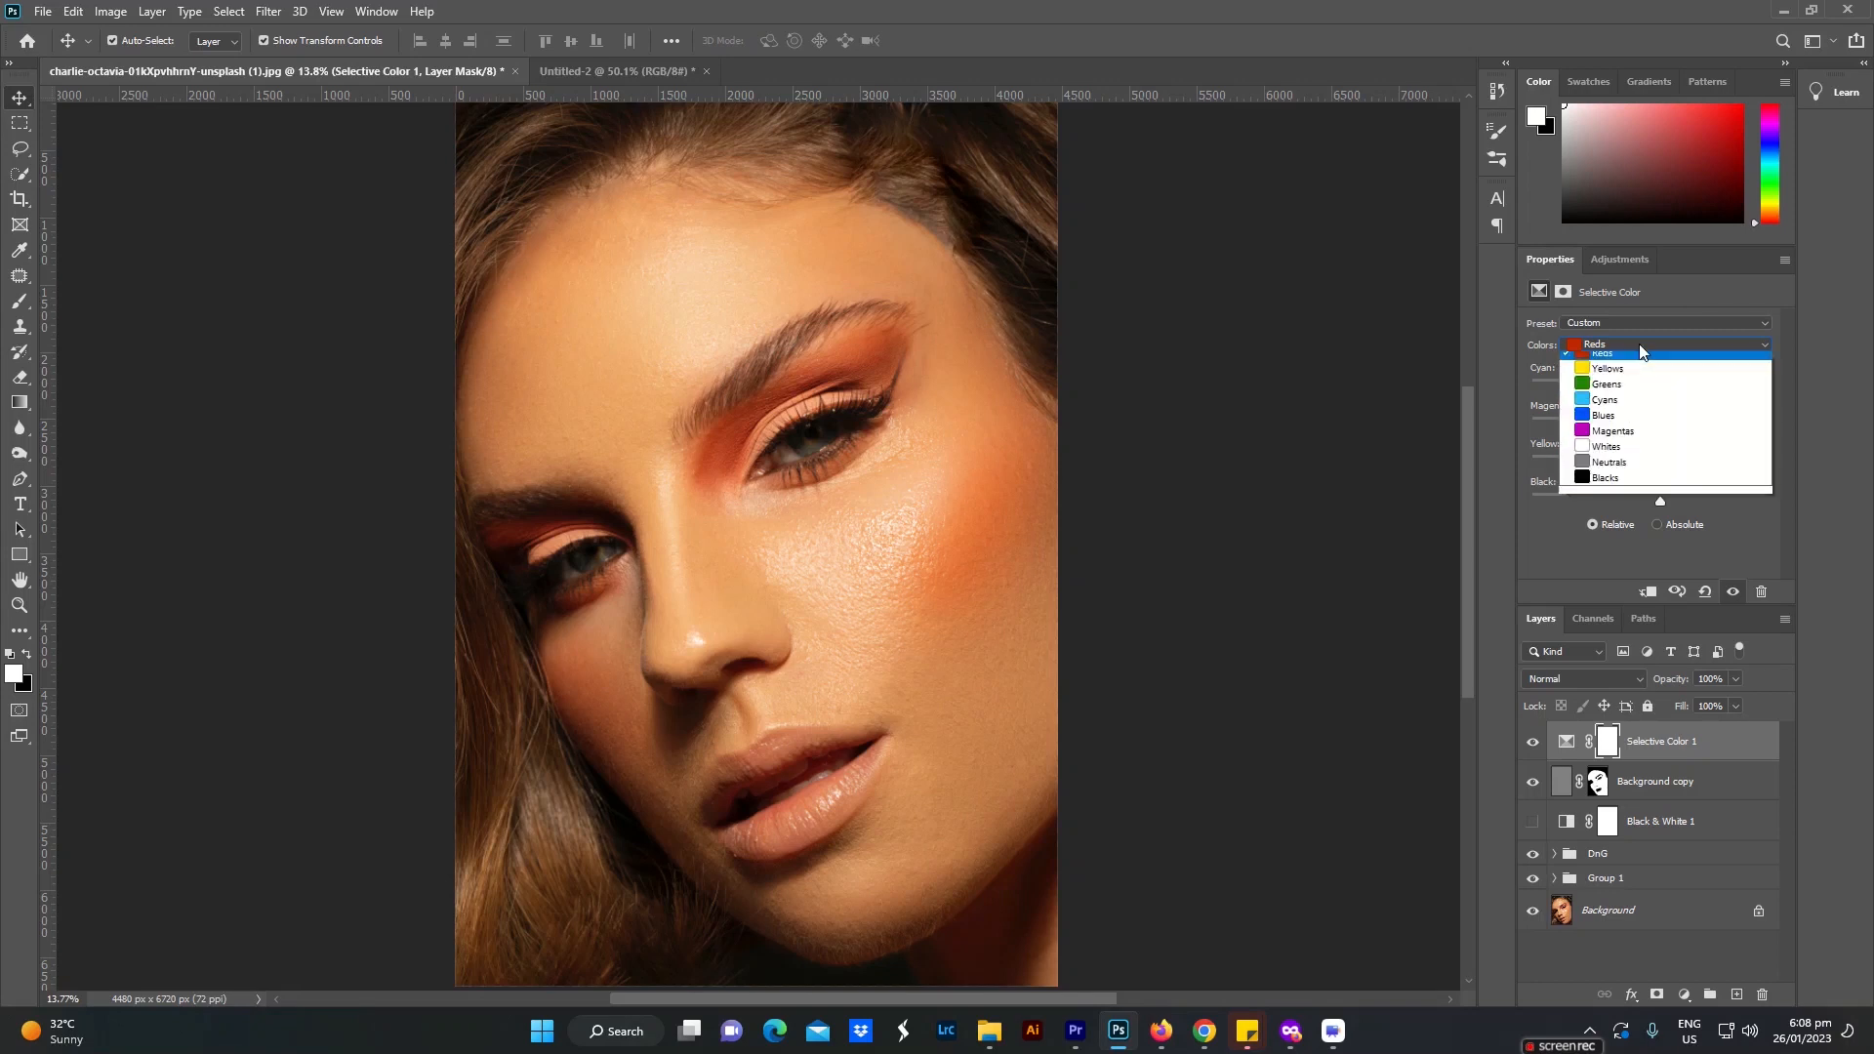
left_click(1639, 367)
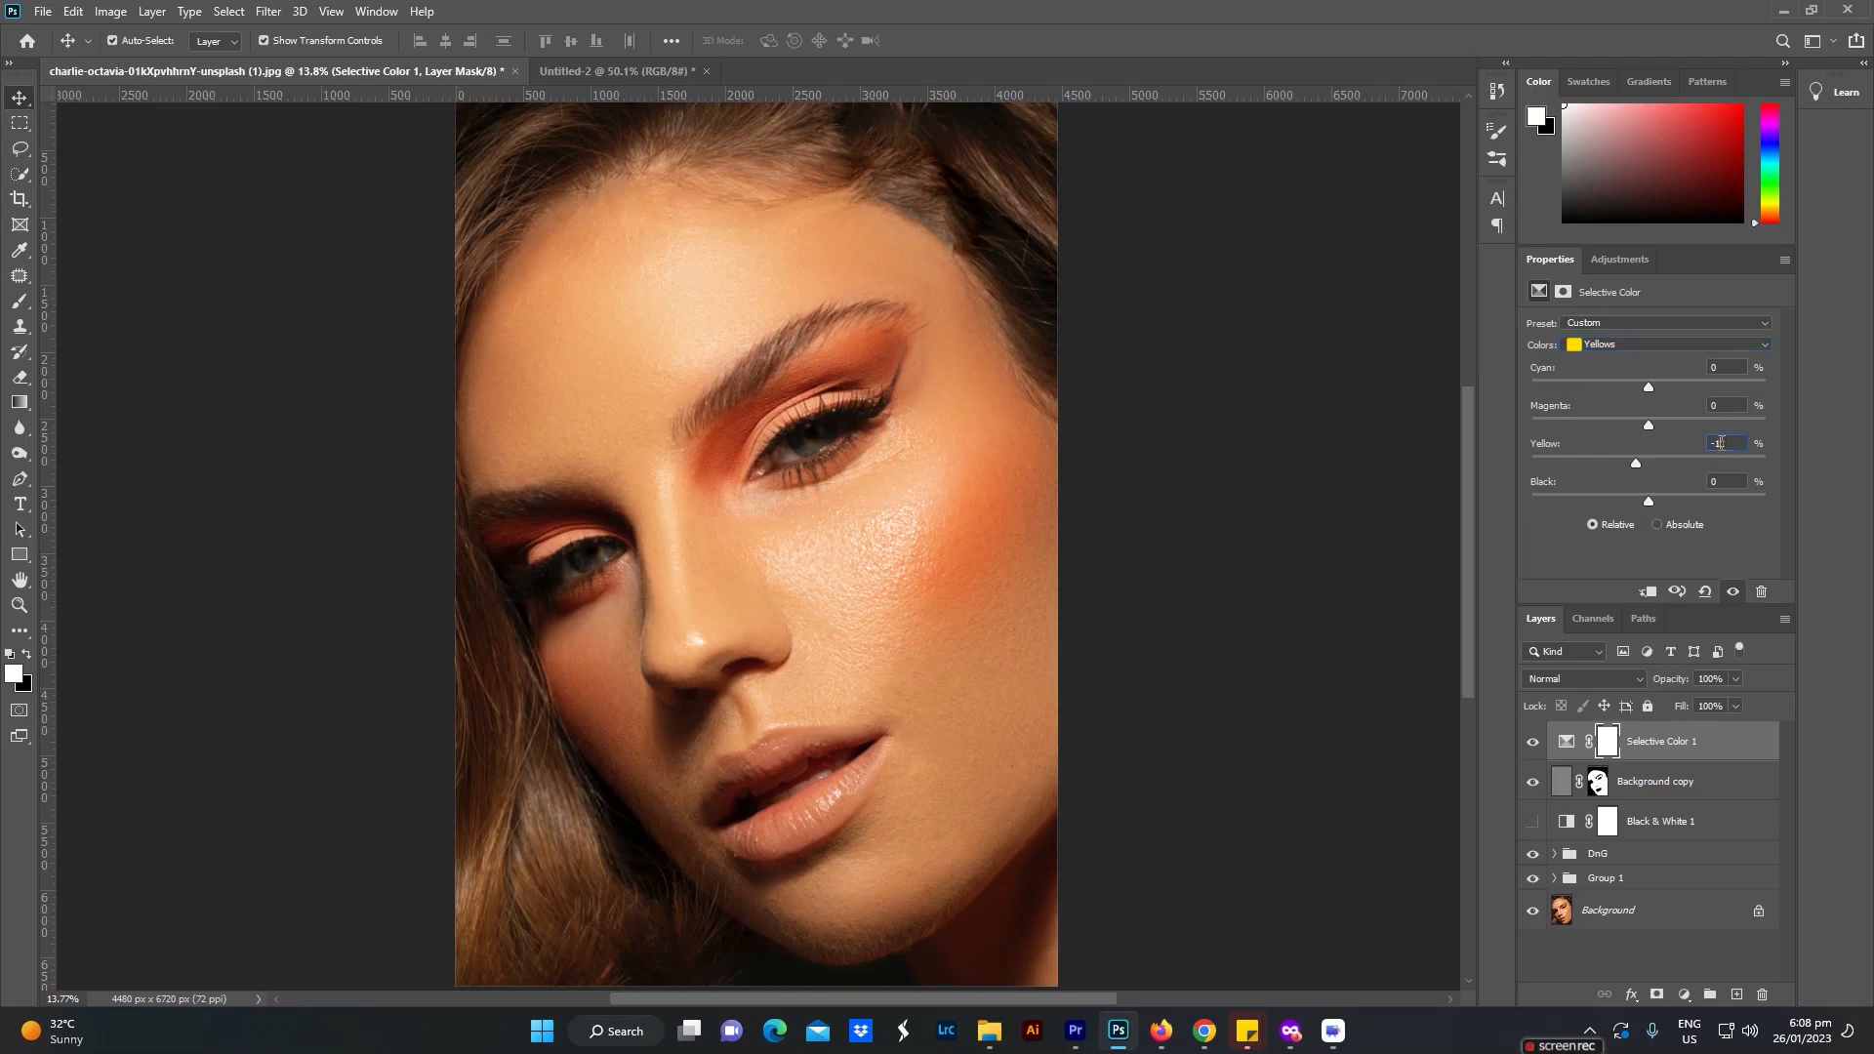
mouse_move(1647, 501)
left_mouse_down()
mouse_move(1630, 502)
mouse_move(1666, 494)
left_mouse_up()
mouse_move(1644, 388)
left_mouse_down()
mouse_move(1613, 386)
mouse_move(1647, 390)
left_mouse_up()
left_click_drag(1676, 387, 1633, 391)
left_click_drag(1631, 393, 1635, 394)
left_click_drag(1633, 394, 1635, 395)
left_click_drag(1636, 395, 1639, 395)
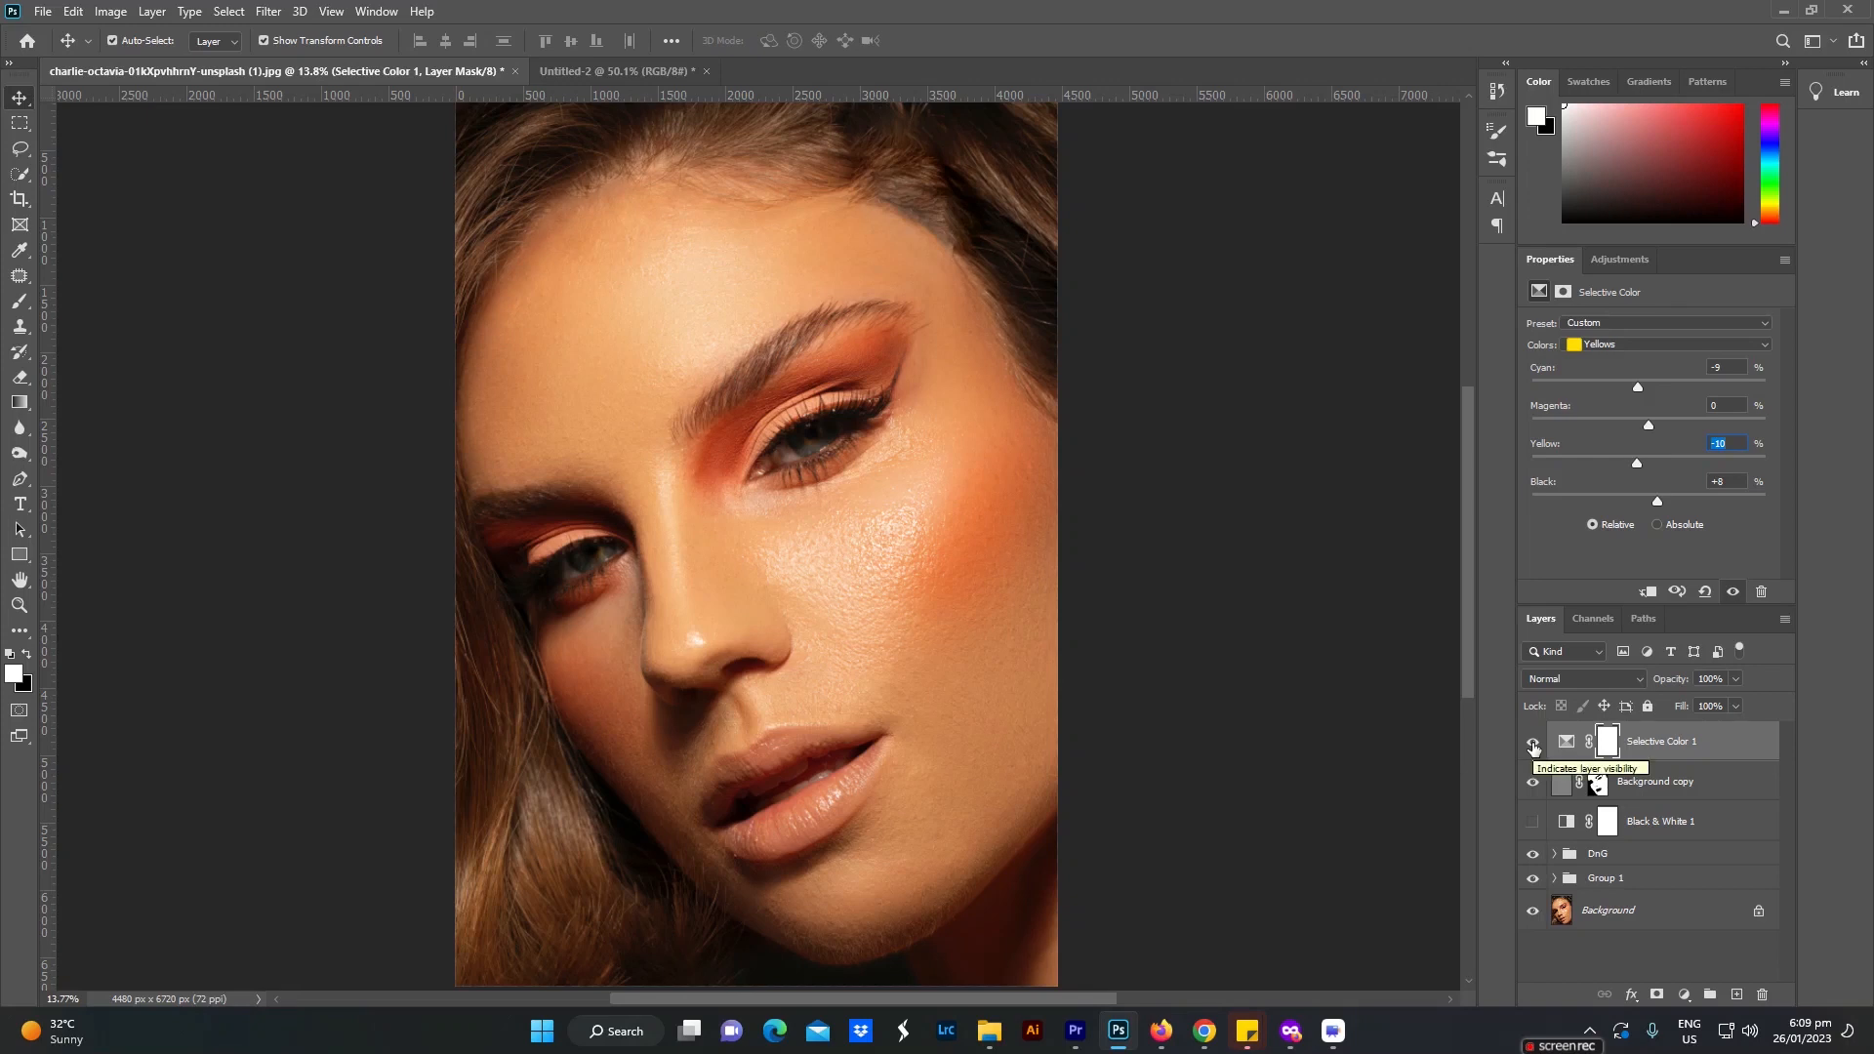
Step: Toggle the Selective Color 1 layer's visibility to compare the portrait with and without the color adjustment
left_click(1532, 744)
left_click(1532, 744)
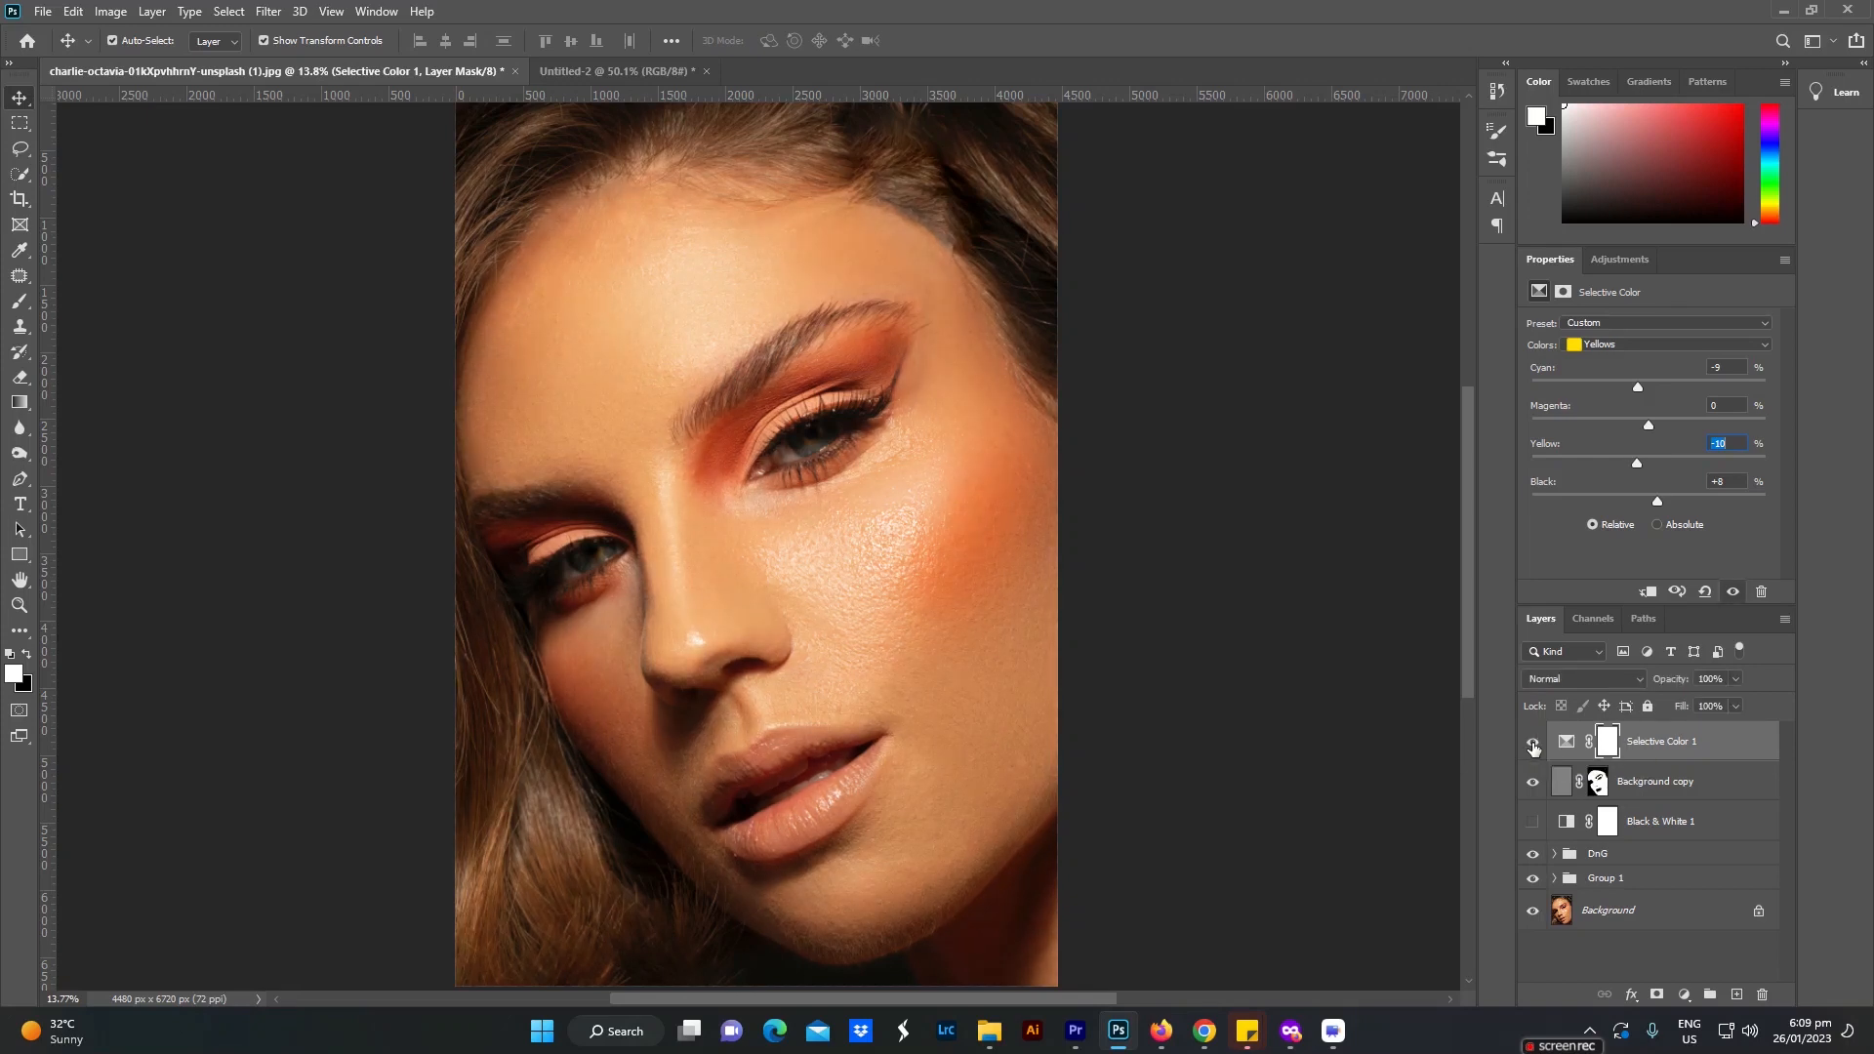
left_click(1705, 681)
double_click(1704, 681)
left_click(1620, 953)
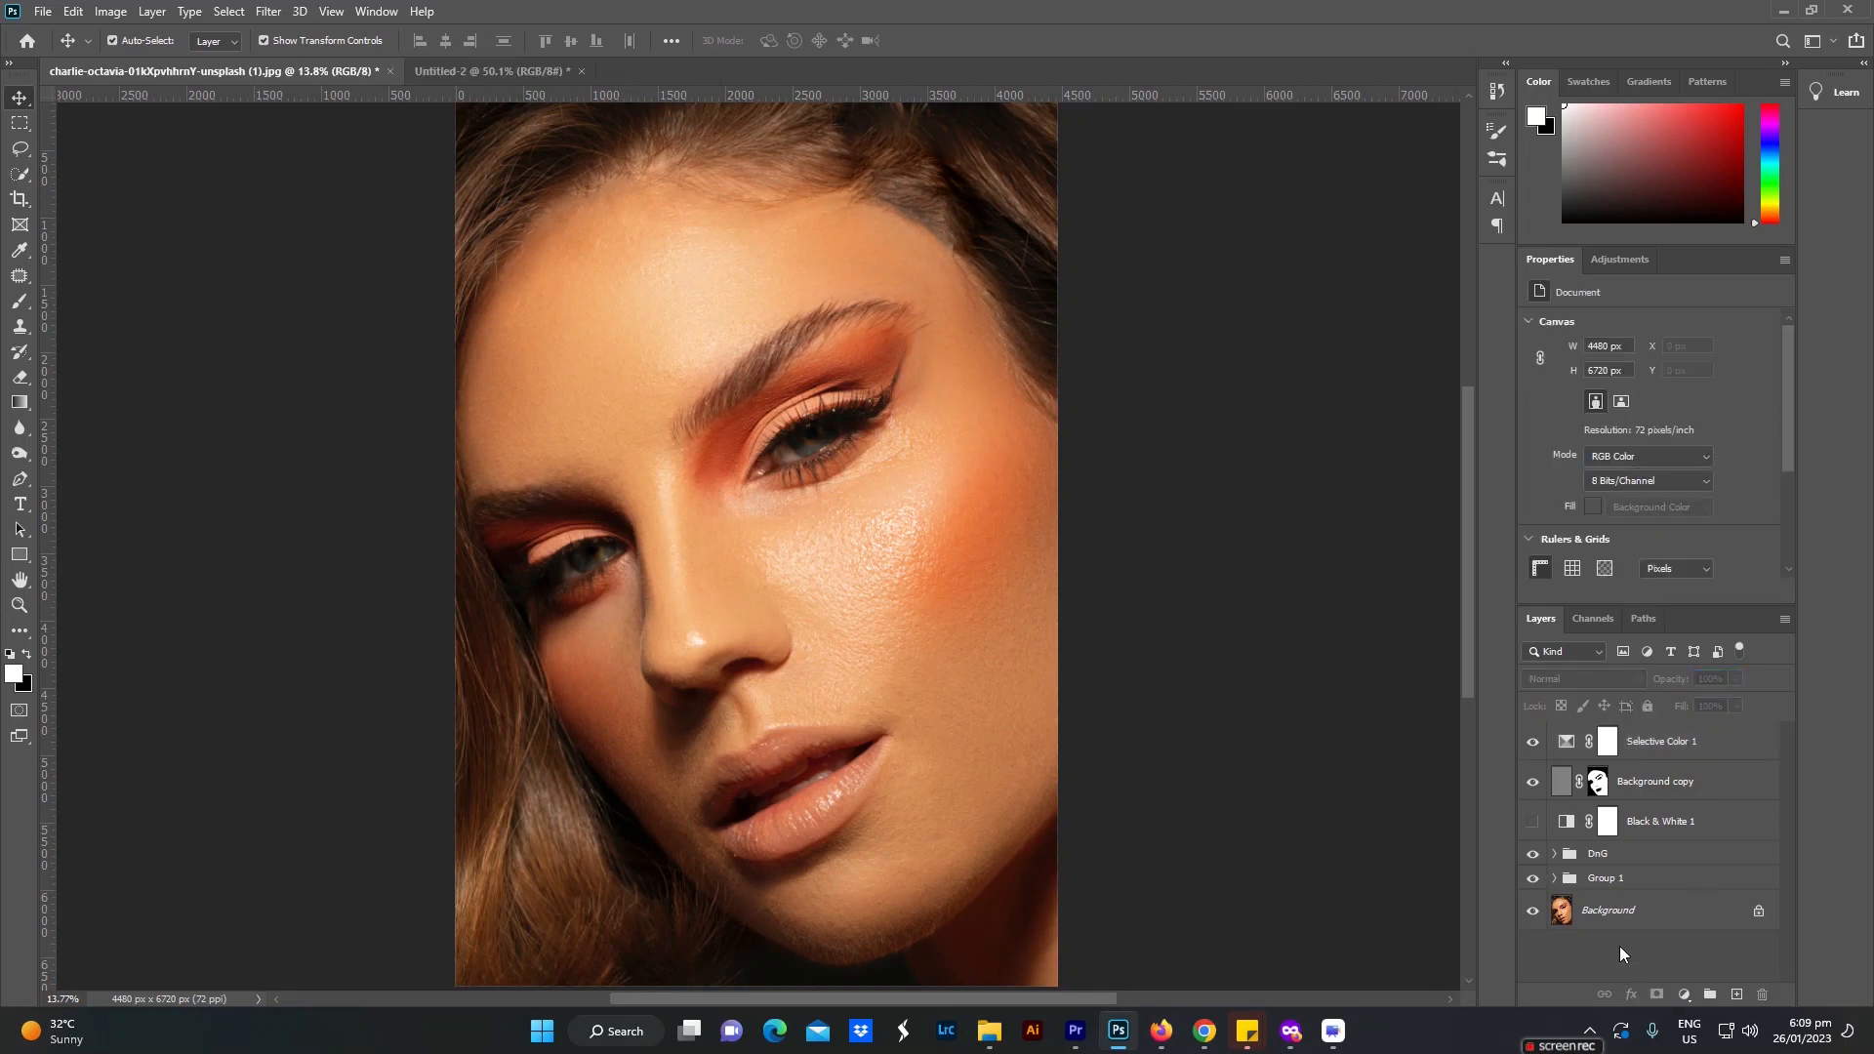
Step: Add a Levels adjustment above the Selective Color layer and set its RGB black input level to 4
left_click(1659, 744)
left_click(1684, 994)
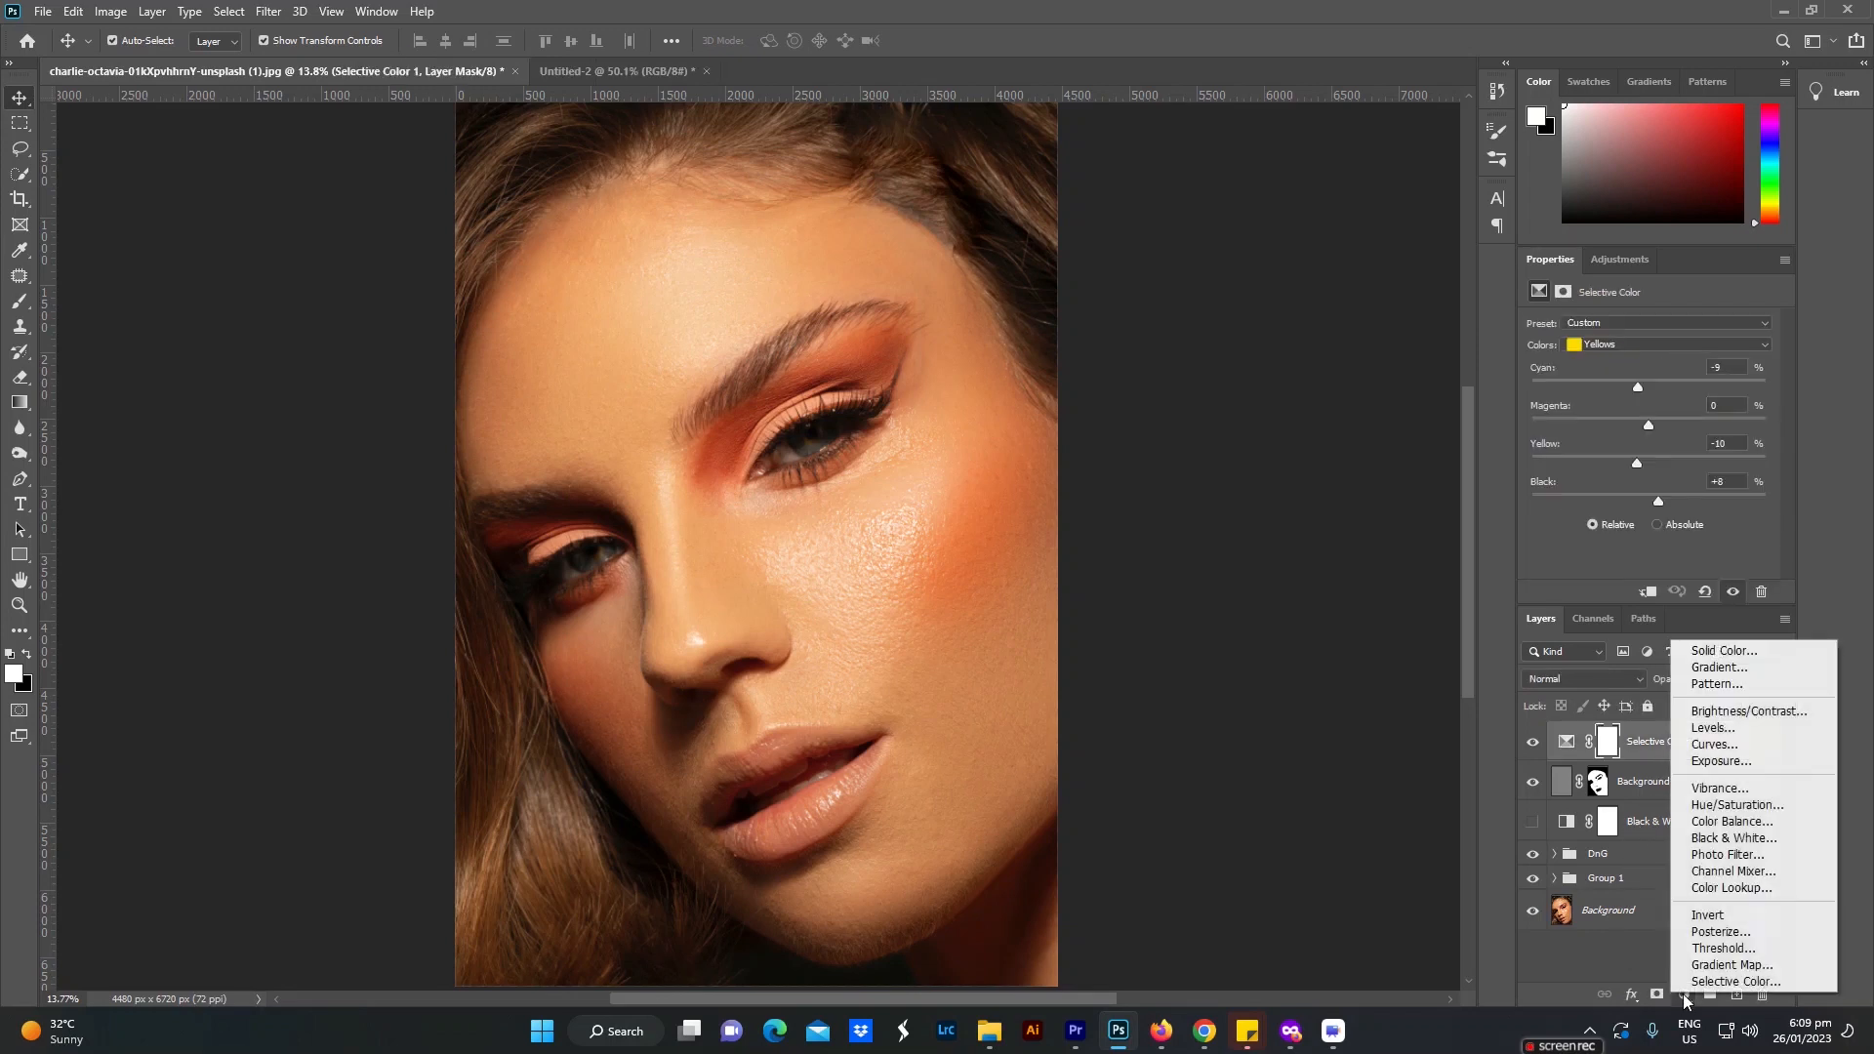
left_click(1722, 730)
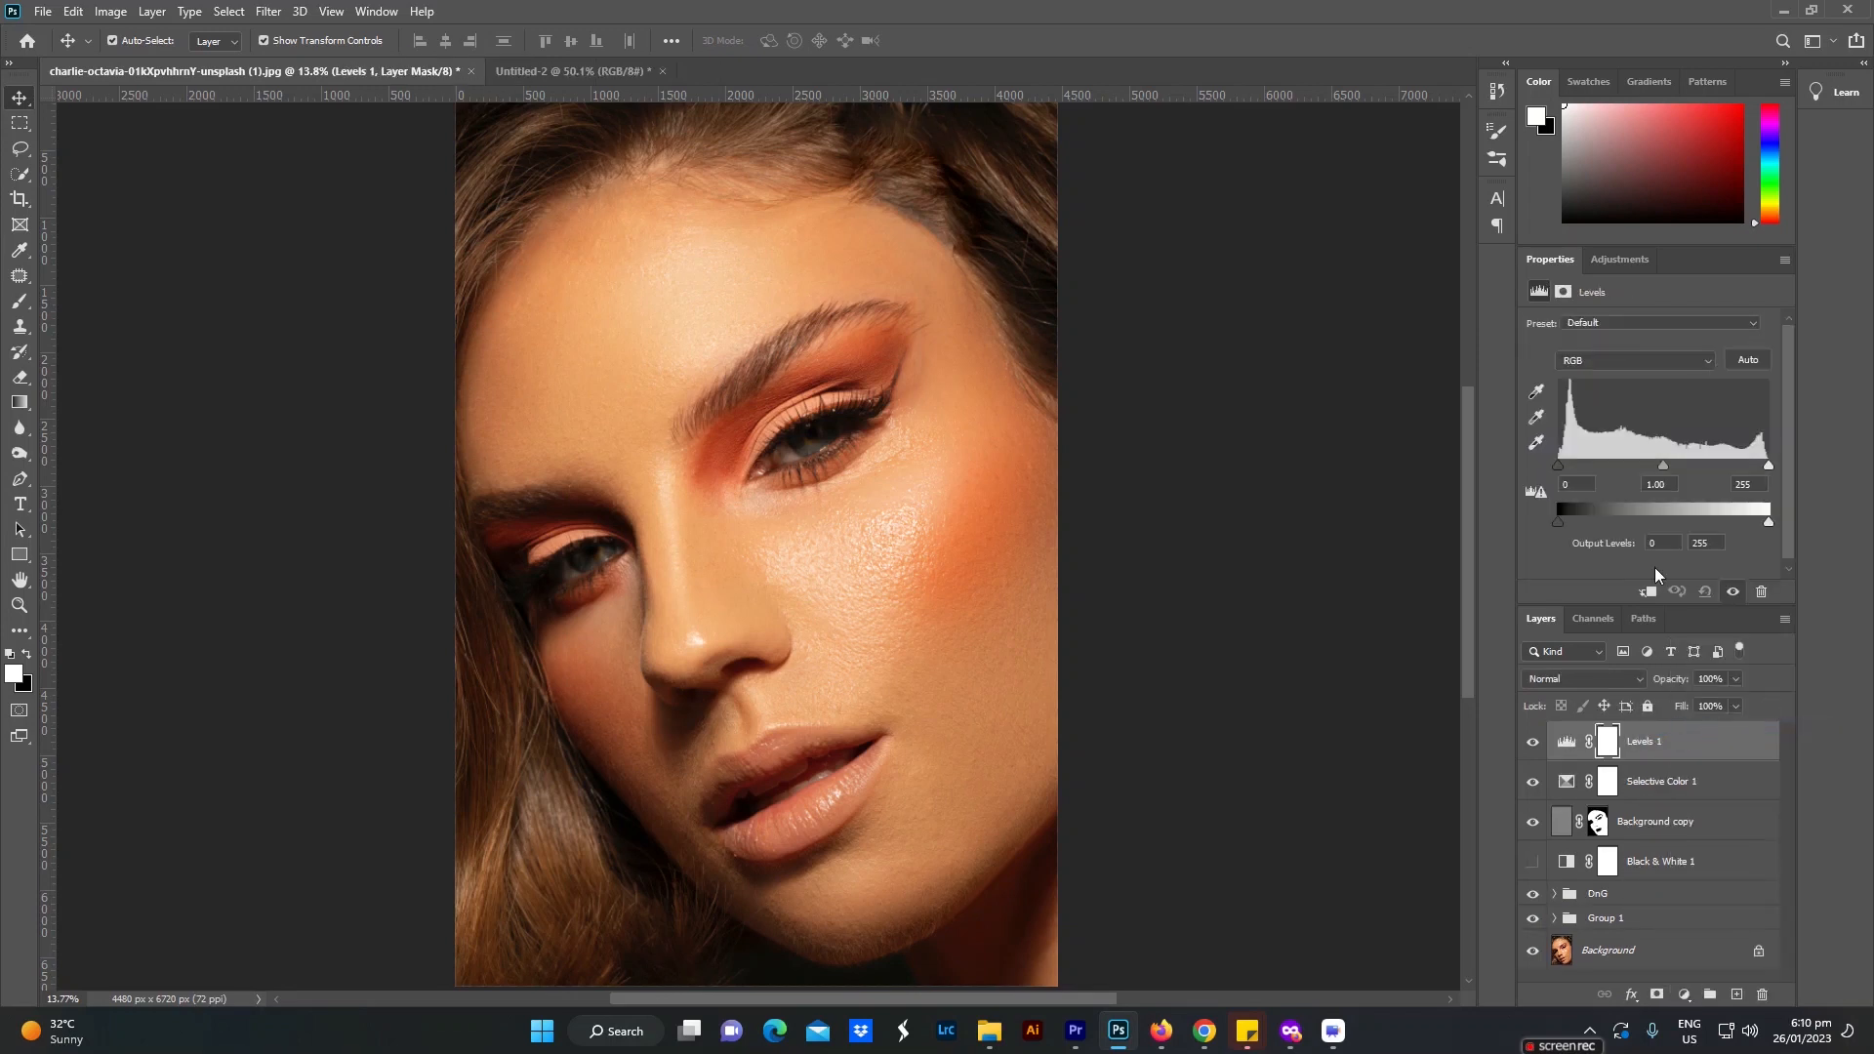
left_click(1770, 467, "alt")
left_click(1556, 466, "alt")
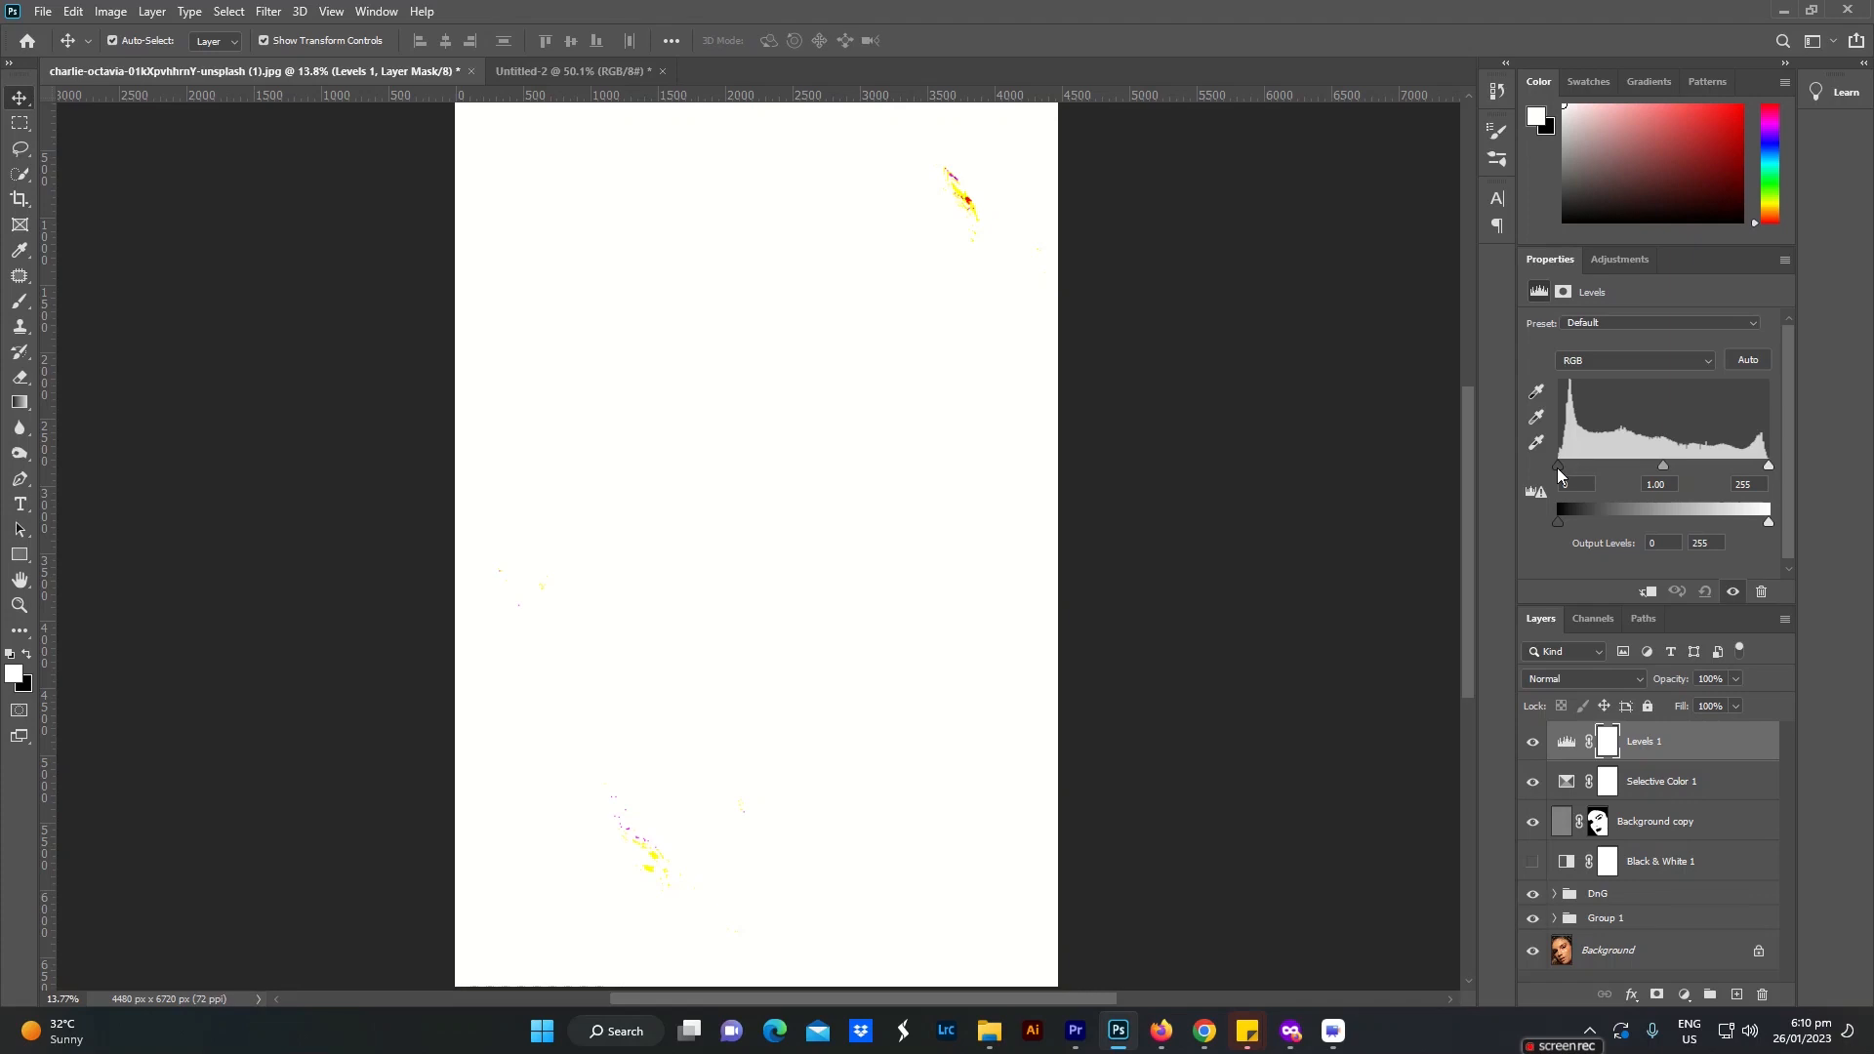
left_click_drag(1555, 467, 1559, 466)
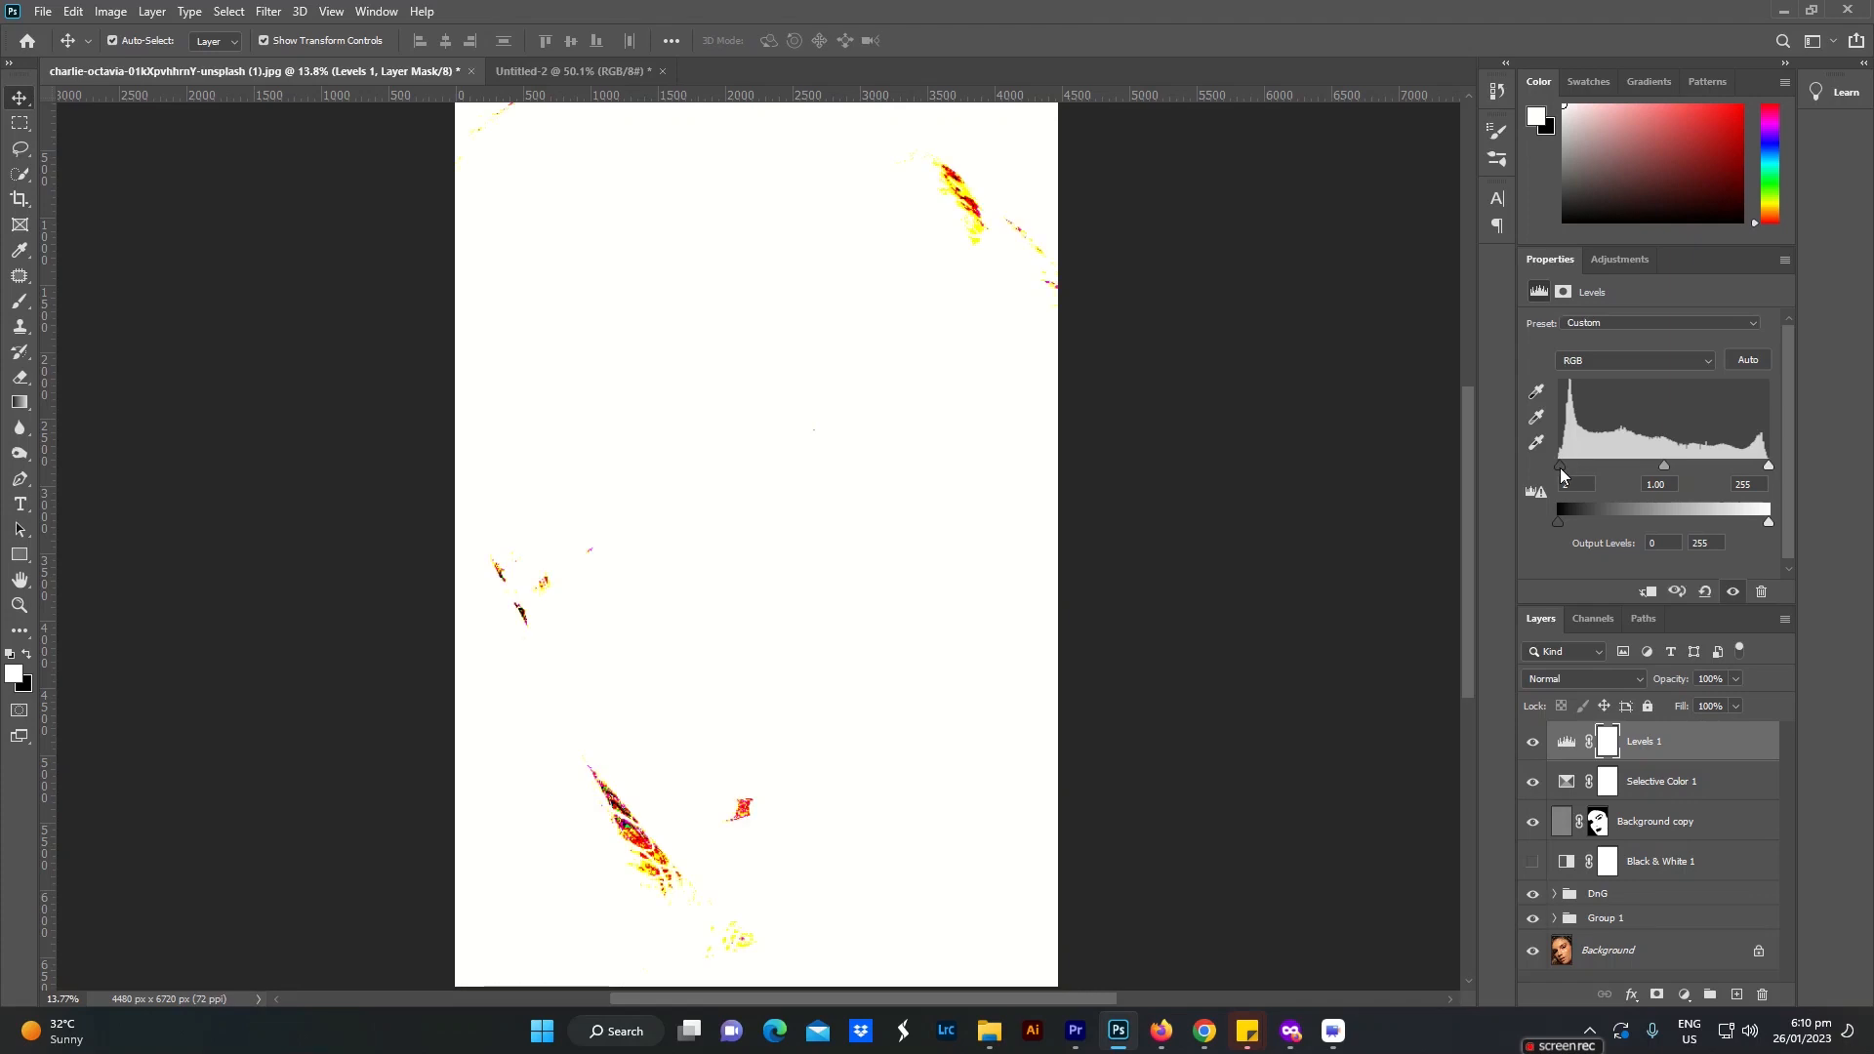
left_click_drag(1559, 467, 1562, 466)
left_click(1579, 482)
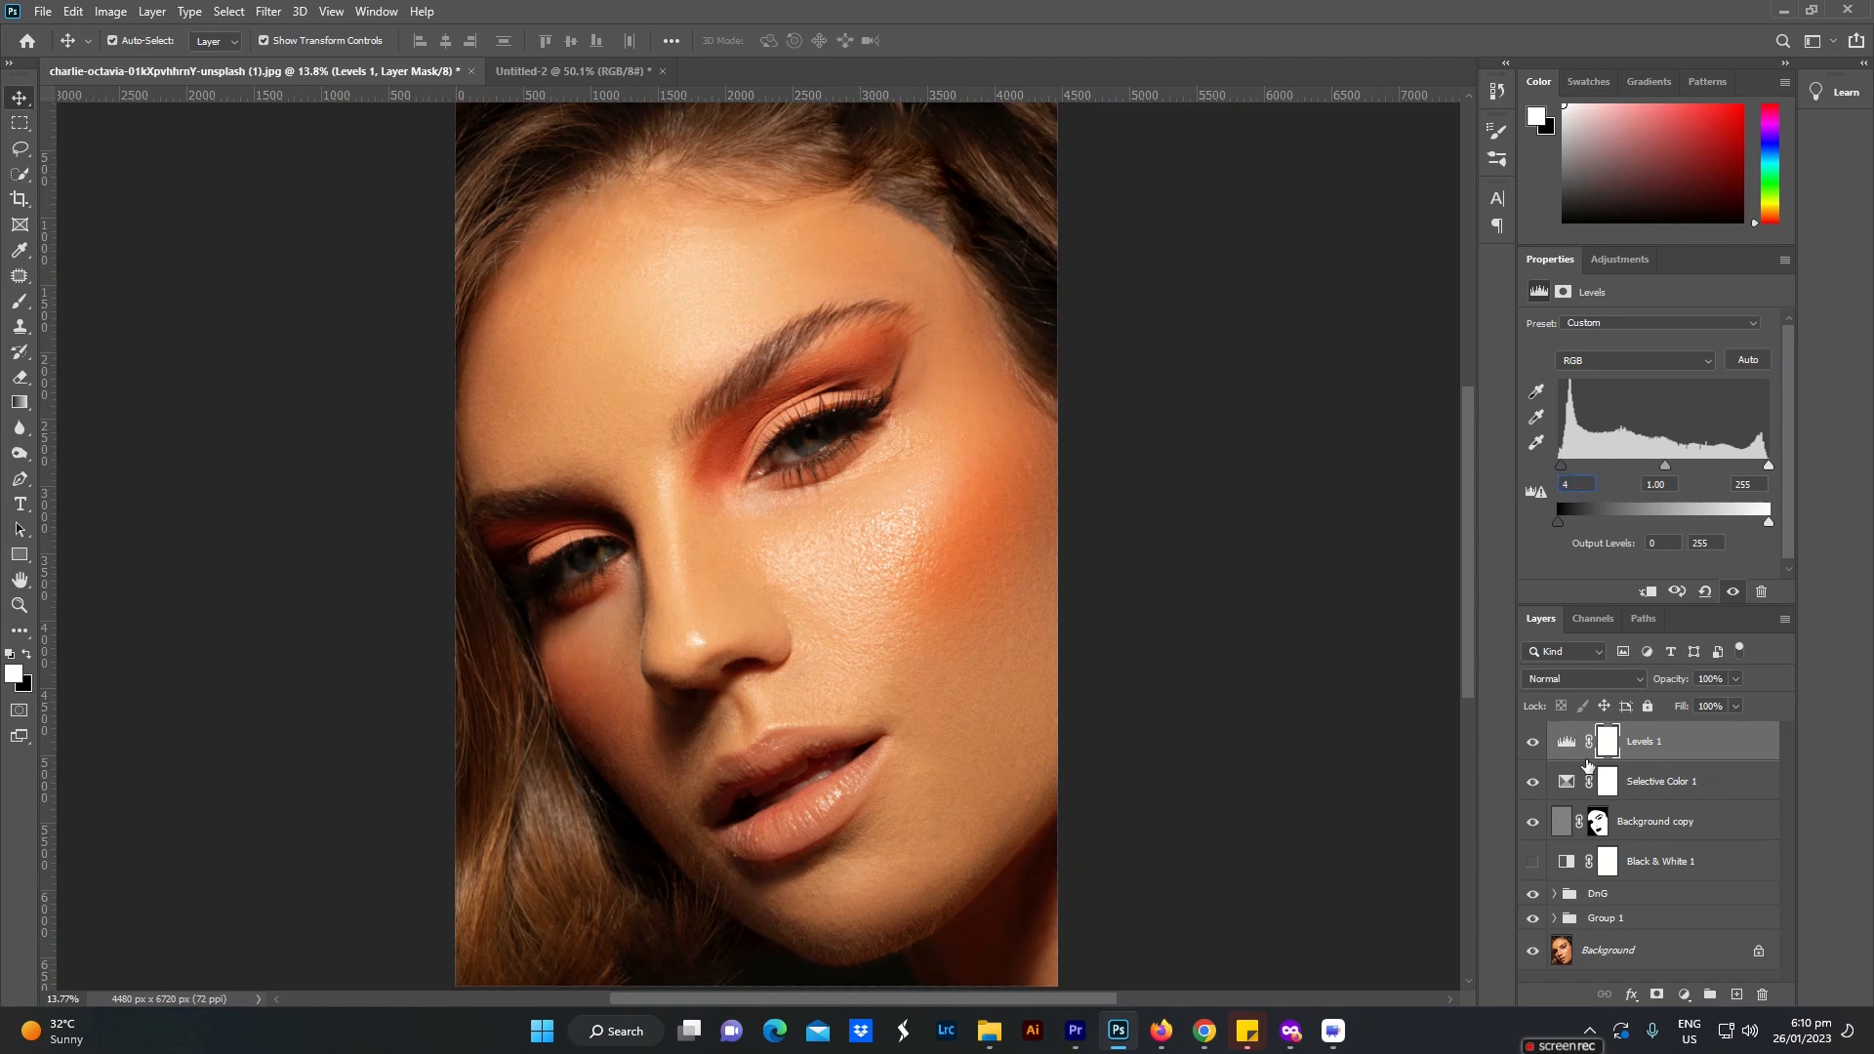
Step: Group the layers from Black & White 1 up to Levels 1 and name the group Color Grading
left_click(1665, 956)
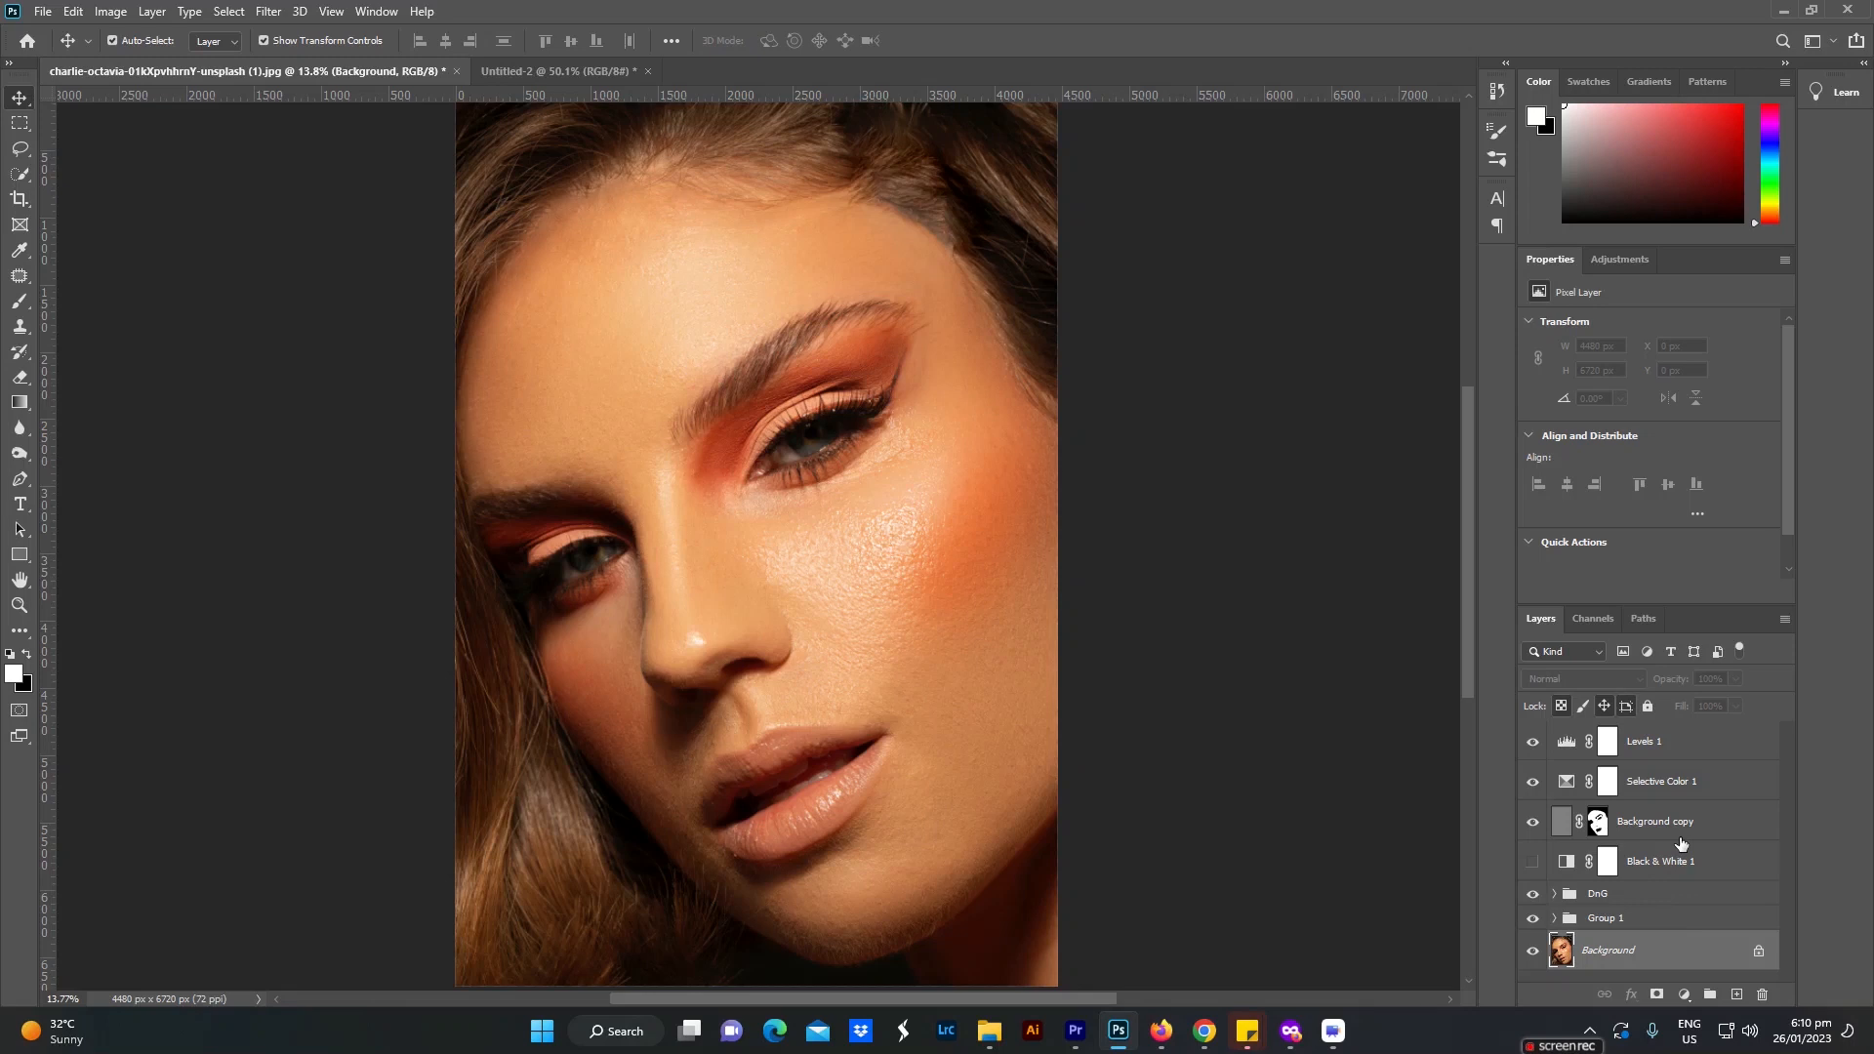
left_click(1620, 920)
left_click(1644, 871)
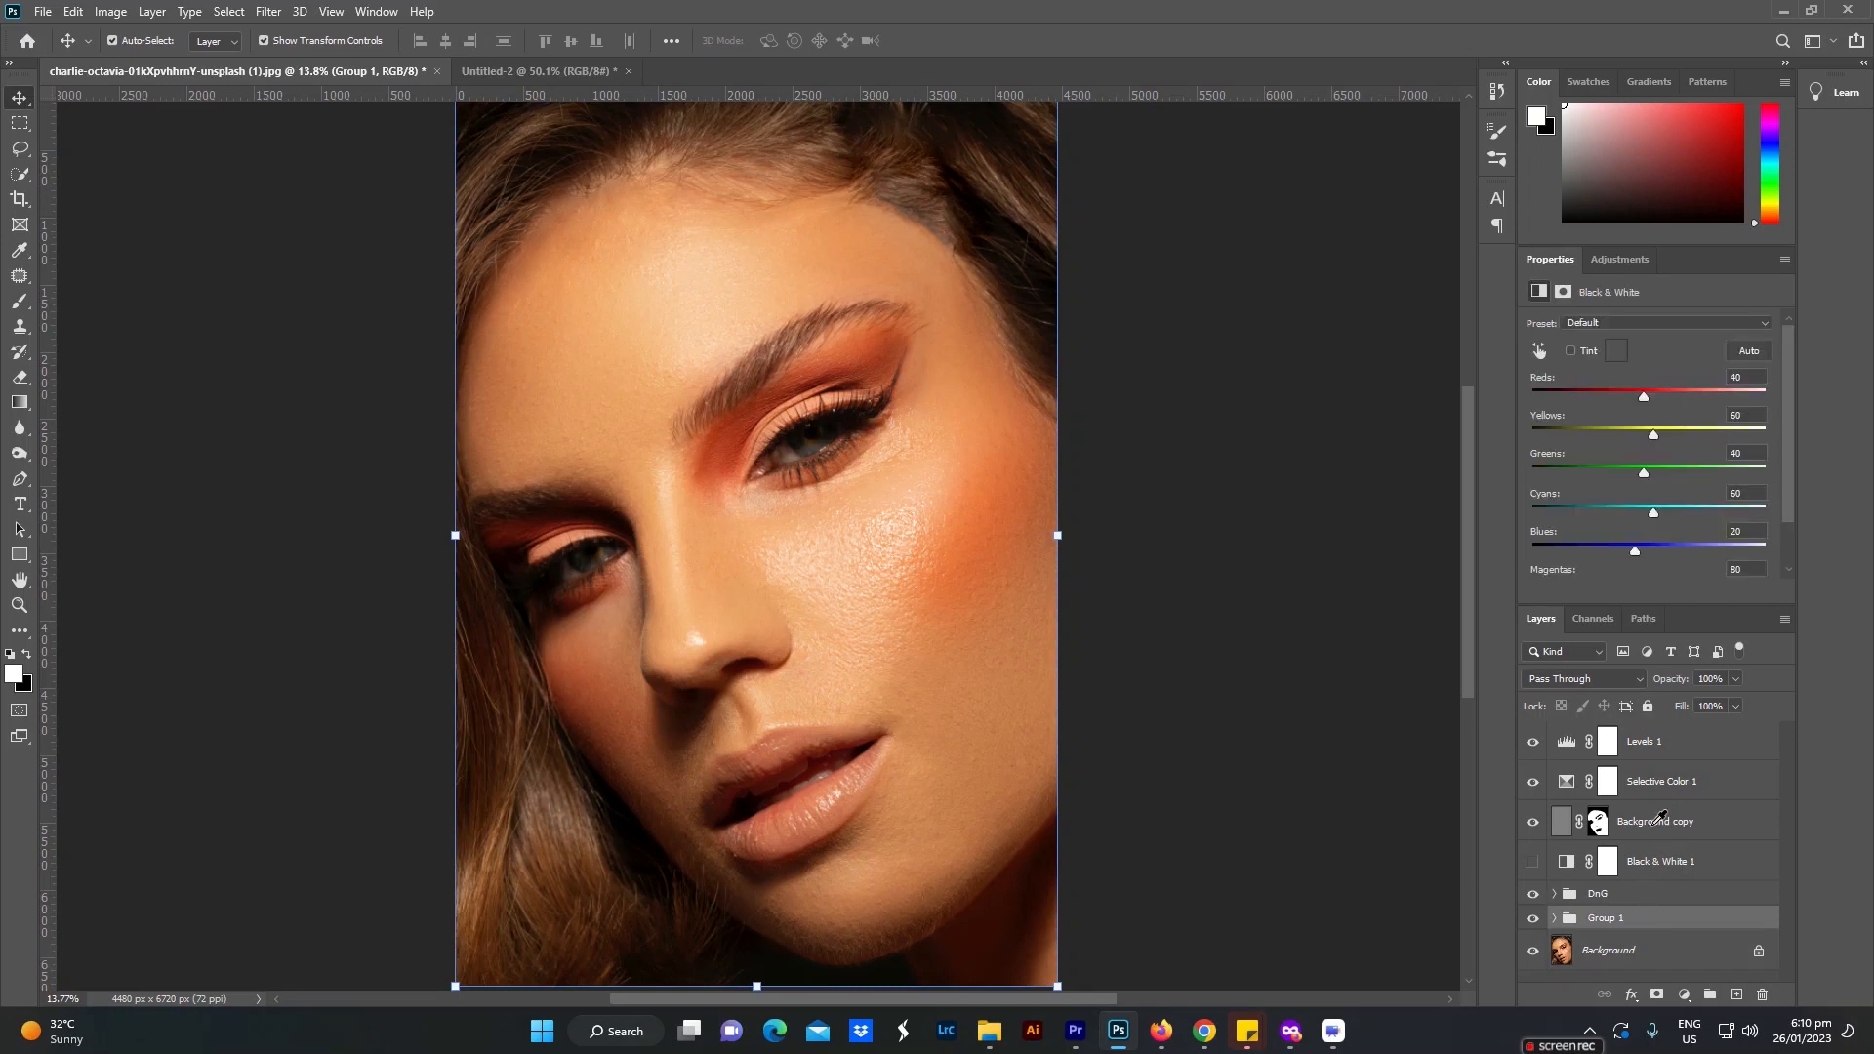
left_click(1656, 753, "shift")
key("ctrl+g")
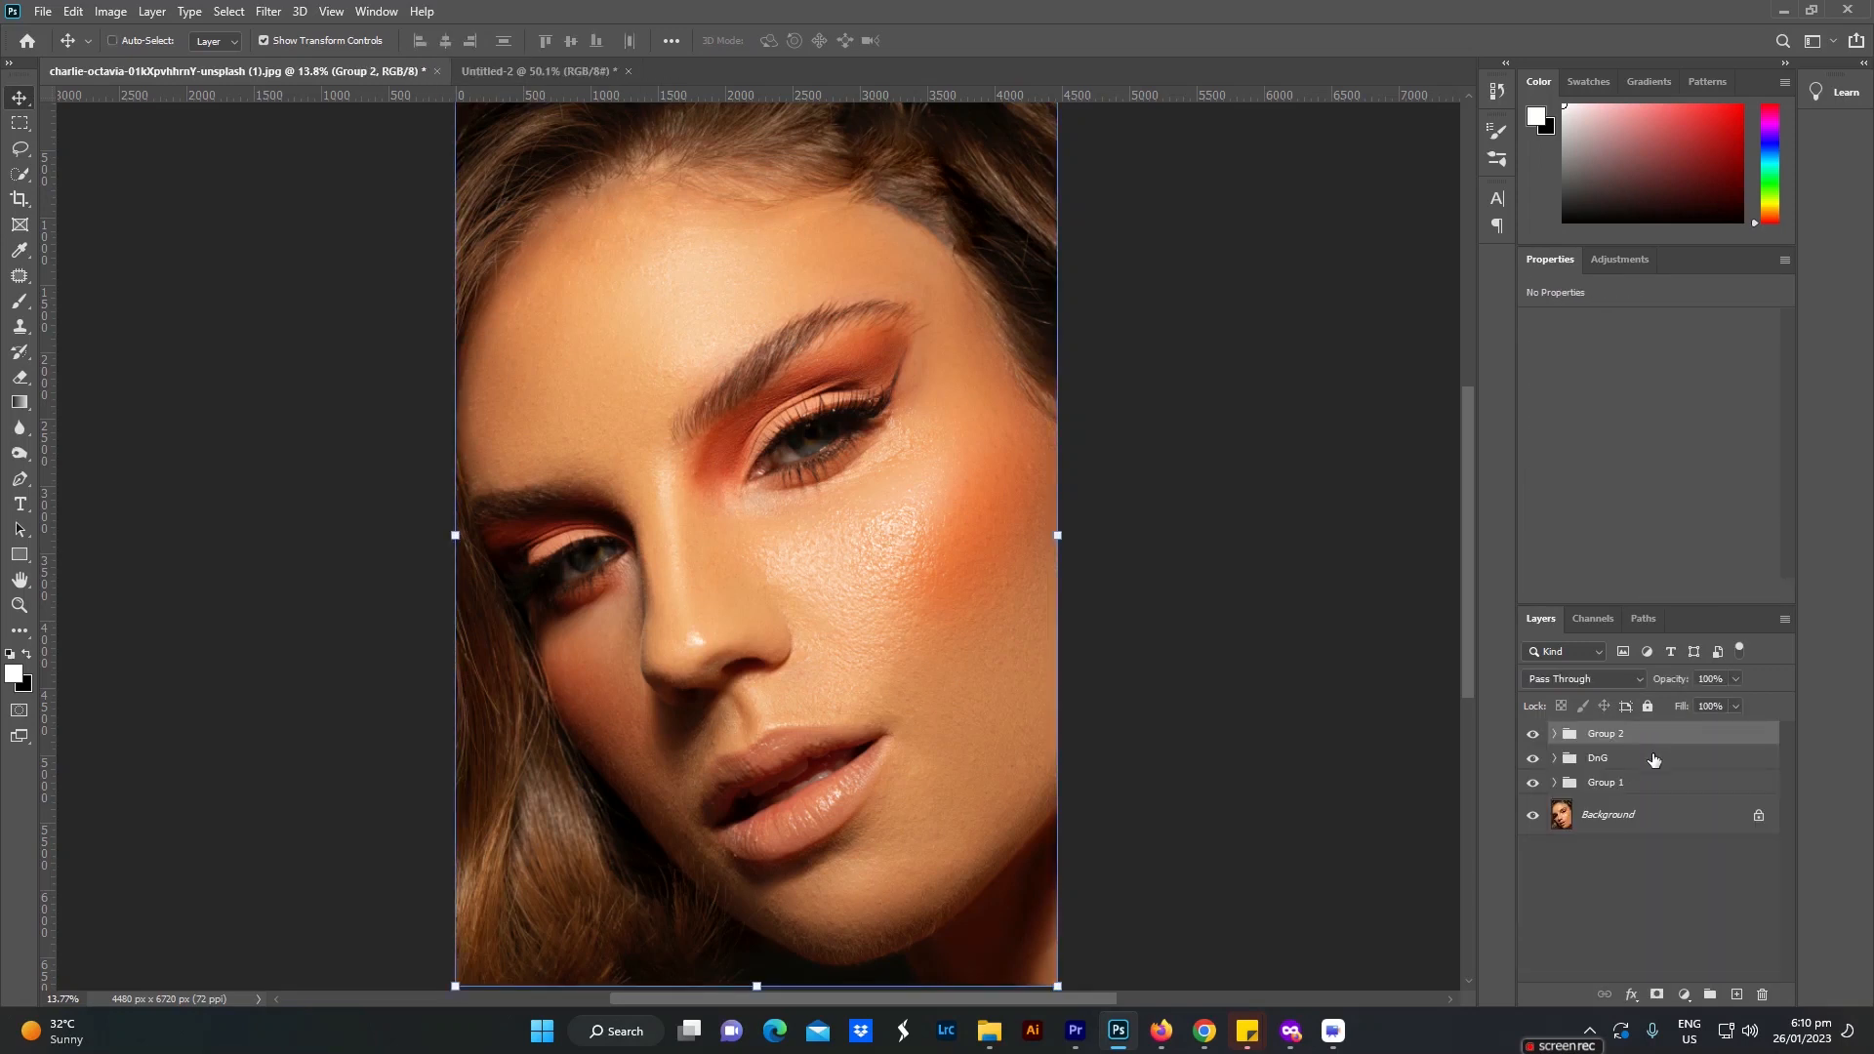
double_click(1606, 734)
type("Color Grading")
key("Return")
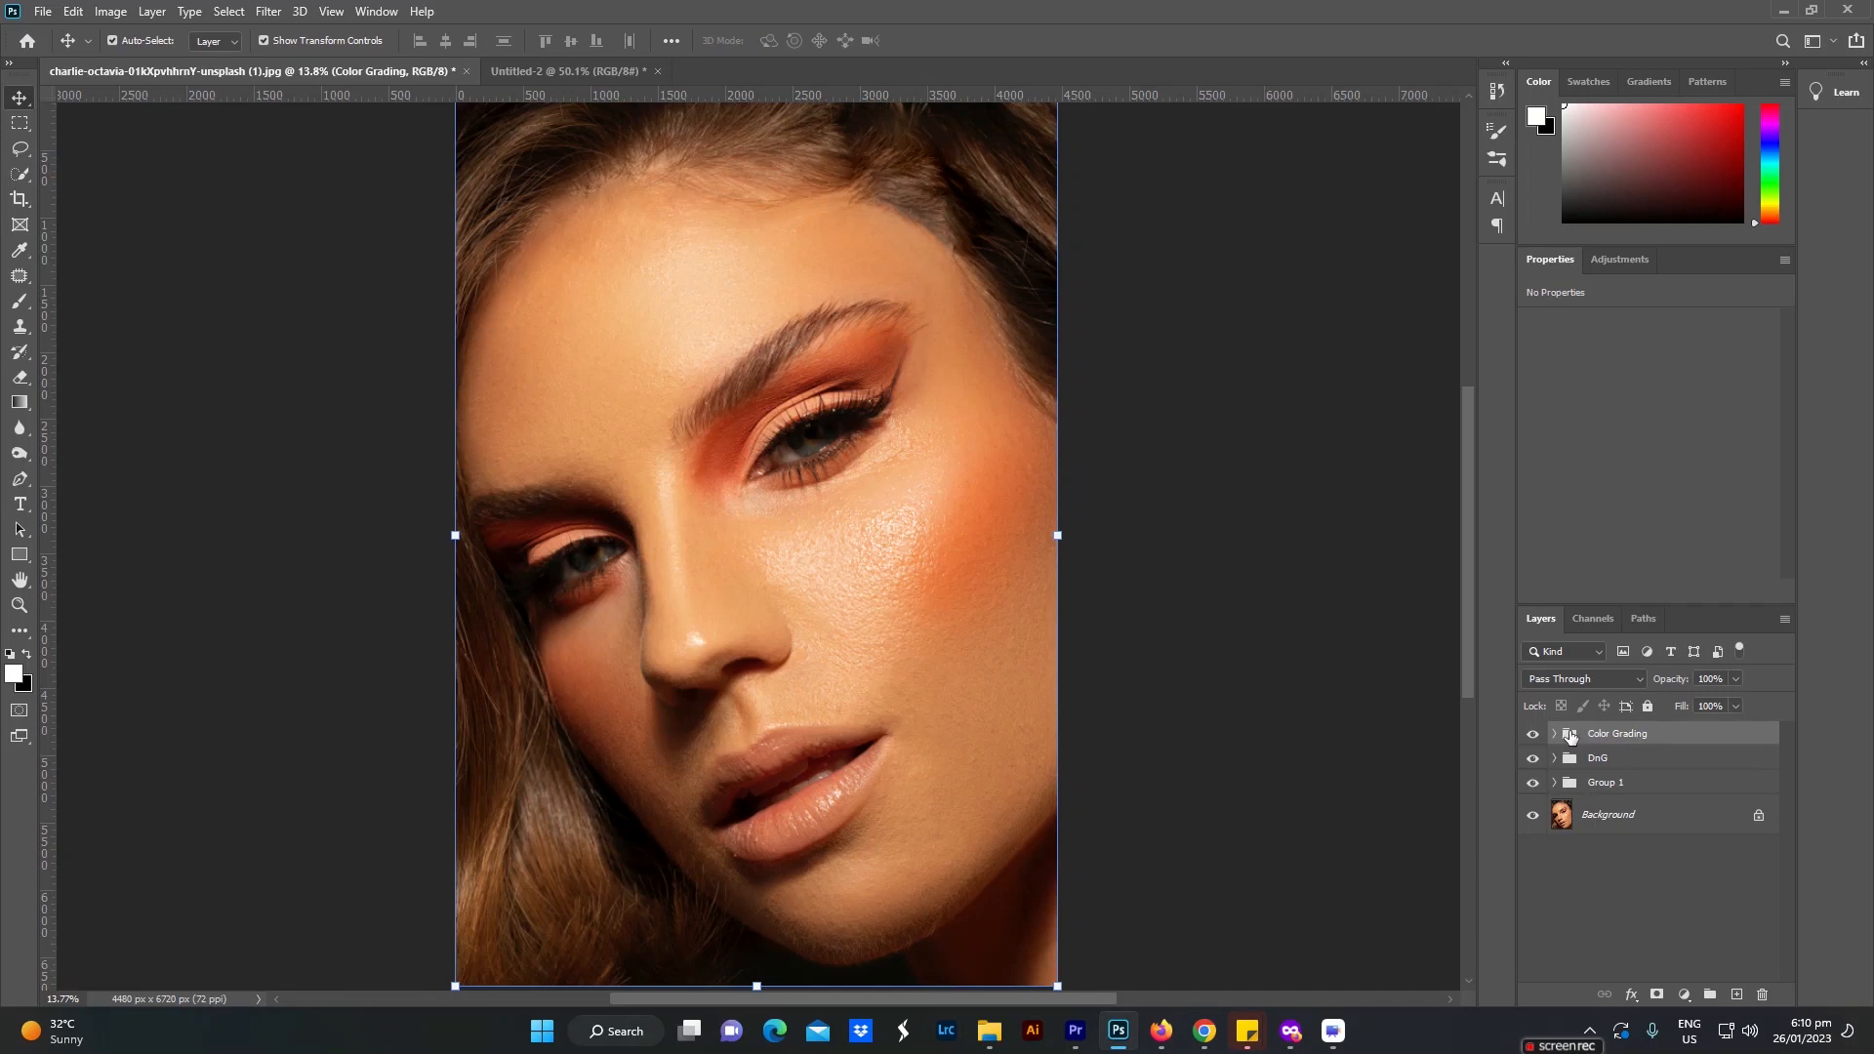
Step: Hide the three retouching groups, restore Group 1, and toggle DnG to compare each retouching stage with the original portrait
left_click_drag(1532, 738, 1533, 786)
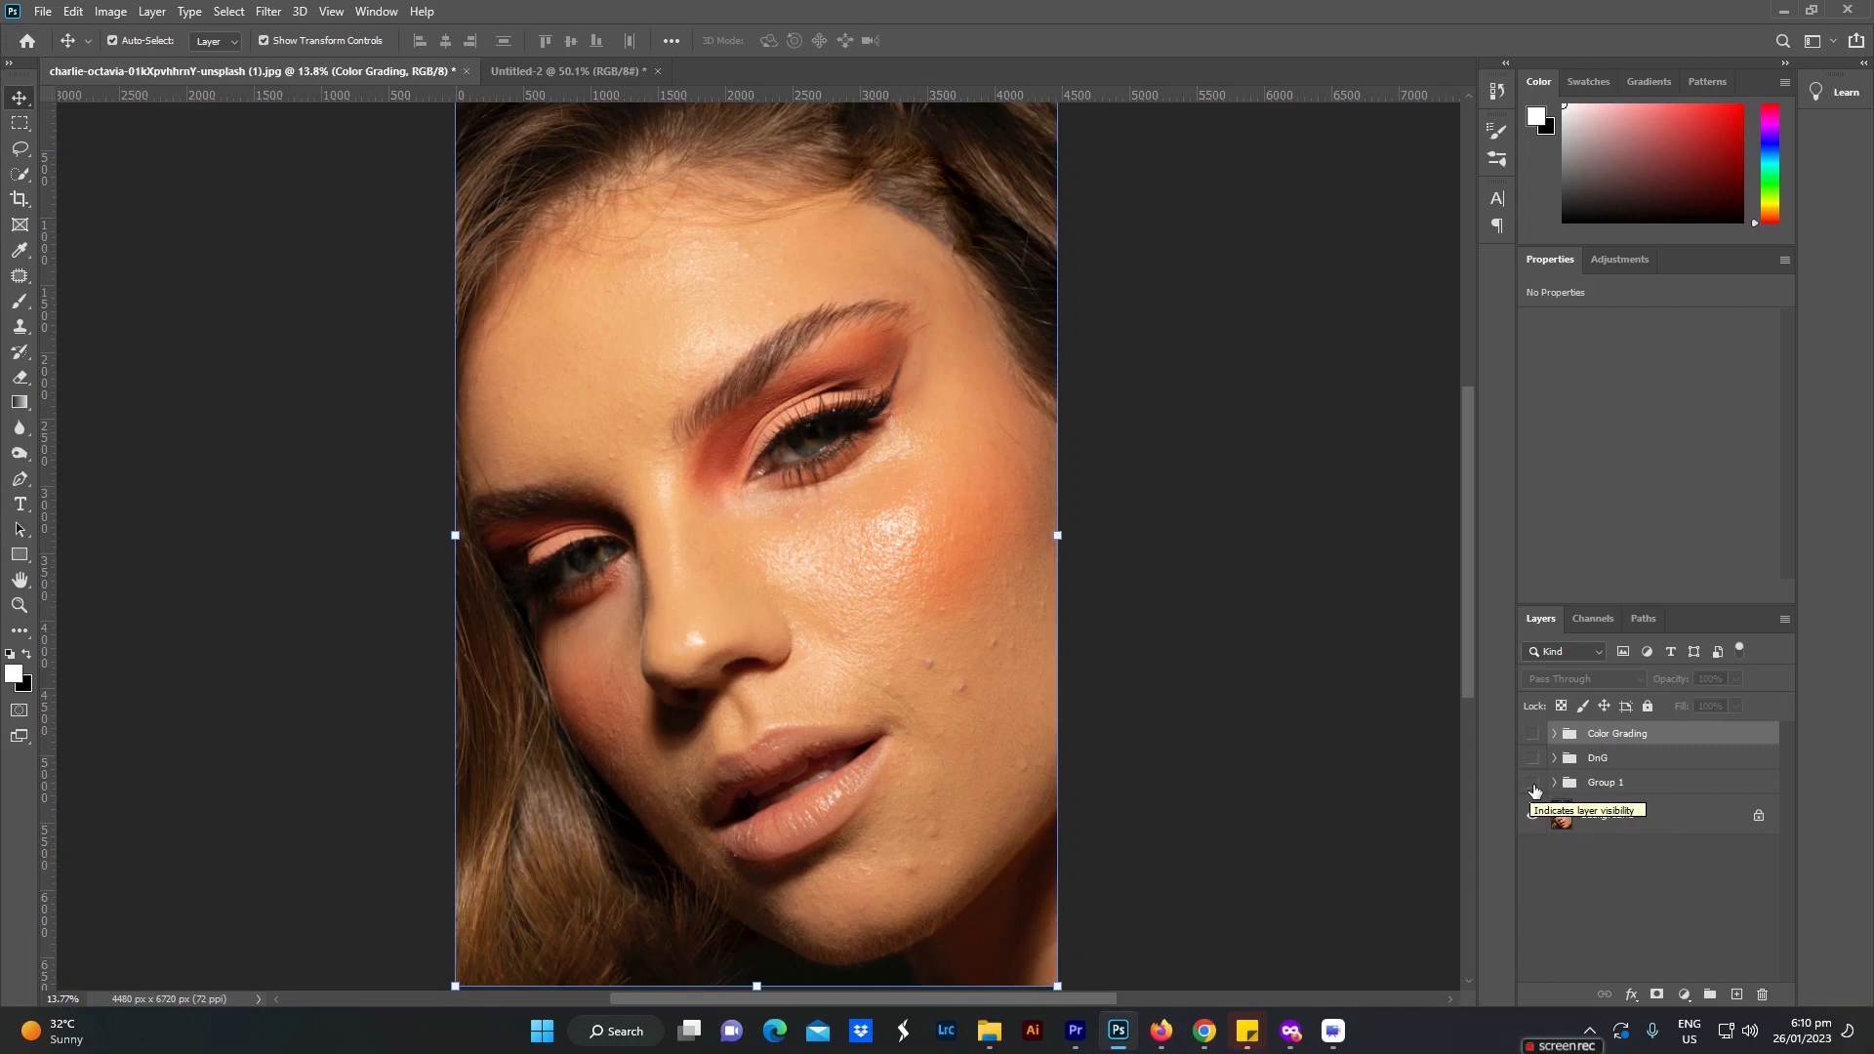
left_click(1533, 784)
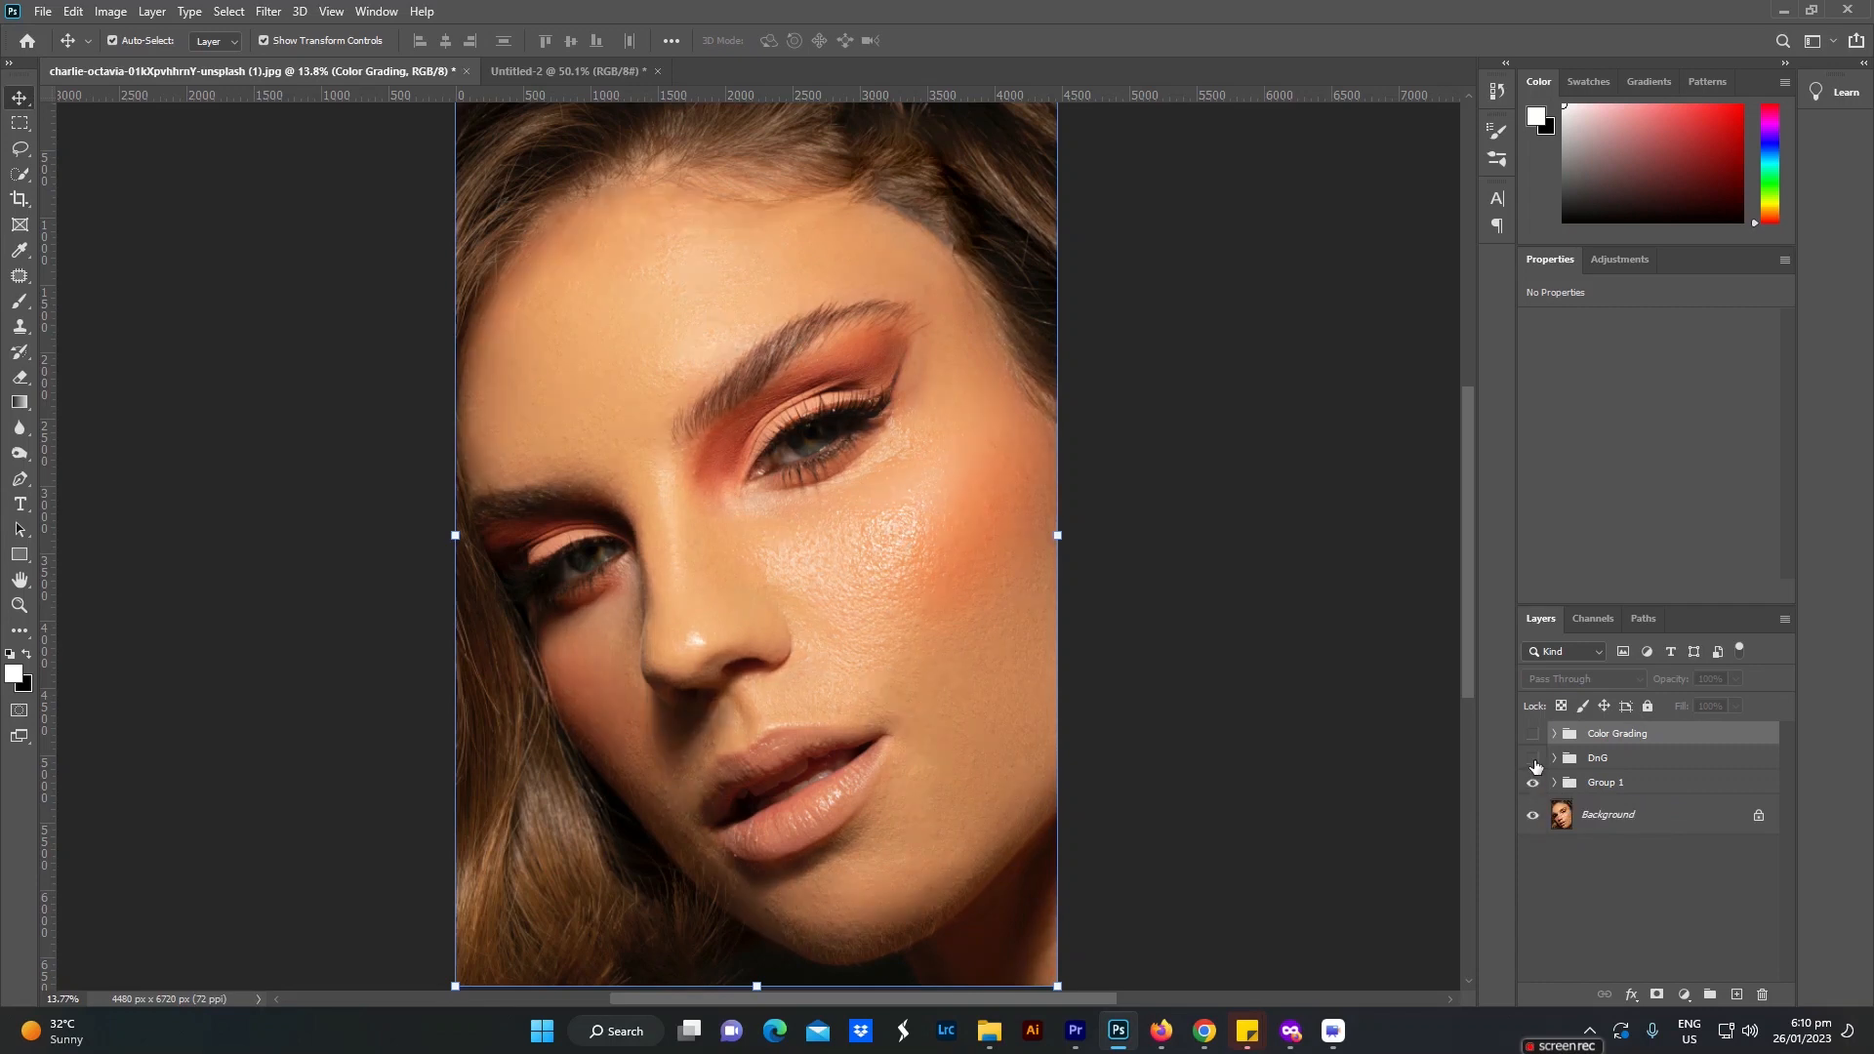
left_click(1533, 760)
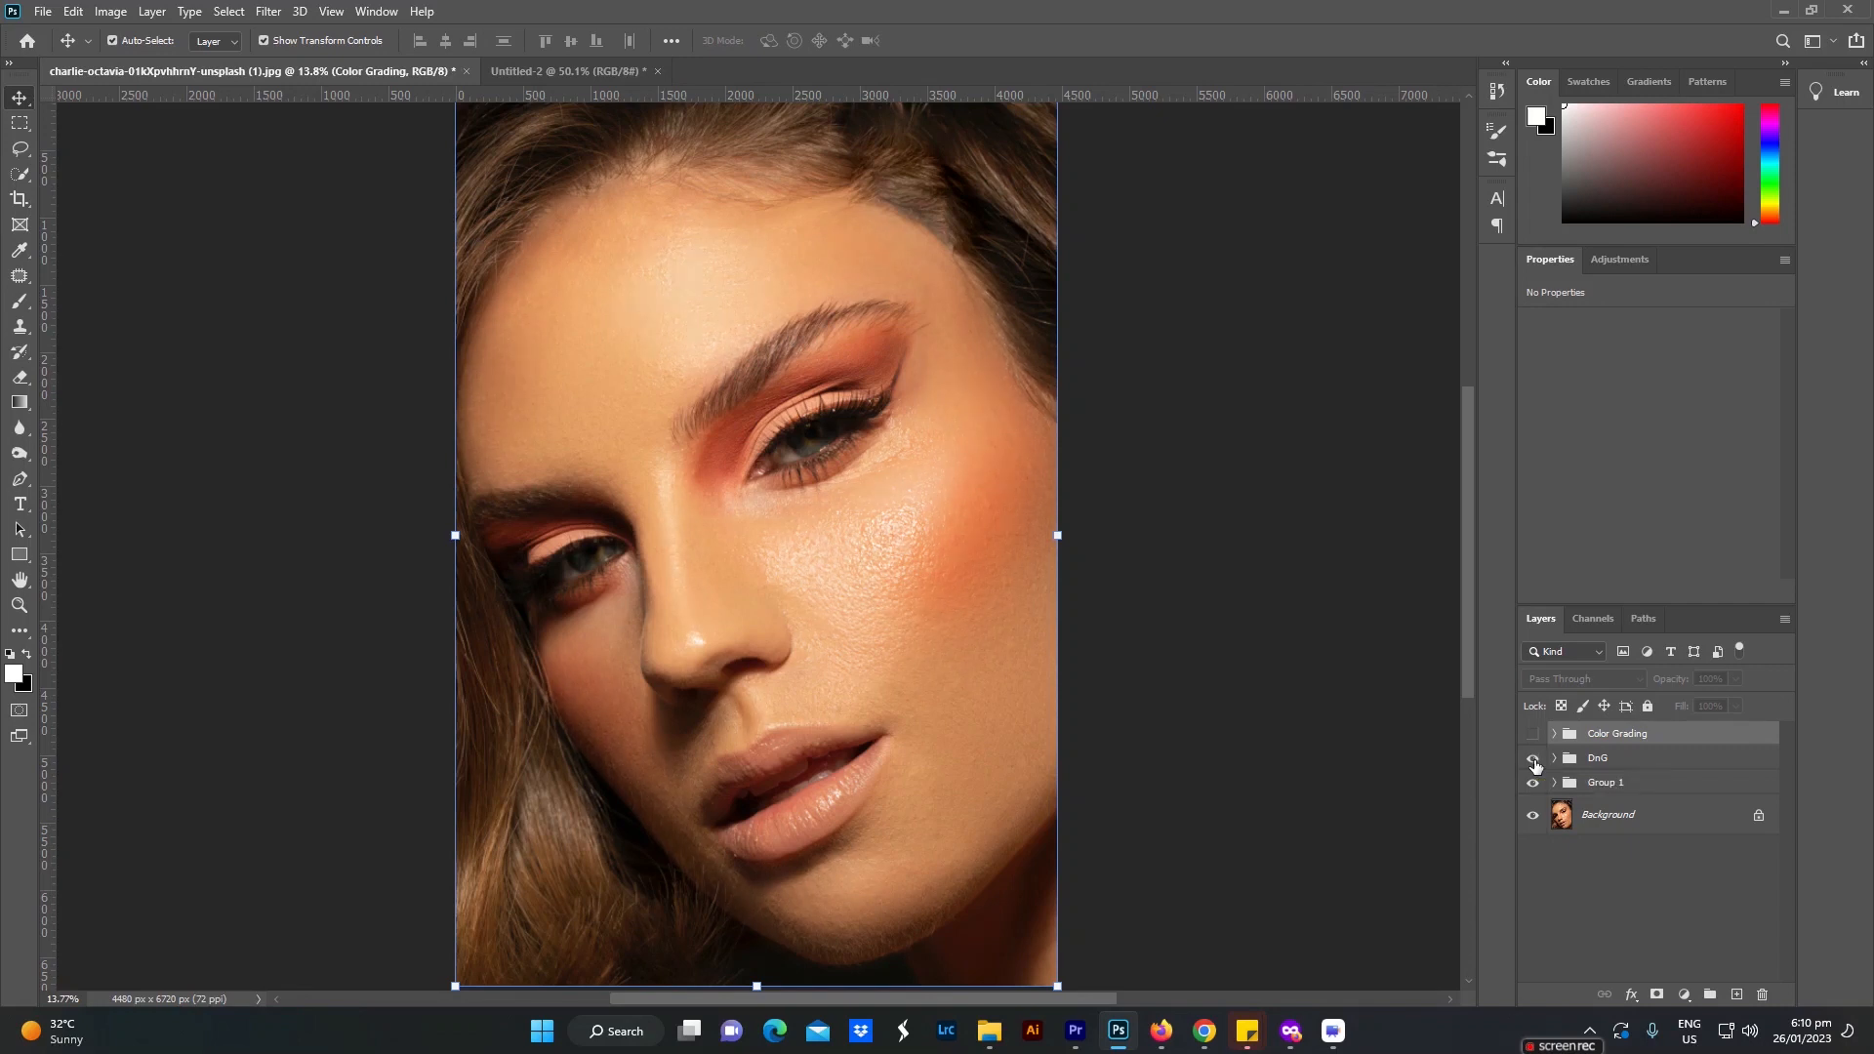
left_click(1534, 760)
Step: Set the DnG group's opacity to 50%, compare its effect, and show the Color Grading group again
left_click(1594, 760)
left_click(1708, 680)
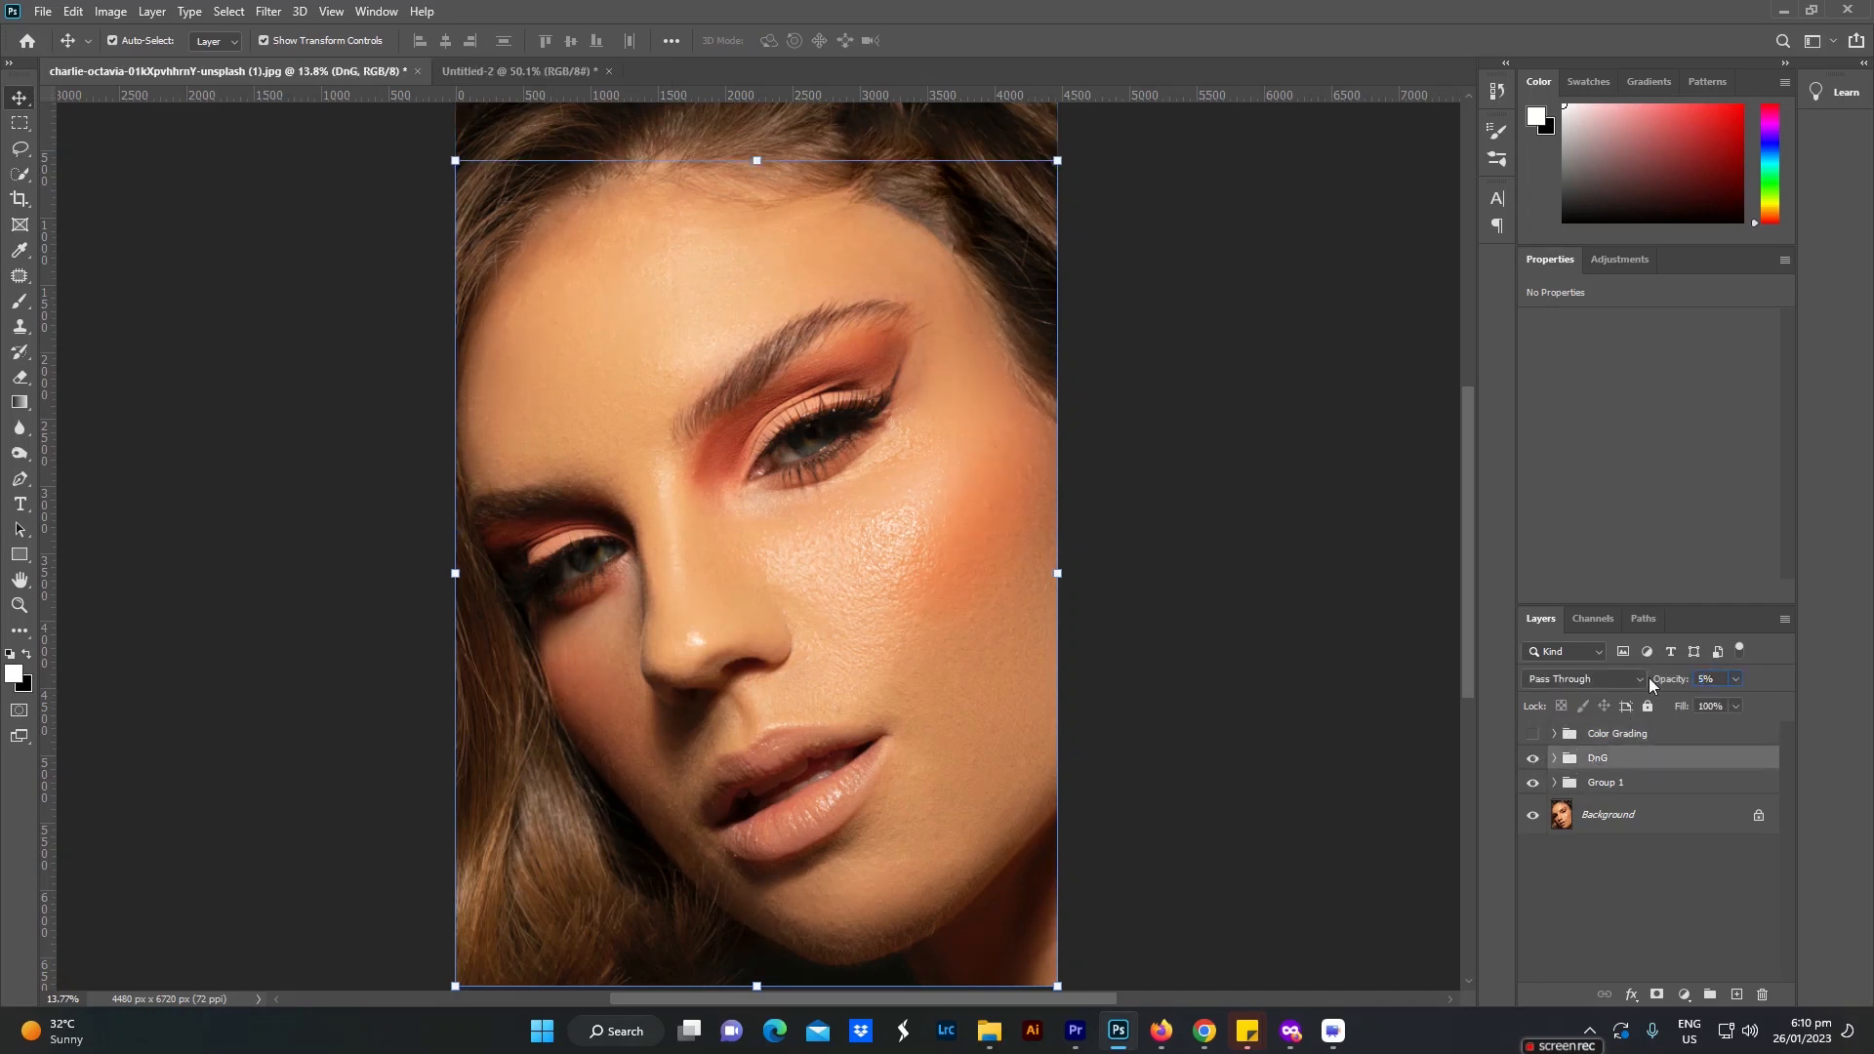
key("Return")
left_click(1534, 761)
left_click(1534, 760)
left_click(1533, 735)
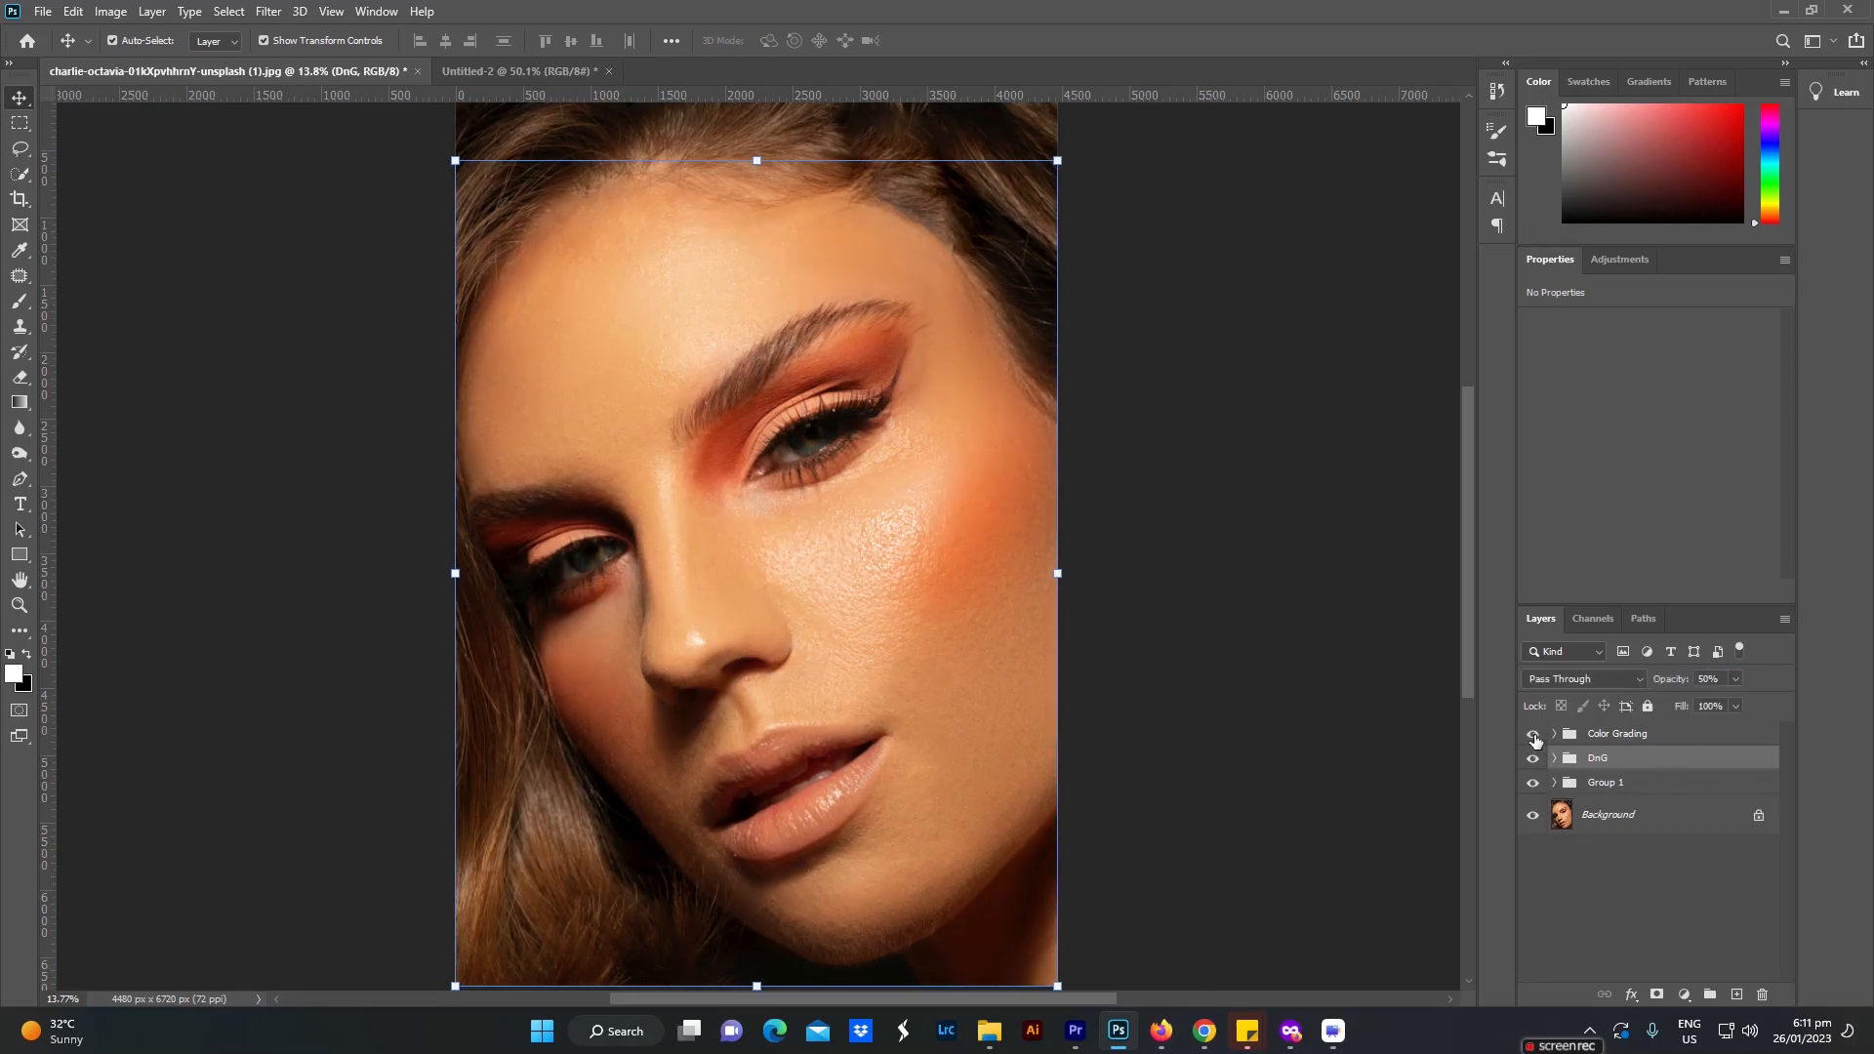
Step: Add a Black & White adjustment above Levels 1 inside the Color Grading group and set its blend mode to Luminosity
left_click(1553, 734)
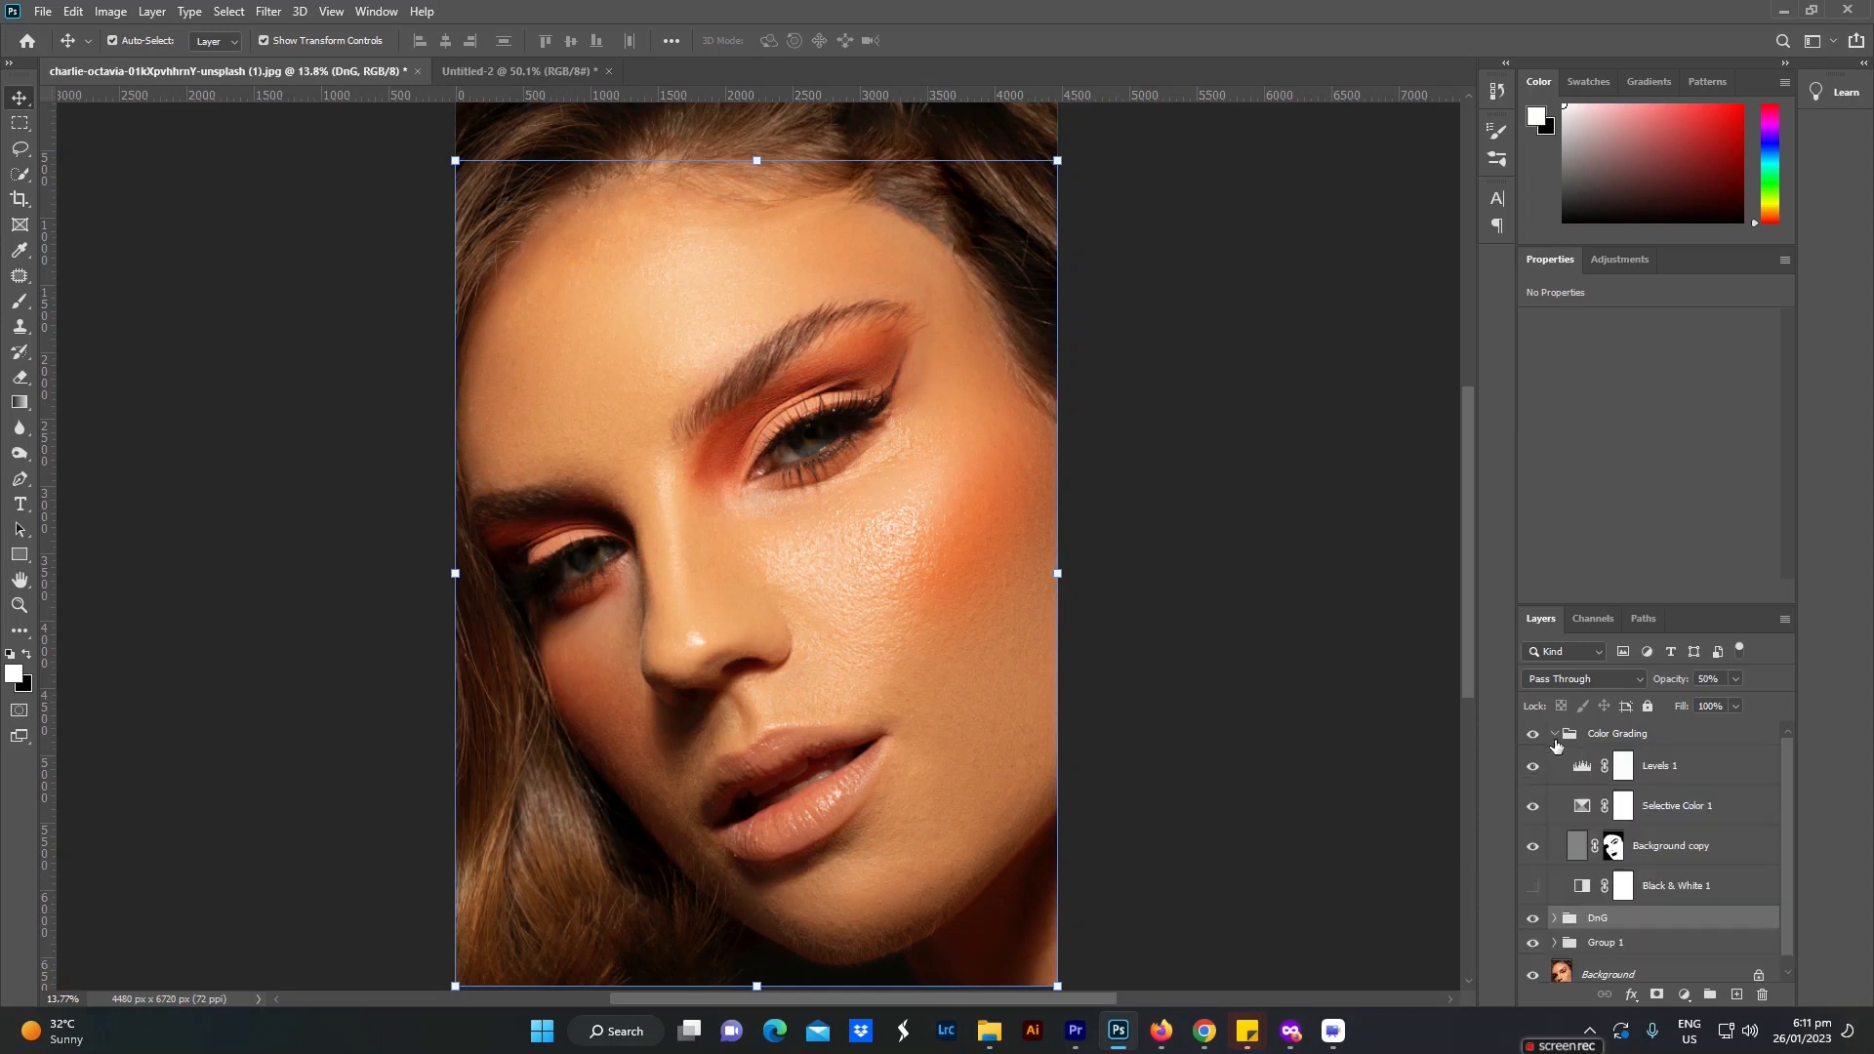
left_click(1658, 770)
left_click(1683, 994)
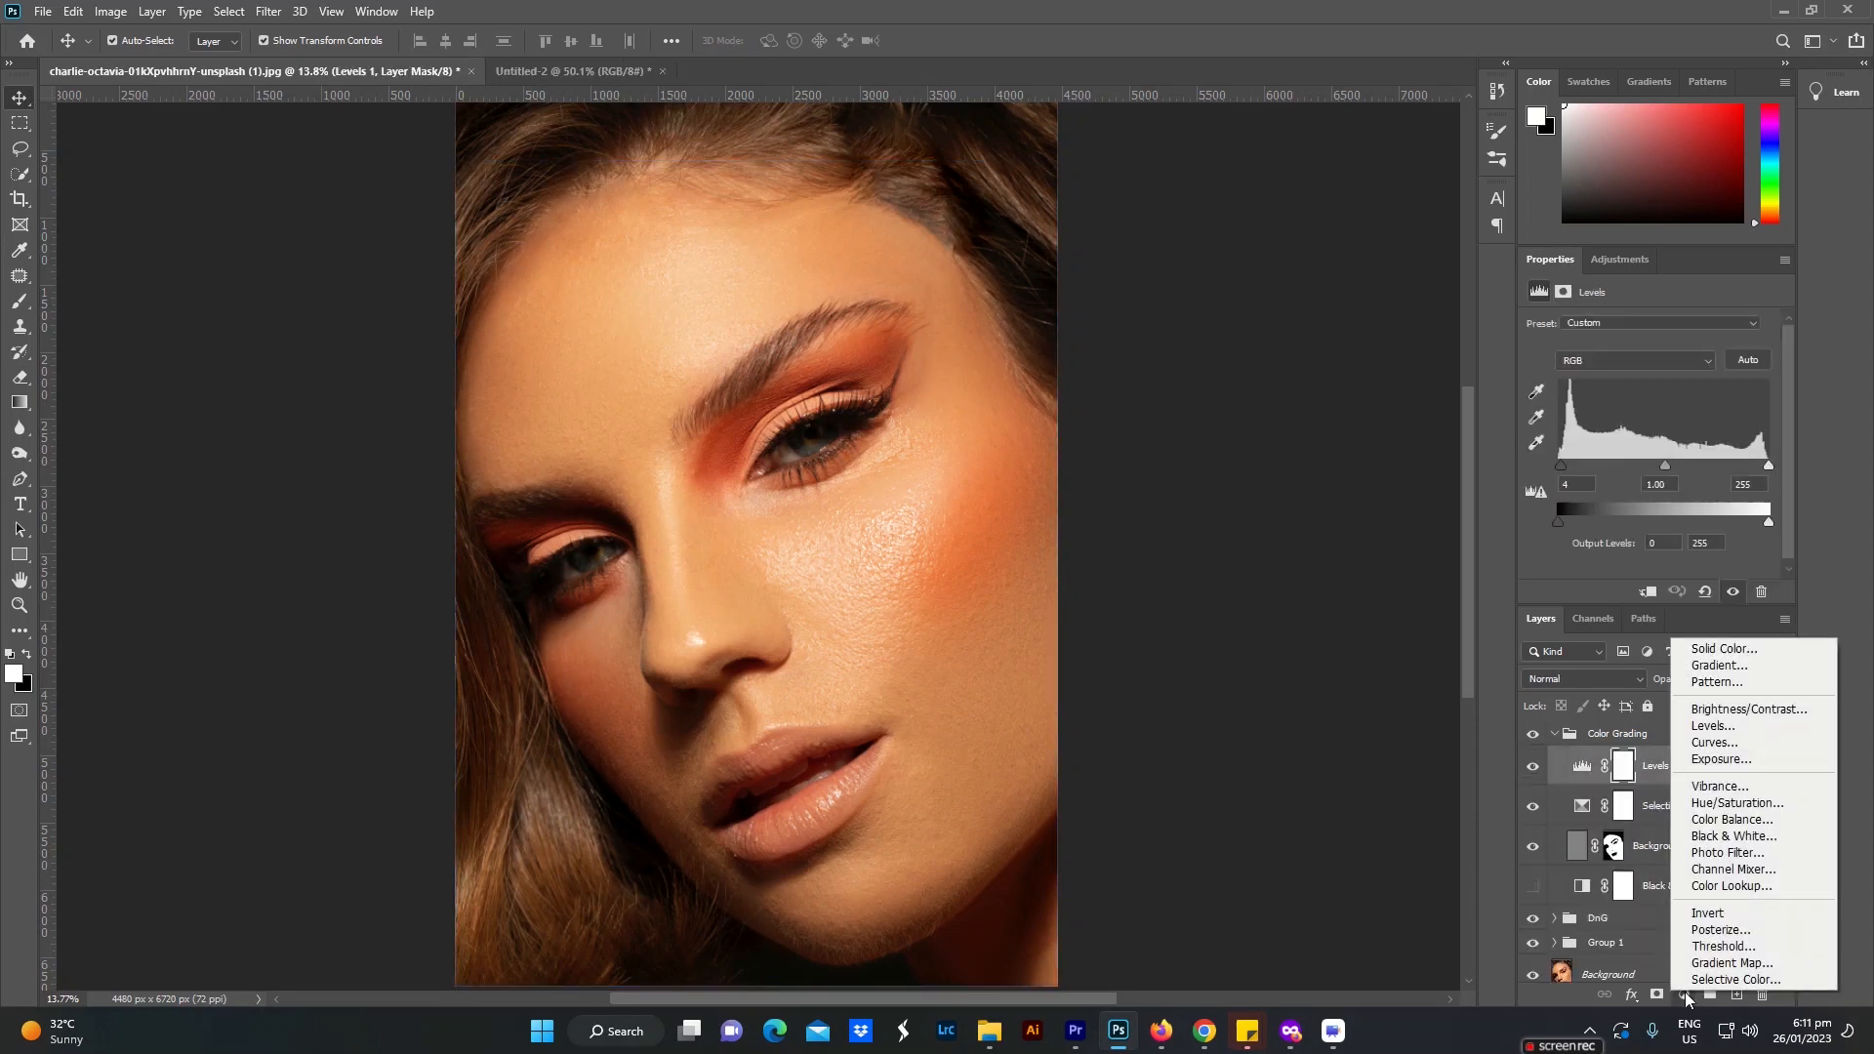
left_click(1734, 837)
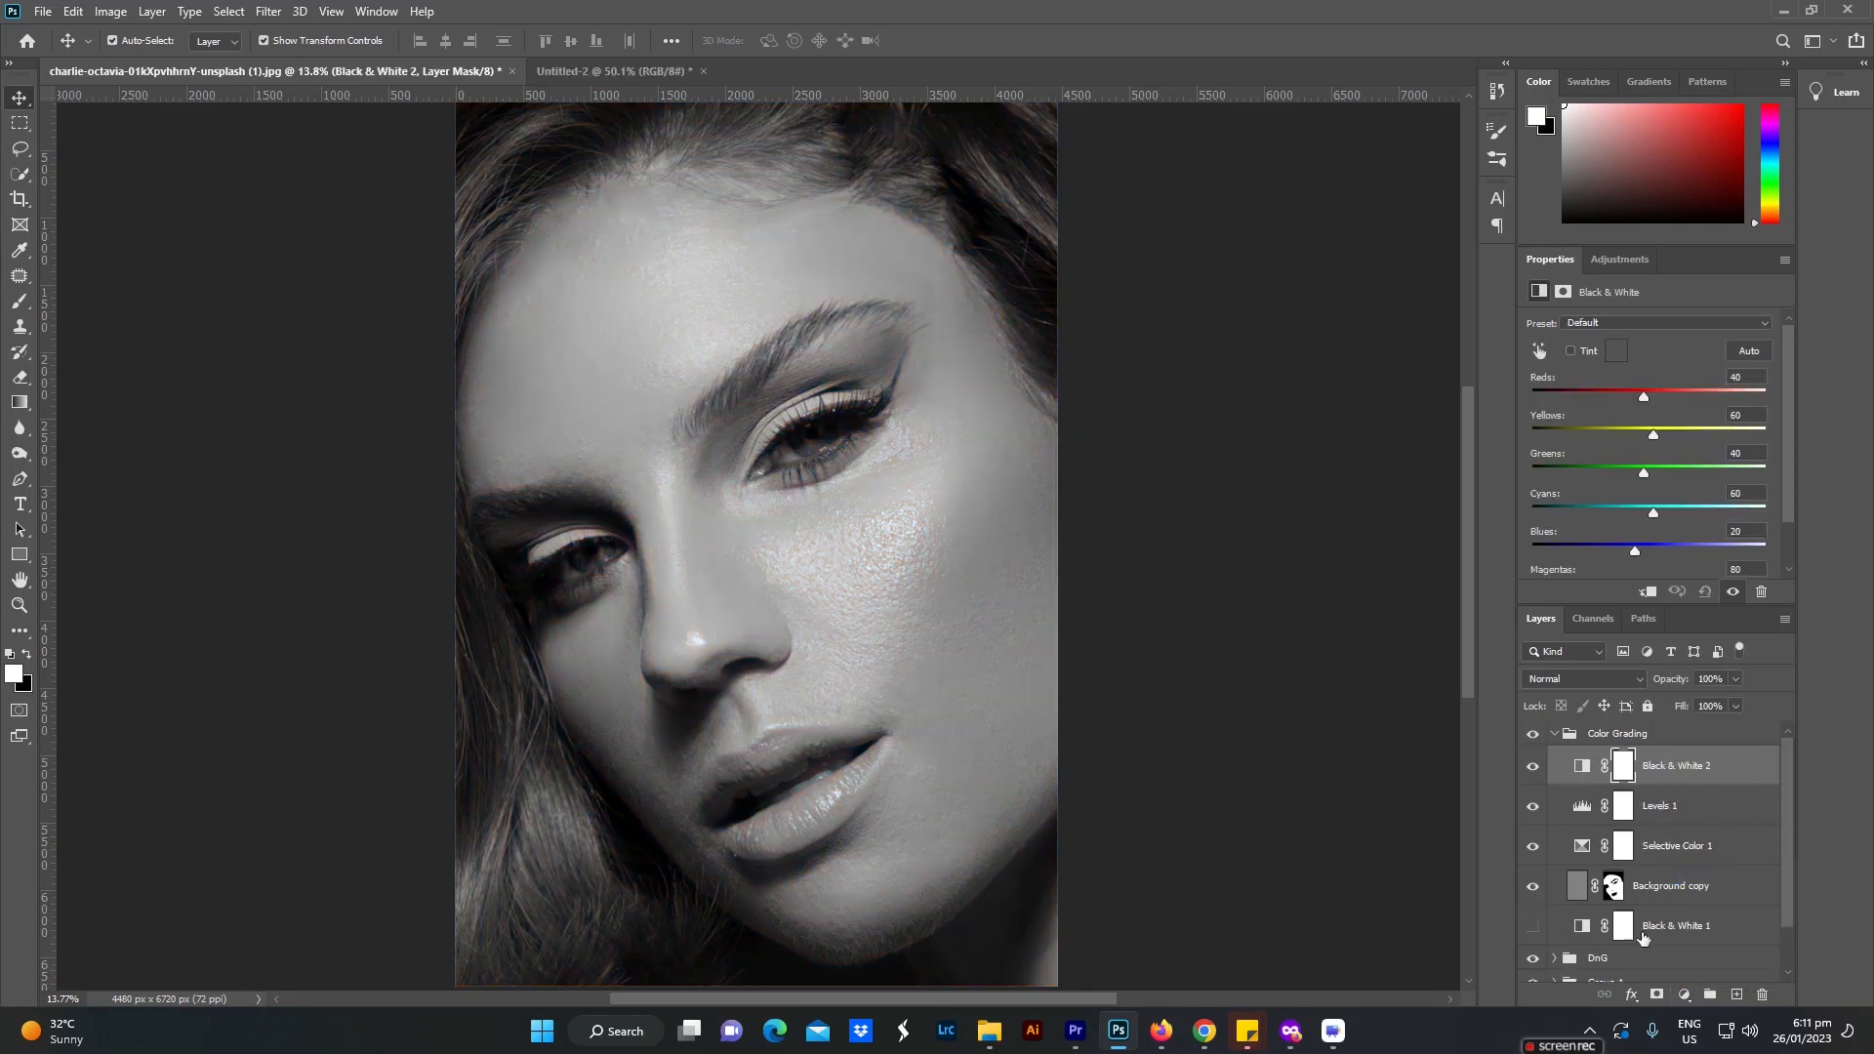
left_click(1612, 683)
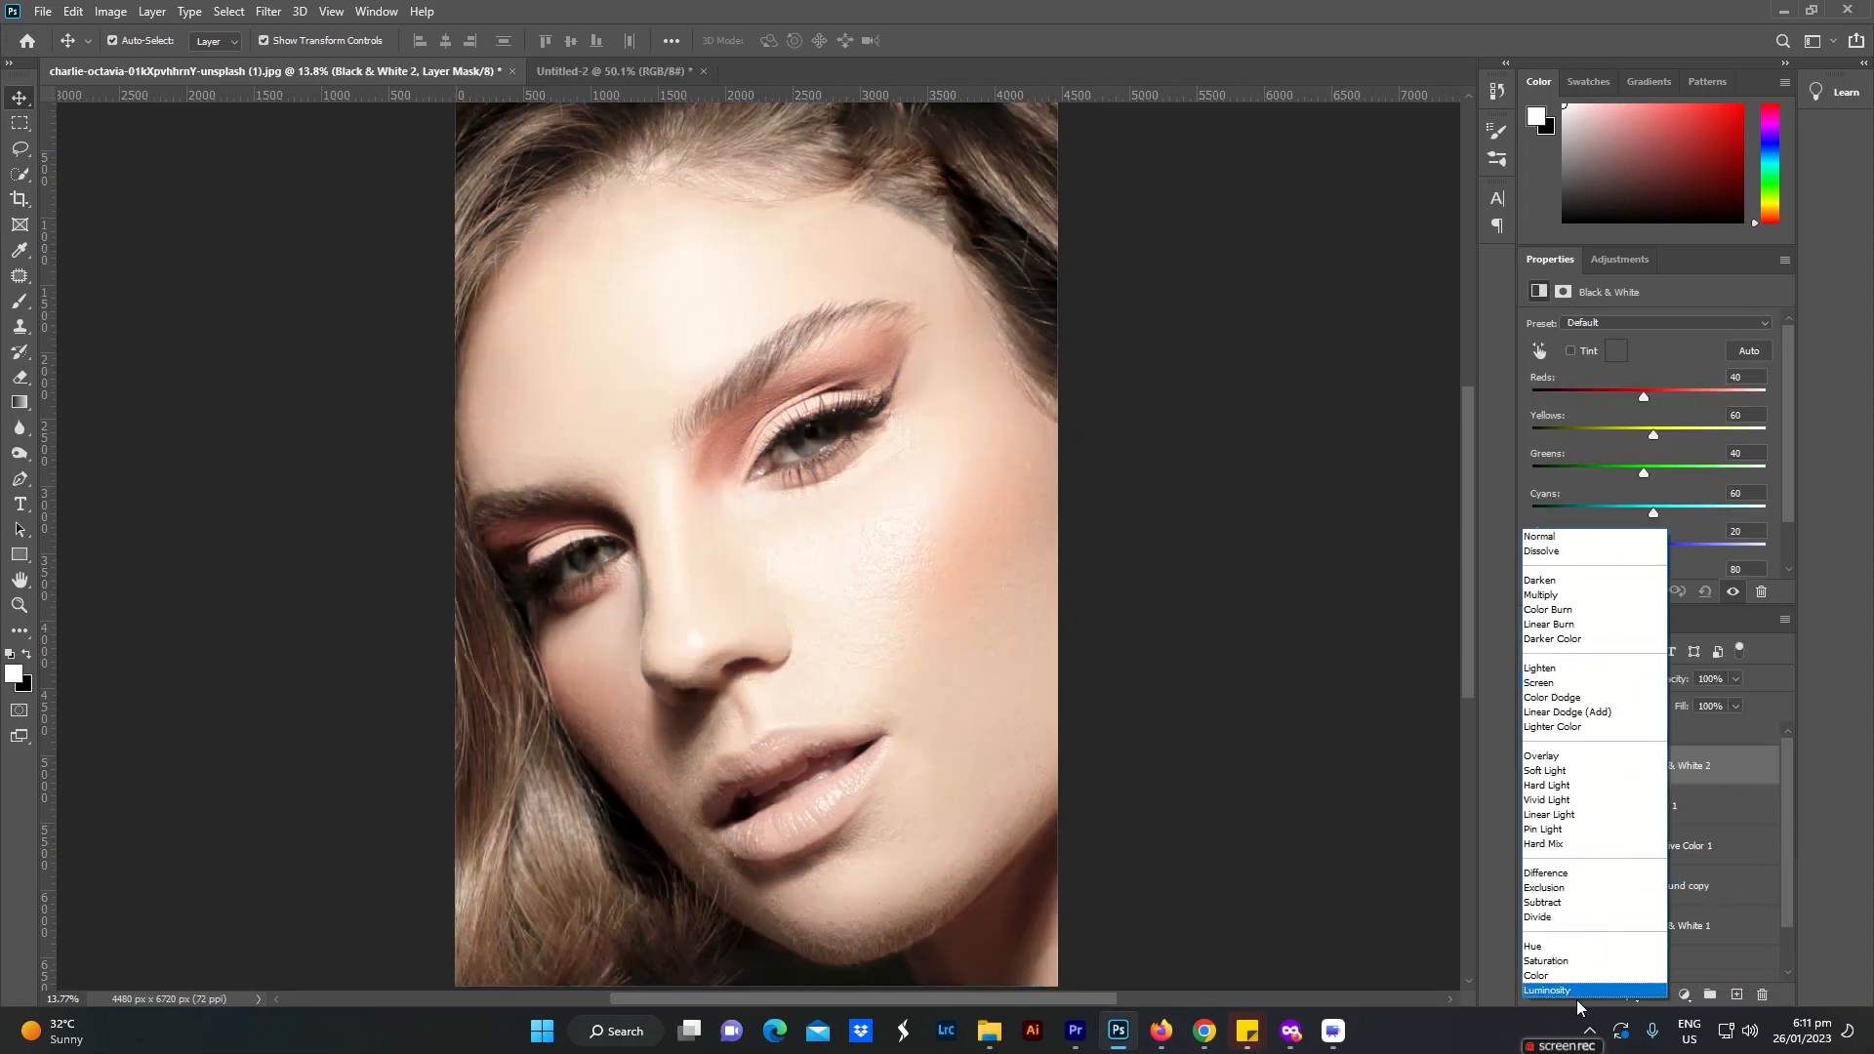
left_click(1559, 988)
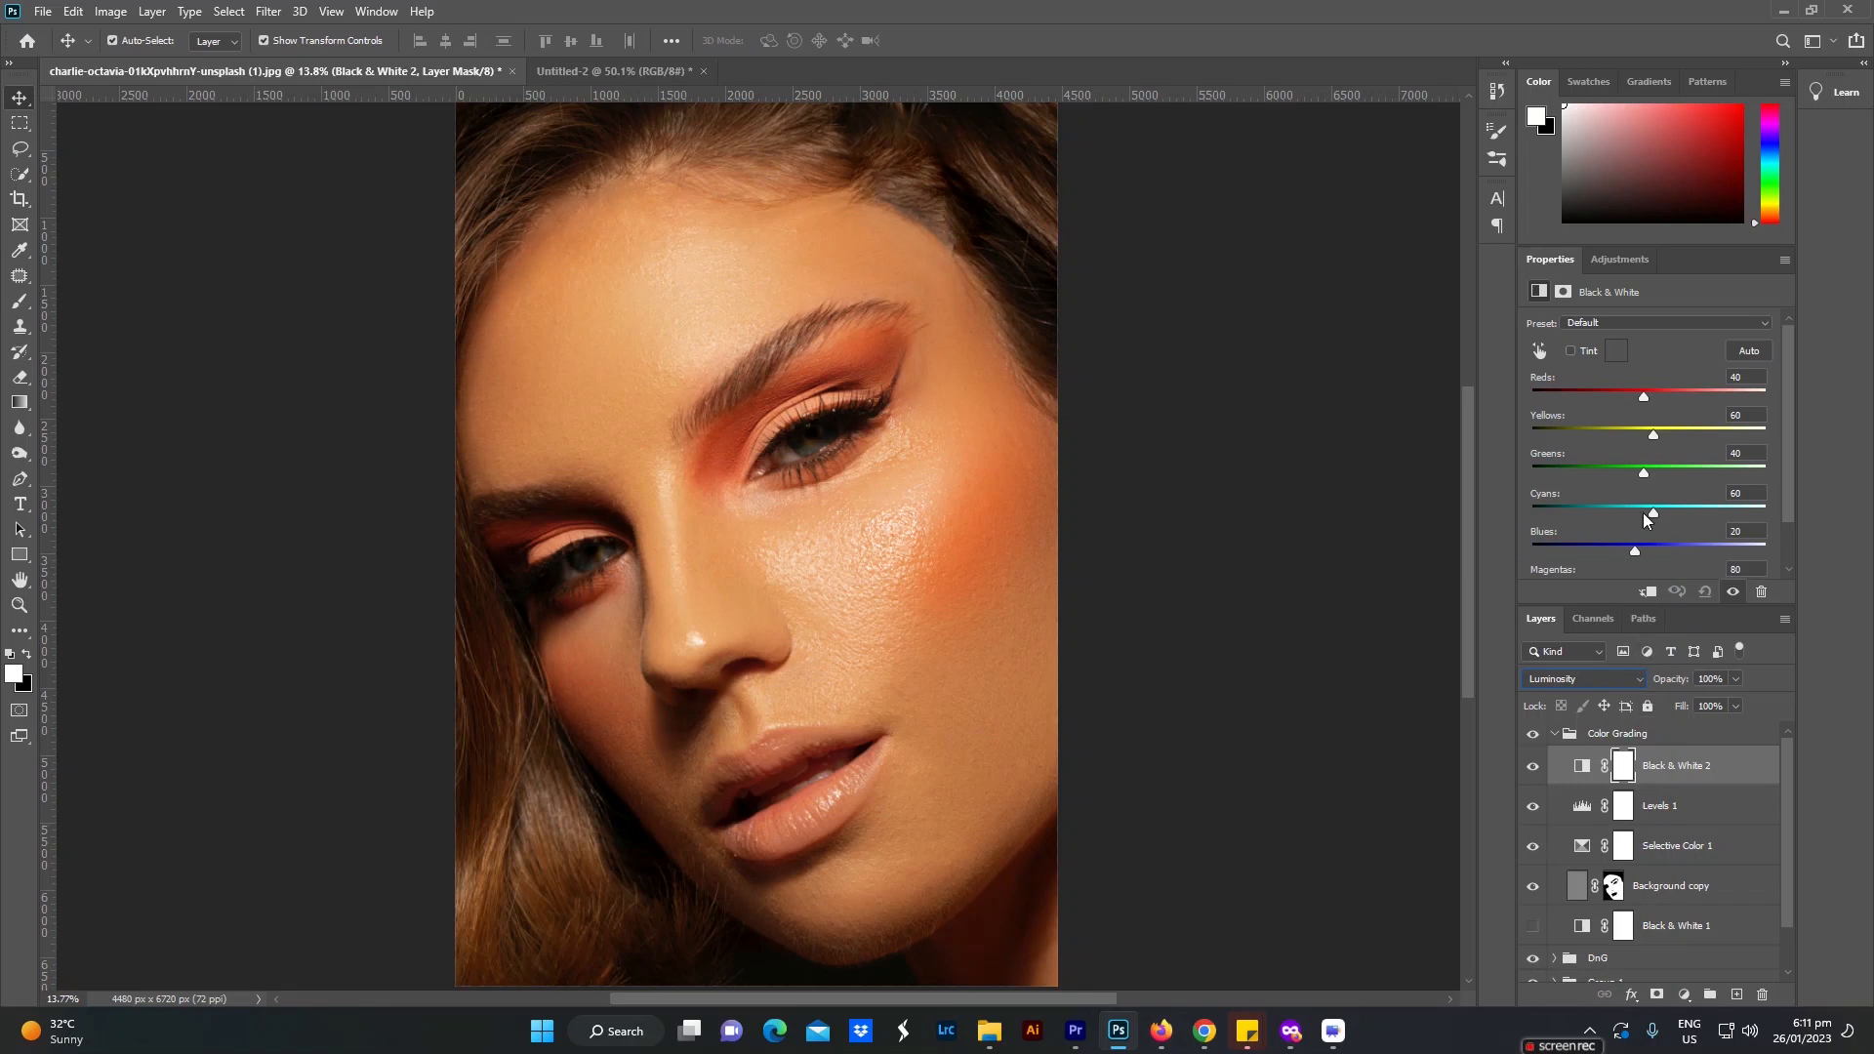
left_click_drag(1645, 403, 1643, 403)
key("ctrl")
key("ctrl+z")
Step: Set the new Black & White adjustment's Reds to 30 and Yellows to 55
left_click_drag(1646, 400, 1638, 400)
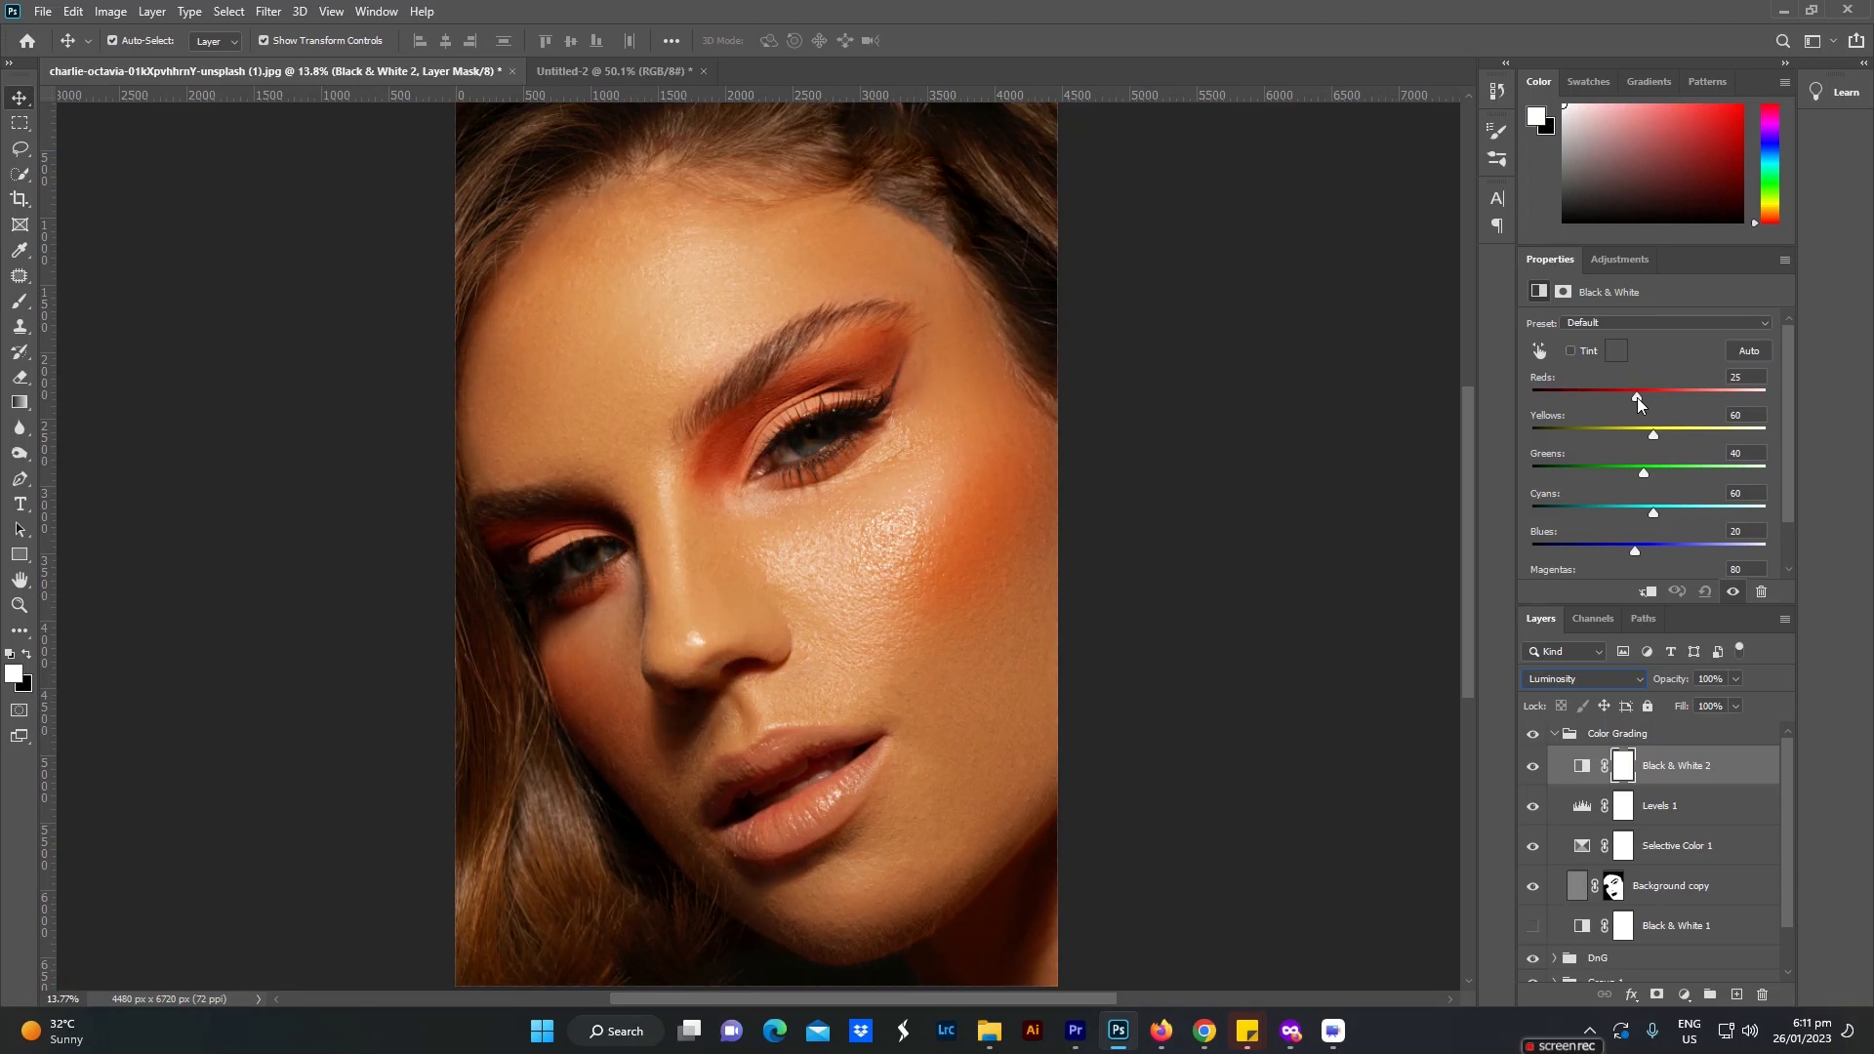
left_click_drag(1638, 400, 1612, 400)
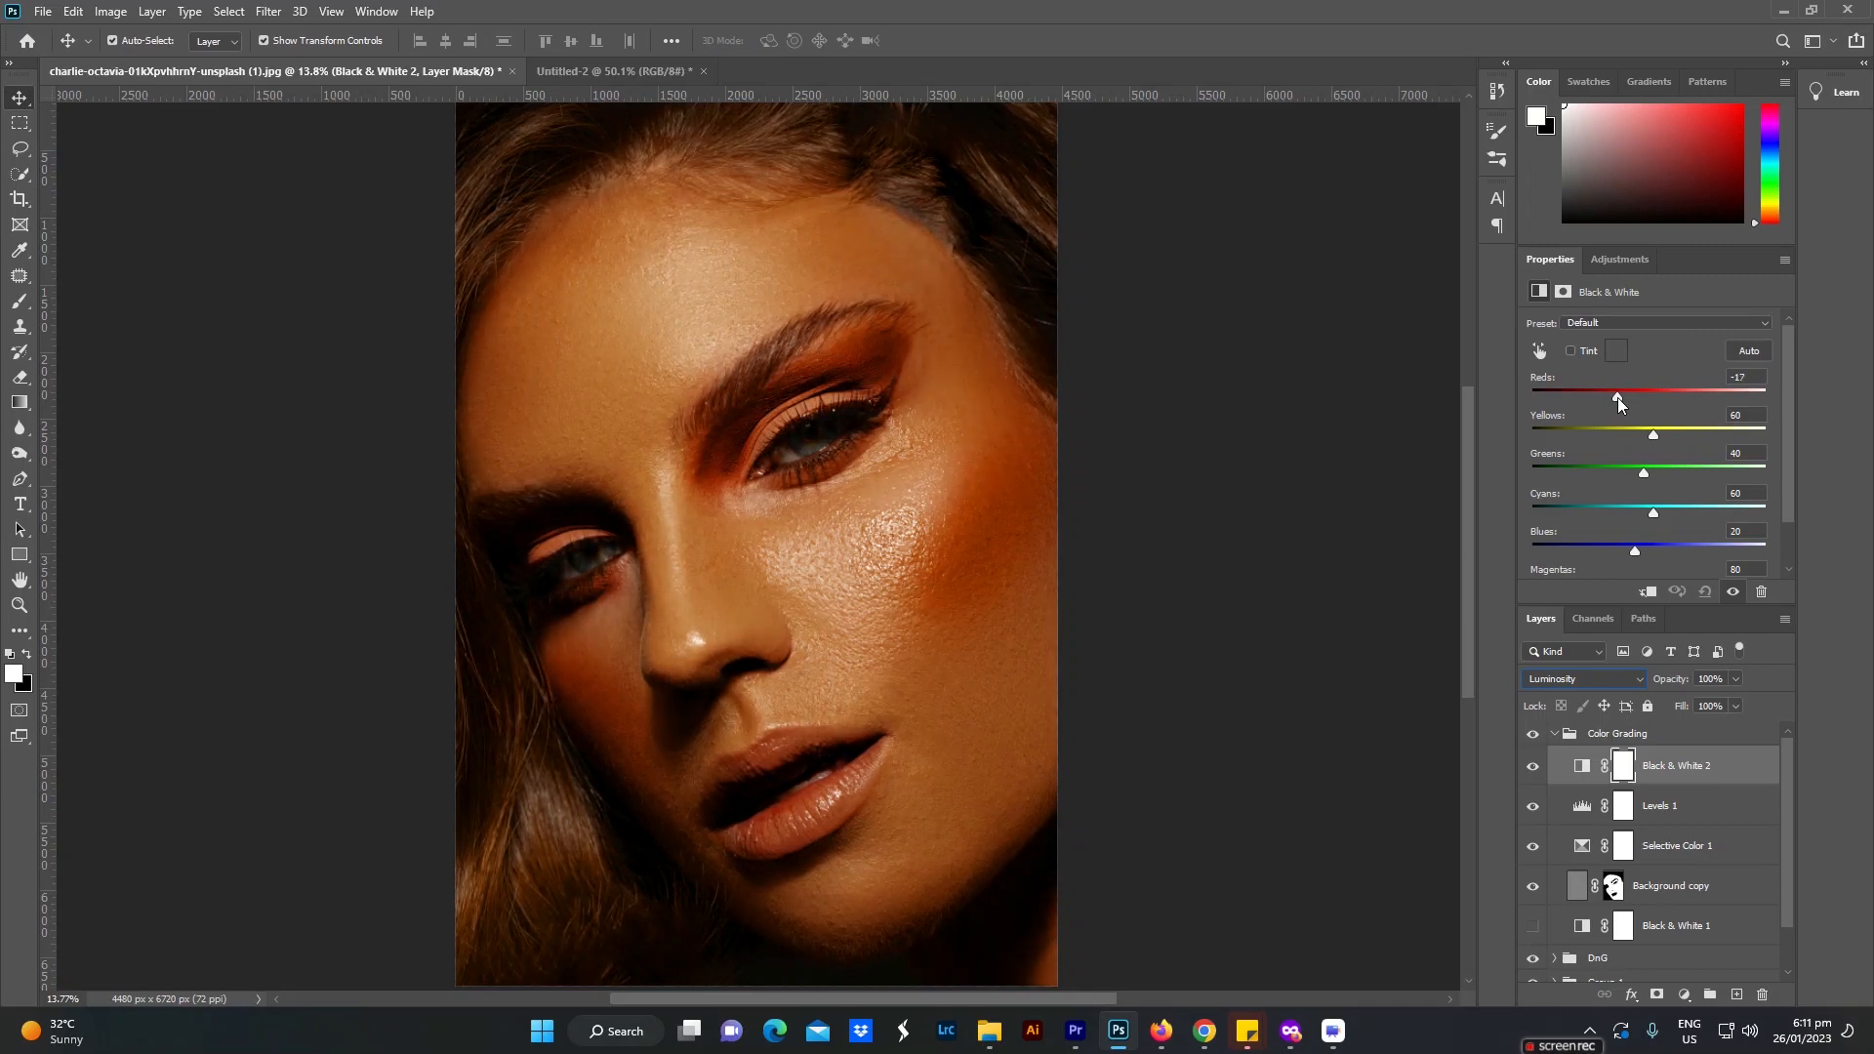
mouse_move(1612, 398)
left_mouse_down()
mouse_move(1670, 399)
mouse_move(1640, 401)
left_mouse_up()
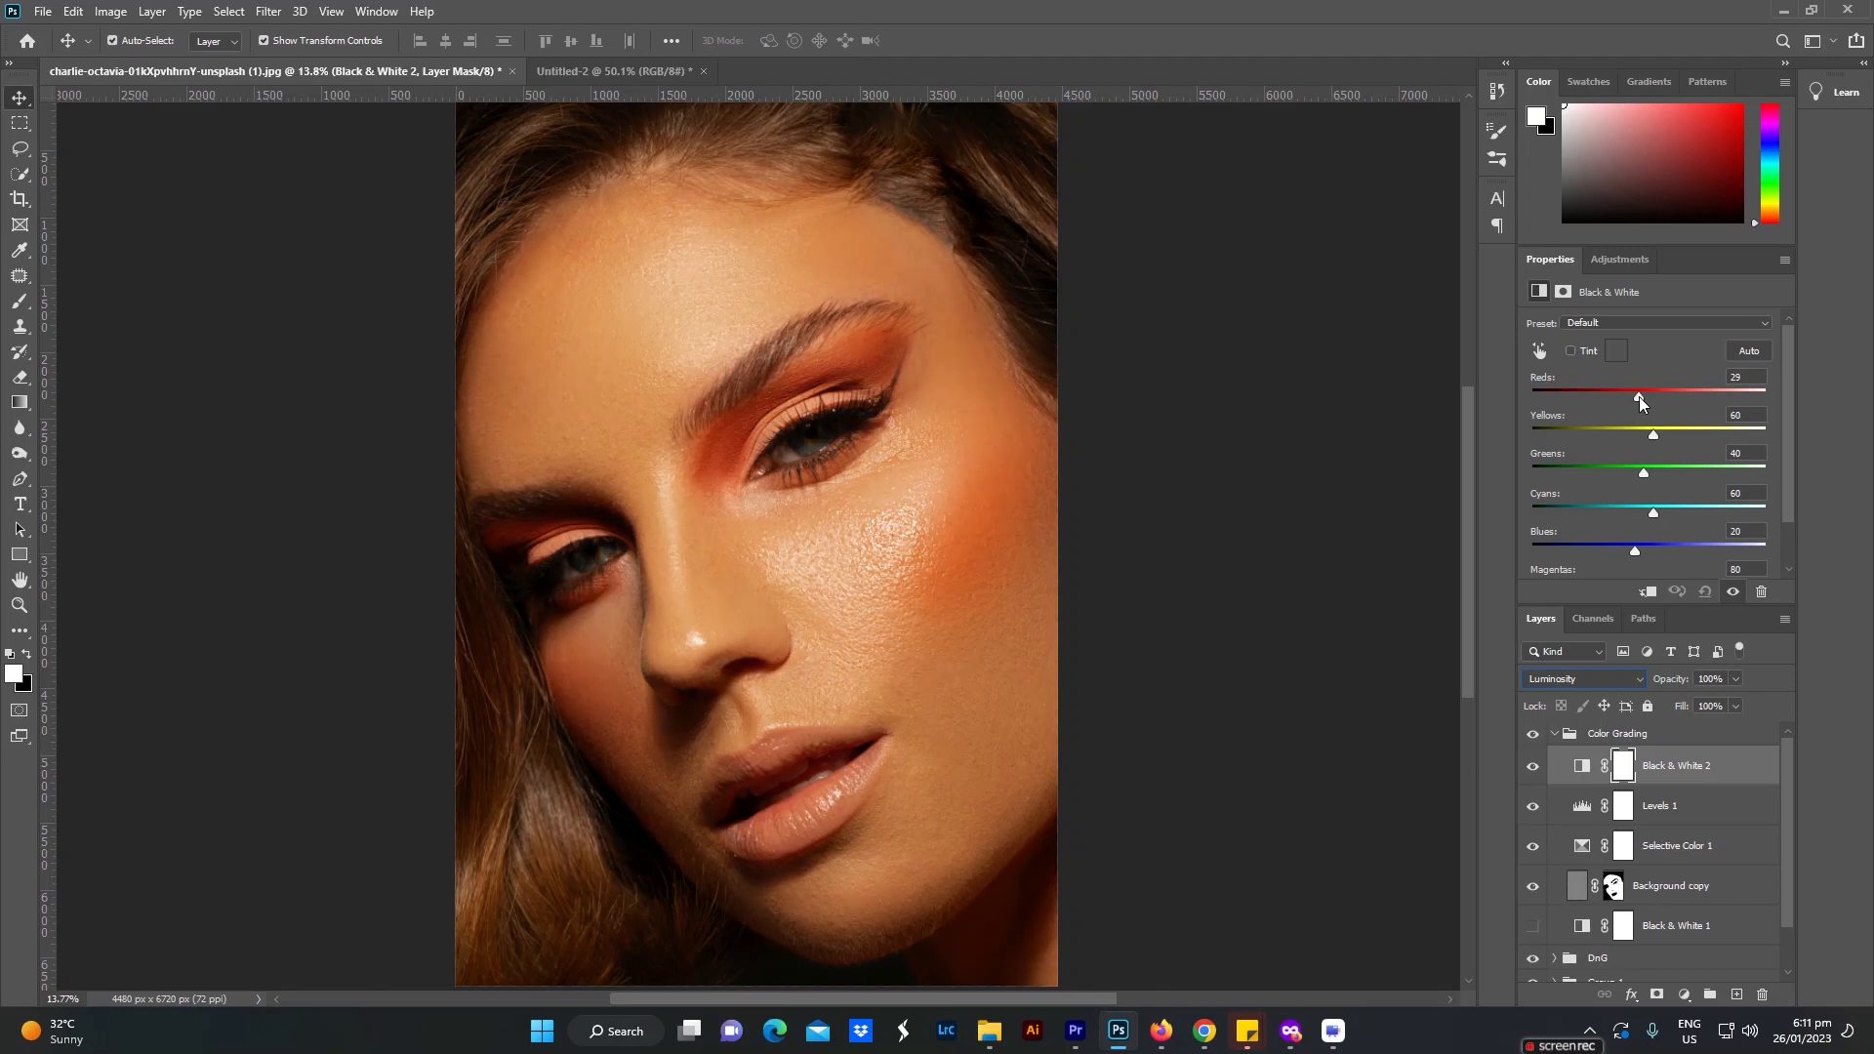
left_click_drag(1746, 377, 1661, 376)
type("30")
left_click_drag(1655, 435, 1651, 435)
type("55")
left_click(1229, 564)
Step: Toggle the Black & White 2 layer's visibility to compare its effect, and collapse the Color Grading group
left_click(1532, 768)
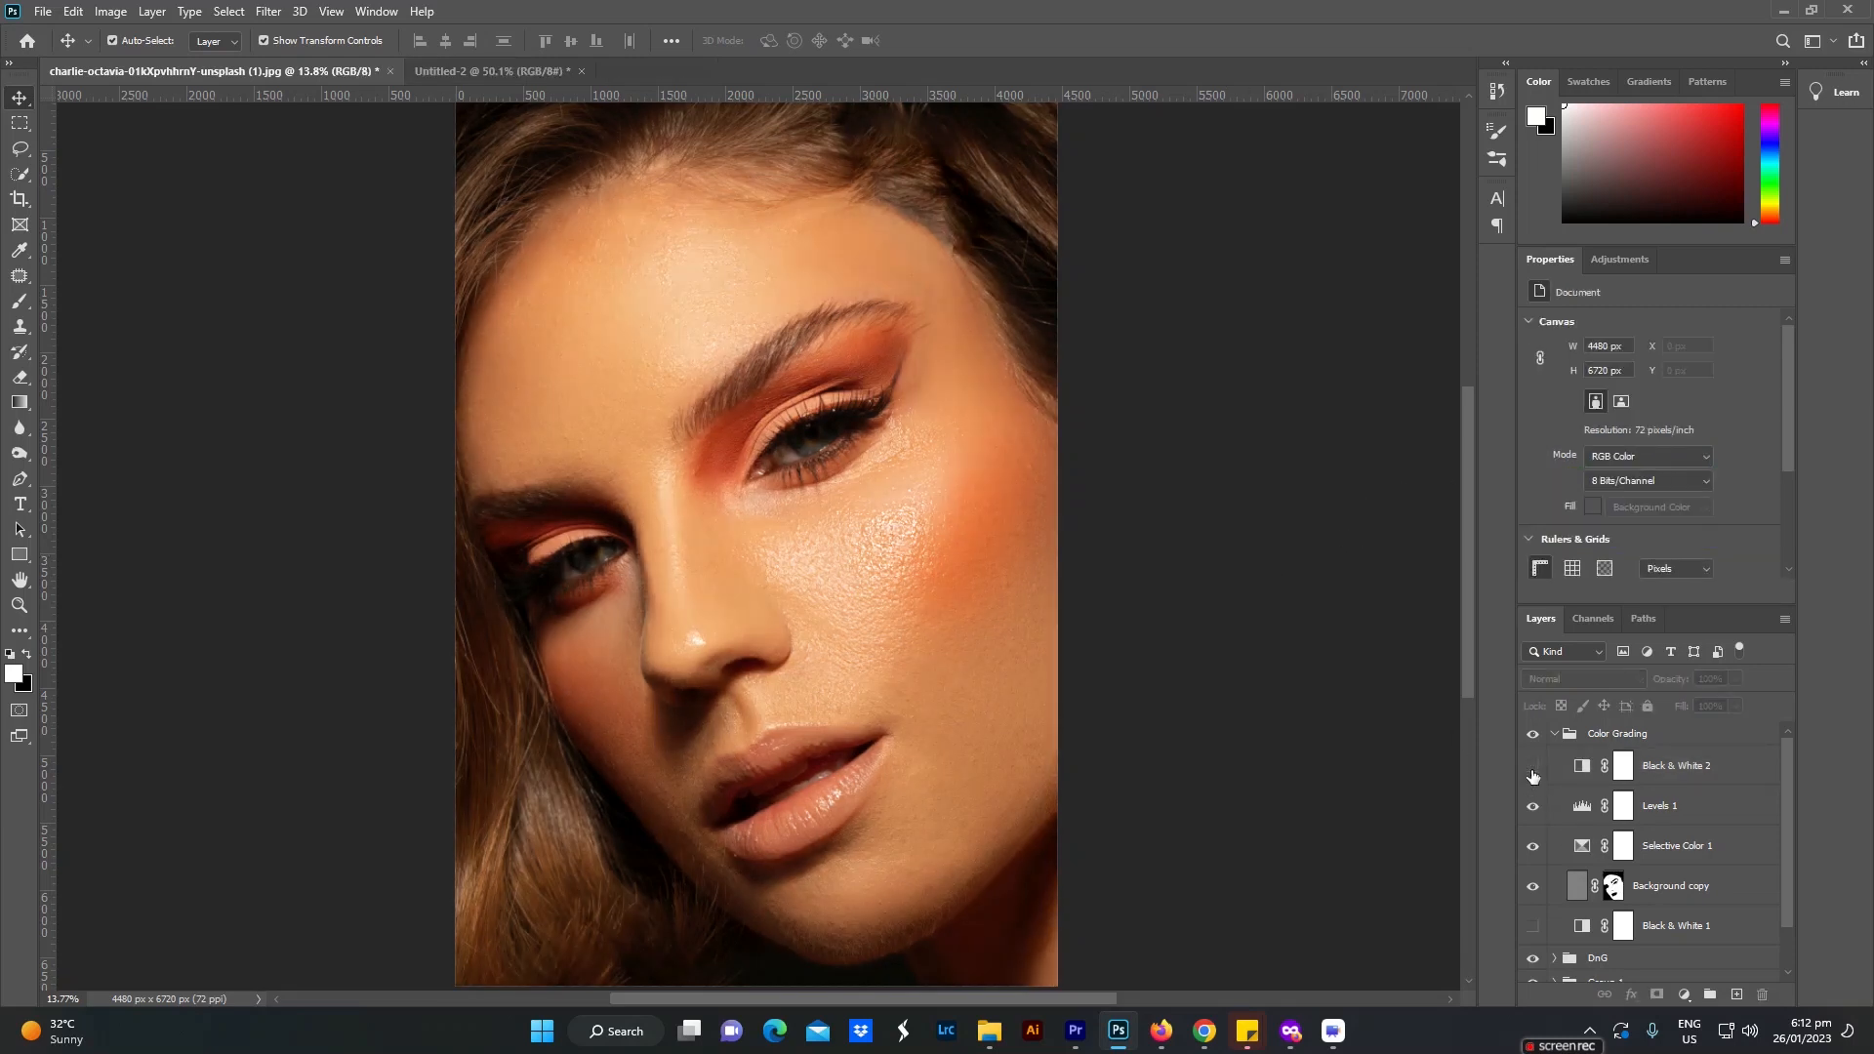
left_click(1532, 776)
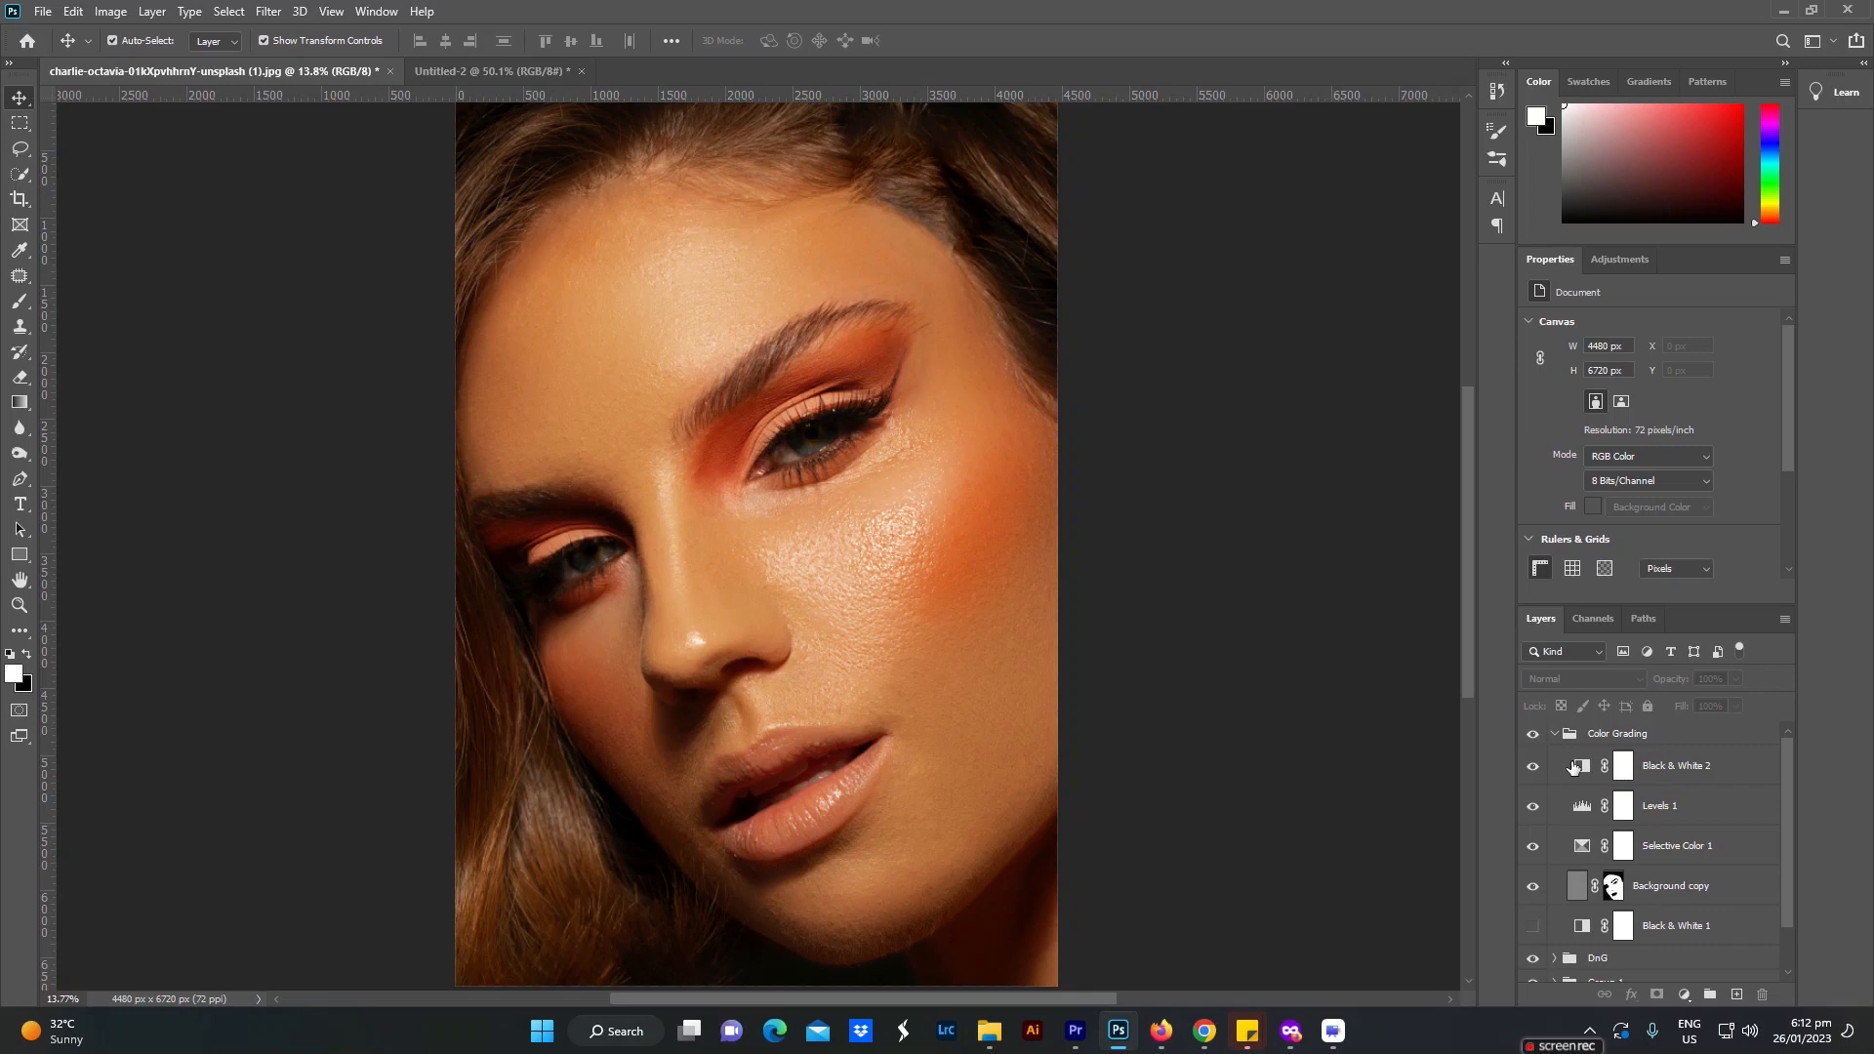
left_click(1553, 735)
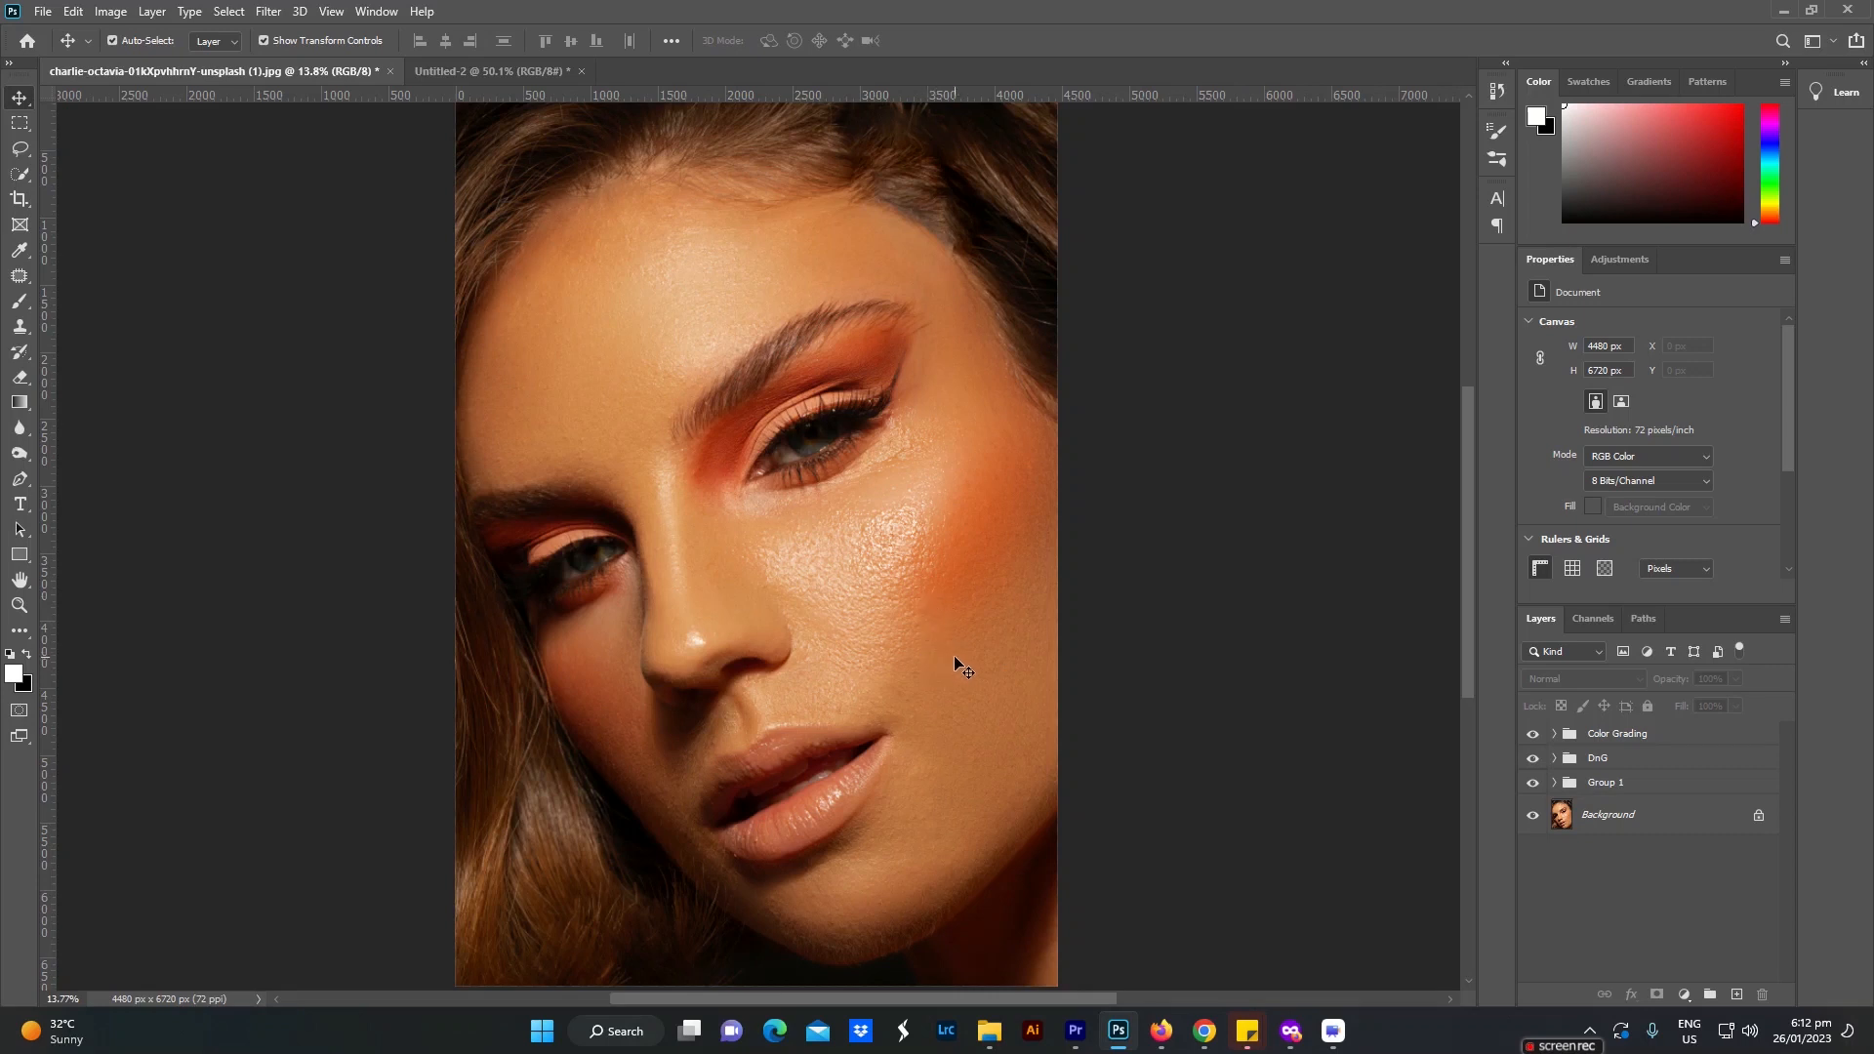
Step: Hide all three retouching groups and restore them one by one from Group 1 upward to compare before and after
scroll(856, 692, "down", 1)
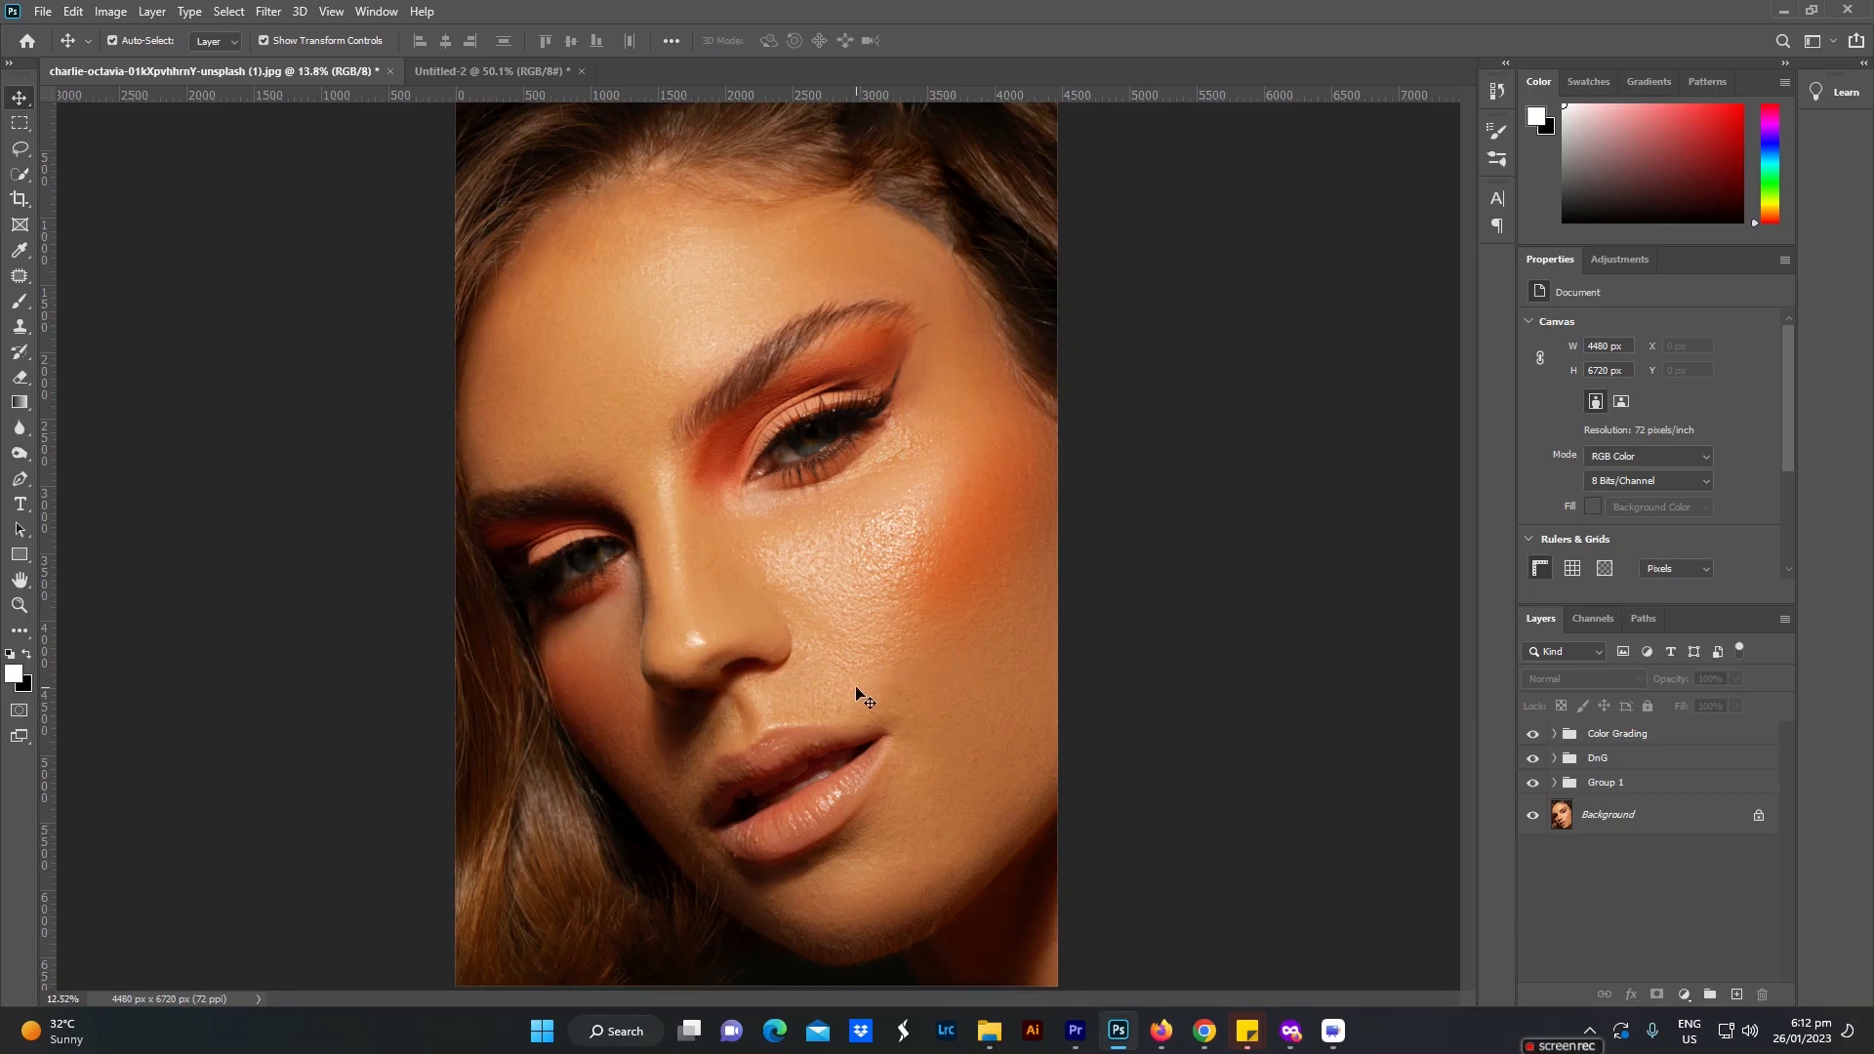
left_click_drag(1532, 781, 1532, 742)
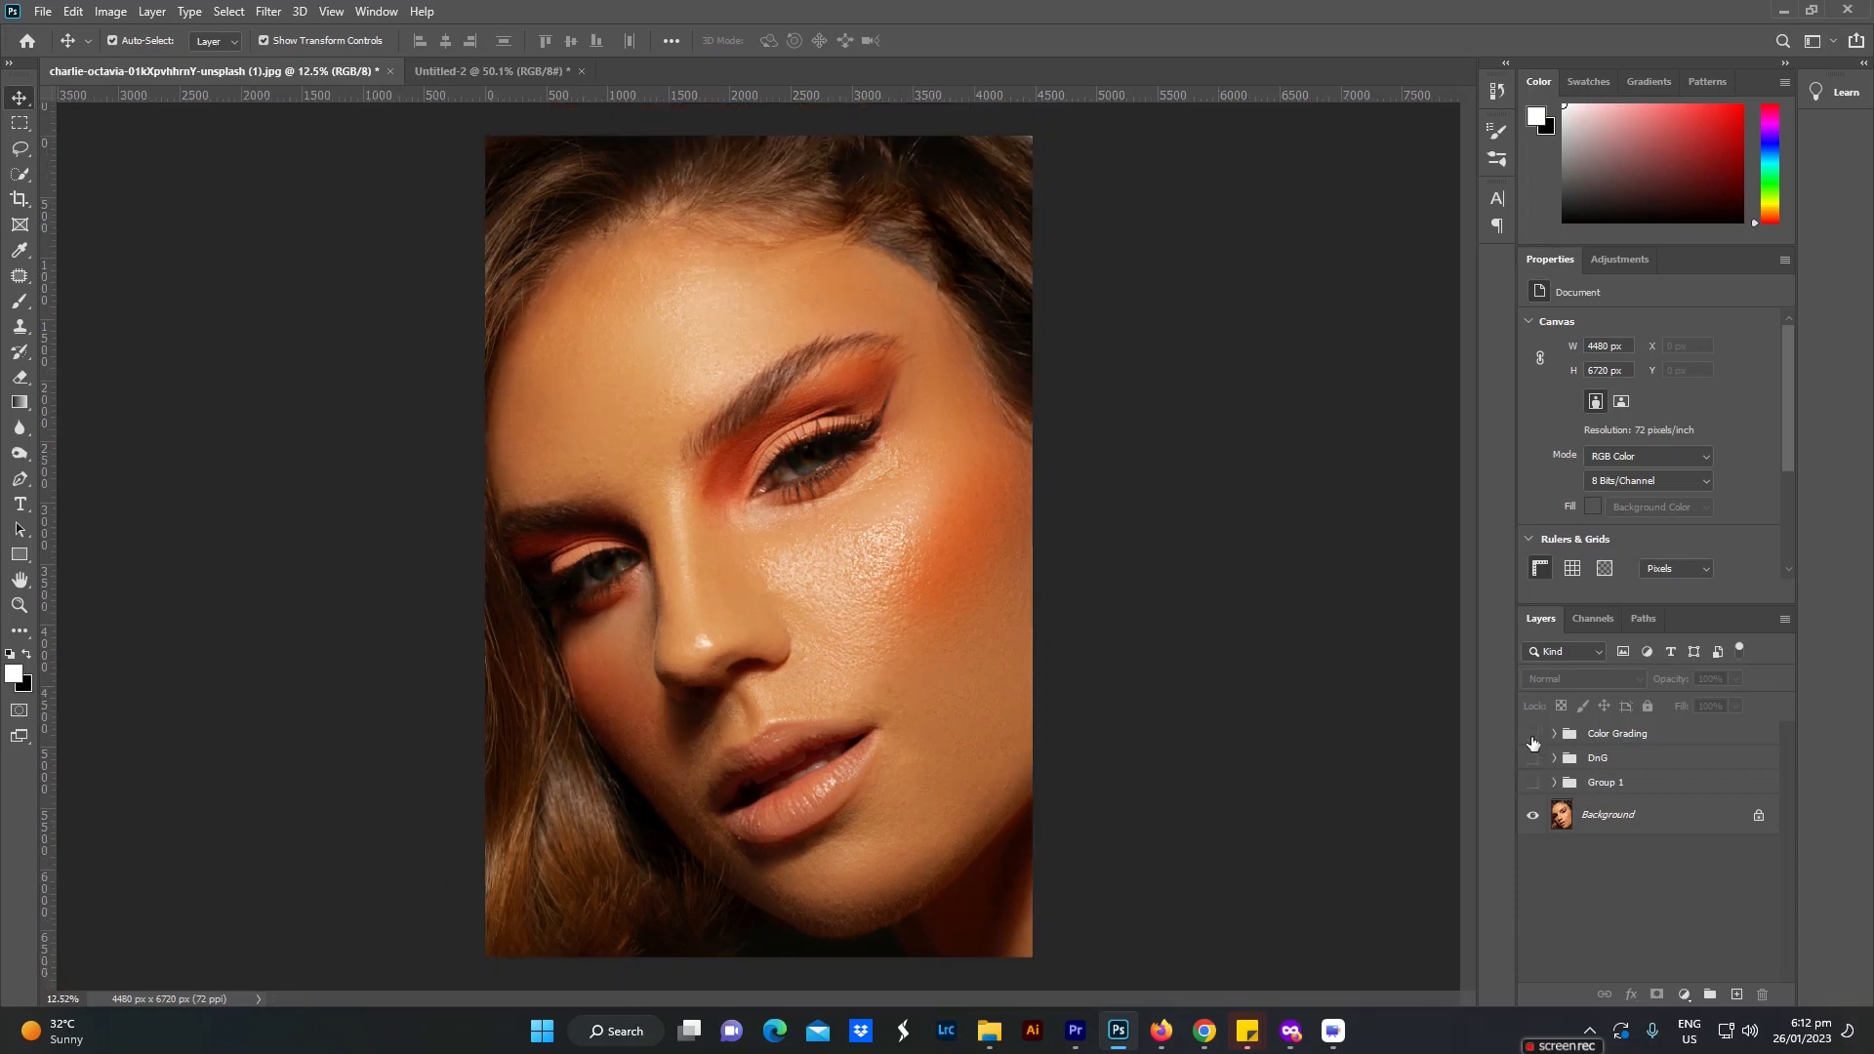
left_click(1532, 782)
left_click(1532, 757)
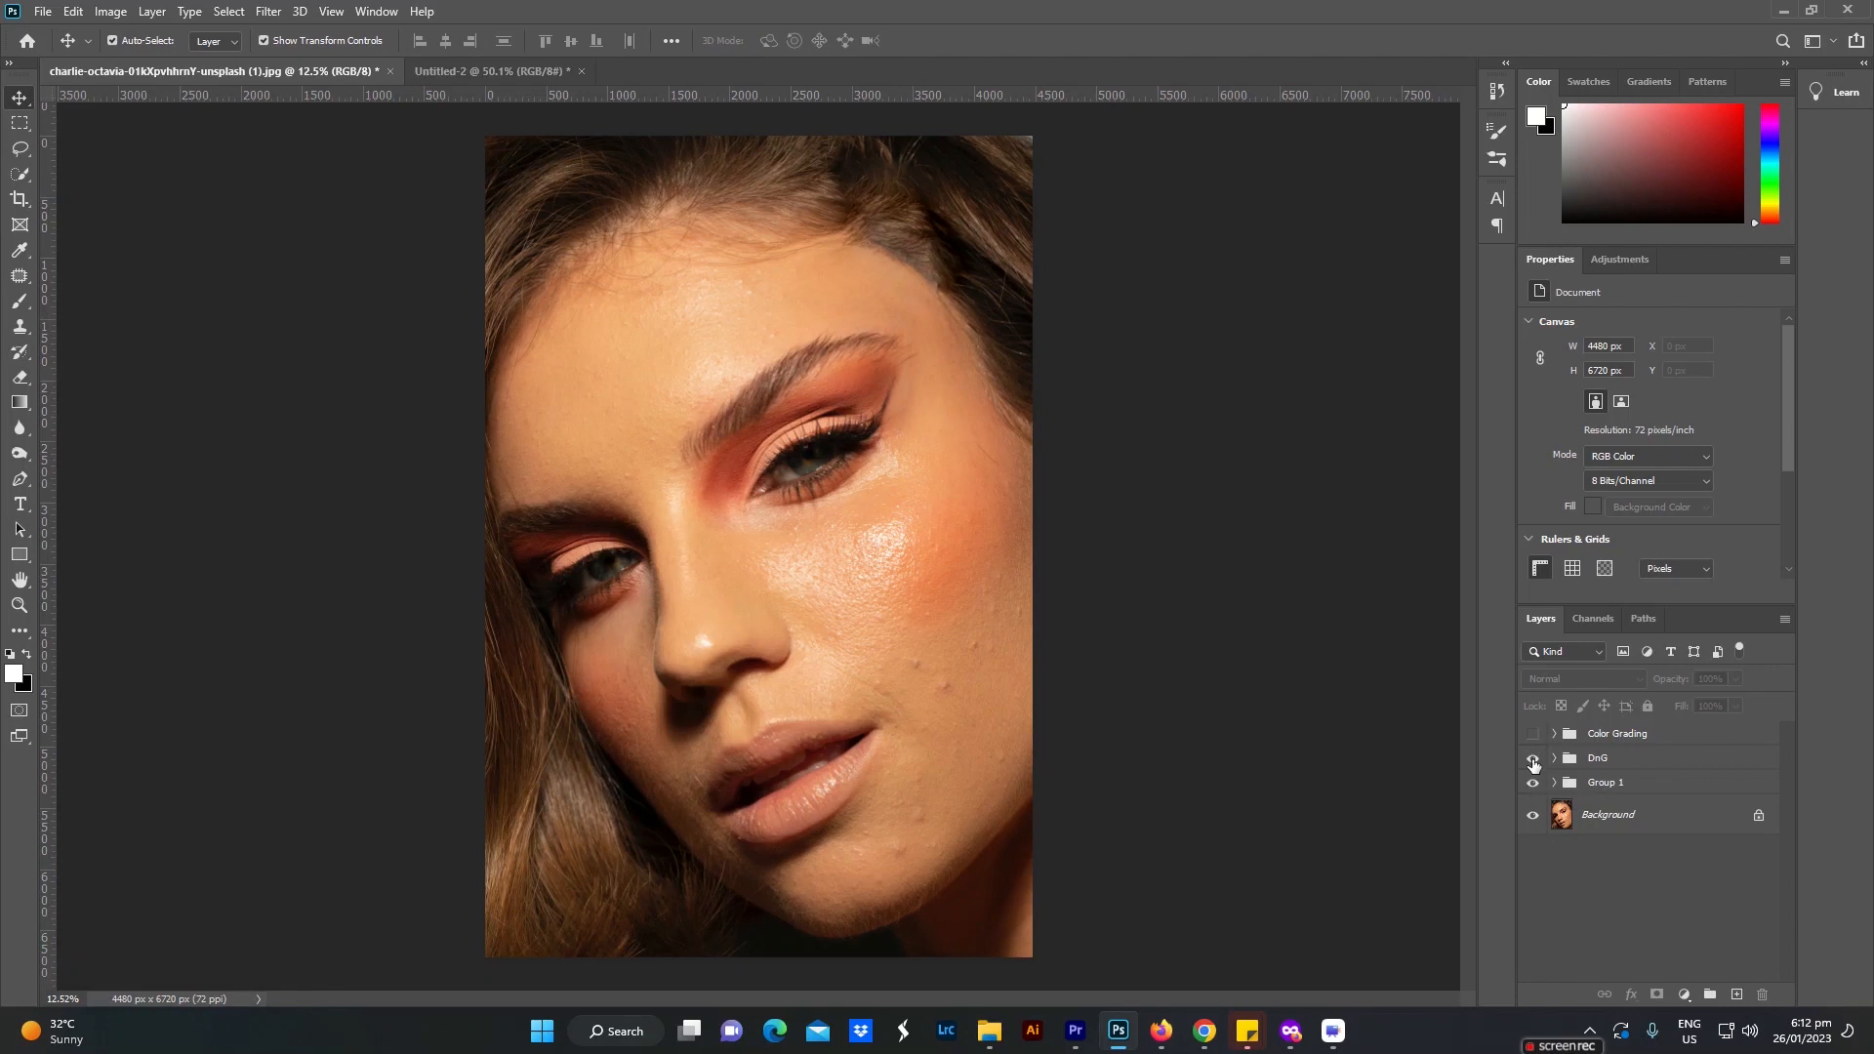
left_click(1531, 733)
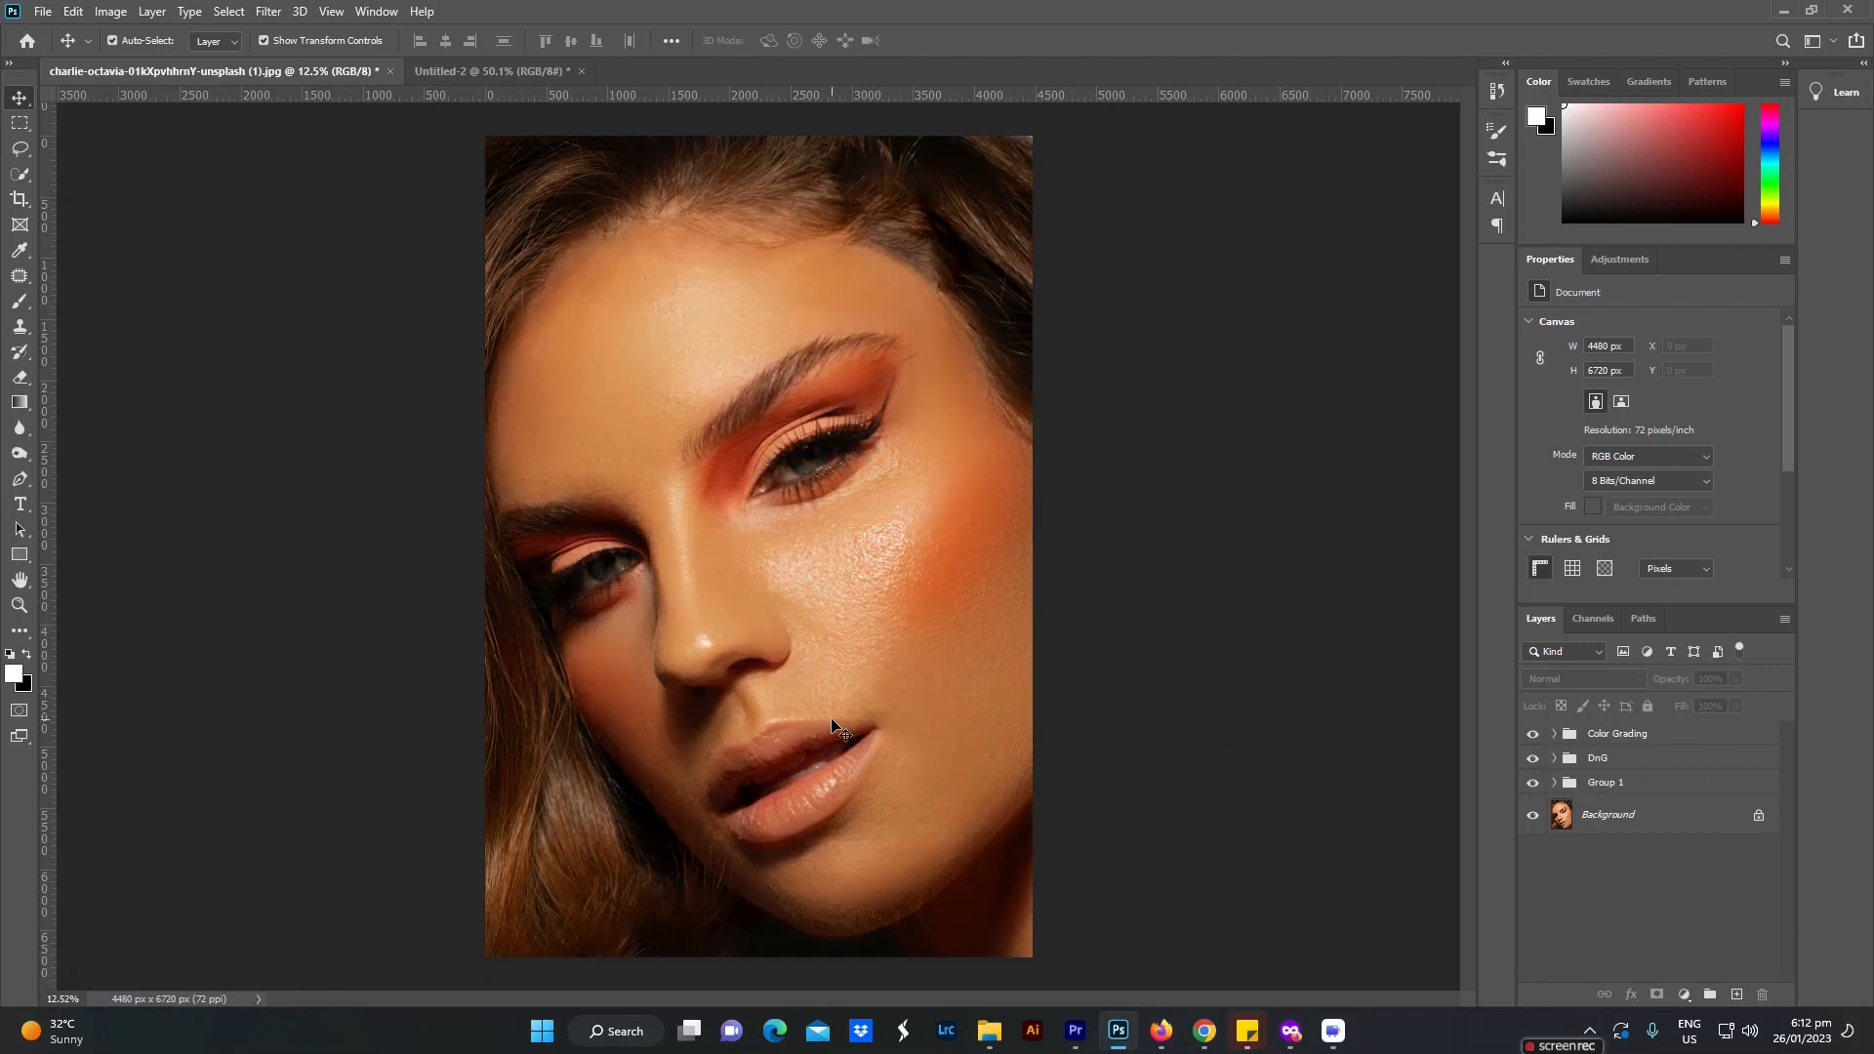
scroll(831, 725, "up", 1)
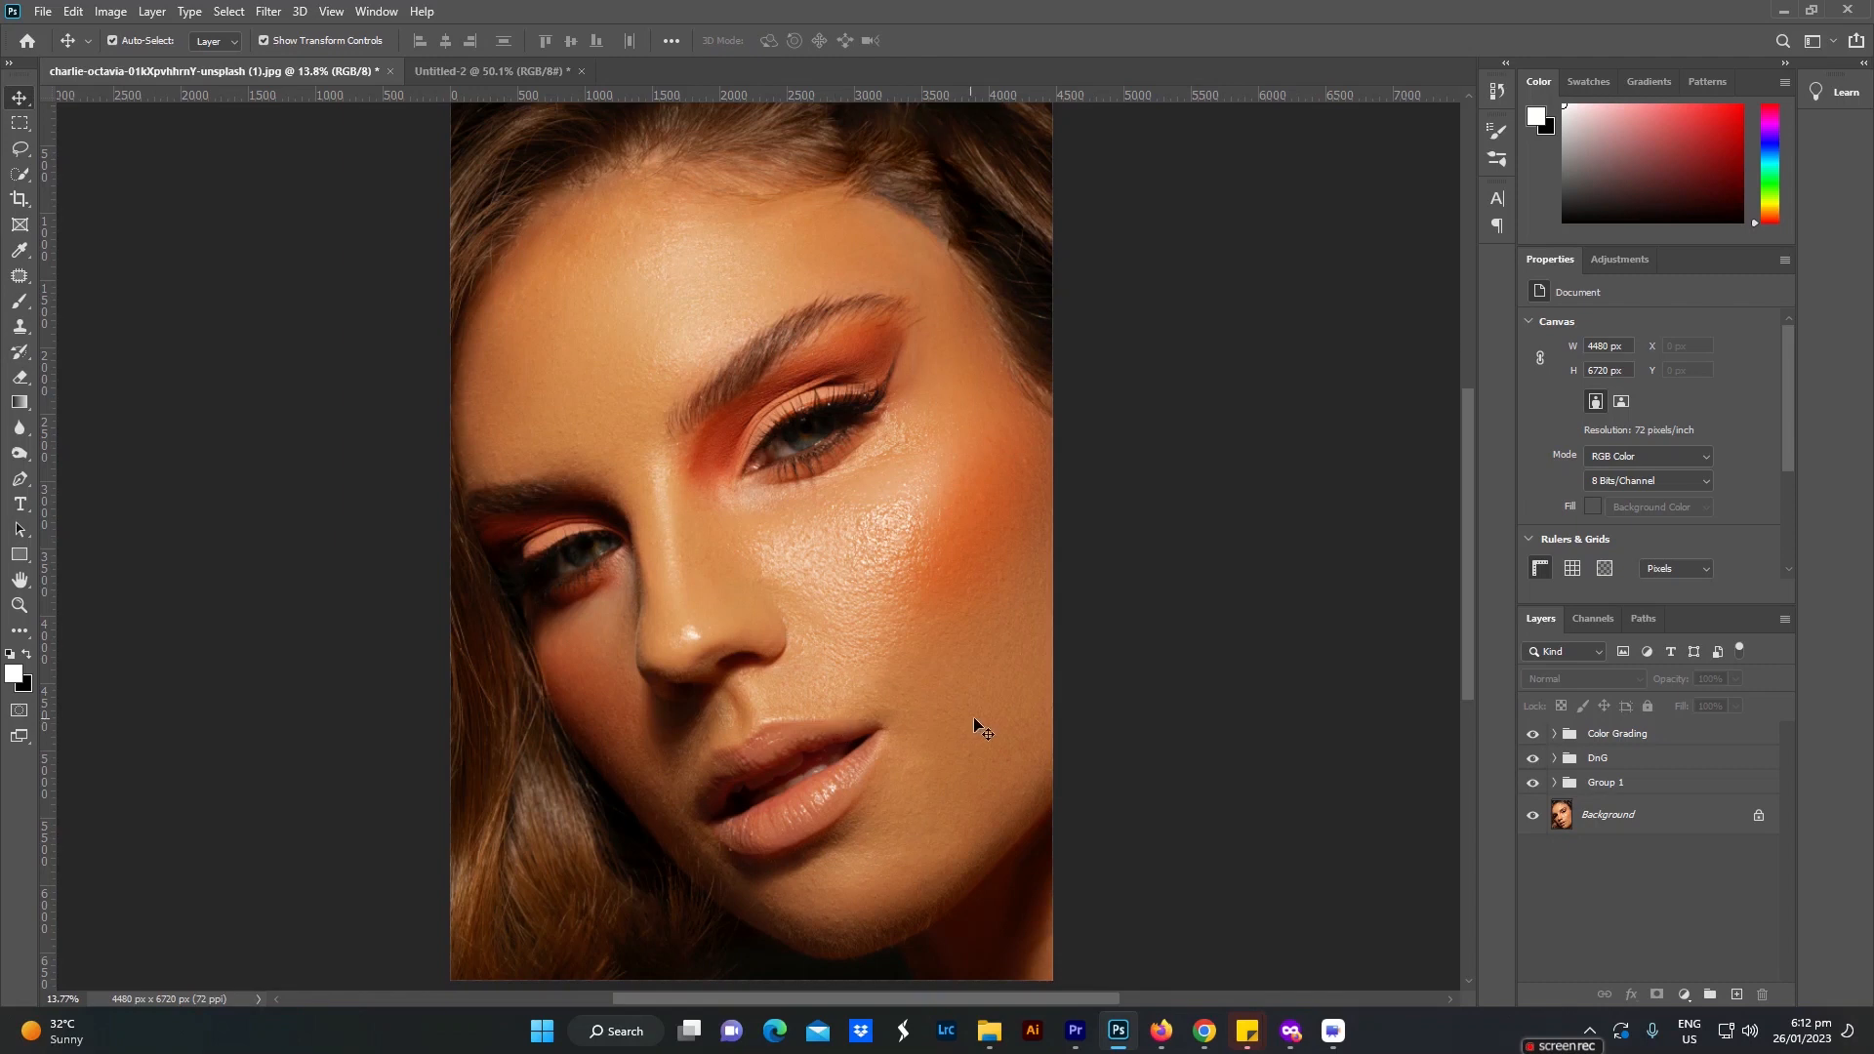